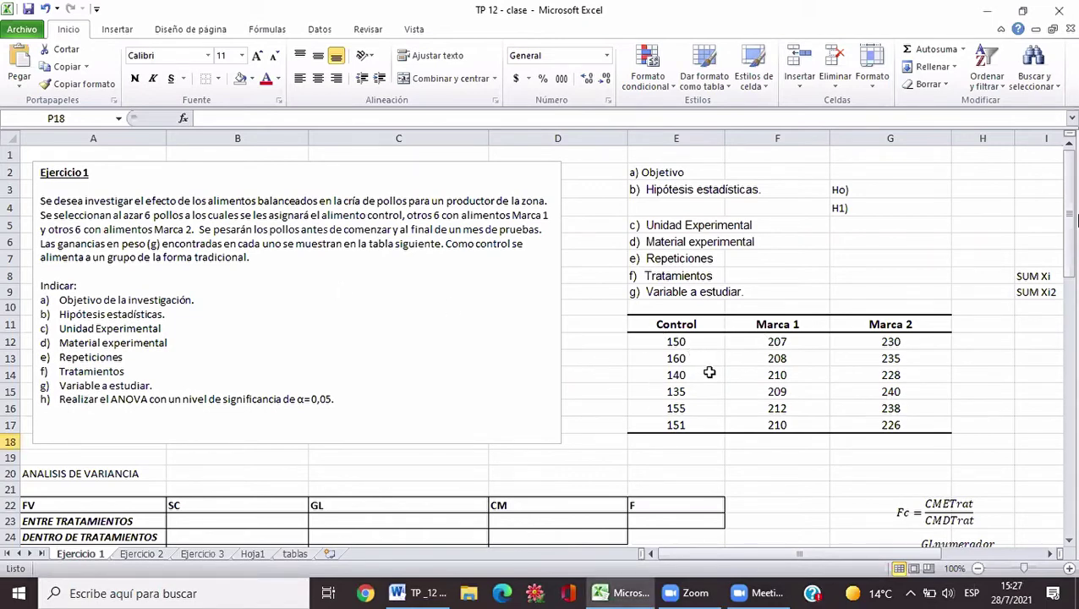
Examine the weight-gain table for Control, Marca 1 and Marca 2, including individual values in the Marca 2 column
left_click(668, 328)
left_click_drag(803, 411, 934, 428)
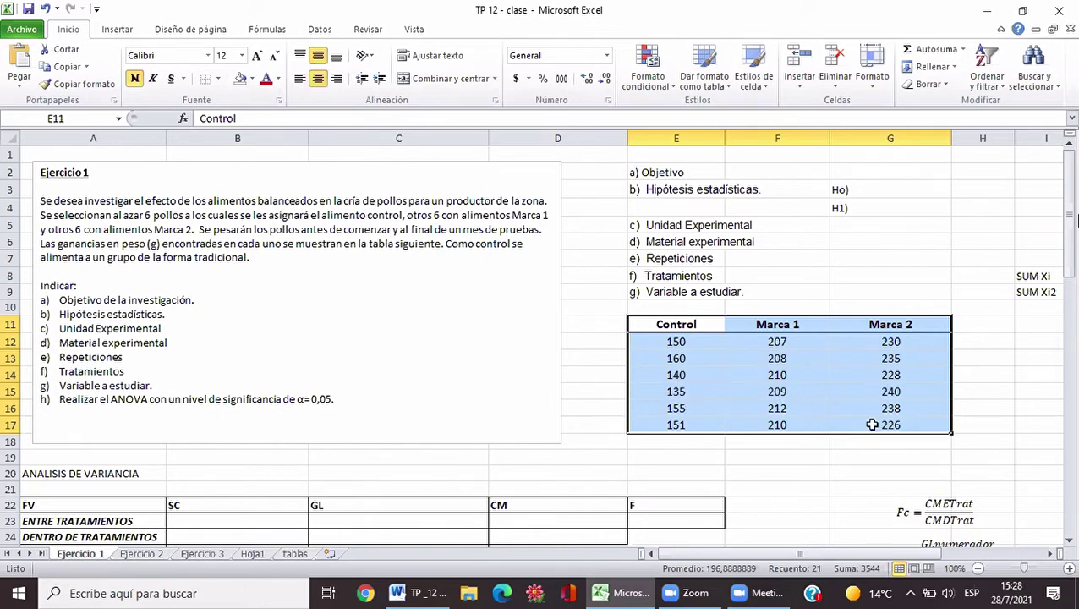
left_click(902, 391)
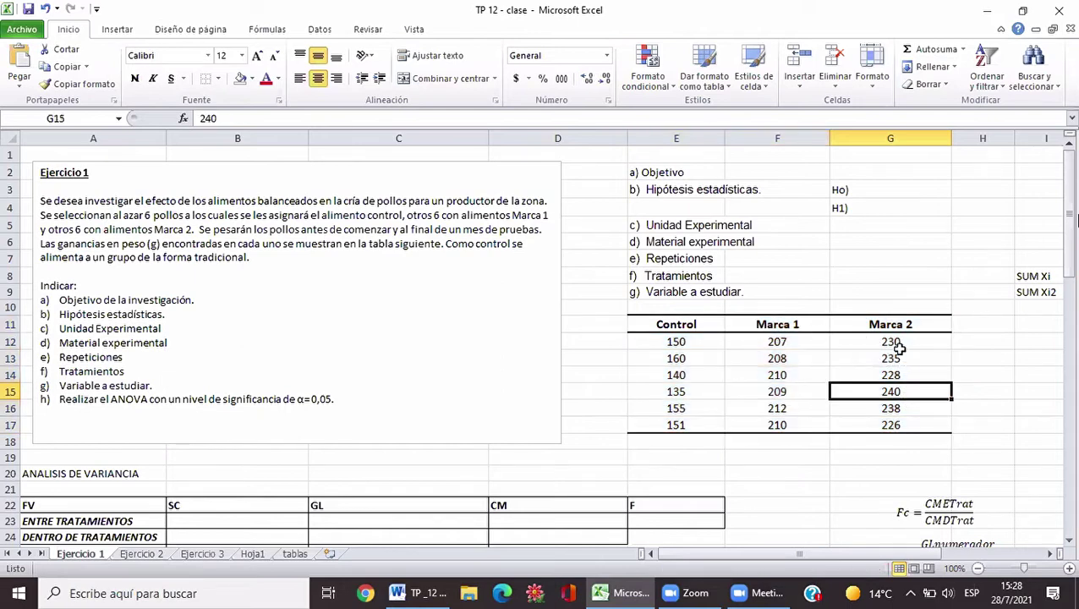
left_click(896, 343)
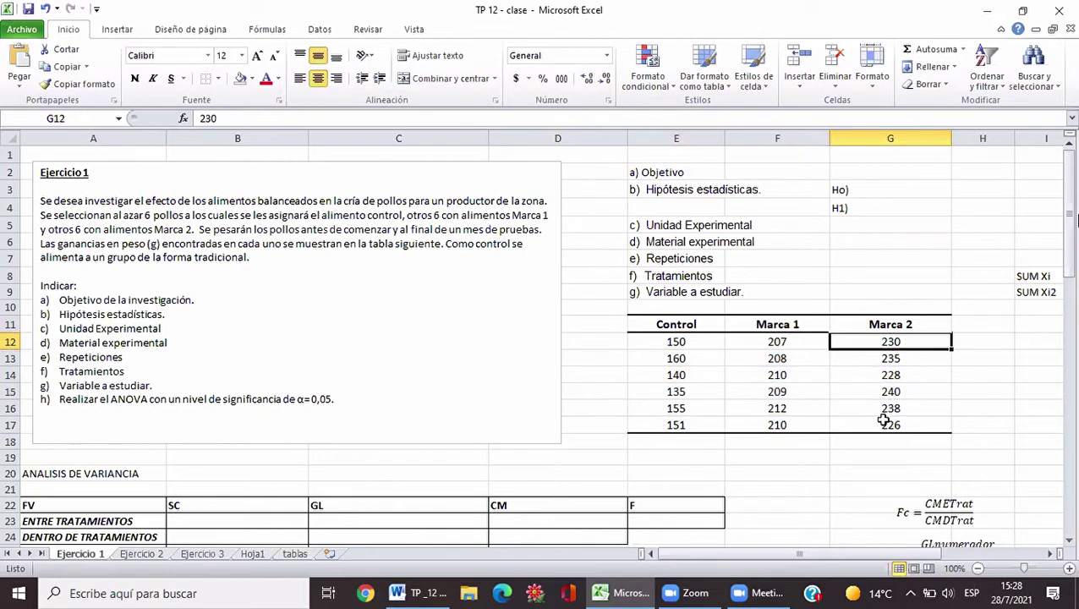
key("ctrl+Down")
double_click(882, 375)
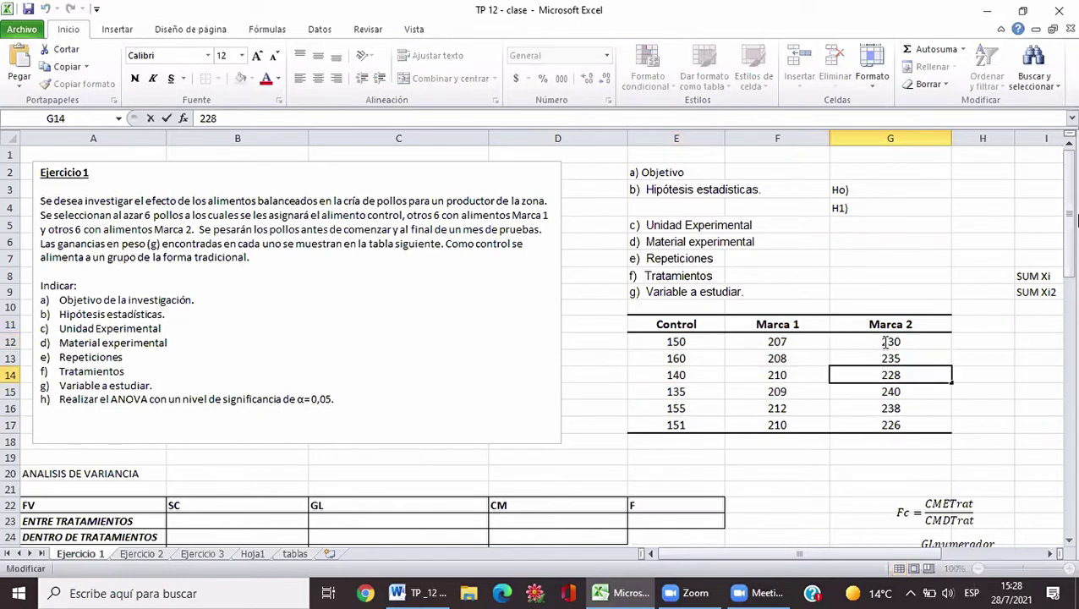
key("Escape")
key("Up")
key("Up")
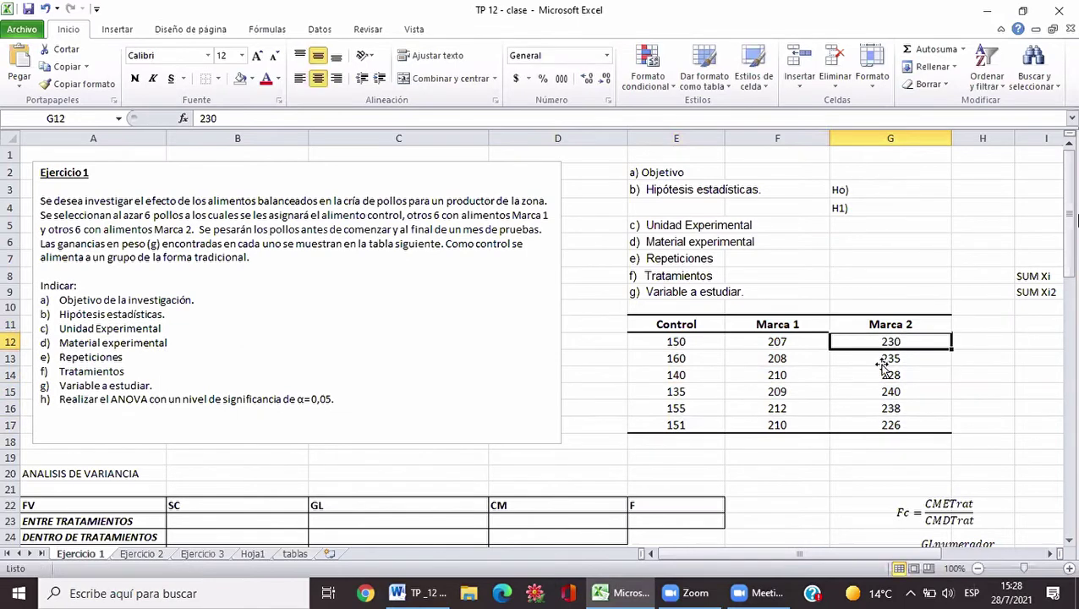
left_click(879, 375)
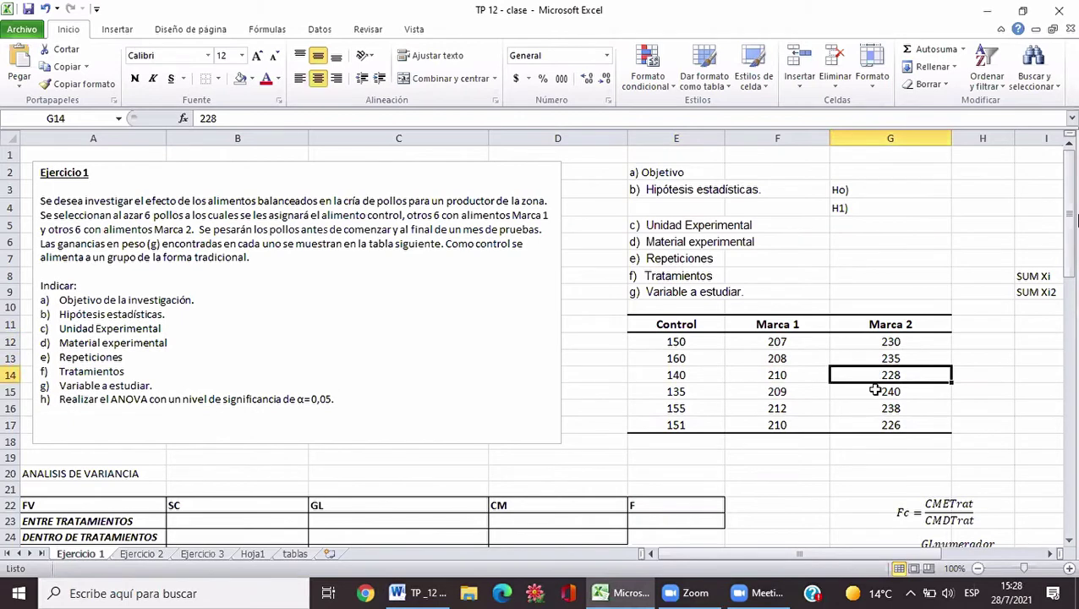
key("Down")
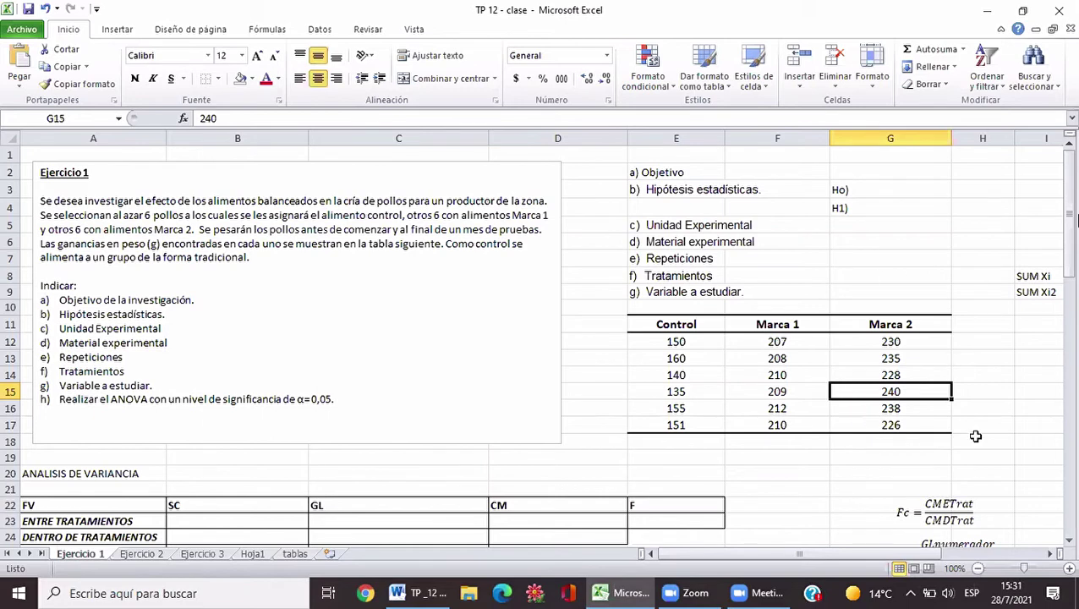
Go through the Marca 2 values one by one and return to the column's heading
left_click(915, 341)
key("Down")
key("Down")
key("Down")
key("Down")
key("Down")
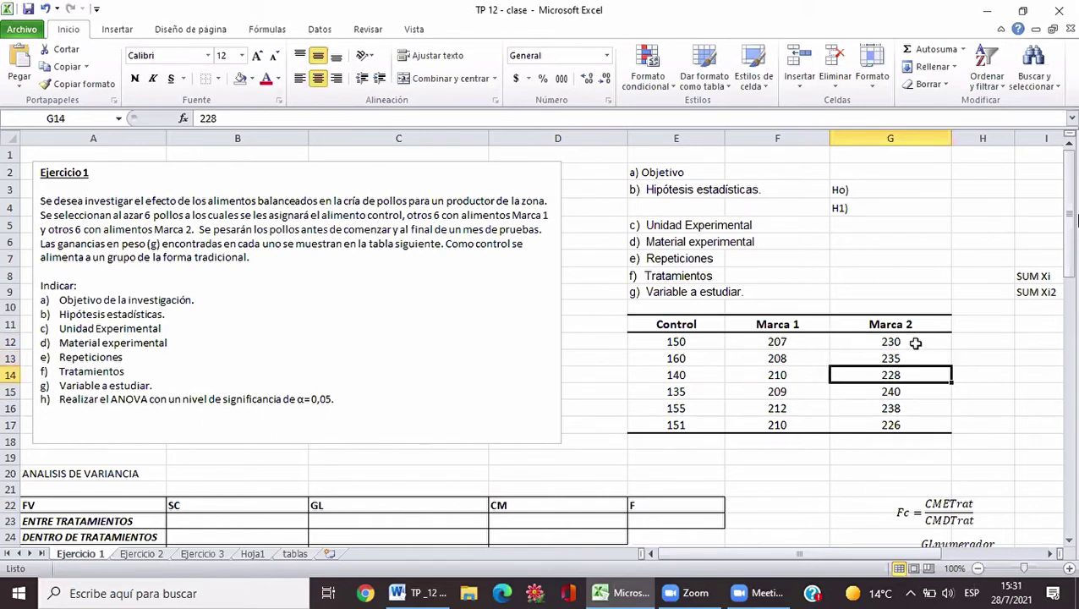
key("Up")
key("Up")
key("Up")
key("Up")
key("Up")
key("Up")
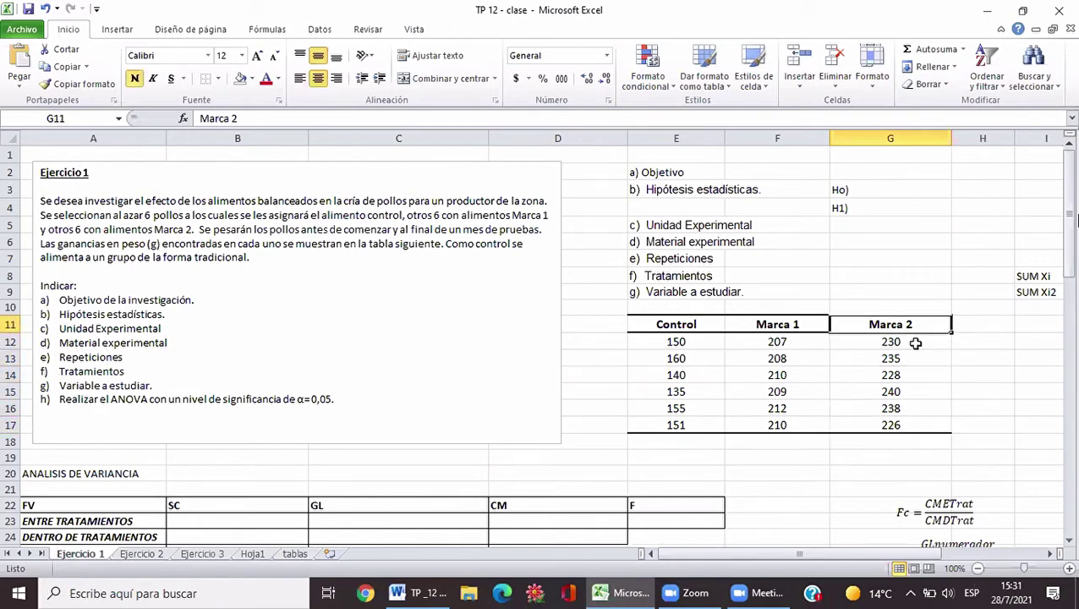
Compare the Control, Marca 1 and Marca 2 headings and read across their first row of values
key("Left")
key("Left")
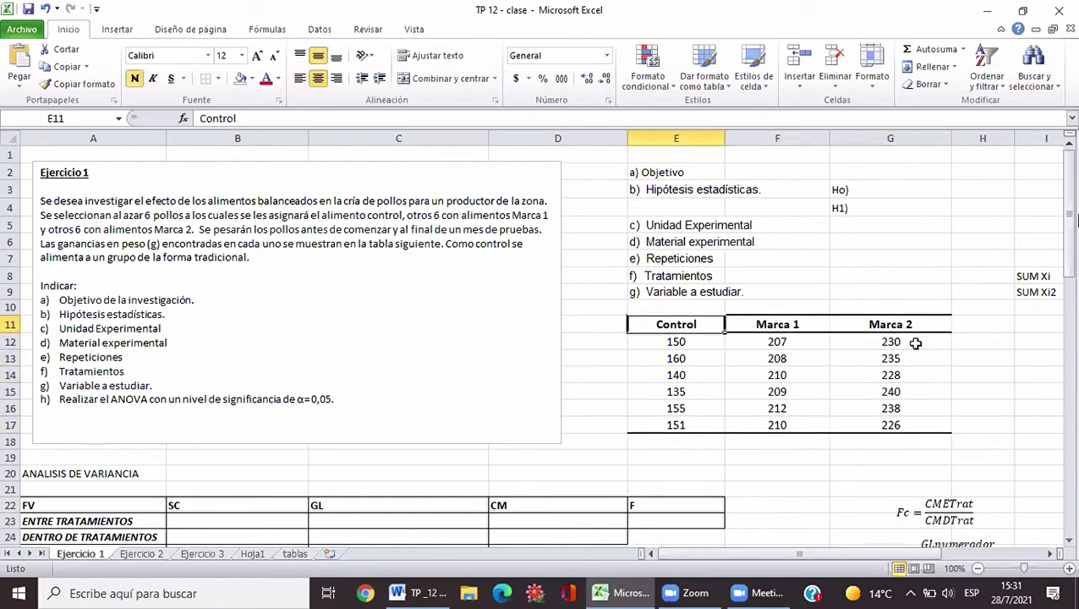
key("Right")
key("Right")
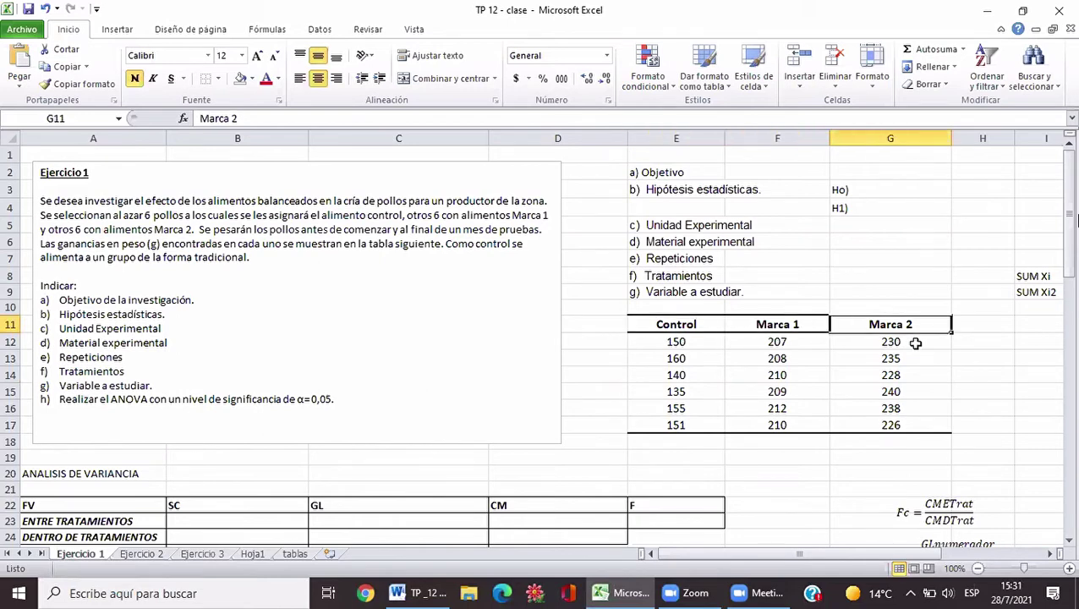
key("Left")
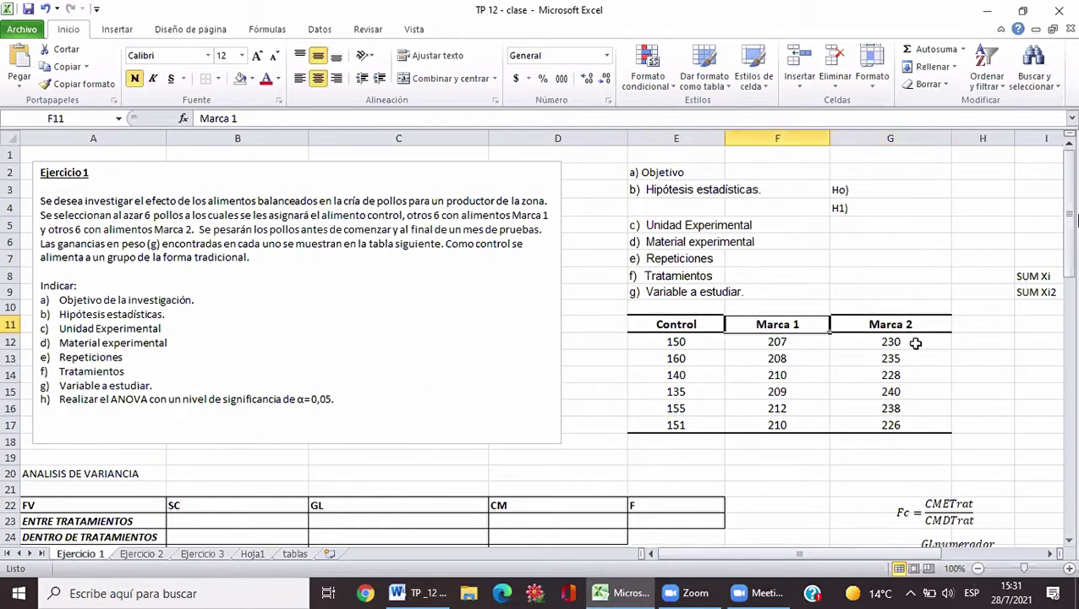
key("Left")
key("Down")
key("Right")
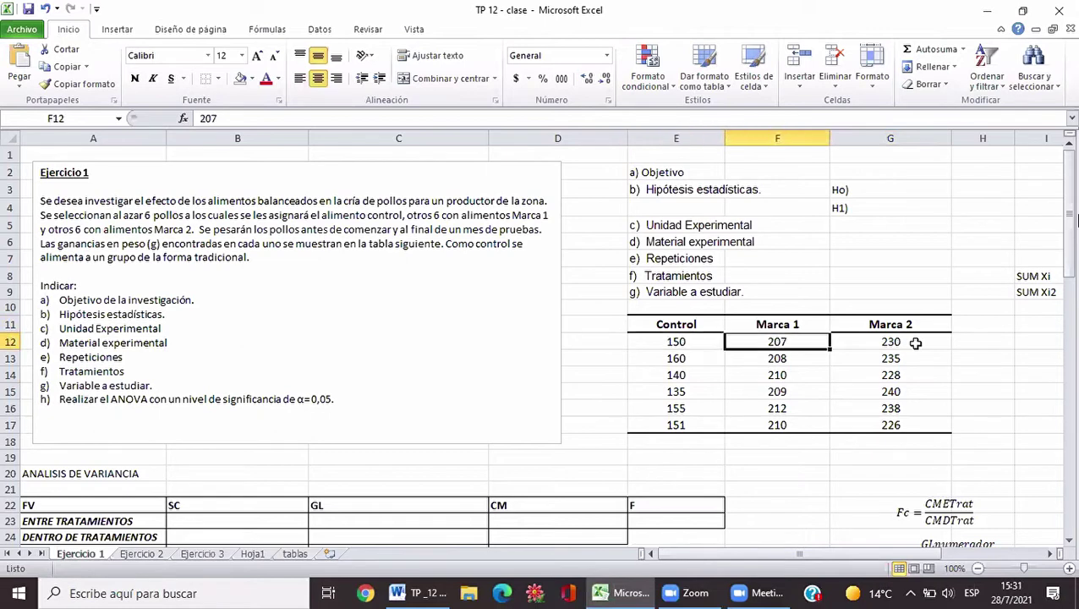
key("Right")
key("Down")
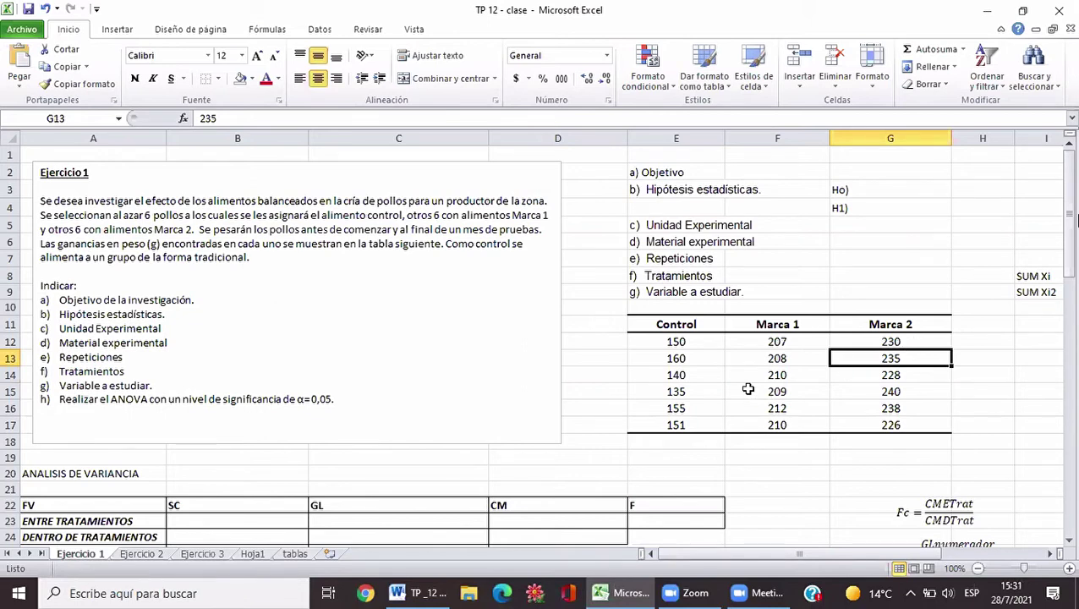
Review the Control group and go through the first repetition across all three treatments in row 12
left_click(597, 327)
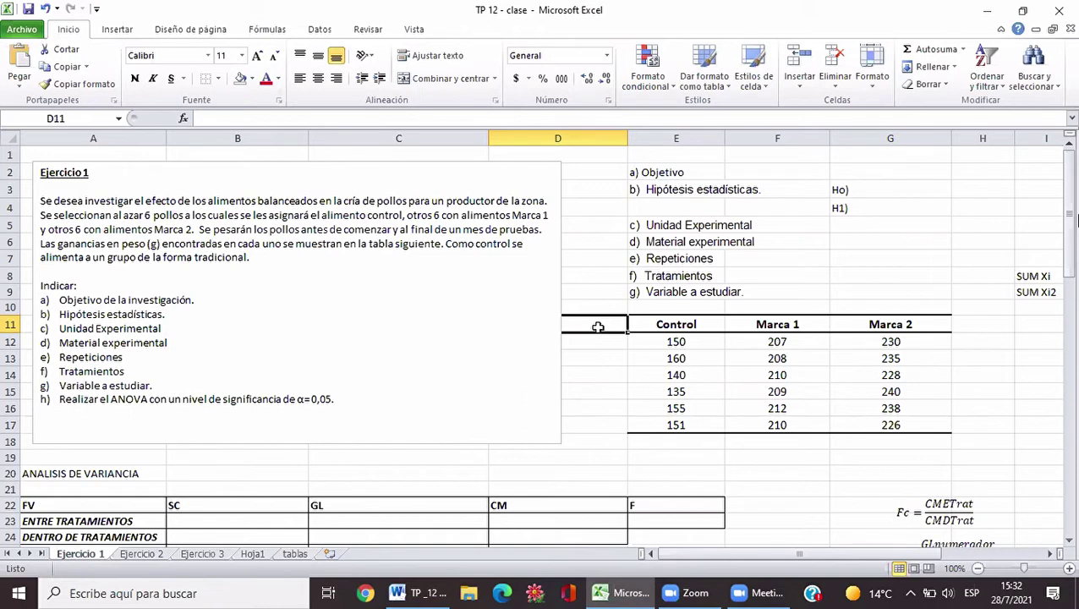
left_click(685, 319)
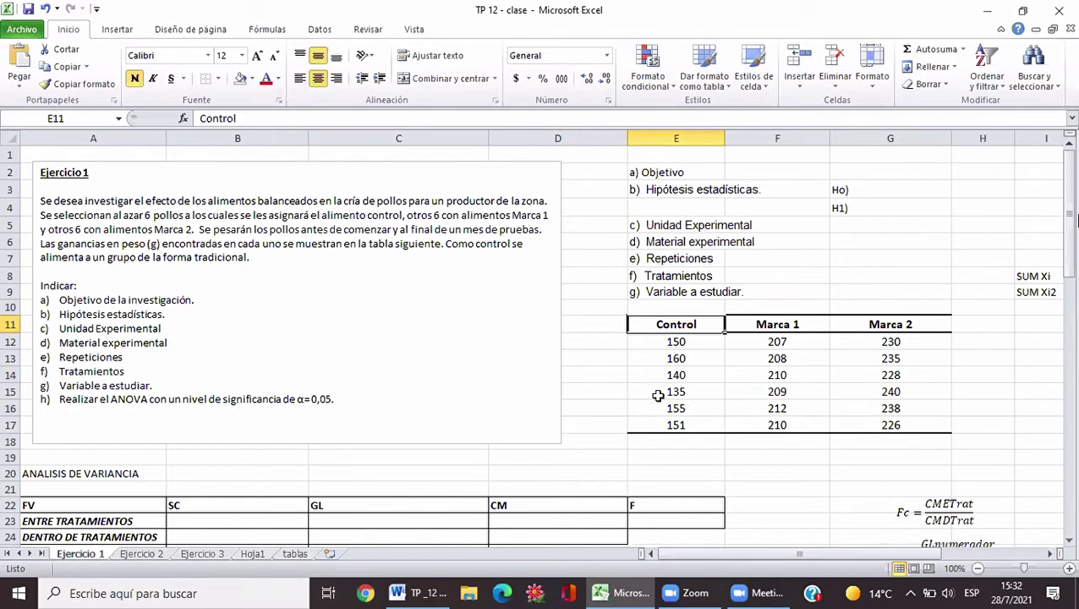
left_click(590, 351)
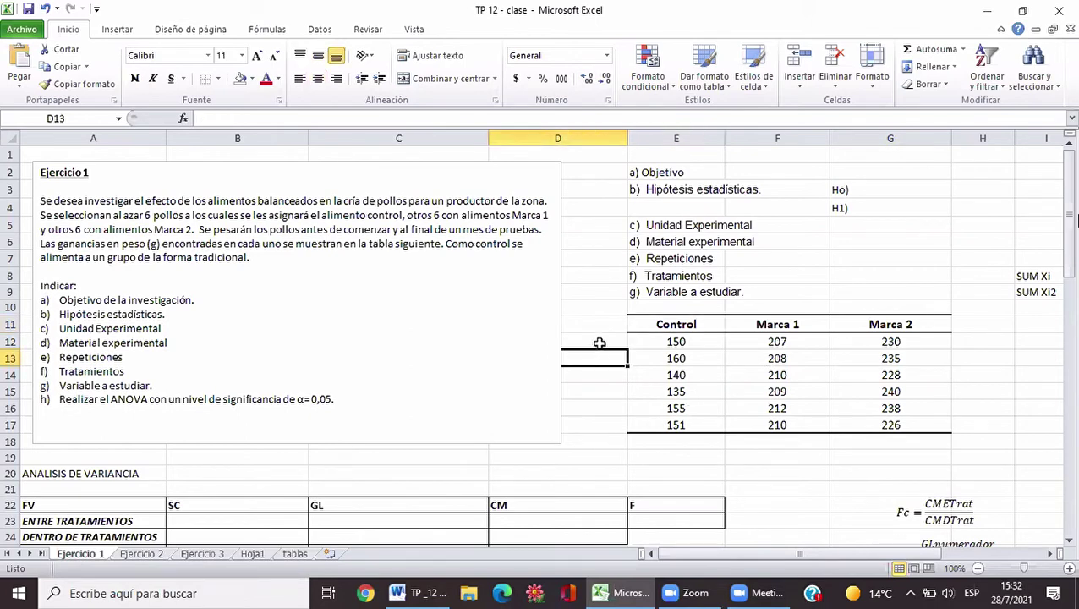
left_click(600, 342)
key("Right")
key("Right")
key("Right")
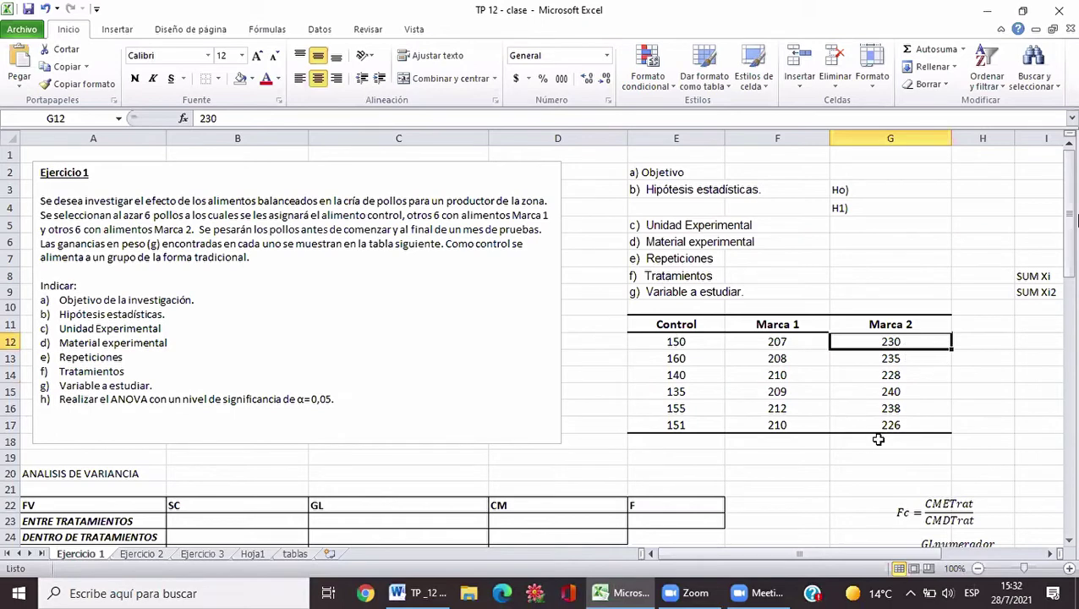
Look over the analysis of variance table and the Fc and Ft formulas, and return to the data table
left_click(1070, 542)
left_click(1069, 541)
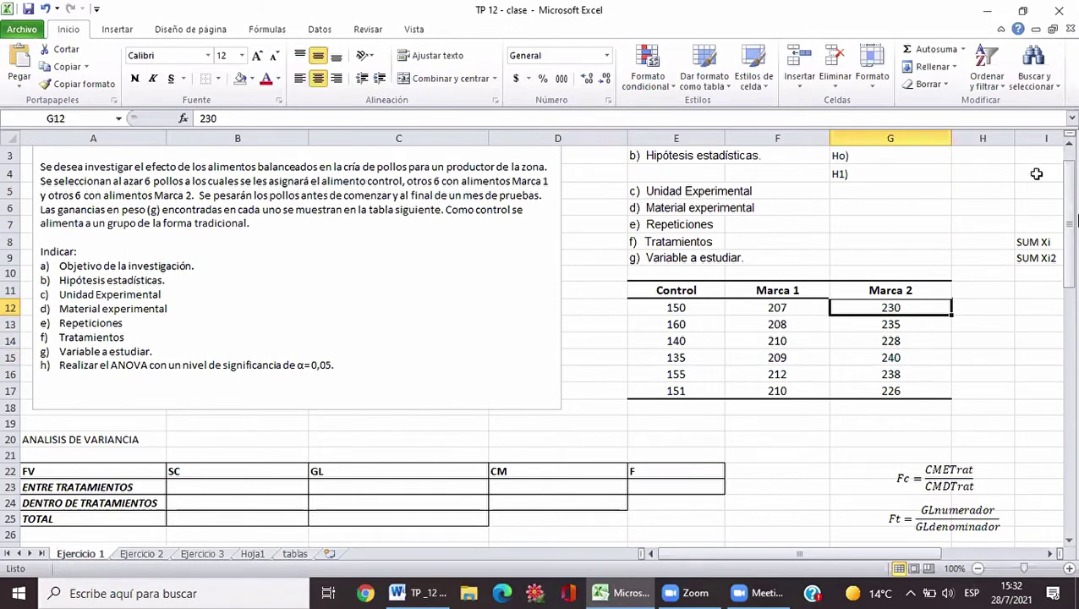
left_click(1069, 145)
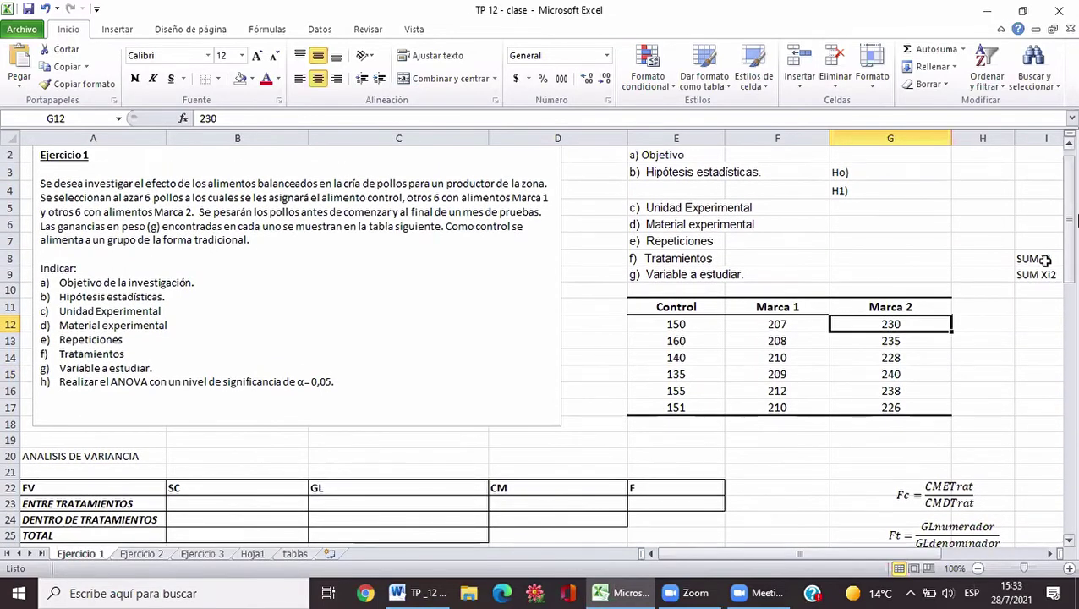
left_click(1069, 144)
left_click(1069, 144)
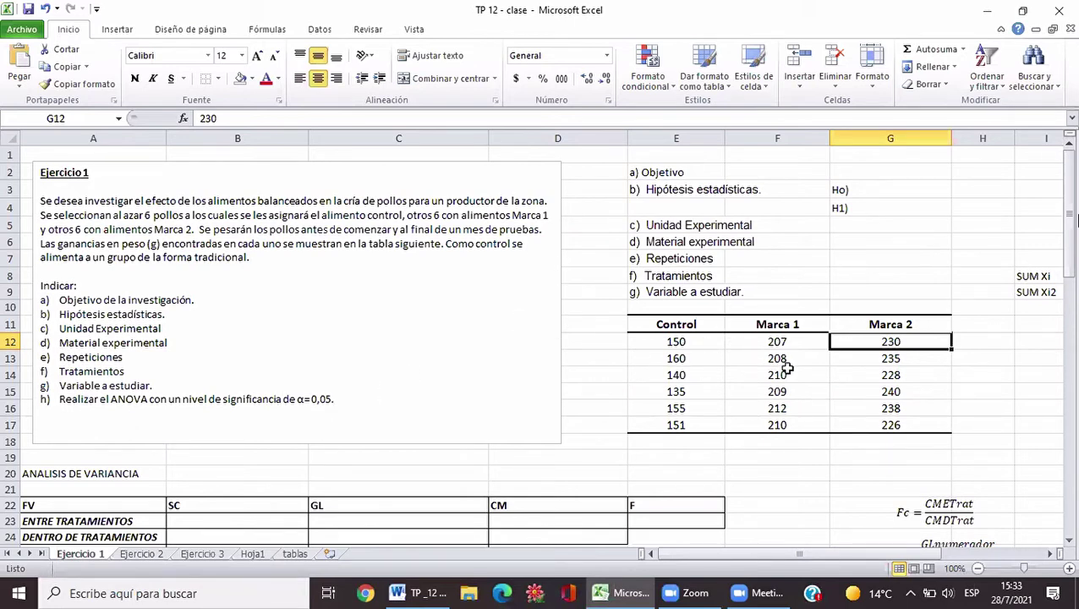
key("Up")
left_click(862, 306)
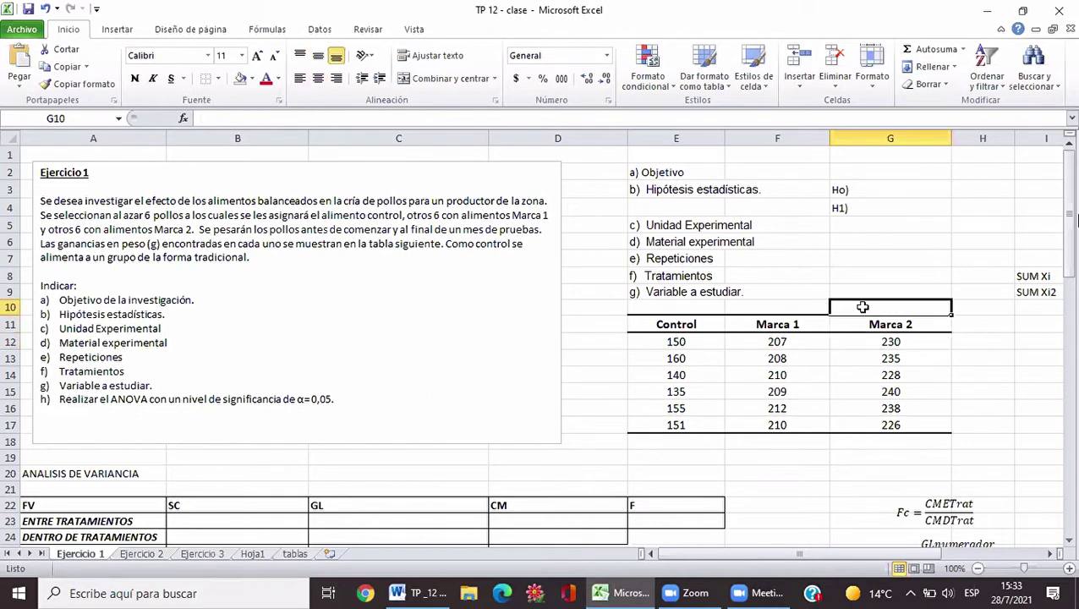
Add a new worksheet and list DCA, DBCA and DCL in cells A1 to A3
left_click(328, 553)
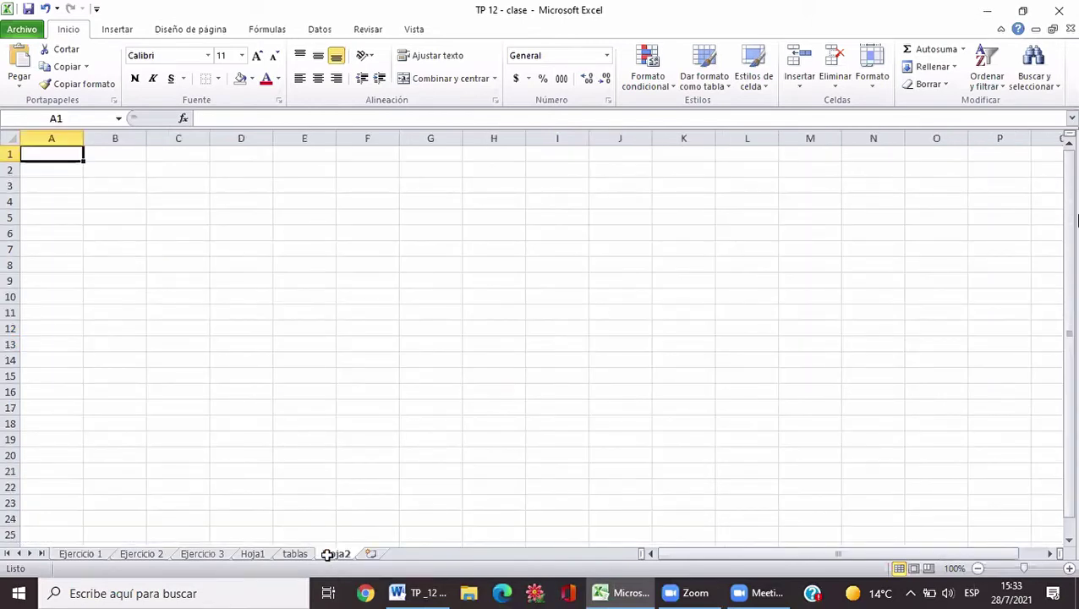
type("DCA")
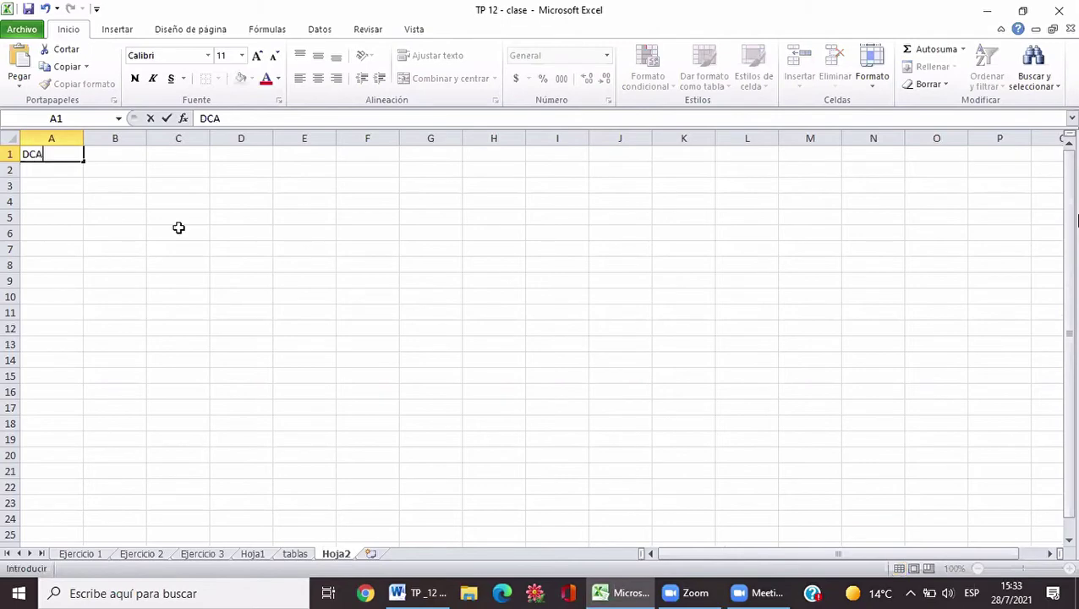
left_click(67, 170)
type("DBCA")
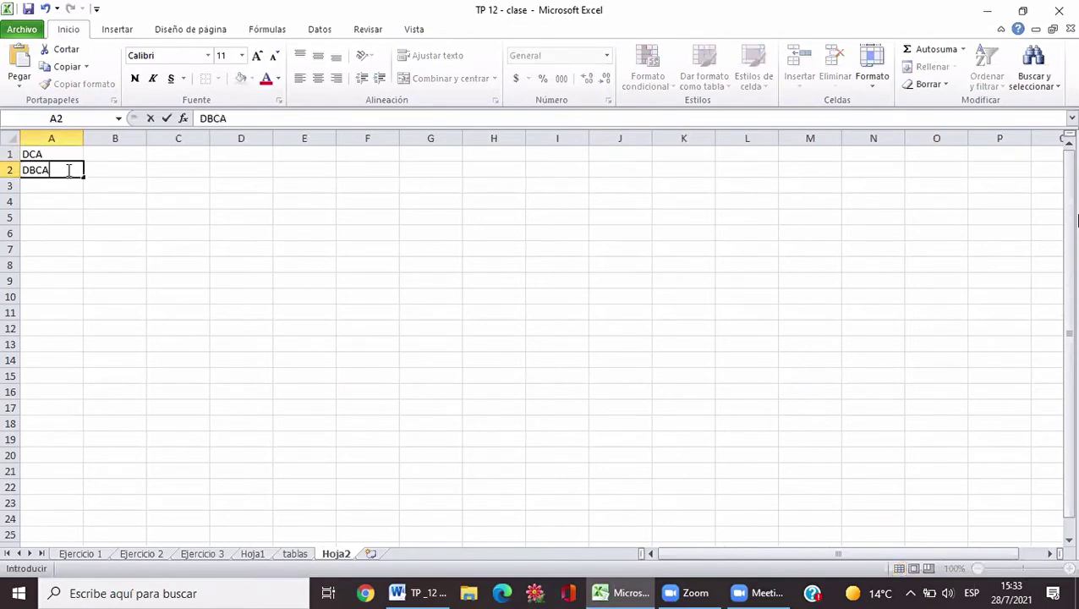
left_click(53, 184)
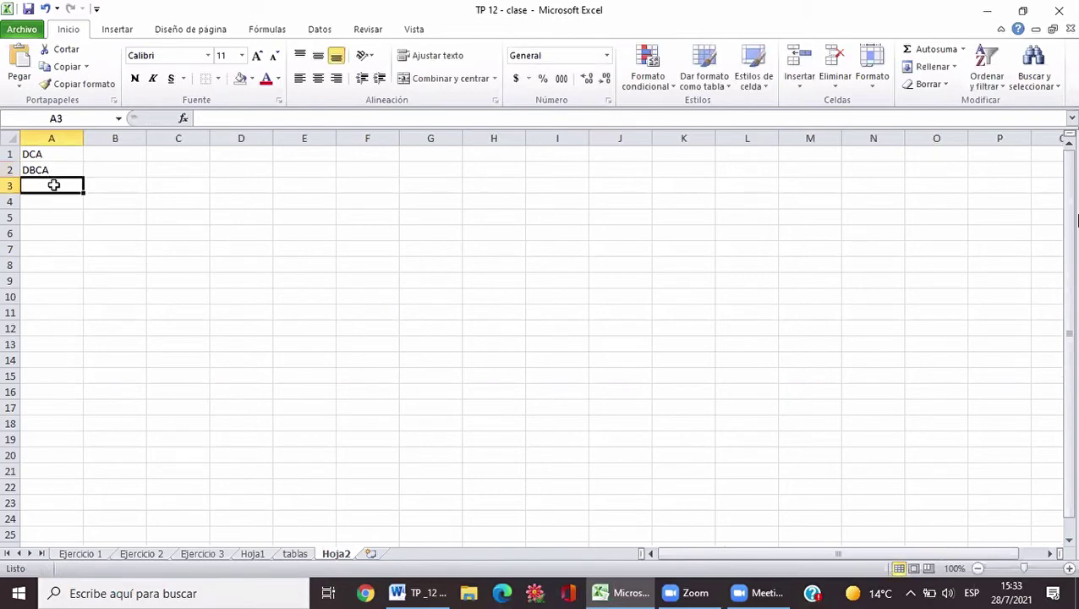
type("DCL")
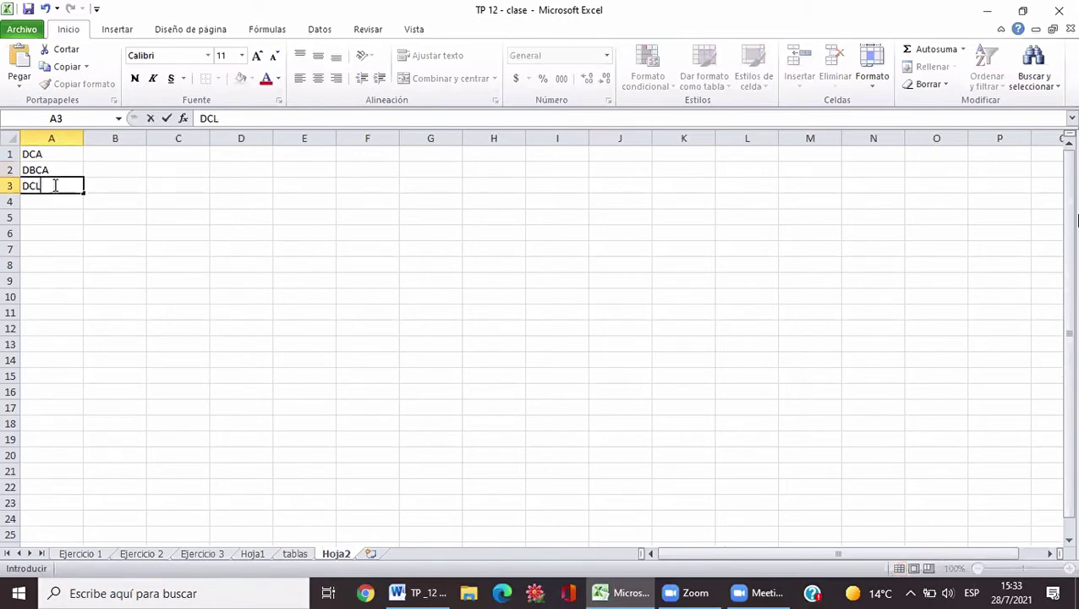
left_click(117, 155)
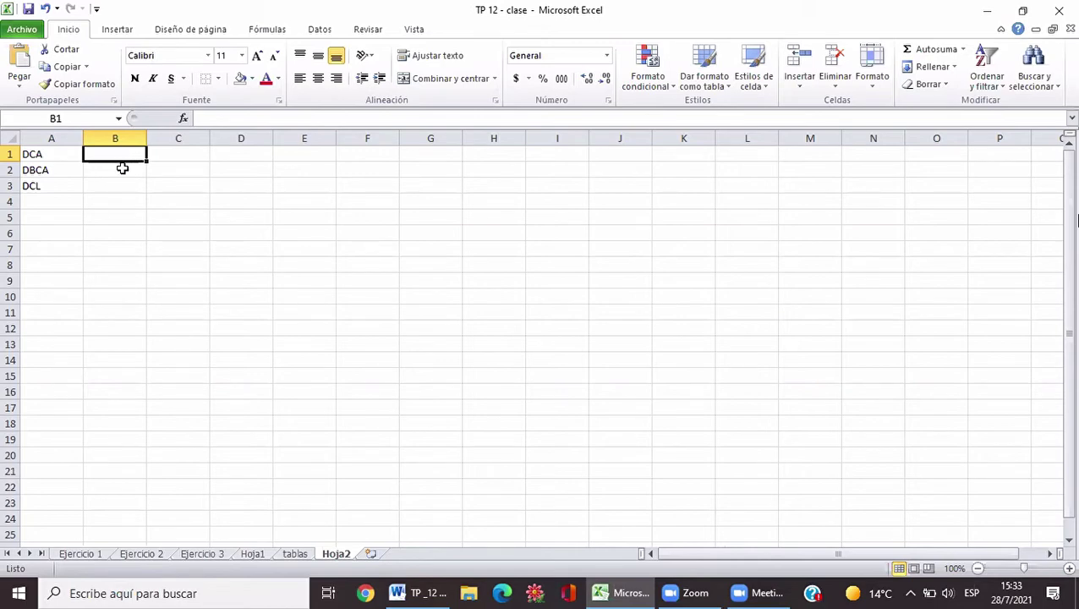
left_click(120, 167)
left_click(123, 185)
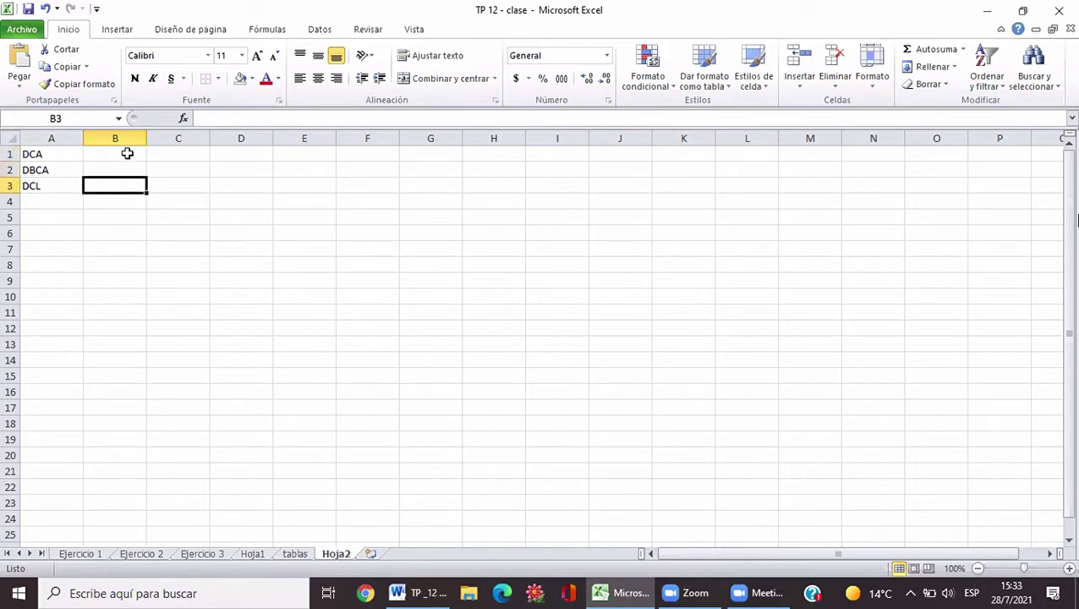
left_click(127, 153)
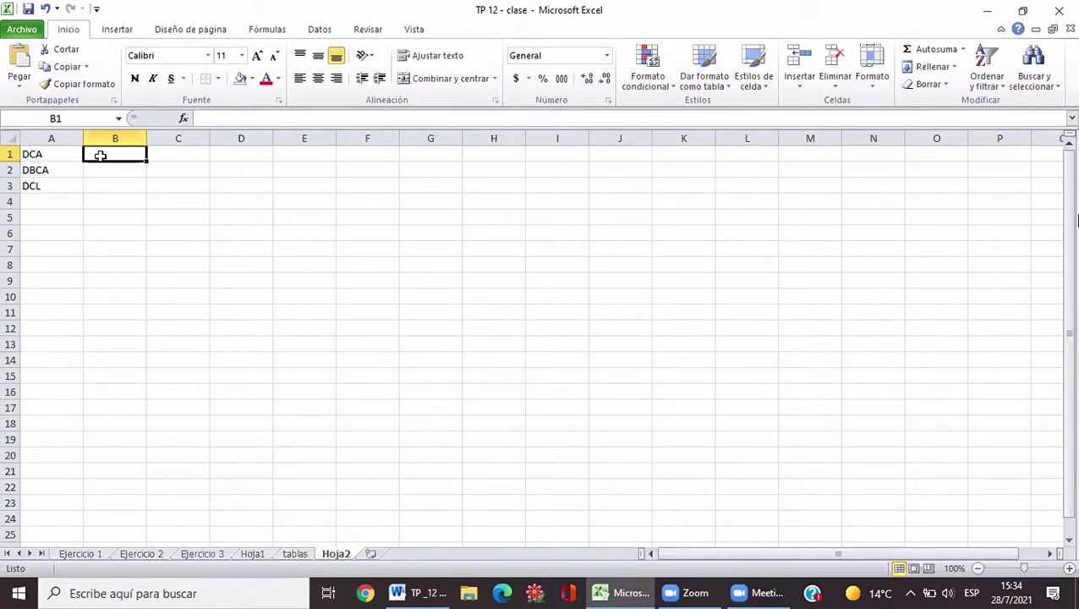
Enter the labels TRAT in cell A5 and ERROR in cell A6
left_click(67, 217)
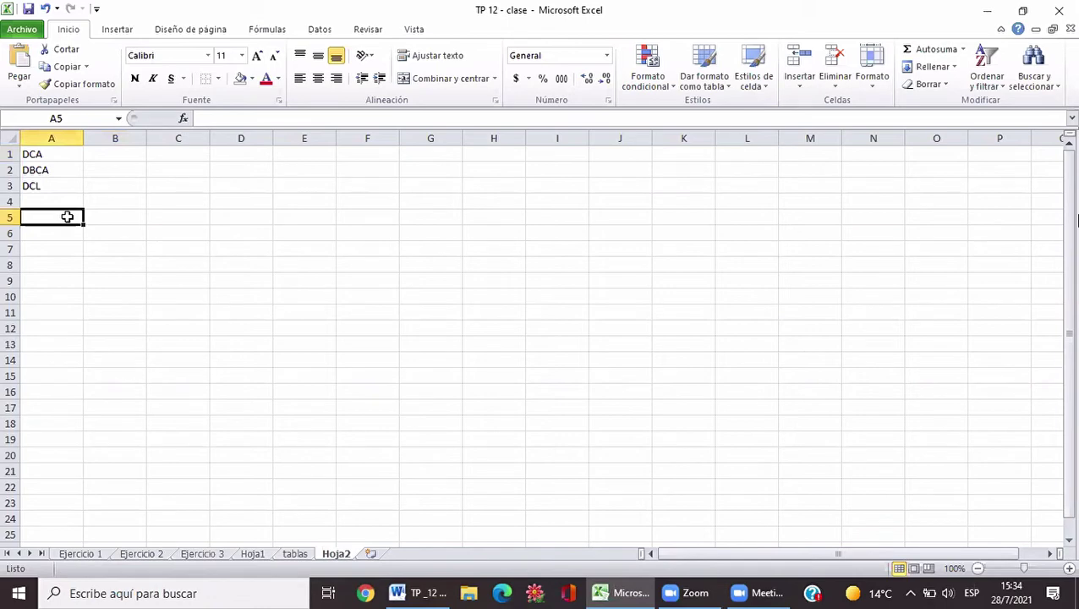
type("TRAT")
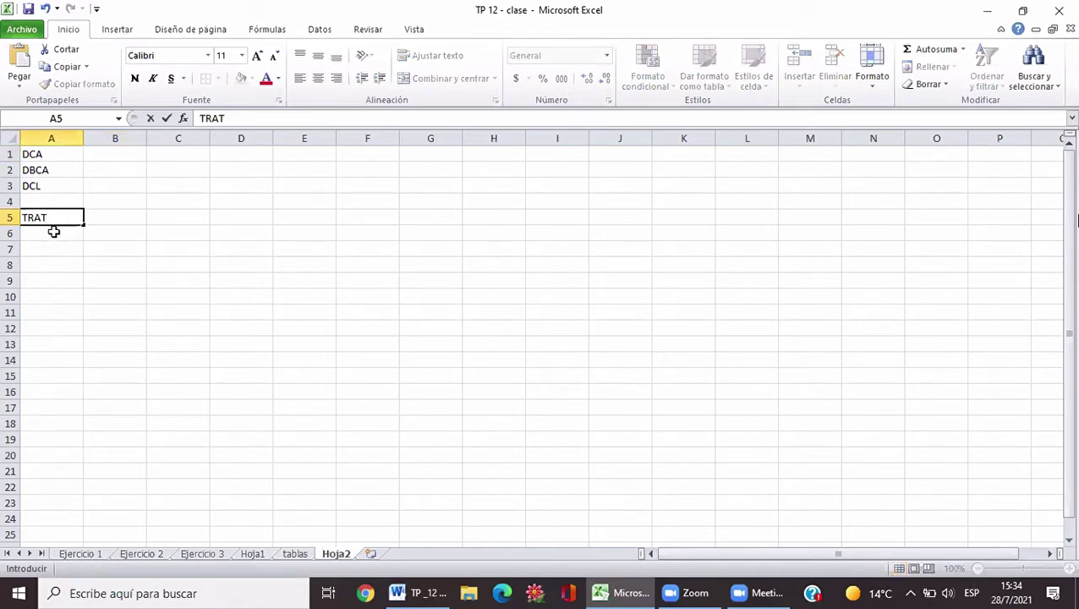
left_click(54, 231)
type("ERROR")
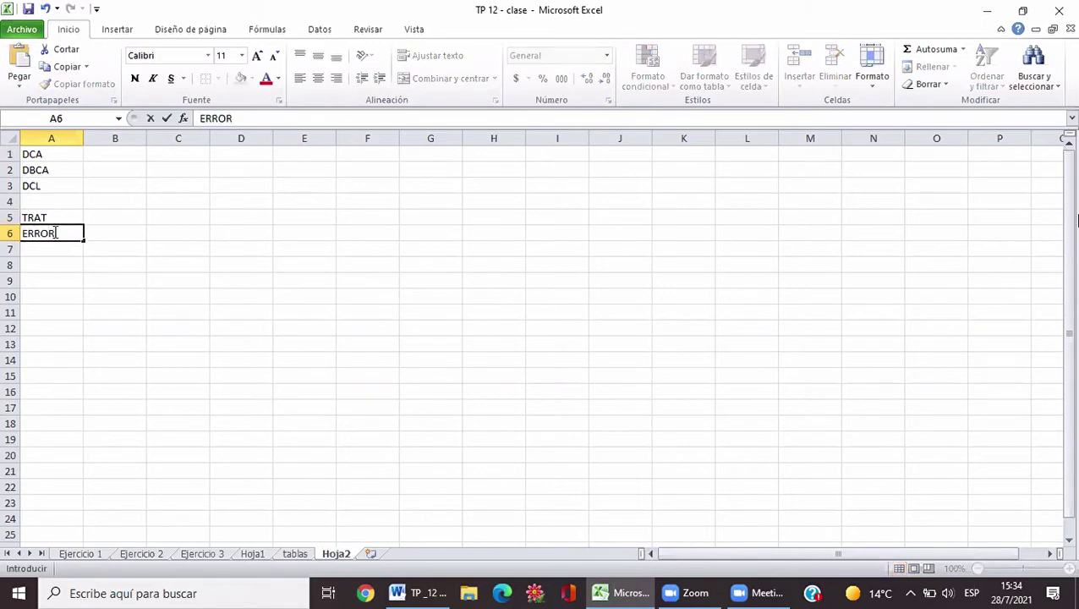
left_click(108, 222)
left_click(51, 241)
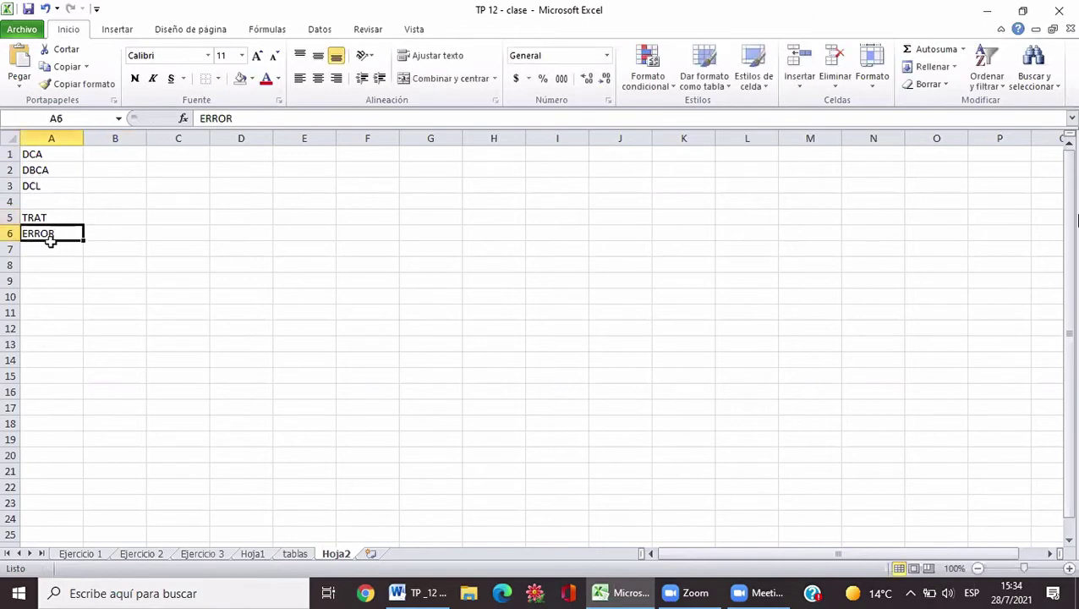
left_click(124, 217)
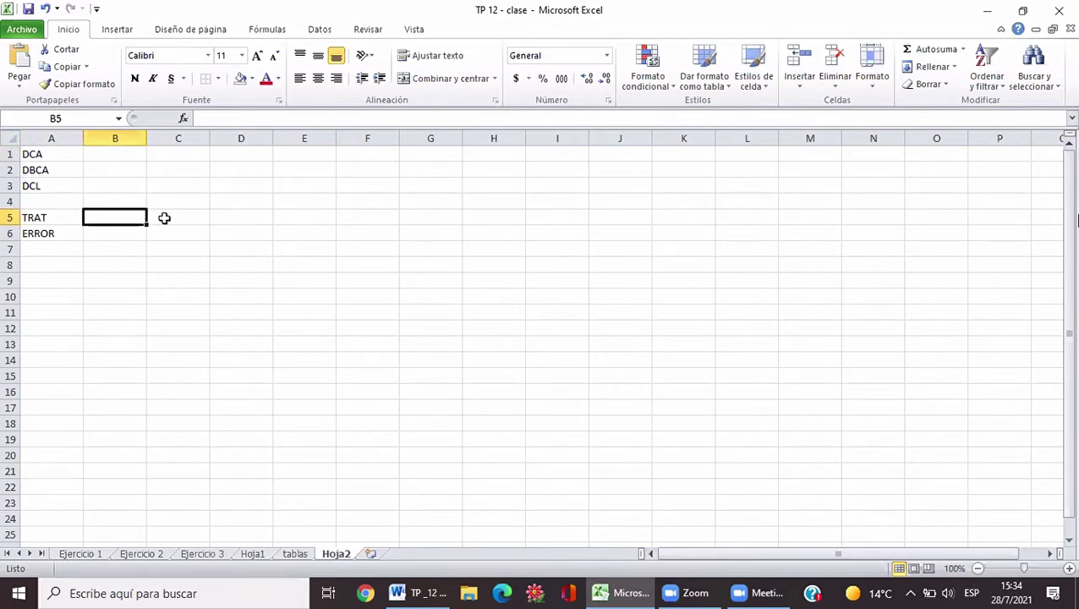
left_click(165, 219)
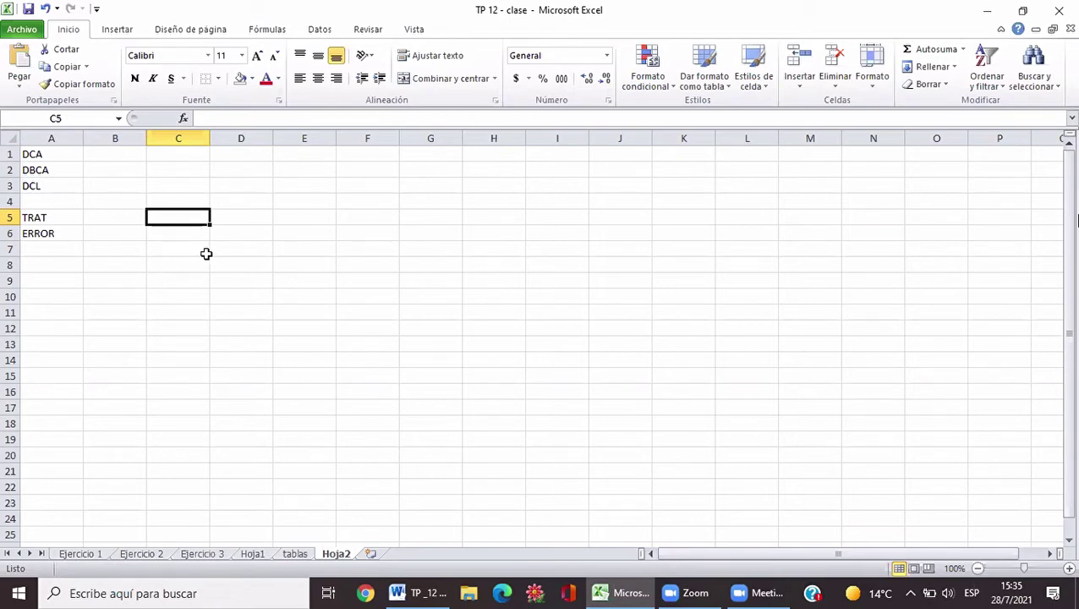
left_click(45, 155)
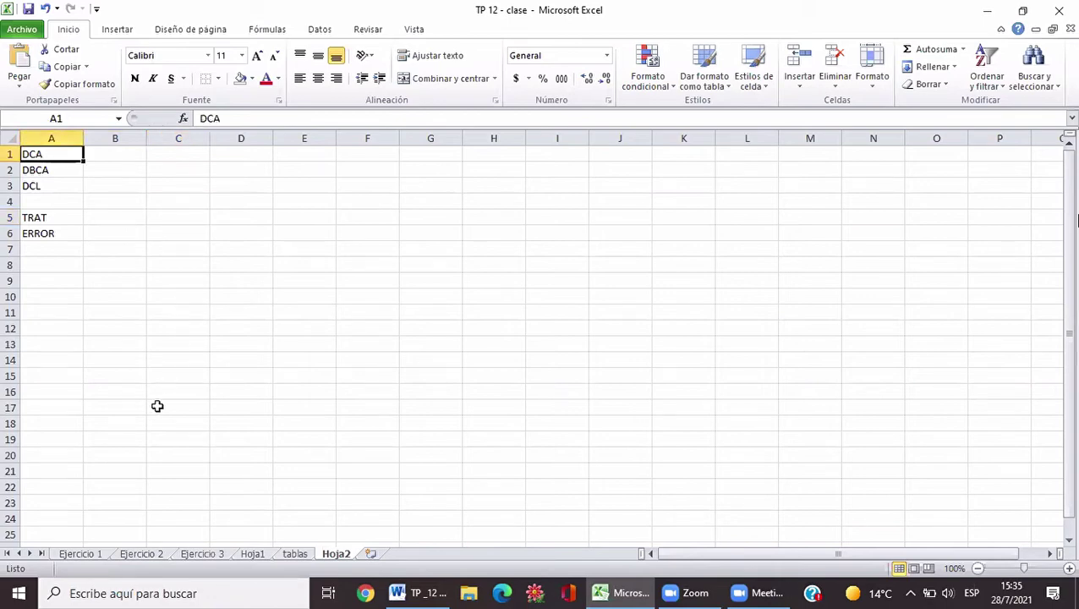
On the Ejercicio 1 sheet, enter CADA POLLO in G5 as the experimental unit
left_click(89, 554)
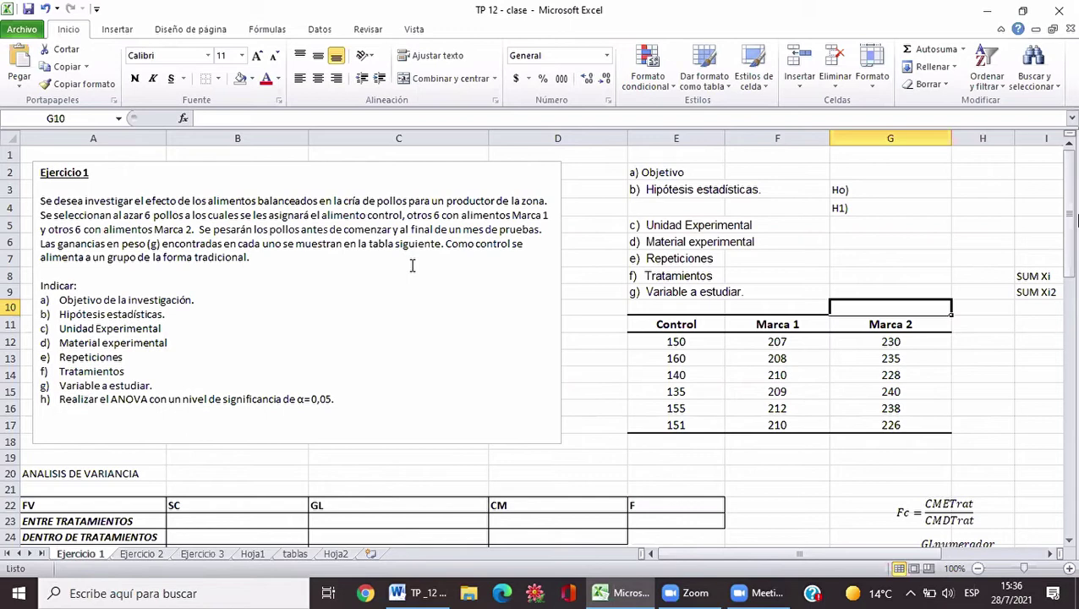
left_click(875, 226)
type("CADA ")
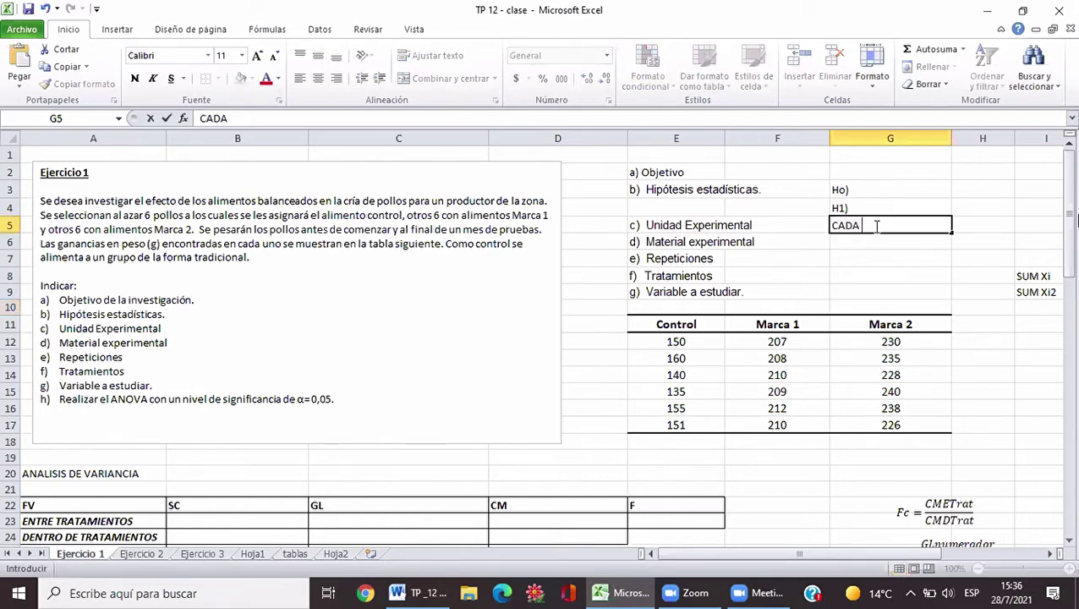
type("POLLO")
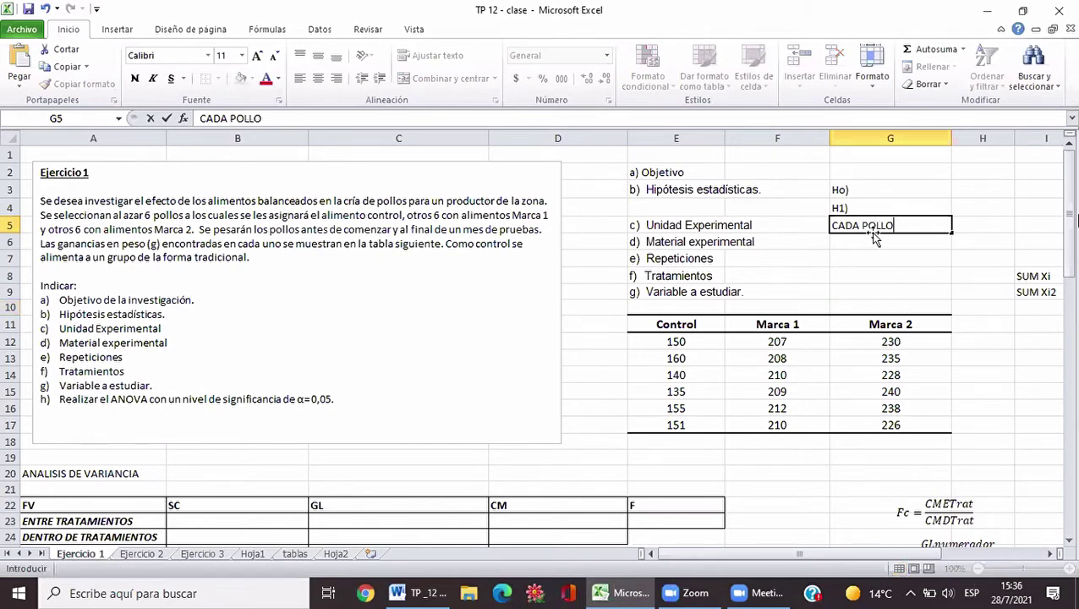
Enter 18 POLLOS in G6 as the experimental material
left_click(870, 241)
type("1")
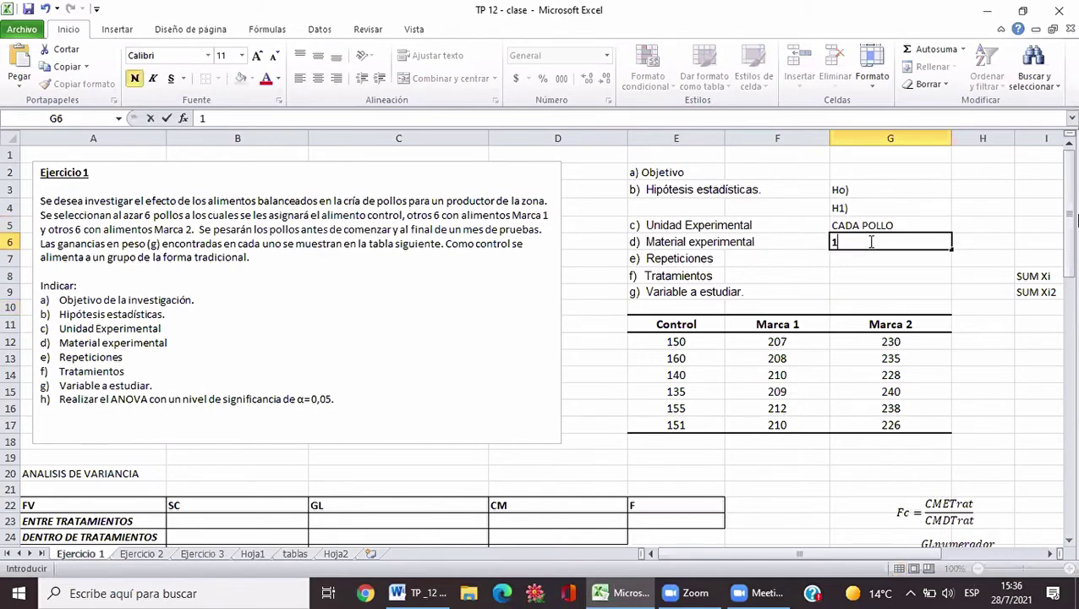
type("8")
type(" P0")
type("LLO")
key("BackSpace")
key("BackSpace")
key("BackSpace")
key("BackSpace")
type("OLLOS")
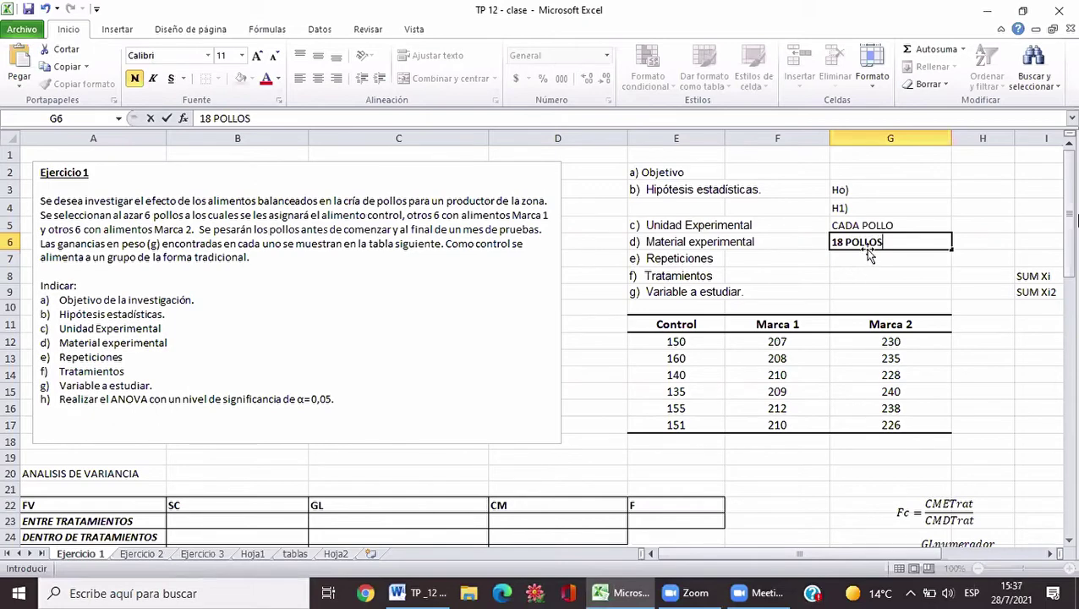
key("Return")
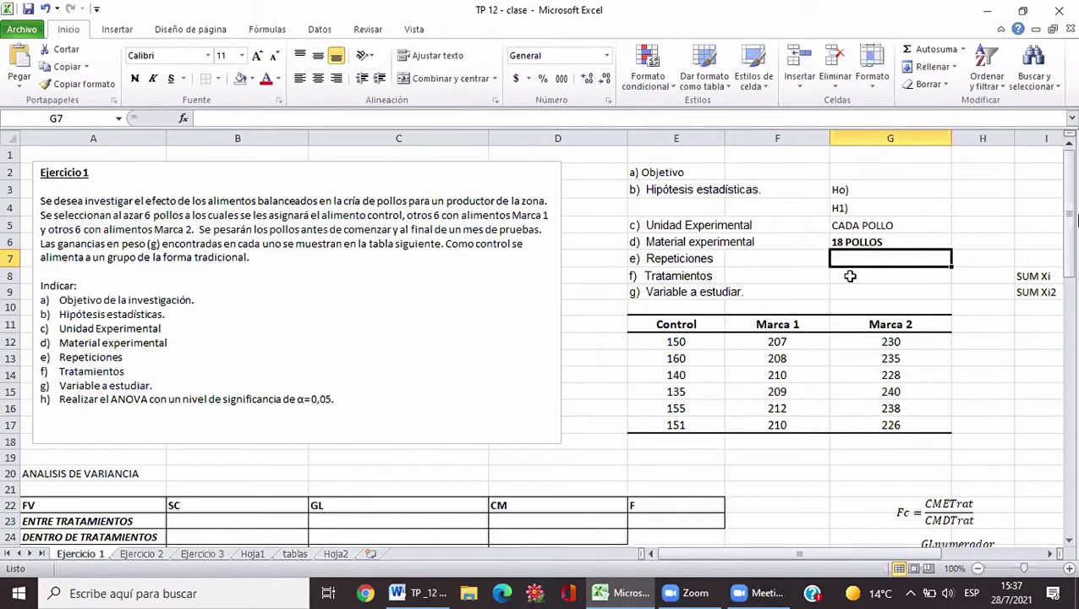
Enter 6 for Repeticiones in G7 and 3 for Tratamientos in G8
type("6")
key("Return")
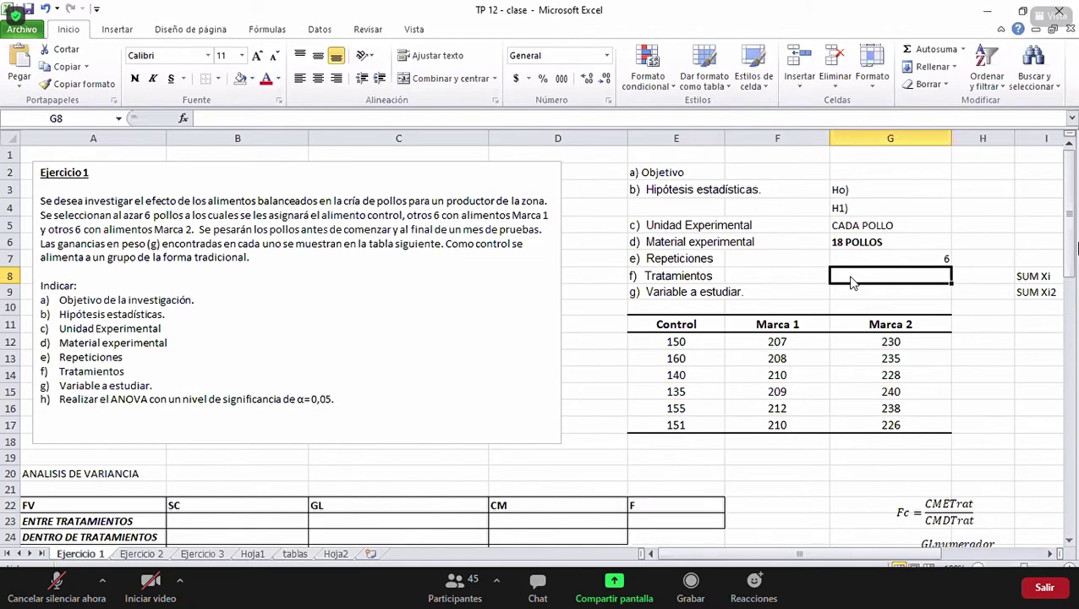
type("3")
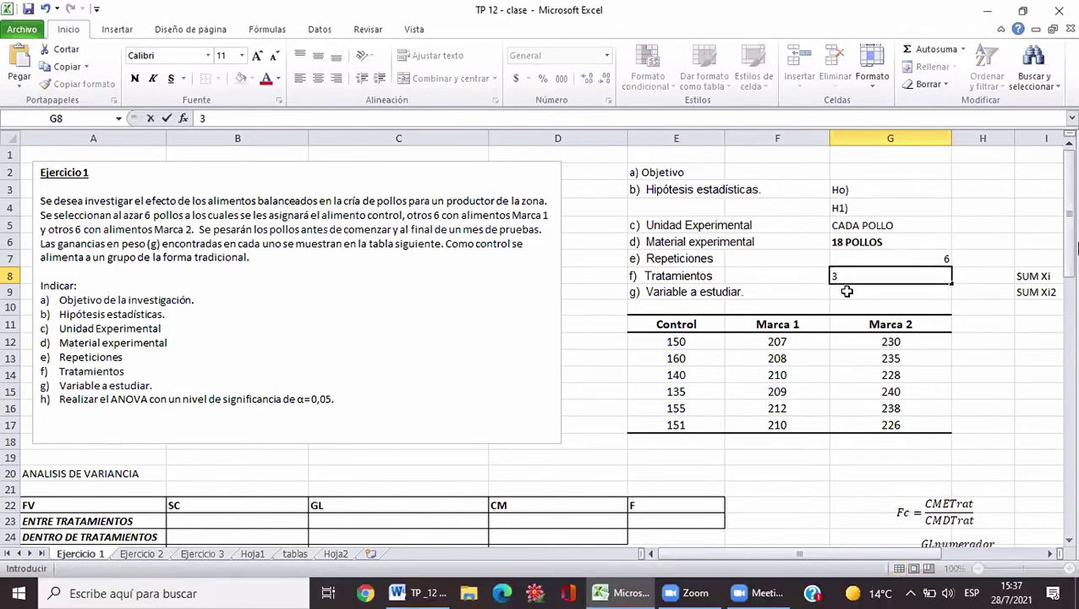
key("Return")
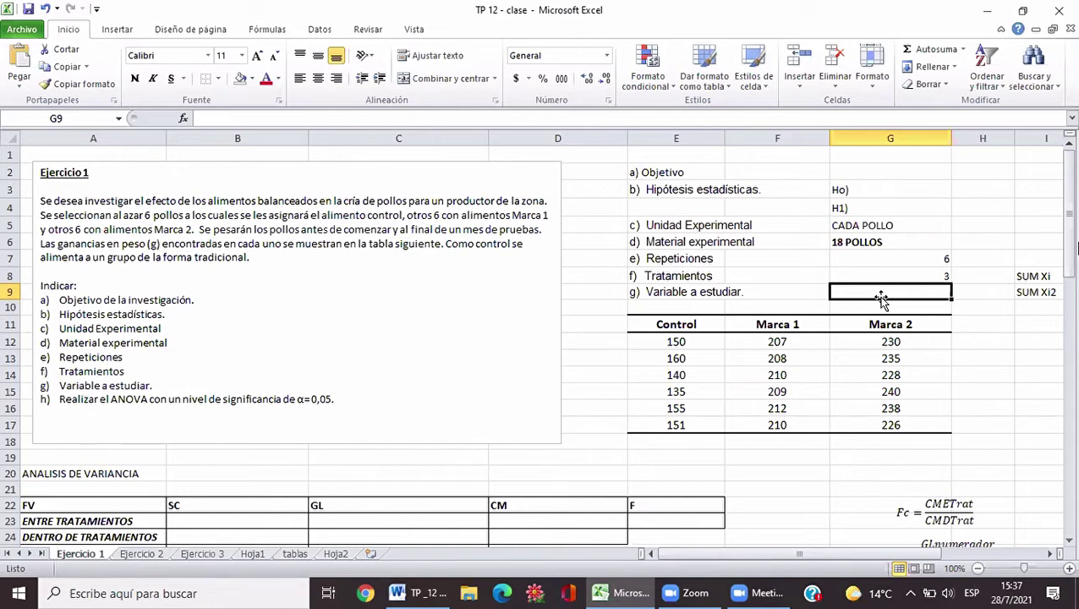
Enter GANANCIA DE PESO (g) in G9 as the variable to study
type("GANAN")
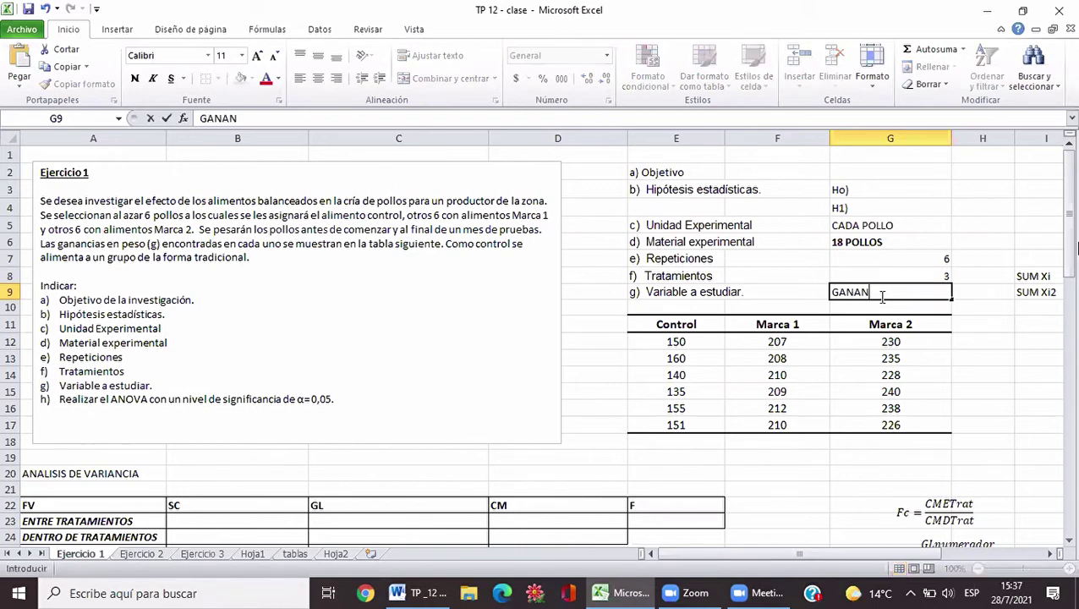
type("CIA DE PESO")
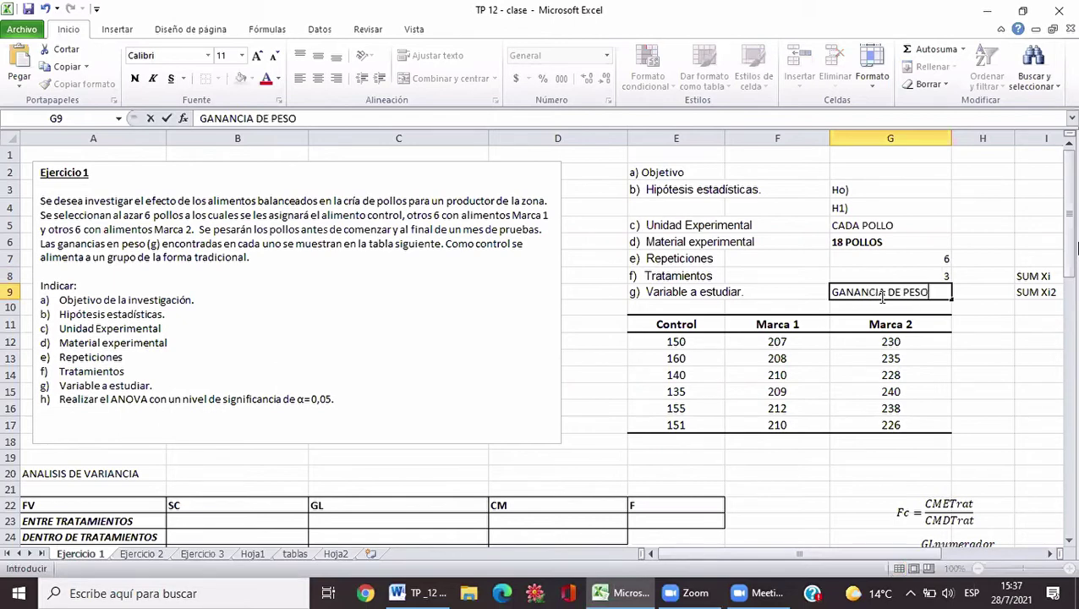
type(" ()")
key("Left")
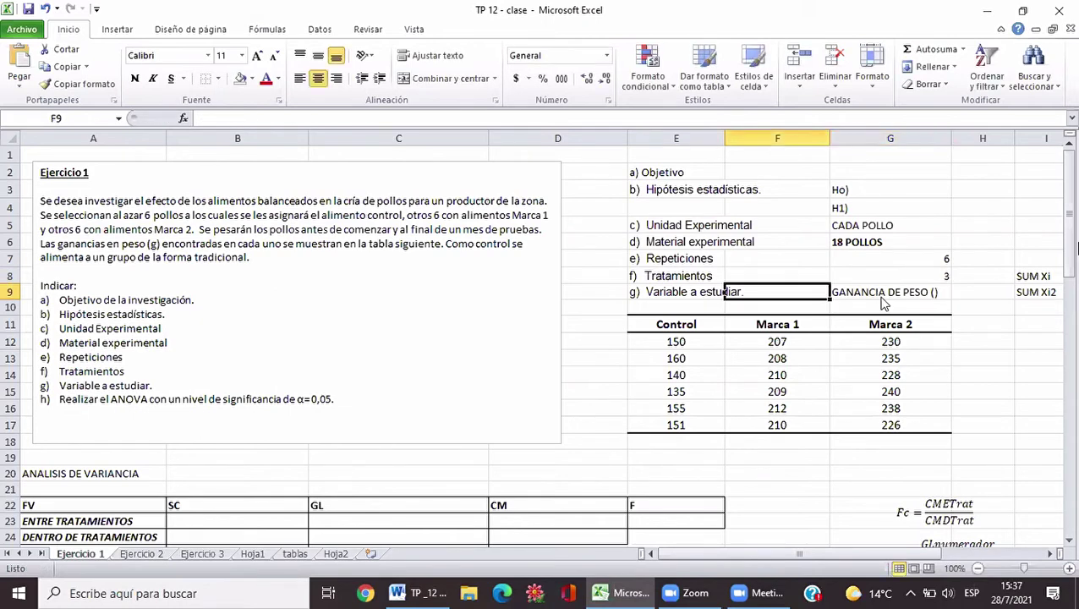
left_click(884, 300)
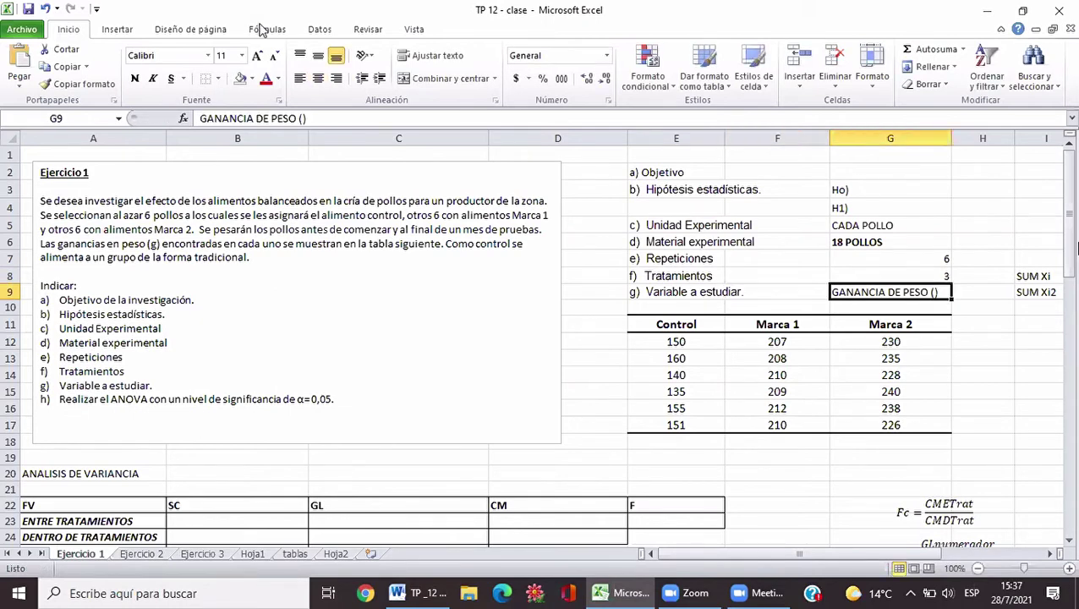
left_click(304, 118)
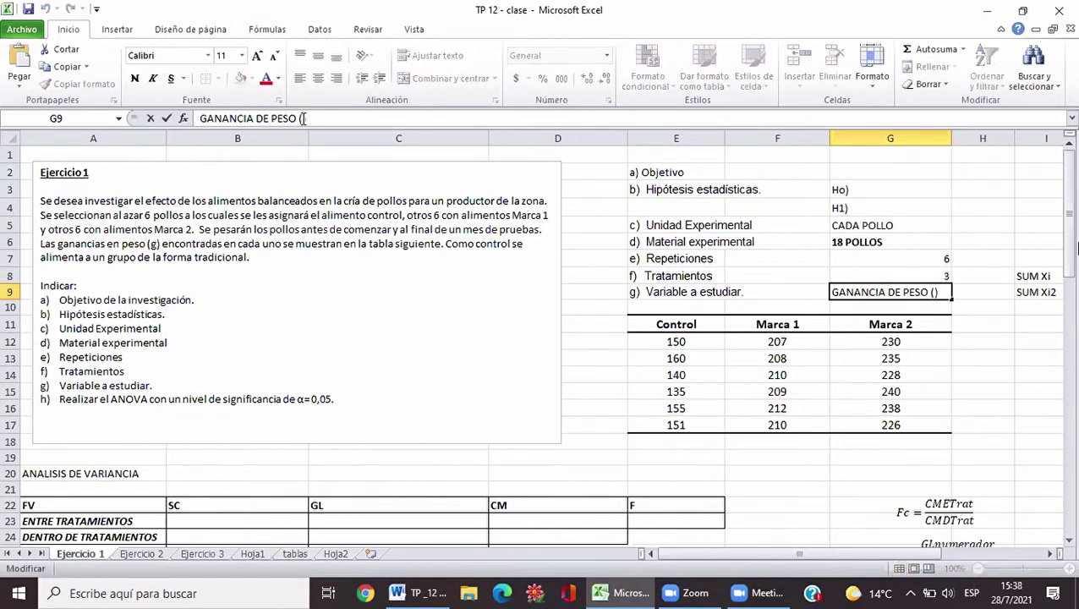
type("g")
Insert the Greek letter μ three times after Ho) in the null hypothesis cell G3
left_click(924, 190)
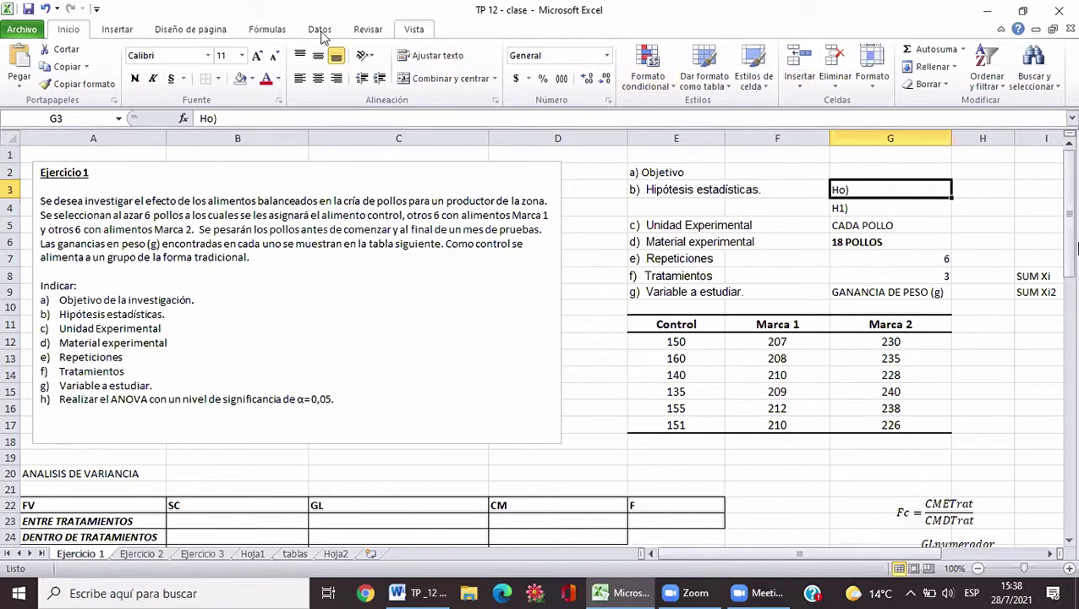
left_click(110, 30)
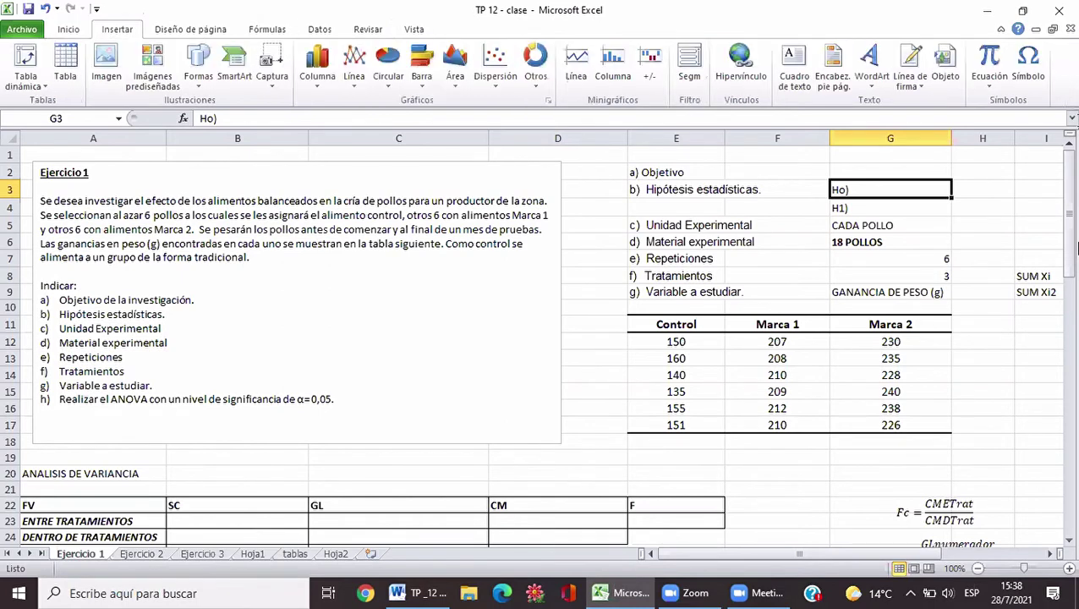
left_click(1028, 82)
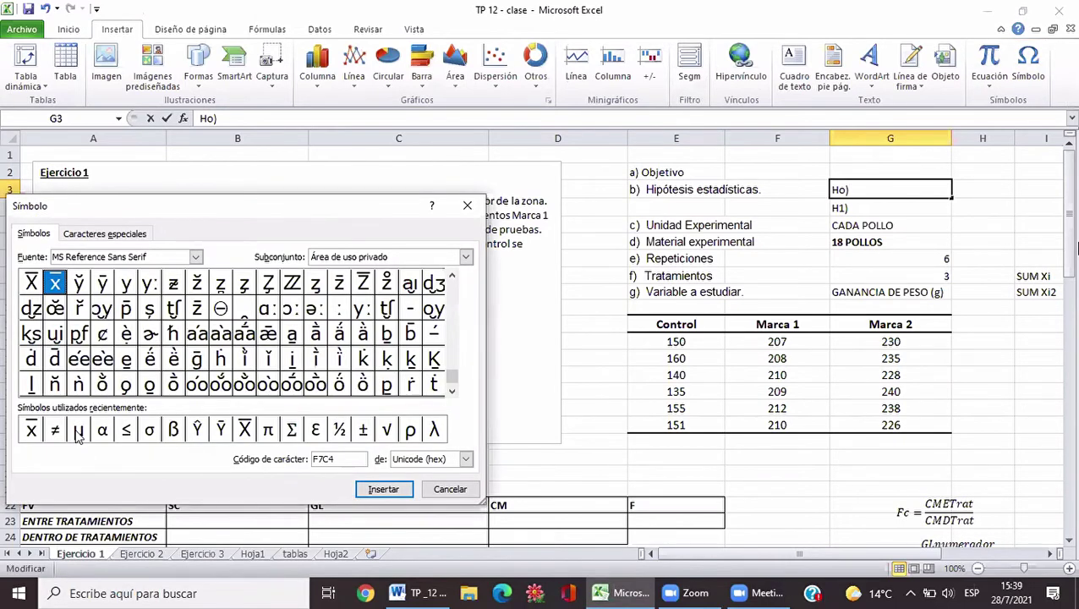
left_click(77, 432)
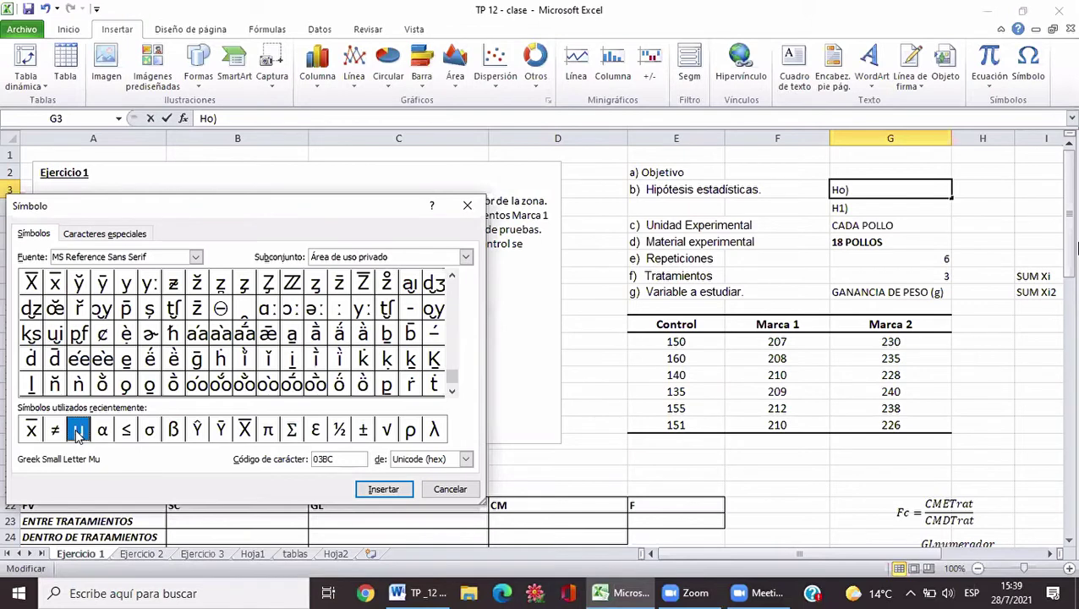
left_click(384, 490)
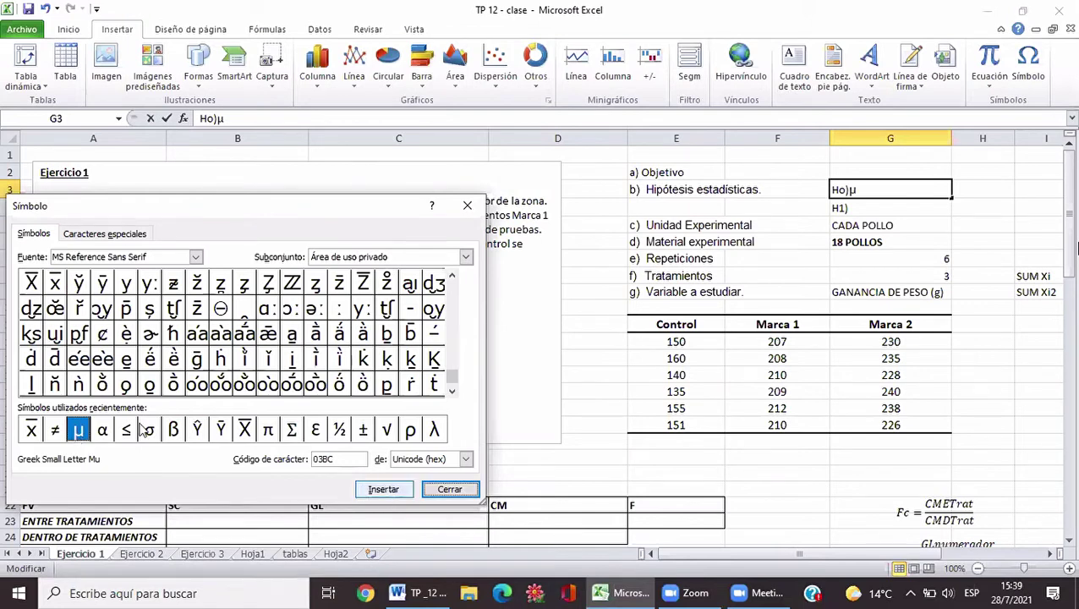
left_click(80, 429)
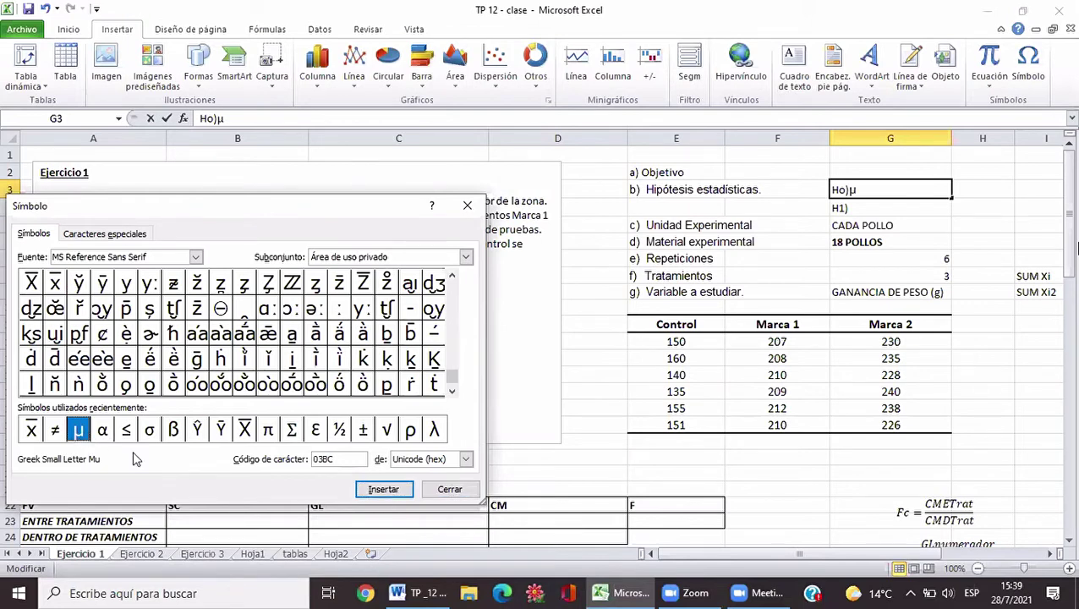
left_click(384, 490)
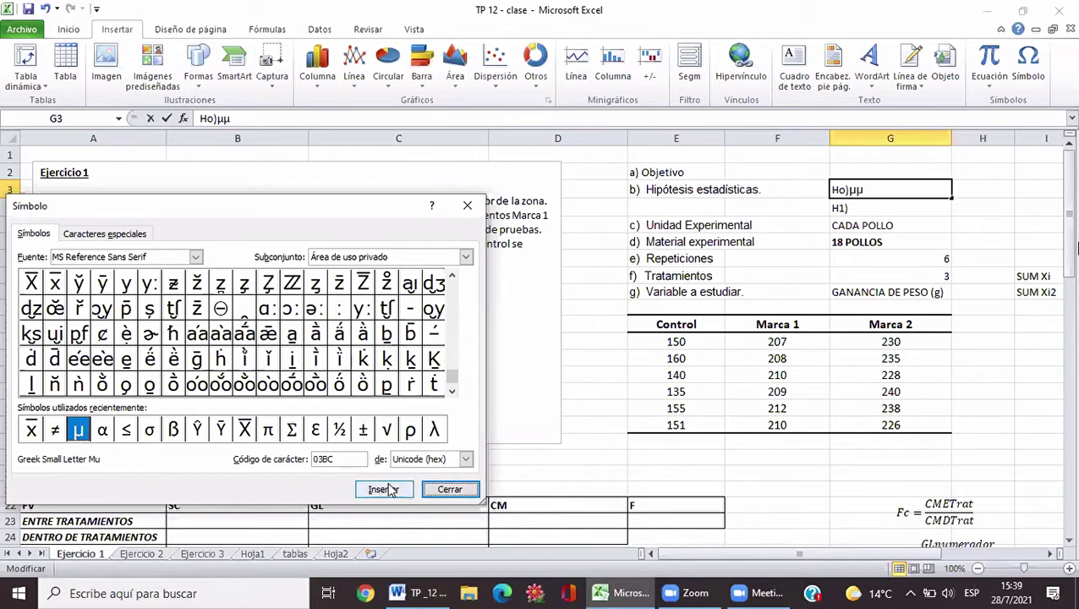
left_click(79, 430)
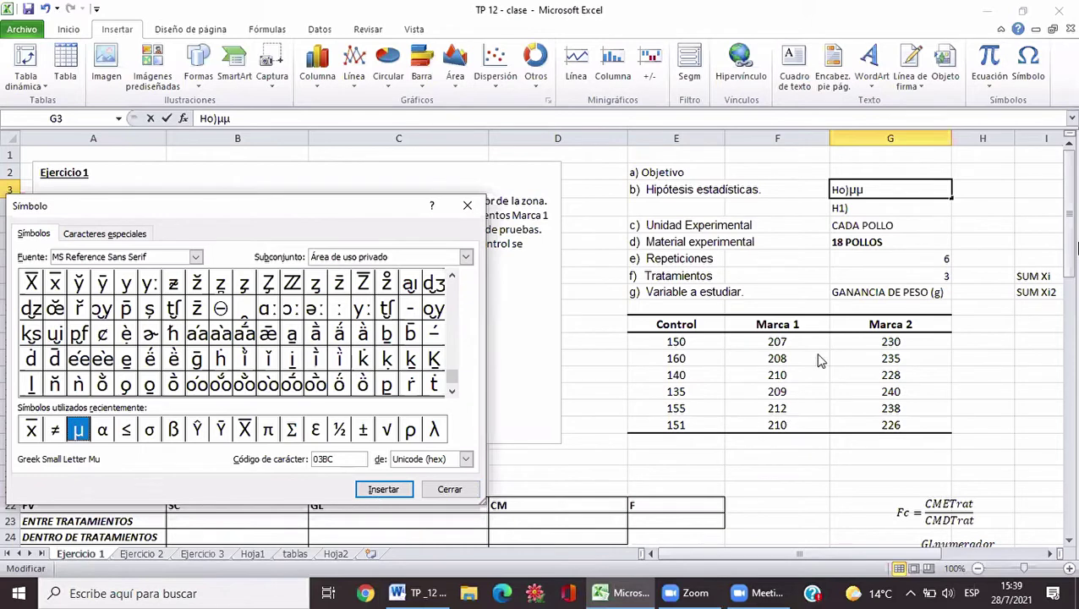
key("Return")
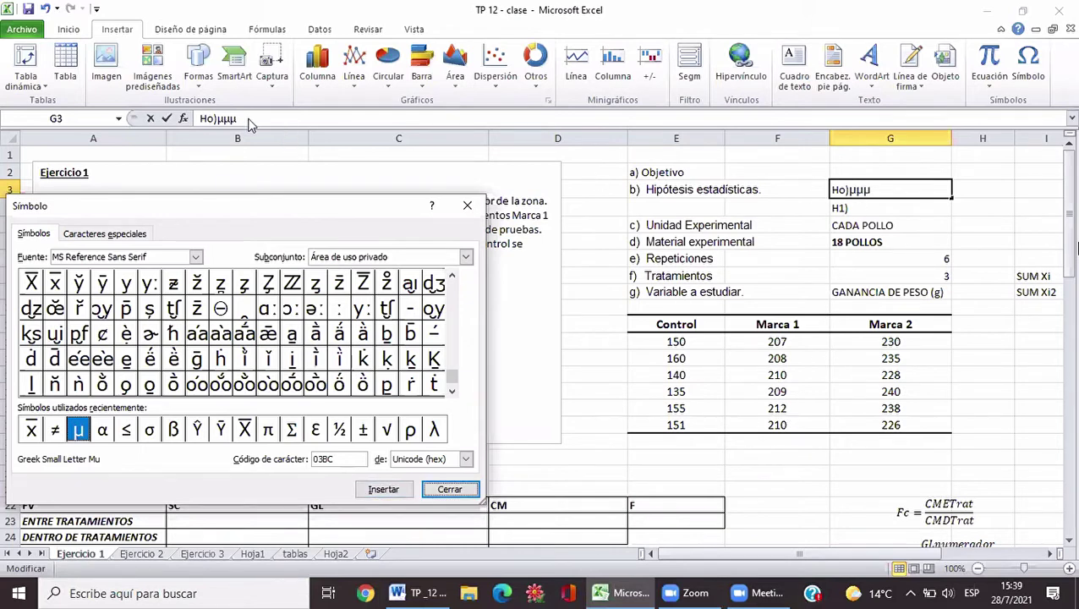
left_click(451, 492)
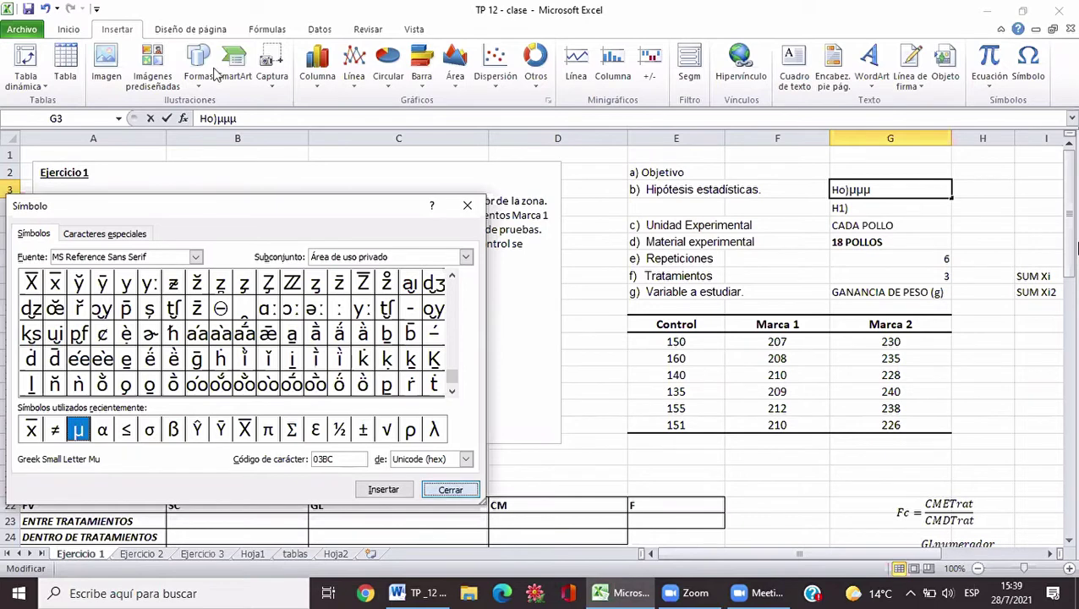
Edit the null hypothesis in G3 to read Ho)Mc=Mm1=μm2
left_click(224, 119)
type("C")
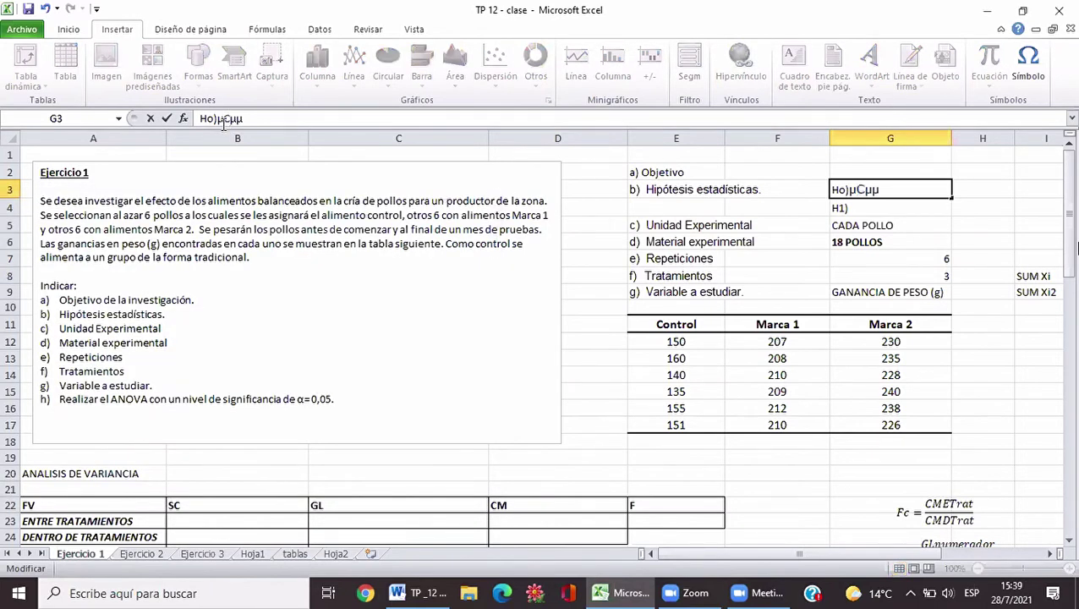
key("BackSpace")
key("BackSpace")
type("Mc=")
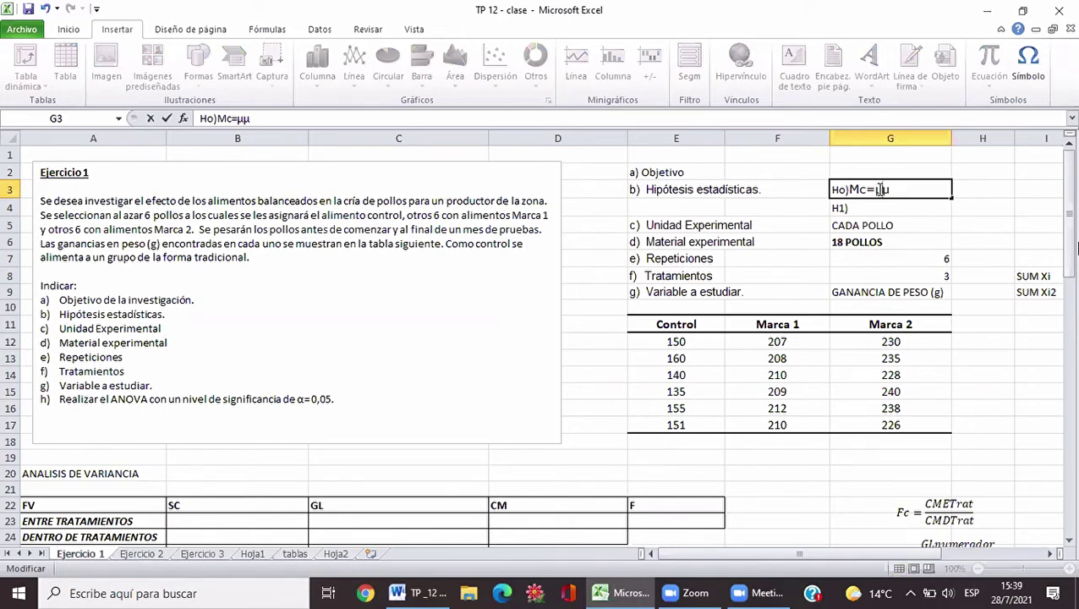
type("M1")
key("BackSpace")
key("BackSpace")
key("BackSpace")
type("Mm1=μ")
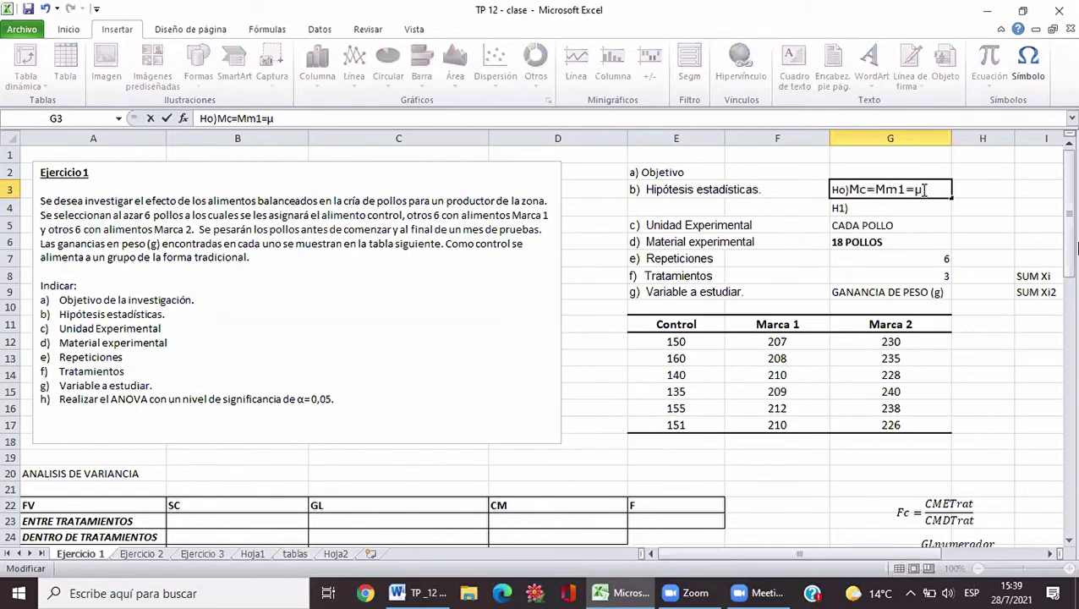
type("m2")
Enter Ti=0 beside the null hypothesis in H3 and again beside H1) in H4
left_click(988, 192)
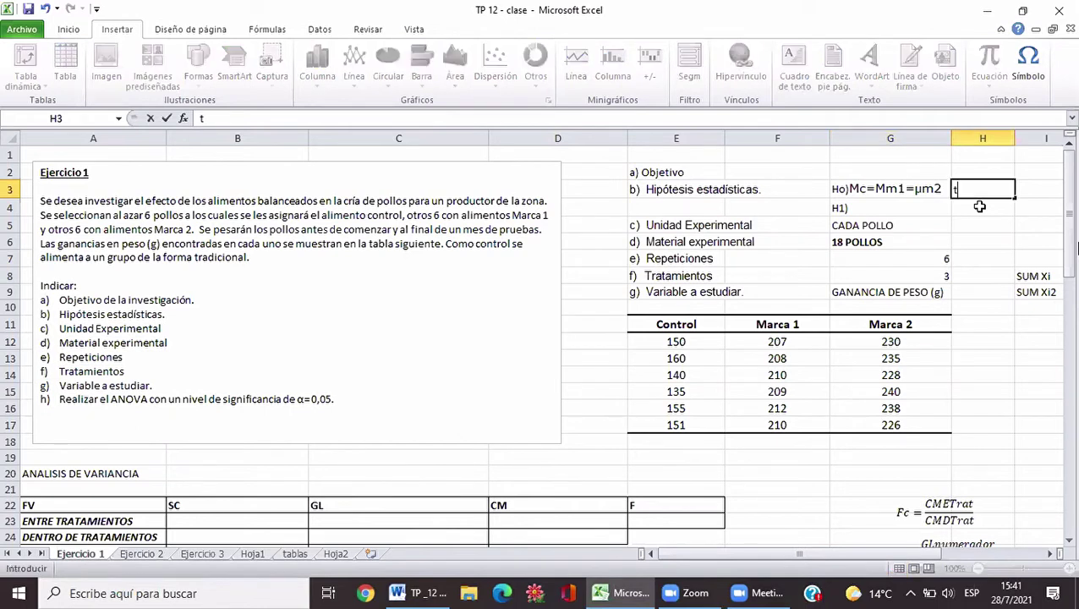
type("TI")
key("BackSpace")
type("=0")
left_click(972, 211)
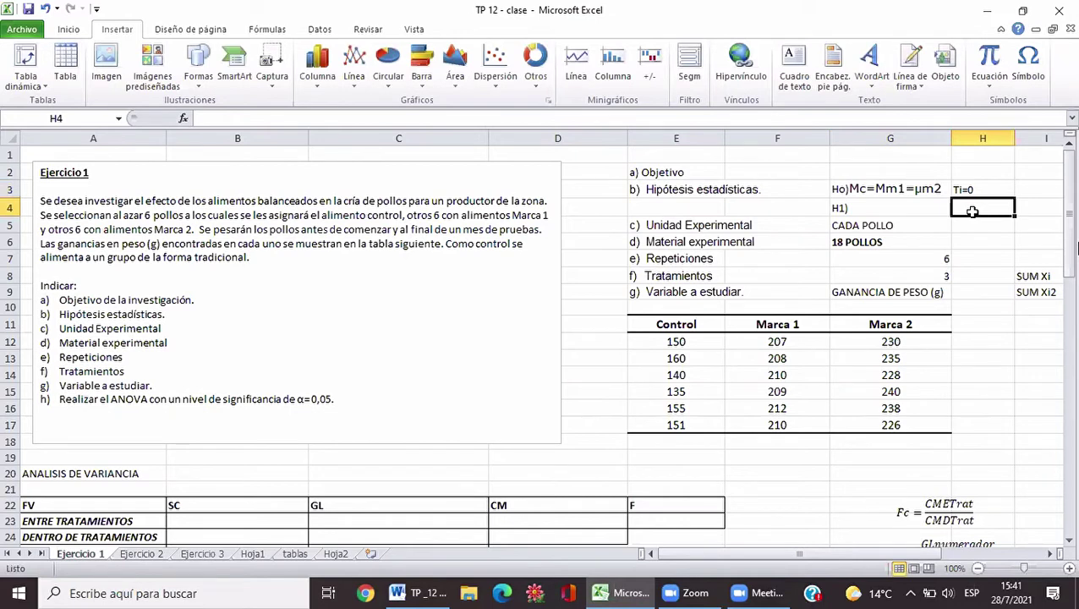
type("Ti=0")
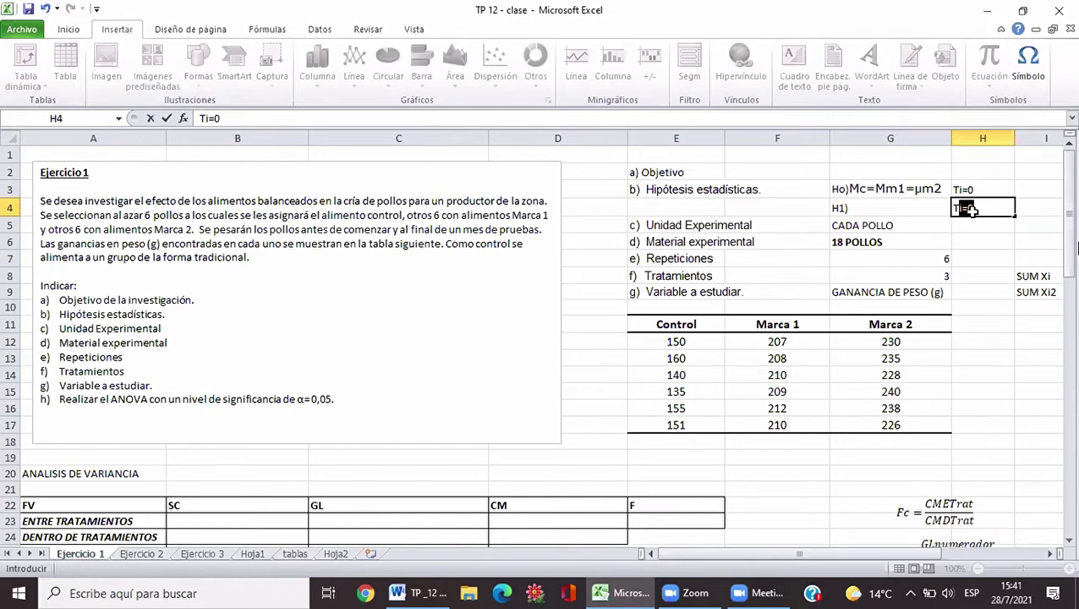
key("Tab")
Replace the equals sign in H4 with the not-equal symbol so the entry beside H1) reads Ti≠0
left_click(840, 211)
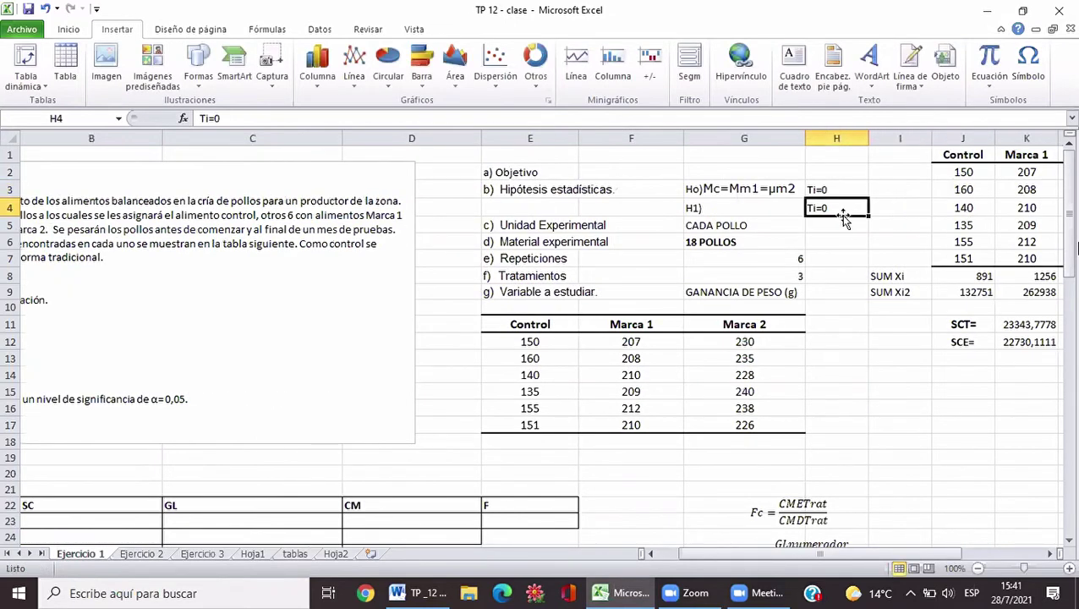
left_click(210, 118)
key("Delete")
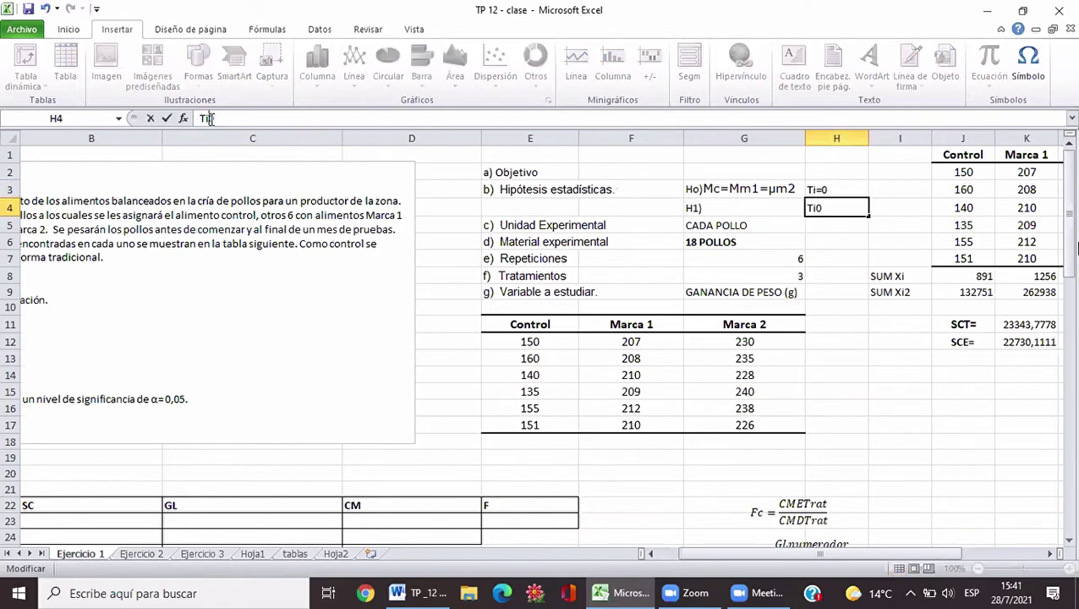
left_click(1029, 75)
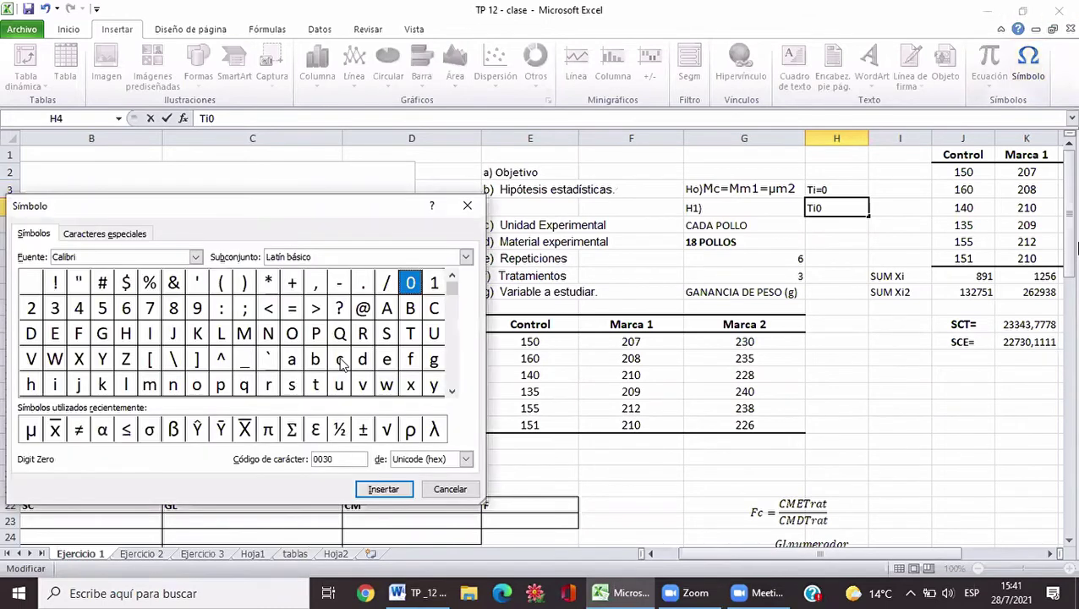
left_click(78, 430)
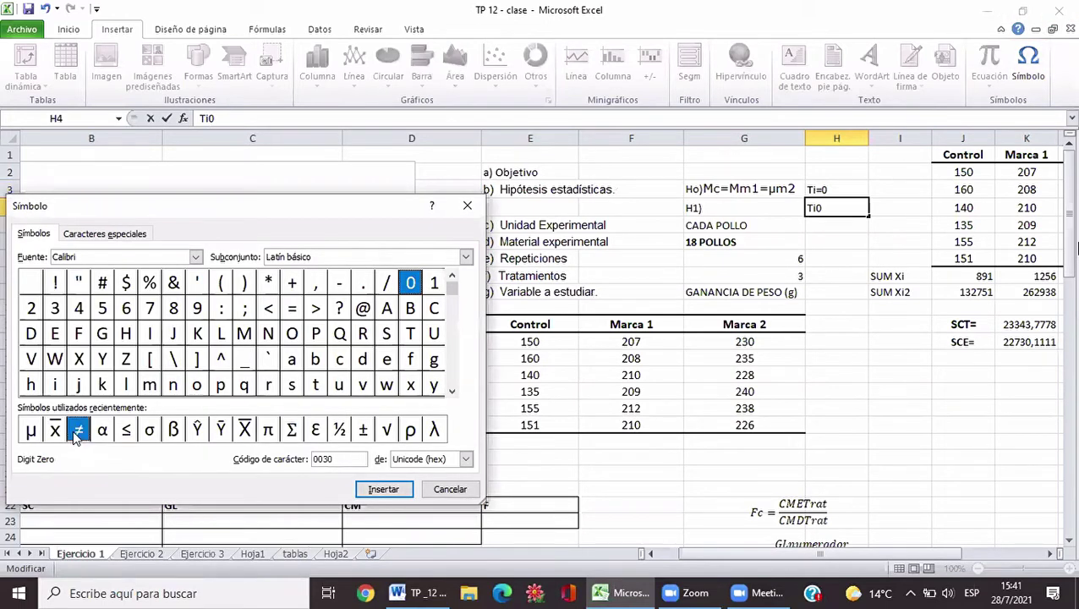
left_click(385, 488)
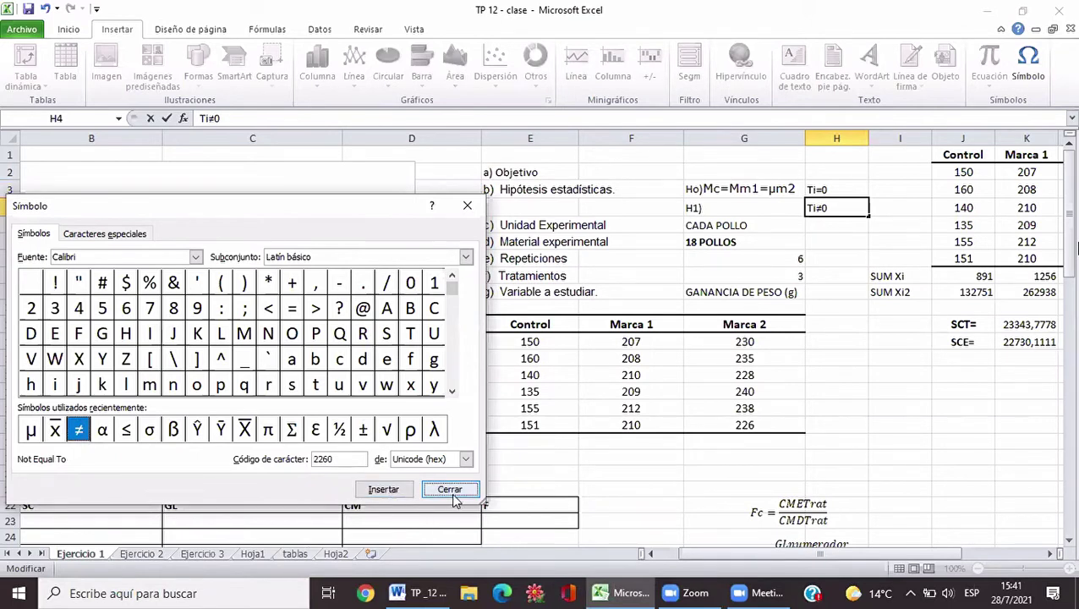
left_click(451, 493)
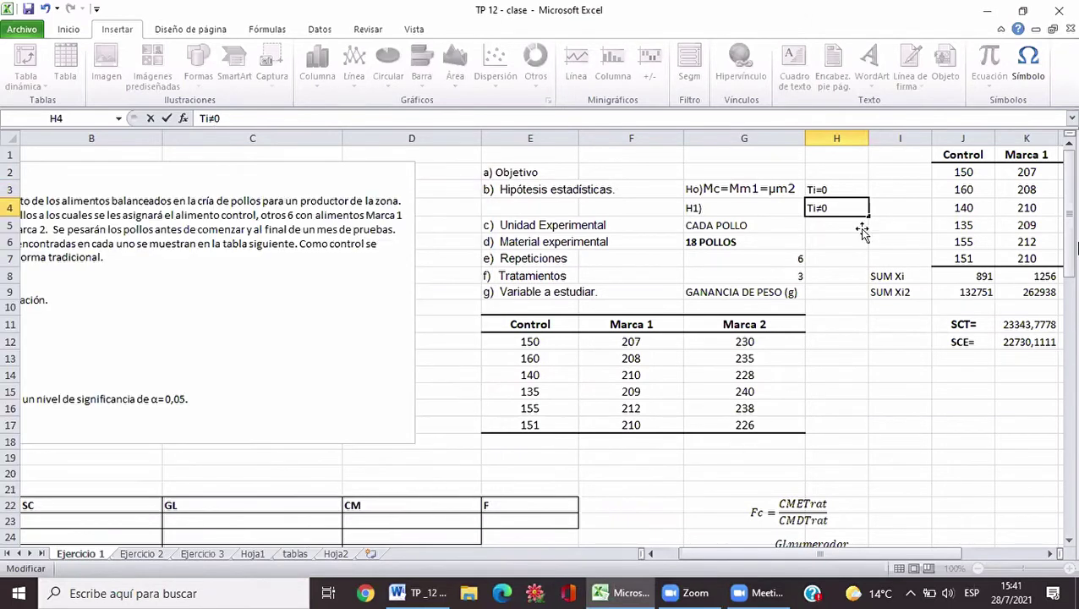
Fill the null hypothesis cell G3 with the standard light blue colour
left_click(788, 191)
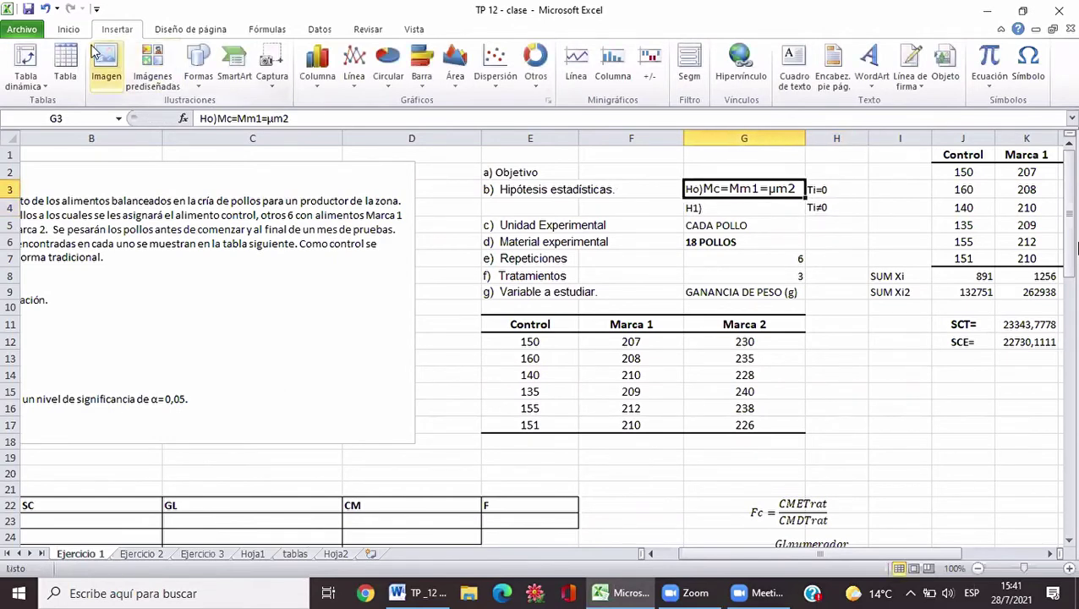
left_click(70, 30)
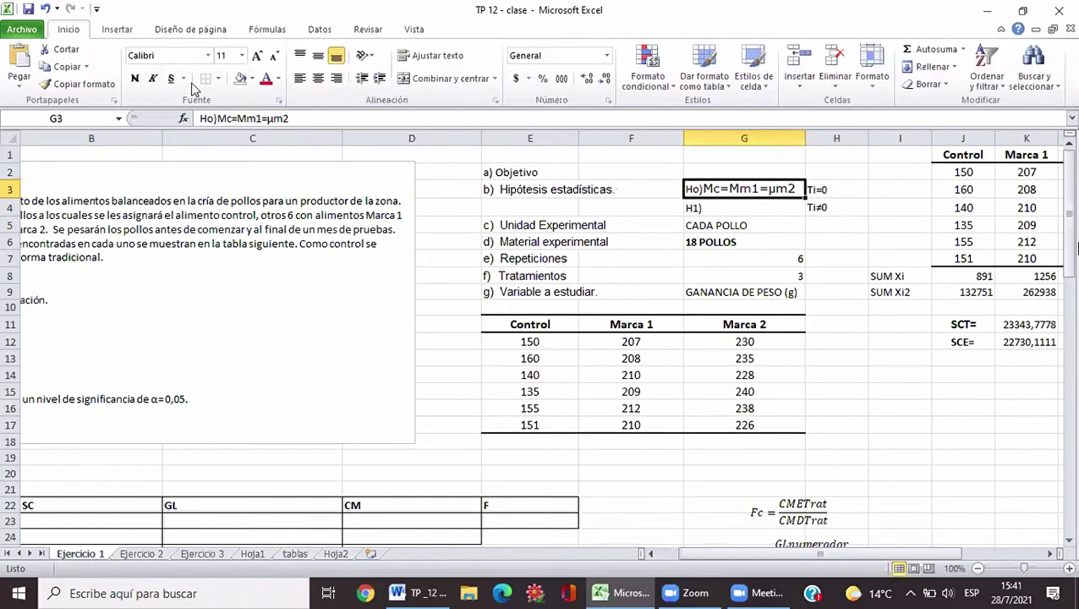
left_click(251, 79)
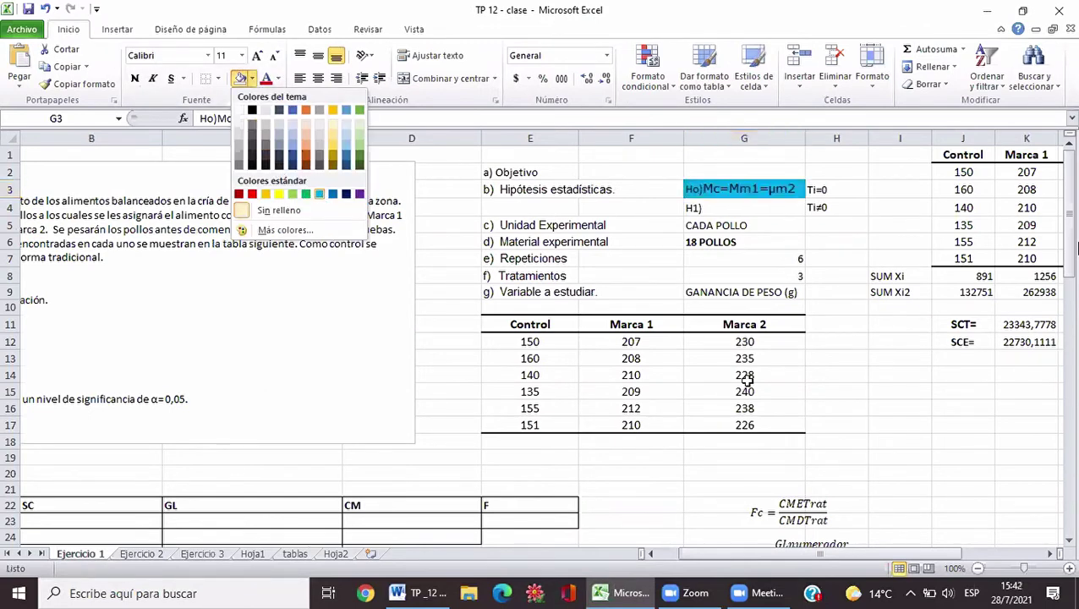
left_click(830, 306)
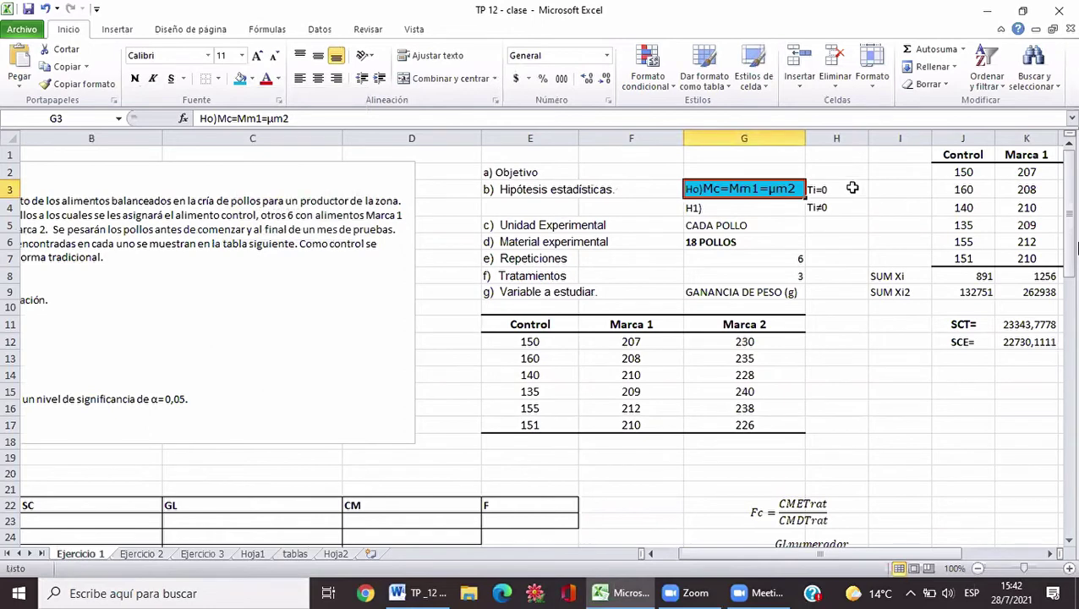
left_click(852, 190)
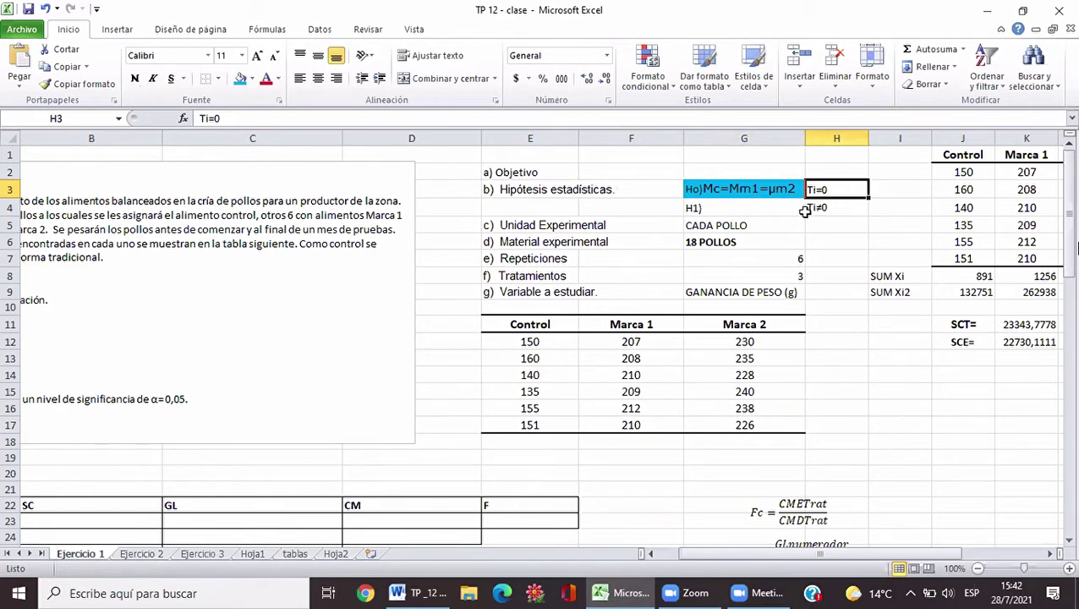
Add MC and two not-equal symbols after H1) in the alternative hypothesis cell G4
left_click(750, 213)
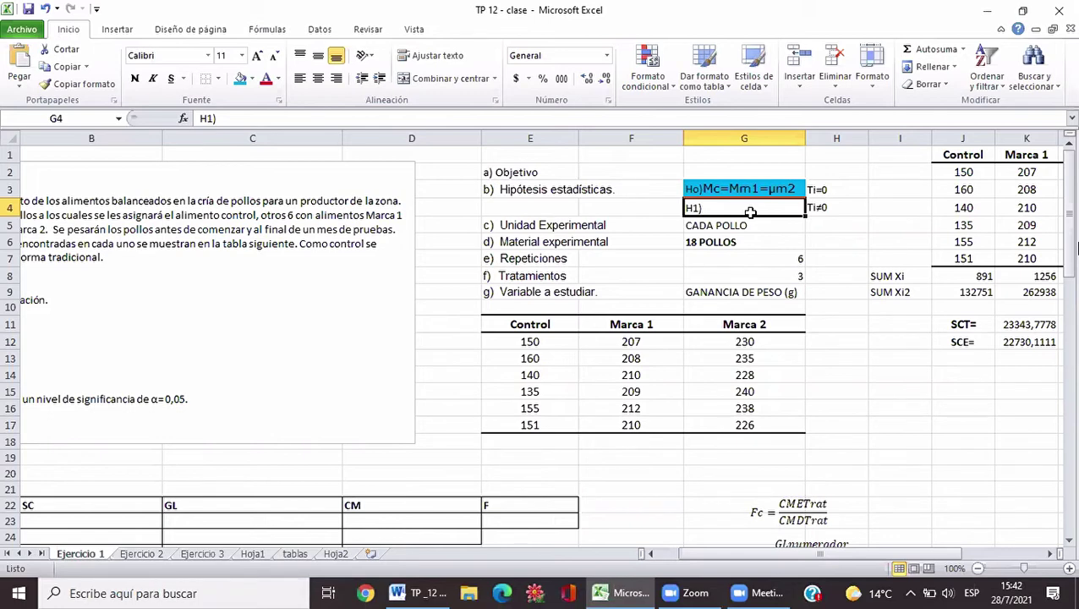
left_click(230, 124)
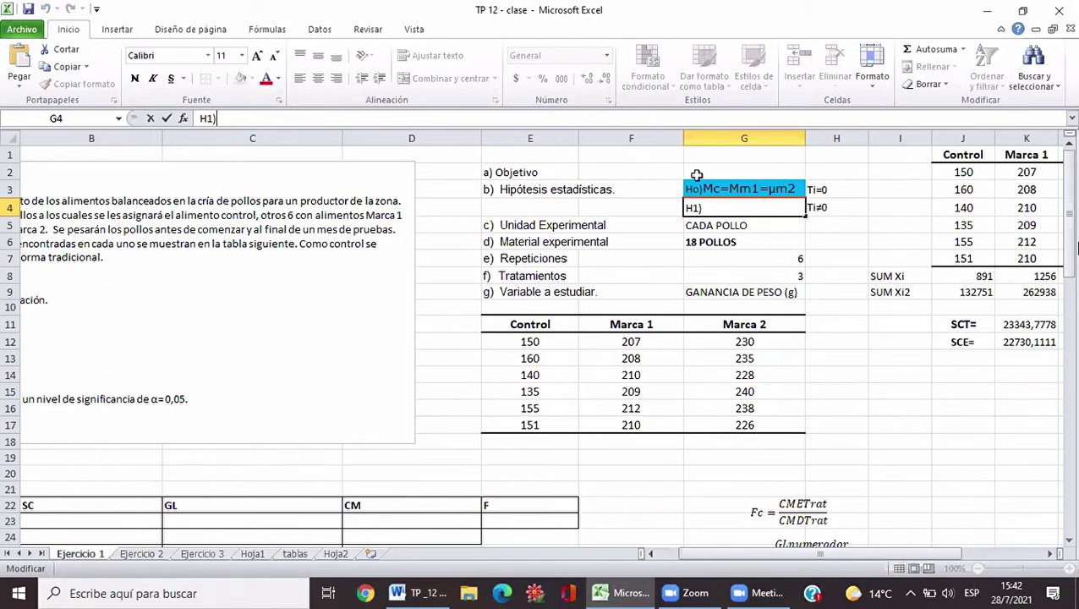
left_click(718, 211)
type("M")
type("C")
left_click(117, 28)
left_click(1030, 64)
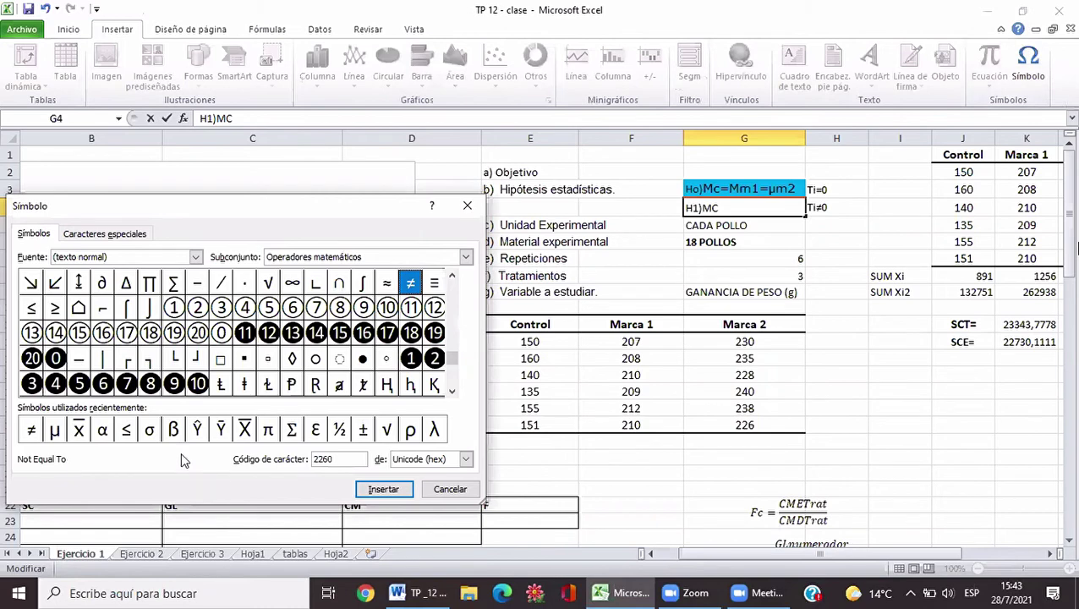
left_click(31, 431)
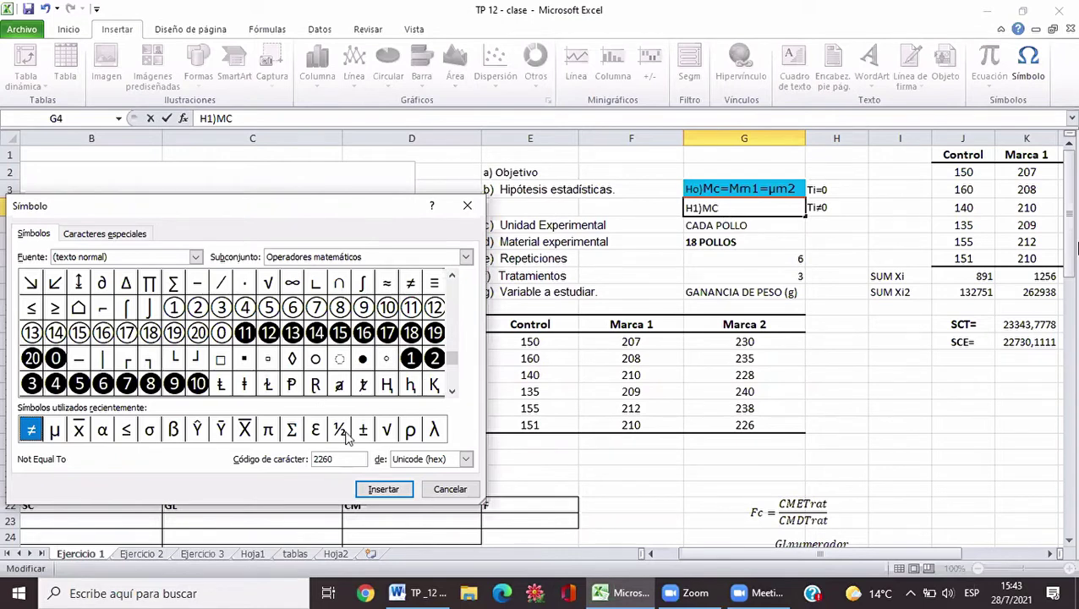
left_click(385, 490)
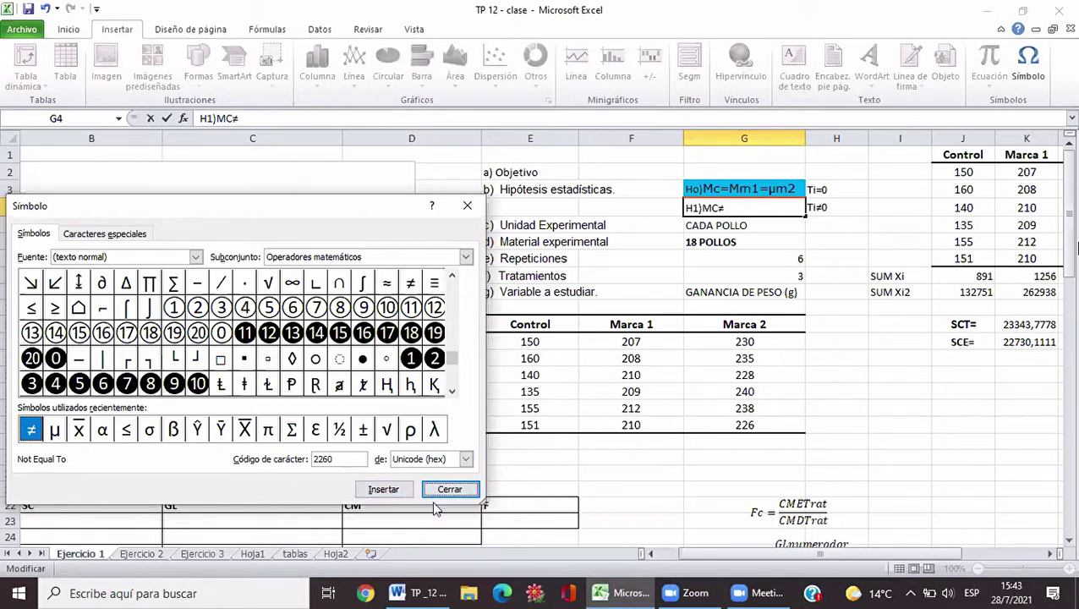
left_click(382, 488)
left_click(449, 490)
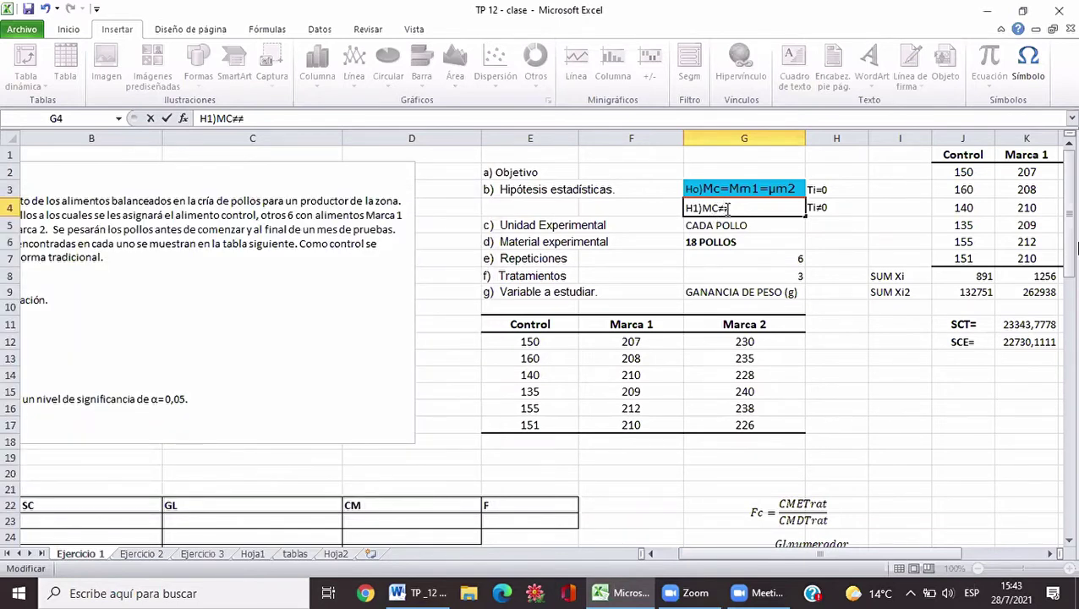
Complete the alternative hypothesis in G4 to read H1)MC≠Mm1≠Mm2 and select its full text
type("≠")
left_click(729, 208)
type("Mm1≠")
left_click(741, 207)
type("1≠")
left_click(771, 203)
type("Mm2")
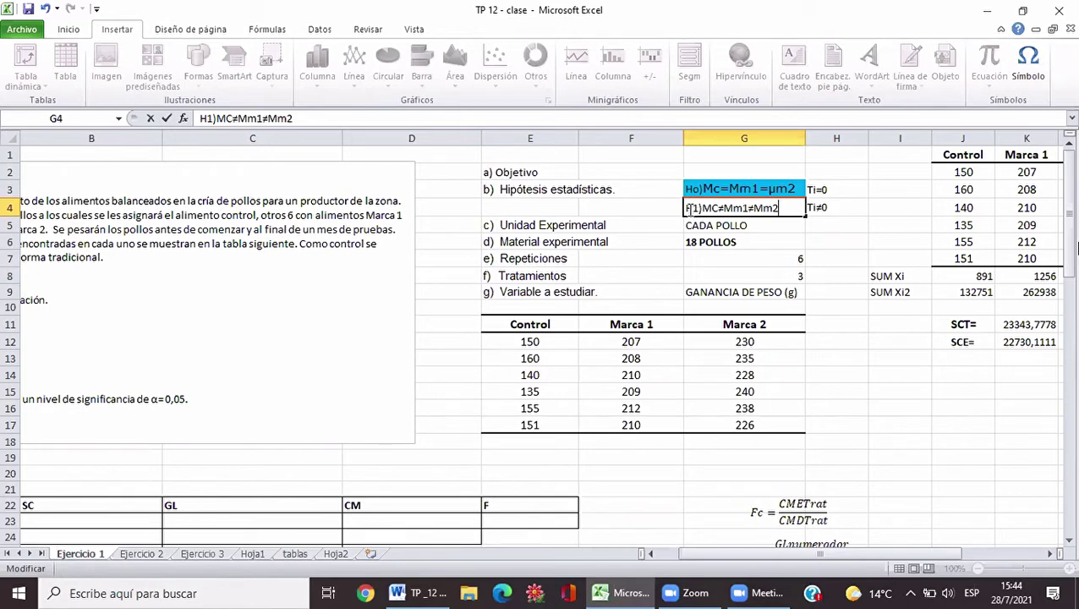
left_click_drag(688, 208, 793, 217)
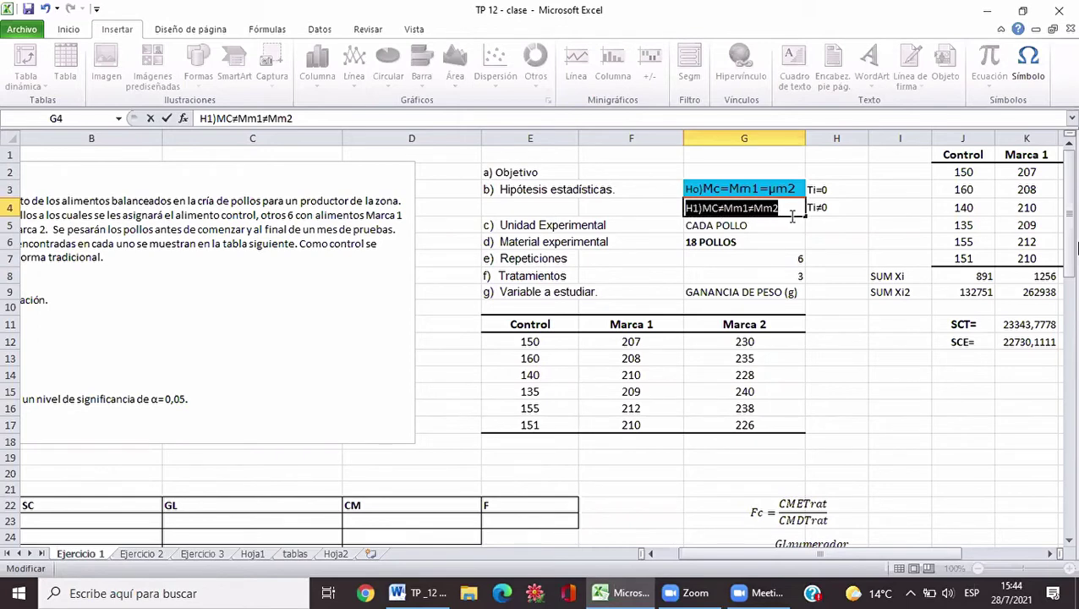
left_click(71, 31)
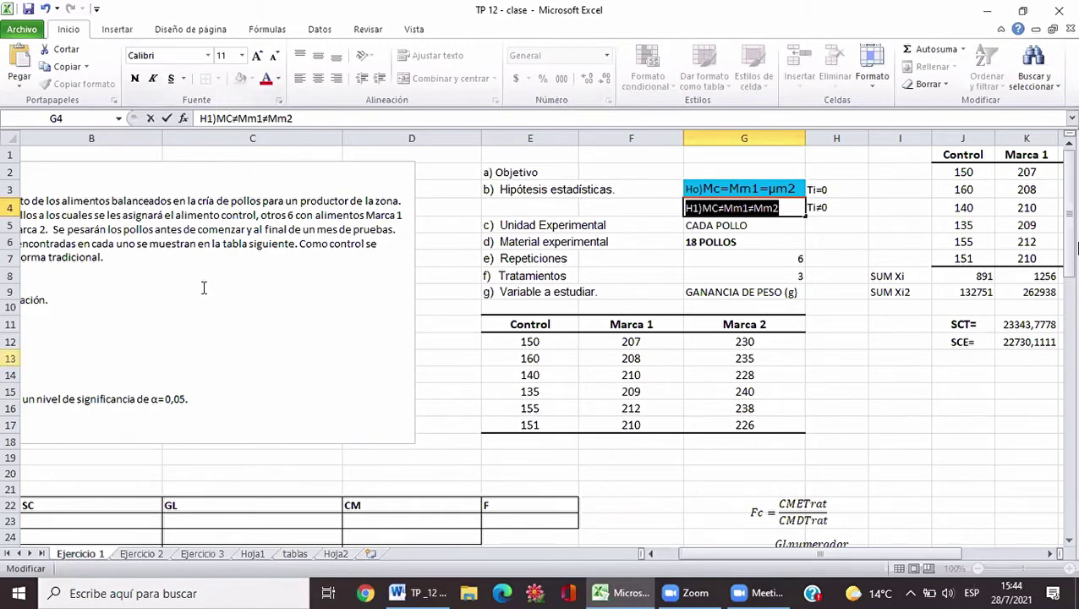
Rewrite the alternative hypothesis in G4 as H1)Al menos 1 Mu es diferente
left_click(797, 211)
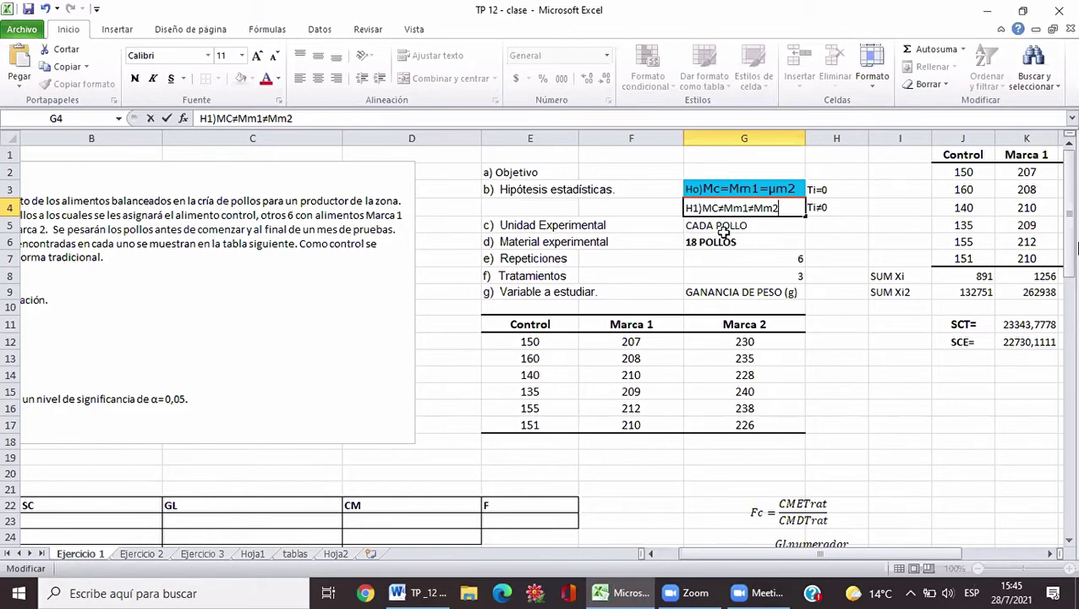
key("BackSpace")
key("BackSpace")
key("BackSpace")
key("BackSpace")
key("BackSpace")
key("BackSpace")
key("BackSpace")
key("BackSpace")
key("BackSpace")
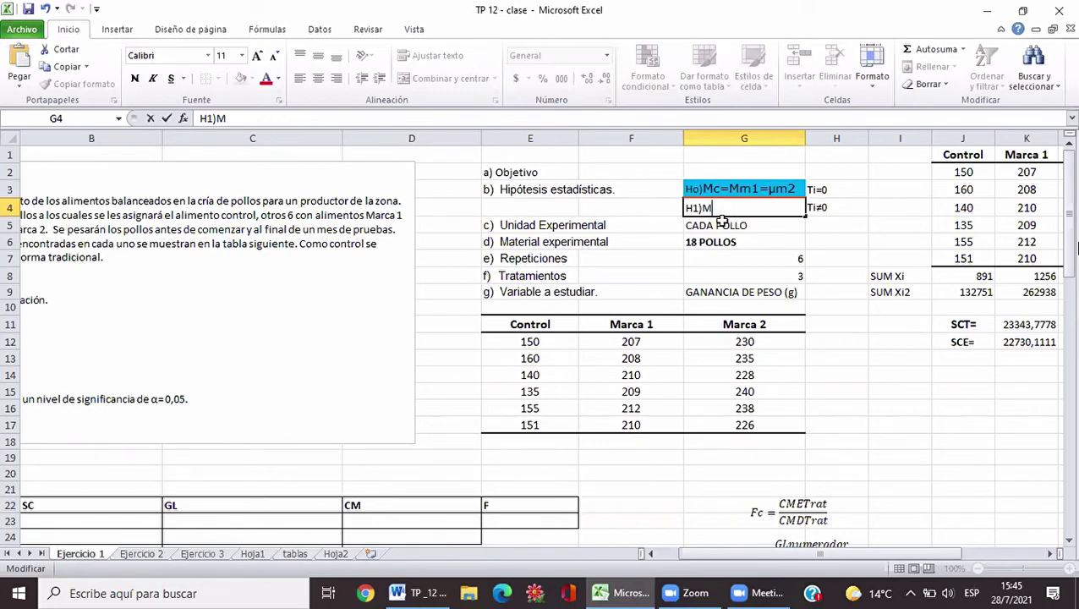
key("BackSpace")
type("Al menos 1")
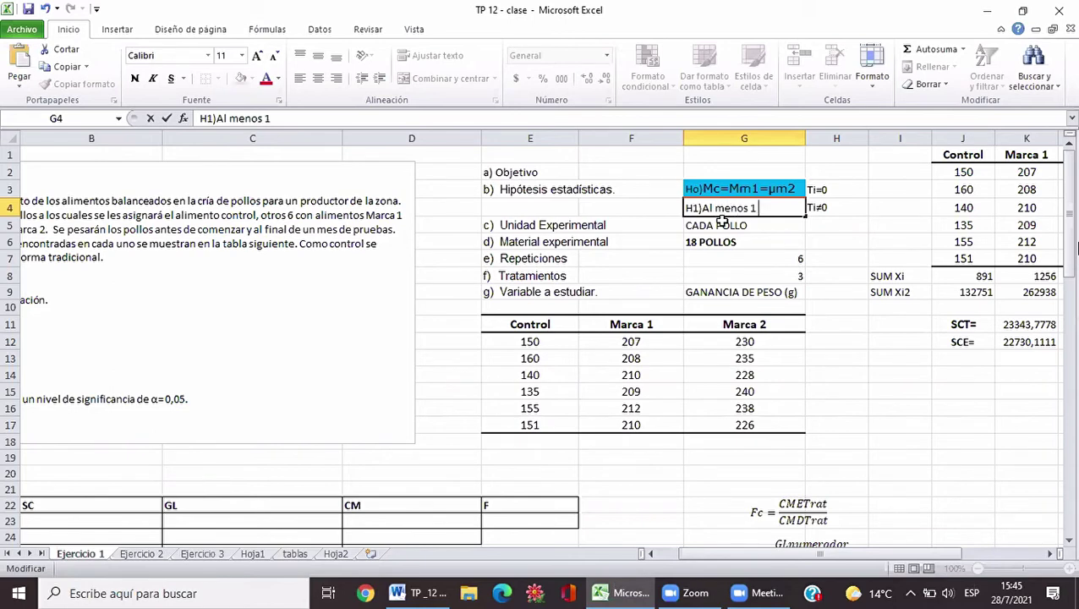
type(" Mu es diferent")
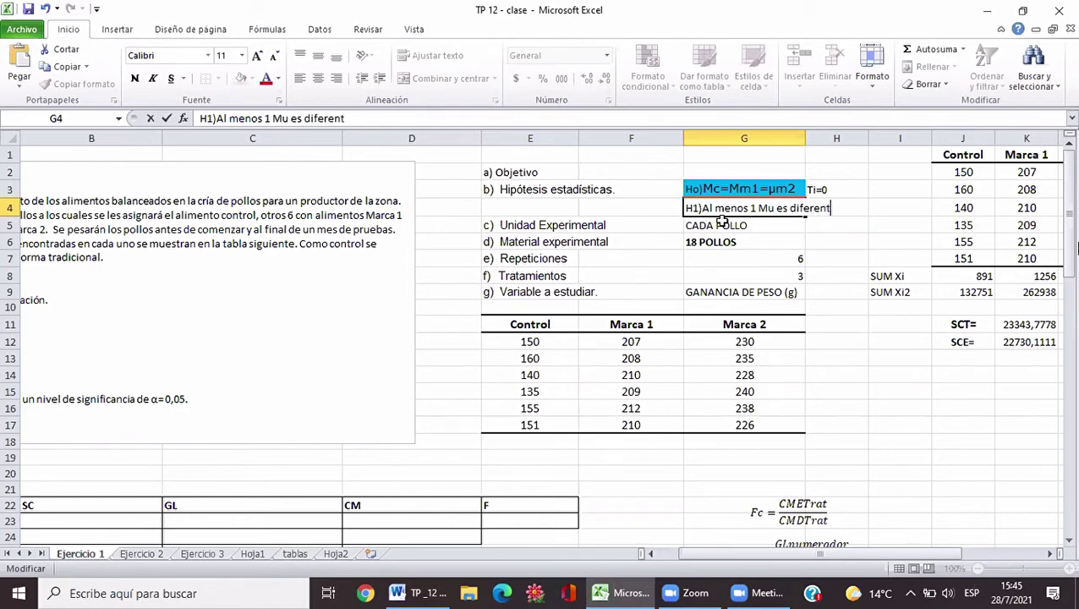
type("e")
Look over the feed data, the empty variance analysis table and the Fc and Ft formulas on the Ejercicio 1 sheet
left_click(1068, 542)
left_click(1069, 542)
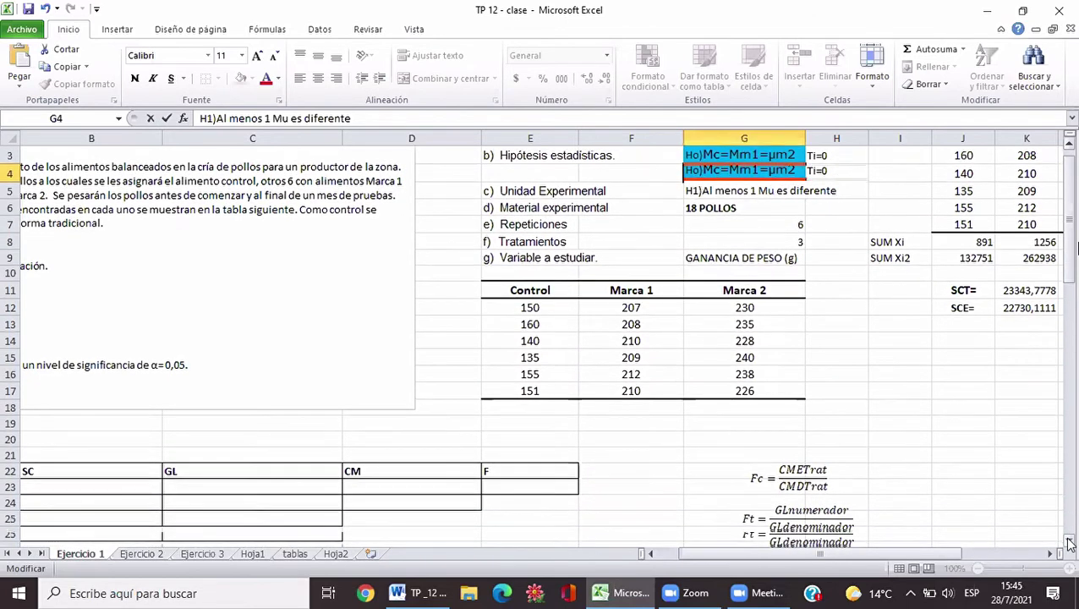
left_click(1068, 542)
left_click(1069, 542)
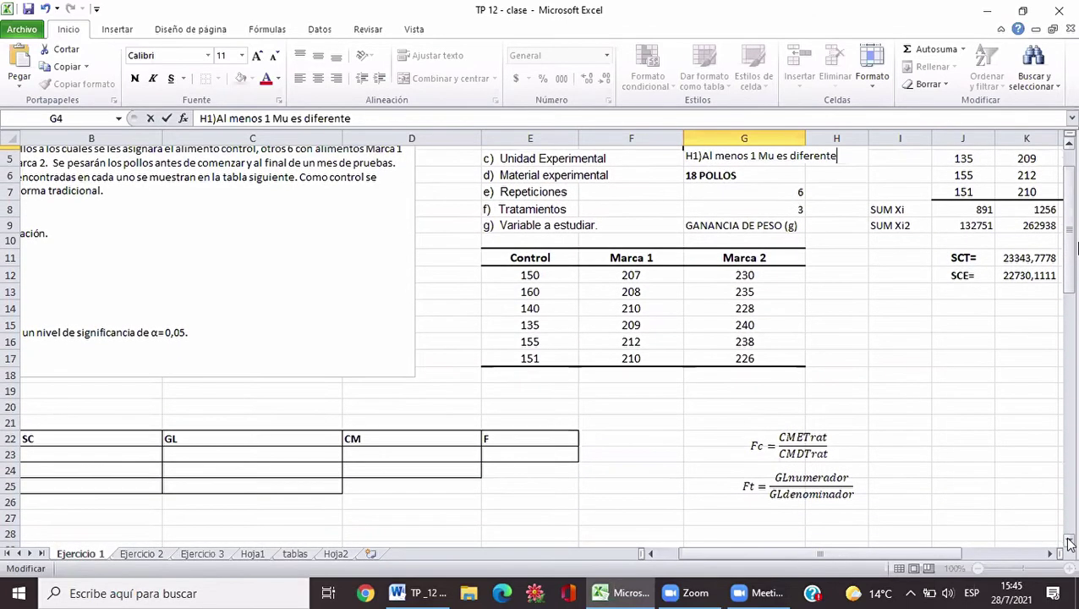
left_click(1069, 542)
left_click(1069, 542)
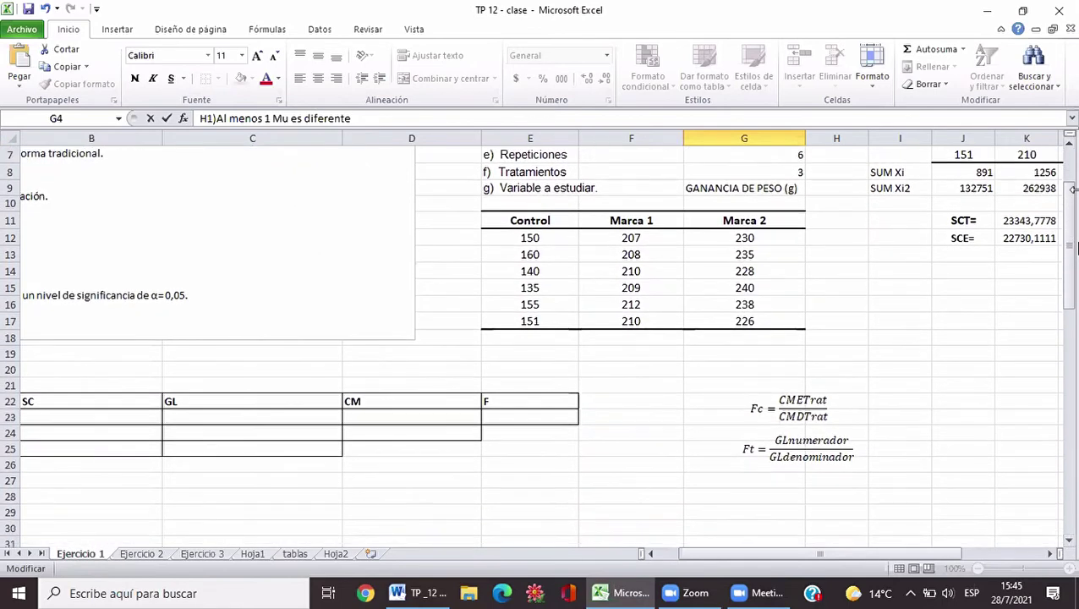
left_click(1069, 146)
left_click(1068, 146)
left_click(1069, 146)
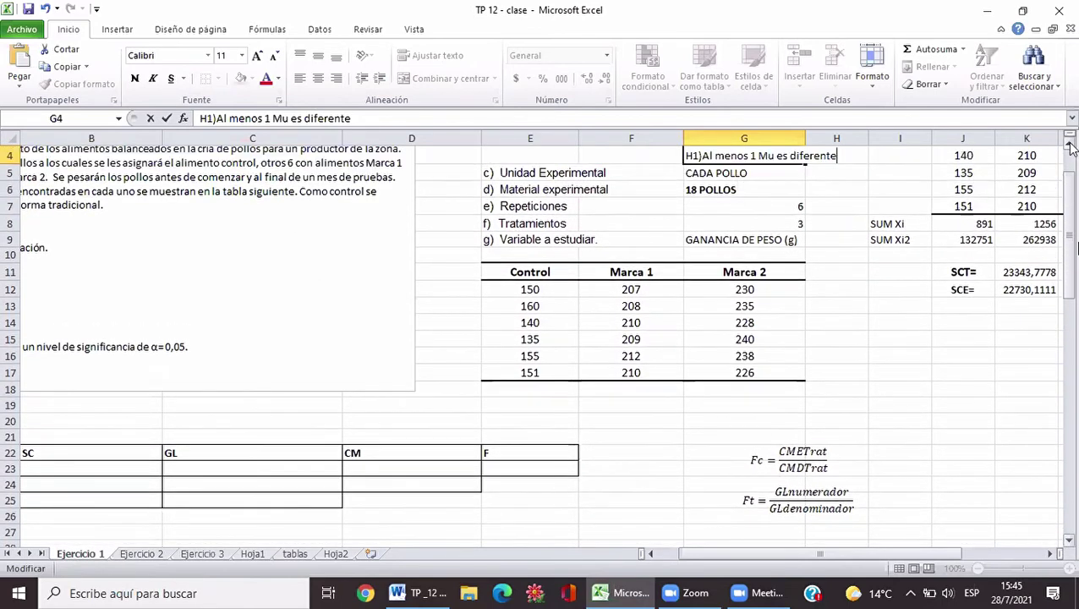
left_click(1069, 146)
left_click(1069, 146)
left_click(1069, 147)
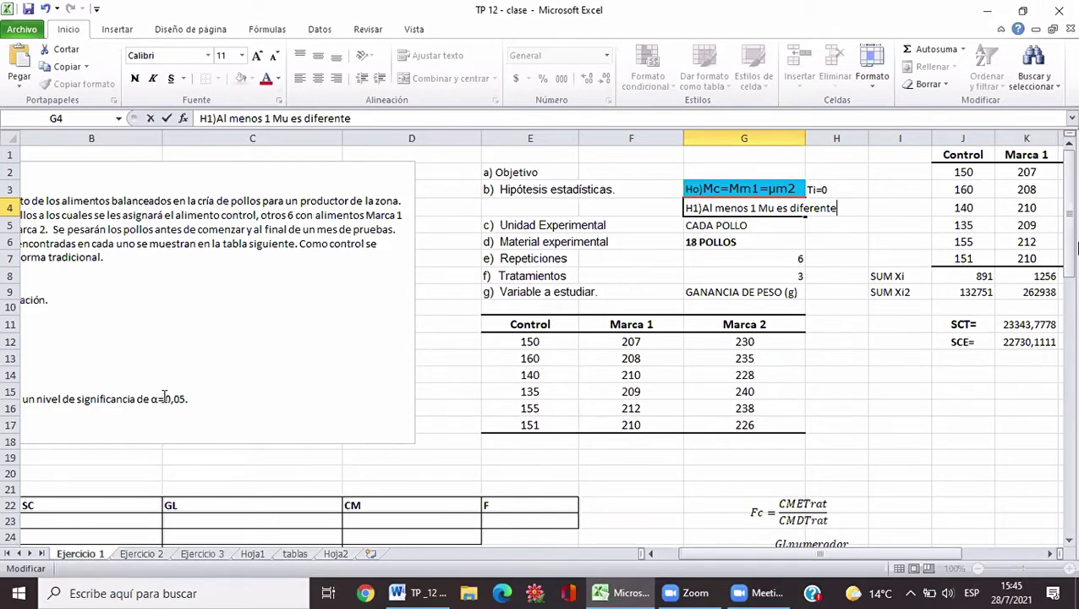
Highlight the 0,05 significance level and the data range E11:G17, and review the ANALISIS DE VARIANCIA table
left_click_drag(158, 398, 193, 398)
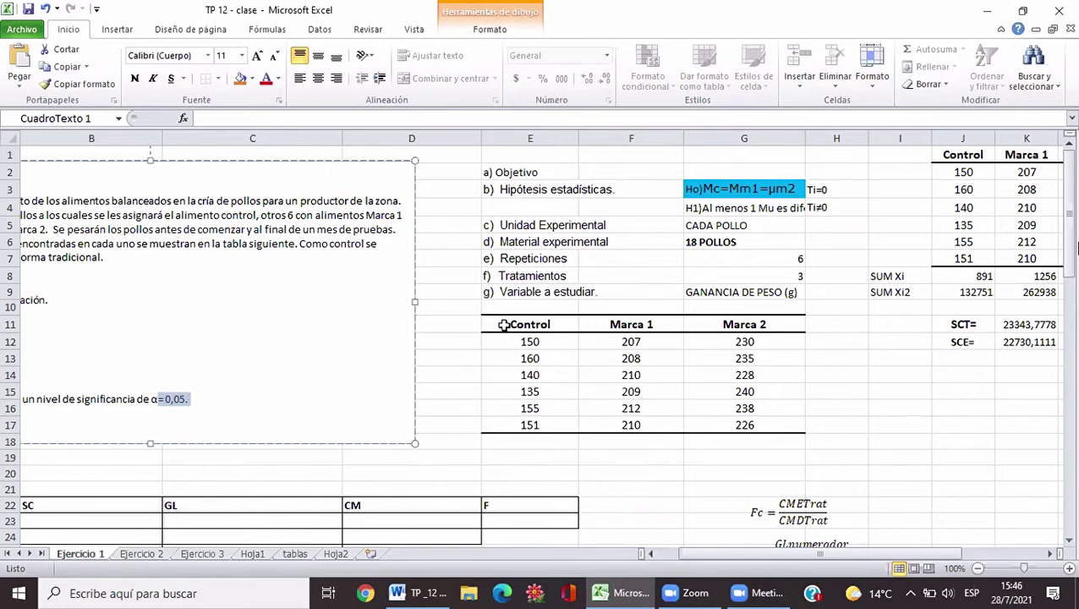
mouse_move(501, 326)
left_mouse_down()
mouse_move(568, 334)
mouse_move(706, 380)
mouse_move(754, 470)
mouse_move(753, 378)
mouse_move(763, 426)
left_mouse_up()
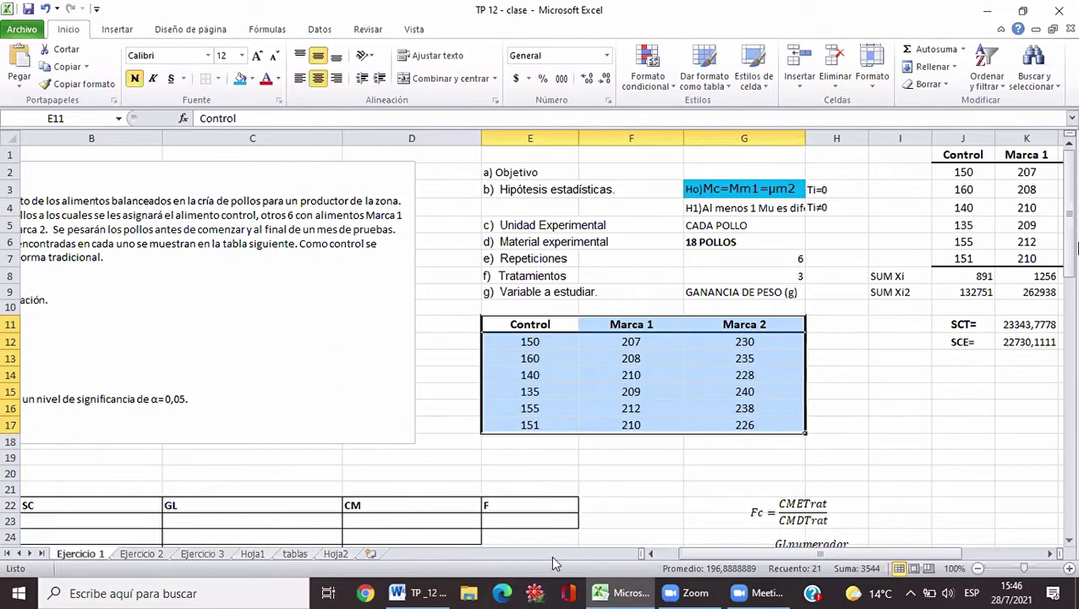
left_click(1069, 541)
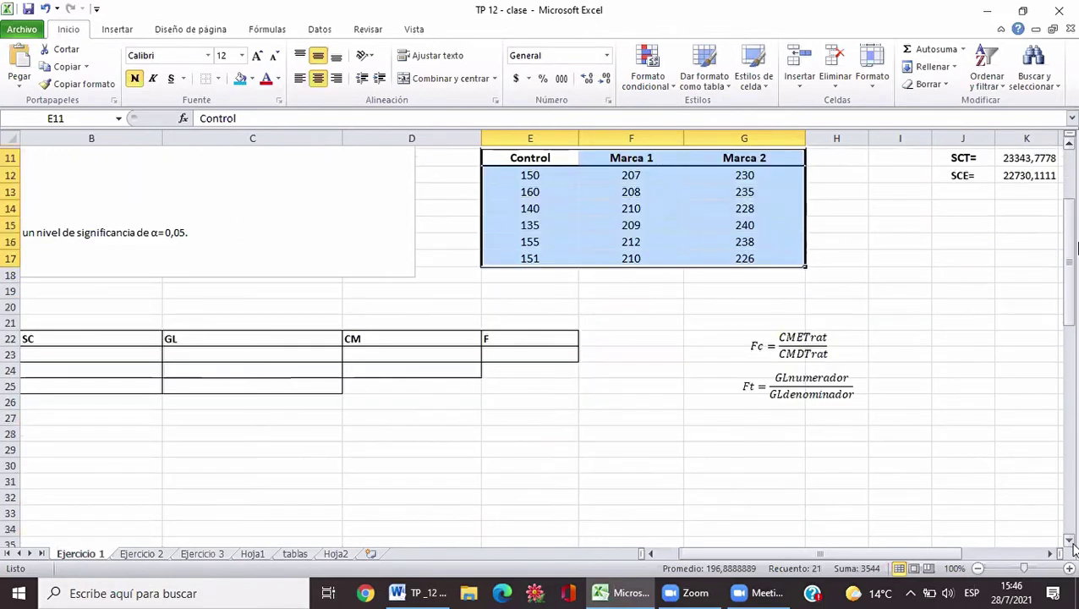
left_click(652, 554)
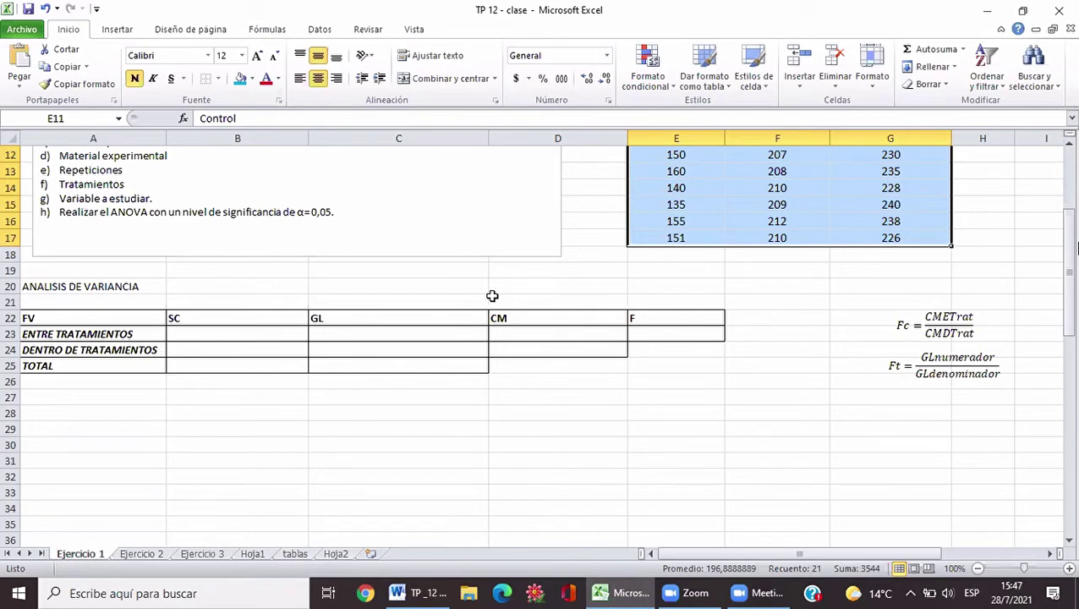
left_click(1071, 147)
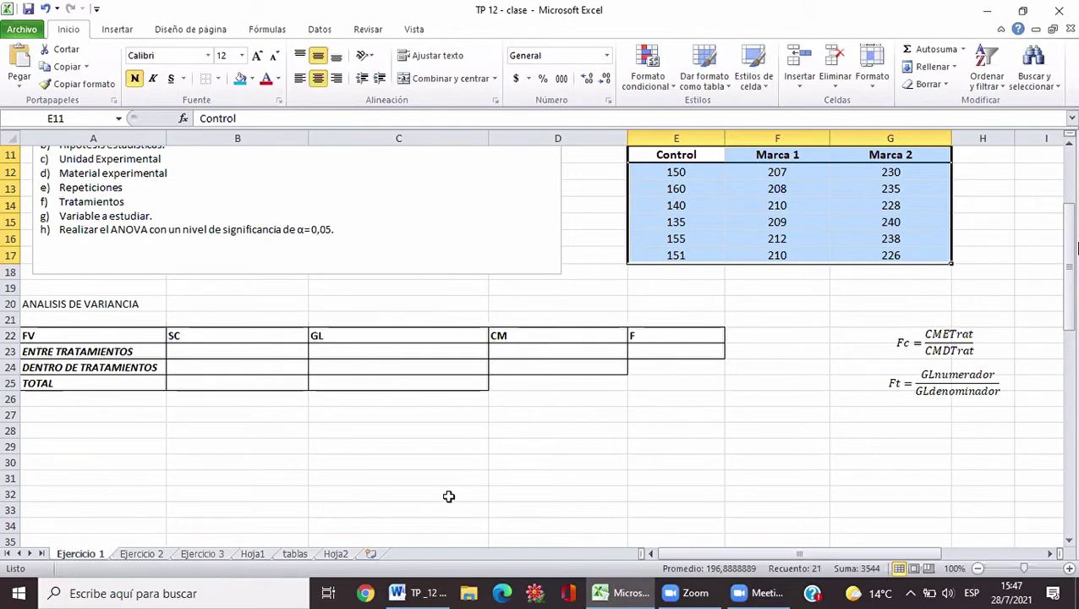
Open the Hoja2 sheet and enter the start of the linear model, Yij=, in cell E1
left_click(336, 554)
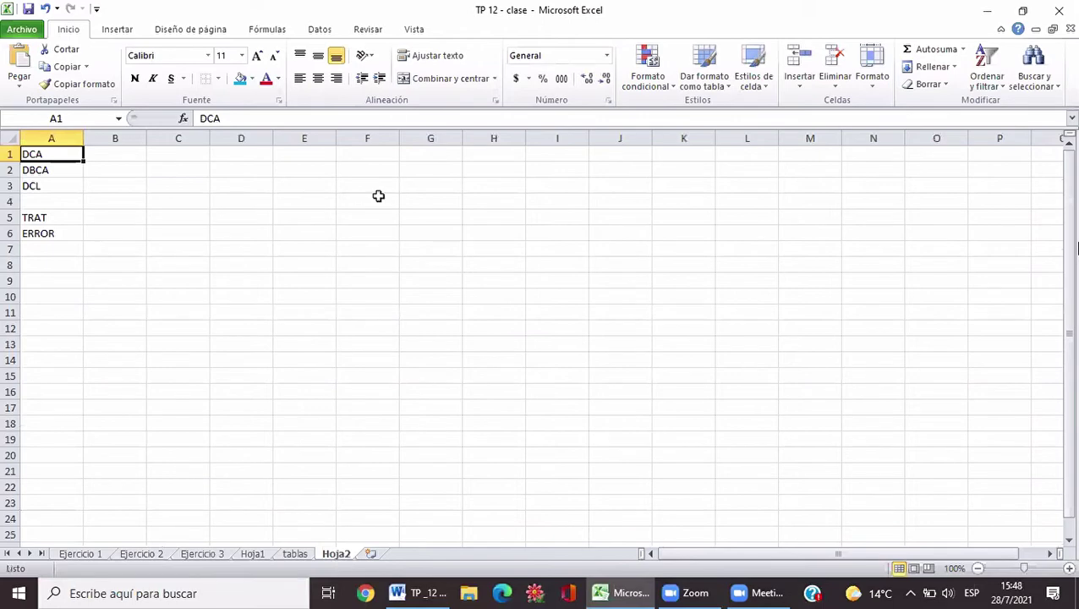
left_click(243, 156)
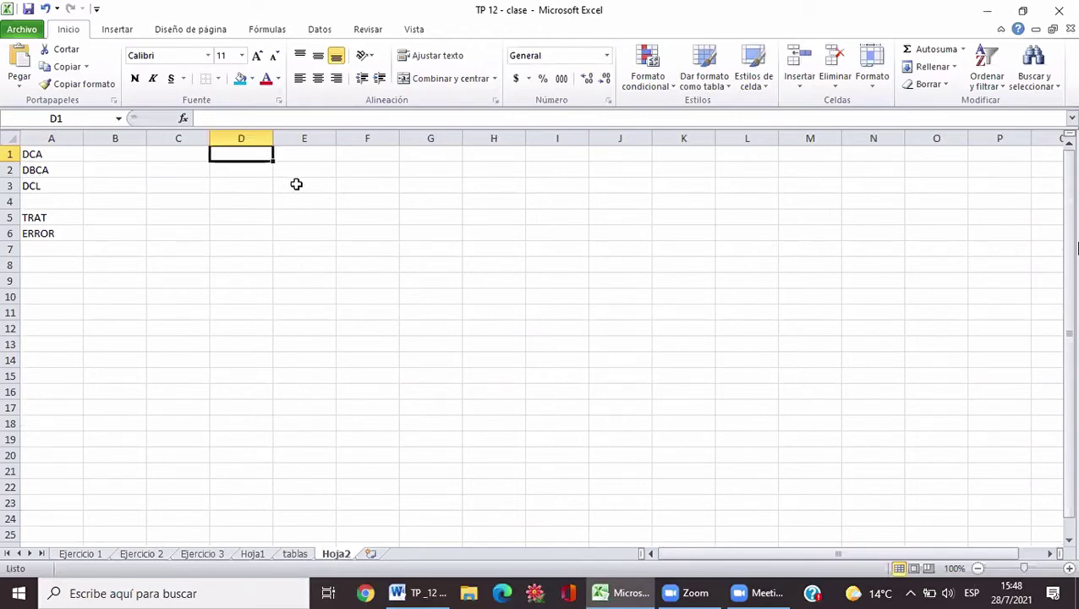
left_click(352, 222)
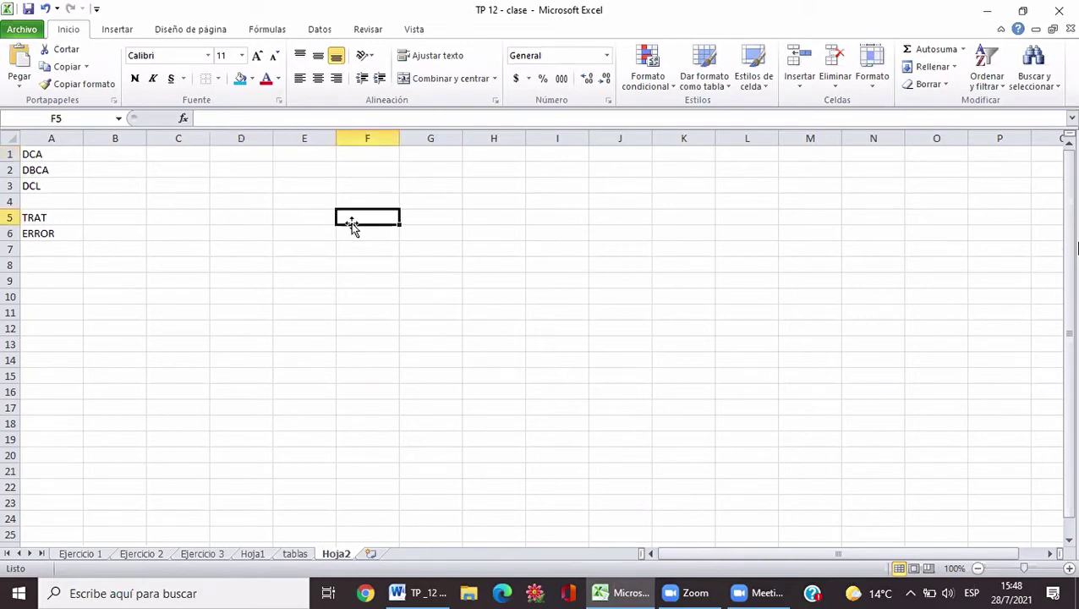
left_click(305, 159)
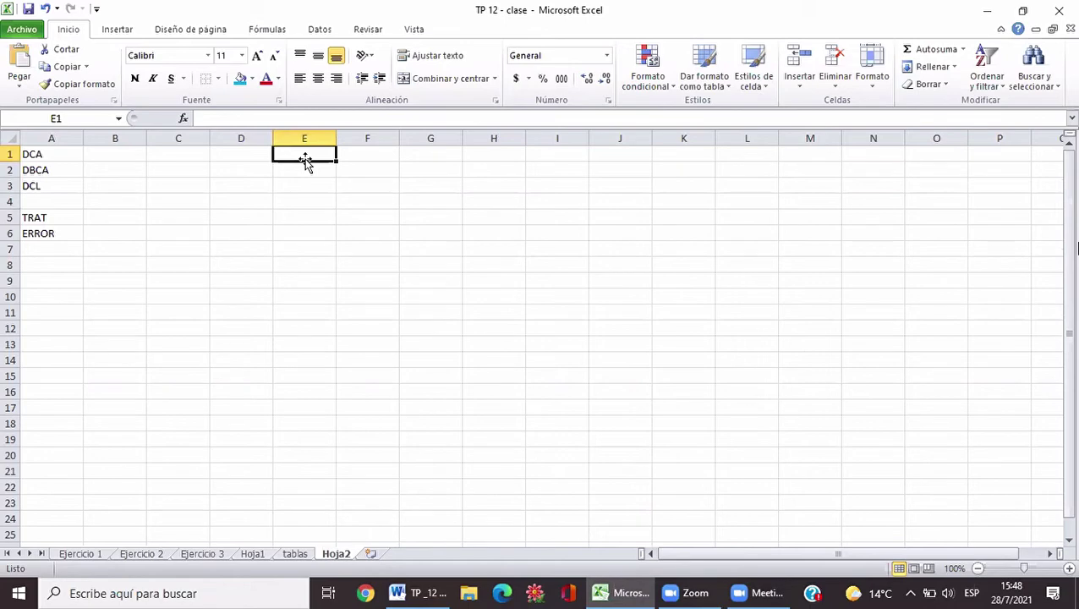
type("y")
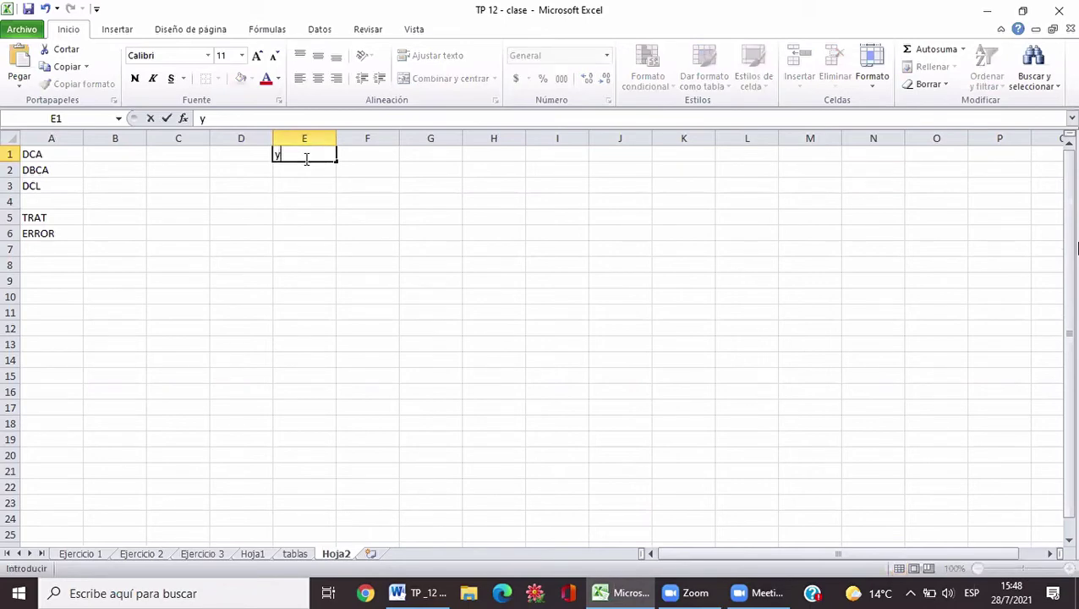
type("ij")
left_click(276, 152)
key("Delete")
type("Y")
type("=")
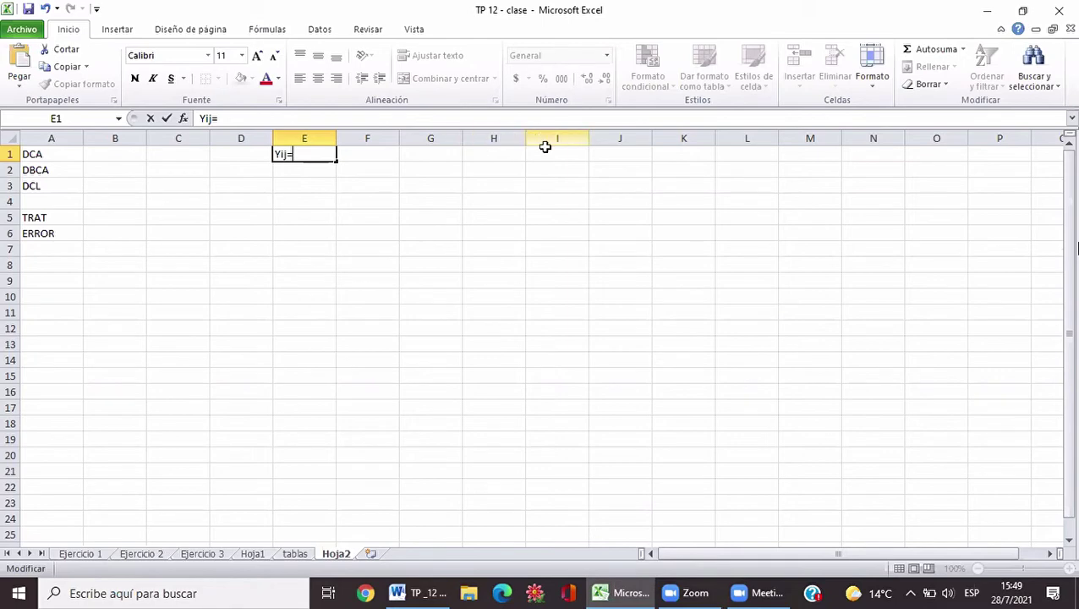
Annotate the sheet with three red freehand circles over columns H to M, with two crosses in each of the upper two
left_click(858, 40)
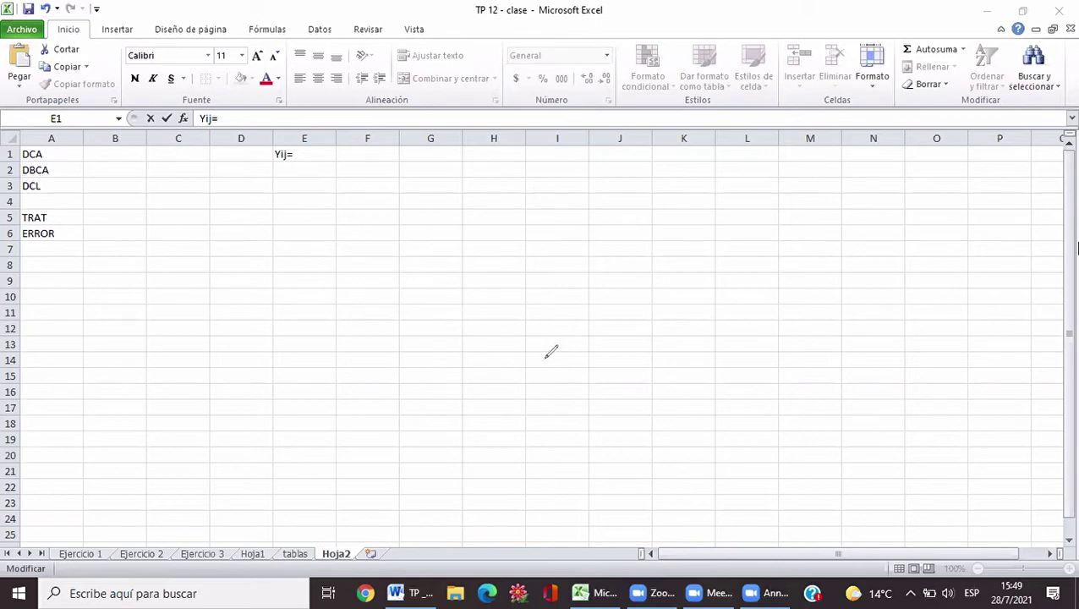
mouse_move(501, 289)
left_mouse_down()
mouse_move(529, 309)
mouse_move(513, 306)
mouse_move(559, 291)
mouse_move(569, 300)
mouse_move(551, 301)
left_mouse_up()
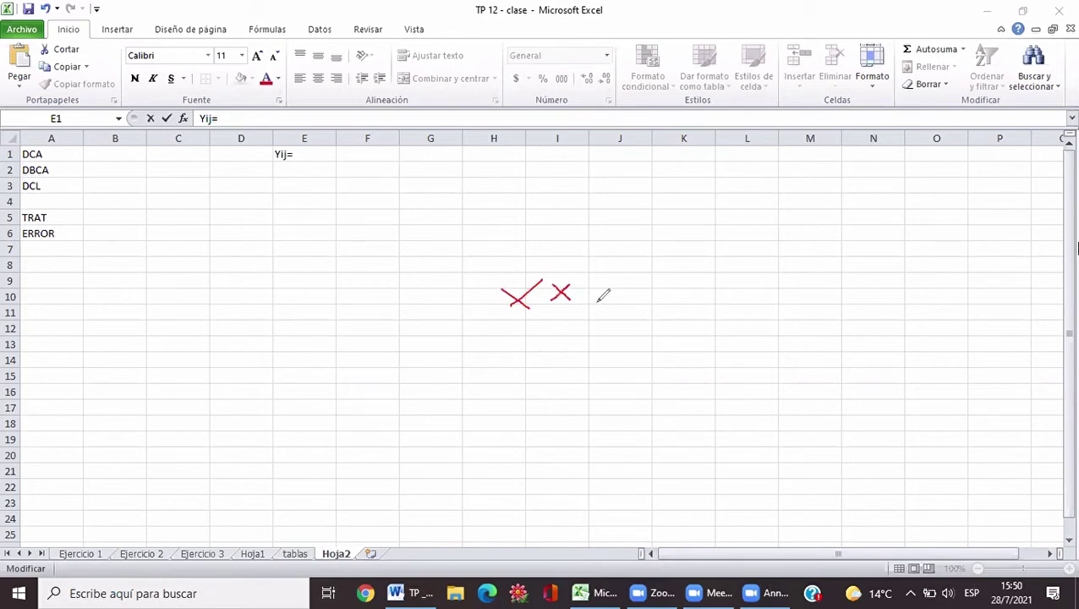
mouse_move(713, 284)
left_mouse_down()
mouse_move(725, 296)
mouse_move(714, 300)
mouse_move(743, 297)
left_mouse_up()
left_click_drag(591, 295, 591, 267)
mouse_move(536, 241)
left_mouse_down()
mouse_move(483, 287)
mouse_move(549, 364)
mouse_move(586, 358)
left_mouse_up()
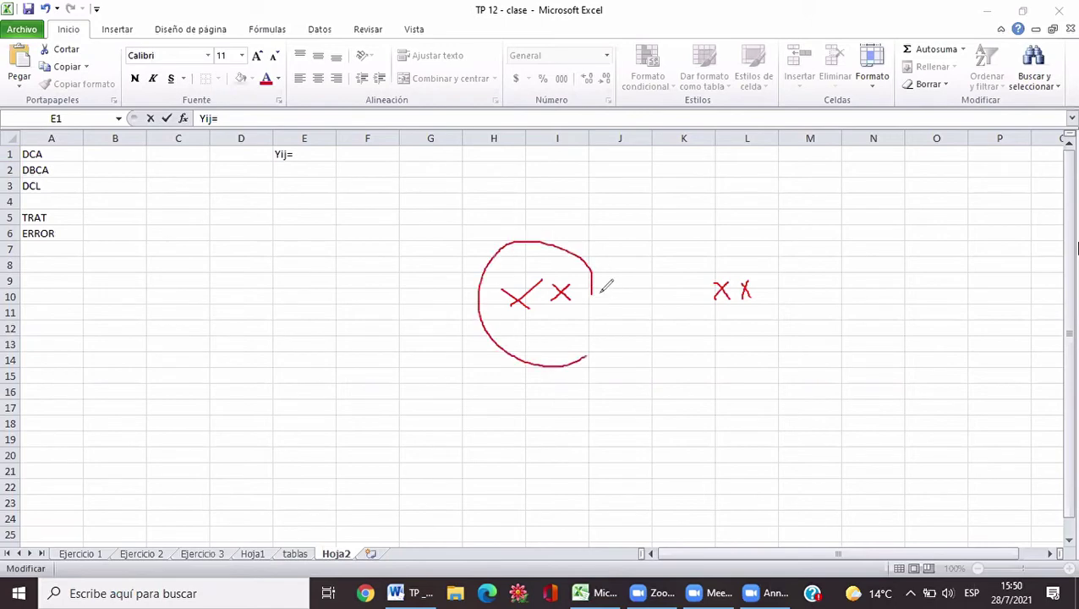
left_click_drag(600, 292, 586, 357)
mouse_move(692, 296)
left_mouse_down()
mouse_move(755, 350)
mouse_move(793, 324)
left_mouse_up()
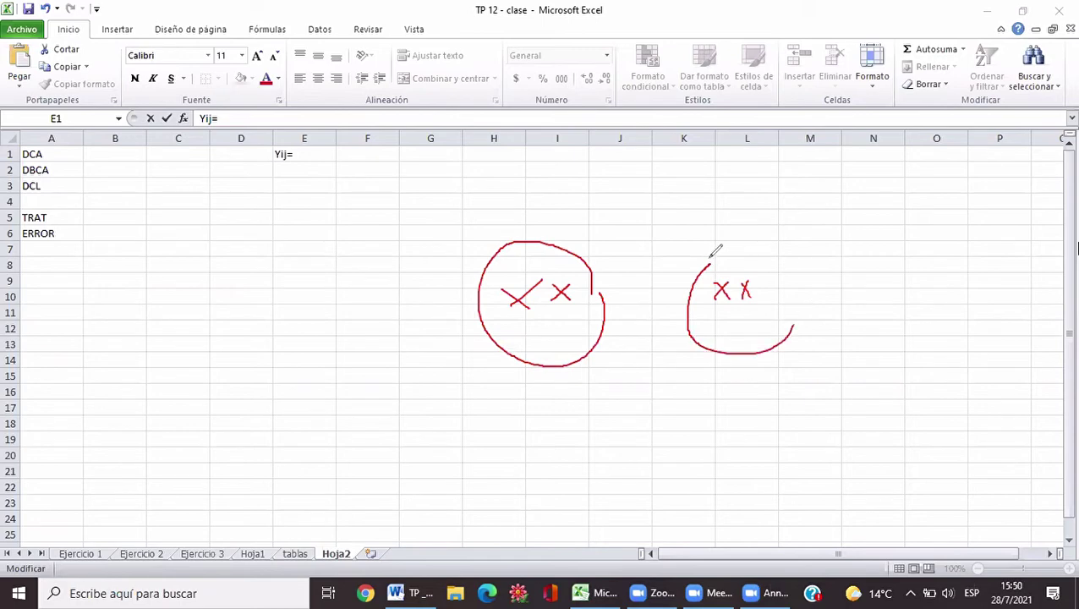
left_click_drag(706, 257, 793, 324)
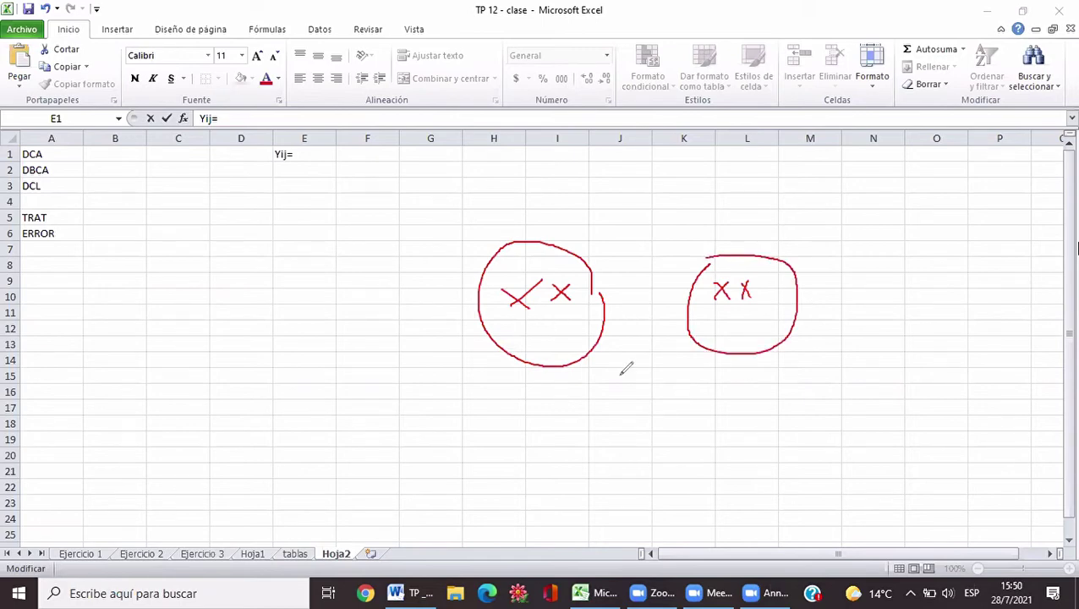
mouse_move(621, 373)
left_mouse_down()
mouse_move(583, 404)
mouse_move(643, 458)
mouse_move(668, 453)
left_mouse_up()
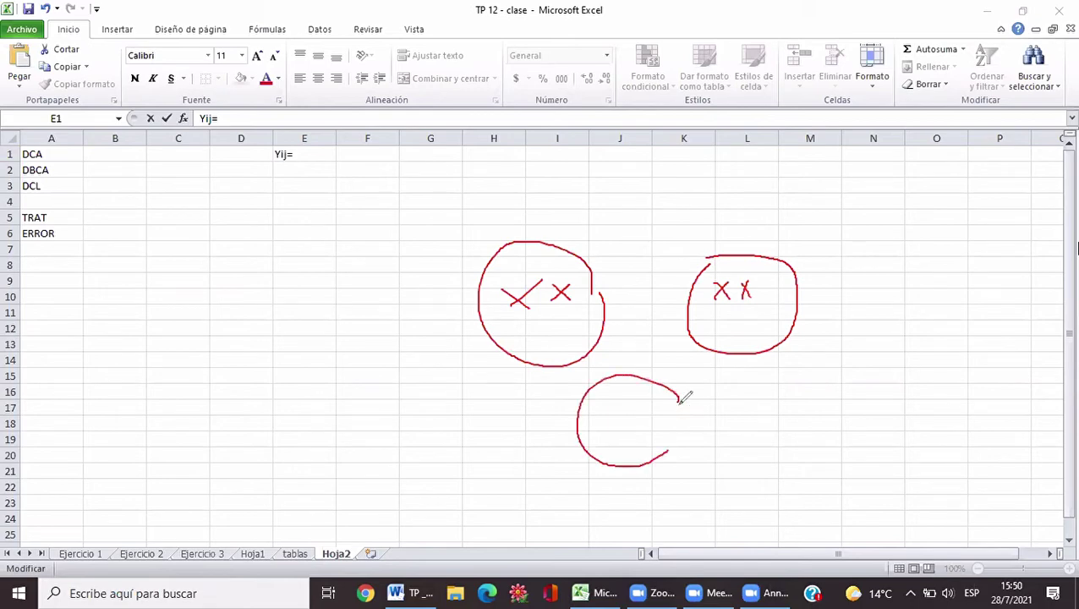
left_click_drag(677, 397, 668, 452)
Fill in the three circles with more red crosses, giving six, five and six crosses as the groups' observations
left_click_drag(517, 326, 525, 337)
left_click_drag(526, 328, 517, 338)
mouse_move(567, 324)
left_mouse_down()
mouse_move(581, 336)
mouse_move(568, 337)
left_mouse_up()
mouse_move(513, 255)
left_mouse_down()
mouse_move(515, 265)
mouse_move(558, 267)
left_mouse_up()
left_click_drag(558, 256, 548, 268)
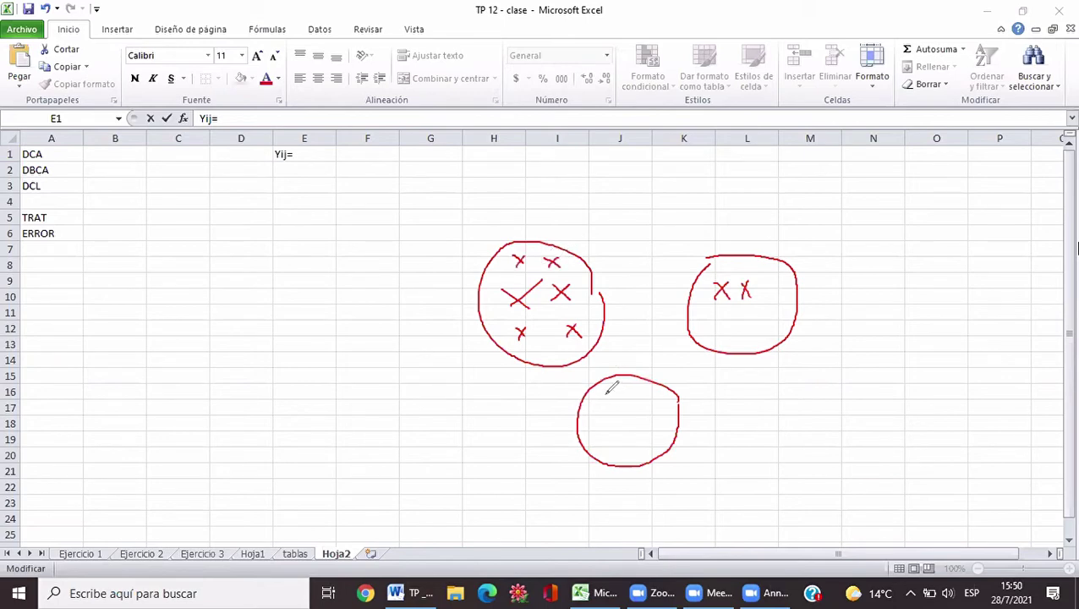
mouse_move(606, 396)
left_mouse_down()
mouse_move(615, 404)
mouse_move(604, 405)
mouse_move(649, 405)
mouse_move(602, 435)
left_mouse_up()
left_click_drag(604, 426, 587, 437)
left_click_drag(634, 427, 650, 438)
mouse_move(649, 426)
left_mouse_down()
mouse_move(598, 461)
mouse_move(634, 460)
left_mouse_up()
left_click_drag(635, 449, 623, 462)
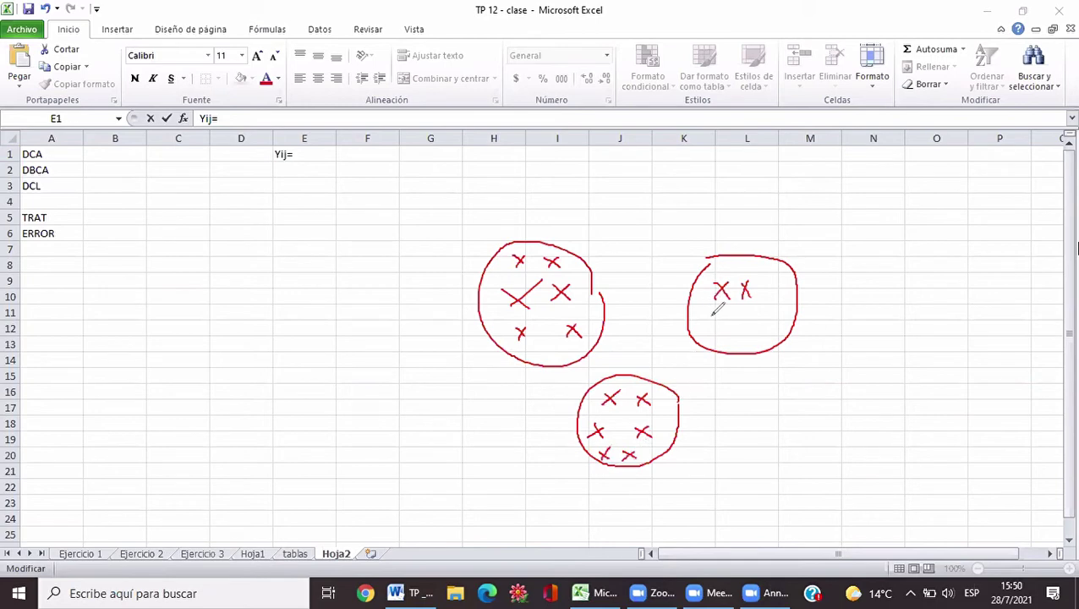
mouse_move(704, 312)
left_mouse_down()
mouse_move(724, 341)
mouse_move(771, 344)
mouse_move(760, 344)
left_mouse_up()
left_click_drag(778, 301, 777, 317)
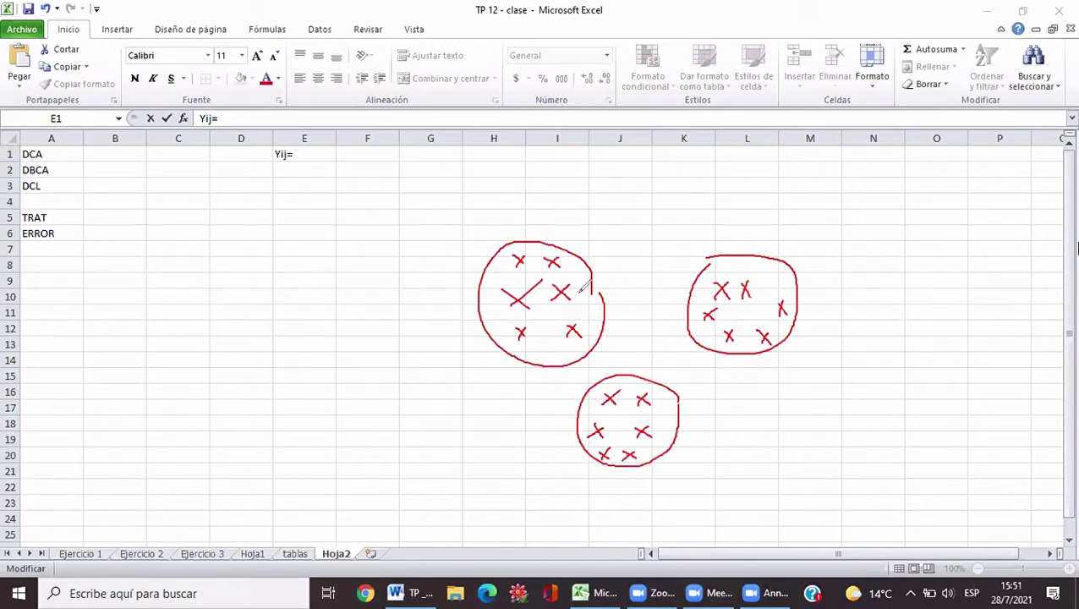
Write a blue X̄ in each circle for its group mean, with M1 and M2 subscripts, and a double-barred X between the circles
left_click(536, 314)
left_click_drag(538, 311, 550, 325)
mouse_move(550, 311)
left_mouse_down()
mouse_move(538, 325)
mouse_move(548, 312)
mouse_move(558, 321)
left_mouse_up()
left_click_drag(726, 307, 743, 306)
left_click(748, 321)
left_click_drag(750, 322, 758, 327)
left_click(612, 418)
mouse_move(613, 420)
left_mouse_down()
mouse_move(625, 424)
mouse_move(623, 414)
left_mouse_up()
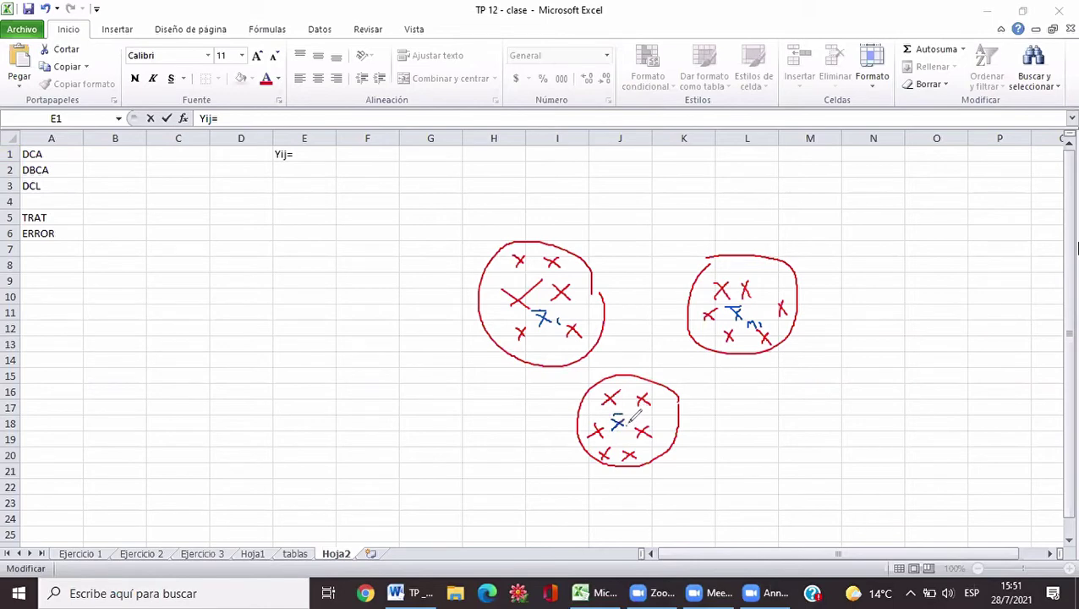
left_click_drag(632, 419, 638, 421)
left_click_drag(641, 420, 652, 419)
mouse_move(634, 311)
left_mouse_down()
mouse_move(646, 326)
mouse_move(648, 299)
left_mouse_up()
left_click_drag(548, 275, 559, 275)
Erase the stray blue stroke beside E1 and complete the model in the cell as Yij= mu + T + e
left_click_drag(339, 155, 357, 156)
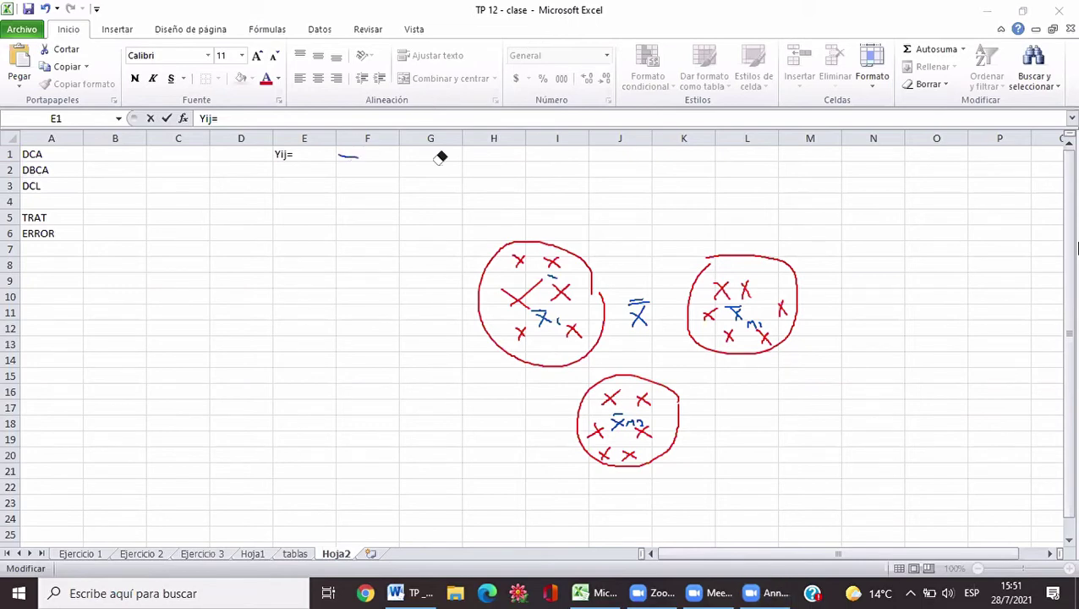
left_click(347, 155)
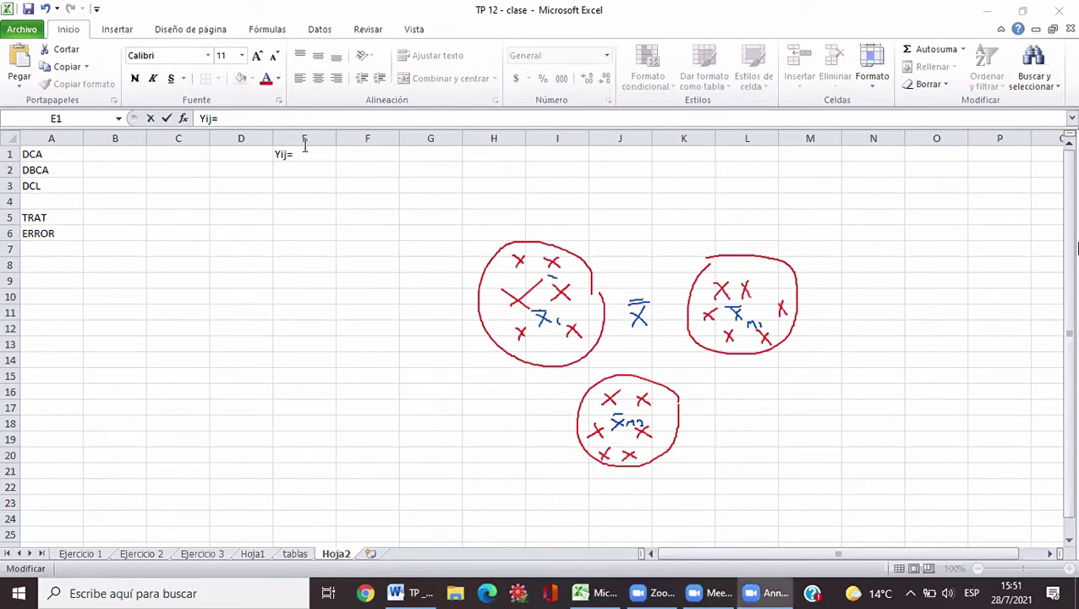
left_click(306, 150)
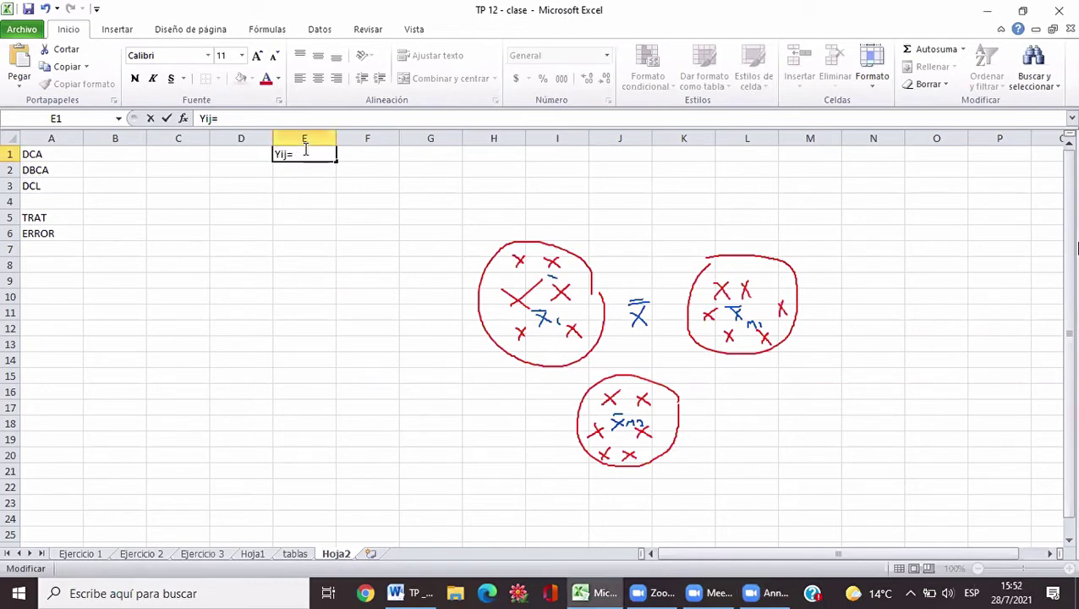
type("Yij= mu + T +")
type("e")
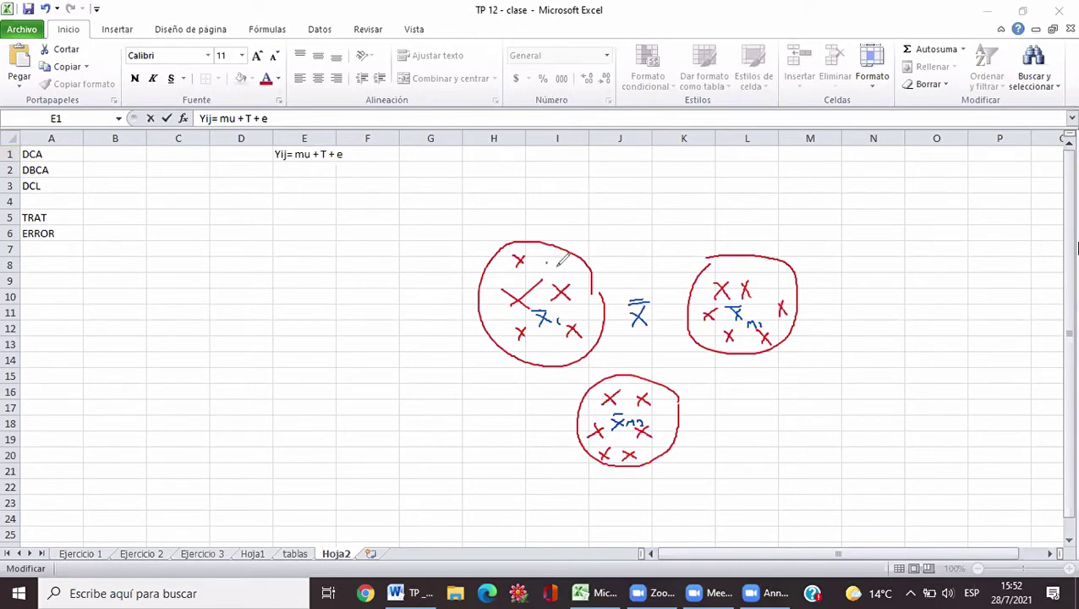
Handwrite Σ(yi − y double bar)² = SC in red below the model, outlining all groups and linking one cross to the grand mean
left_click_drag(547, 259, 556, 264)
mouse_move(207, 178)
left_mouse_down()
mouse_move(189, 188)
mouse_move(225, 207)
mouse_move(239, 194)
mouse_move(244, 206)
mouse_move(264, 194)
mouse_move(281, 206)
mouse_move(278, 177)
left_mouse_up()
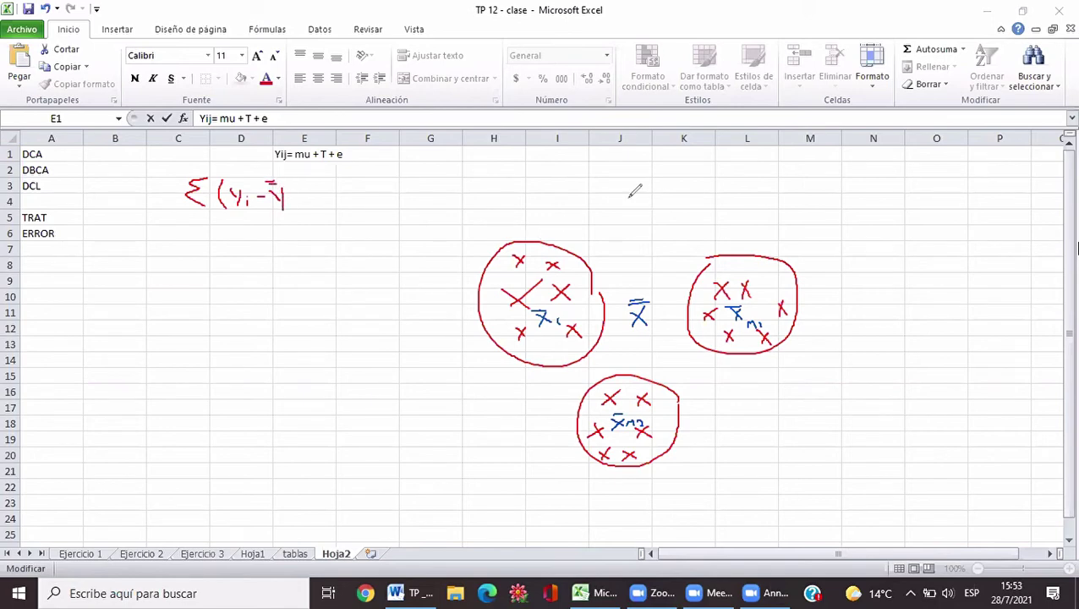
mouse_move(651, 206)
left_mouse_down()
mouse_move(545, 195)
mouse_move(464, 278)
mouse_move(466, 332)
mouse_move(542, 436)
mouse_move(626, 476)
mouse_move(864, 408)
mouse_move(835, 279)
mouse_move(685, 205)
mouse_move(657, 206)
left_mouse_up()
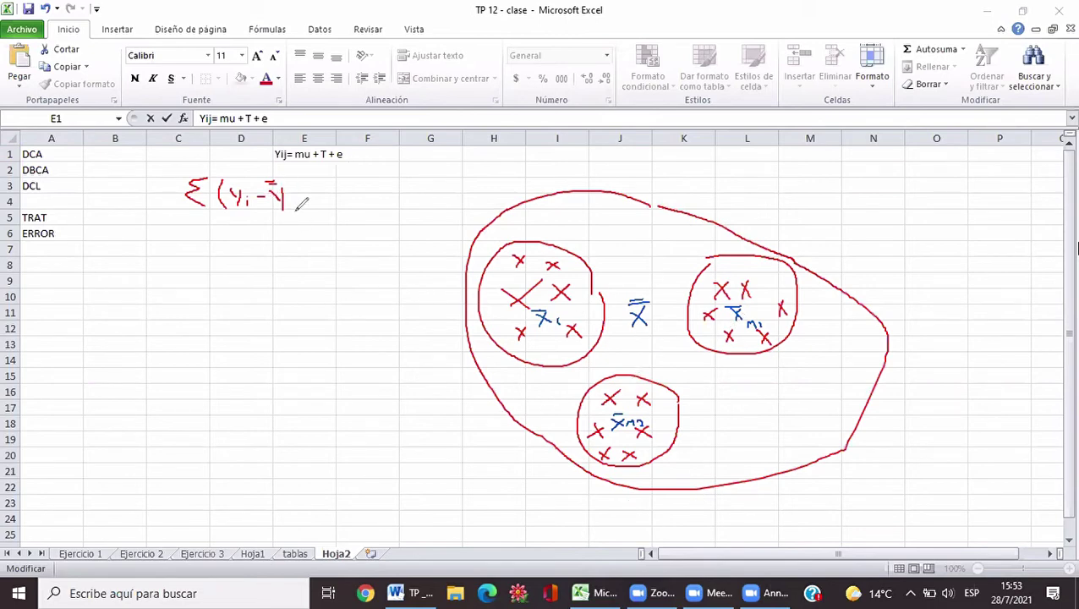
left_click_drag(294, 208, 287, 176)
left_click_drag(519, 299, 628, 314)
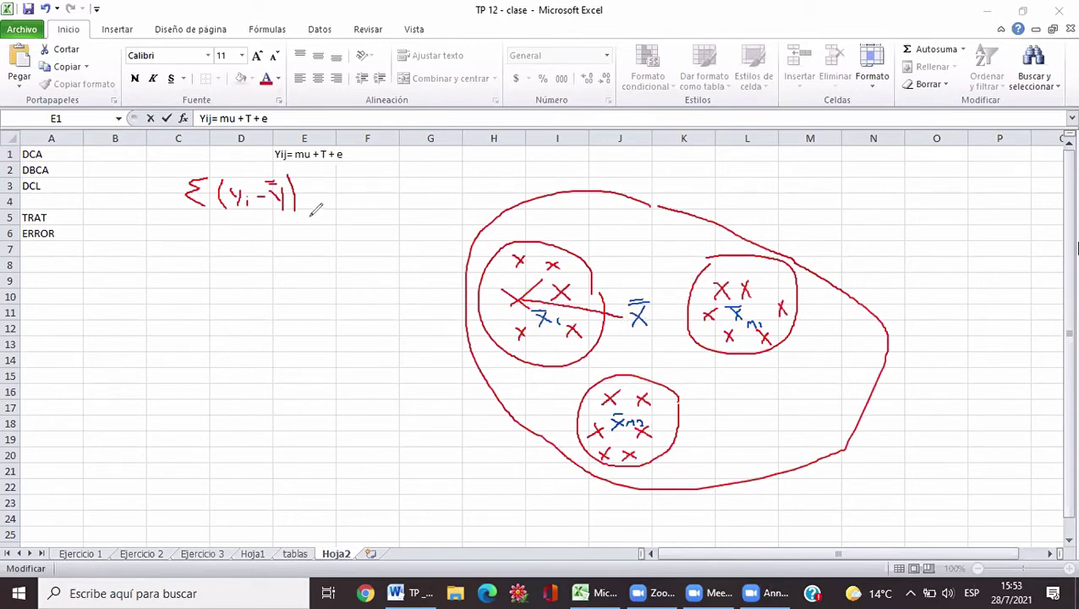
left_click_drag(300, 176, 310, 189)
mouse_move(328, 206)
left_mouse_down()
mouse_move(355, 185)
mouse_move(359, 199)
mouse_move(386, 200)
left_mouse_up()
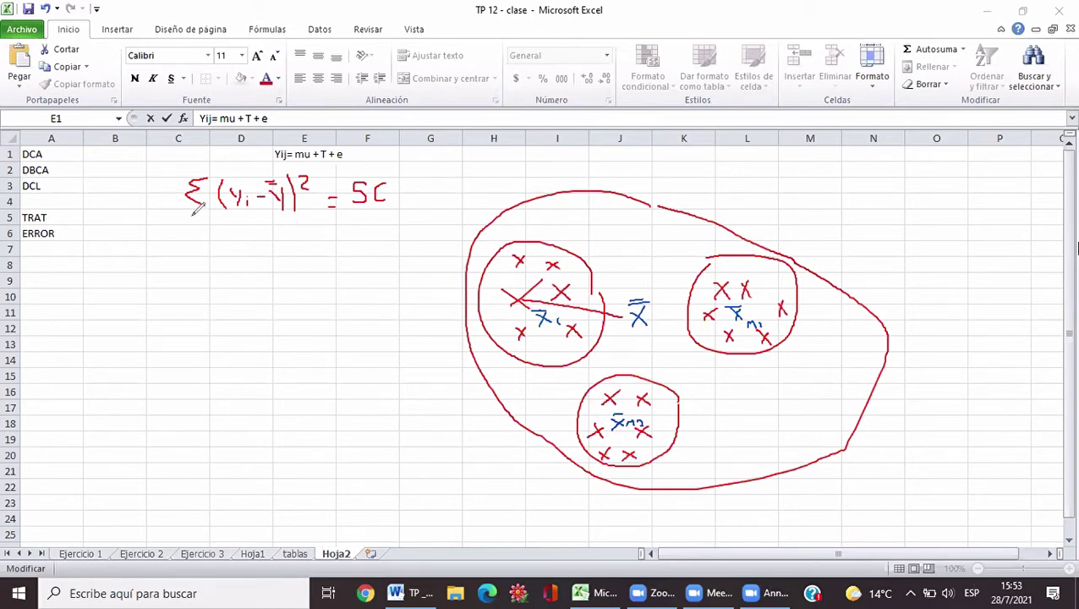
Extend the handwritten formula with the denominators n+1 and gl, and finish it with = CM
left_click_drag(191, 216, 291, 217)
left_click_drag(227, 234, 252, 239)
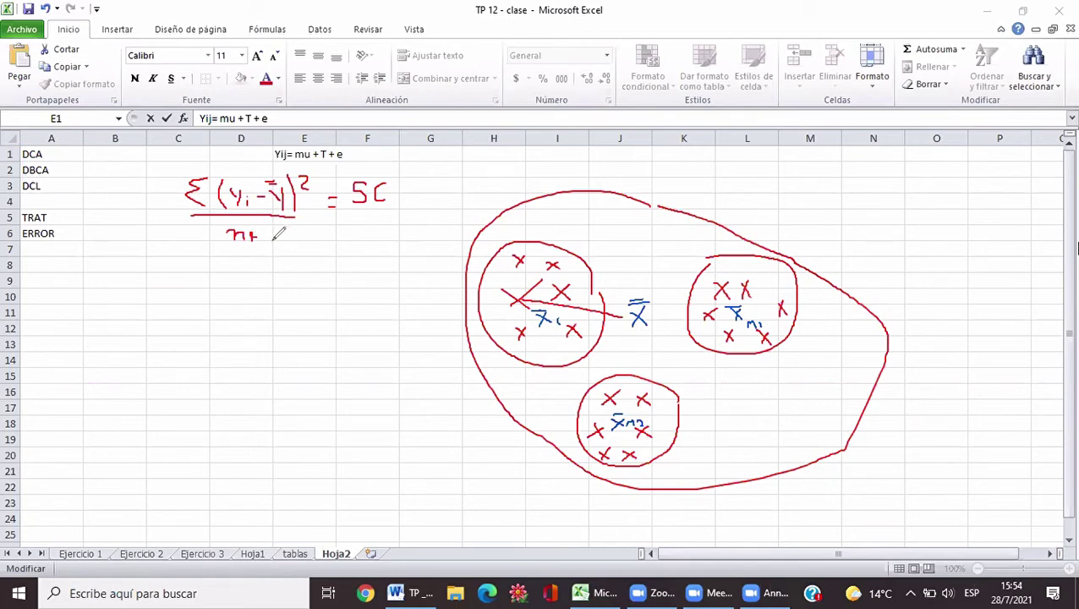
left_click_drag(271, 234, 271, 241)
mouse_move(352, 208)
left_mouse_down()
mouse_move(389, 208)
mouse_move(355, 233)
mouse_move(370, 219)
mouse_move(357, 257)
mouse_move(387, 206)
mouse_move(385, 236)
mouse_move(410, 208)
left_mouse_up()
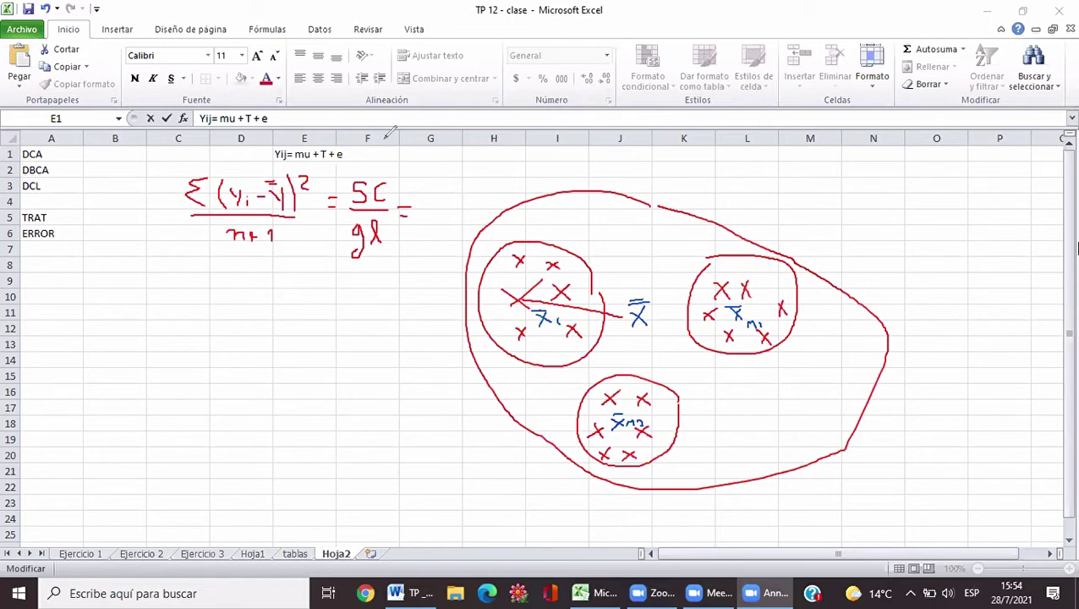
mouse_move(430, 183)
left_mouse_down()
mouse_move(427, 194)
mouse_move(448, 202)
mouse_move(454, 178)
mouse_move(469, 204)
left_mouse_up()
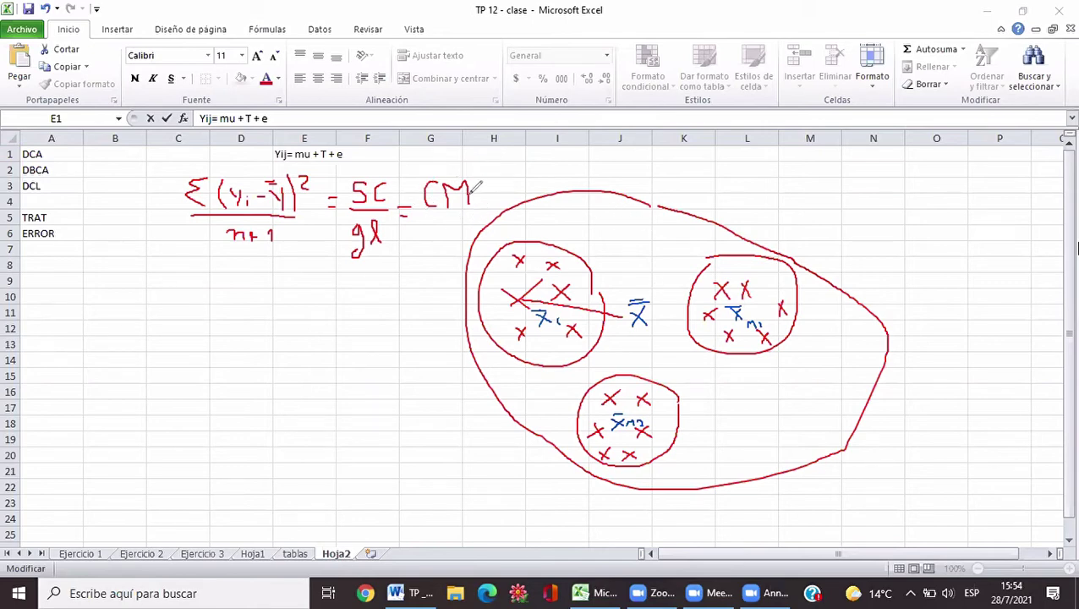
left_click_drag(467, 181, 470, 203)
Mark a red arc linking Yij and mu in the model, and label the three circles C, M1 and M2
mouse_move(305, 156)
left_mouse_down()
mouse_move(285, 162)
mouse_move(289, 154)
left_mouse_up()
mouse_move(547, 239)
left_mouse_down()
mouse_move(548, 223)
mouse_move(566, 223)
left_mouse_up()
mouse_move(689, 252)
left_mouse_down()
mouse_move(692, 233)
mouse_move(705, 233)
mouse_move(706, 251)
left_mouse_up()
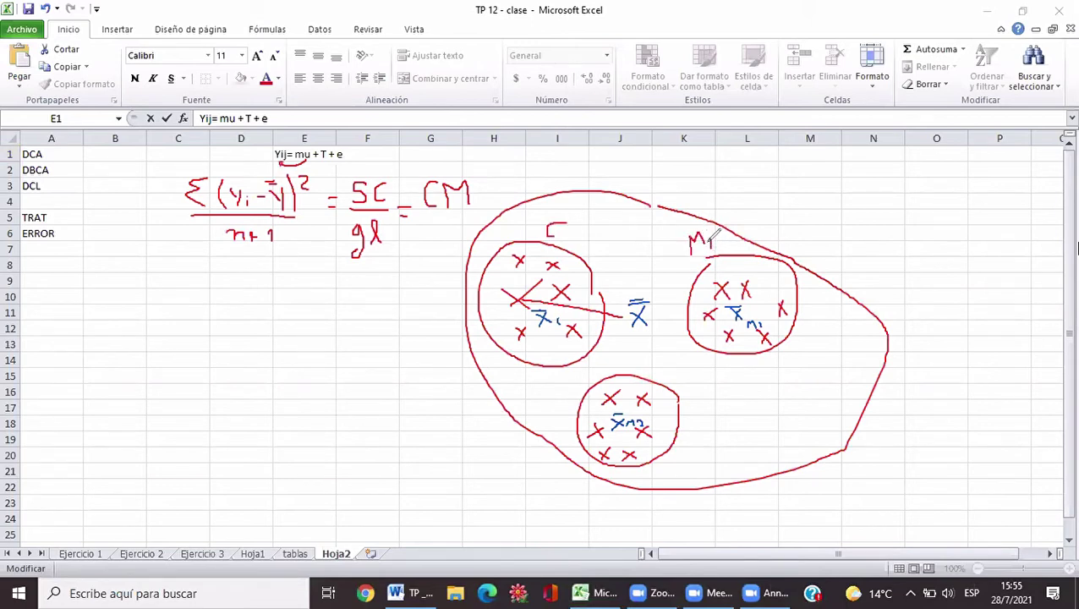
mouse_move(638, 362)
left_mouse_down()
mouse_move(673, 365)
mouse_move(671, 378)
left_mouse_up()
Draw a horizontal red segment across columns B to F, marking Yij and double-barred X at its ends and x̄i in between
left_click_drag(103, 385, 365, 381)
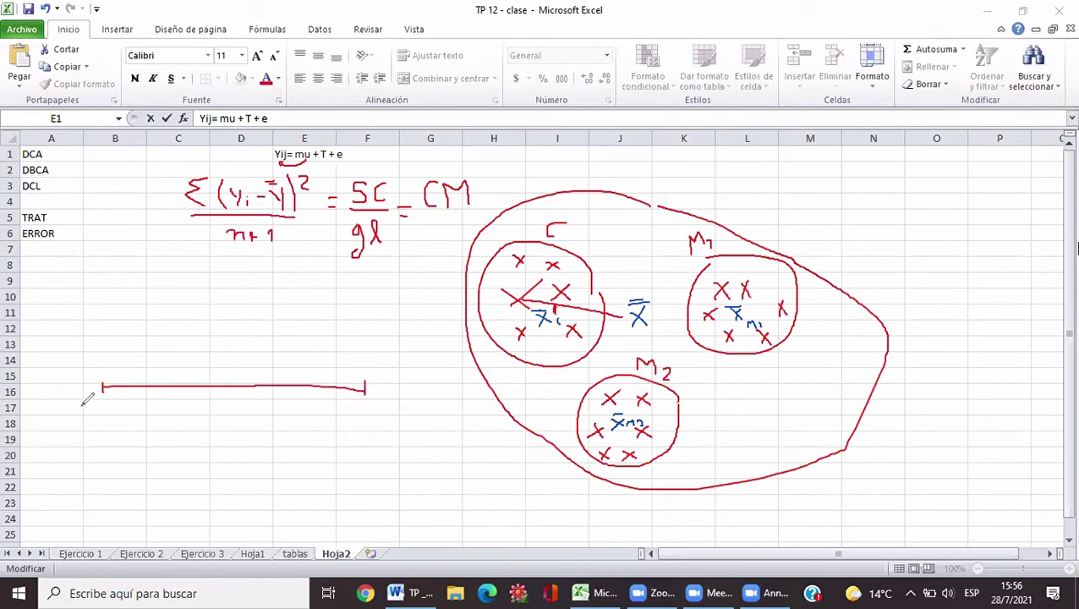
left_click_drag(81, 406, 89, 415)
left_click_drag(99, 415, 103, 431)
mouse_move(366, 412)
left_mouse_down()
mouse_move(382, 428)
mouse_move(367, 428)
mouse_move(382, 396)
left_mouse_up()
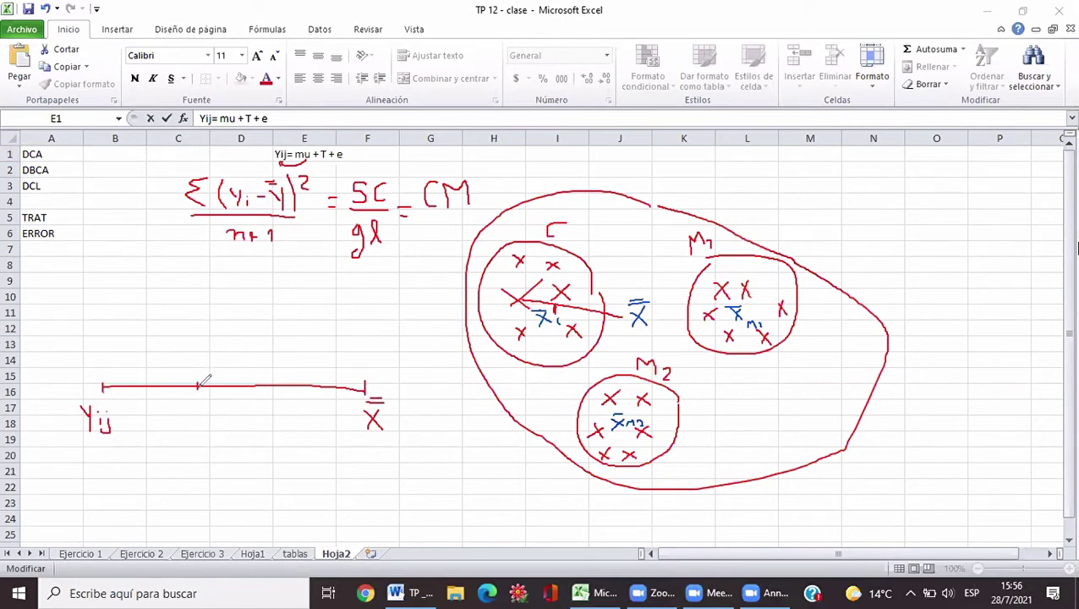
mouse_move(198, 381)
left_mouse_down()
mouse_move(198, 427)
mouse_move(187, 427)
left_mouse_up()
left_click_drag(186, 410, 200, 409)
Brace the stretch from x̄i to the grand mean as ET, and circle one cross in group C, linking it to its mean
mouse_move(201, 385)
left_mouse_down()
mouse_move(271, 369)
mouse_move(352, 384)
left_mouse_up()
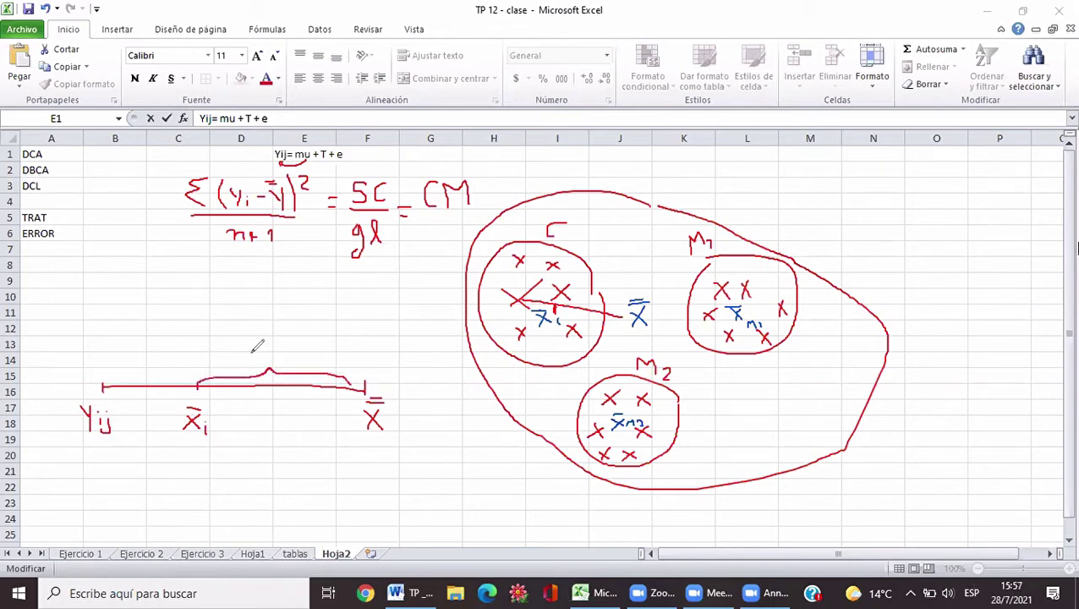
mouse_move(254, 343)
left_mouse_down()
mouse_move(268, 361)
mouse_move(287, 342)
mouse_move(279, 361)
left_mouse_up()
mouse_move(529, 247)
left_mouse_down()
mouse_move(509, 265)
mouse_move(533, 265)
mouse_move(528, 245)
left_mouse_up()
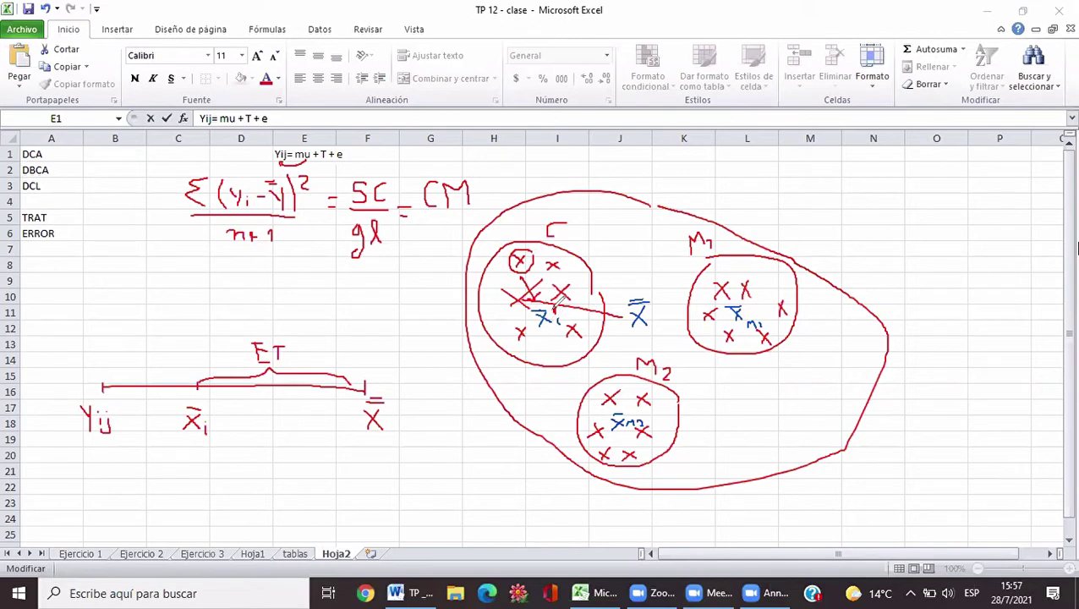
left_click_drag(559, 309, 555, 319)
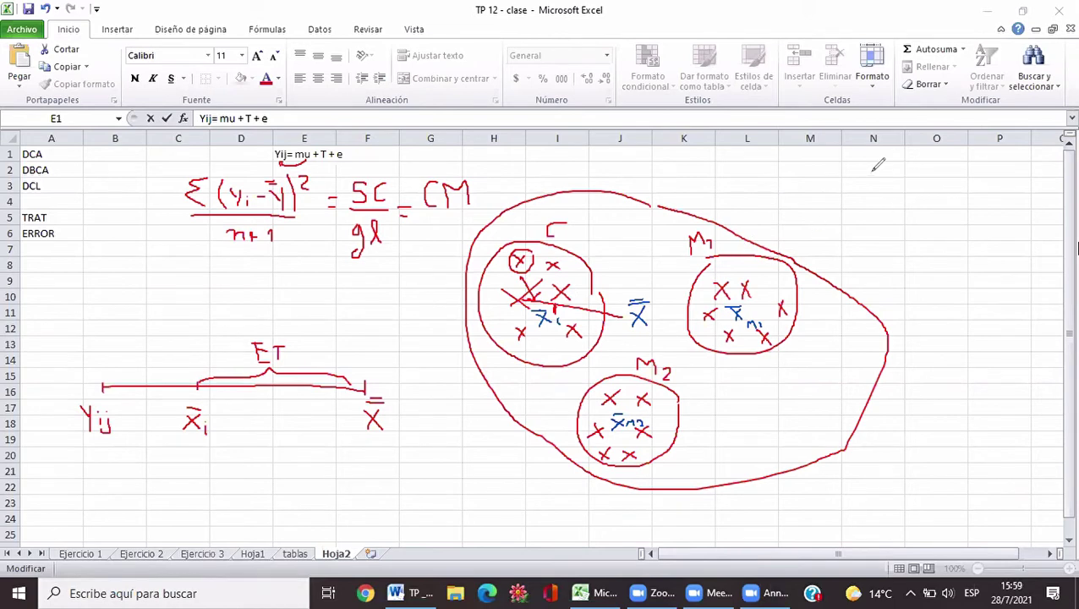
Draw three separate red crosses over columns N to P, and brace the stretch from Yij to x̄i as DT
left_click_drag(873, 173, 893, 191)
left_click_drag(891, 170, 876, 191)
mouse_move(988, 173)
left_mouse_down()
mouse_move(1010, 194)
mouse_move(994, 196)
left_mouse_up()
mouse_move(932, 238)
left_mouse_down()
mouse_move(949, 251)
mouse_move(947, 234)
left_mouse_up()
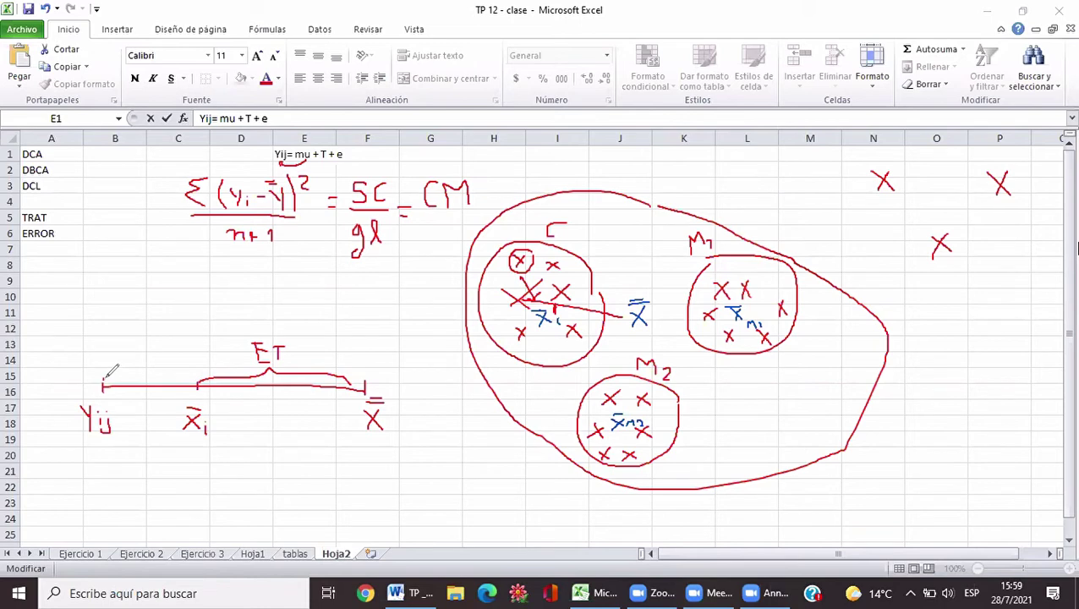
mouse_move(107, 375)
left_mouse_down()
mouse_move(153, 366)
mouse_move(197, 379)
left_mouse_up()
mouse_move(135, 342)
left_mouse_down()
mouse_move(136, 355)
mouse_move(148, 341)
mouse_move(150, 352)
mouse_move(135, 358)
mouse_move(153, 341)
left_mouse_up()
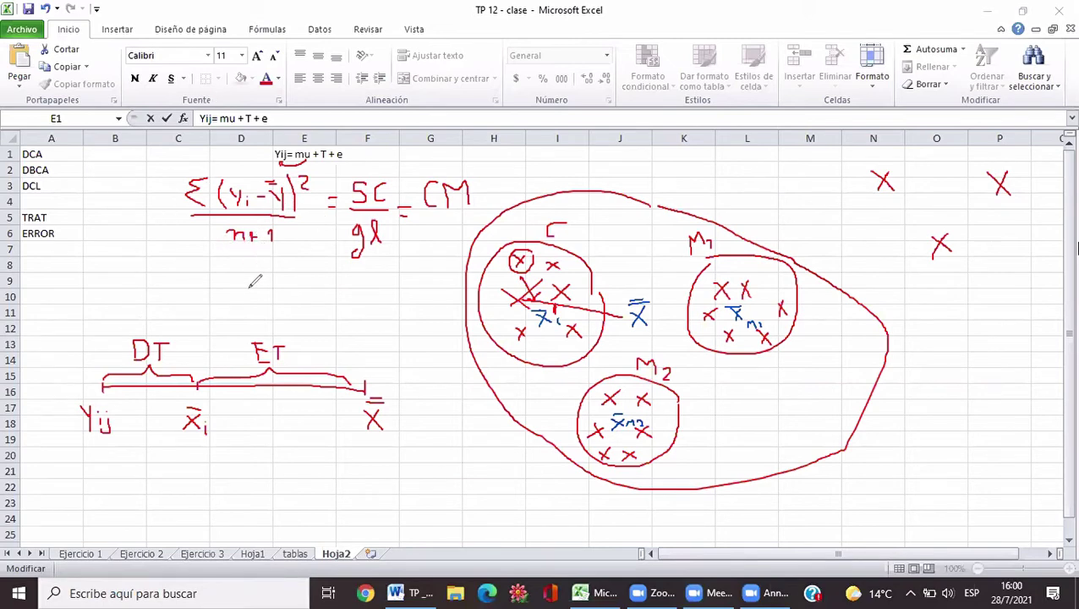
Draw a long red downward arrow from the variance formula's denominator, through the segment, to about row 22
left_click_drag(245, 228, 269, 487)
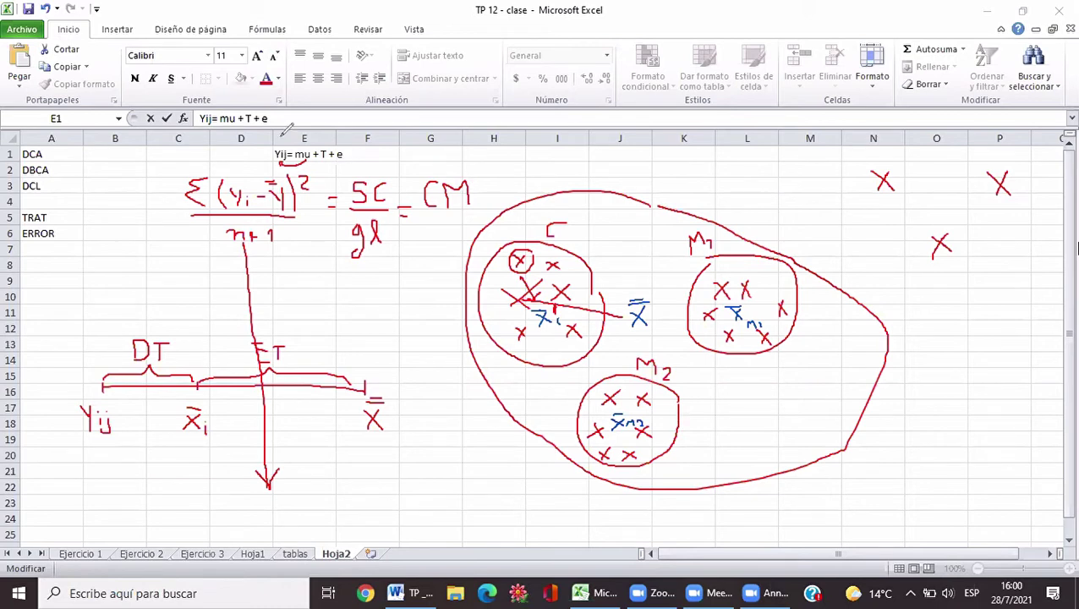
left_click(1068, 542)
left_click(1068, 541)
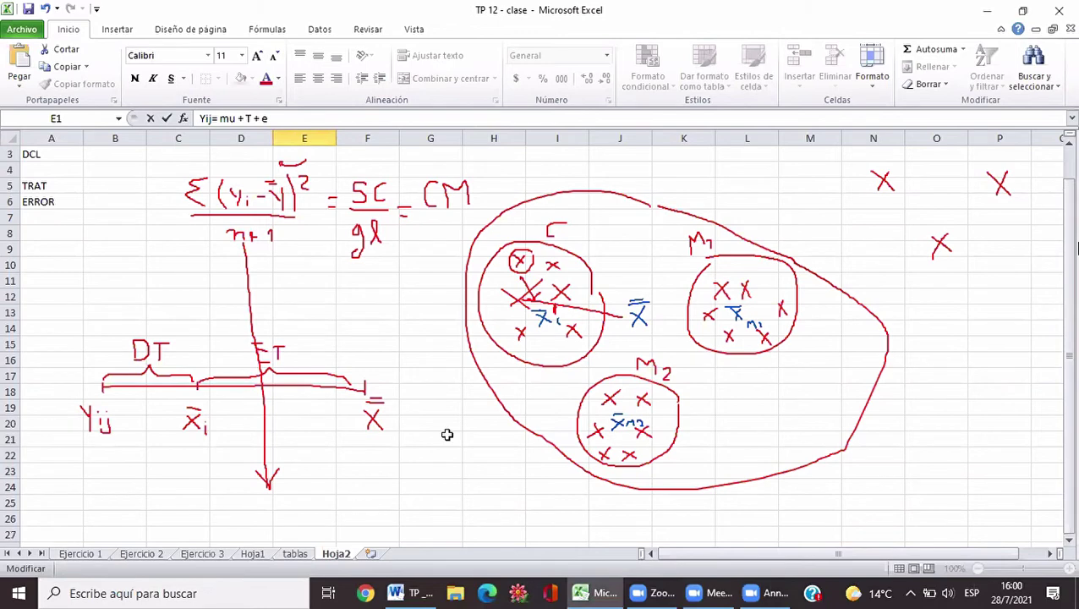
left_click(1071, 146)
left_click(1071, 146)
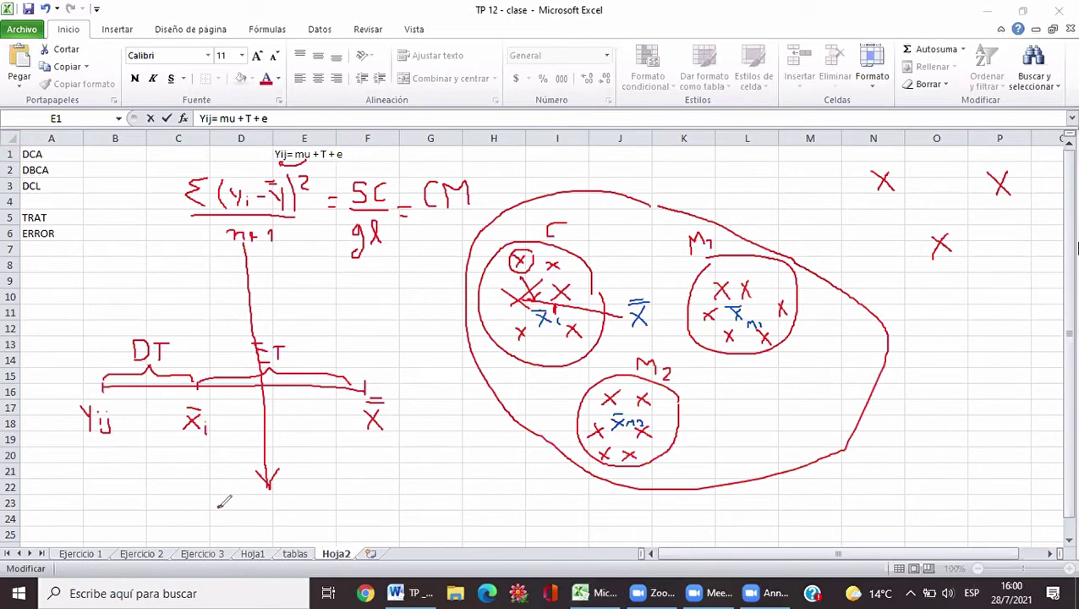
Handwrite the sum-of-squares formula SC = Σyi² − (Σyi)²/N in red below the arrowhead
mouse_move(217, 508)
left_mouse_down()
mouse_move(222, 531)
mouse_move(250, 529)
mouse_move(247, 519)
mouse_move(284, 524)
left_mouse_up()
mouse_move(331, 487)
left_mouse_down()
mouse_move(317, 507)
mouse_move(343, 508)
mouse_move(338, 526)
mouse_move(357, 519)
left_mouse_up()
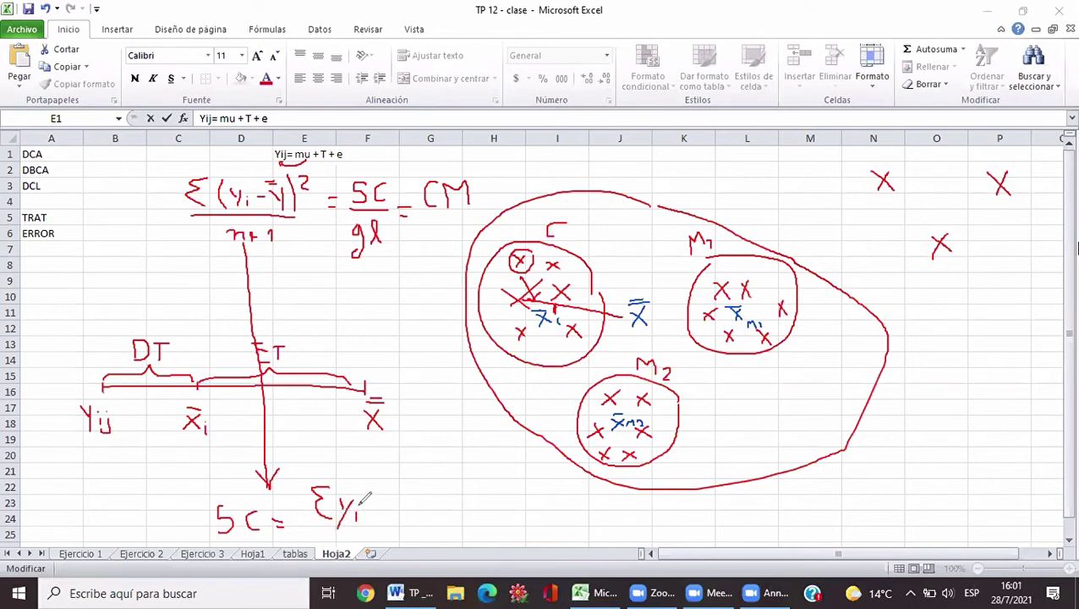
left_click_drag(364, 488, 407, 510)
mouse_move(463, 482)
left_mouse_down()
mouse_move(464, 501)
mouse_move(484, 494)
mouse_move(479, 507)
mouse_move(491, 504)
left_mouse_up()
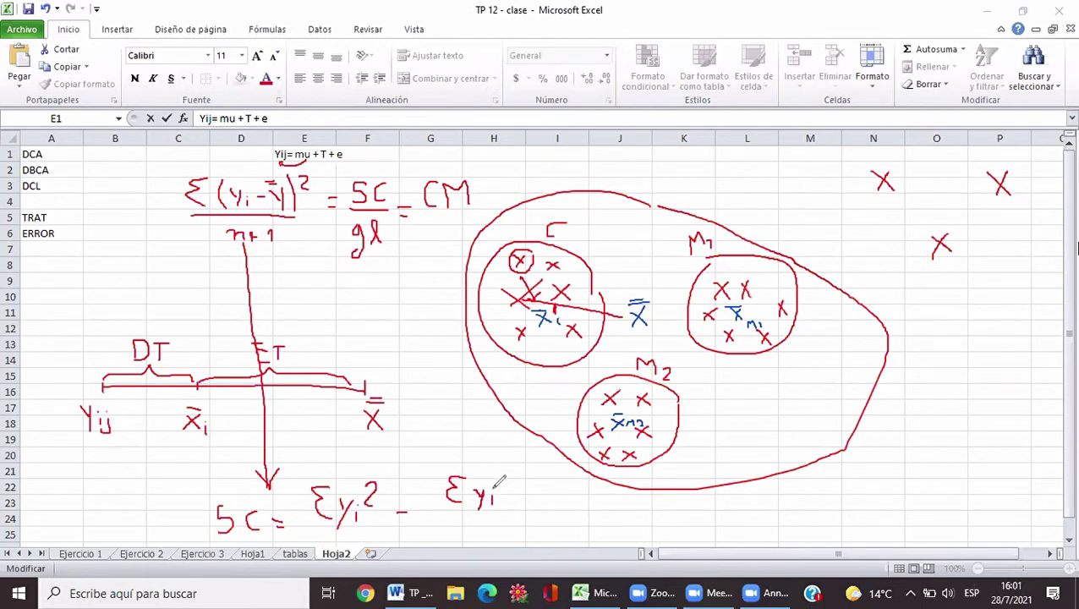
left_click_drag(501, 468, 505, 506)
left_click_drag(434, 505, 435, 463)
mouse_move(512, 463)
left_mouse_down()
mouse_move(524, 478)
mouse_move(433, 510)
mouse_move(475, 519)
left_mouse_up()
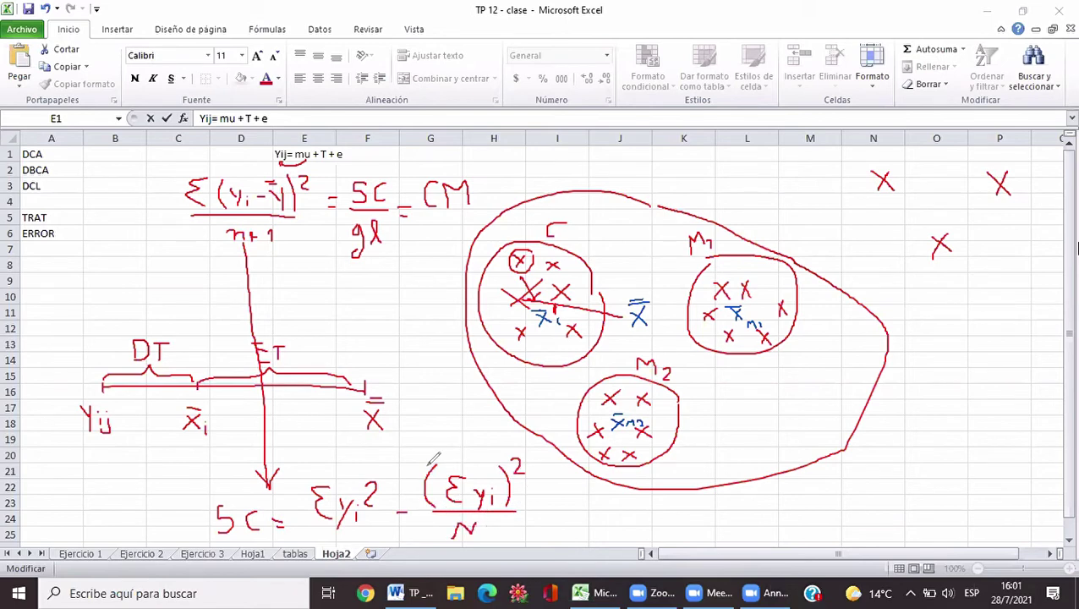
Box the (Σyi)²/N term in red and add the subscript T to SC
mouse_move(418, 461)
left_mouse_down()
mouse_move(418, 539)
mouse_move(524, 544)
mouse_move(529, 461)
mouse_move(517, 449)
mouse_move(417, 449)
left_mouse_up()
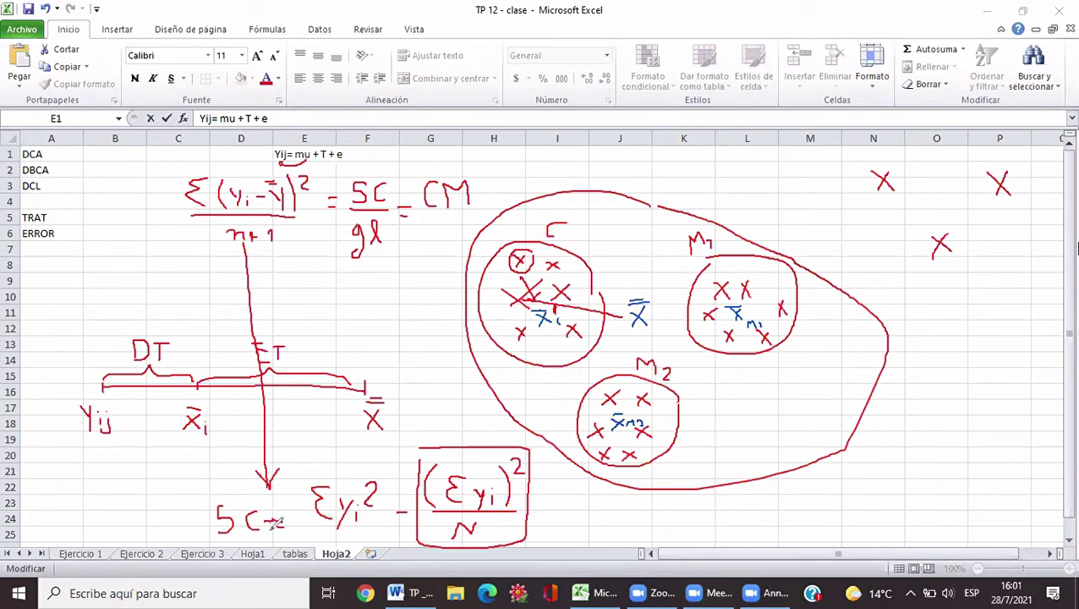
mouse_move(268, 523)
left_mouse_down()
mouse_move(282, 521)
mouse_move(273, 535)
left_mouse_up()
left_click_drag(630, 302, 643, 315)
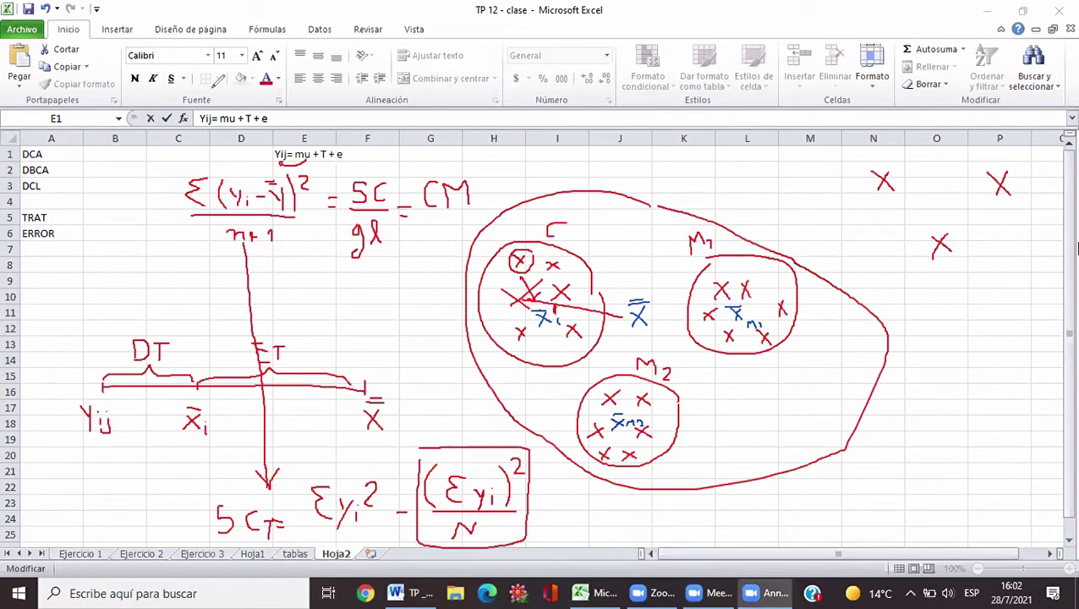
On the Ejercicio 1 sheet, review the SC and GL cells of the variance table and the exercise statement
left_click(81, 553)
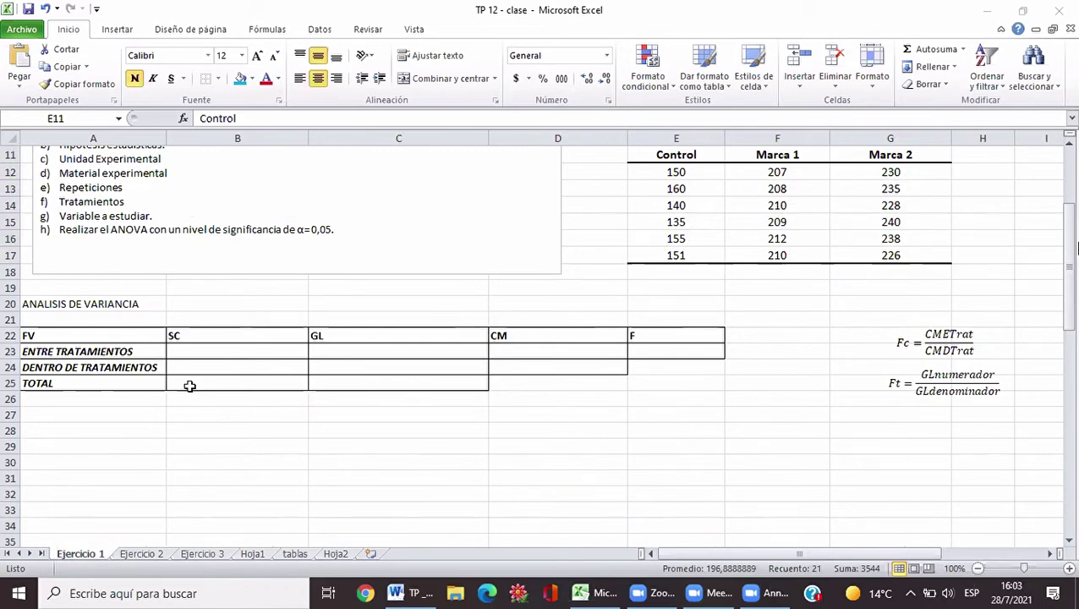
left_click(199, 346)
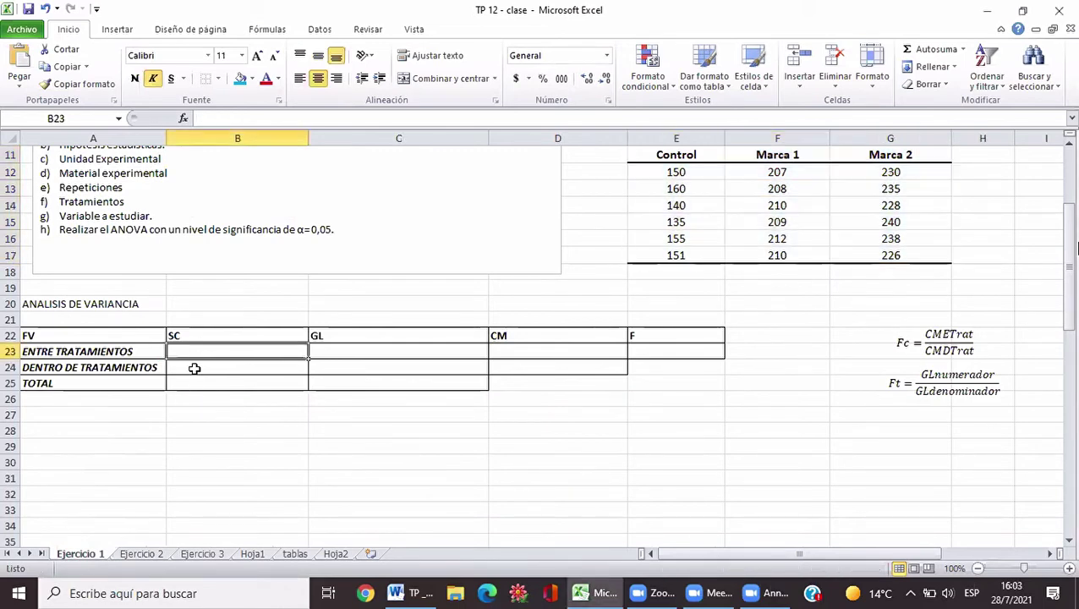
left_click(193, 382)
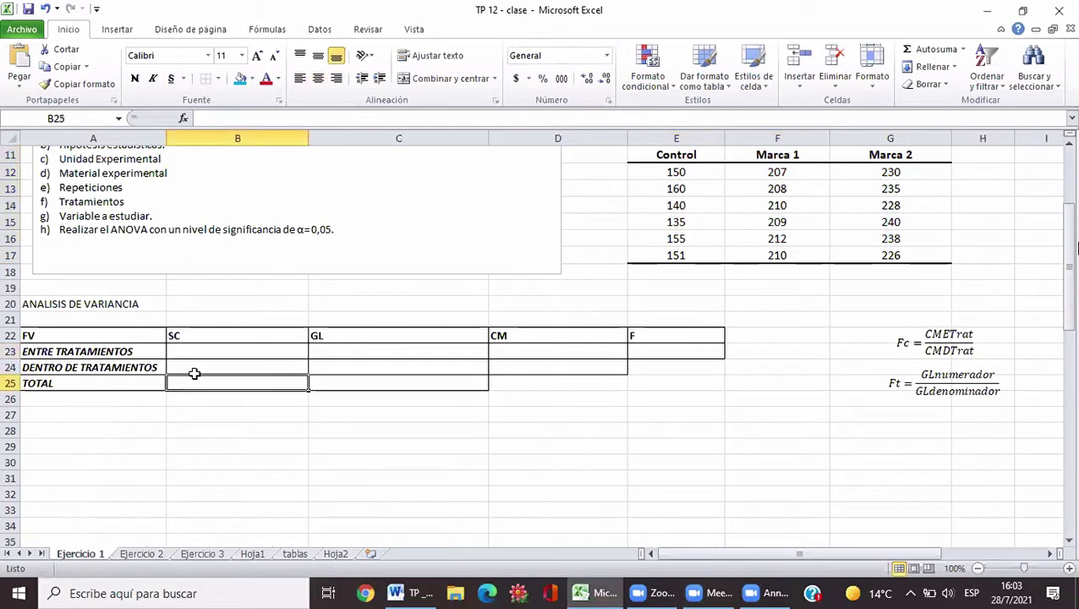
left_click(203, 352)
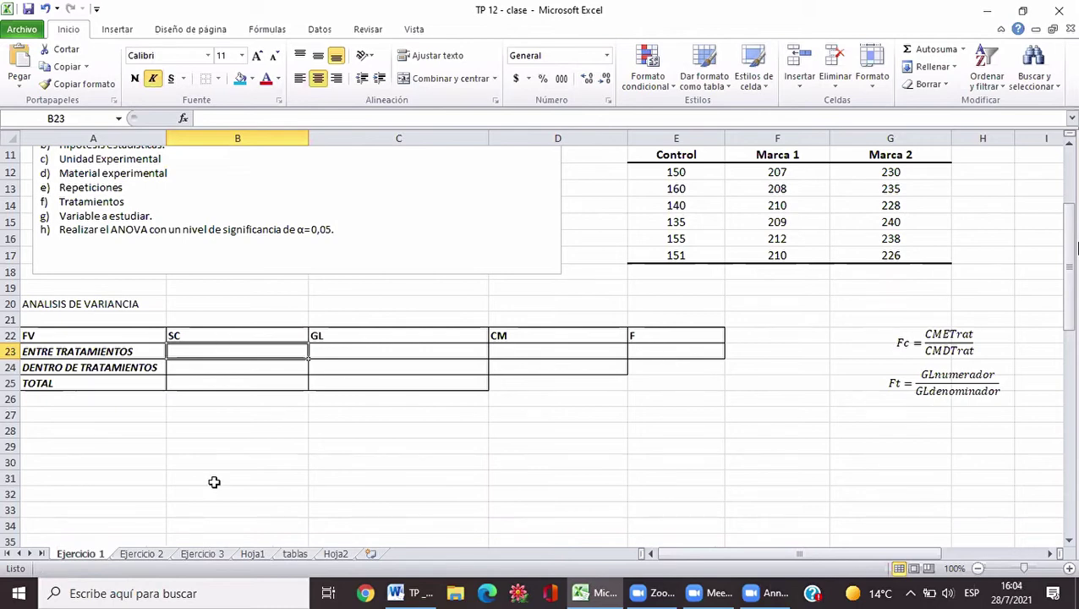
left_click(404, 350)
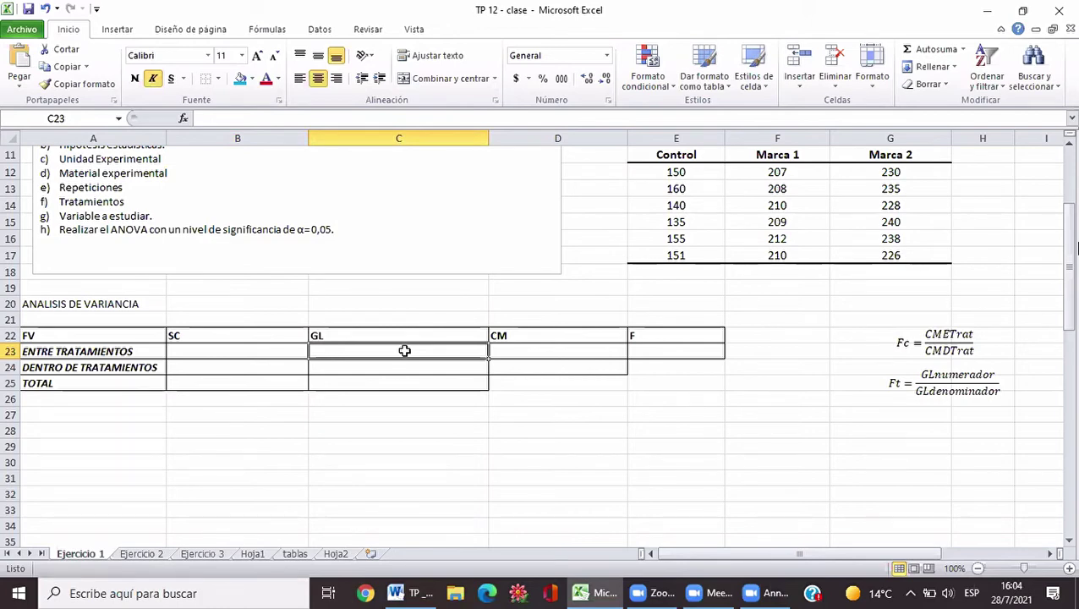
key("Down")
key("Down")
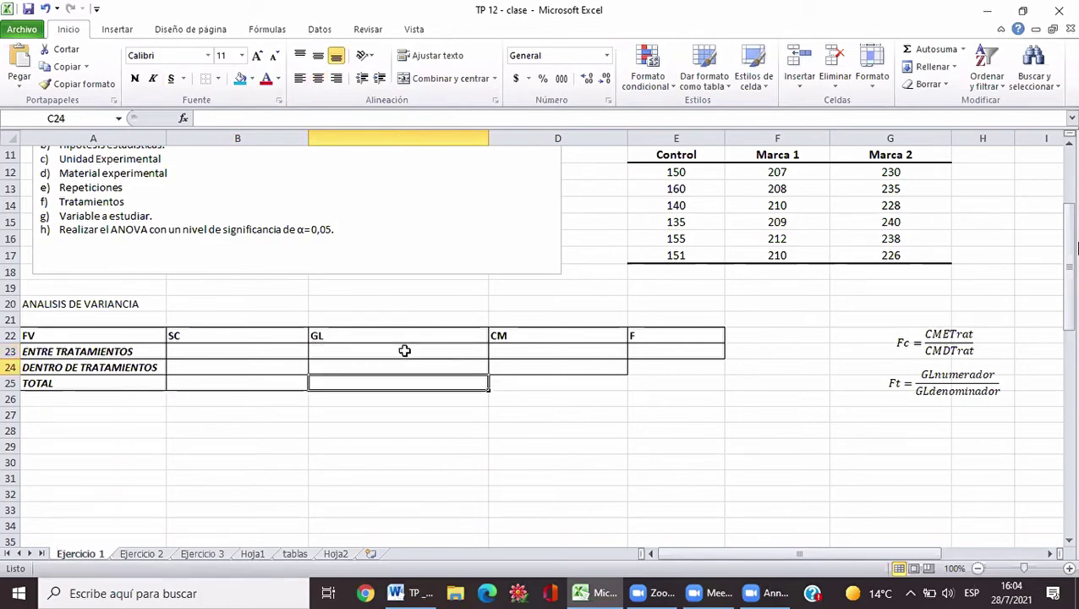
key("Up")
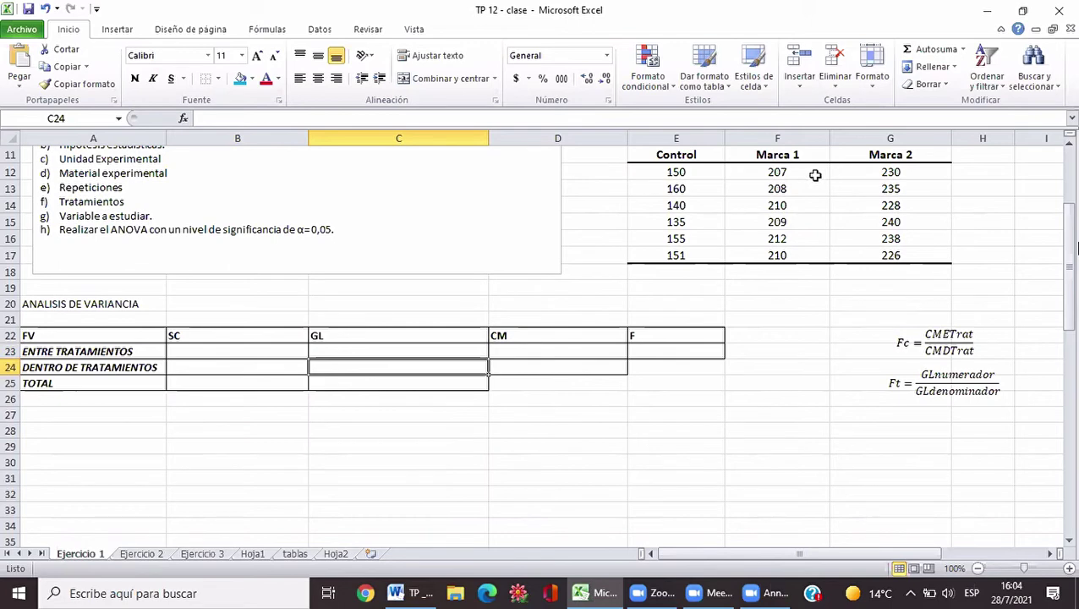
left_click(1071, 156)
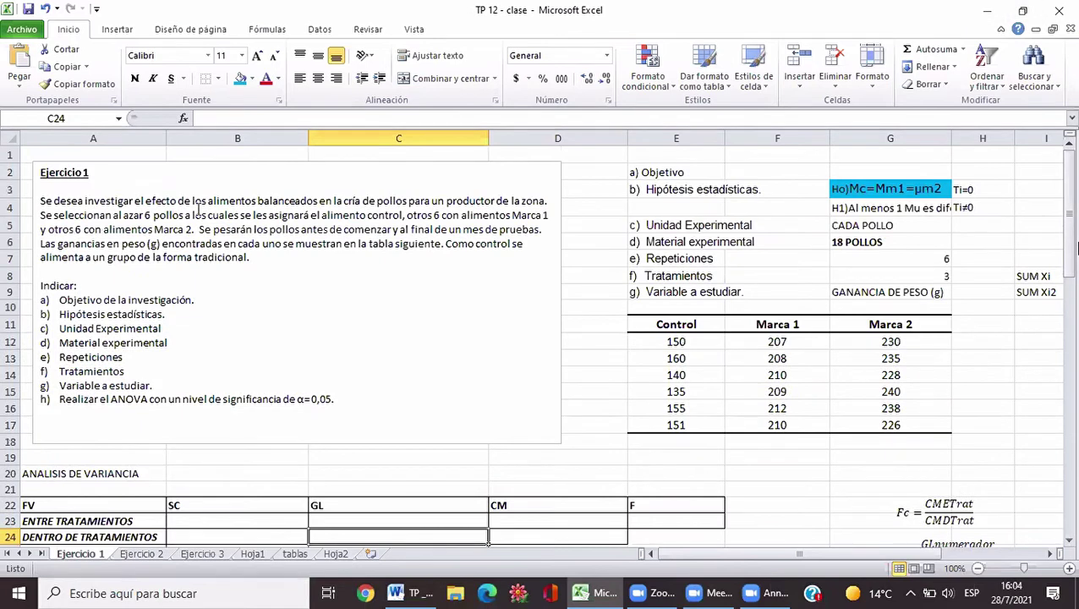
double_click(1068, 541)
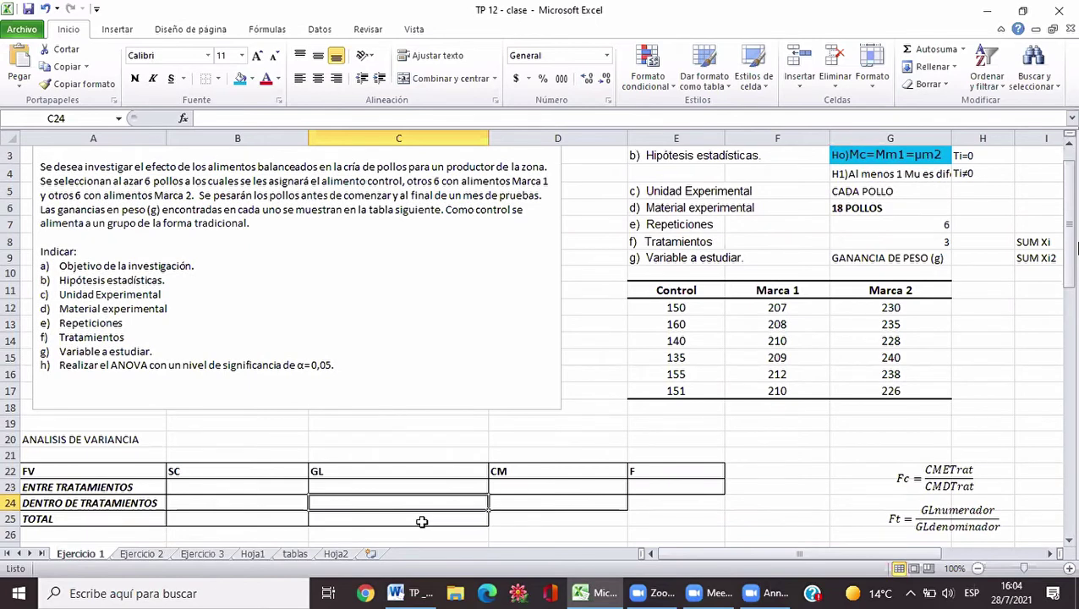
Enter the degrees of freedom in the GL column: 17 for TOTAL and 2 for ENTRE TRATAMIENTOS
left_click(421, 521)
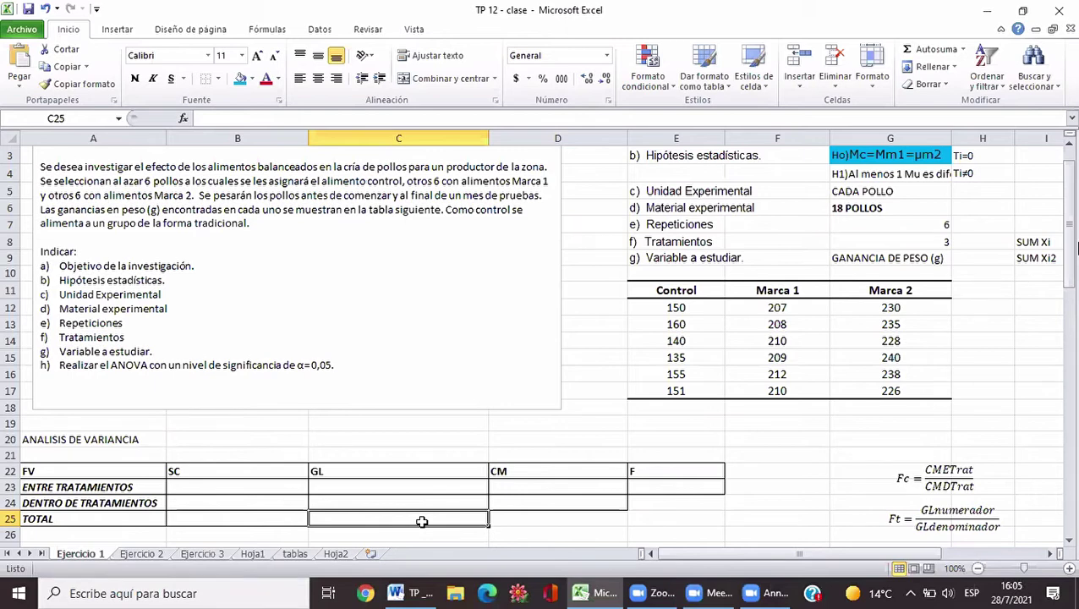
type("17")
left_click(394, 485)
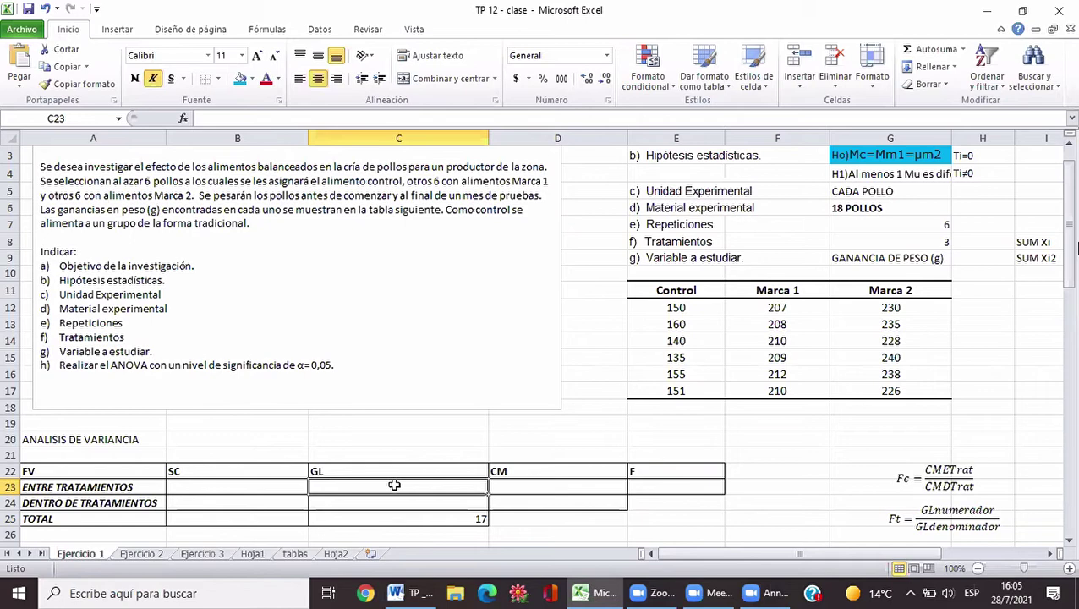
type("2")
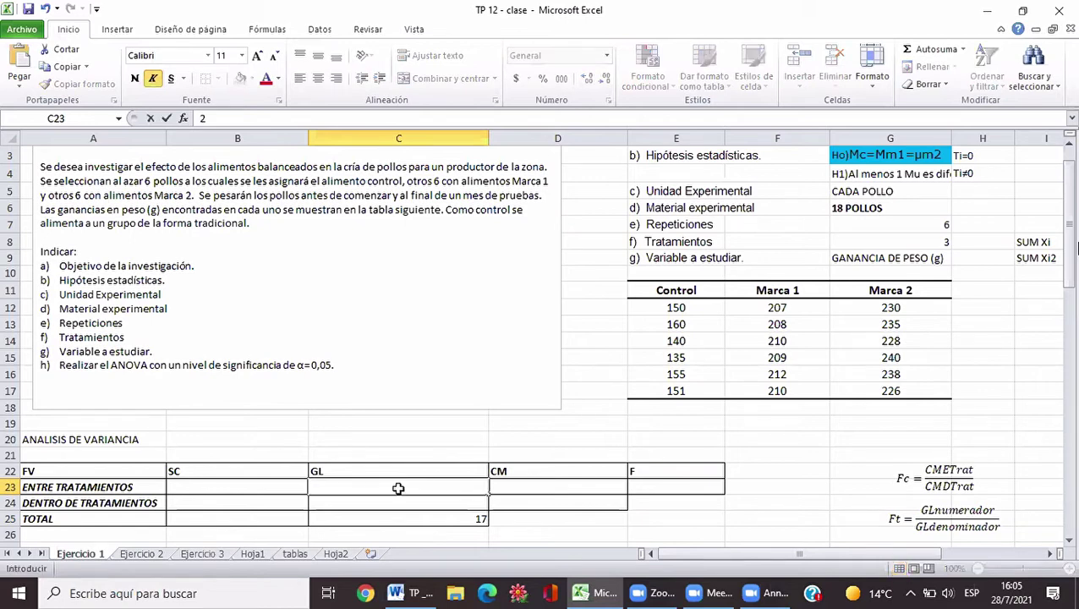
left_click(404, 516)
left_click(414, 502)
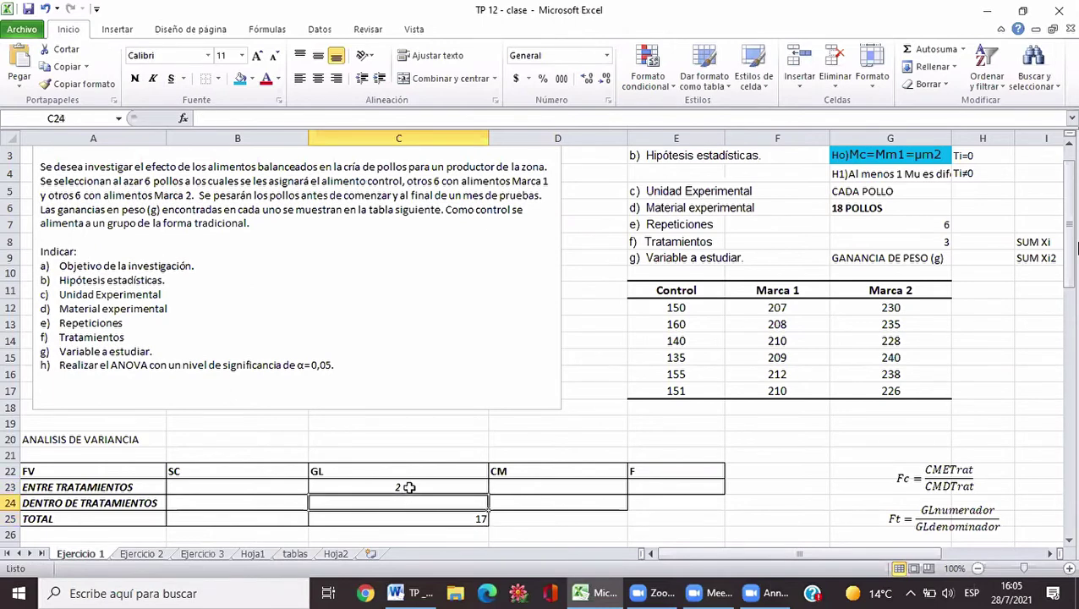
Centre the GL cells C23:C25 and enter 15 as the DENTRO DE TRATAMIENTOS degrees of freedom
left_click(409, 492)
left_click_drag(409, 493, 409, 517)
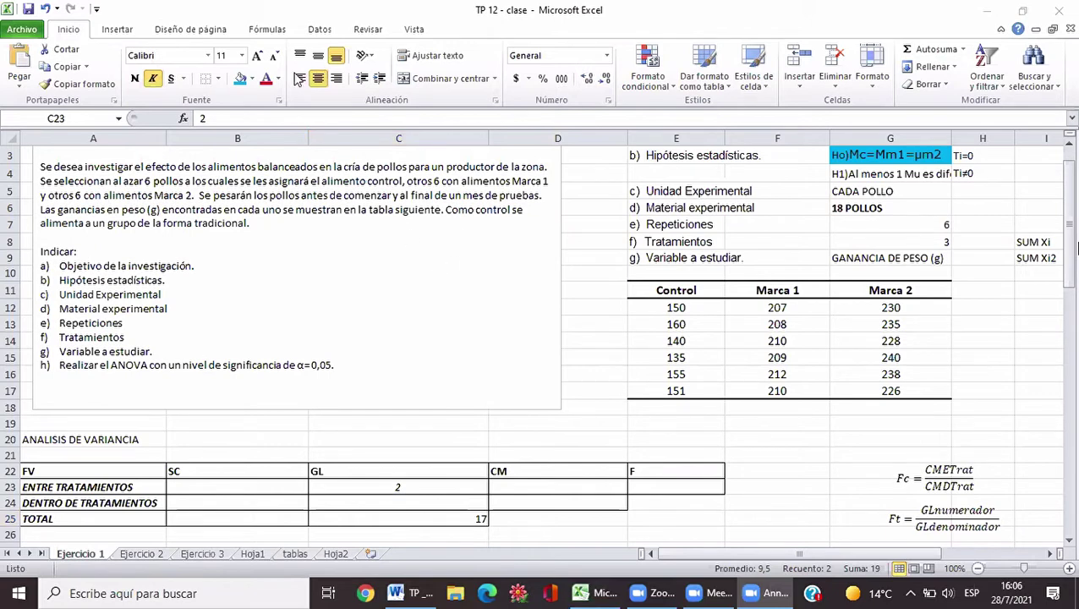
left_click(325, 84)
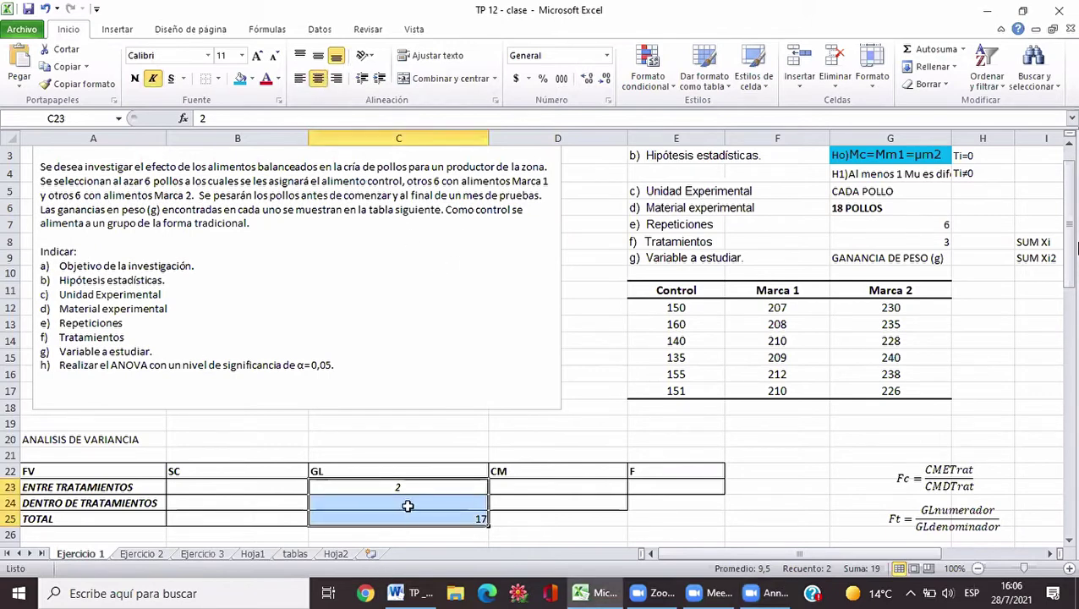
left_click(320, 82)
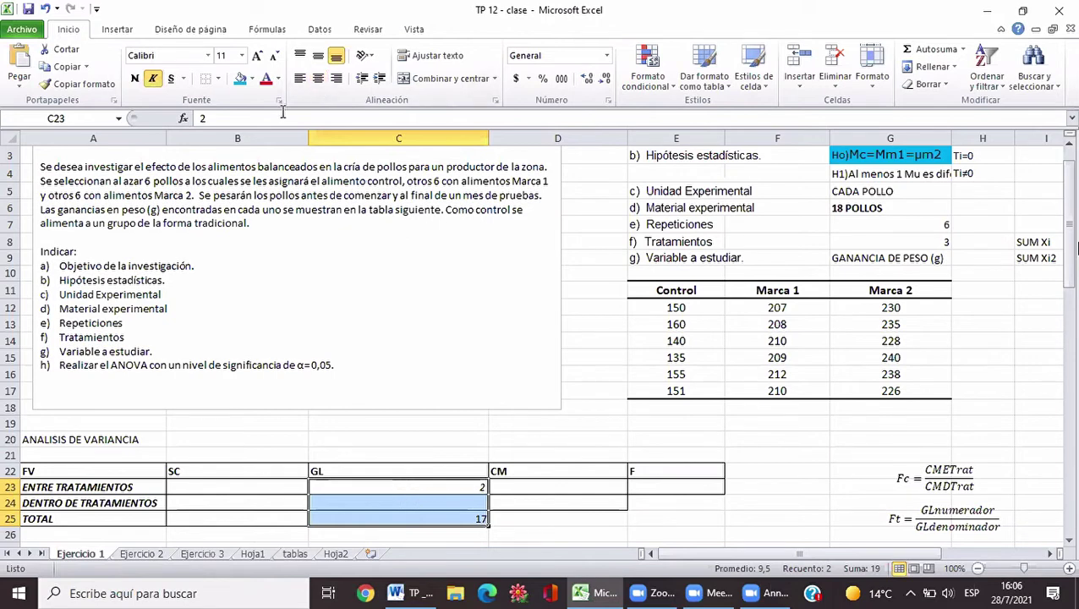
left_click(321, 82)
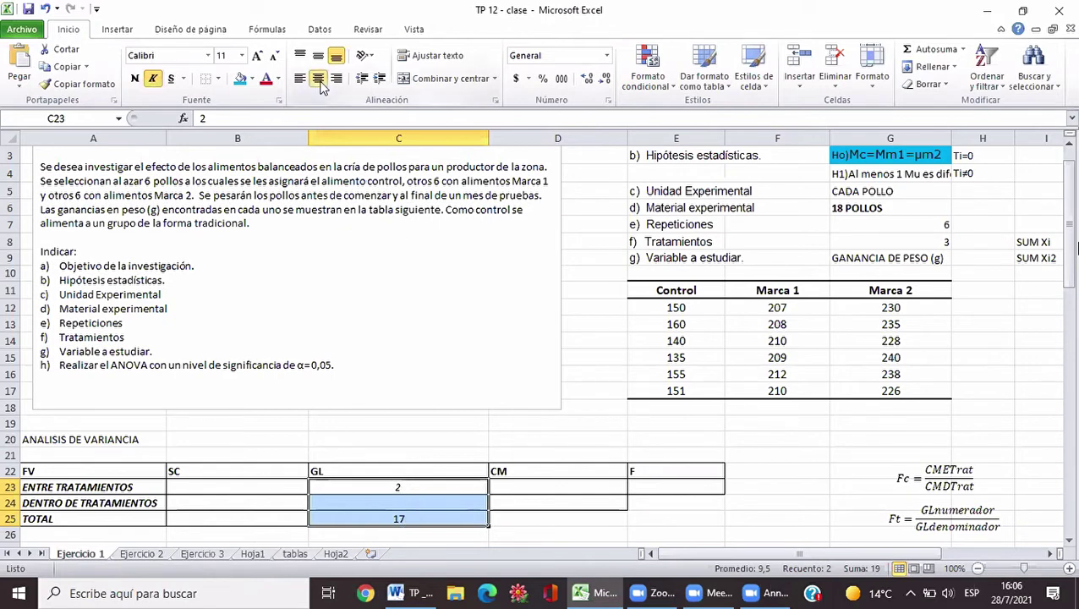
left_click(388, 500)
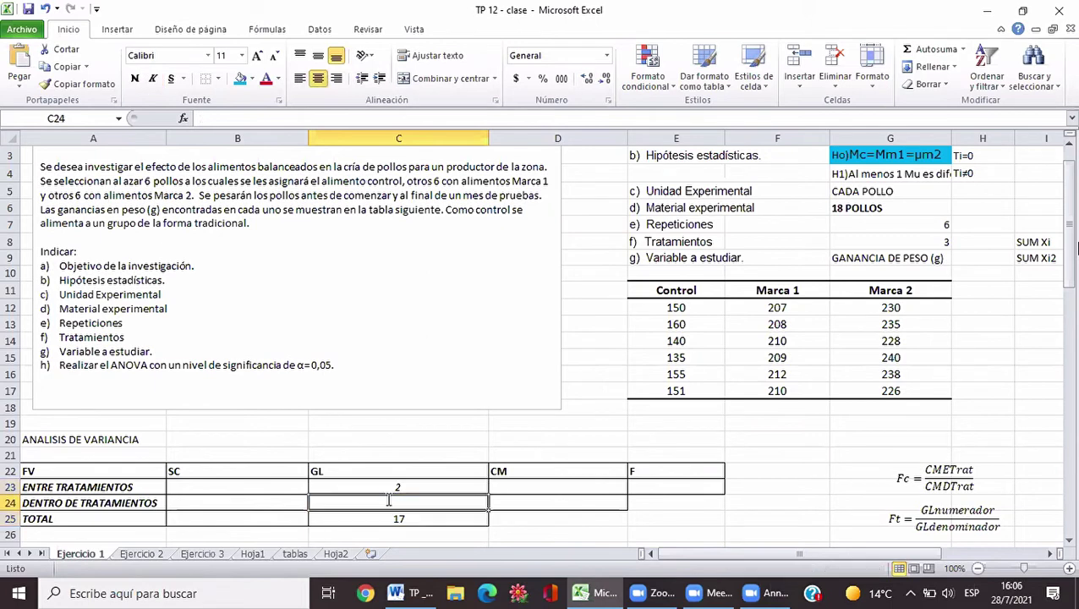
type("15")
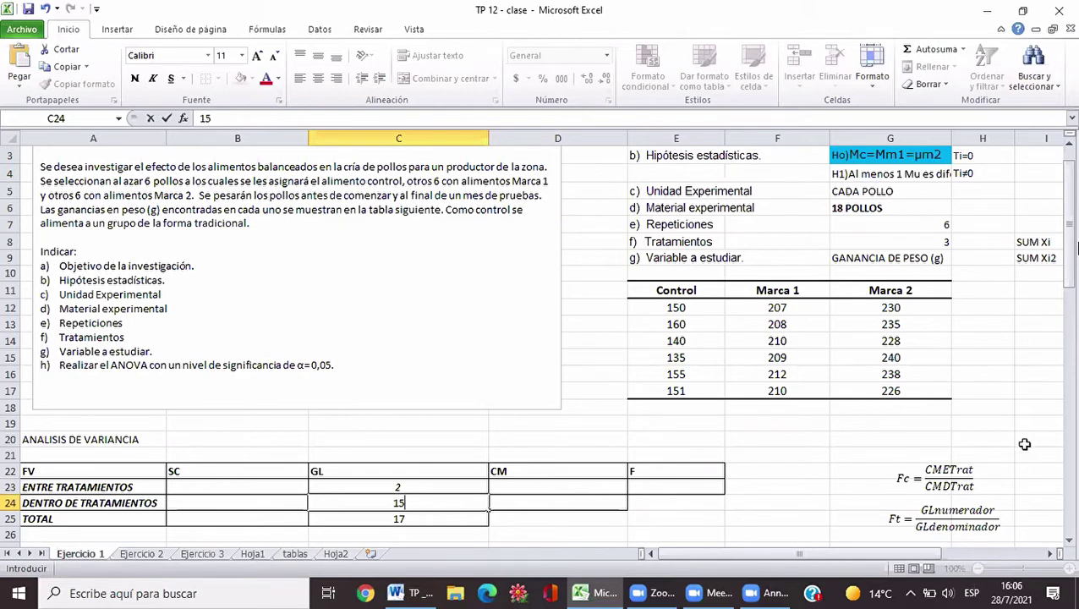
Examine the SUM Xi formulas for Control, Marca 1, Marca 2 and the total in row 8
left_click(1053, 553)
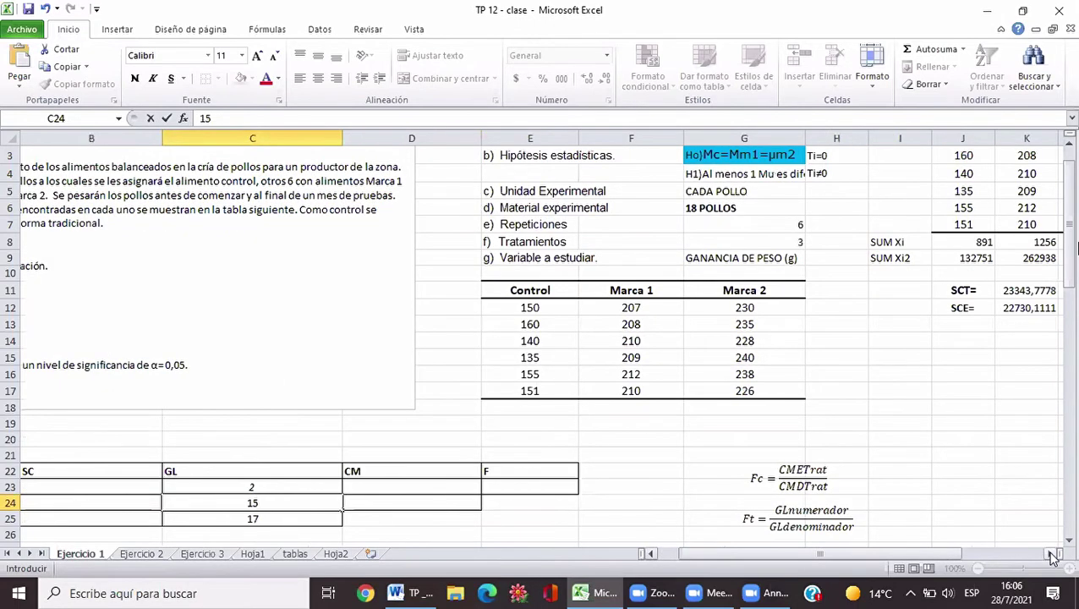
left_click(651, 554)
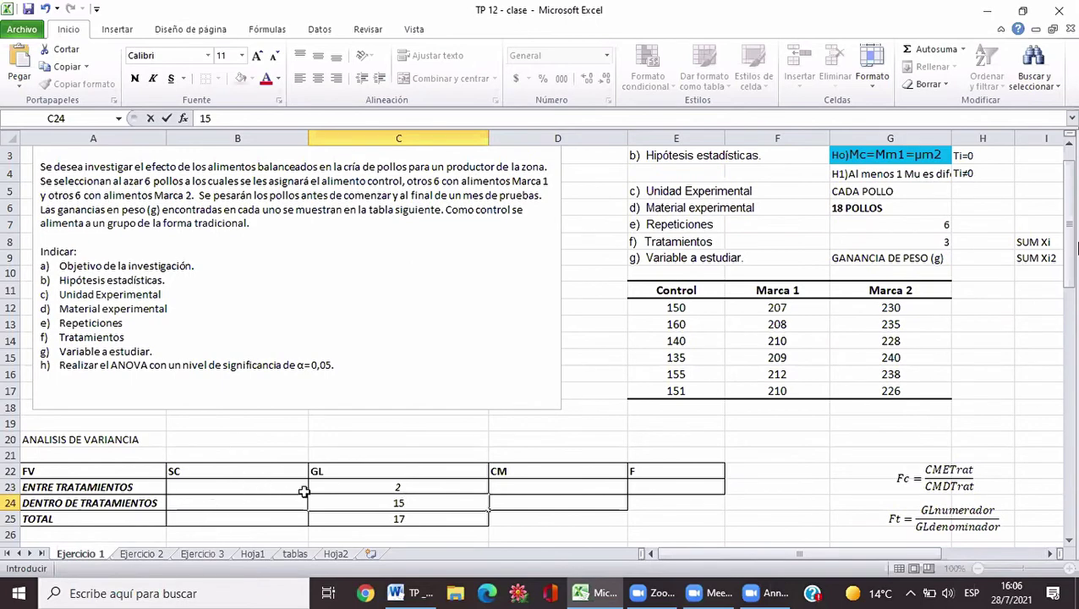
left_click(1051, 555)
left_click(1051, 555)
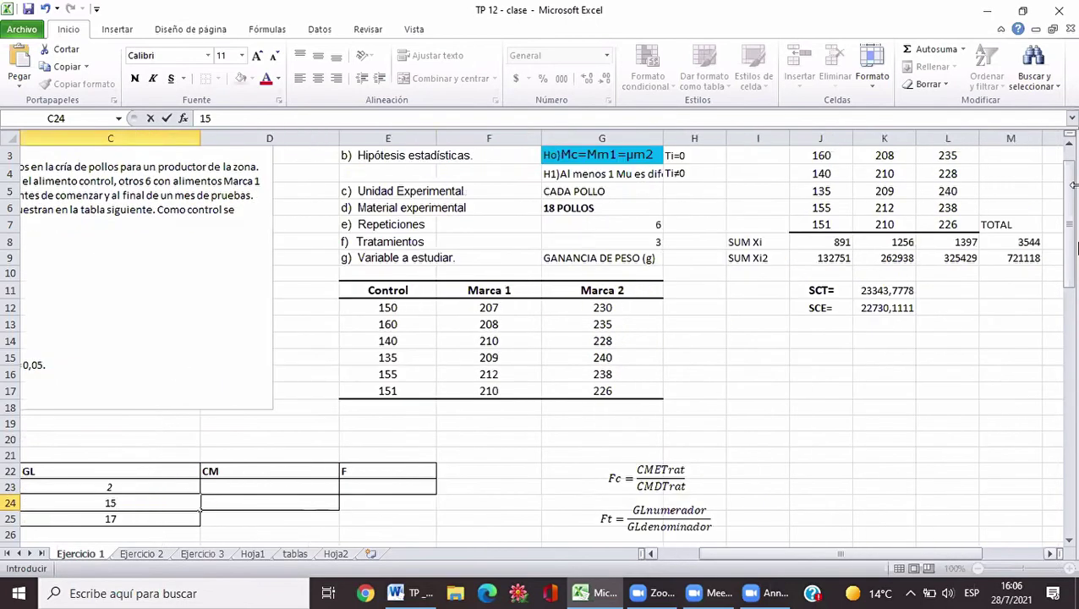
left_click(1070, 148)
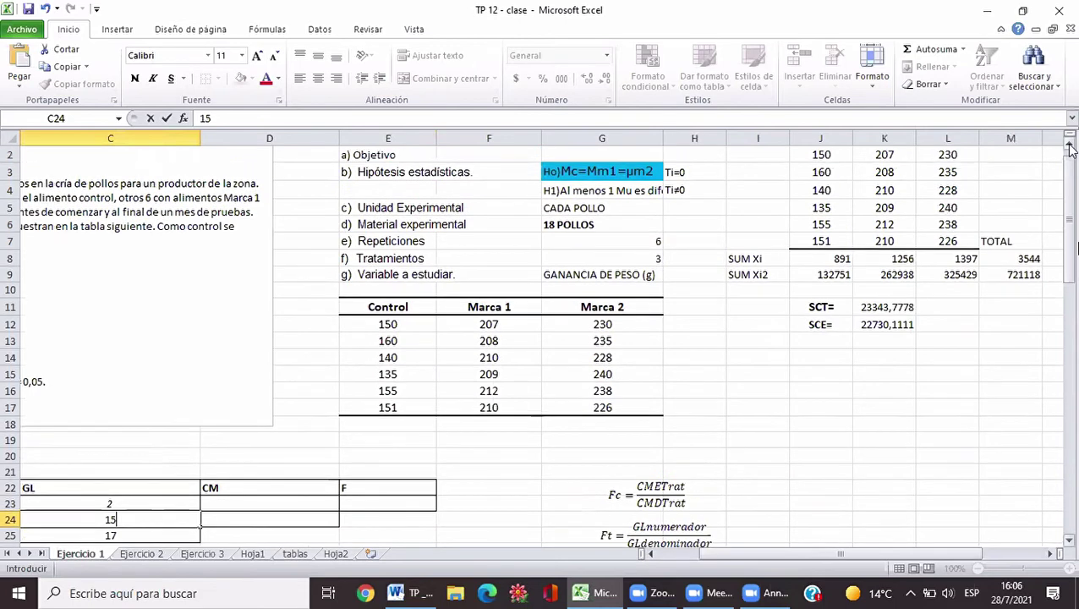
left_click(1070, 148)
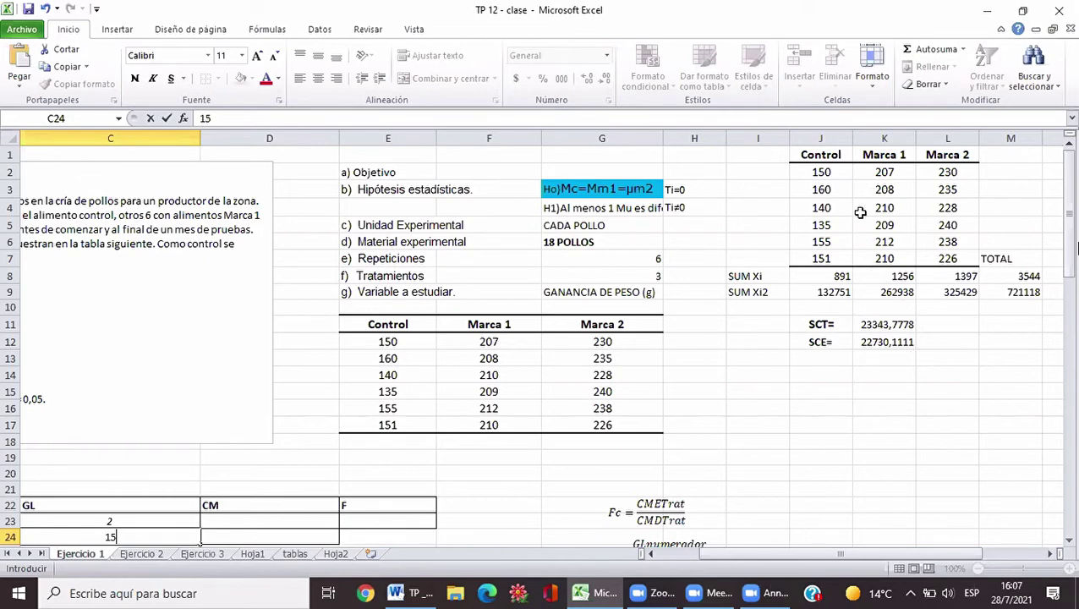
left_click(826, 275)
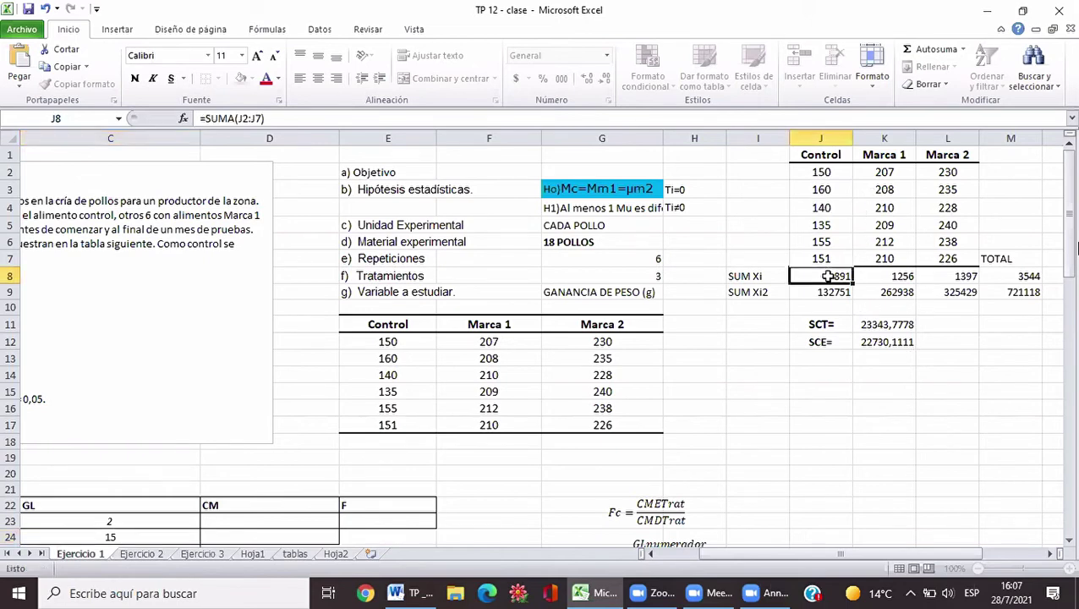
left_click(883, 277)
left_click(971, 283)
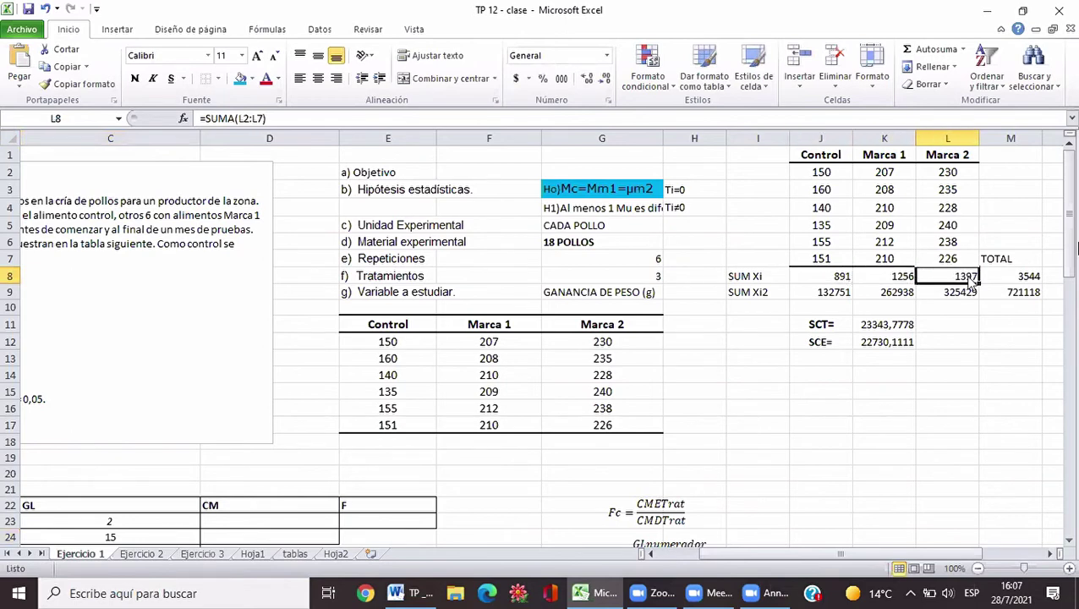
left_click(1031, 282)
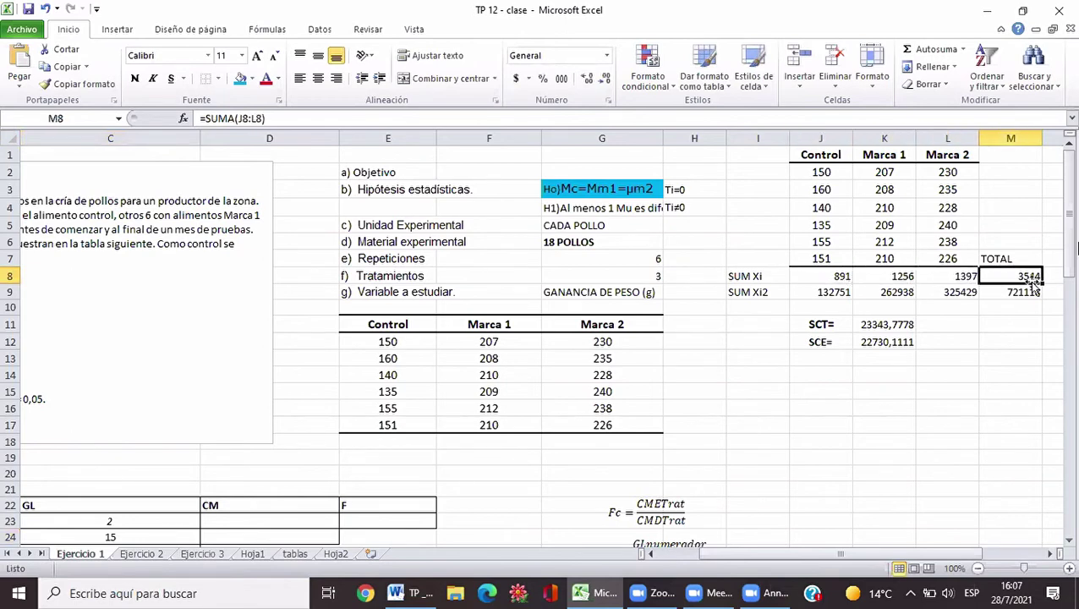
Examine the SUM Xi2 formulas for Control and the total in row 9, and the SCT and SCE formulas in K11:K12
left_click(833, 290)
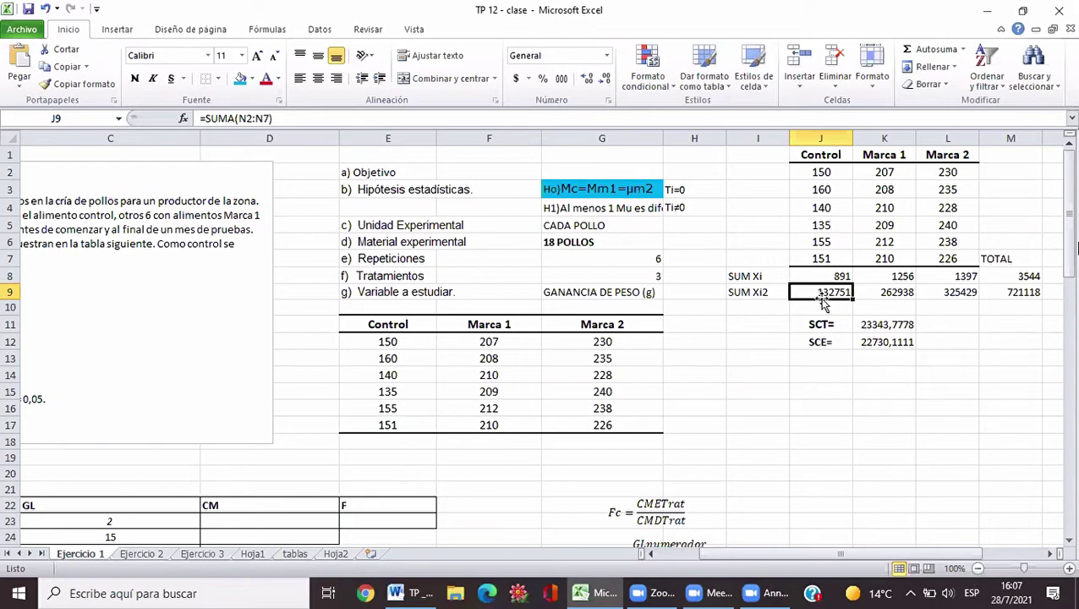
left_click(1032, 292)
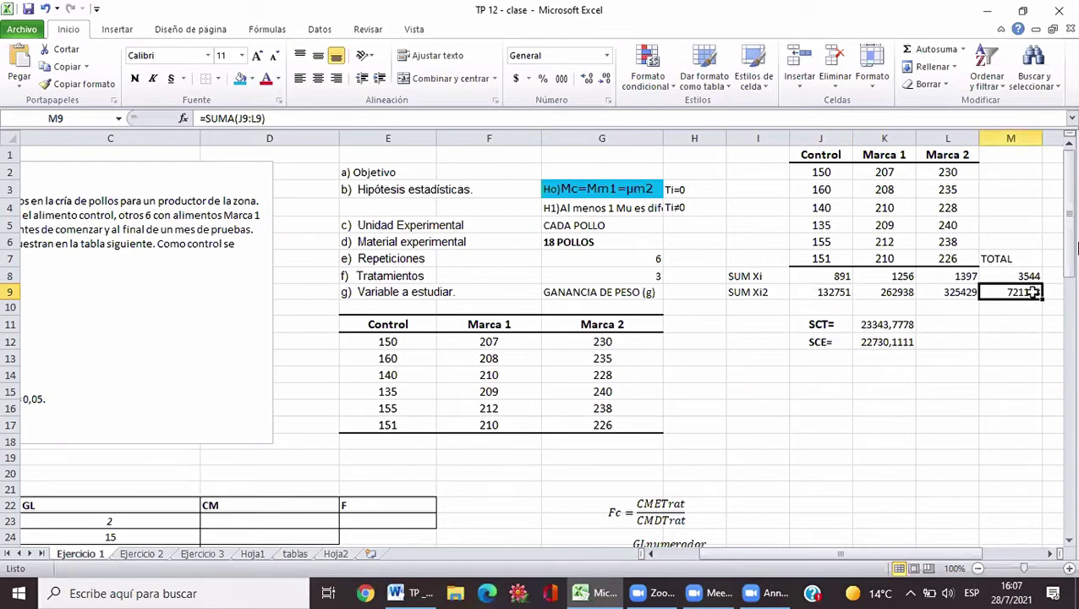
left_click(886, 324)
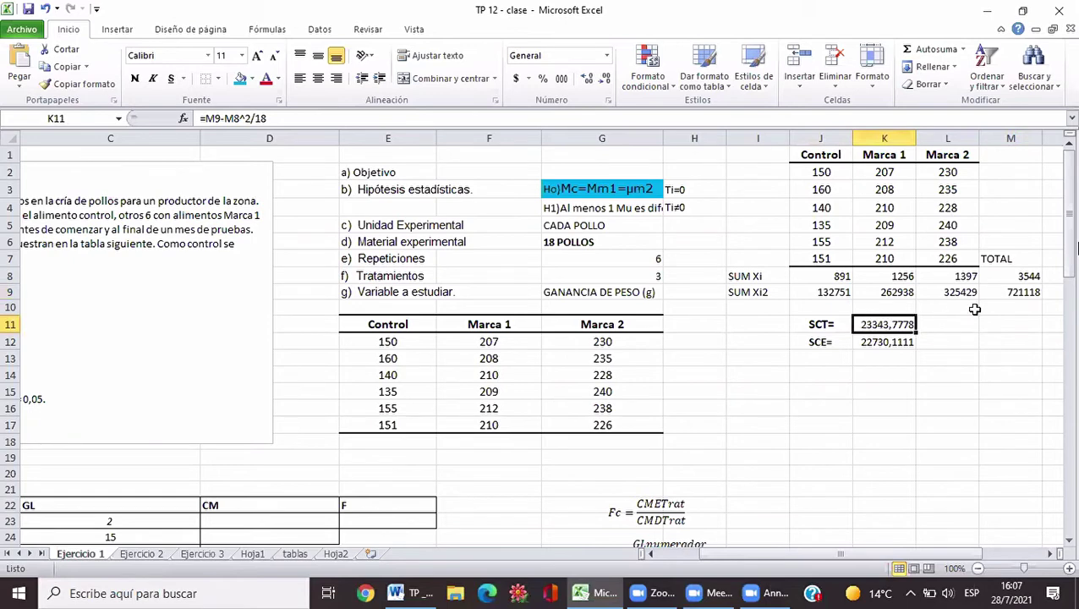
left_click(1032, 291)
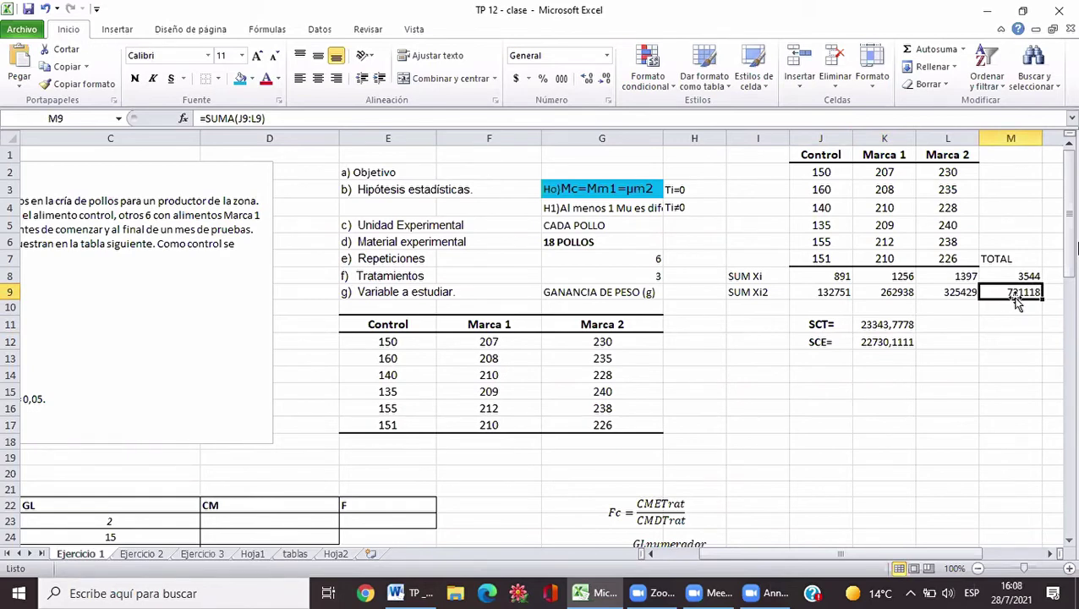
left_click(886, 326)
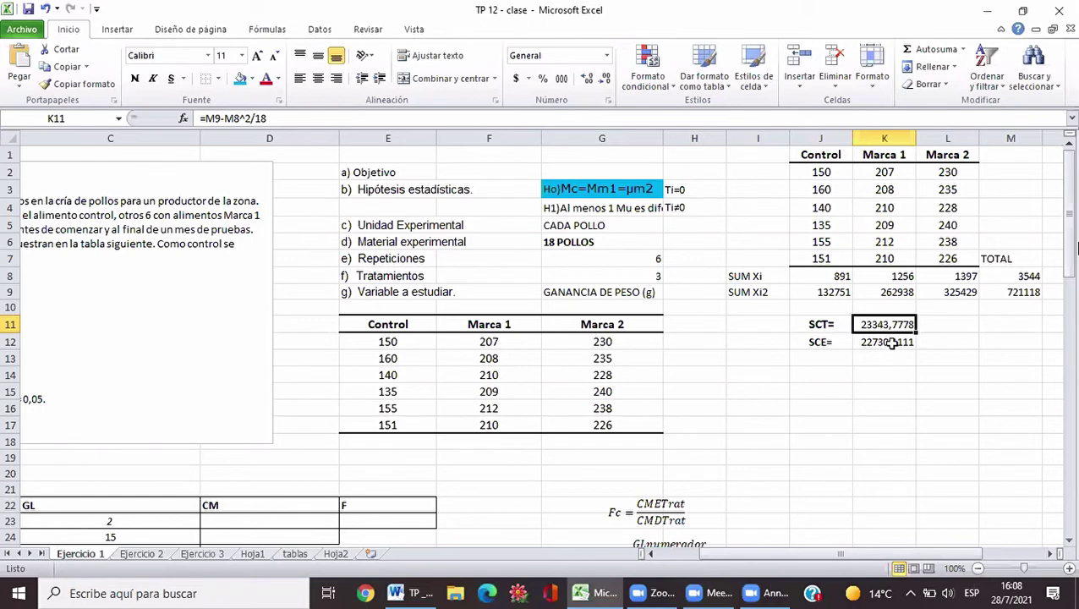
left_click(893, 343)
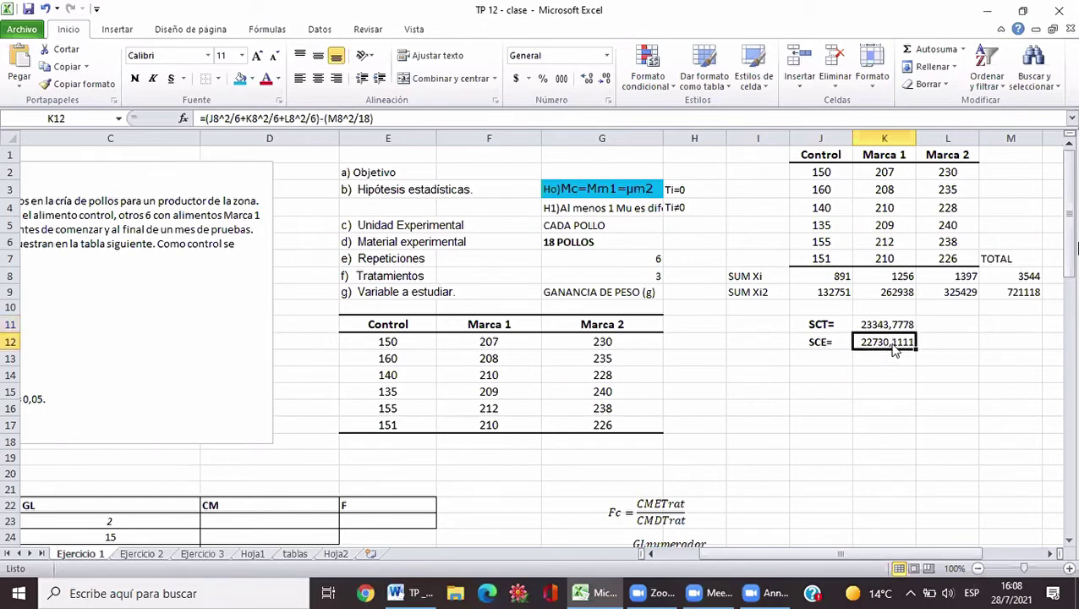
Review the ANALISIS DE VARIANCIA table against the data, rechecking the SCE formula in K12 and the SCT formula in K11
left_click_drag(752, 474, 756, 508)
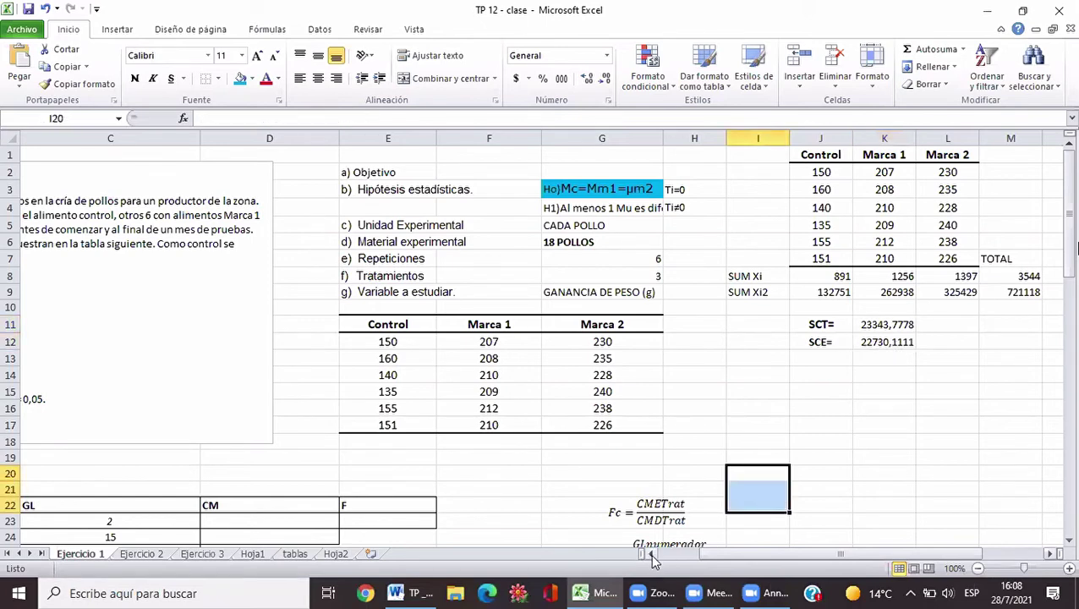
left_click(651, 554)
left_click(651, 555)
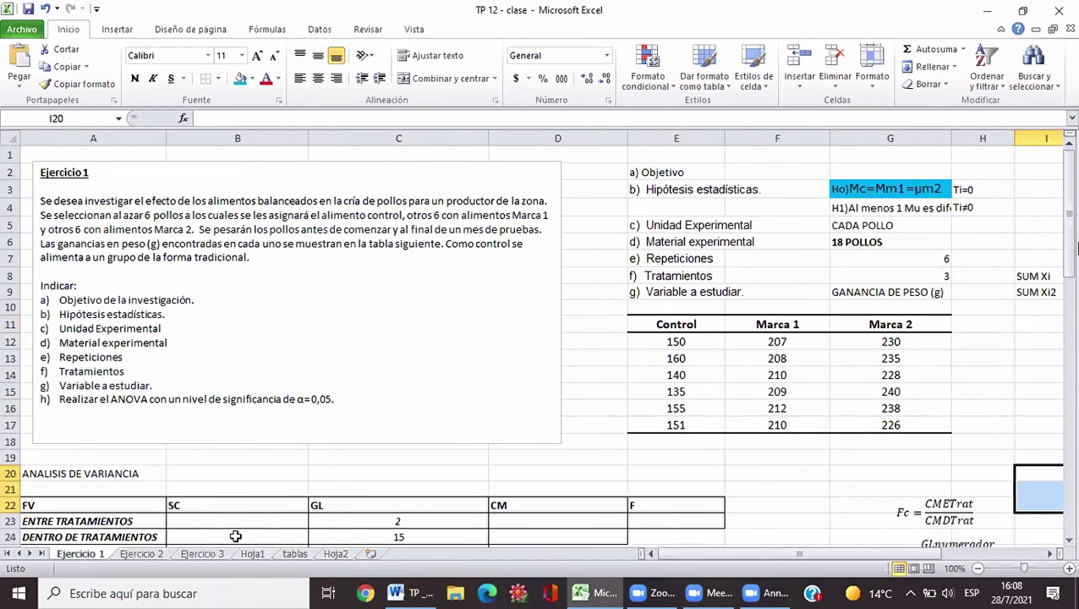
left_click(1049, 560)
left_click(1048, 560)
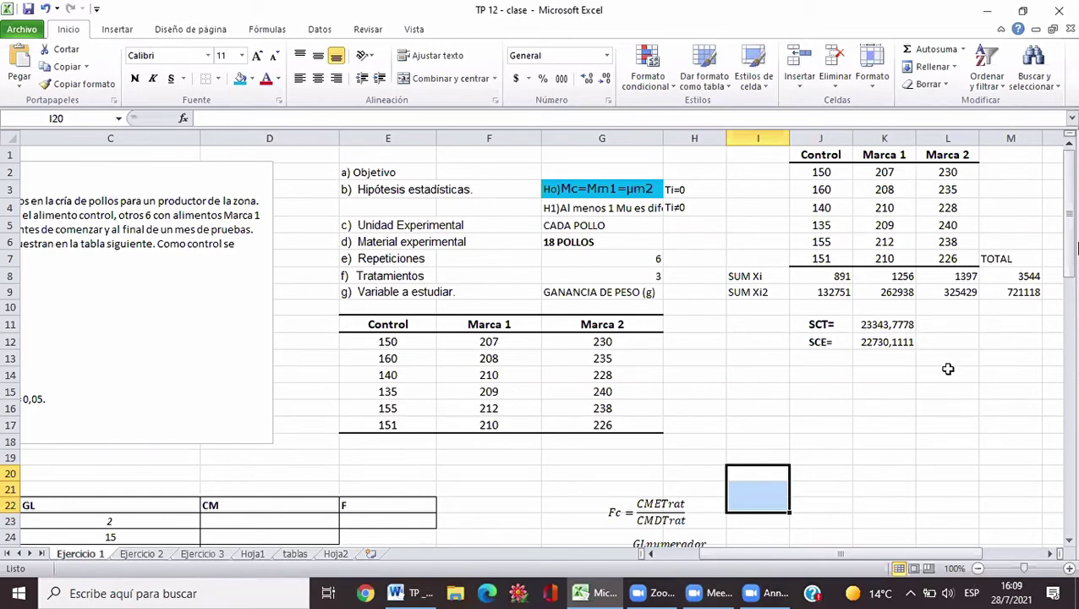
left_click(844, 374)
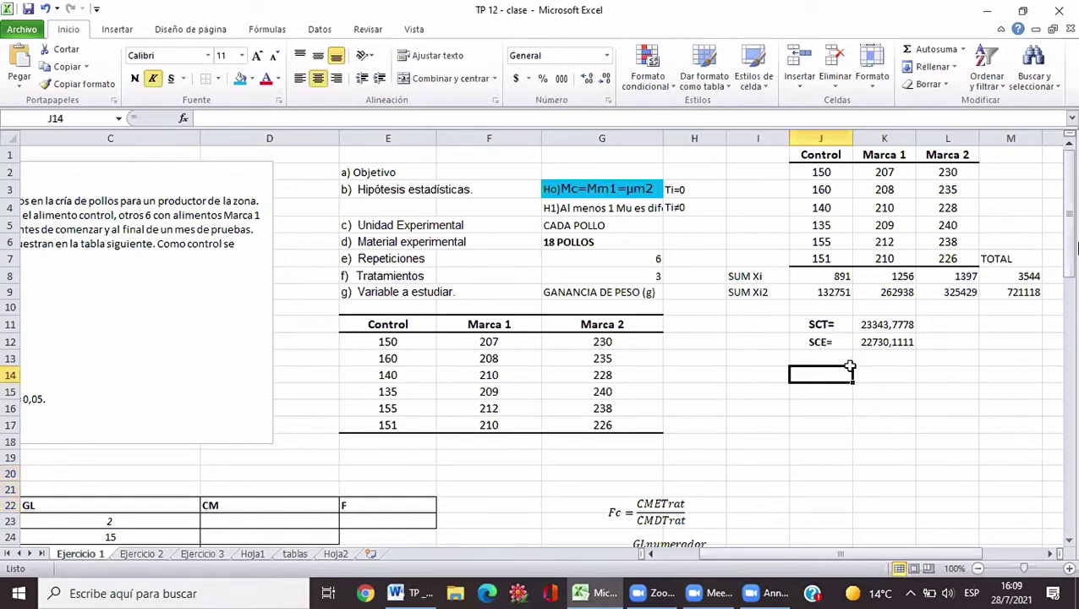
left_click(911, 345)
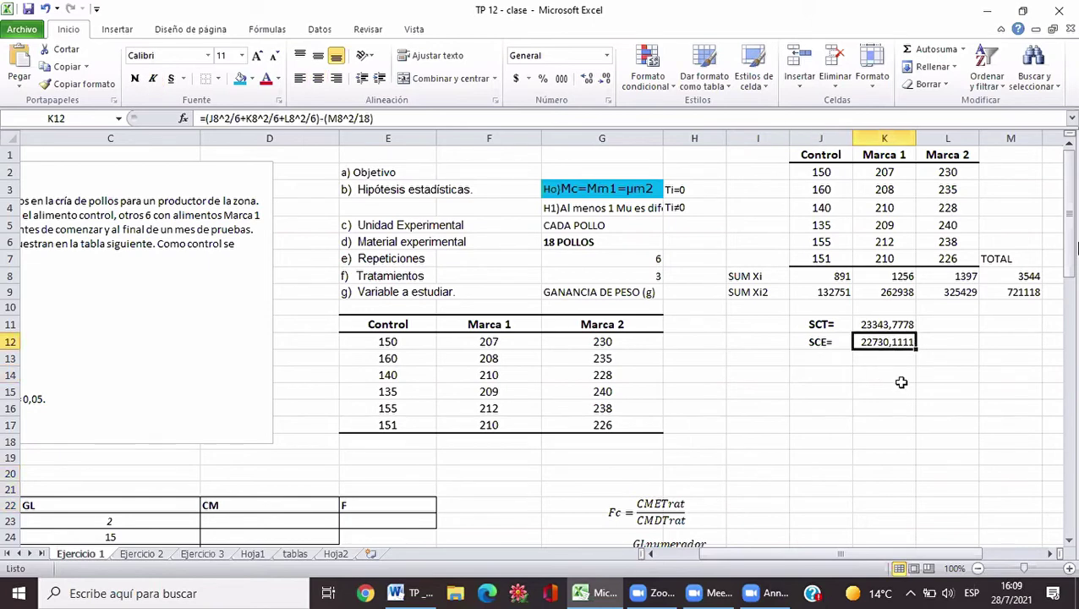
left_click(887, 324)
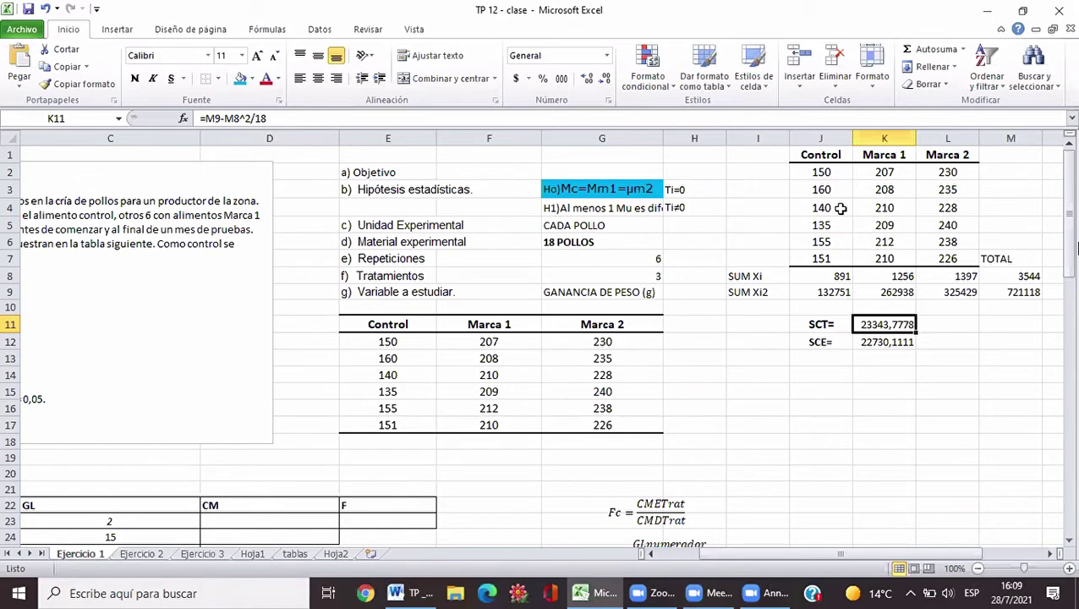
left_click(821, 172)
left_click(762, 340)
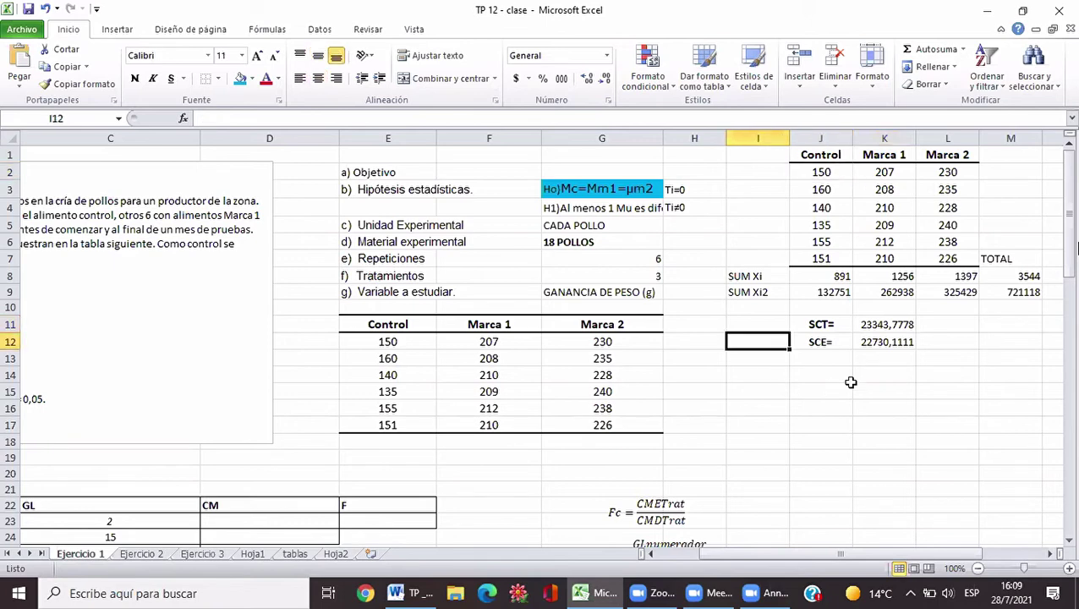
left_click(930, 372)
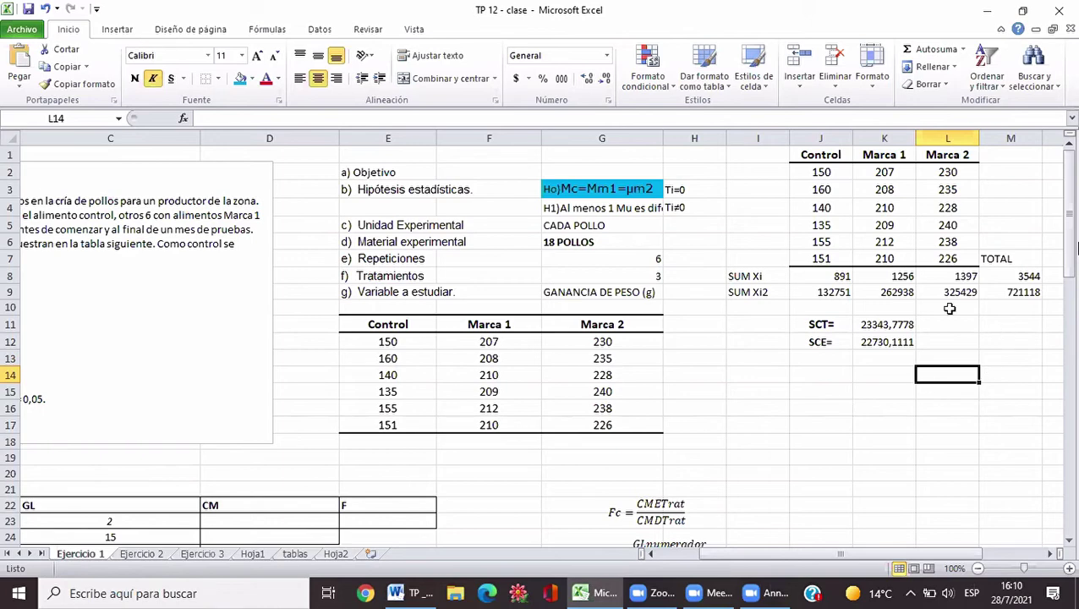
left_click(882, 326)
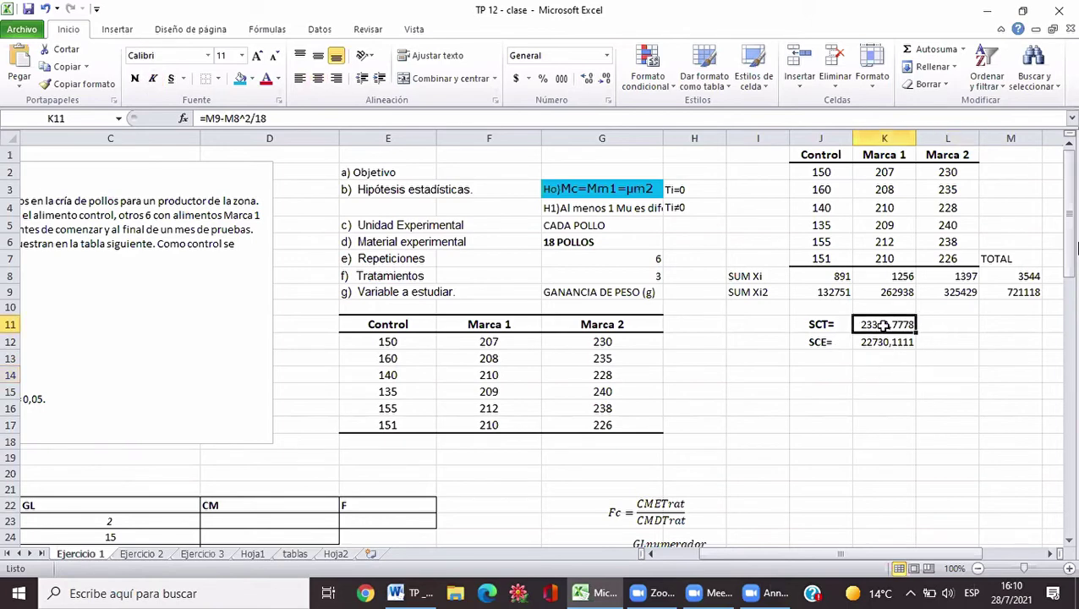
Fill the TOTAL sum of squares in the SC column, cell B25, with a reference to the SCT value in K11
left_click(651, 558)
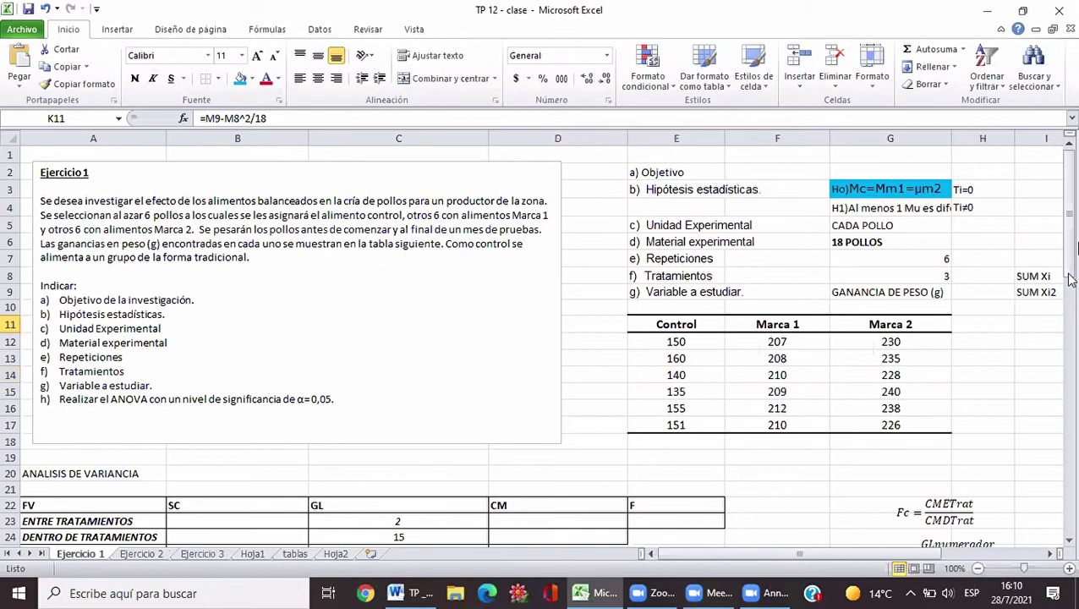
scroll(1067, 296, "down", 2)
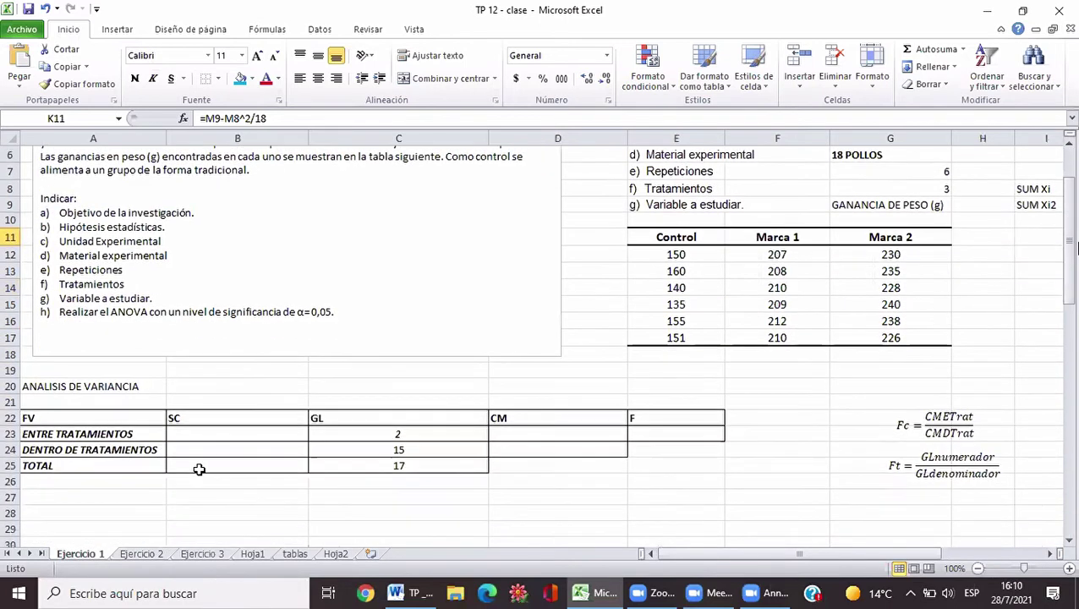
left_click(198, 469)
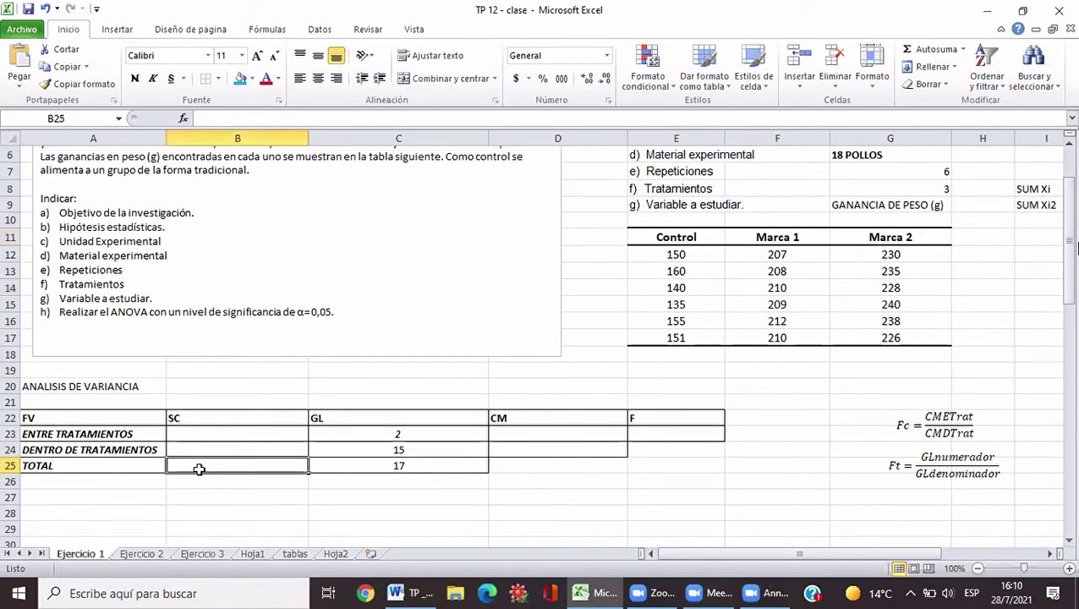
type("=")
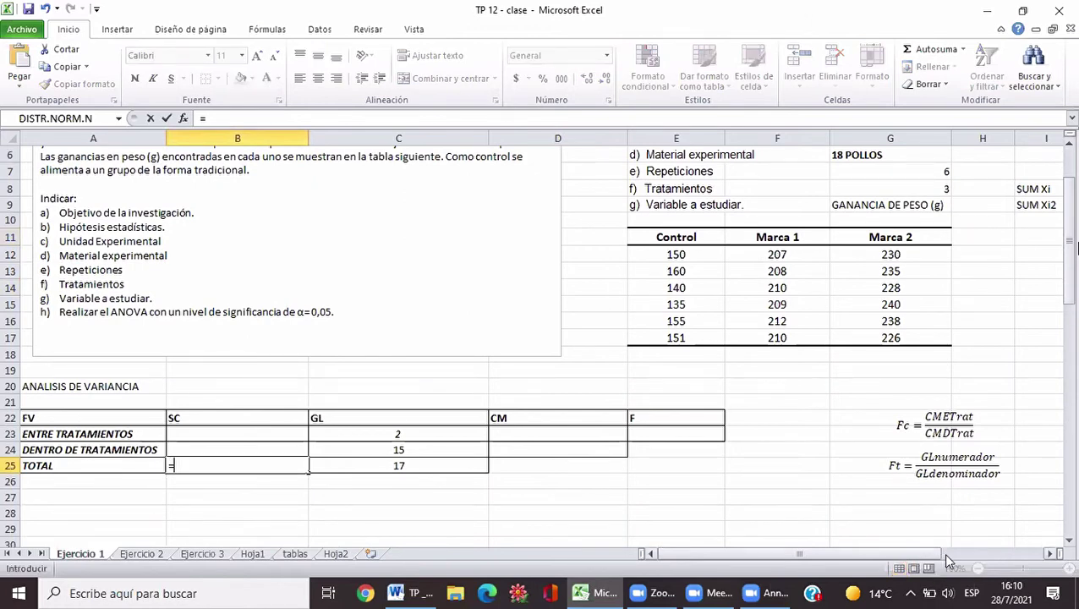
scroll(947, 561, "right", 2)
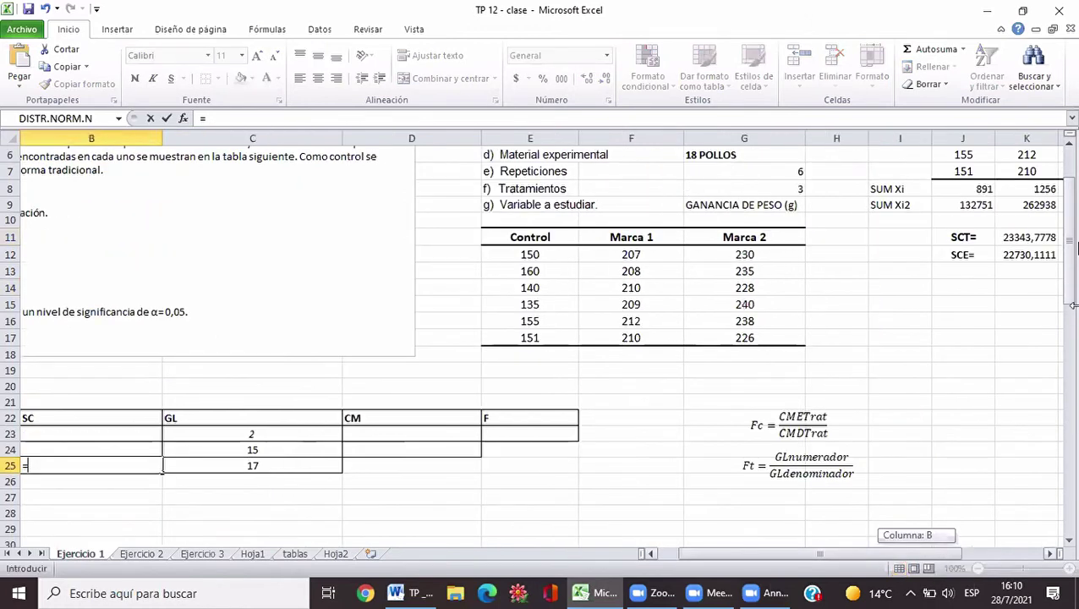
left_click(1048, 238)
key("Return")
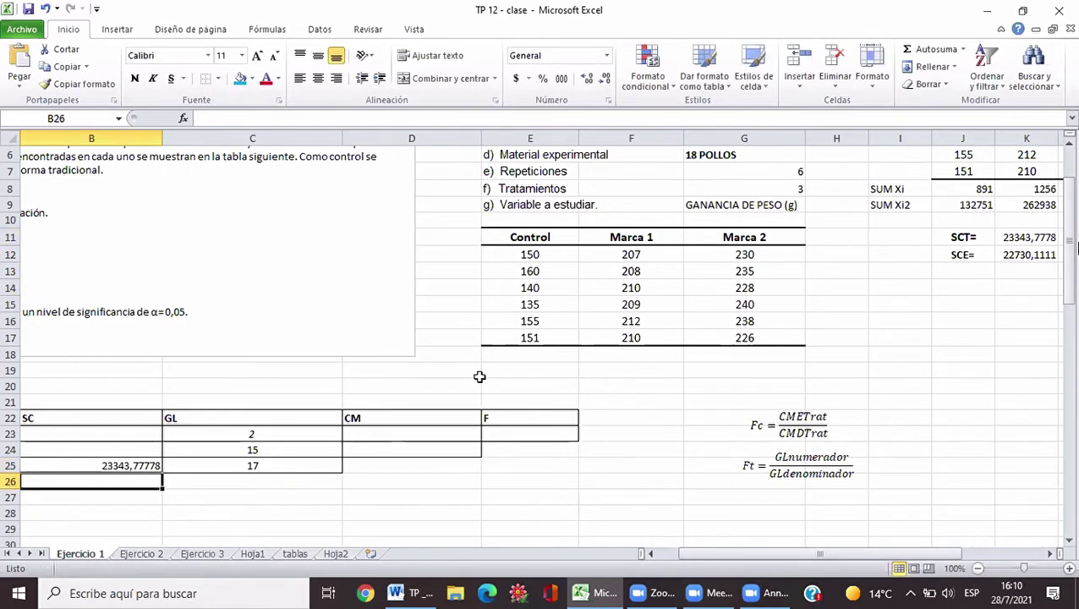
Fill the ENTRE TRATAMIENTOS sum of squares, cell B23, with a reference to the SCE value in K12
left_click(91, 434)
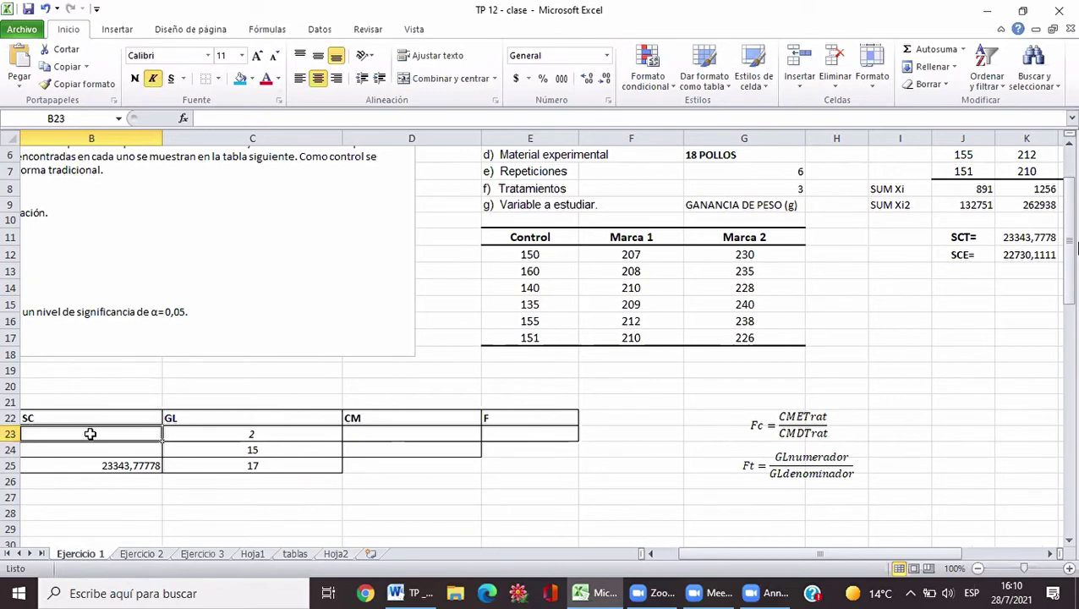
type("=")
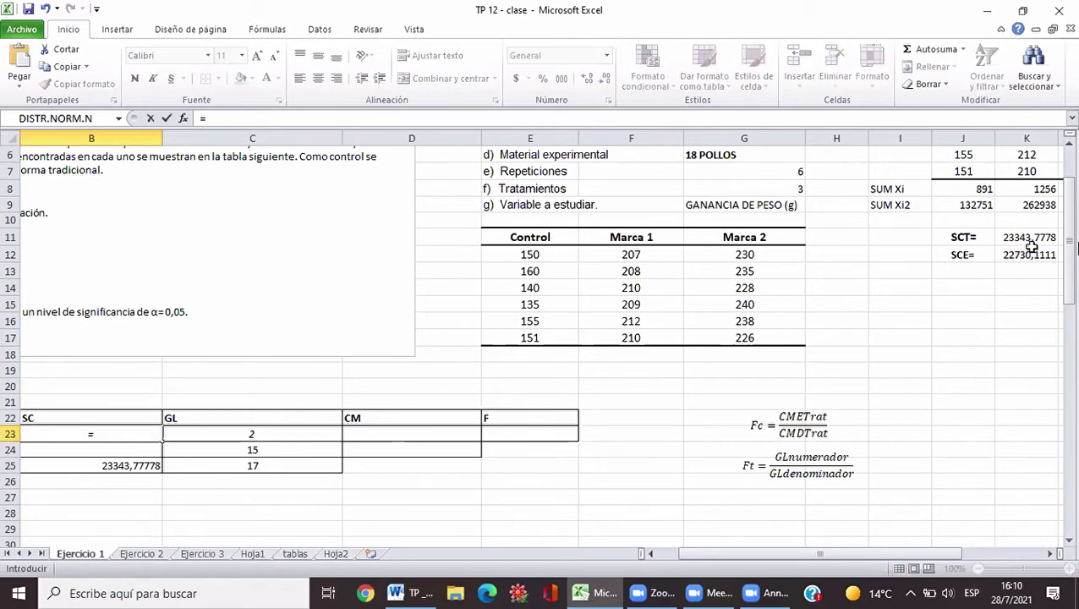
left_click(1031, 257)
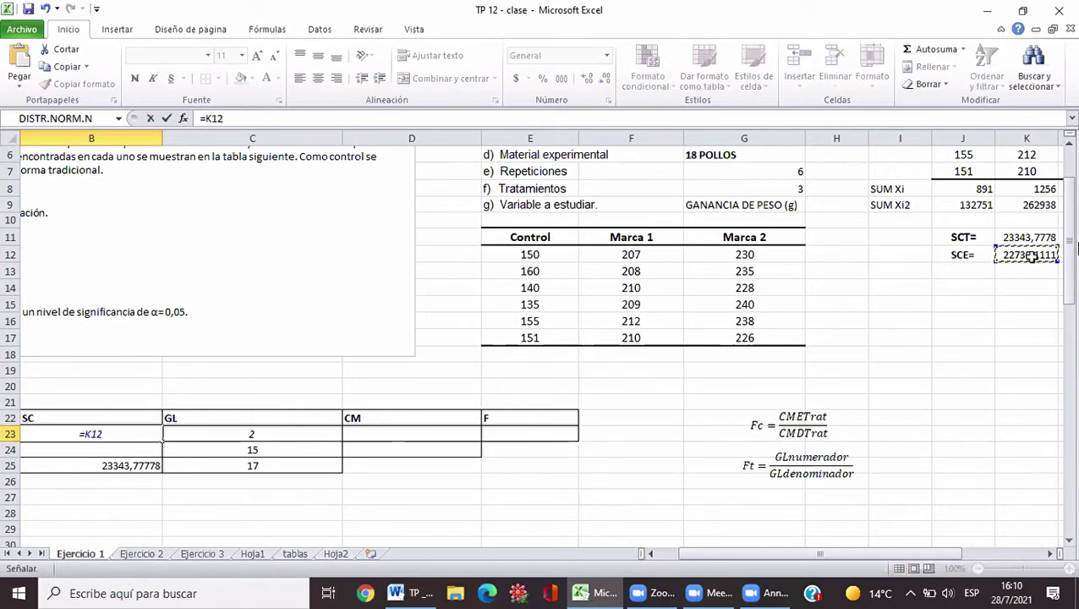
key("Return")
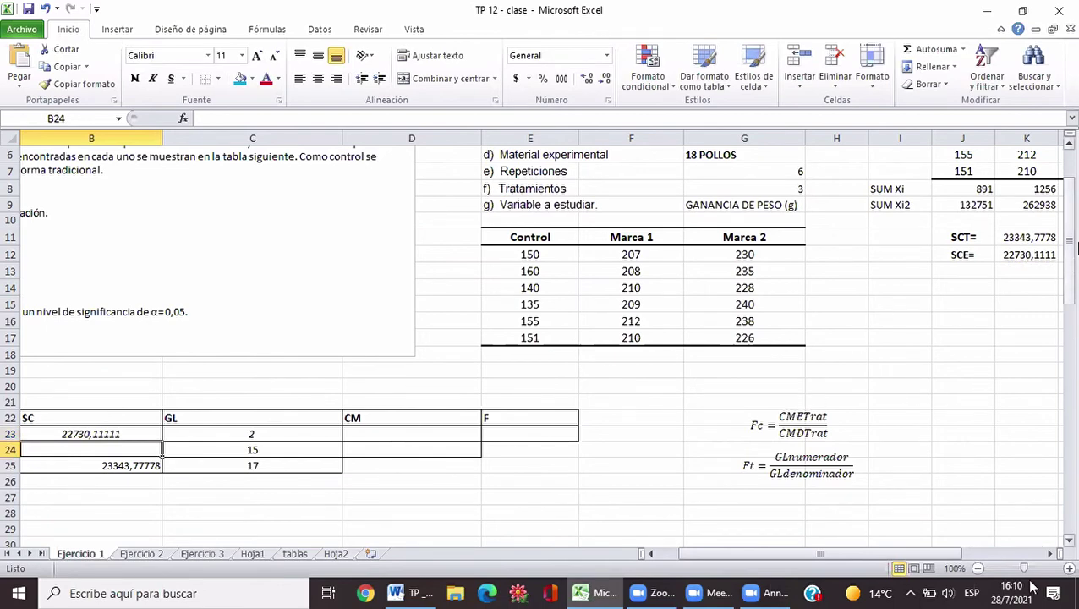
Examine the SCE formula in K12, the SC entries of the variance table and the SUM Xi total in M8
left_click_drag(954, 560, 980, 561)
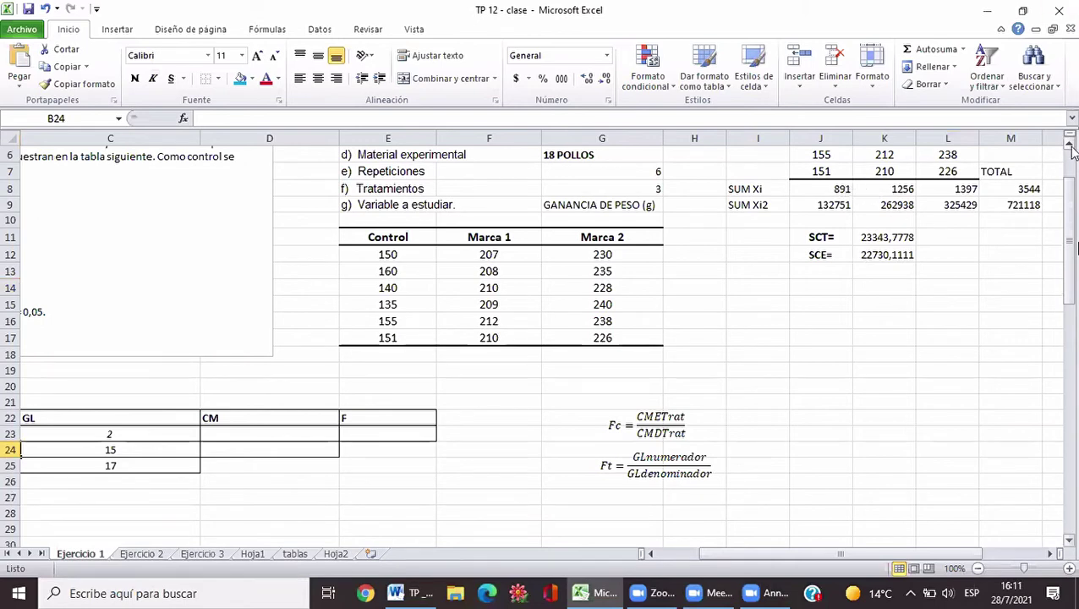
scroll(1072, 151, "up", 2)
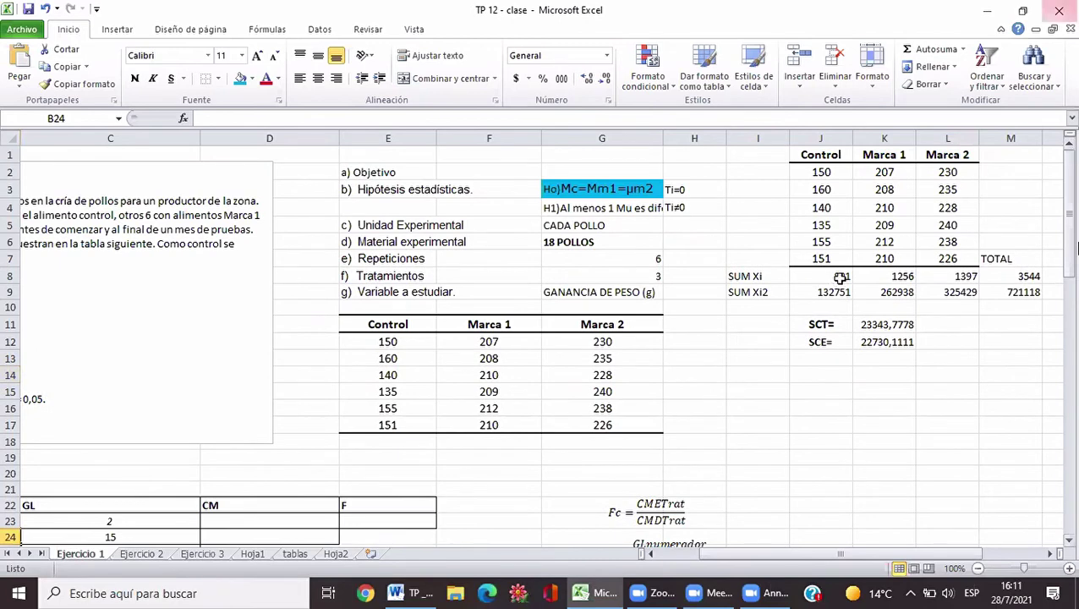
left_click(892, 342)
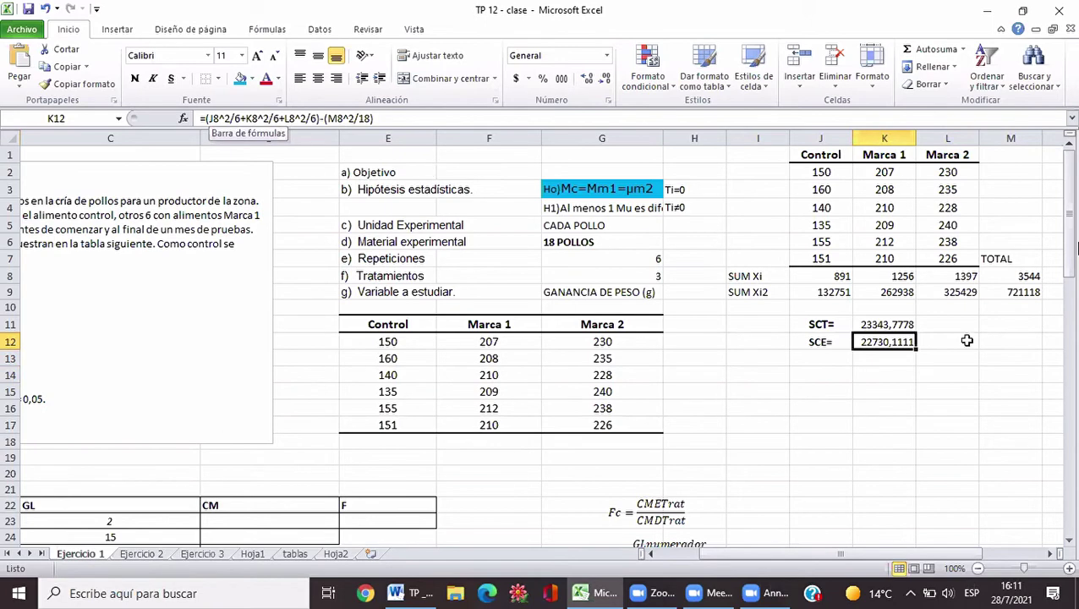
left_click(656, 558)
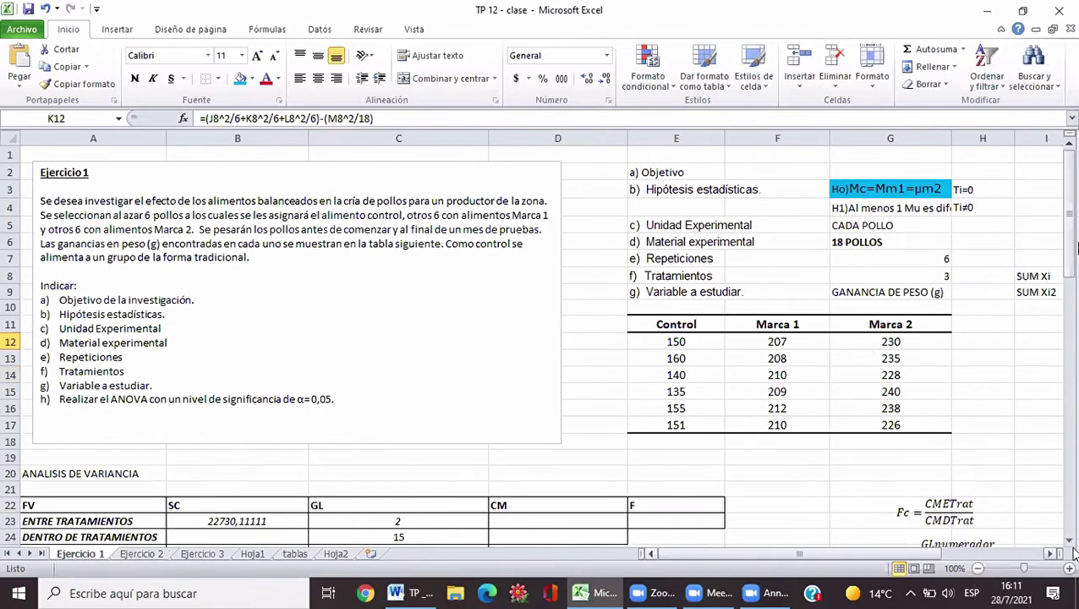
scroll(300, 482, "down", 1)
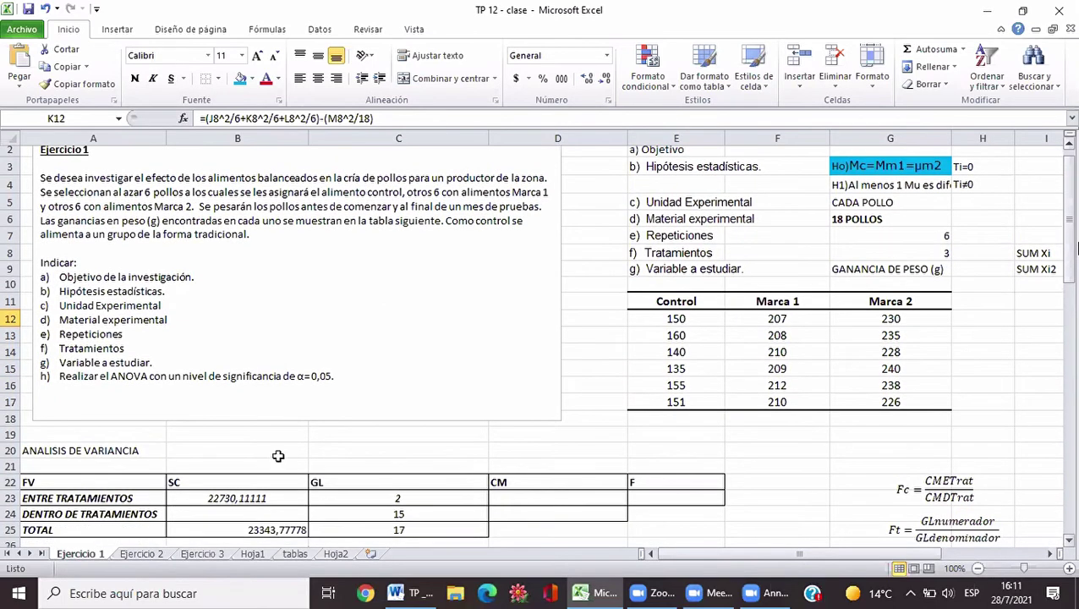
scroll(276, 448, "down", 2)
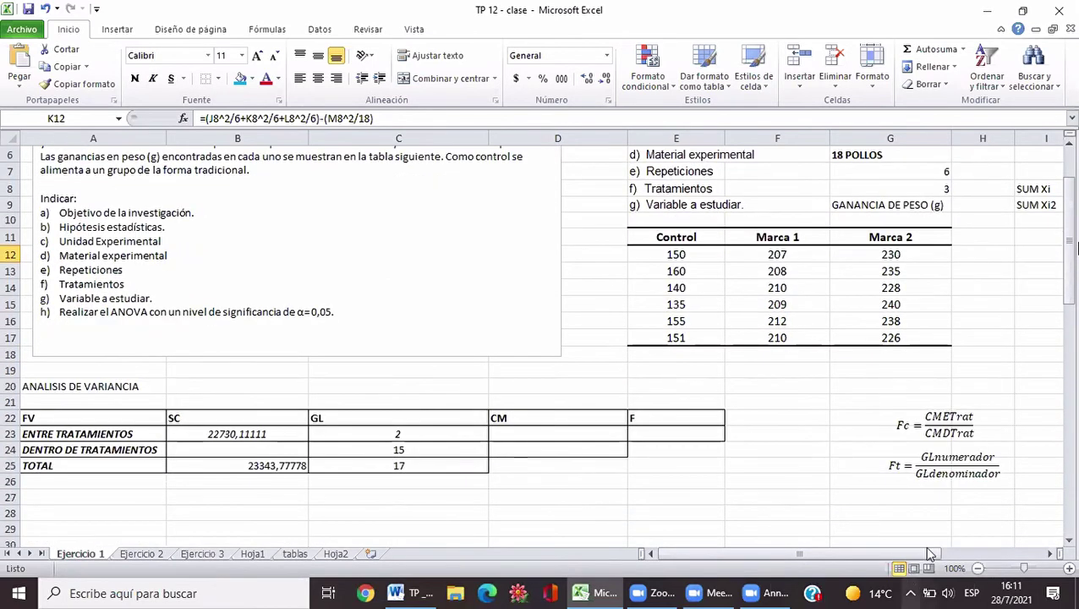
scroll(930, 549, "right", 1)
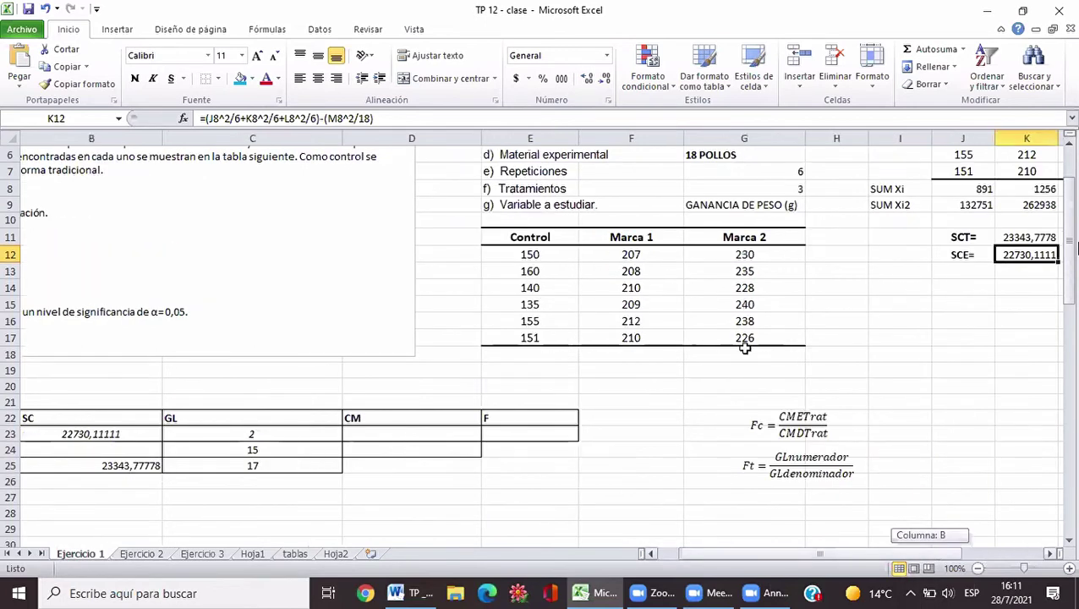
scroll(741, 139, "right", 4)
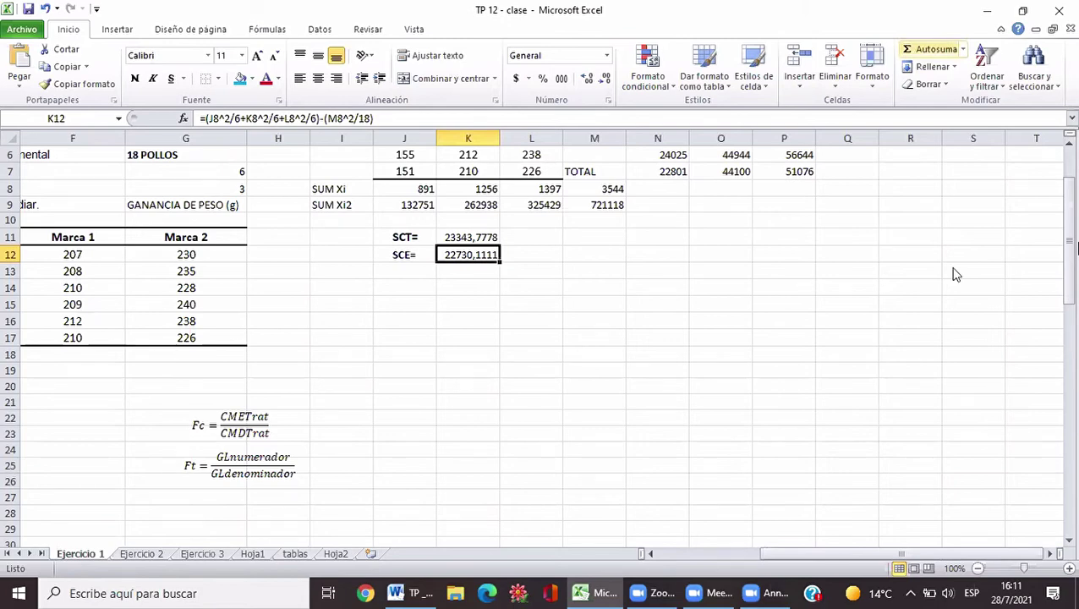
left_click(610, 188)
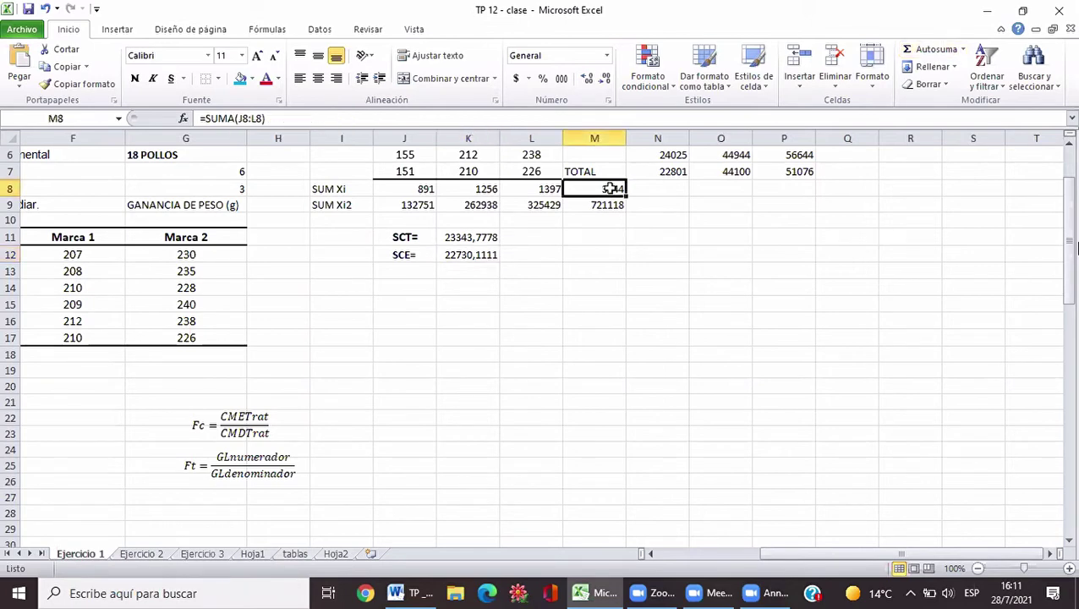
double_click(609, 189)
left_click(597, 246)
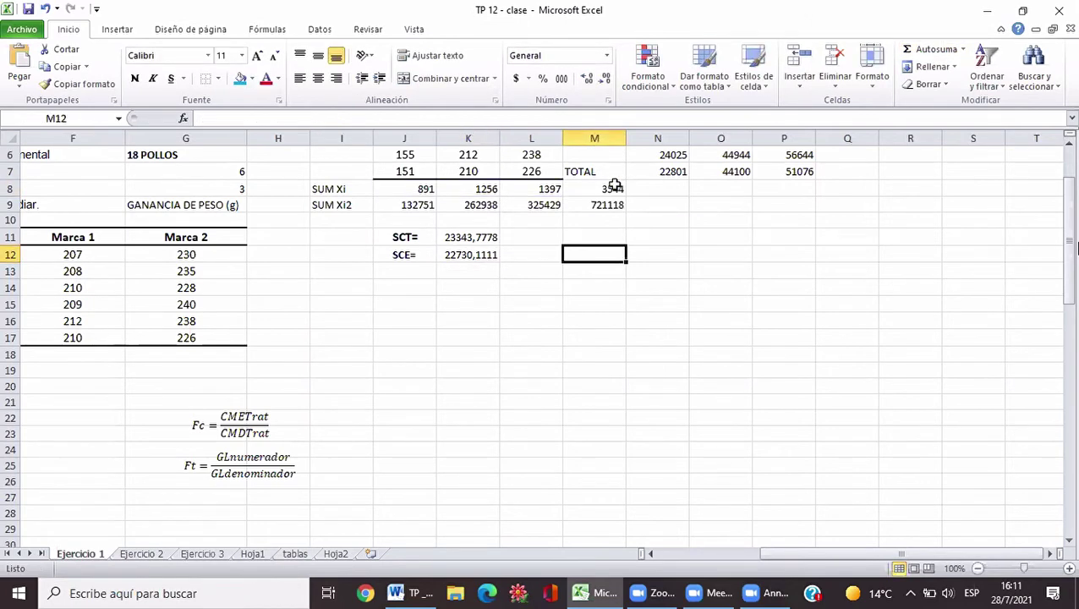
Check the SUM Xi total in M8 and handwrite the correction term formula TC = (Σ Xi)²/N in red beside the SCE value
left_click(613, 186)
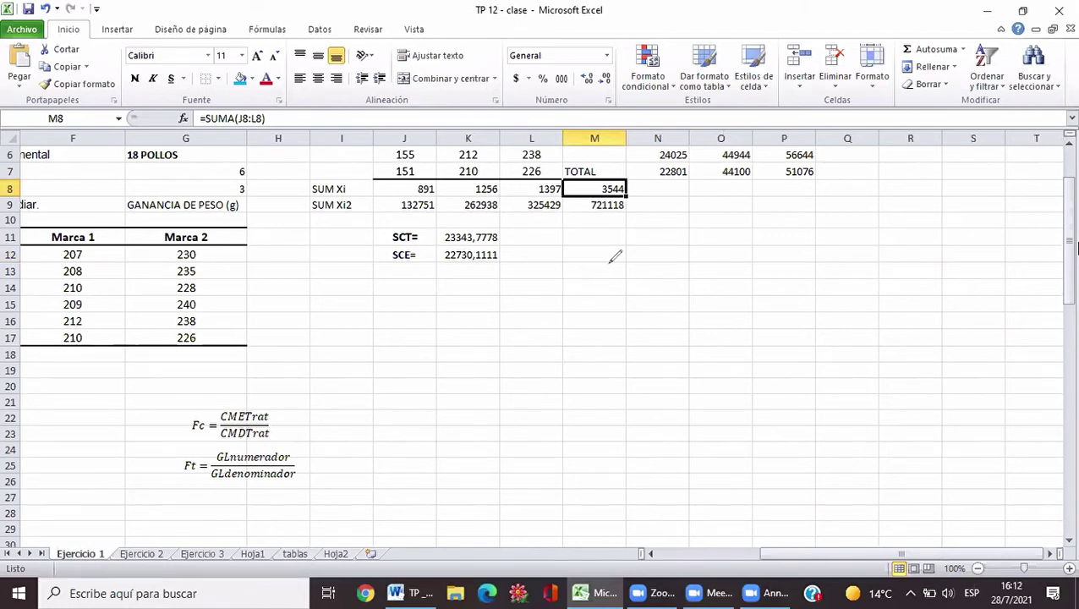
mouse_move(603, 262)
left_mouse_down()
mouse_move(621, 263)
mouse_move(612, 275)
left_mouse_up()
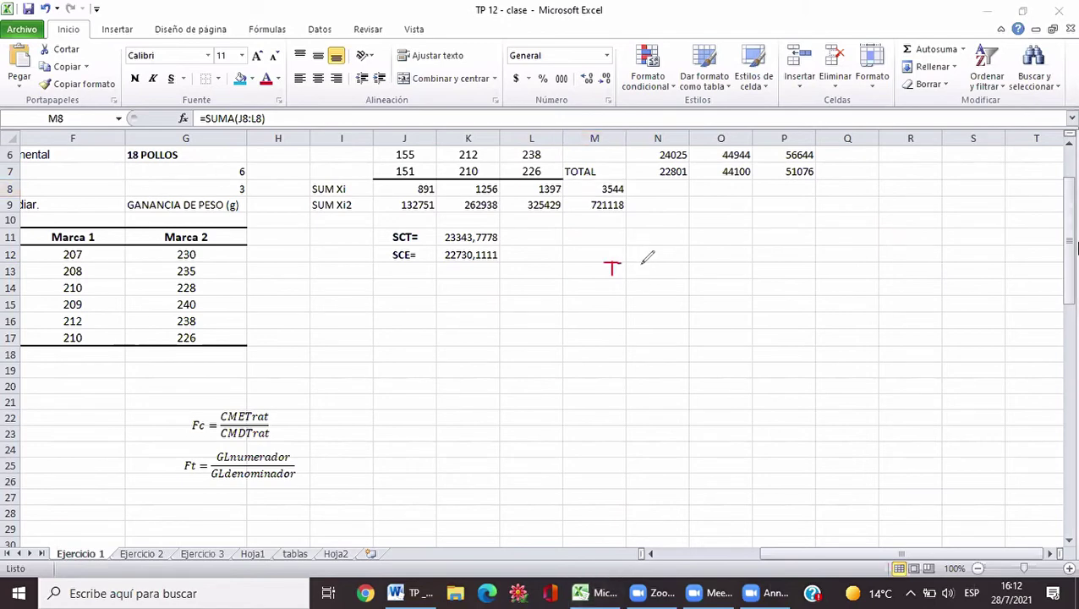
mouse_move(636, 262)
left_mouse_down()
mouse_move(631, 278)
mouse_move(660, 276)
left_mouse_up()
mouse_move(701, 259)
left_mouse_down()
mouse_move(692, 262)
mouse_move(702, 277)
mouse_move(715, 274)
left_mouse_up()
mouse_move(734, 263)
left_mouse_down()
mouse_move(684, 257)
mouse_move(682, 282)
left_mouse_up()
left_click(746, 272)
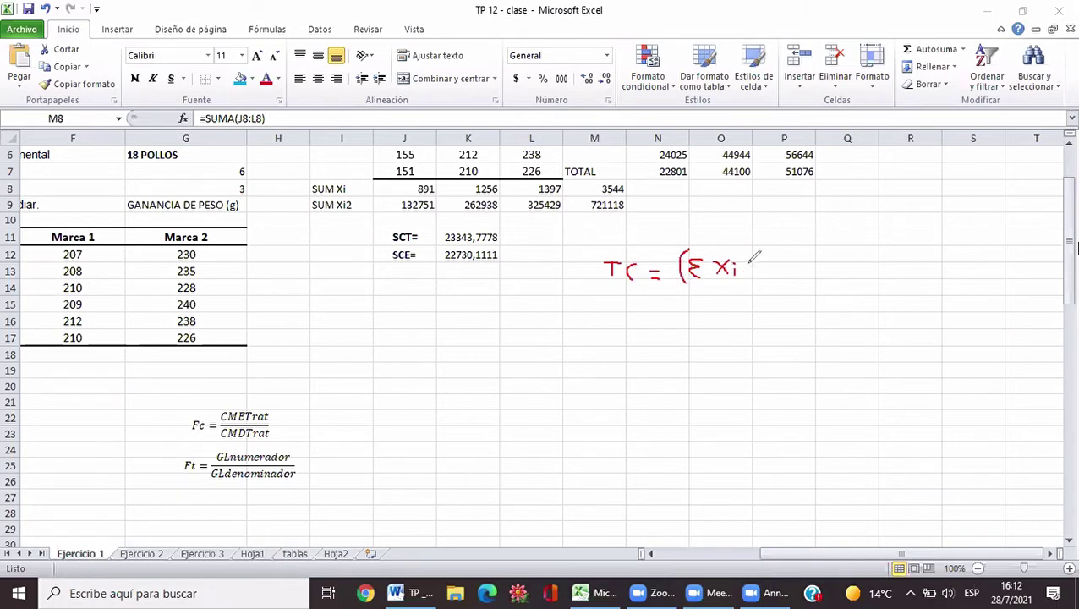
mouse_move(744, 248)
left_mouse_down()
mouse_move(747, 276)
mouse_move(759, 250)
mouse_move(760, 278)
mouse_move(733, 280)
mouse_move(716, 306)
mouse_move(734, 293)
left_mouse_up()
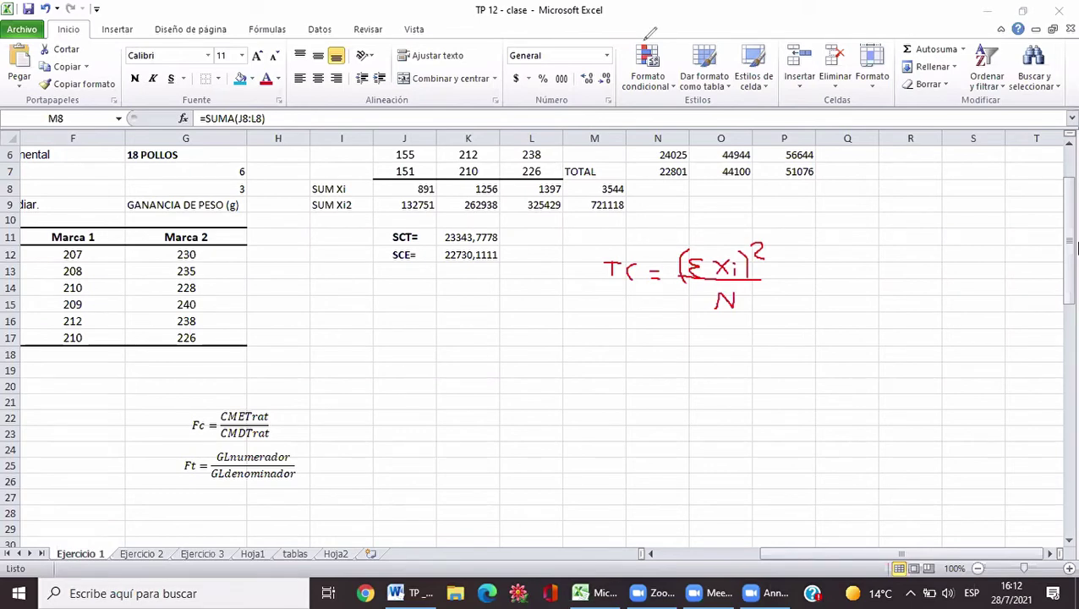
Calculate the DENTRO DE TRATAMIENTOS sum of squares in B24 as =B25-B23, and right-align the ENTRE TRATAMIENTOS value in B23
left_click(651, 553)
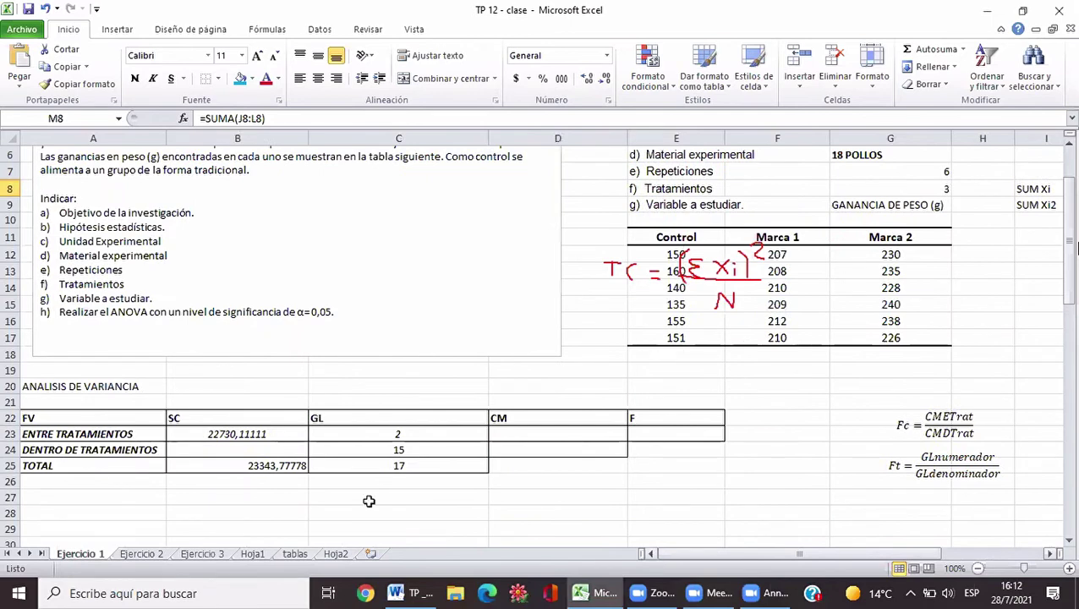
left_click(355, 467)
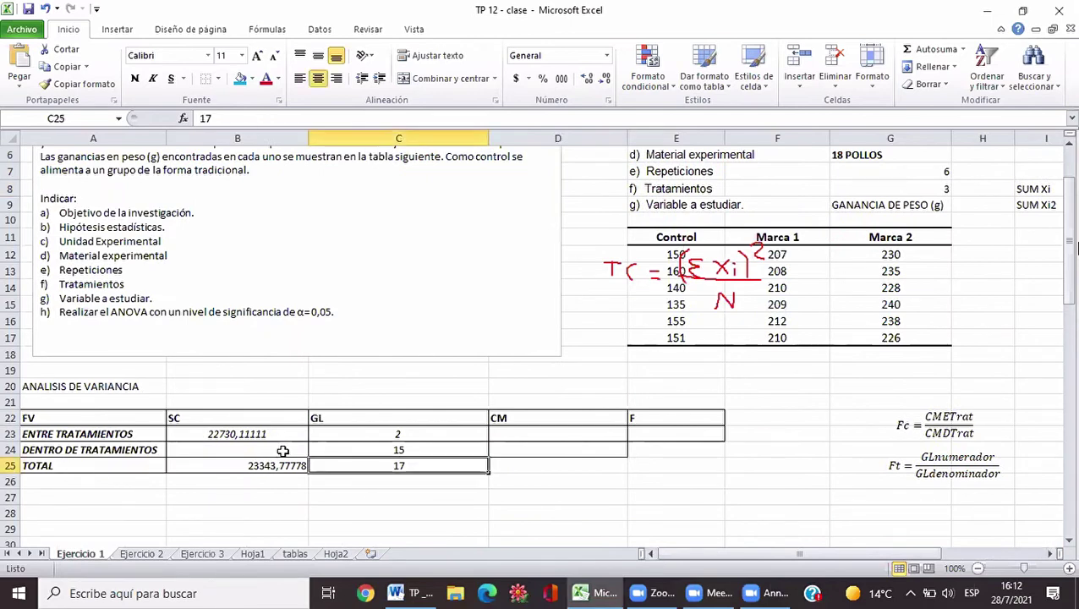
left_click(284, 451)
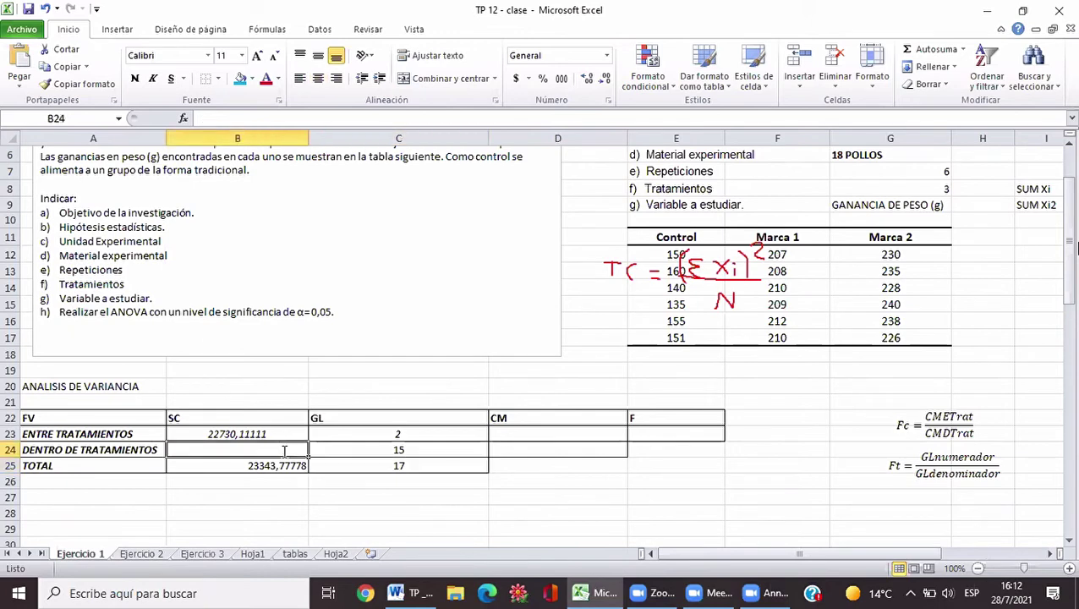
type("=")
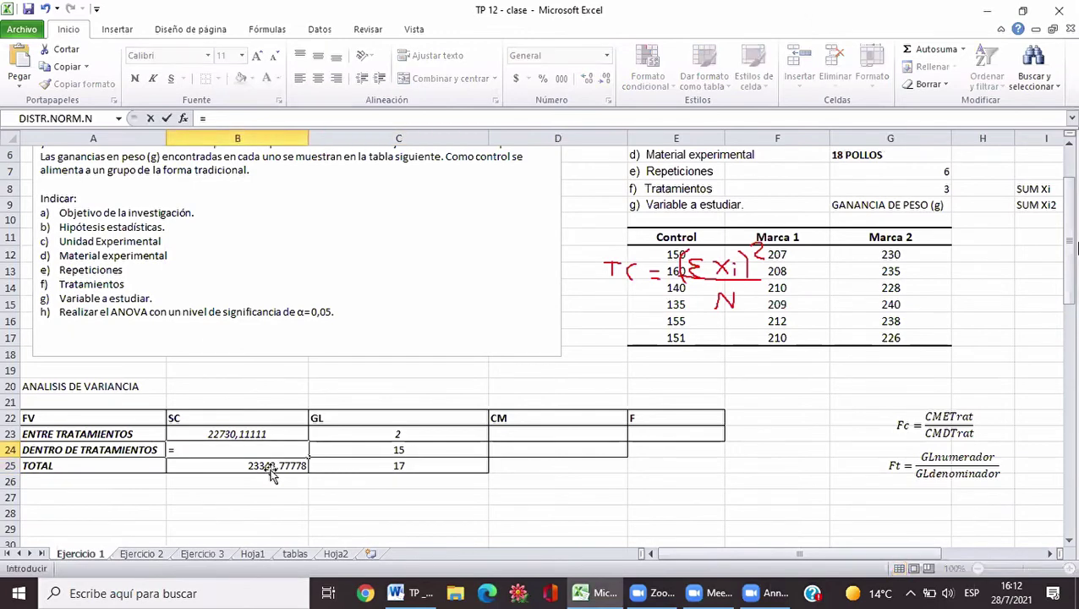
left_click(272, 474)
type("-")
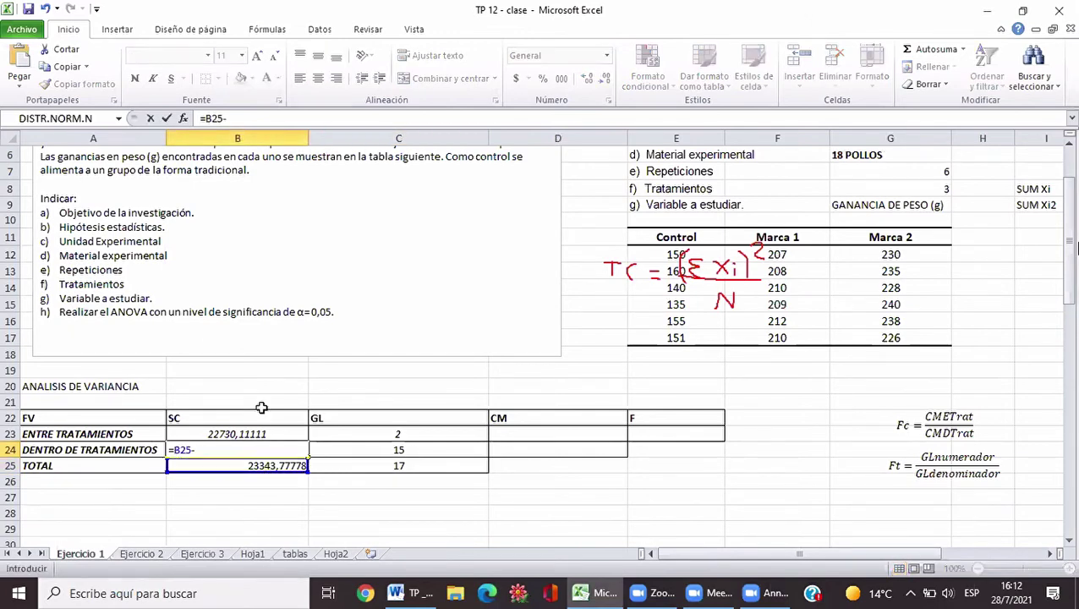
left_click(256, 434)
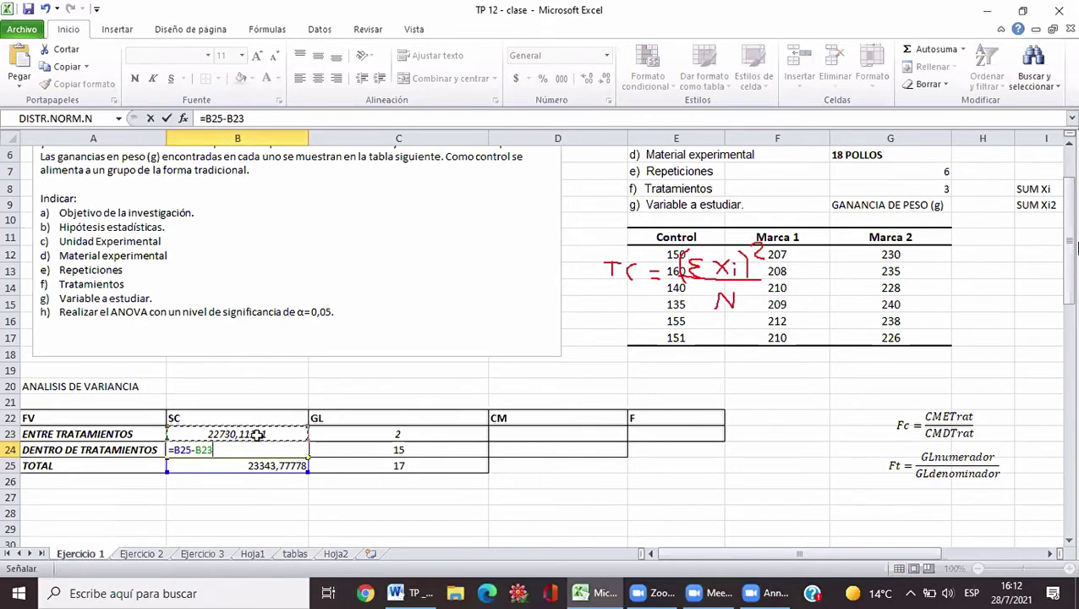
key("Return")
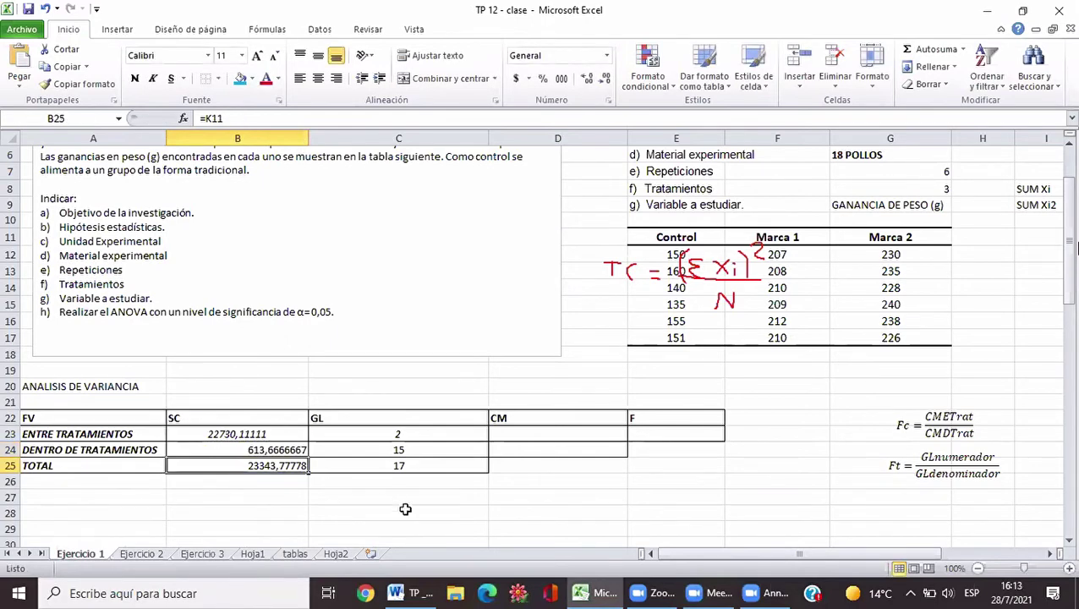
left_click(255, 434)
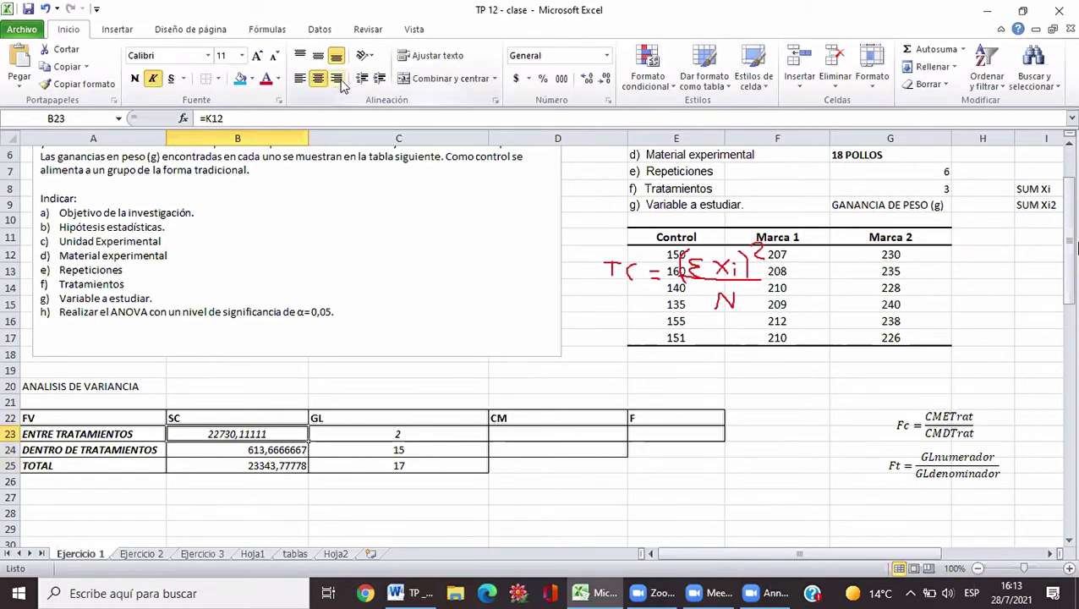
left_click(338, 80)
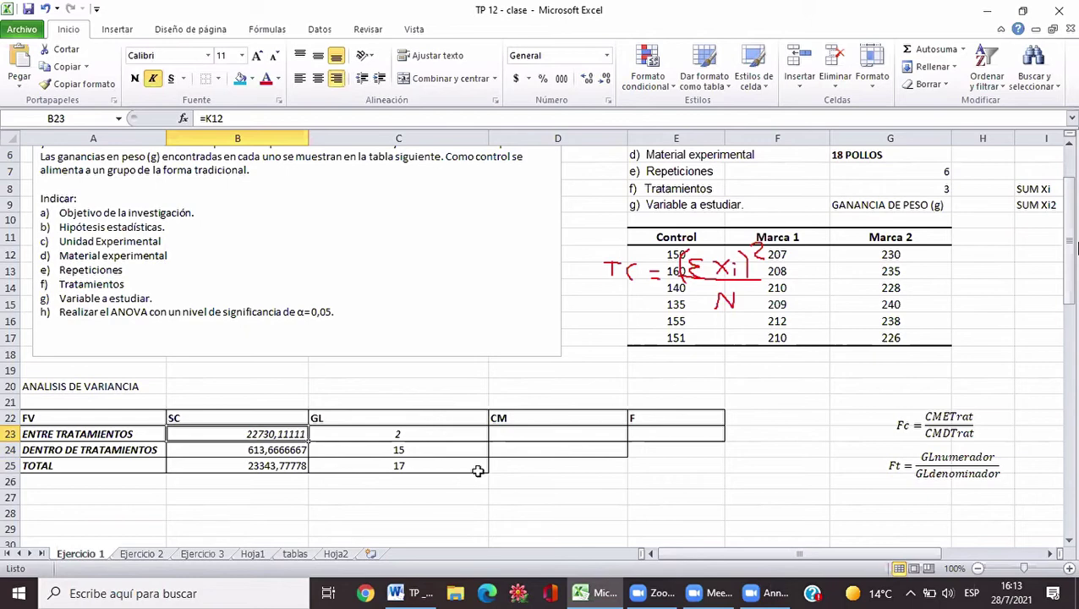
Calculate the ENTRE TRATAMIENTOS mean square in the CM column, cell D23, as =B23/C23
left_click(541, 435)
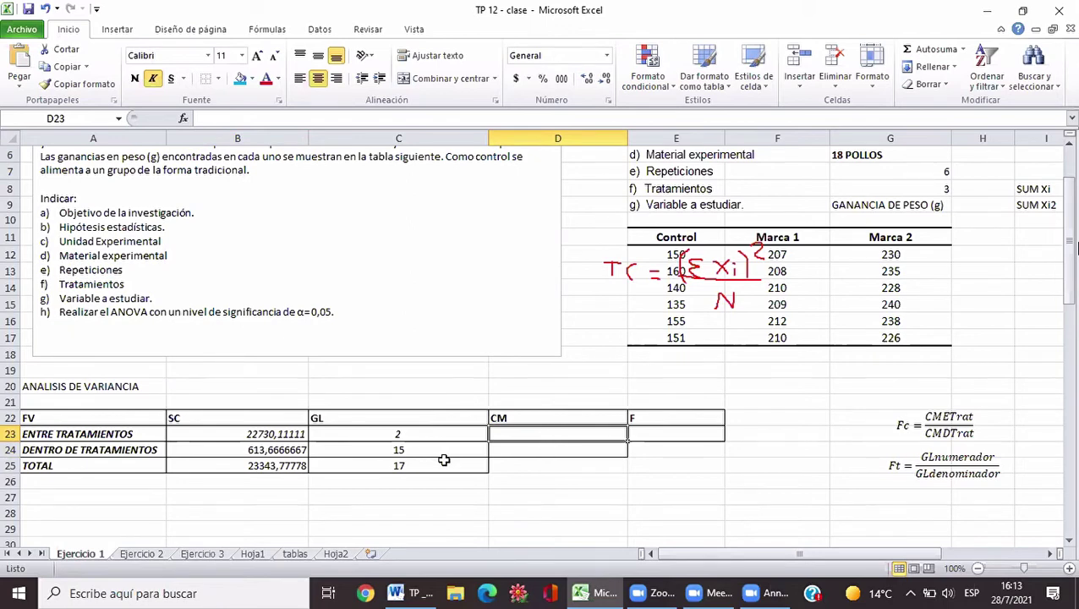
type("=")
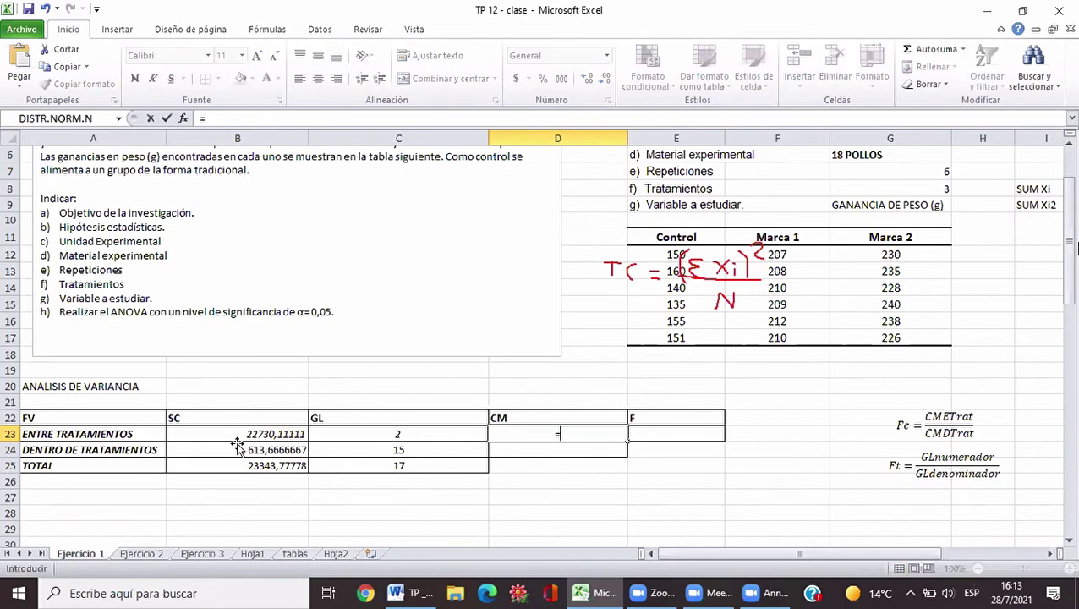
left_click(240, 446)
left_click(241, 434)
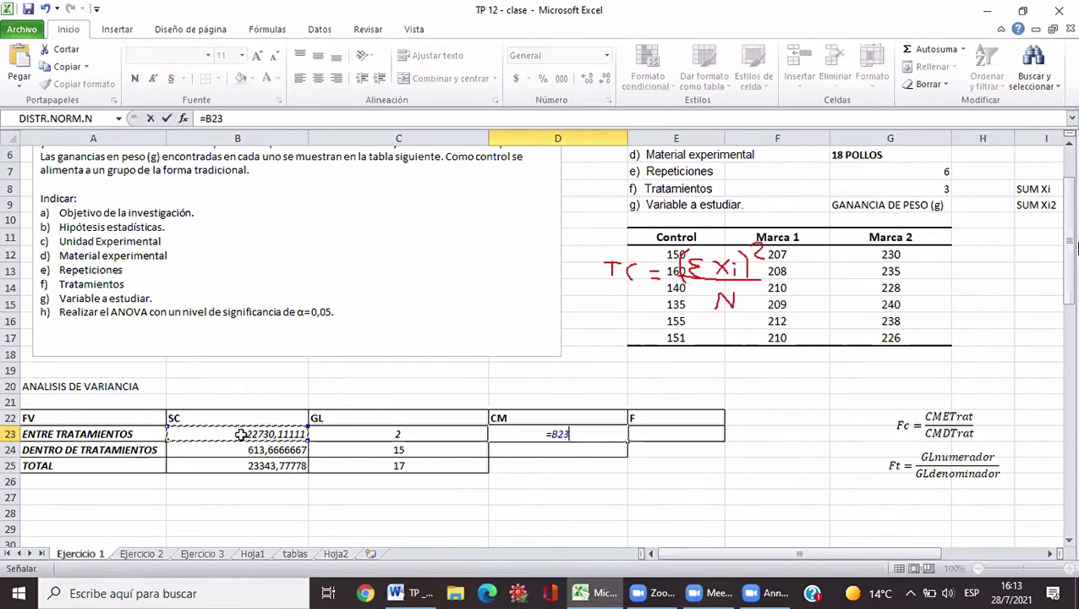
type("/")
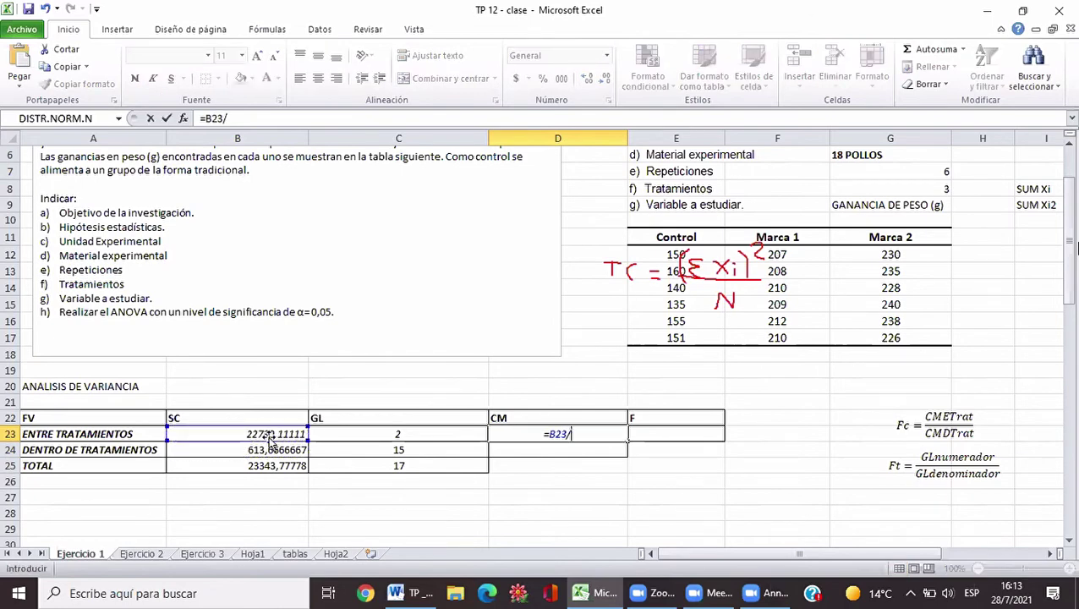
left_click(370, 435)
key("Return")
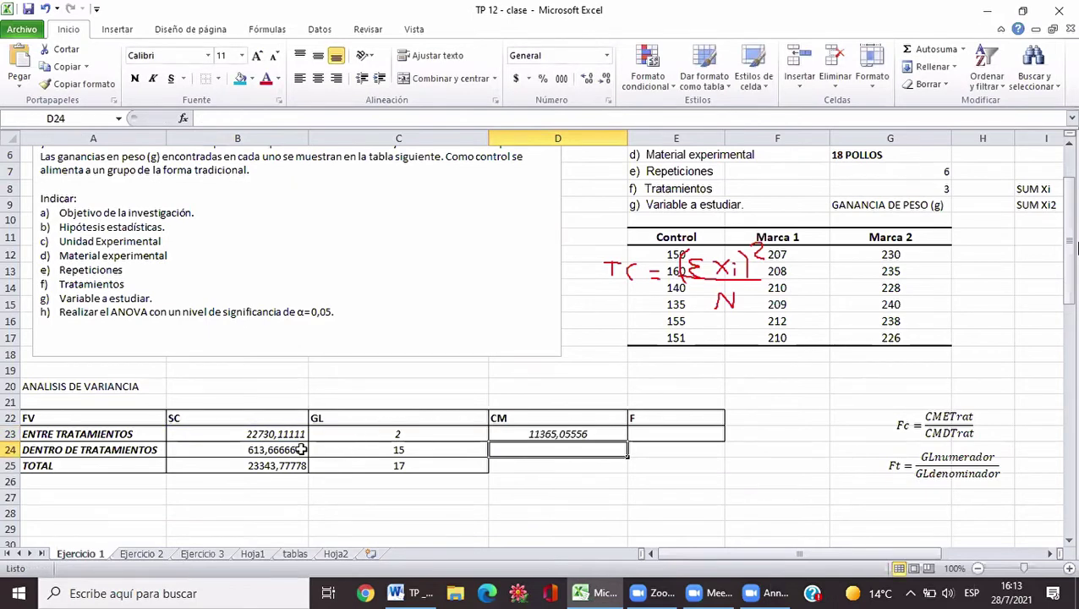
Calculate the DENTRO DE TRATAMIENTOS mean square in D24 as =B24/C24, and right-align the mean square in D23
type("=")
left_click(236, 451)
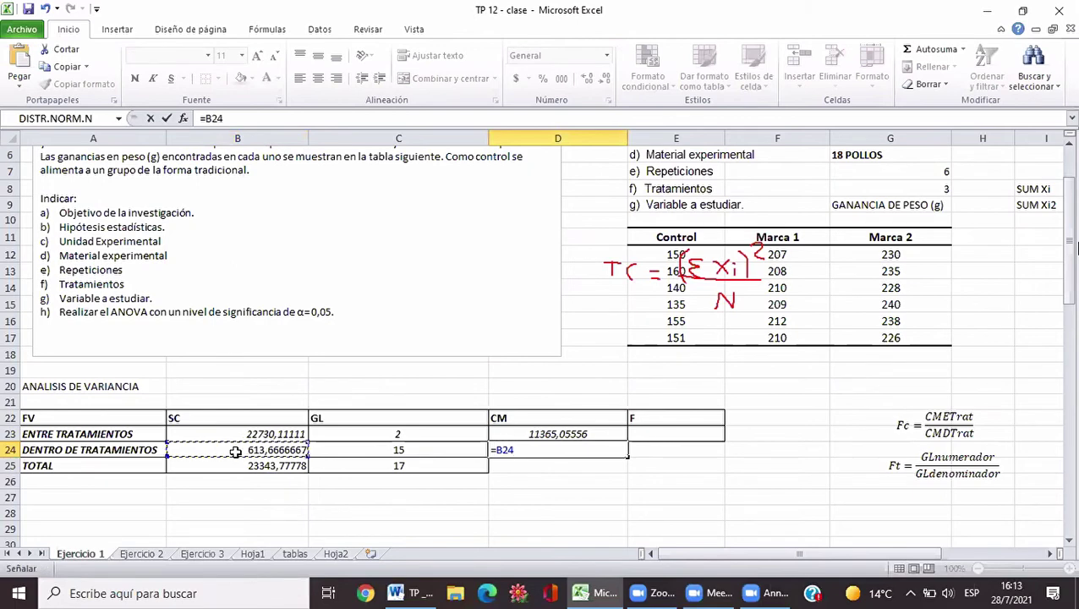
type("/")
left_click(377, 450)
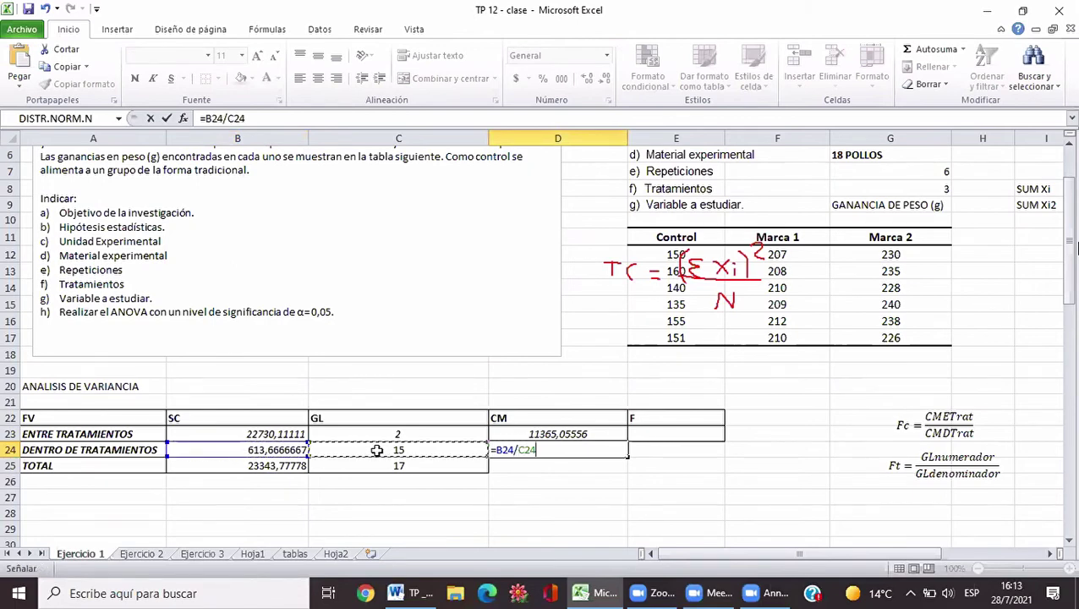
key("Return")
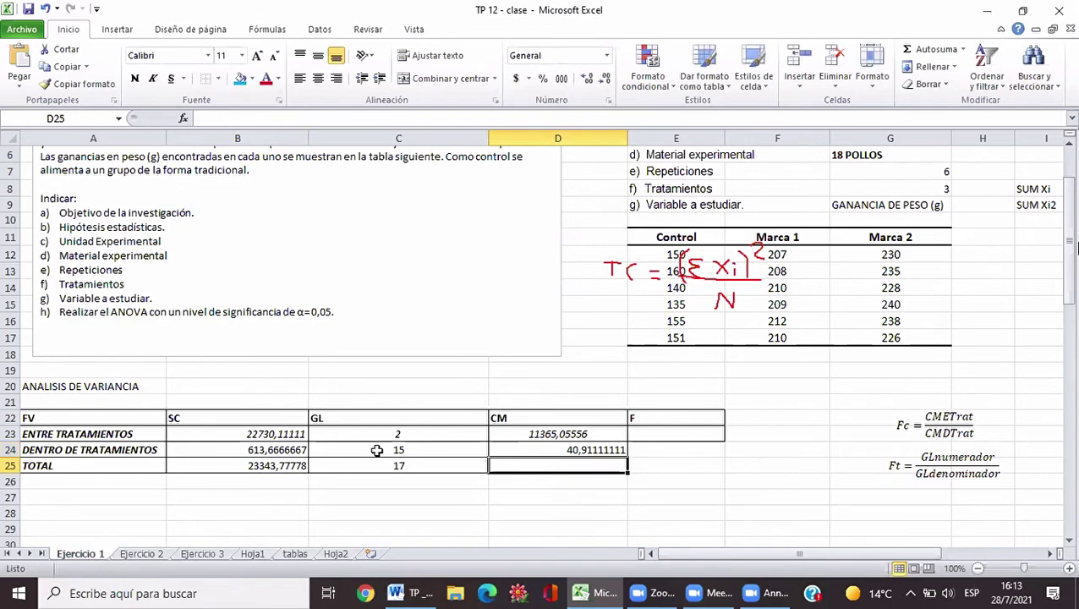
left_click(592, 435)
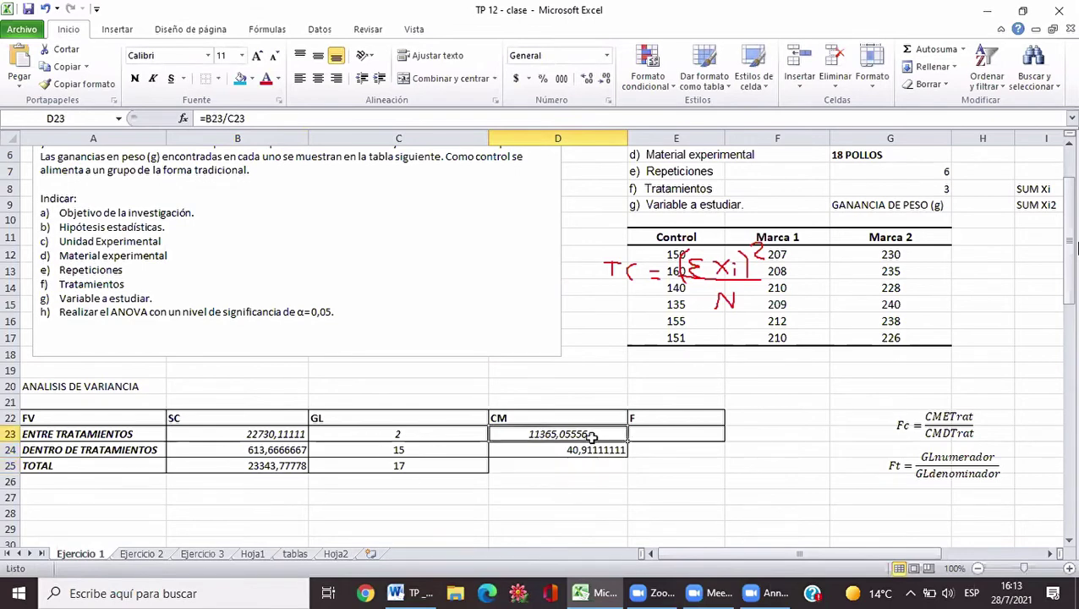
left_click(335, 78)
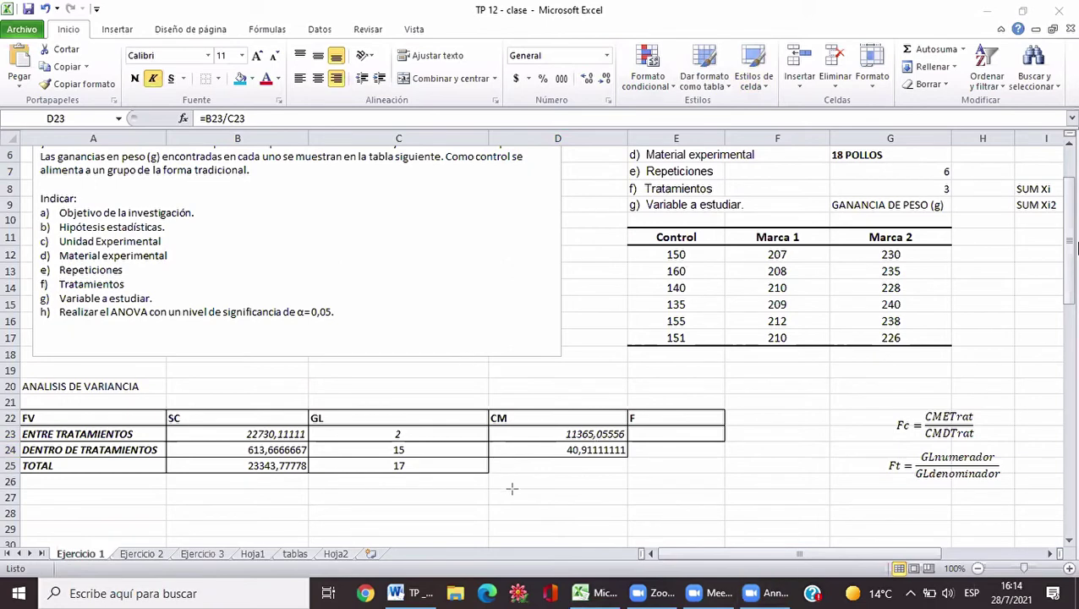
Draw a red horizontal segment below the CM column, with braces above splitting it into two halves and unequal long and short portions marked underneath
left_click_drag(512, 489, 734, 489)
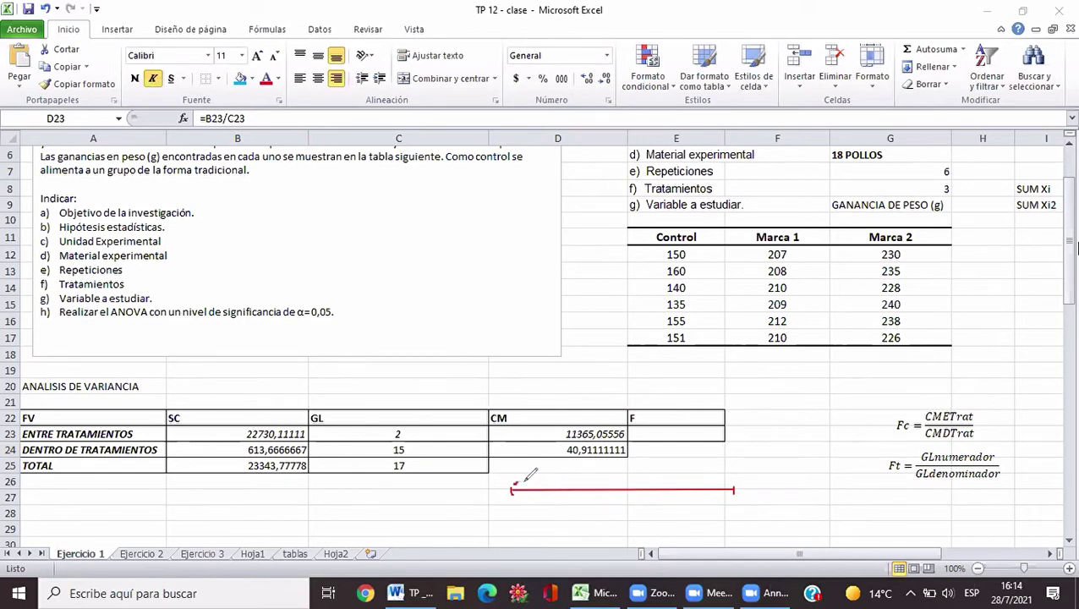
mouse_move(518, 482)
left_mouse_down()
mouse_move(570, 474)
mouse_move(623, 487)
mouse_move(734, 484)
left_mouse_up()
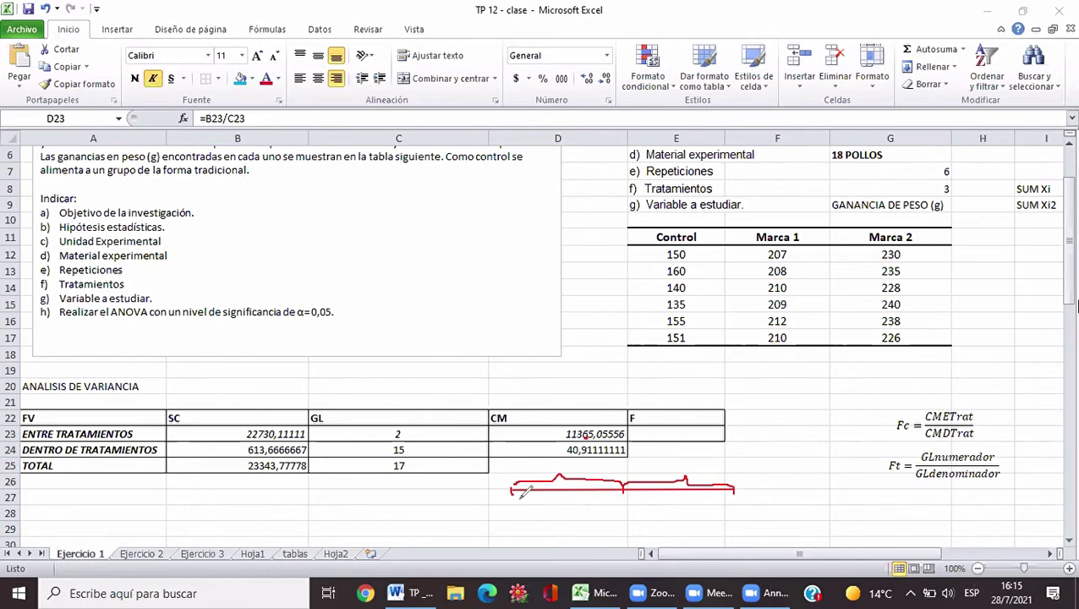
left_click_drag(514, 499, 700, 501)
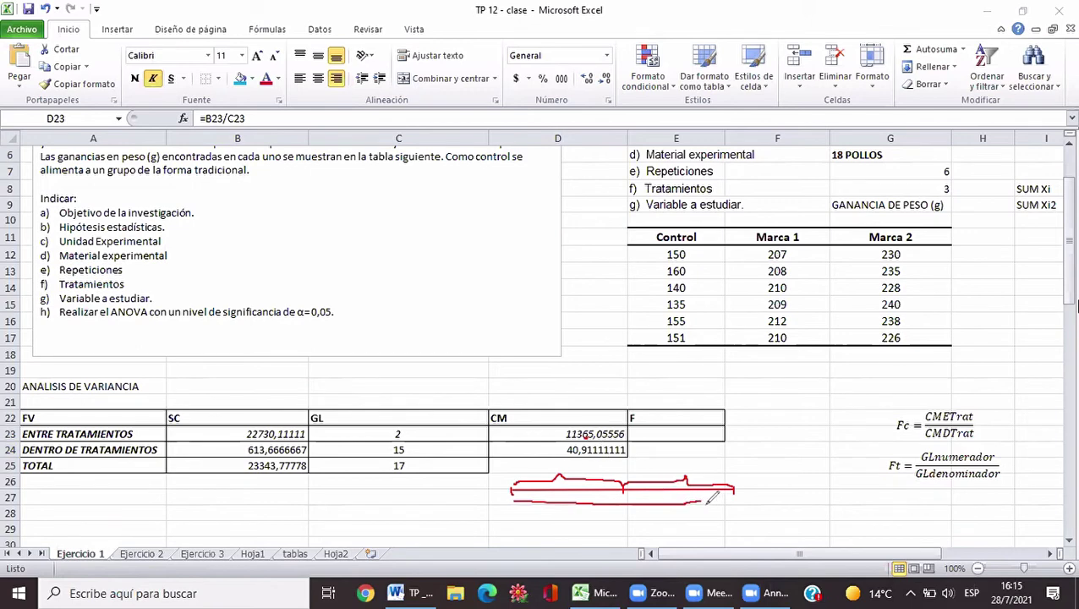
left_click_drag(705, 505, 737, 501)
Erase the red segment and brace annotations below the variance table
left_click(600, 479)
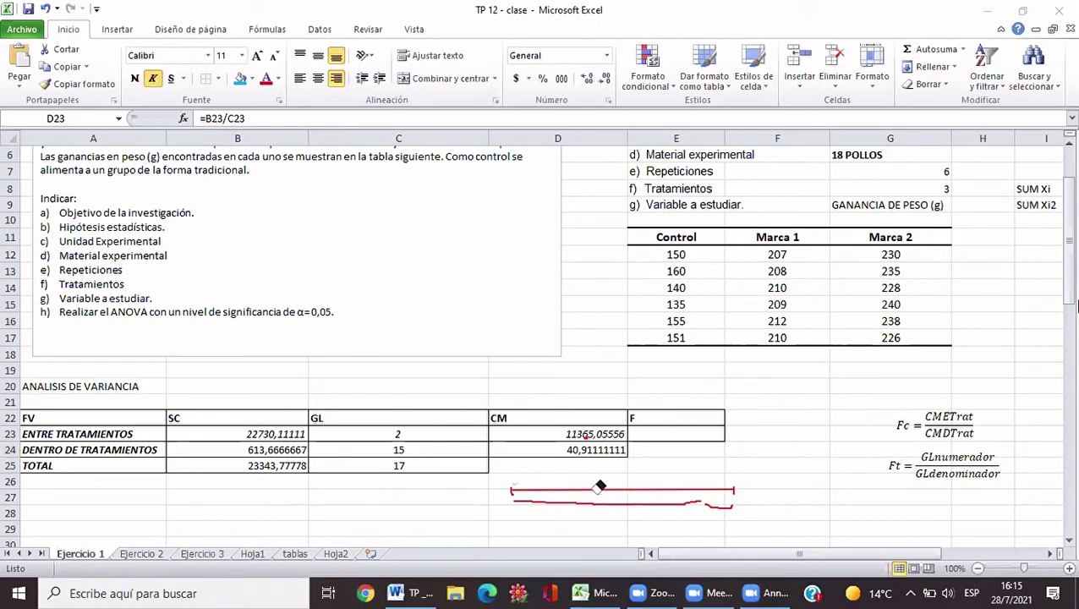
left_click(601, 488)
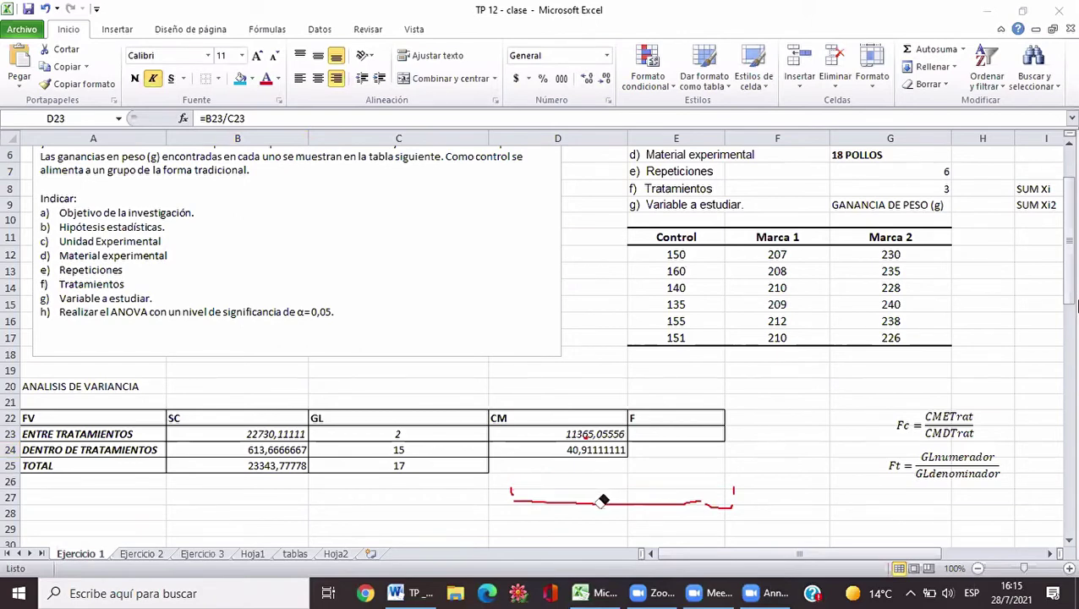
left_click(601, 501)
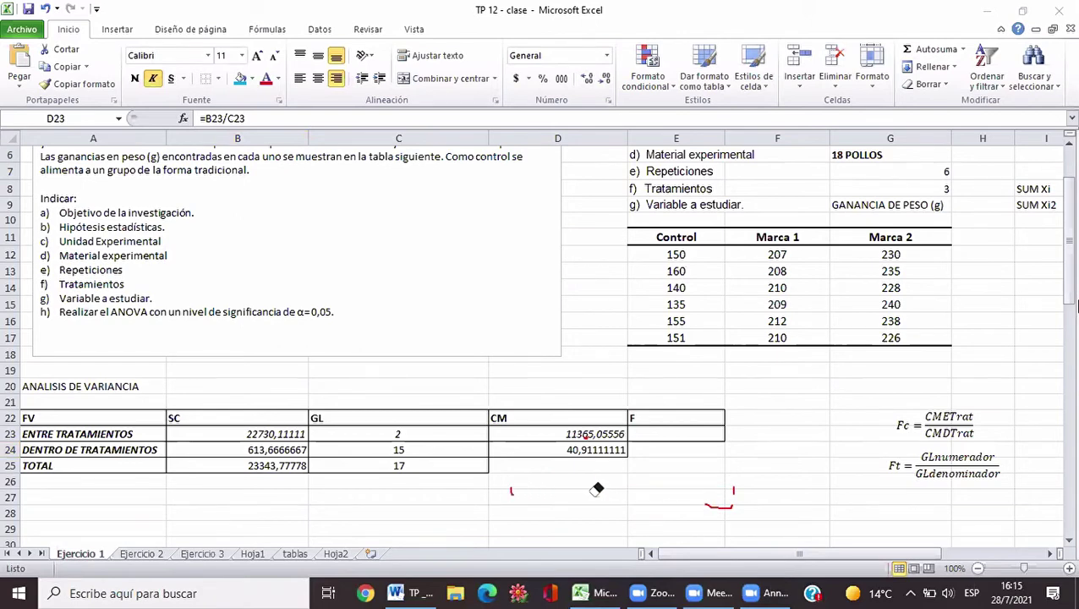
left_click(512, 489)
left_click(719, 504)
left_click(738, 487)
Calculate the F statistic for ENTRE TRATAMIENTOS in E23 as =D23/D24
left_click(662, 437)
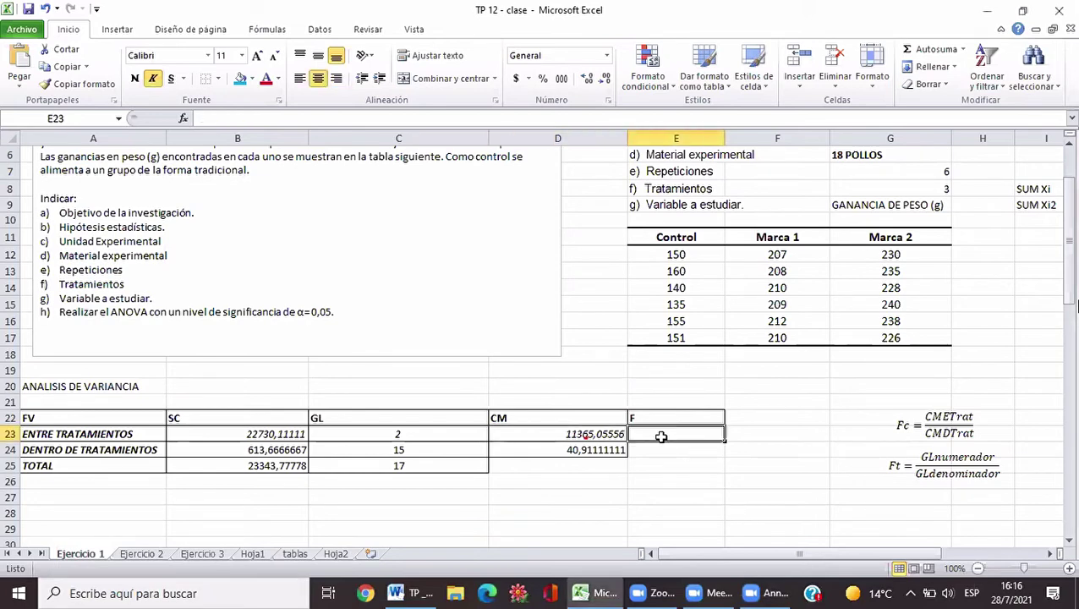
type("=")
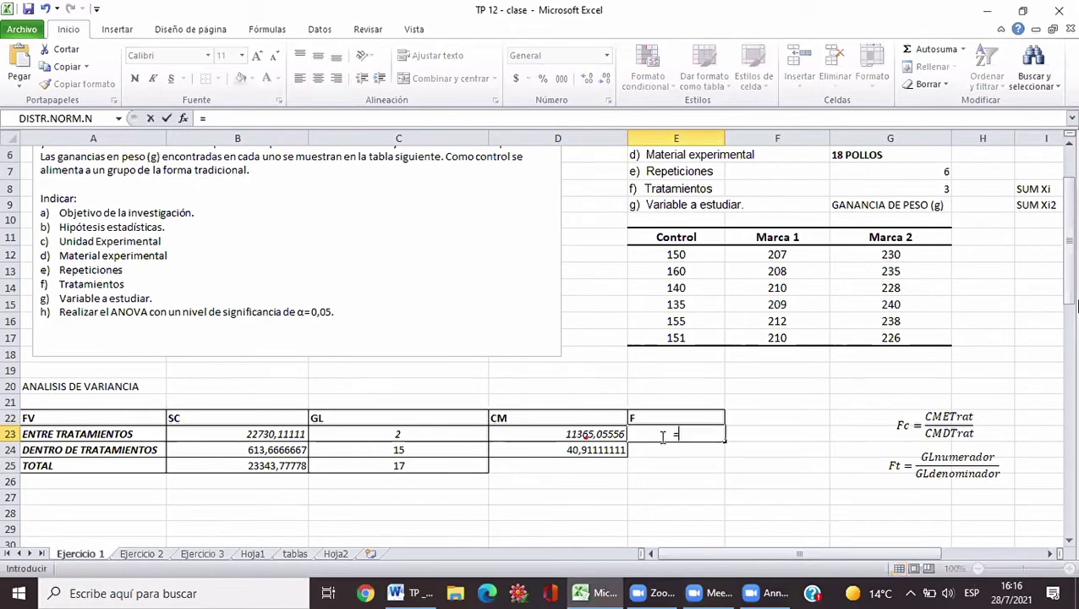
left_click(605, 433)
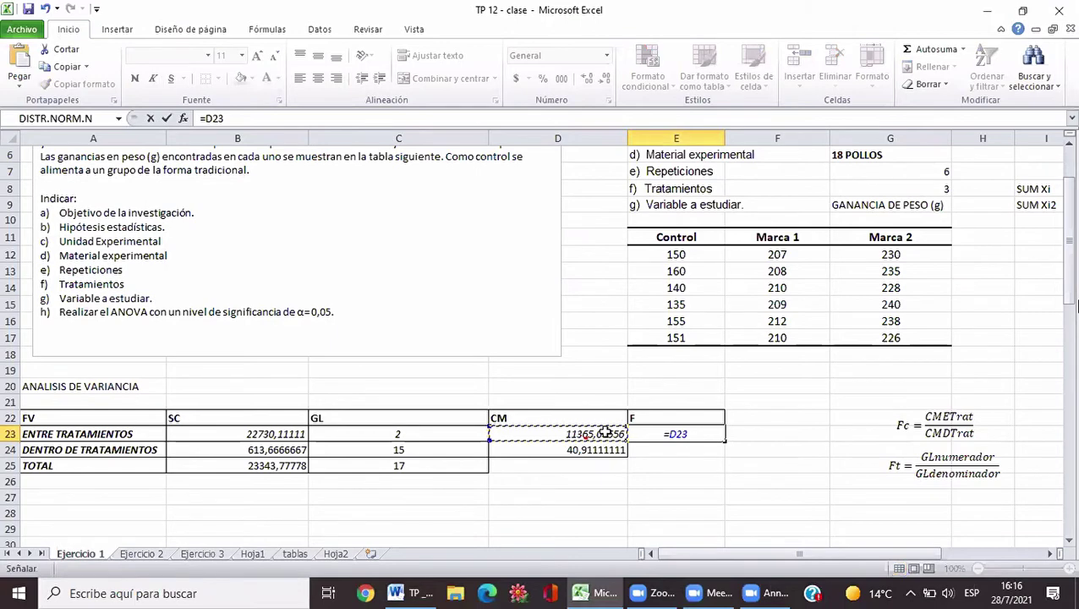
type("/")
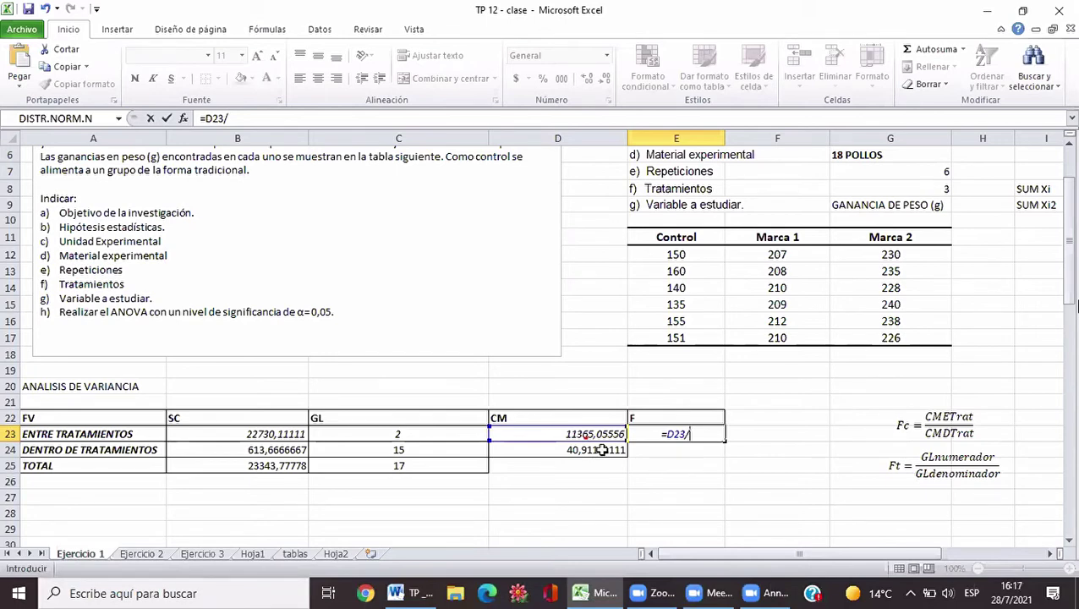
left_click(601, 450)
key("Return")
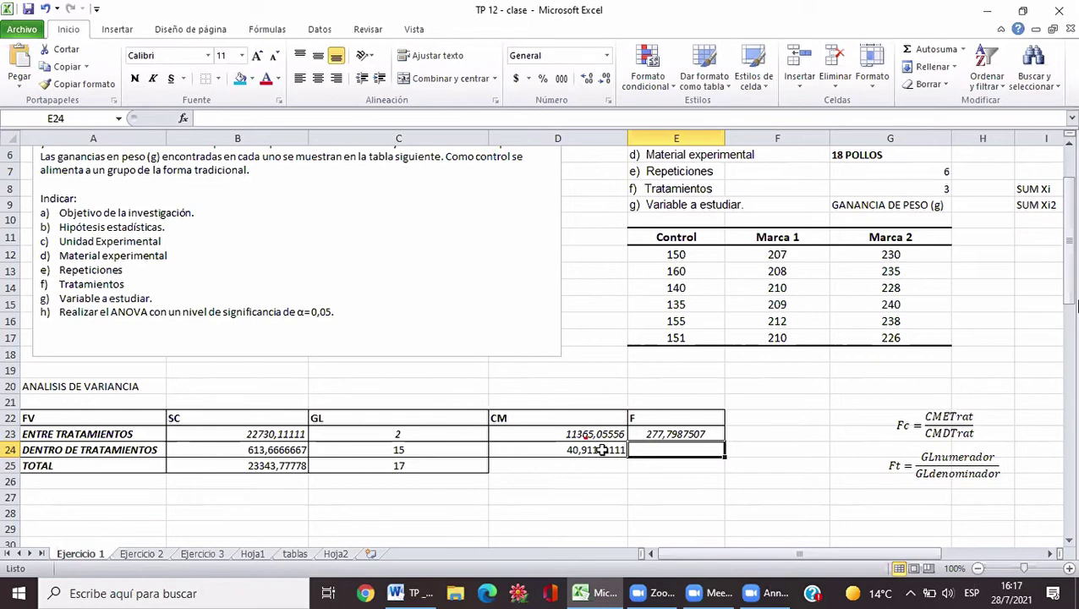
left_click(829, 488)
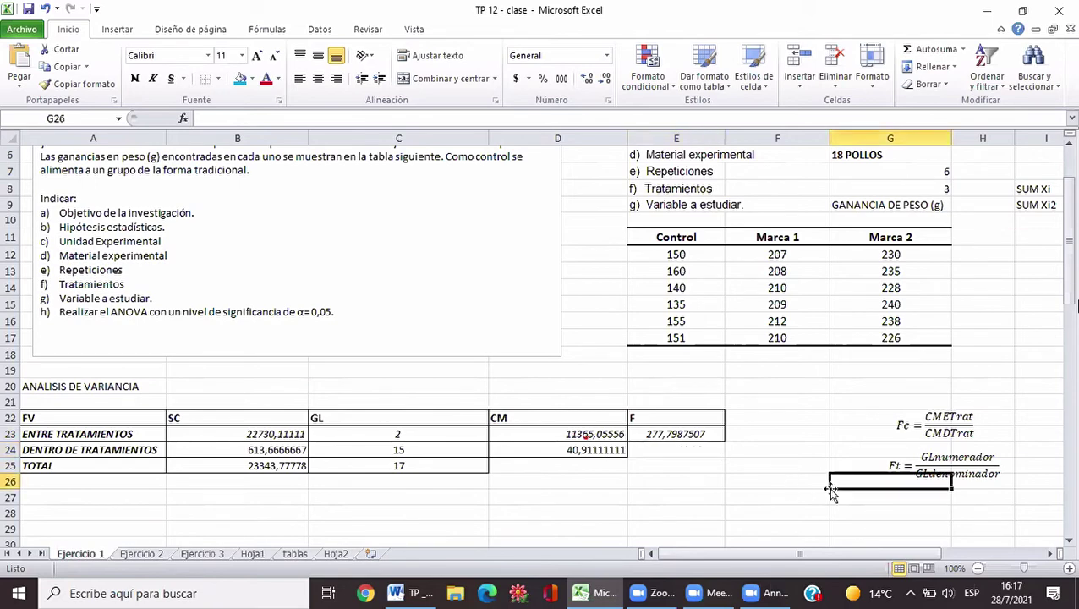
Fill the F header and F statistic cells, E22:E23, with light blue
left_click(638, 421)
left_click_drag(655, 434, 660, 438)
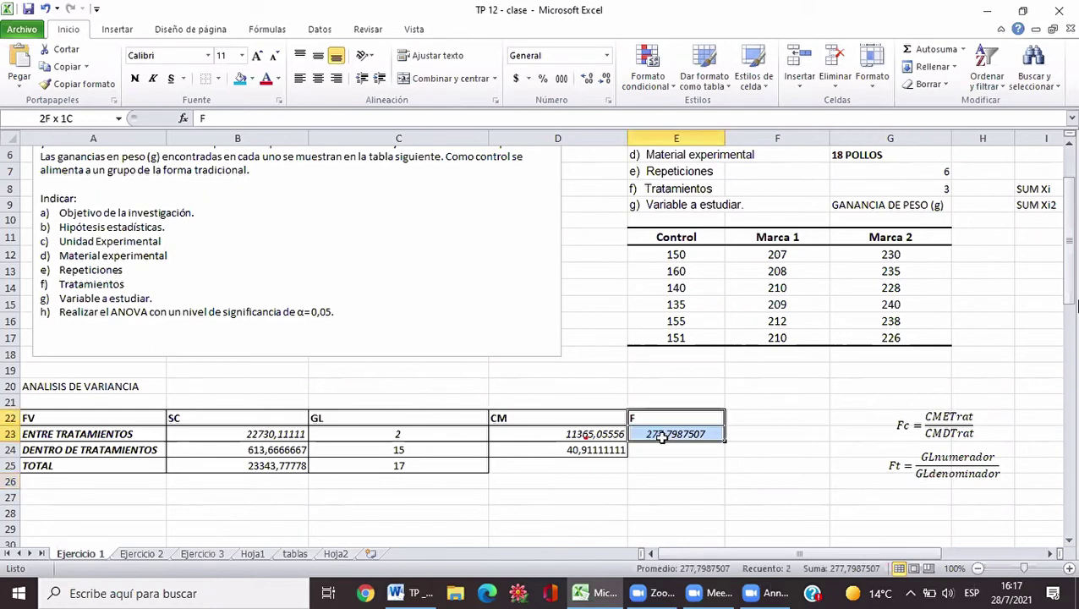
left_click(240, 79)
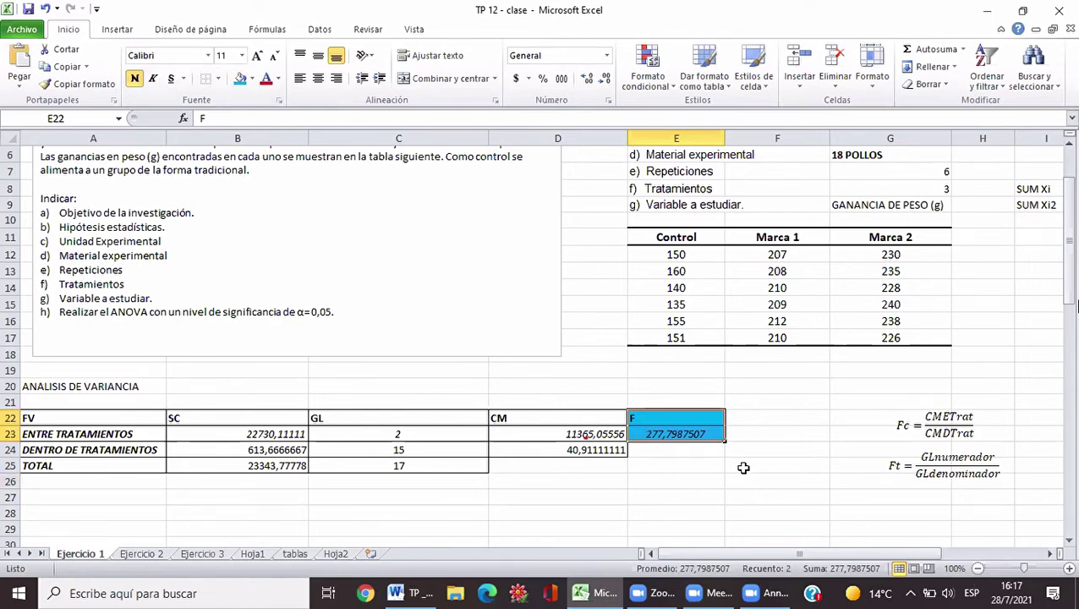
Enter the comparison notes "Fc Vs Ft" in E26 and "pvalor vs alfa" in E27
left_click(689, 483)
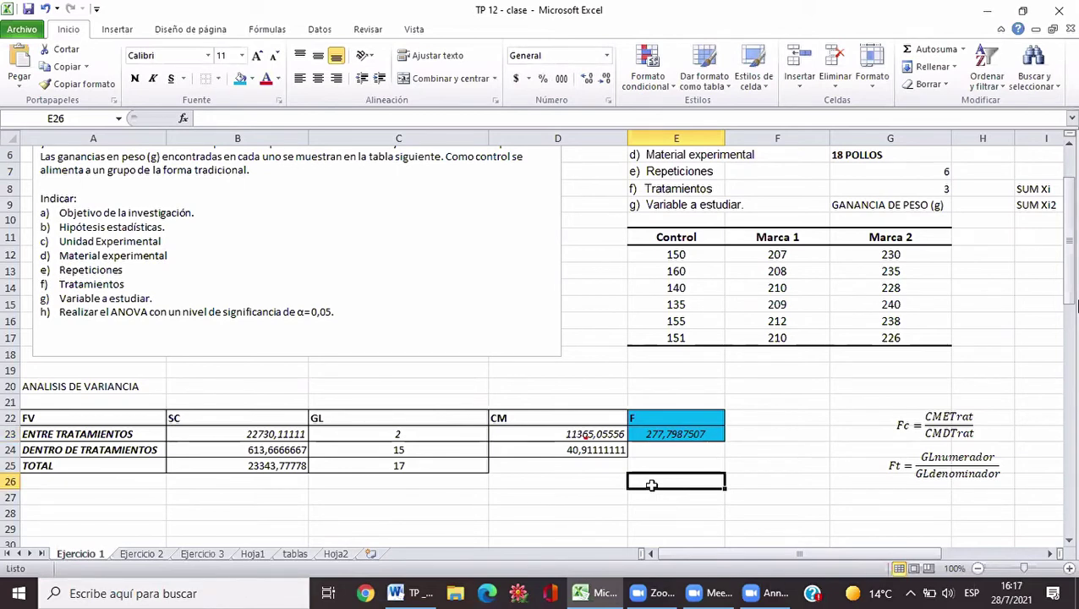
type("F")
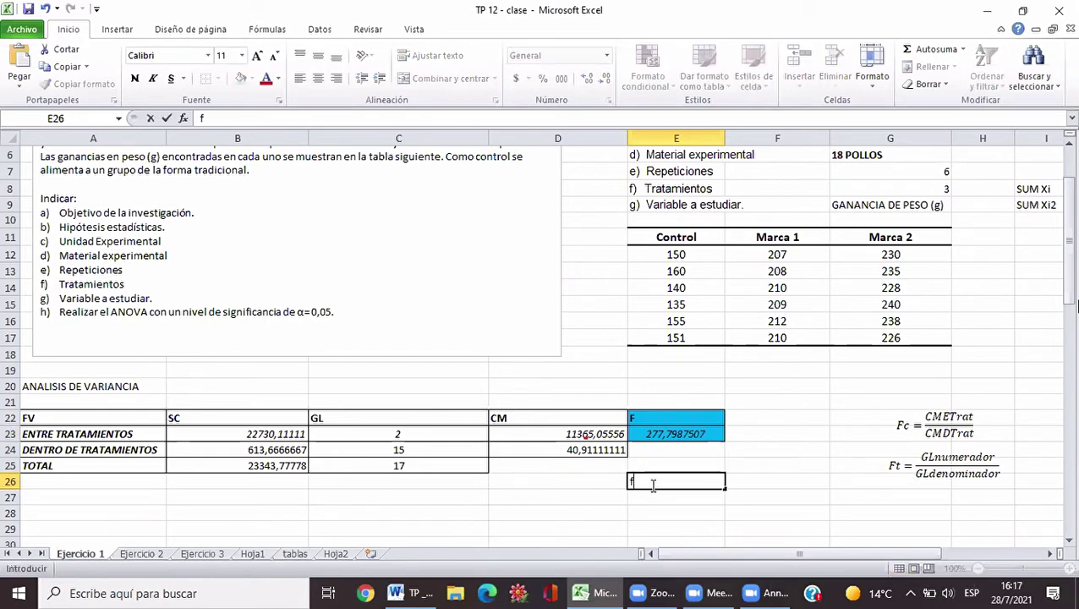
type("c")
type("Vs Ft")
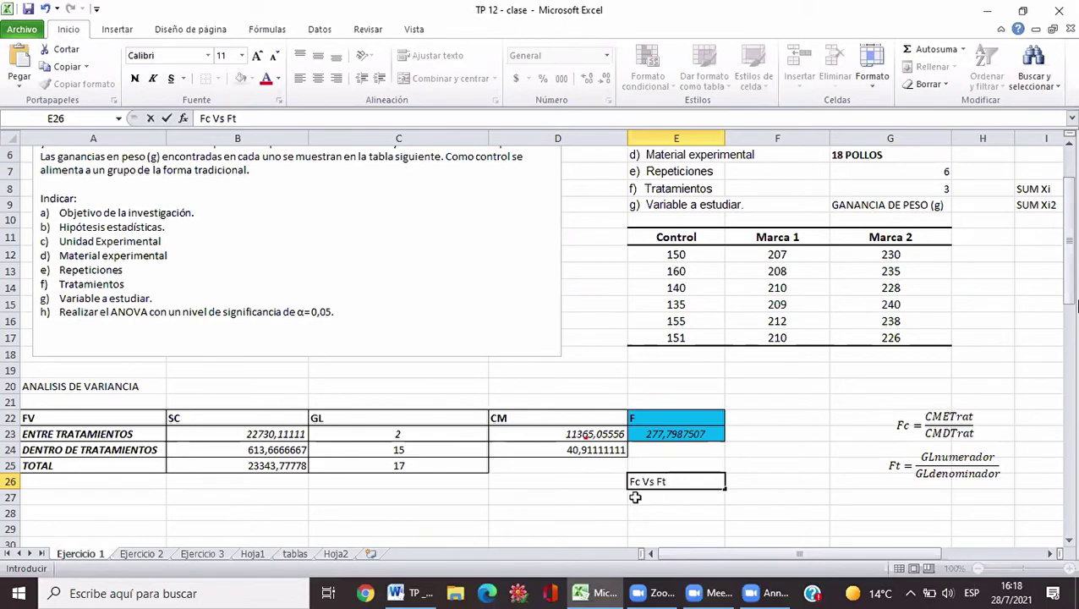
left_click(633, 498)
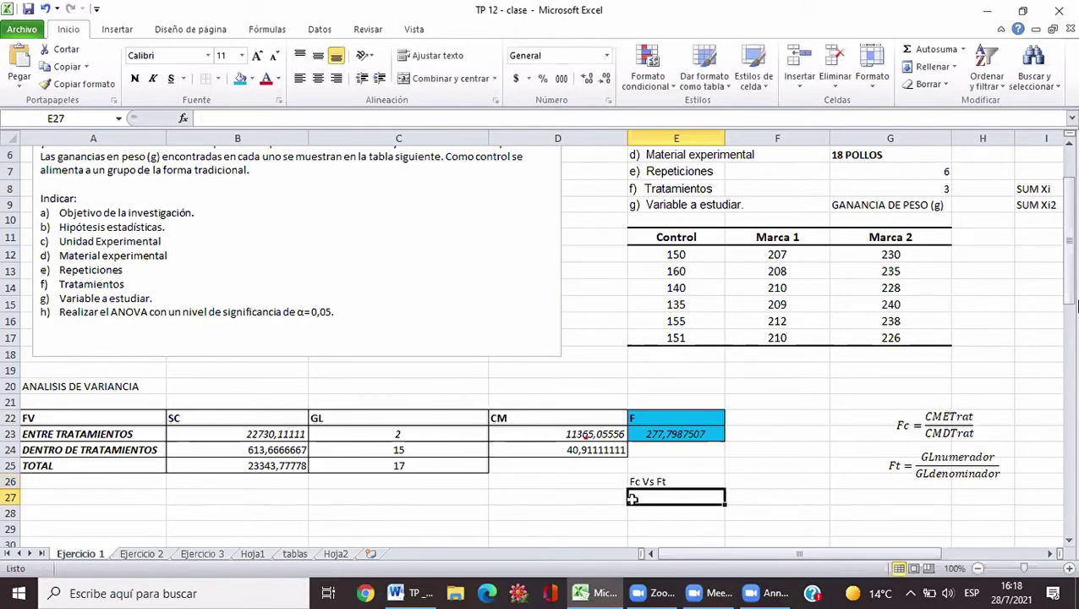
type("p")
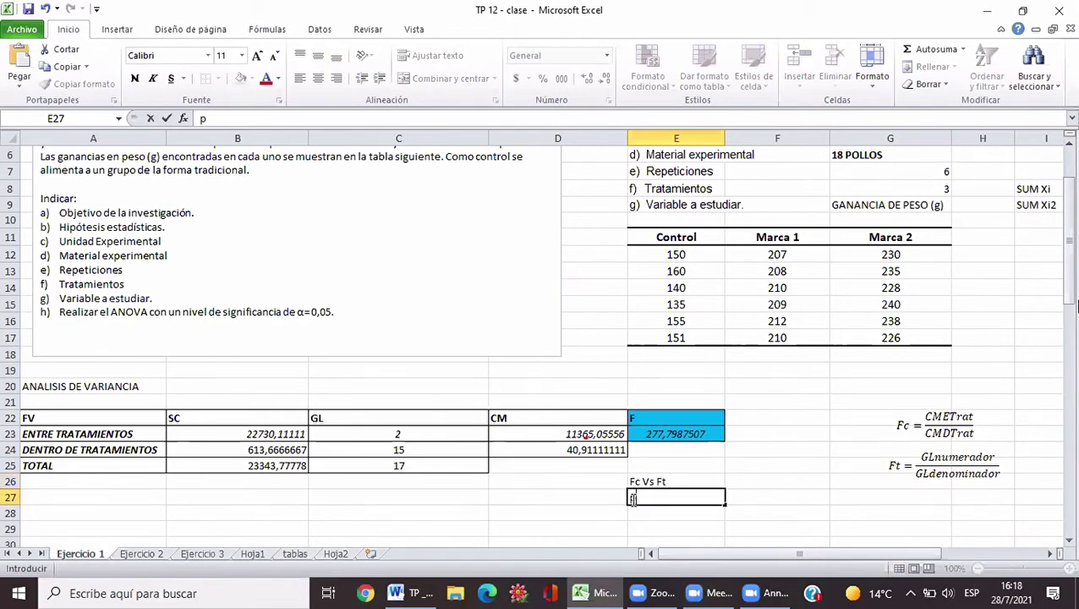
type("valor vs alfa")
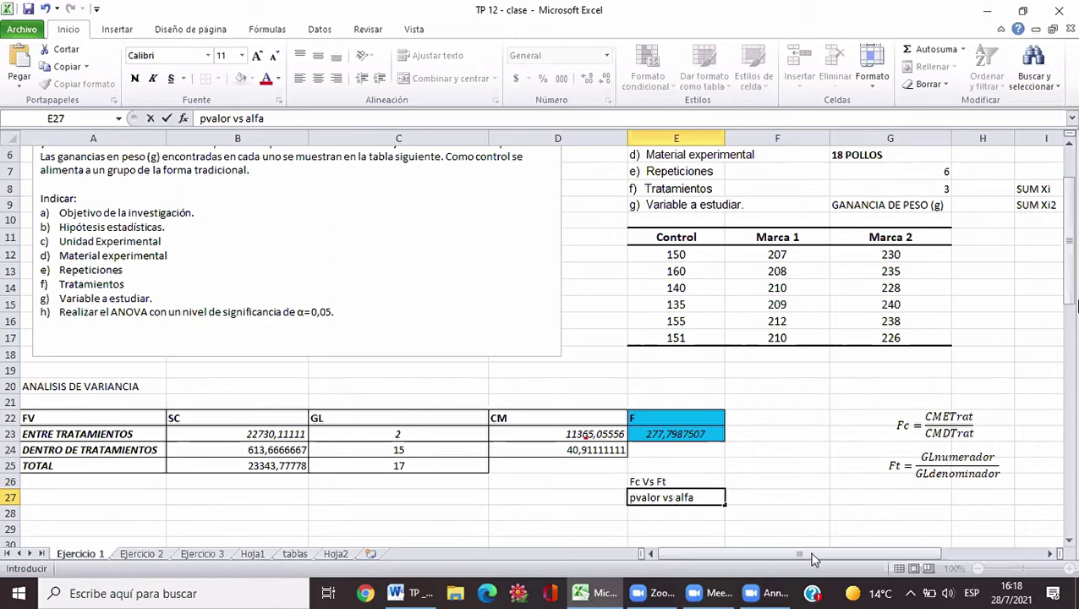
left_click(804, 514)
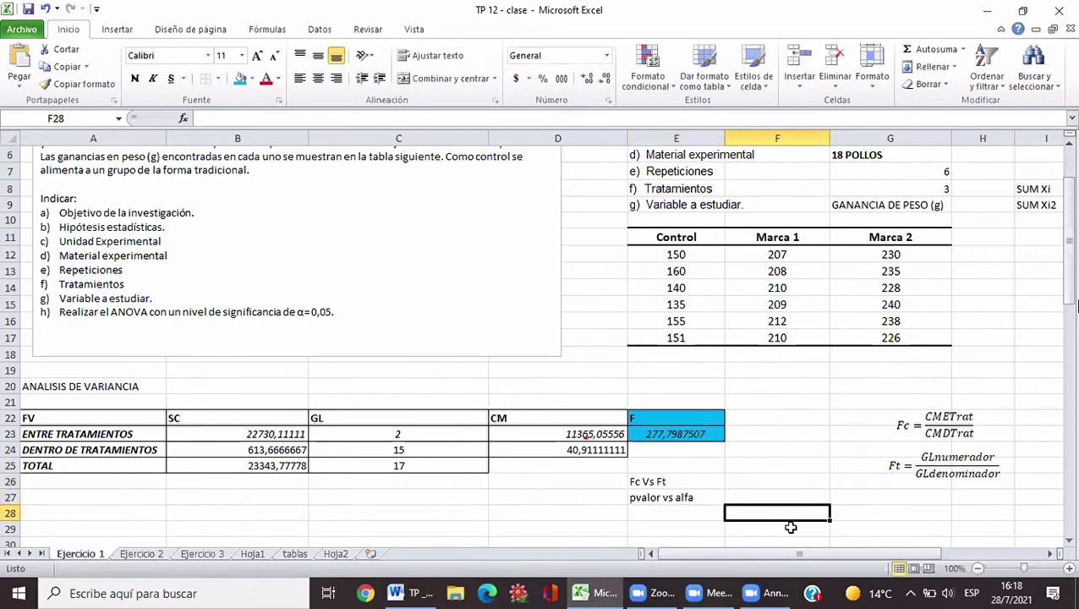
Sketch red freehand axes below the "pvalor vs alfa" note and draw a right-skewed F distribution curve on them
left_click(1071, 545)
scroll(1071, 545, "down", 2)
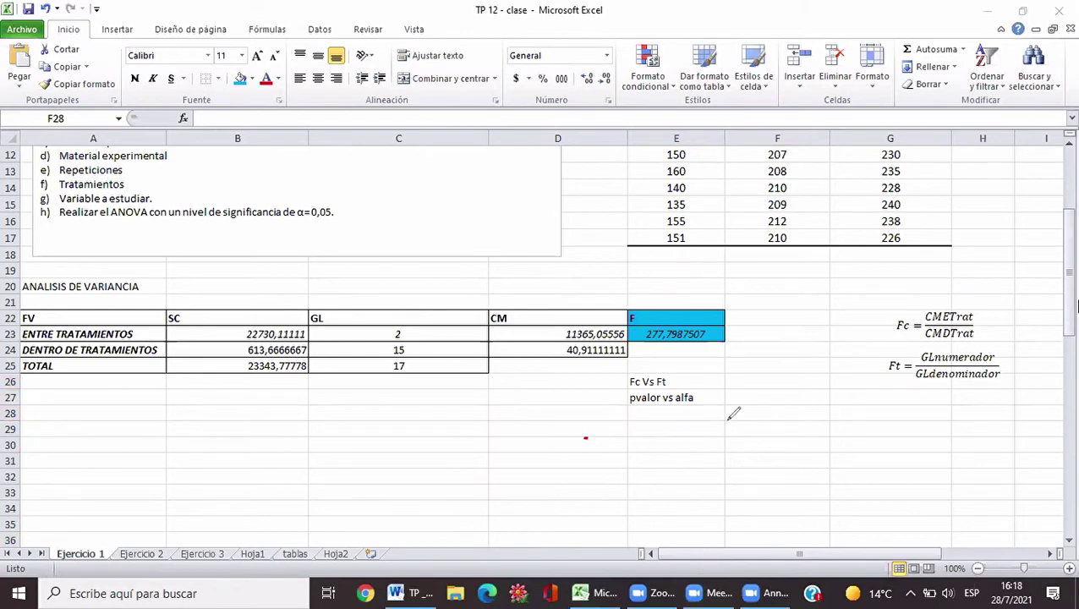
mouse_move(726, 405)
left_mouse_down()
mouse_move(724, 501)
mouse_move(912, 503)
left_mouse_up()
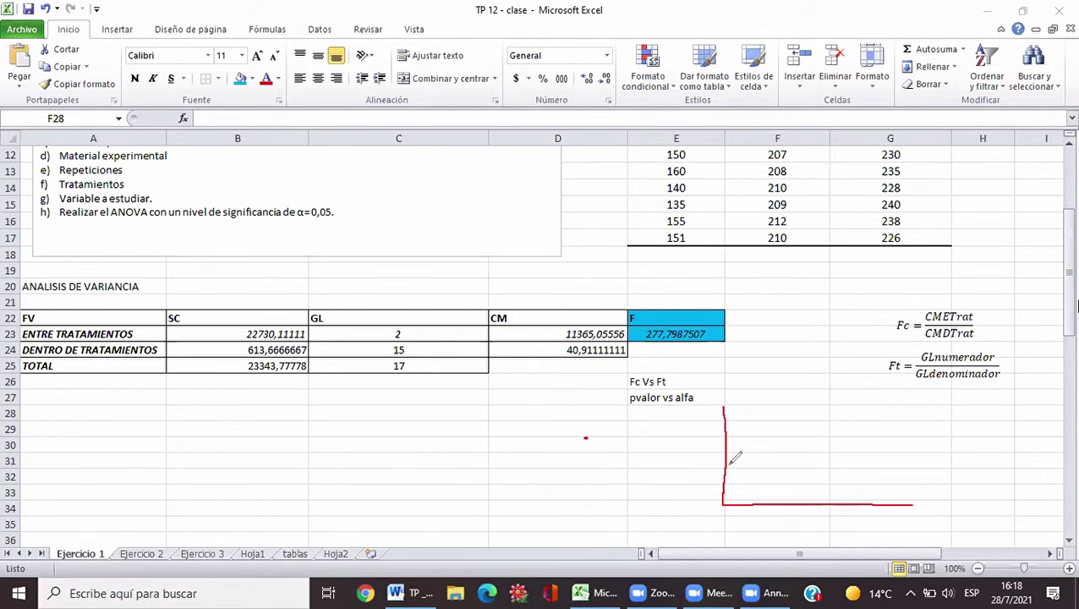
mouse_move(729, 463)
left_mouse_down()
mouse_move(759, 416)
mouse_move(805, 476)
mouse_move(911, 494)
left_mouse_up()
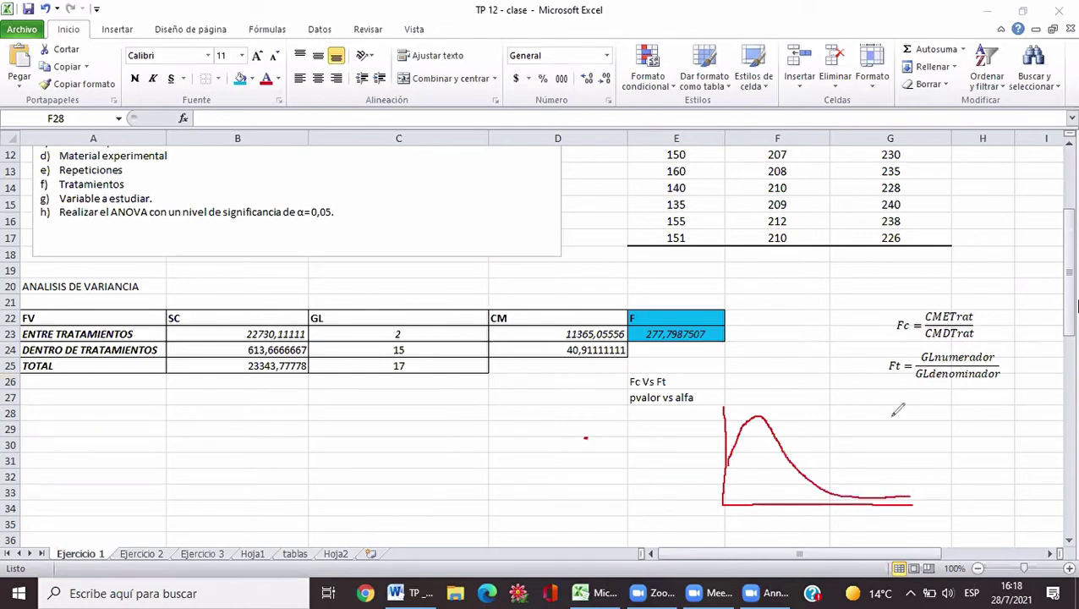
Circle the GL terms in the Ft formula, and shade the curve's right tail beyond a boundary labelled Ft
mouse_move(932, 341)
left_mouse_down()
mouse_move(923, 349)
mouse_move(949, 365)
mouse_move(962, 350)
mouse_move(925, 362)
mouse_move(939, 389)
mouse_move(951, 354)
mouse_move(955, 372)
mouse_move(941, 365)
left_mouse_up()
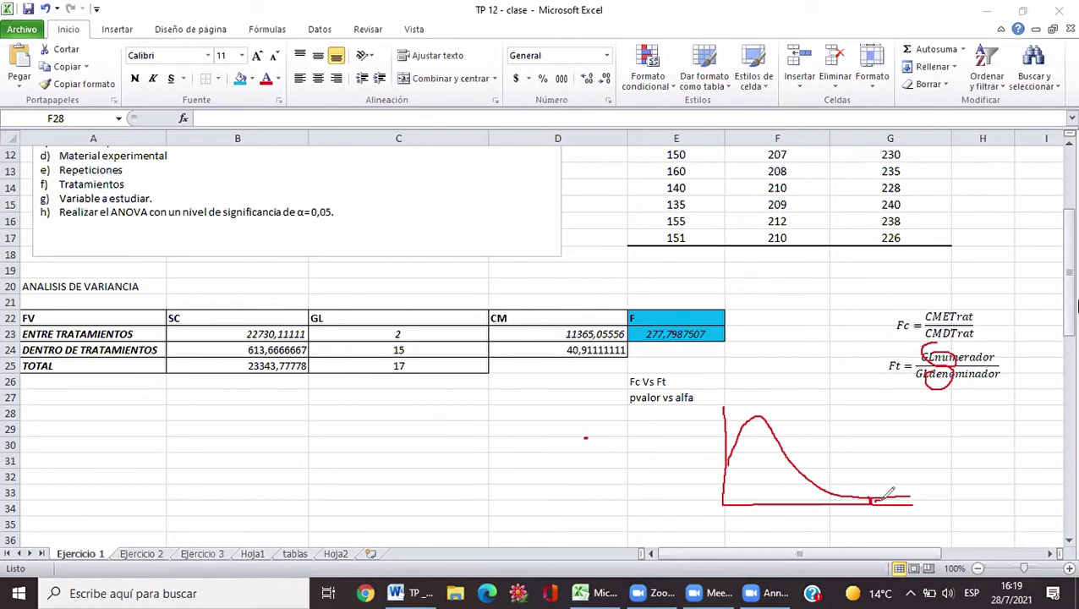
mouse_move(896, 498)
left_mouse_down()
mouse_move(910, 498)
mouse_move(896, 496)
left_mouse_up()
left_click_drag(871, 494, 865, 530)
mouse_move(863, 521)
left_mouse_down()
mouse_move(879, 535)
mouse_move(885, 525)
left_mouse_up()
Write F(2, 15) in red above the curve's tail and circle the calculated F statistic in E23
mouse_move(838, 410)
left_mouse_down()
mouse_move(838, 429)
mouse_move(859, 409)
mouse_move(858, 437)
mouse_move(876, 424)
mouse_move(879, 436)
mouse_move(891, 423)
mouse_move(890, 437)
mouse_move(899, 433)
mouse_move(905, 416)
mouse_move(915, 434)
left_mouse_up()
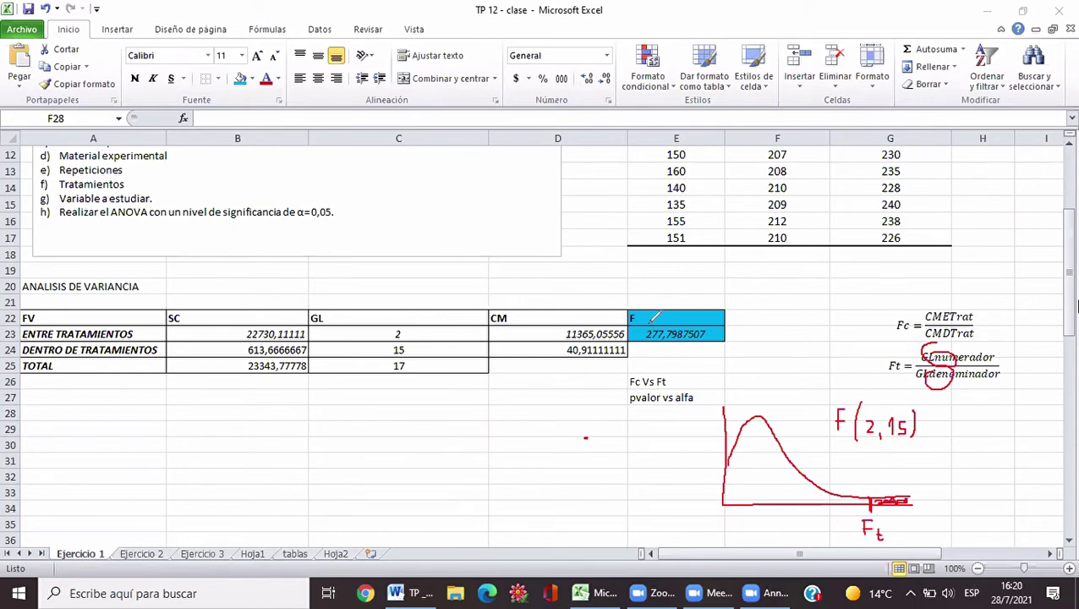
mouse_move(648, 331)
left_mouse_down()
mouse_move(687, 348)
mouse_move(702, 323)
left_mouse_up()
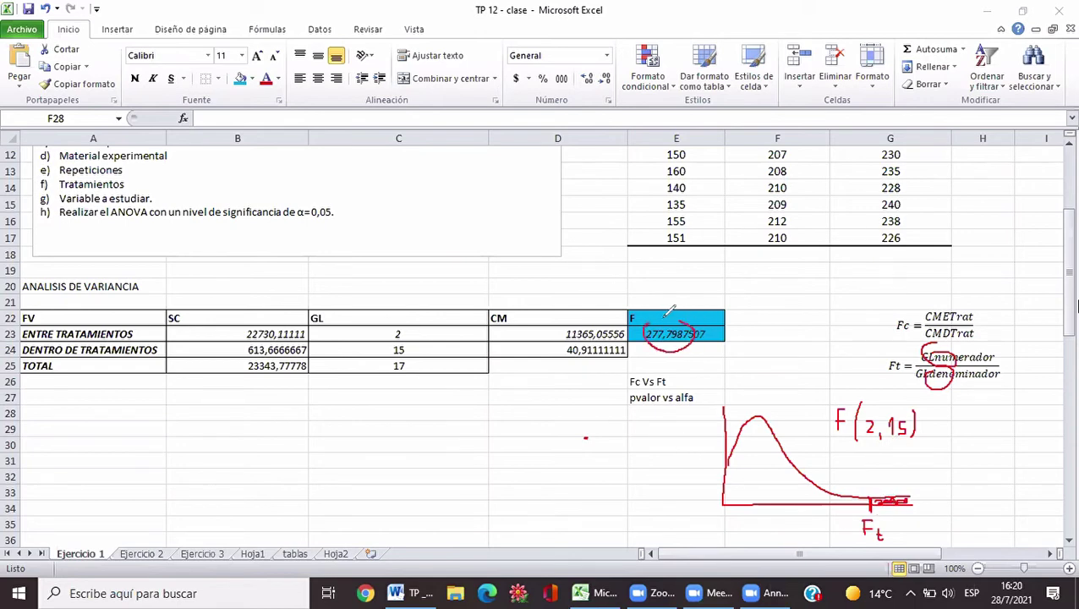
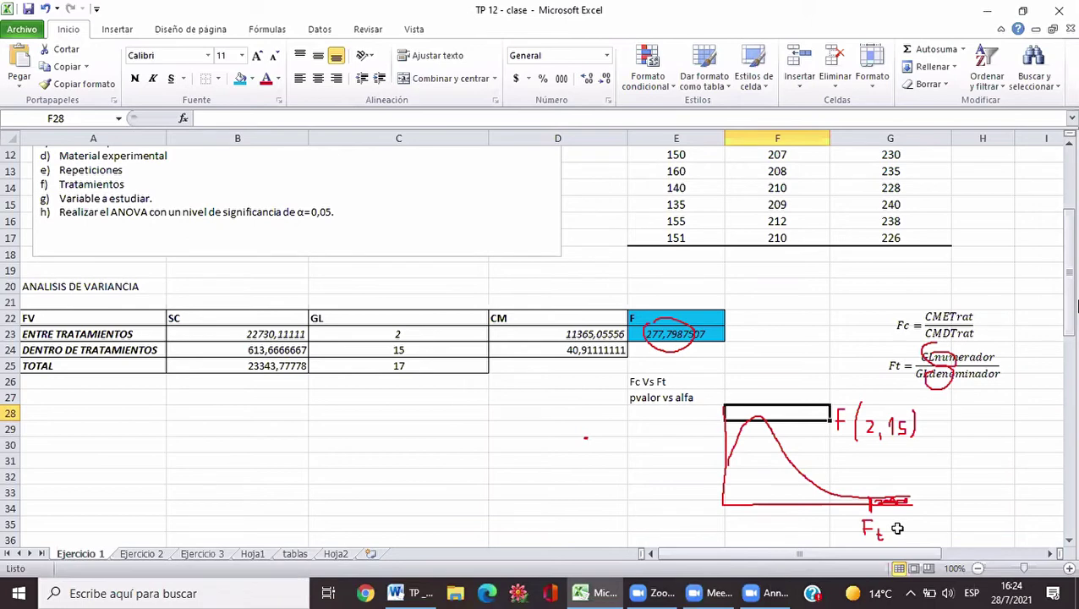
left_click(1070, 544)
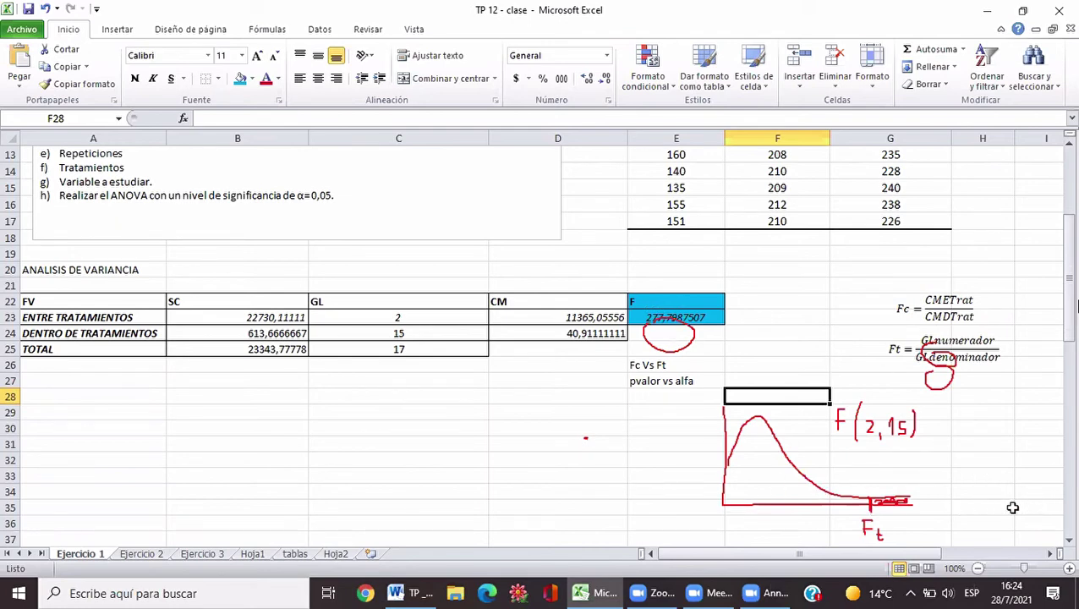
left_click(853, 417)
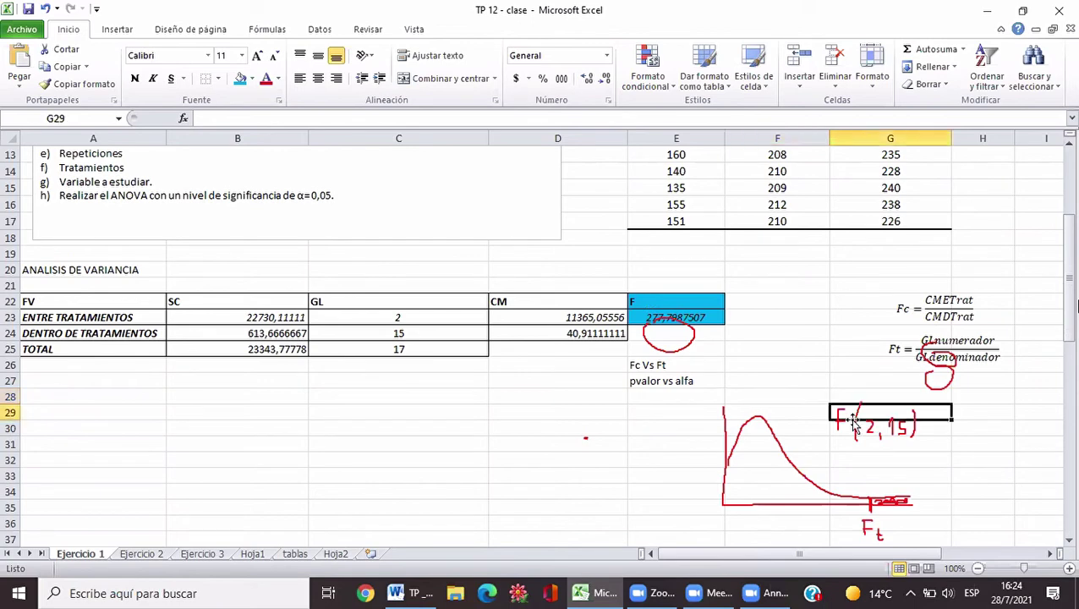
left_click(682, 337)
left_click(686, 349)
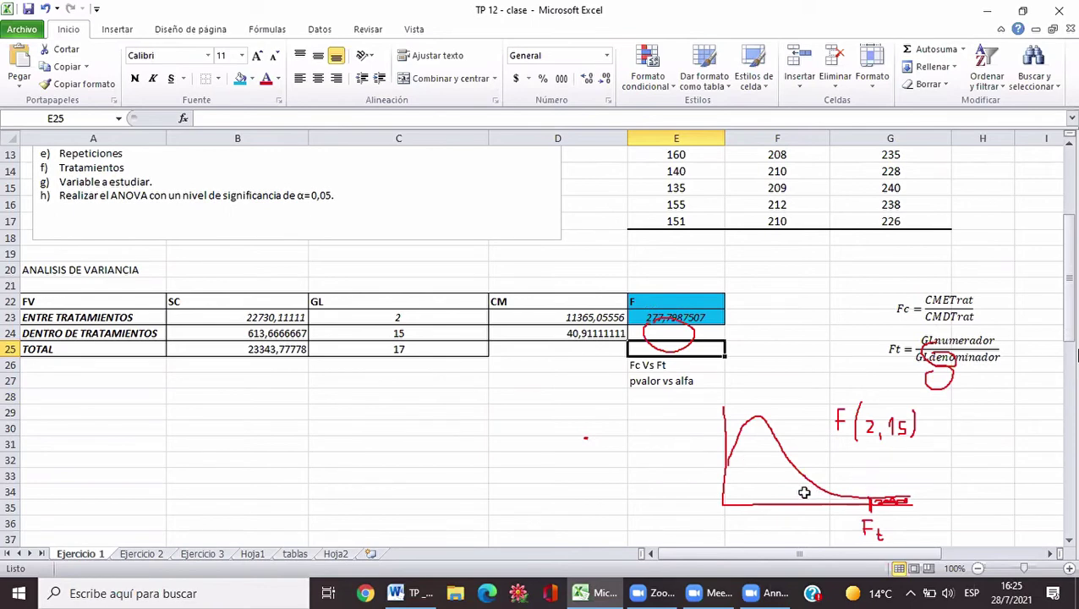
Calculate the p-value in D29 as =DISTR.F.CD(277,8;2;15)
left_click(524, 413)
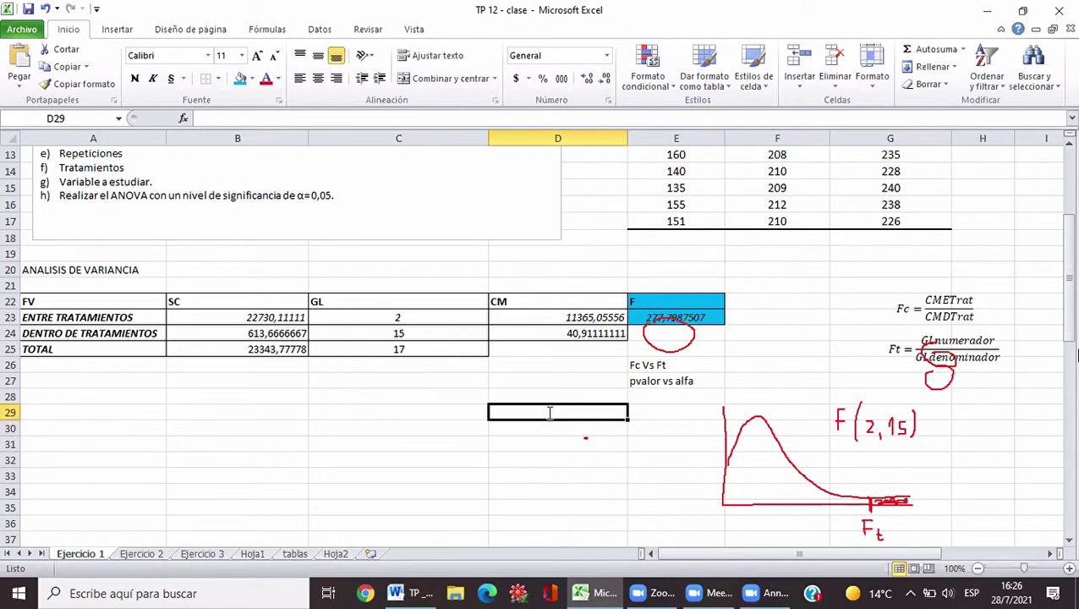
type("=distr")
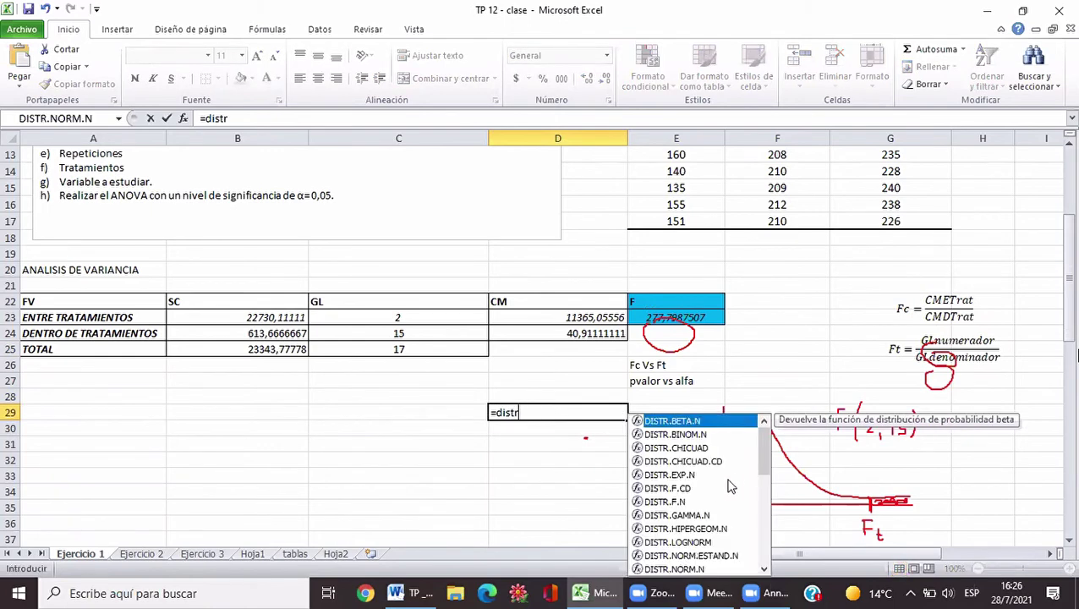
double_click(668, 488)
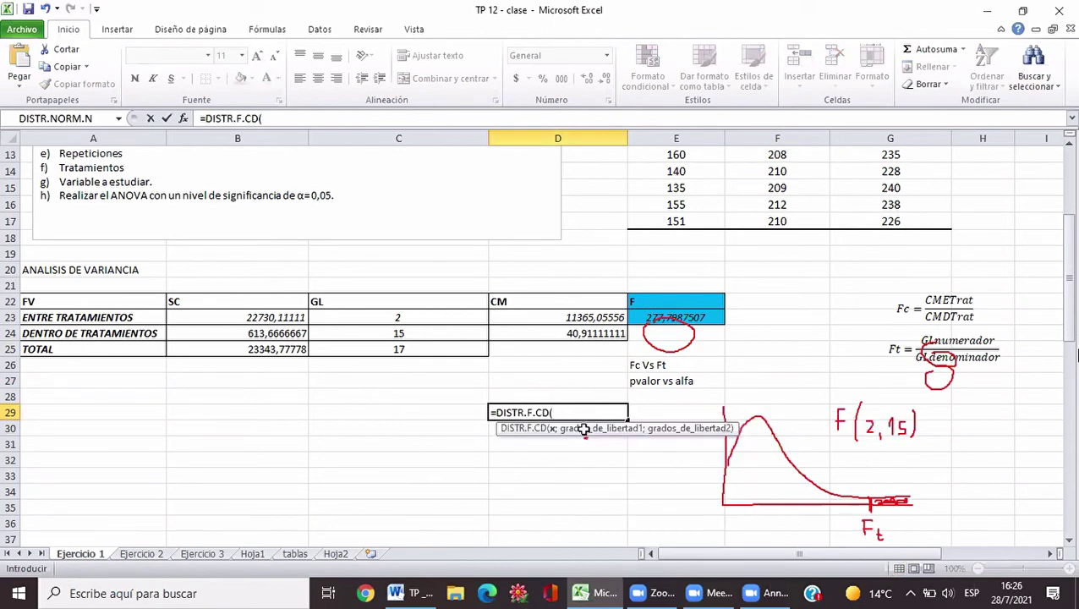
type("277,")
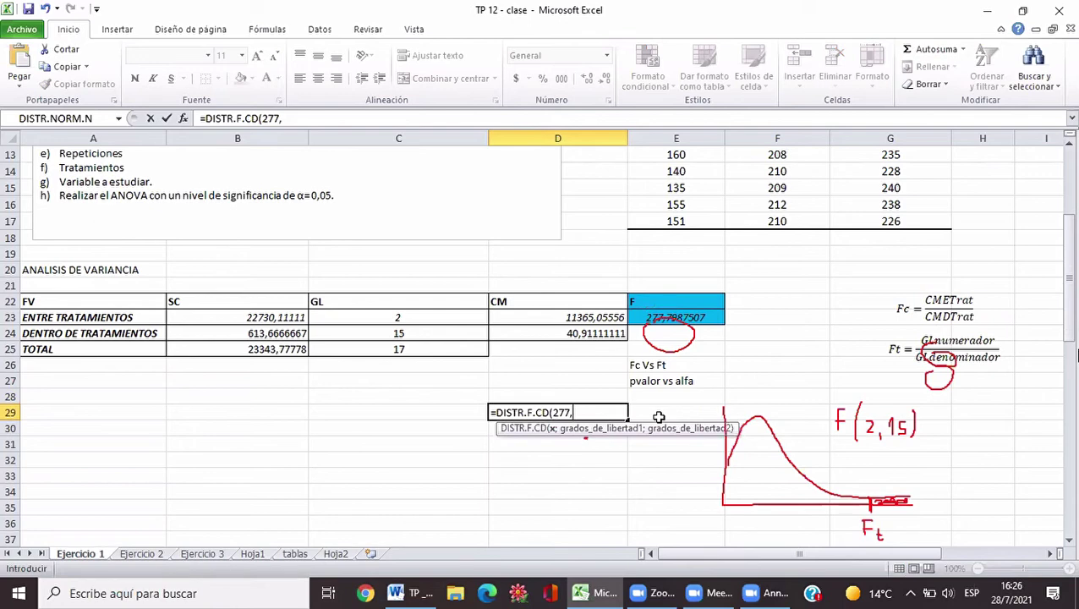
type("8;")
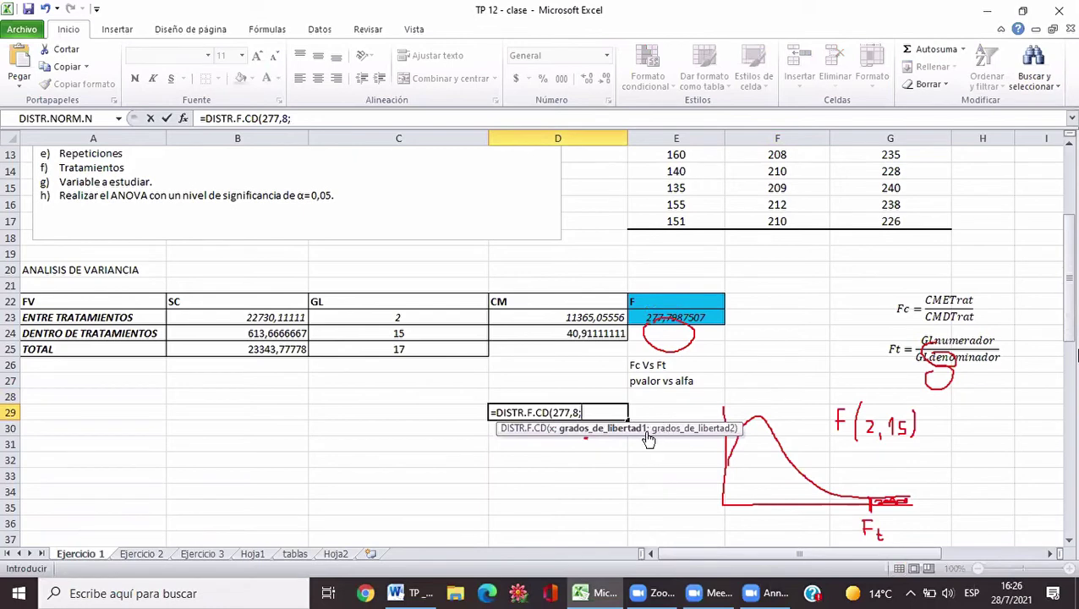
type("2")
key("Return")
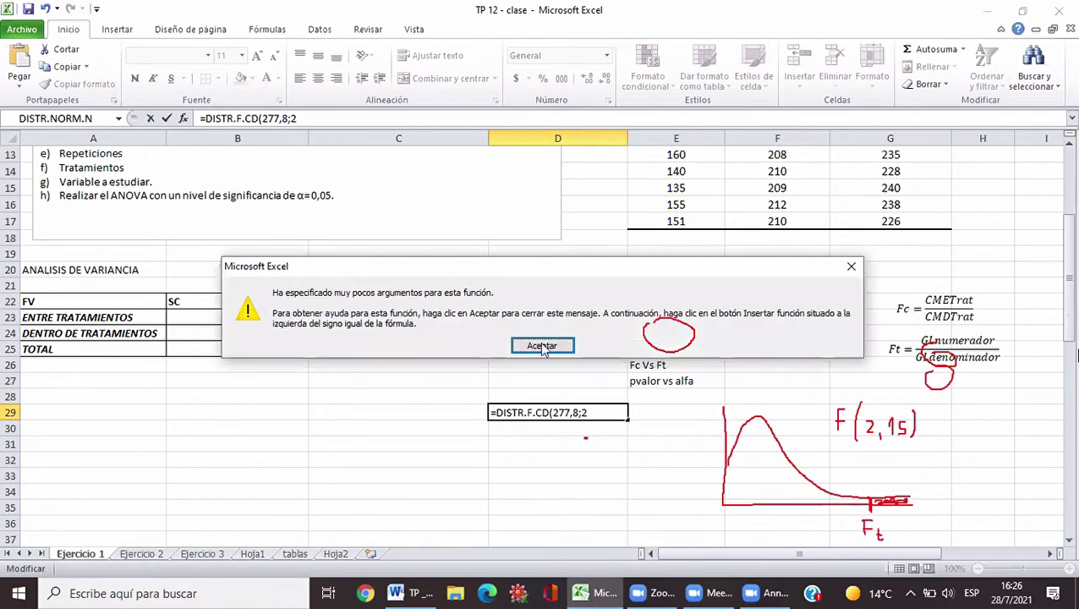
key("Return")
left_click(594, 411)
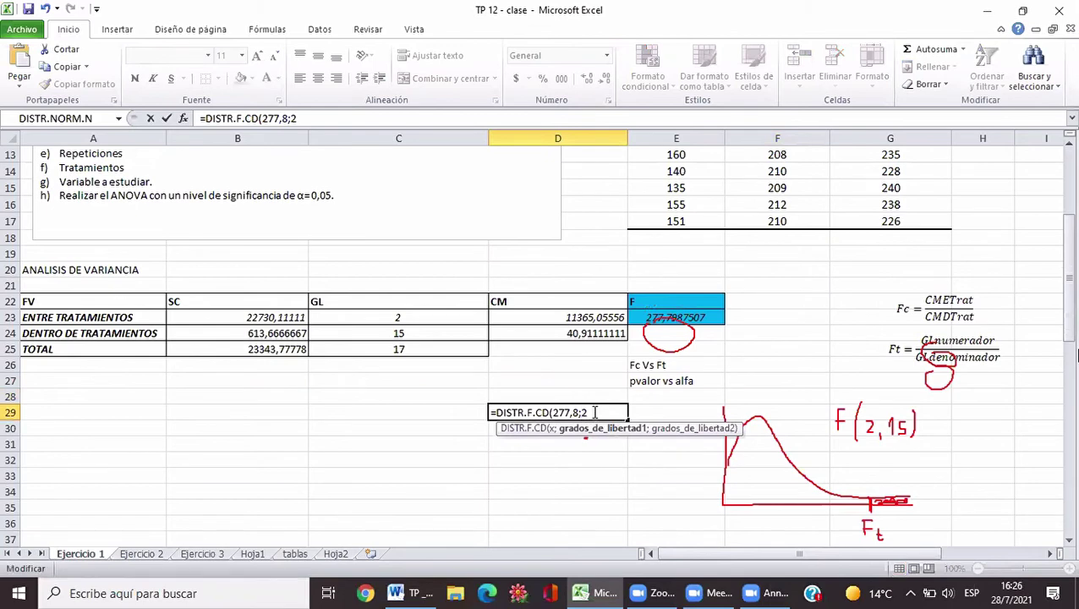
type(";")
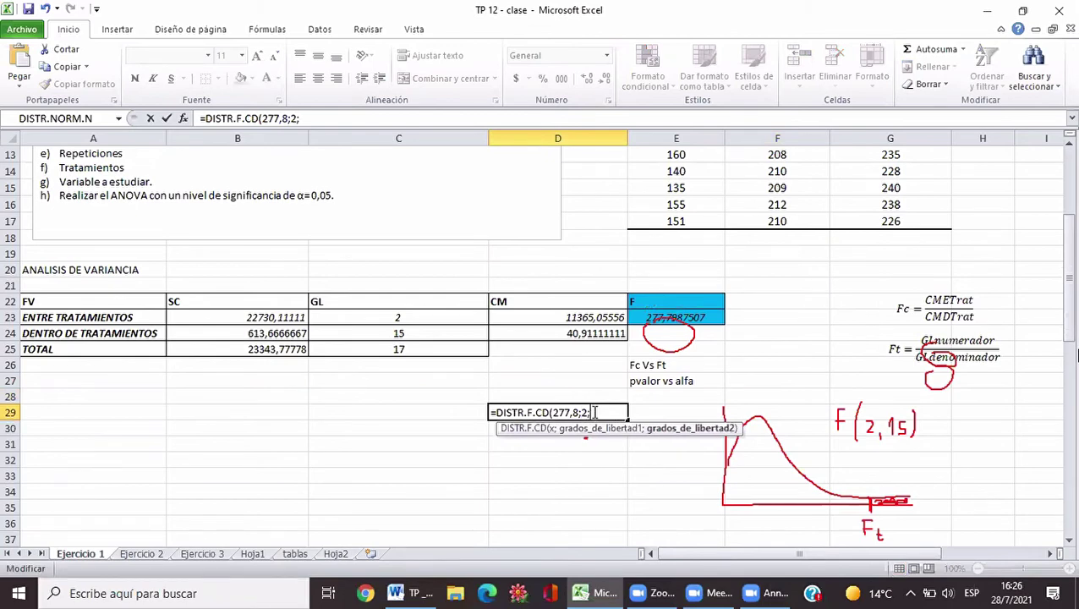
type("15")
key("Return")
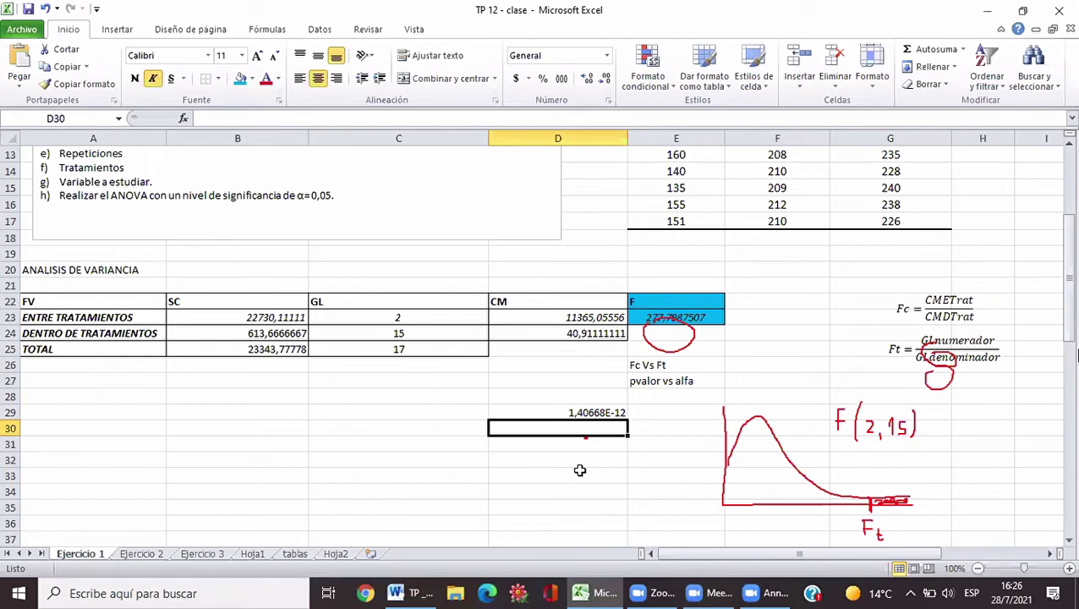
left_click(760, 384)
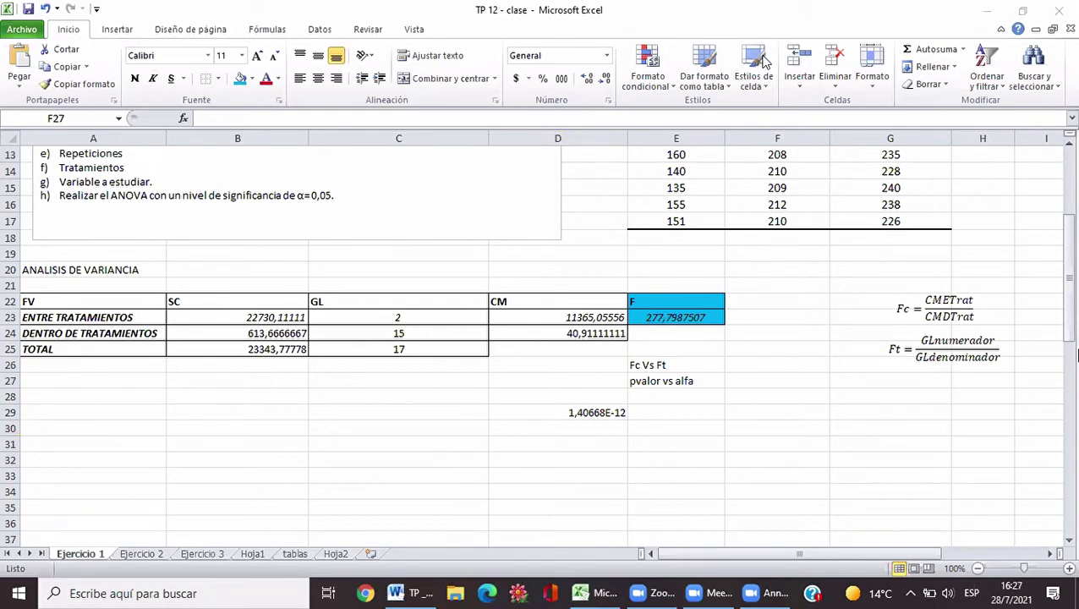
Clear the comparison notes in E26:E27 and the p-value formula in D29, and select A27 below the variance table
left_click(1070, 148)
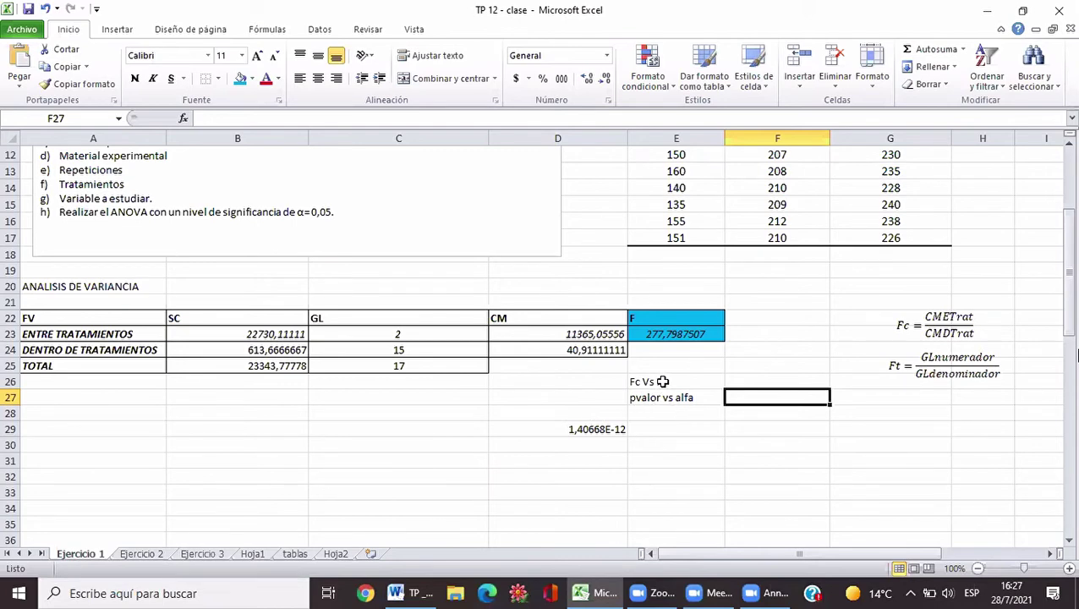
left_click_drag(659, 383, 665, 397)
key("Delete")
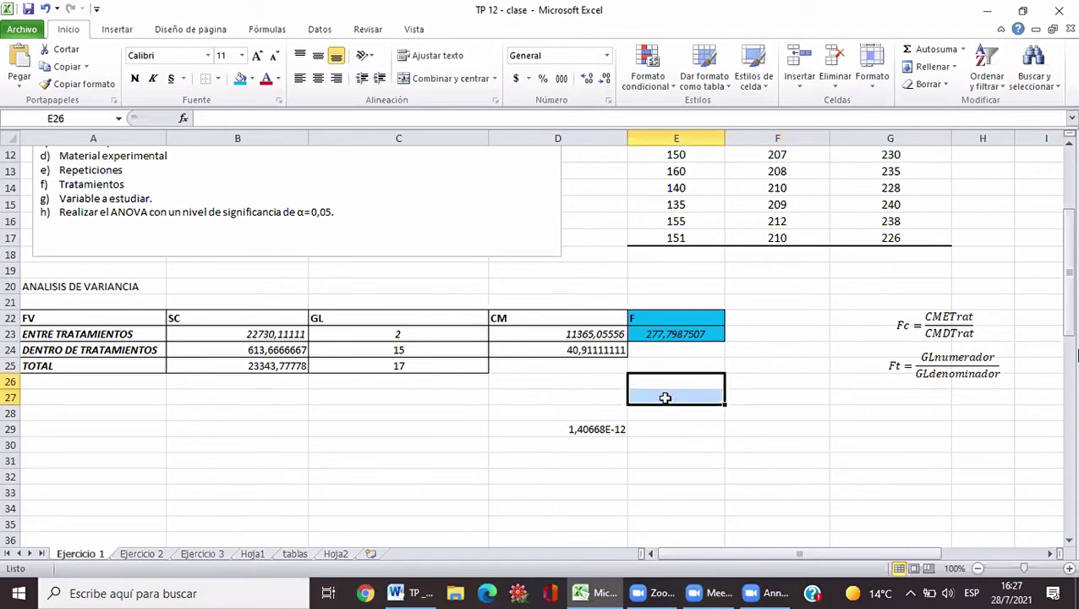
left_click(597, 433)
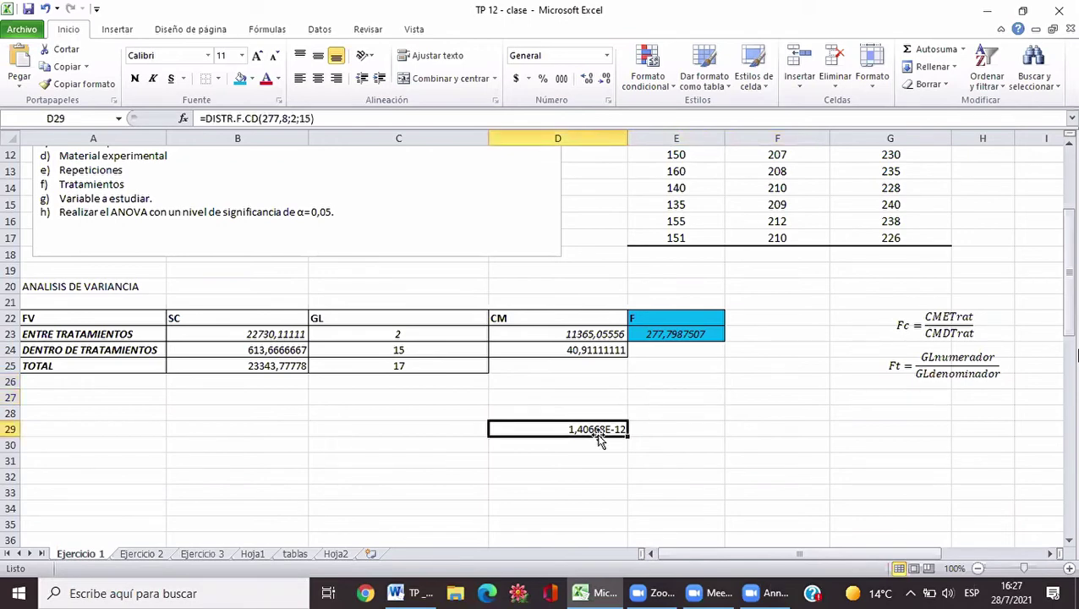
key("Delete")
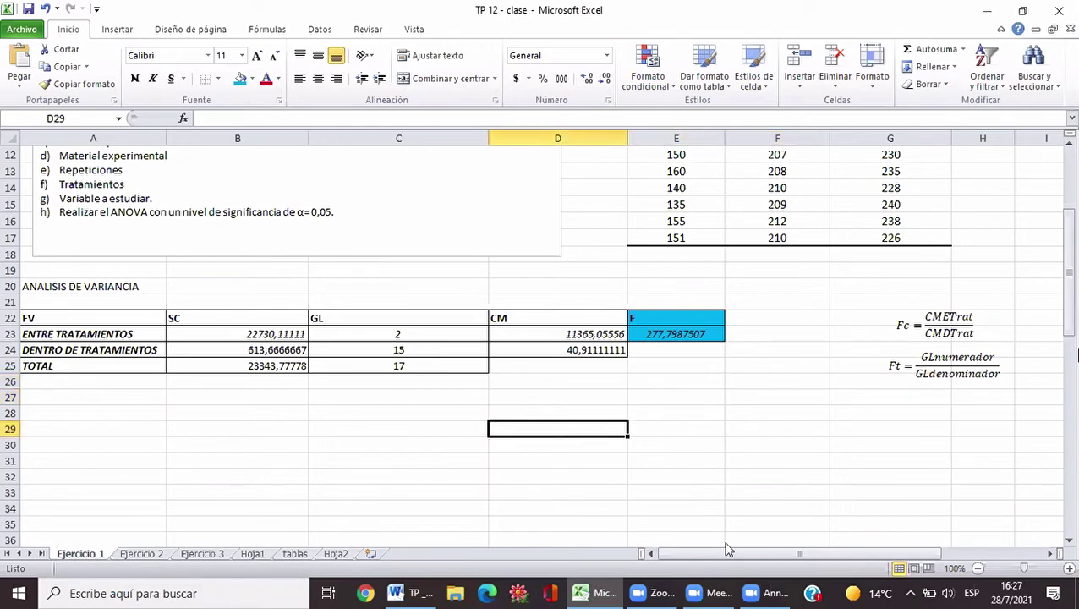
left_click(50, 401)
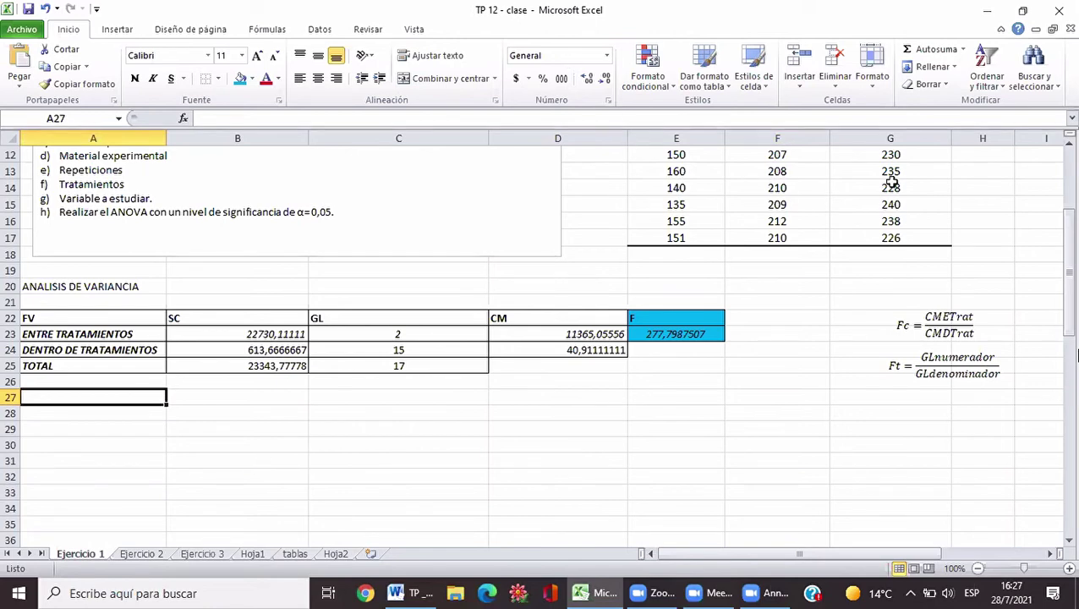
left_click(1071, 146)
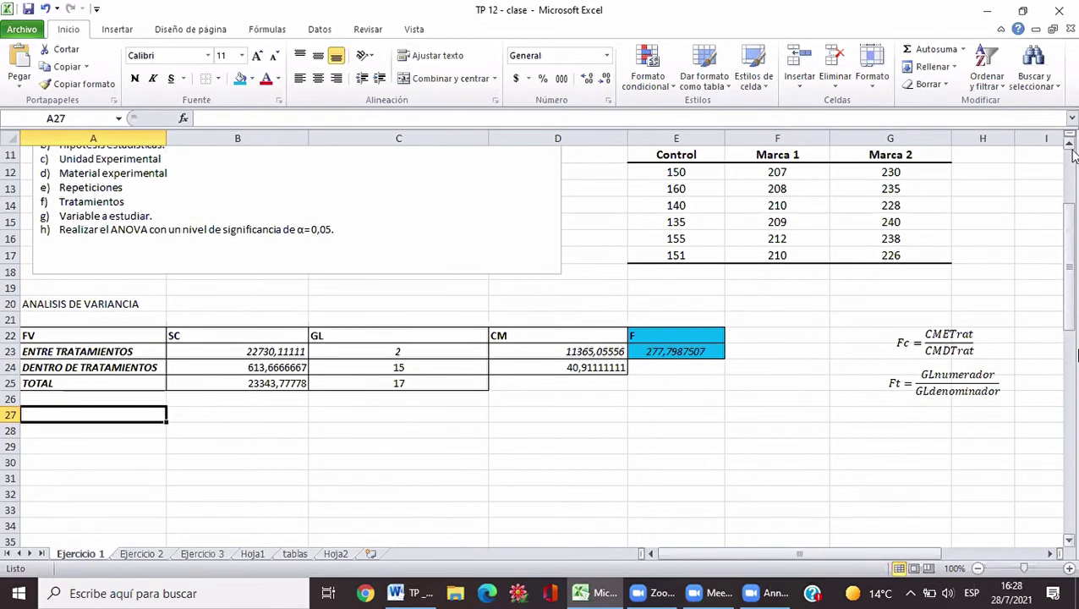
Start a one-factor analysis of variance from the data analysis tools, with the weight-gain table E11:G17 as input range
left_click(1071, 146)
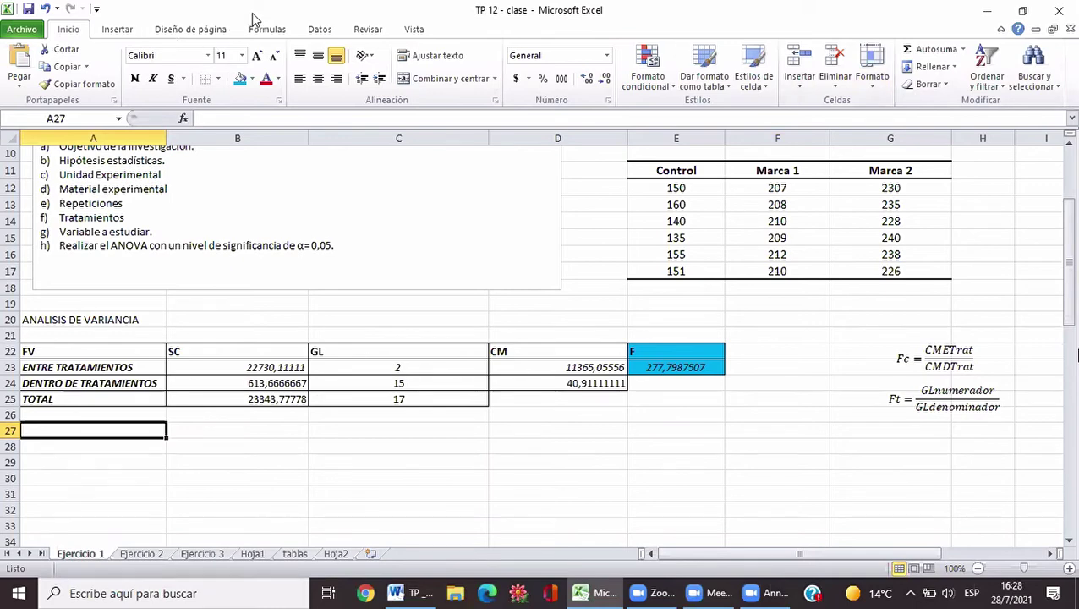
left_click(316, 30)
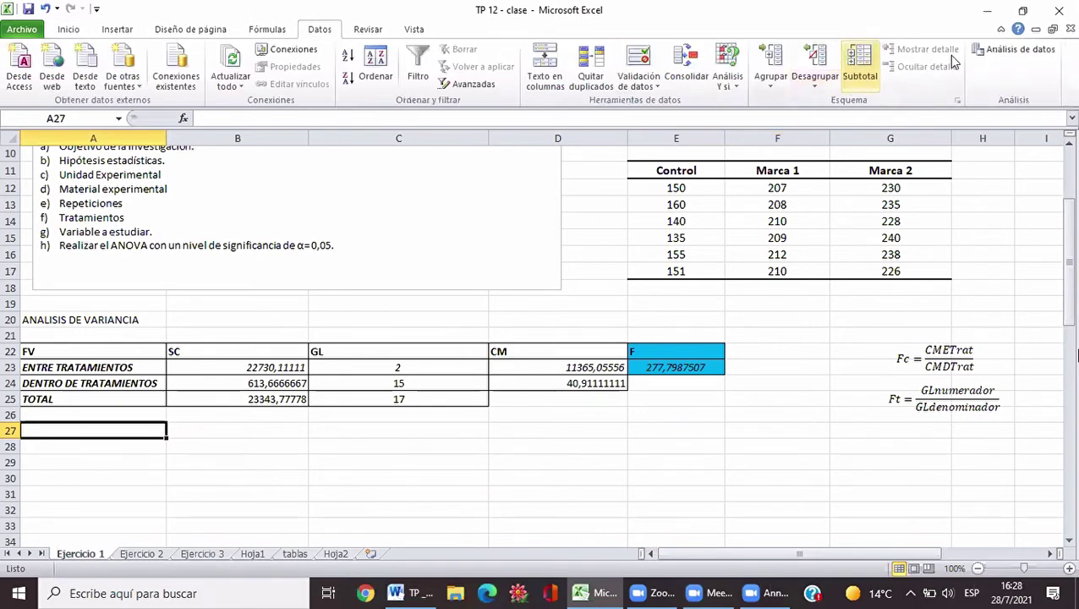
left_click(1008, 52)
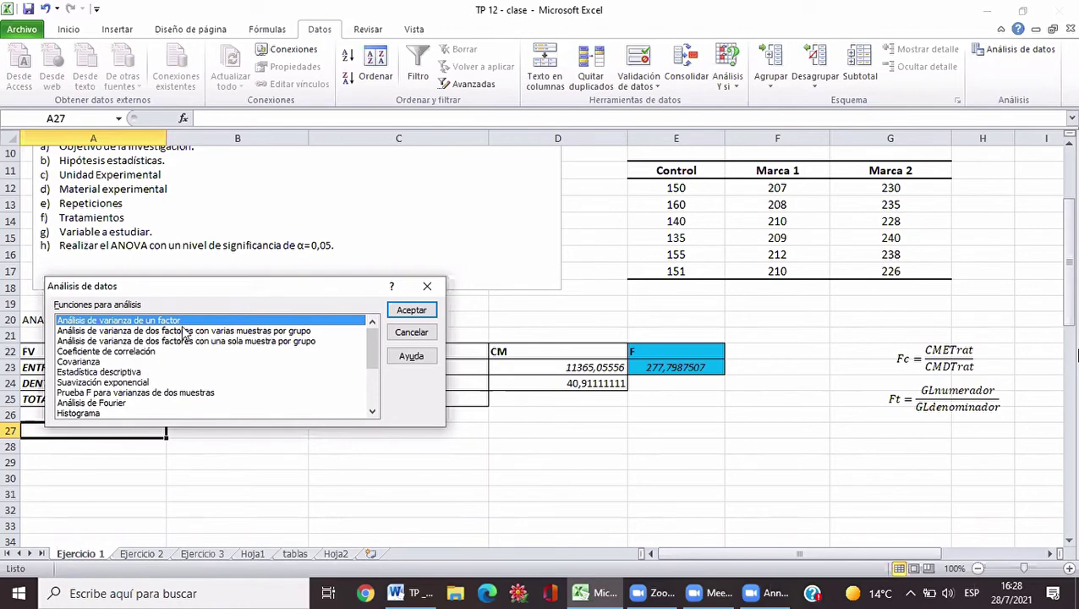
left_click(412, 311)
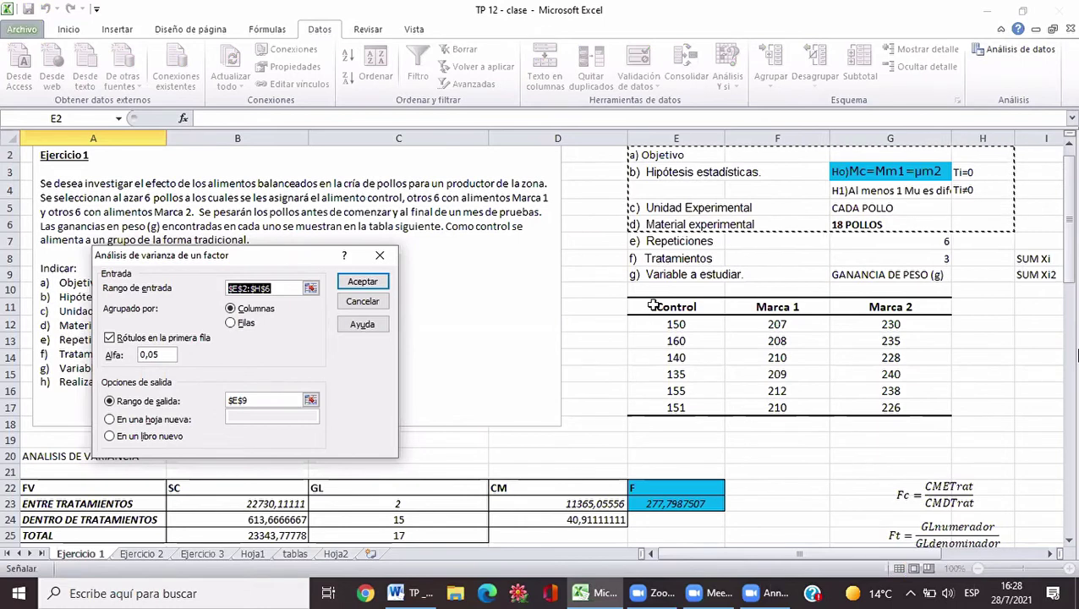
left_click_drag(653, 304, 881, 408)
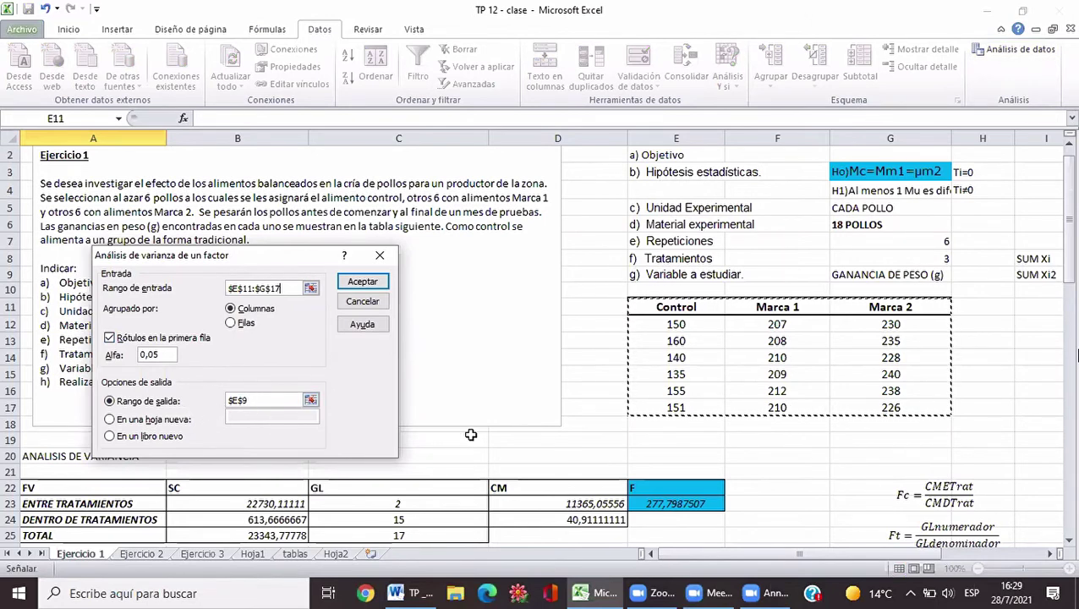
Set the output range to A27, run the analysis, and deselect the generated tables
left_click(1071, 544)
left_click(1070, 543)
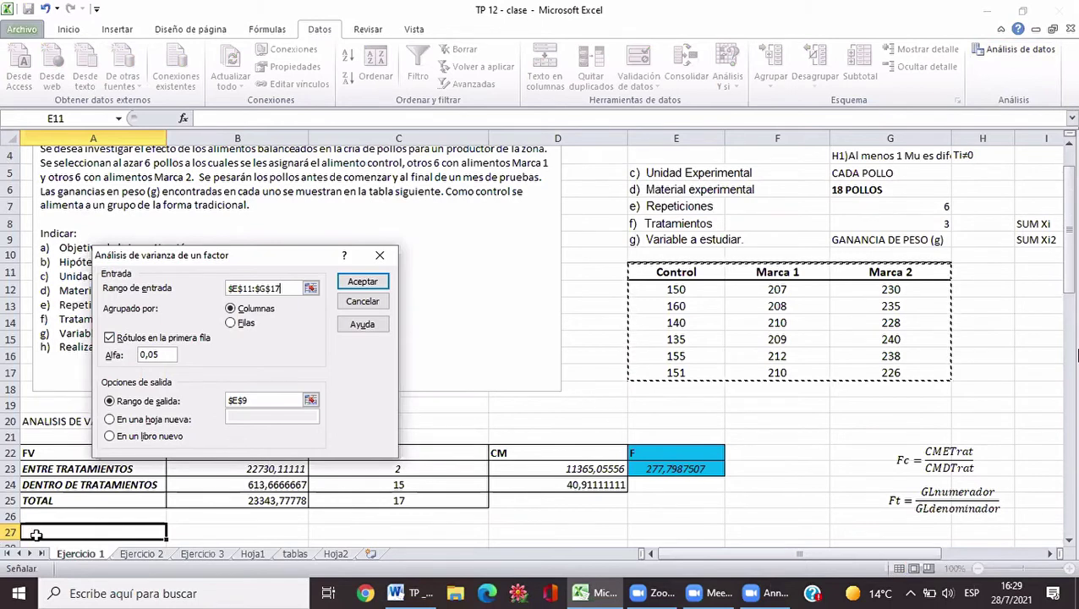
left_click(261, 399)
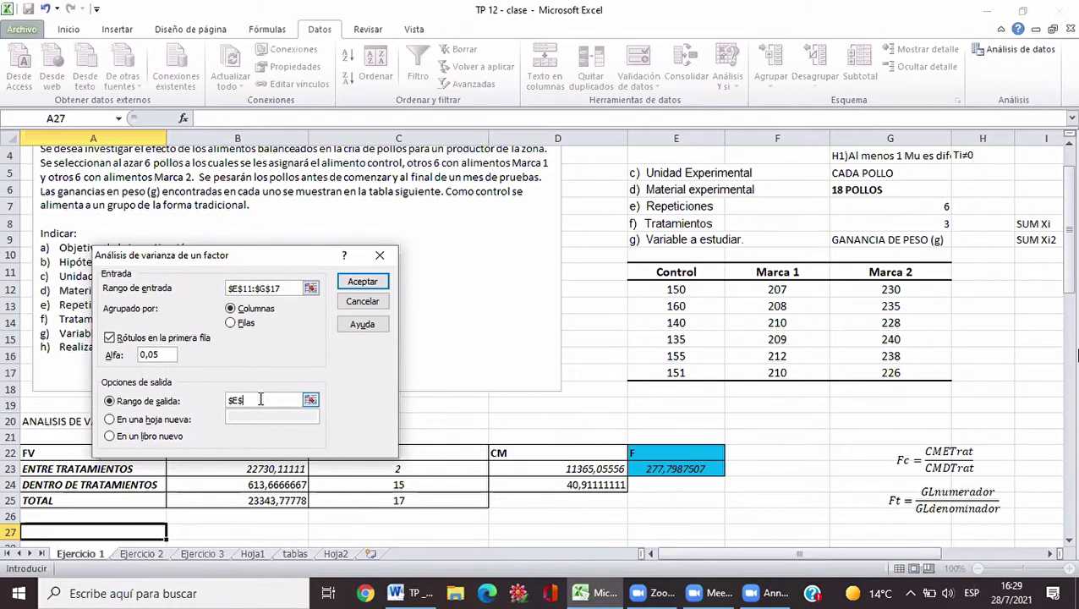
left_click(56, 531)
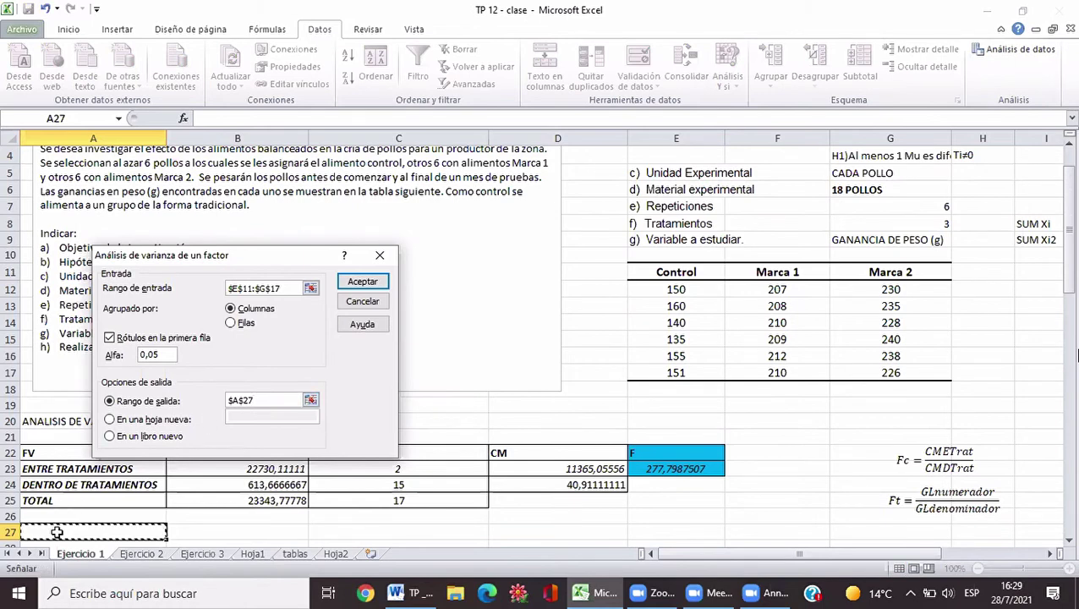
left_click(362, 282)
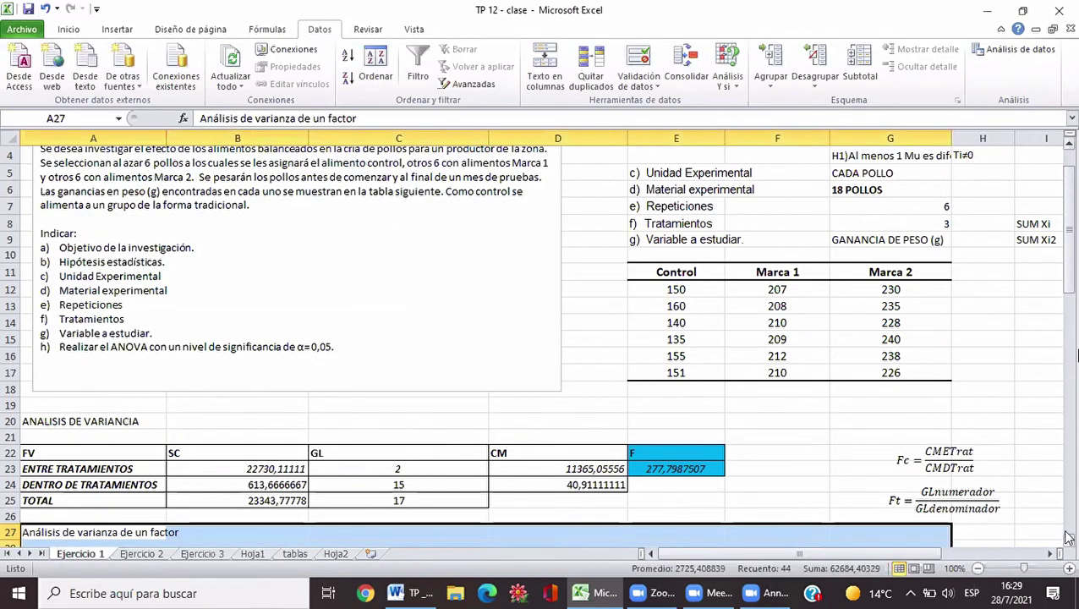
left_click_drag(1068, 543, 1068, 543)
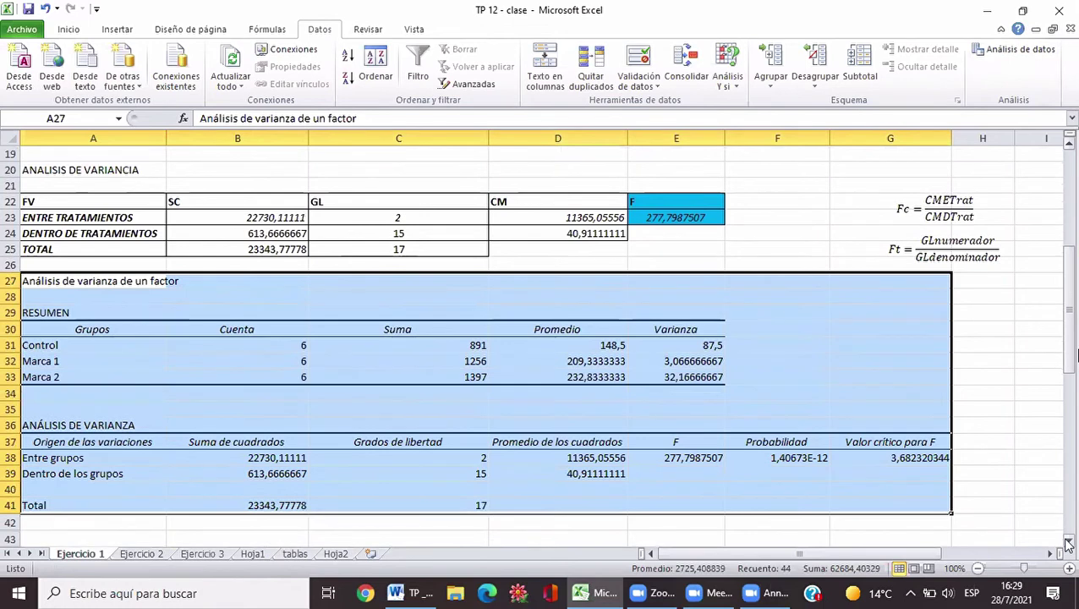
left_click(1068, 543)
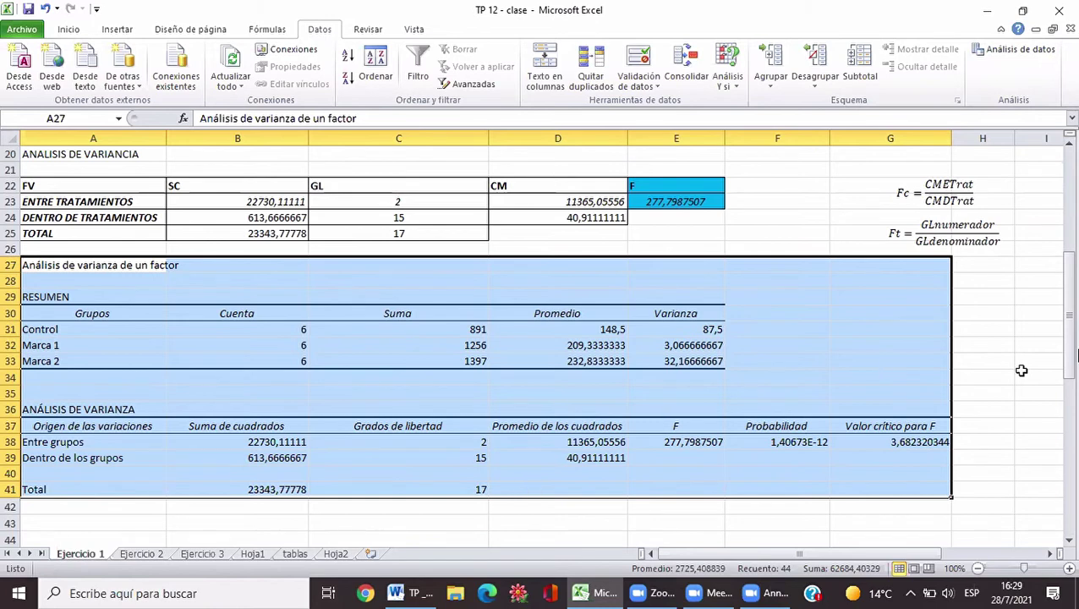
left_click(1021, 372)
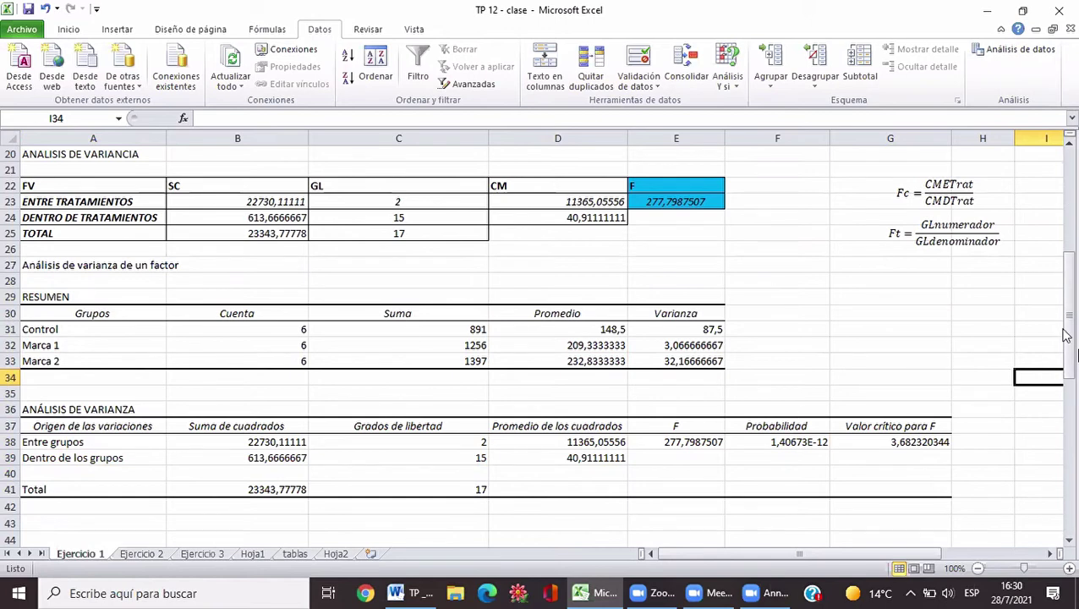
Compare the hand-calculated SUM Xi values for Control, Marca 1 and Marca 2 in row 8 with the Suma column of the RESUMEN table
left_click_drag(1074, 287, 1075, 254)
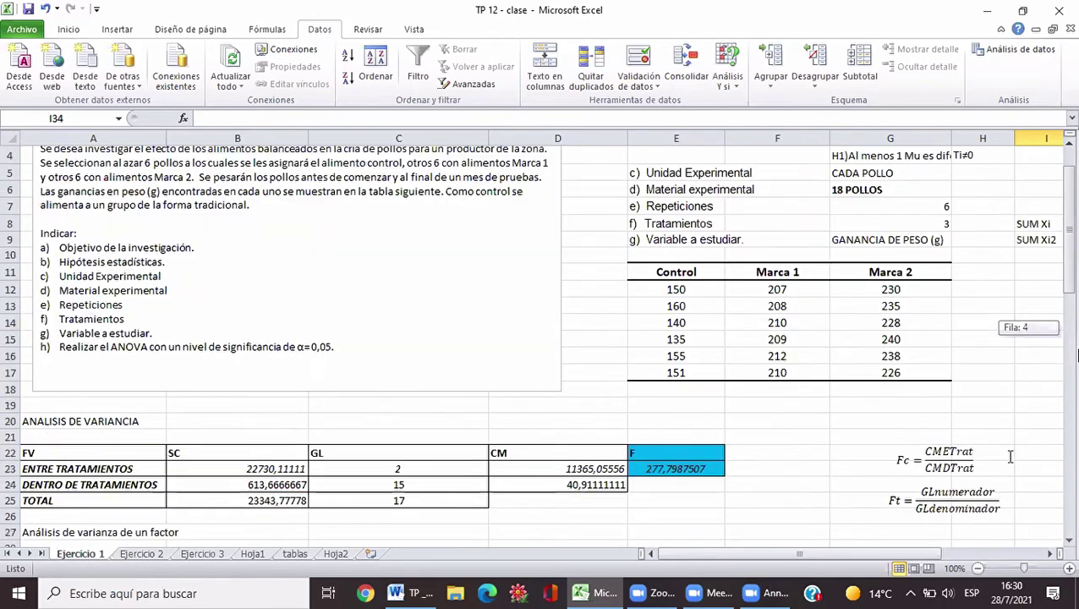
scroll(689, 567, "up", 1)
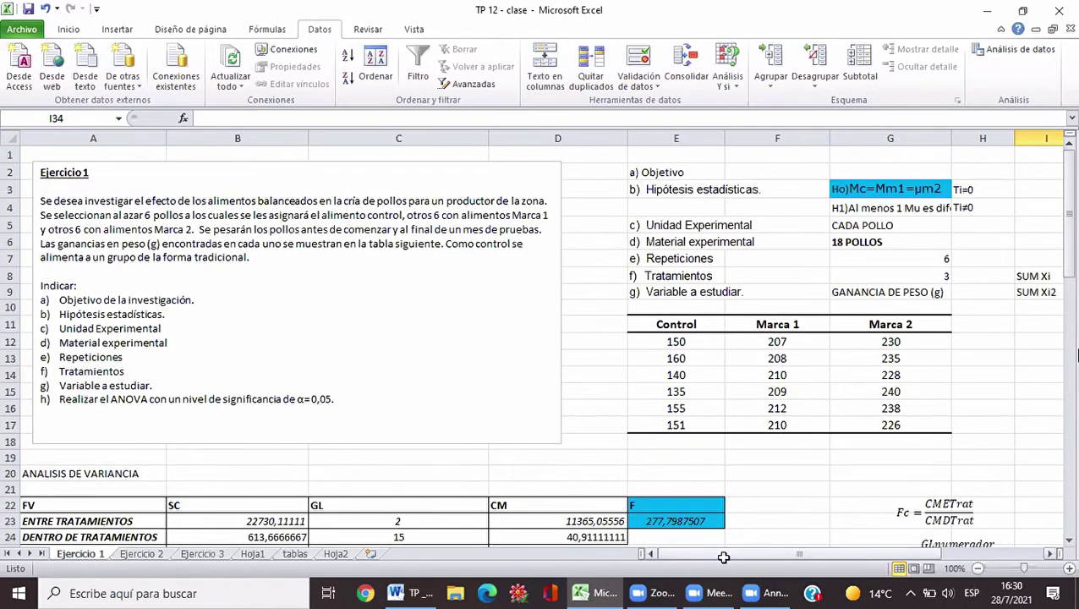
scroll(844, 290, "right", 2)
left_click(842, 278)
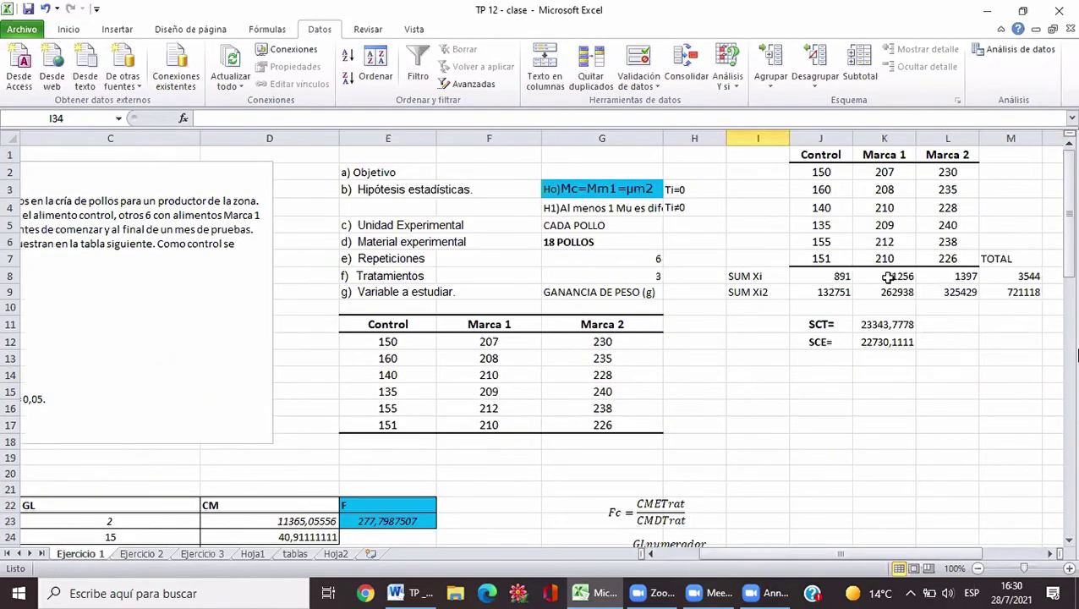
key("Right")
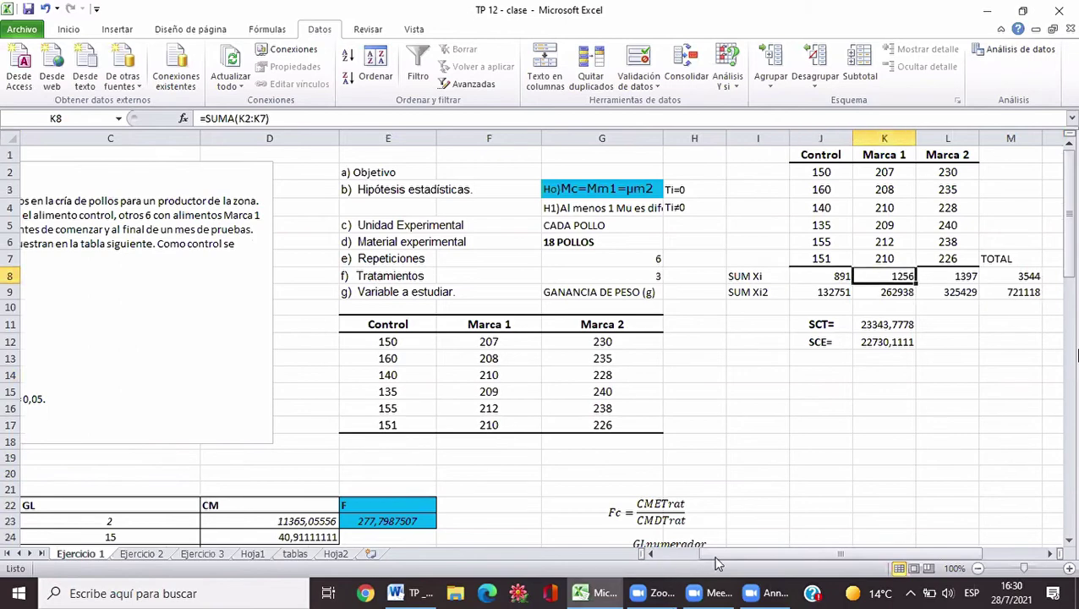
scroll(662, 553, "left", 2)
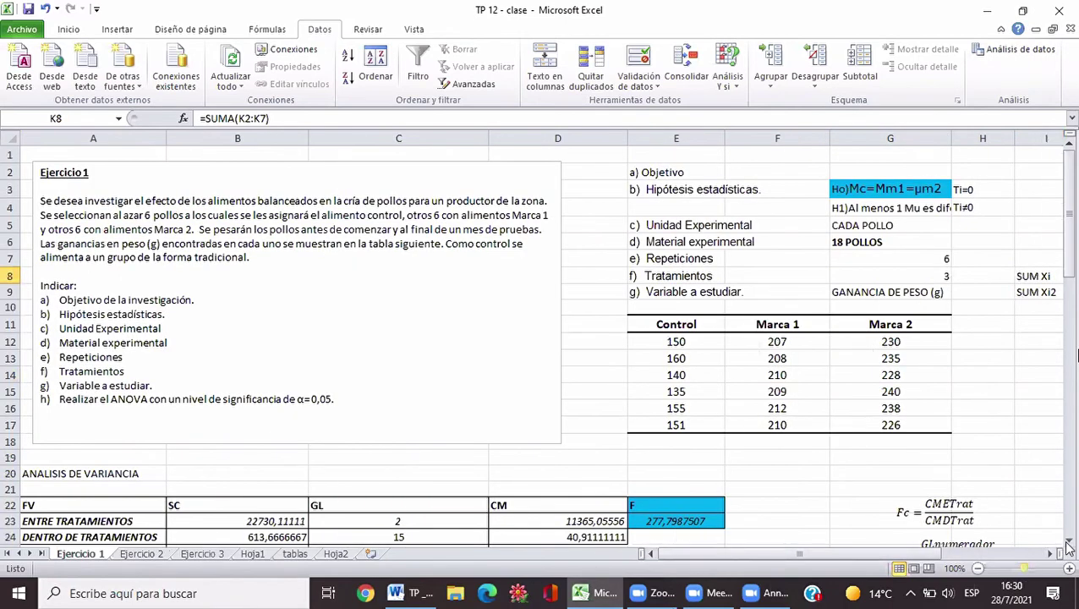
left_click(1068, 546)
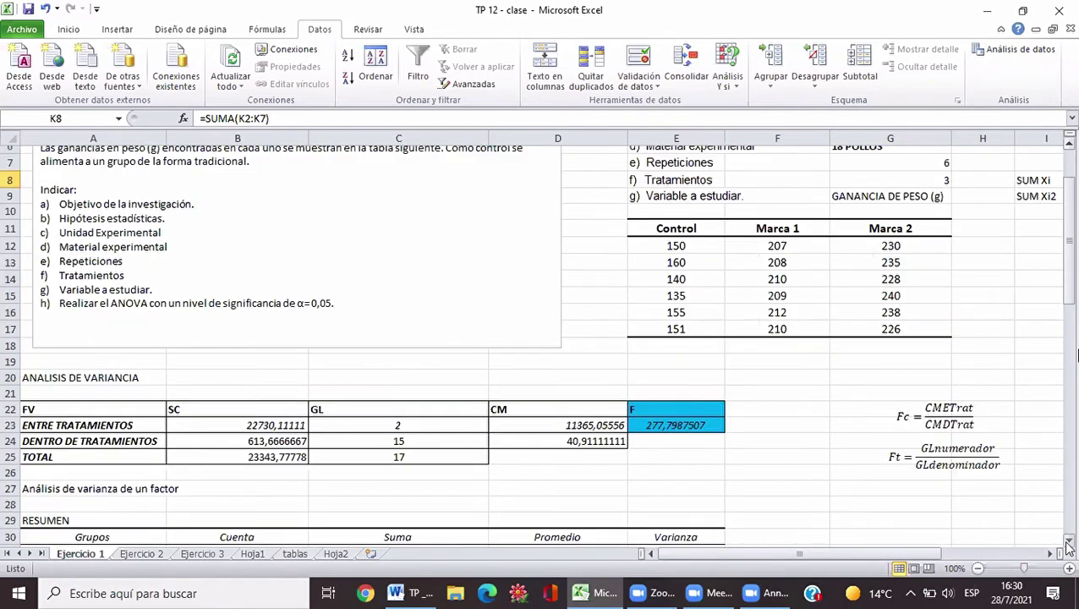
left_click(1068, 546)
scroll(692, 345, "down", 4)
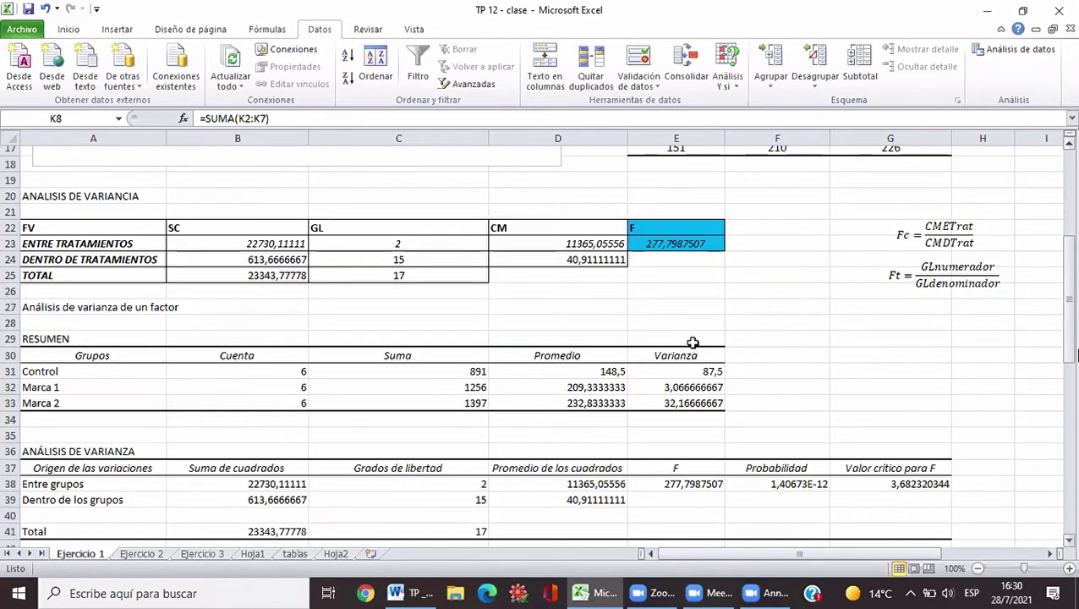
scroll(424, 344, "up", 1)
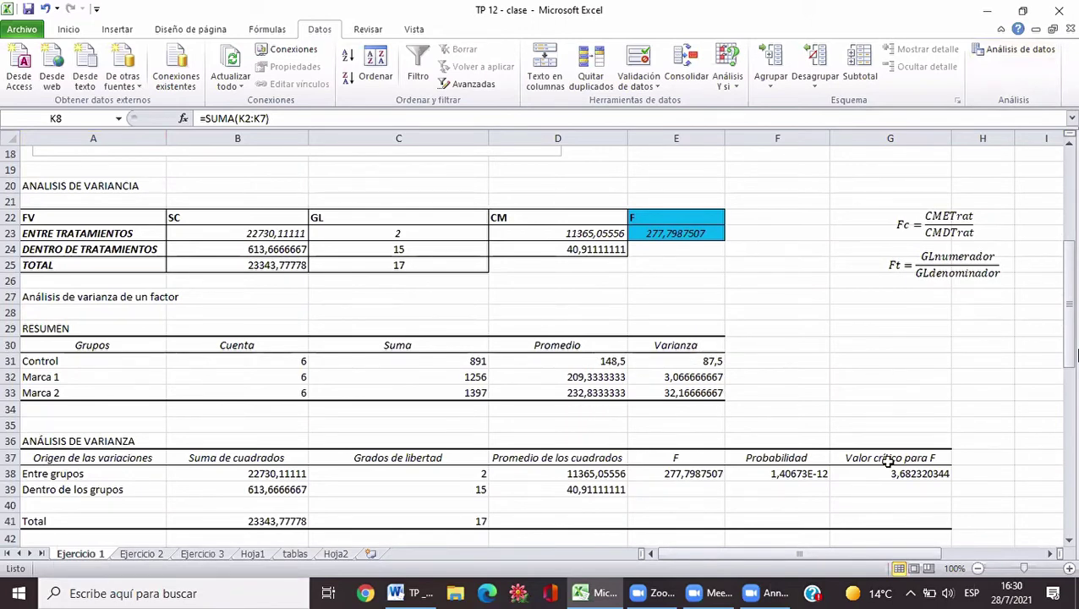
Examine the Entre grupos and Dentro de los grupos rows of the generated ANOVA table against the feed data and the manual variance table
double_click(1069, 539)
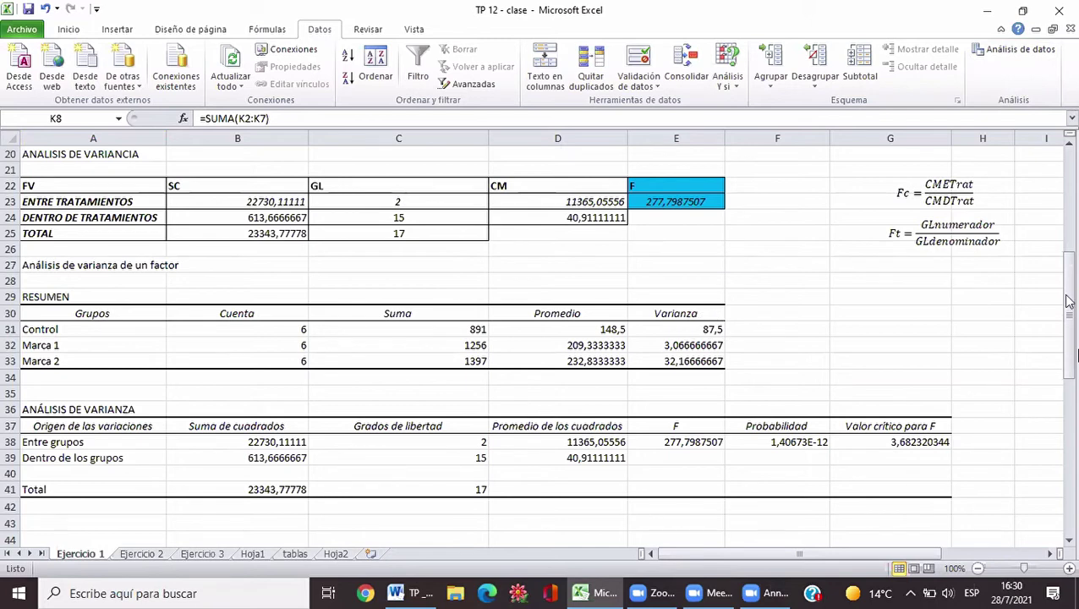
scroll(679, 272, "up", 4)
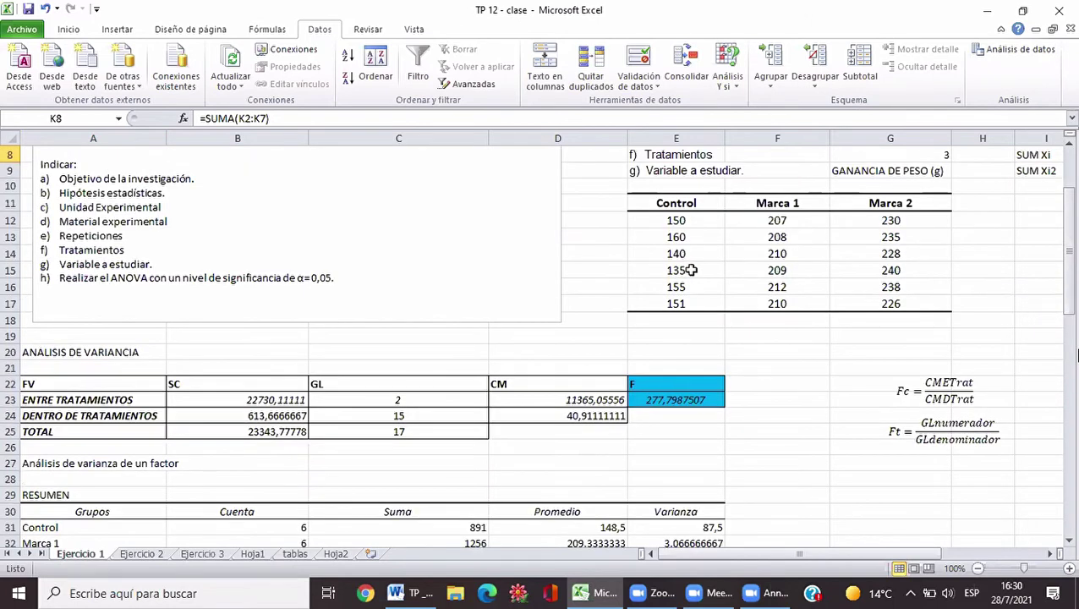
left_click(690, 270)
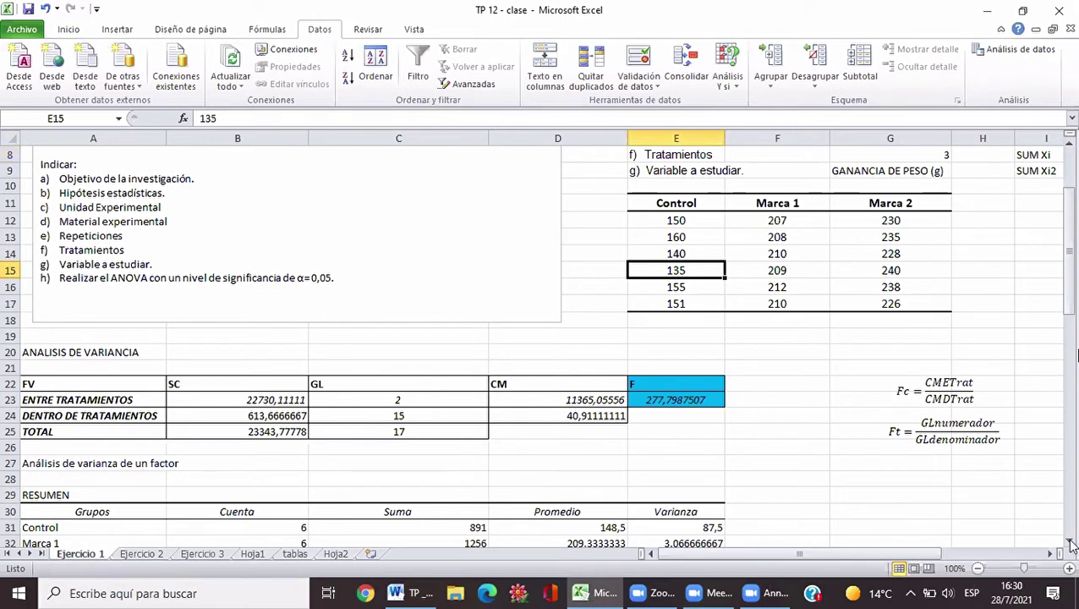
scroll(1071, 544, "down", 3)
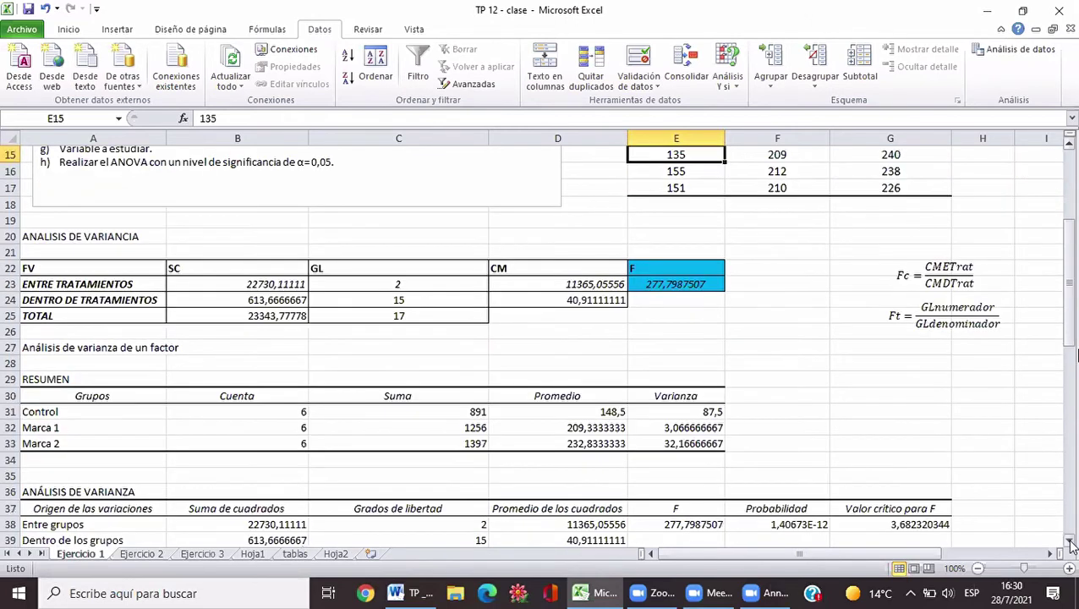
scroll(1070, 543, "down", 2)
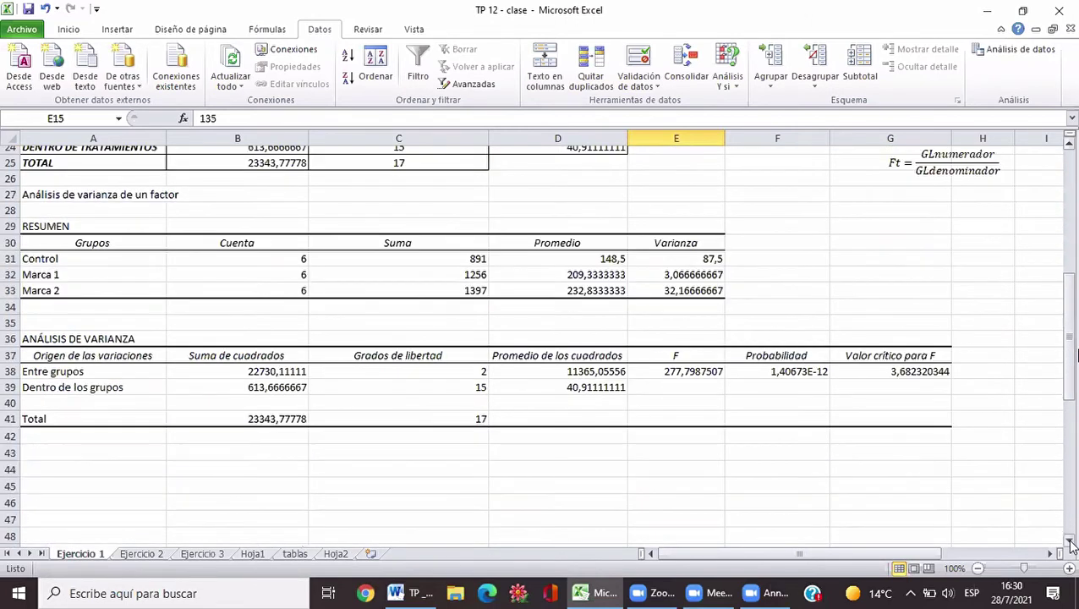
scroll(1071, 544, "down", 2)
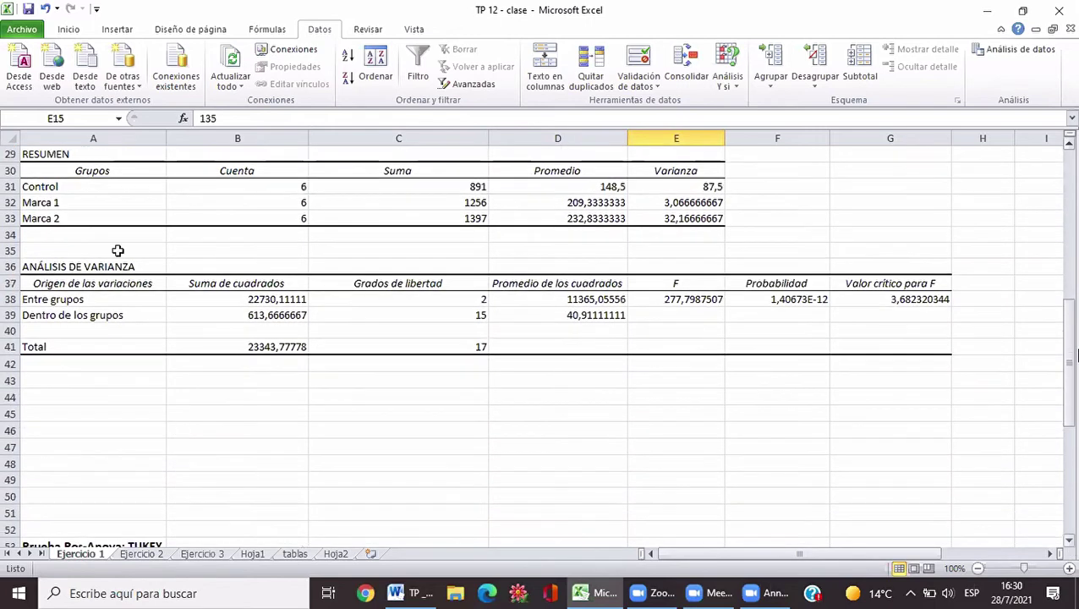
left_click(81, 299)
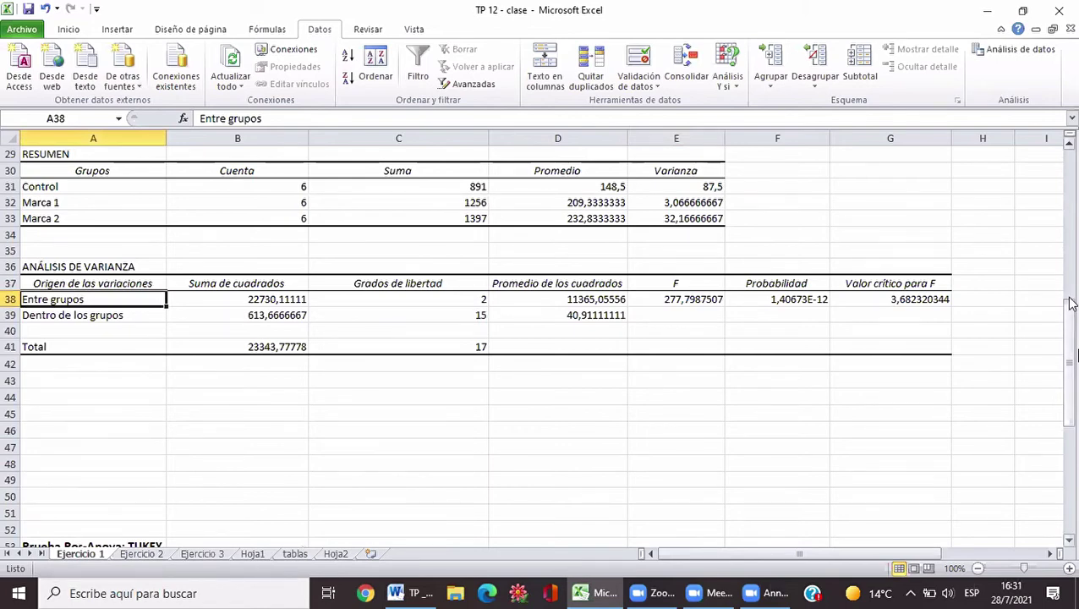
left_click_drag(1072, 302, 1072, 295)
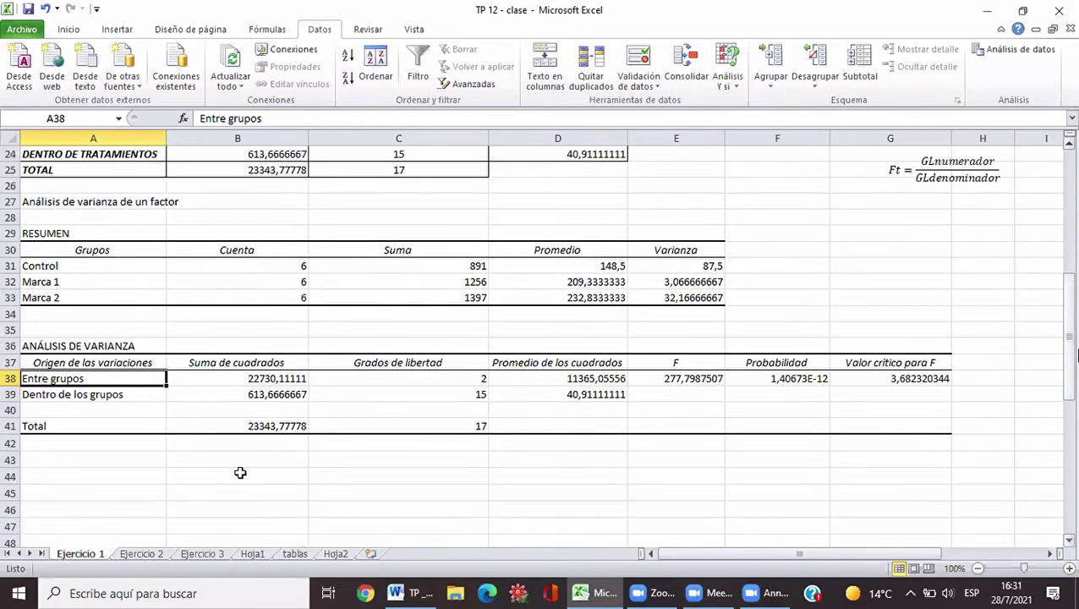
left_click(95, 394)
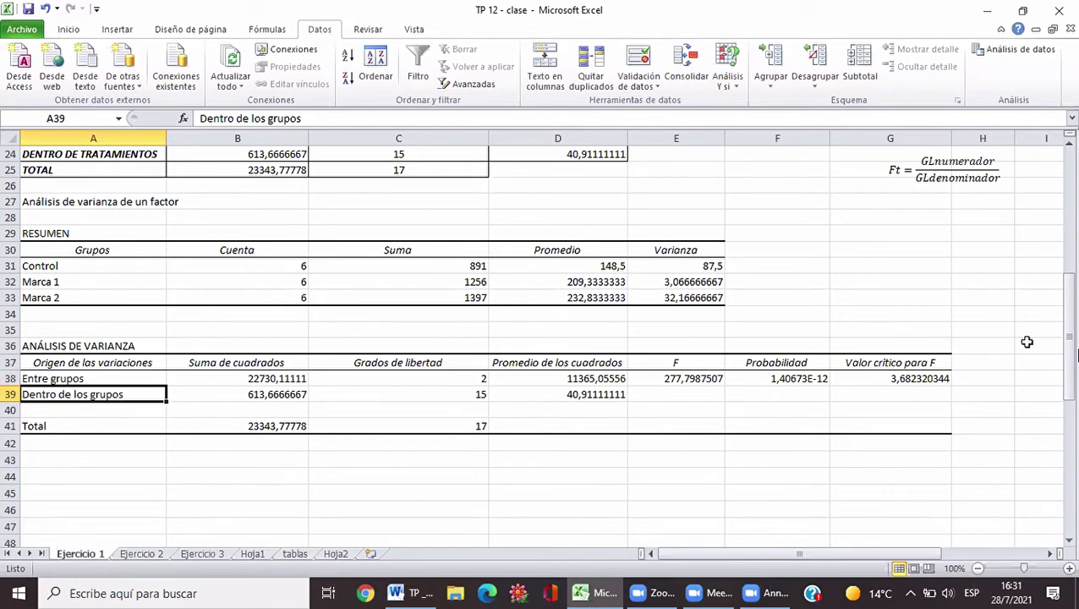
left_click(1070, 158)
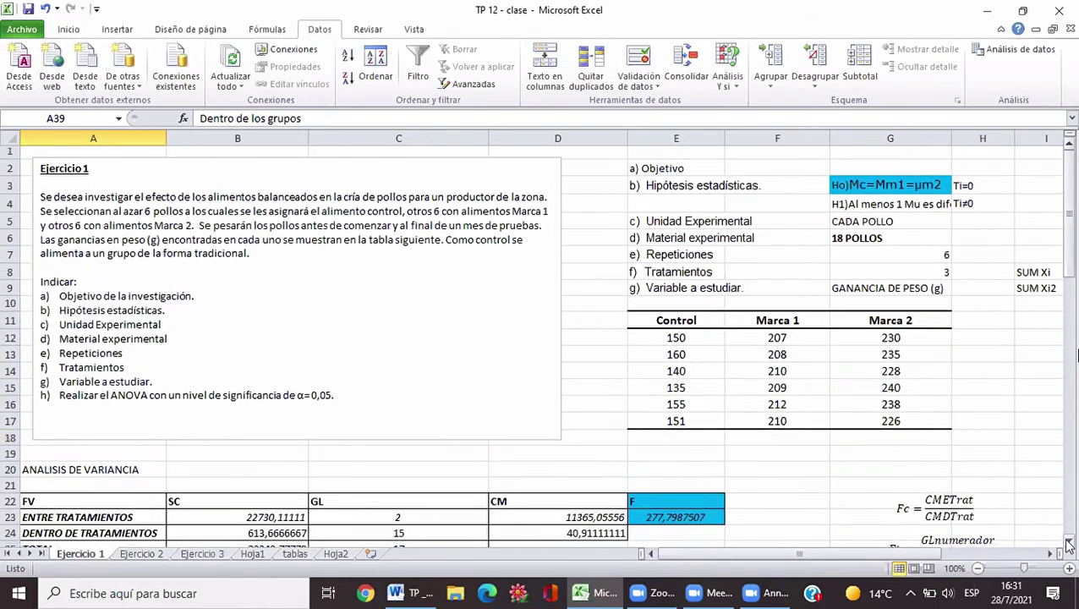
left_click_drag(1069, 546, 1069, 545)
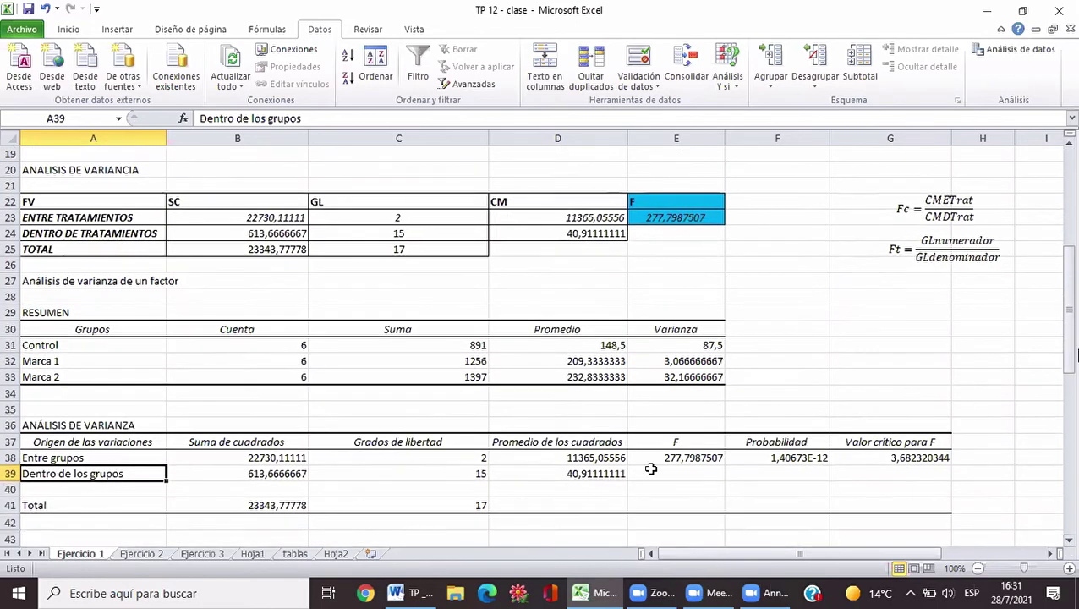
Review the F and Probabilidad values in row 38, and colour the critical F value in G38 red
left_click(693, 457)
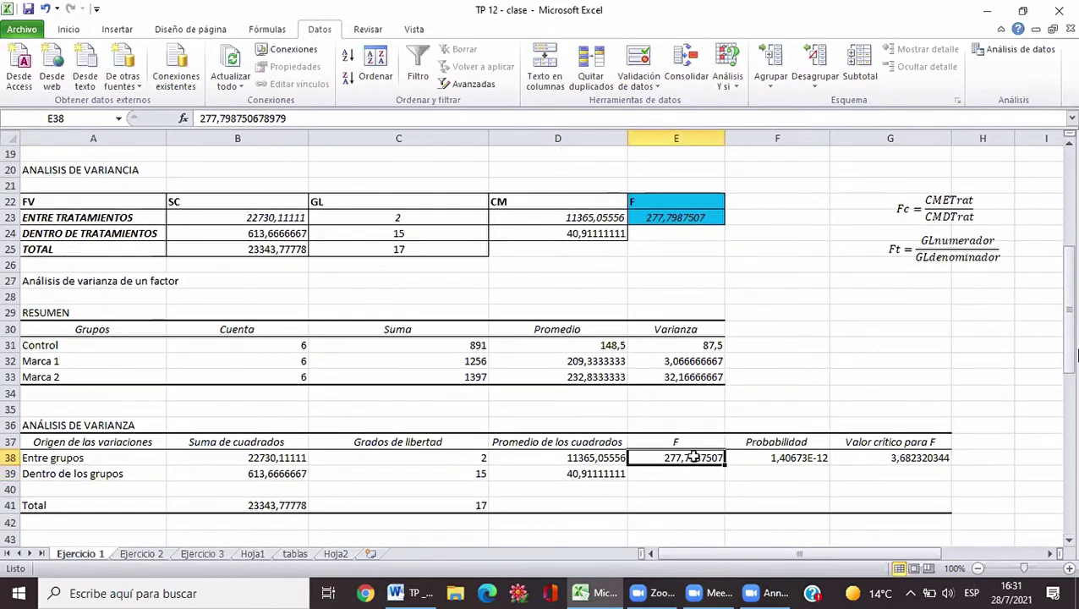
left_click(804, 460)
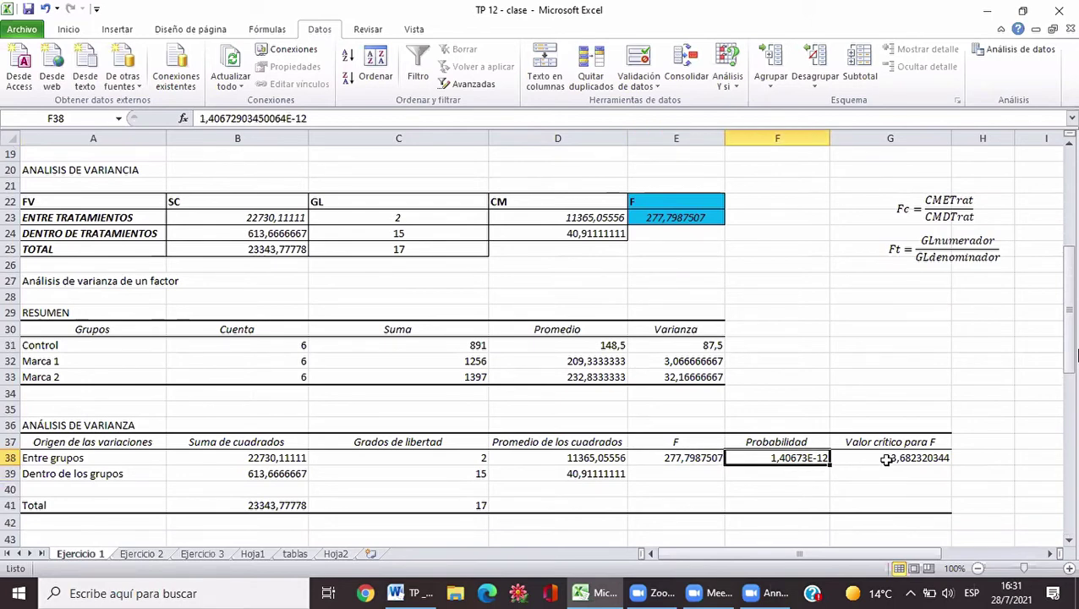
key("Right")
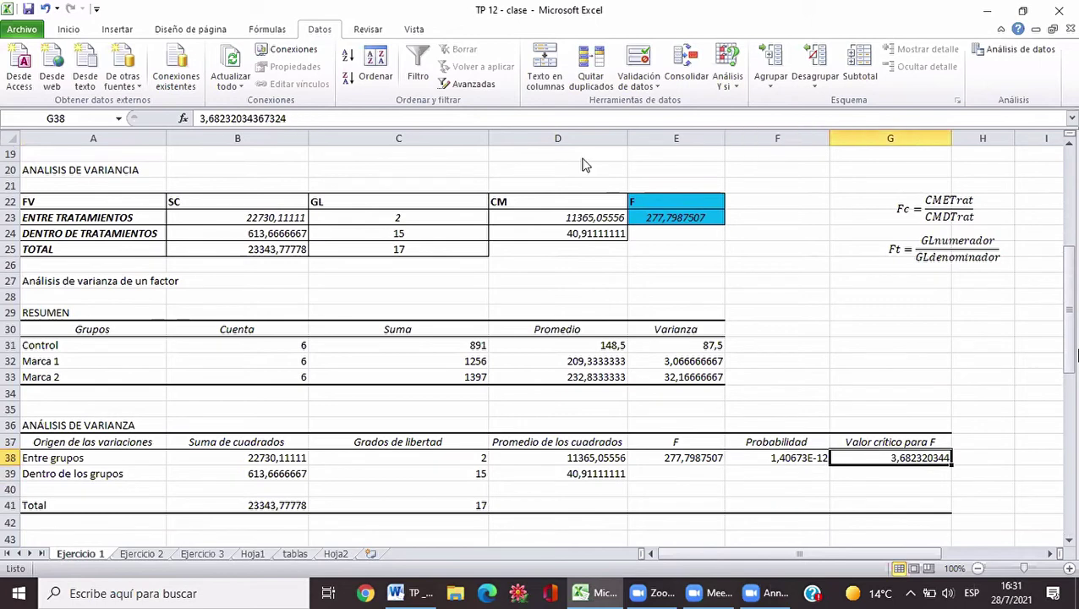
left_click(71, 30)
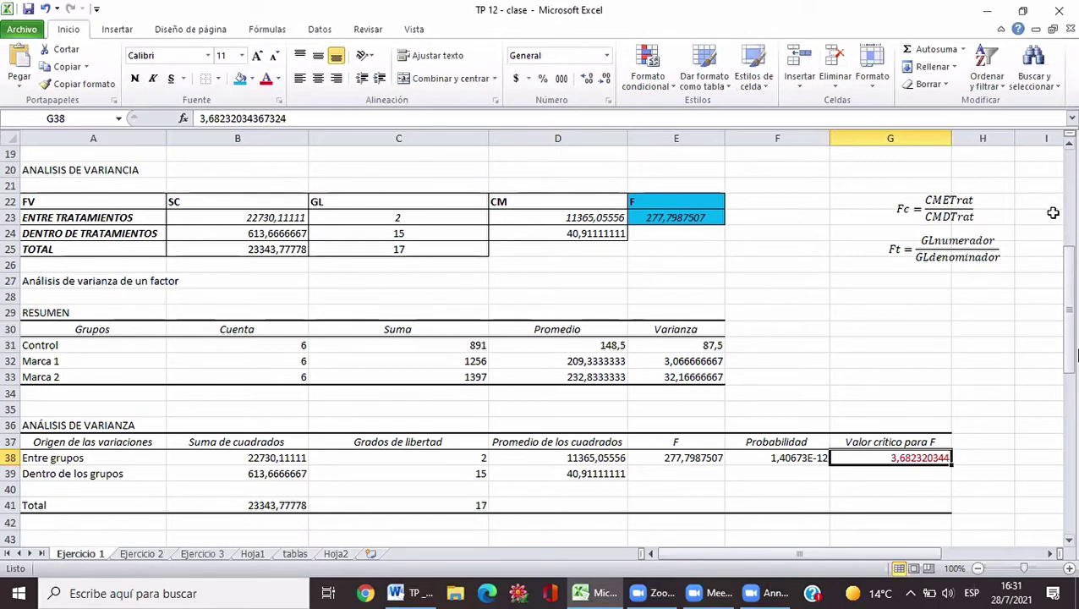
Sketch axes and an F distribution curve with a critical-value mark beside the RESUMEN table, and clear the drawing
left_click(1069, 144)
left_click(1069, 540)
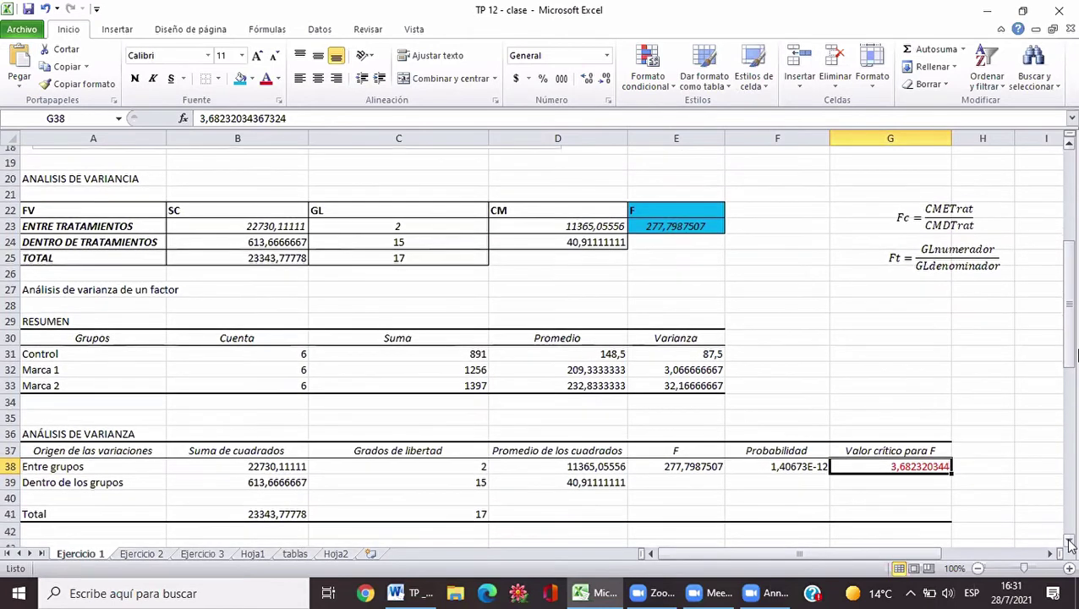
left_click(1069, 540)
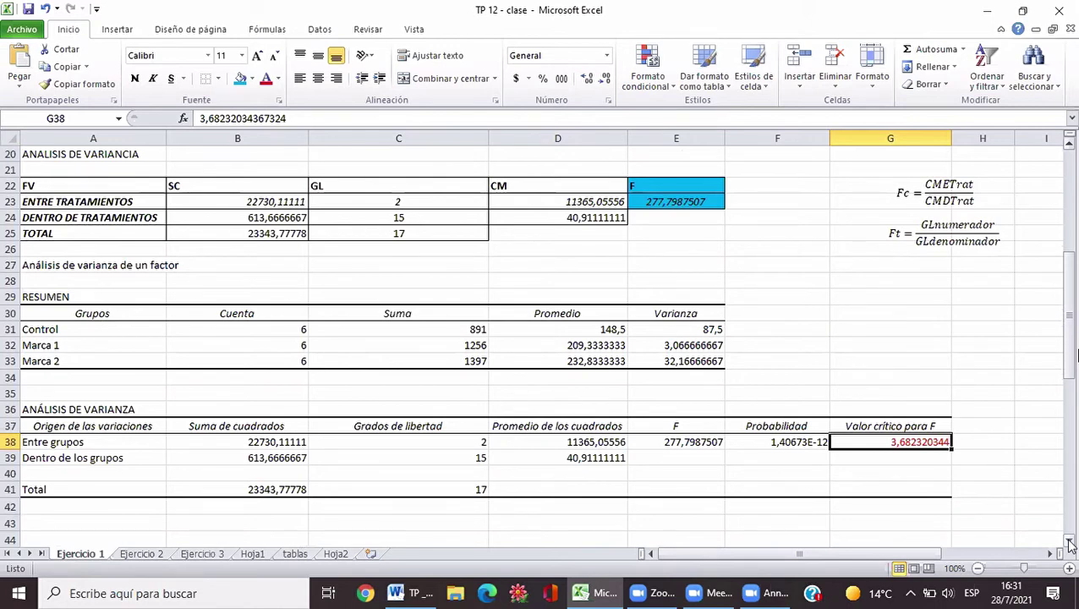
left_click(1068, 542)
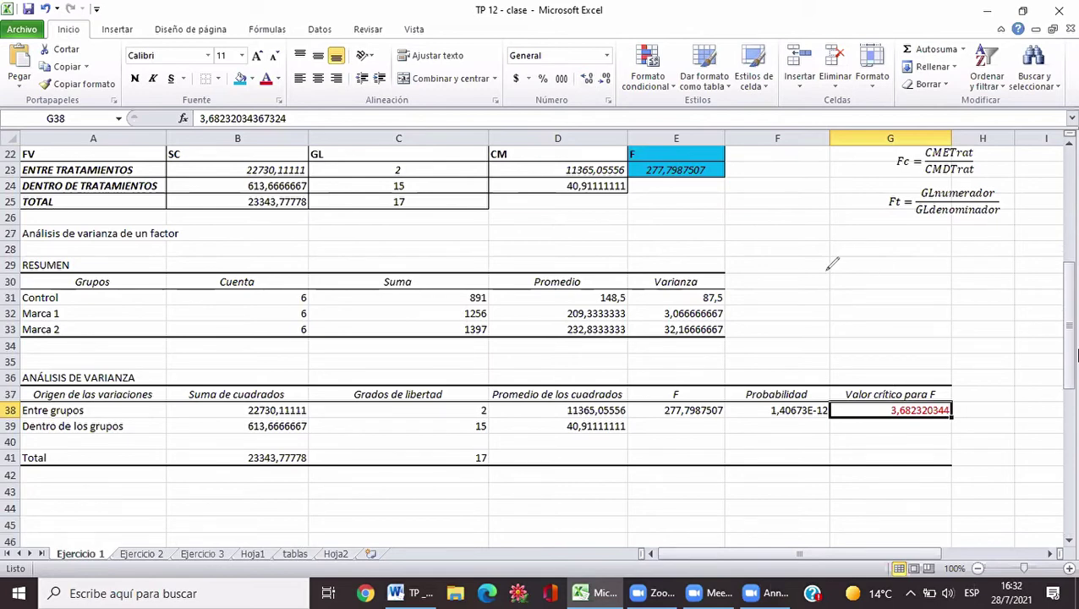
left_click_drag(827, 257, 899, 331)
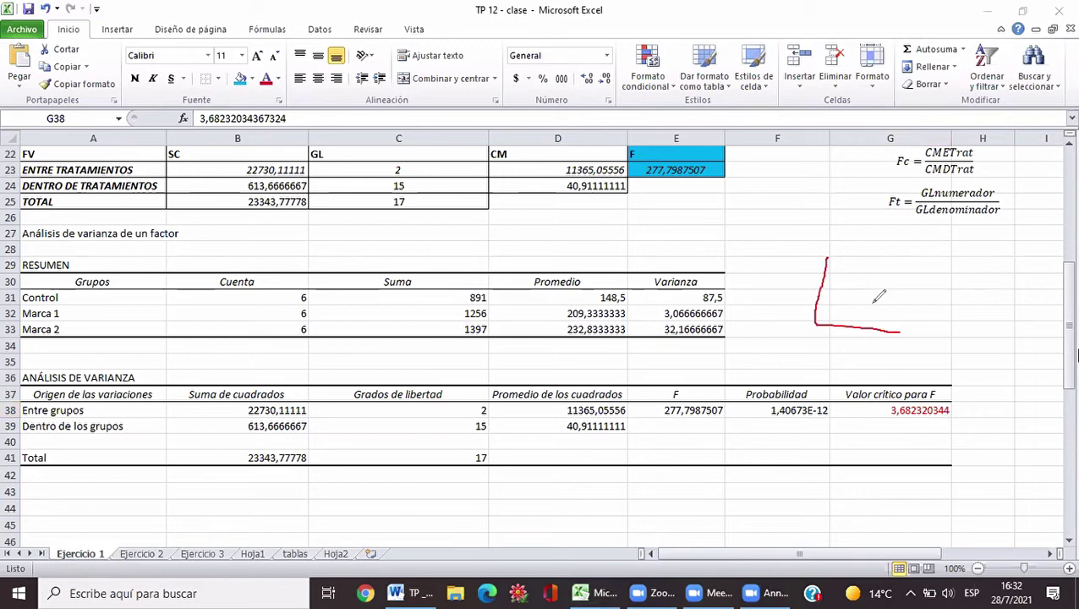
left_click(828, 284)
mouse_move(829, 285)
left_mouse_down()
mouse_move(881, 318)
mouse_move(876, 331)
left_mouse_up()
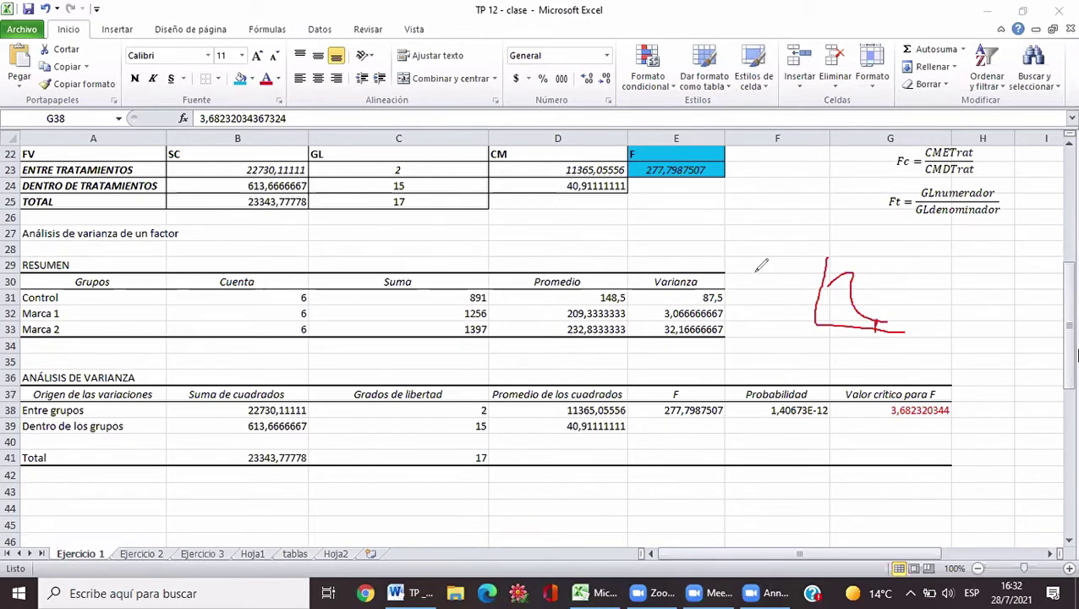
key("Escape")
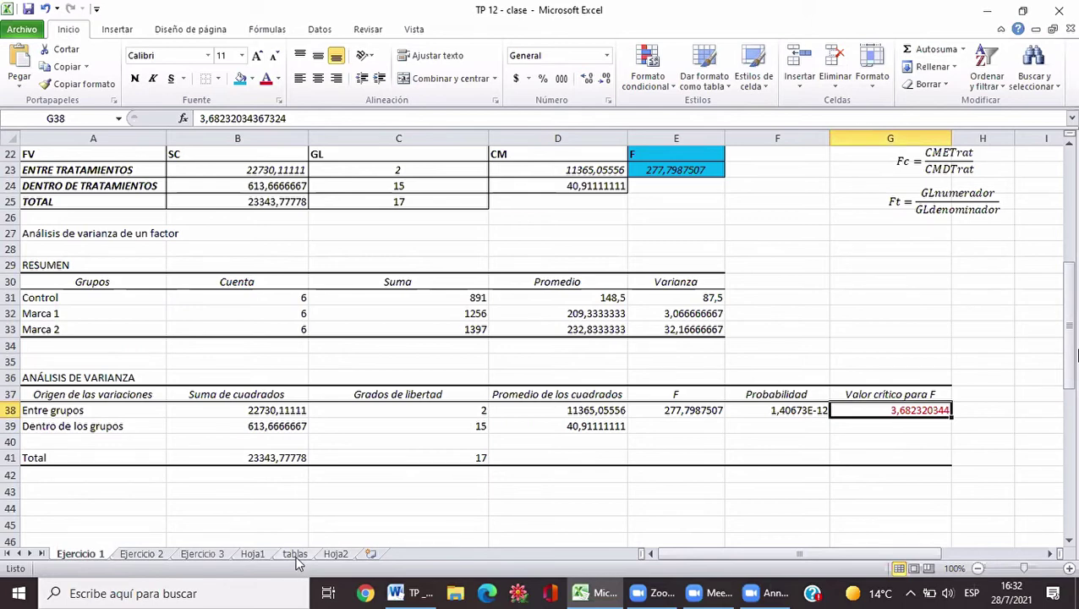
Open the tablas sheet to consult the F distribution table by numerator and denominator degrees of freedom
left_click(295, 554)
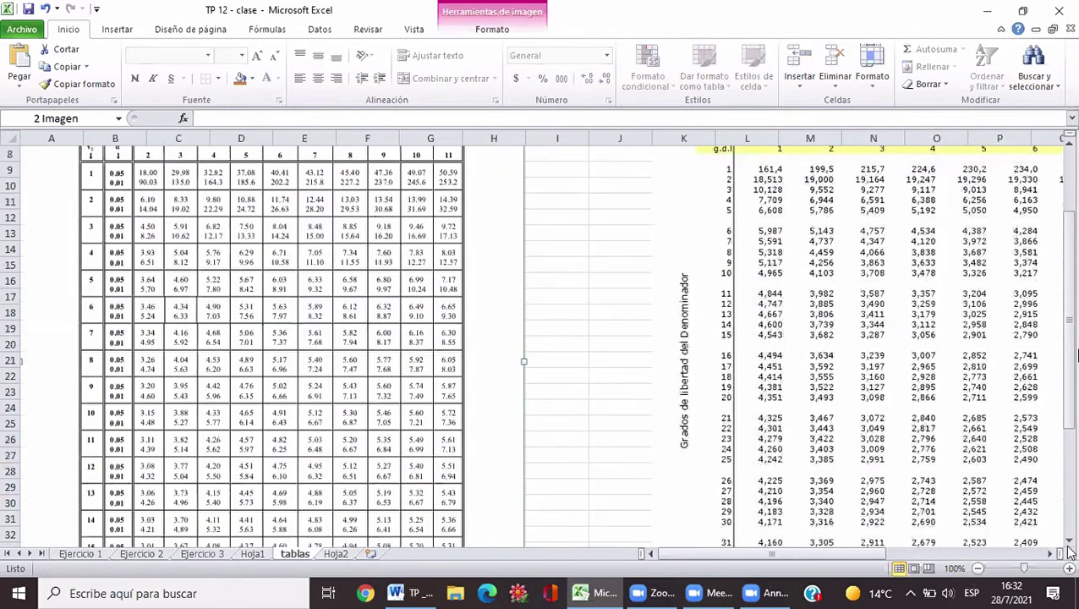
Examine the F distribution table on the tablas sheet by numerator and denominator degrees of freedom
left_click(1049, 552)
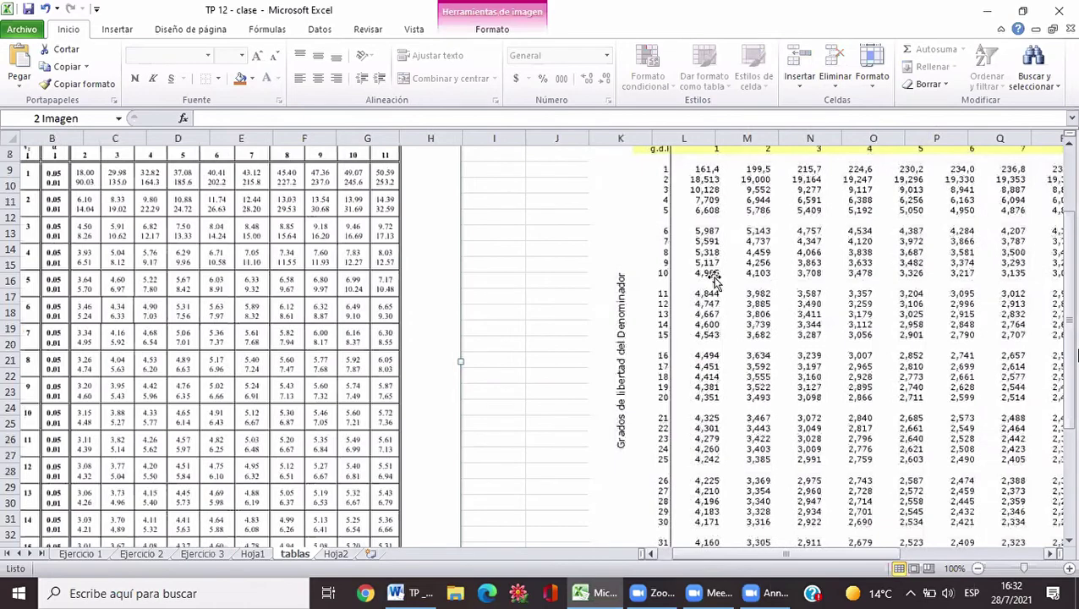
scroll(516, 298, "right", 3)
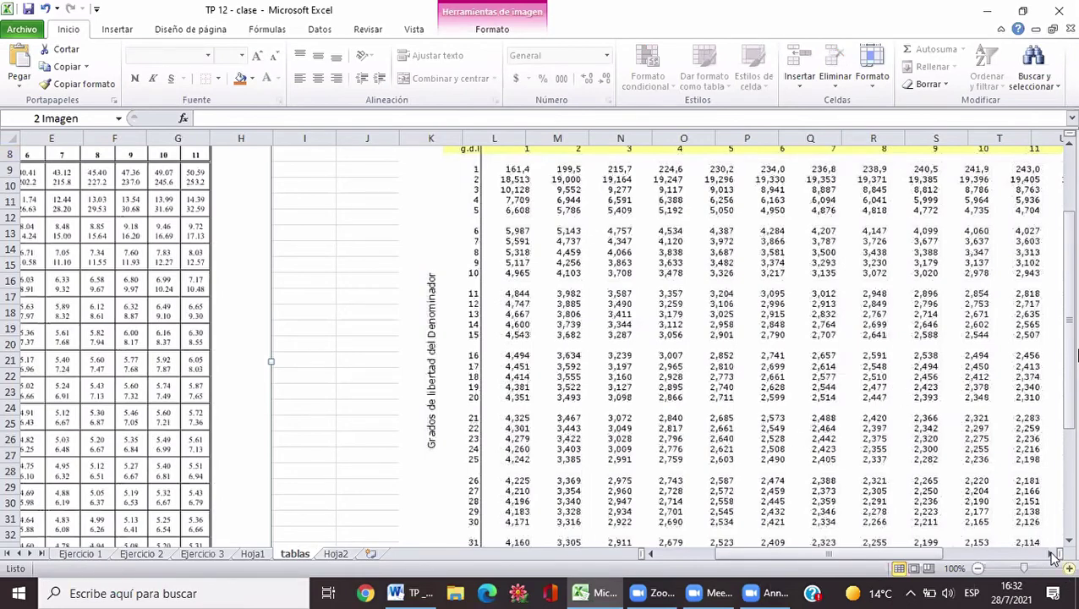
scroll(457, 218, "right", 2)
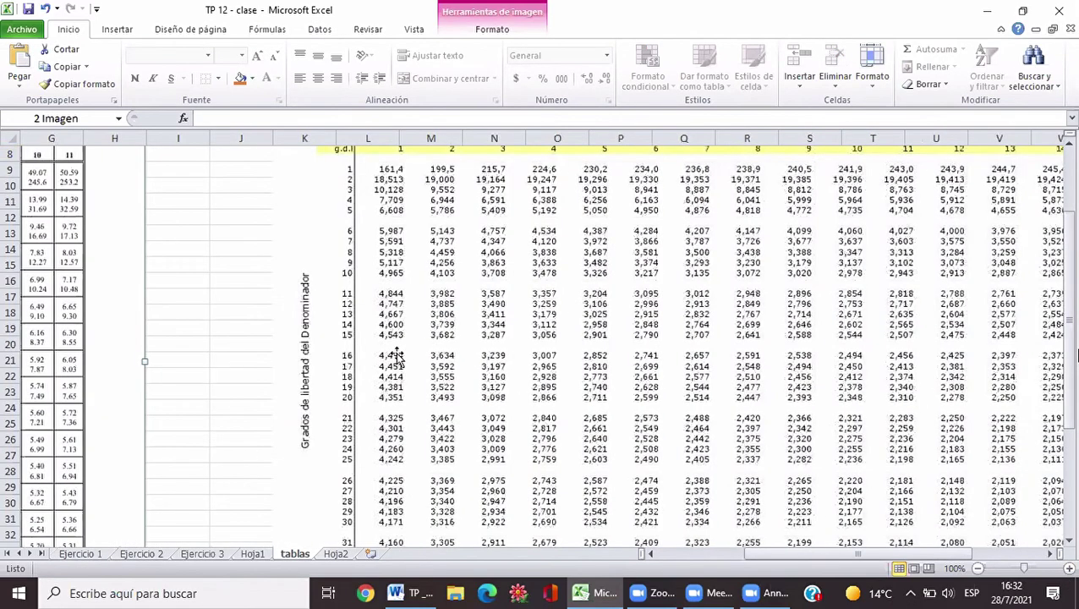
left_click(446, 338)
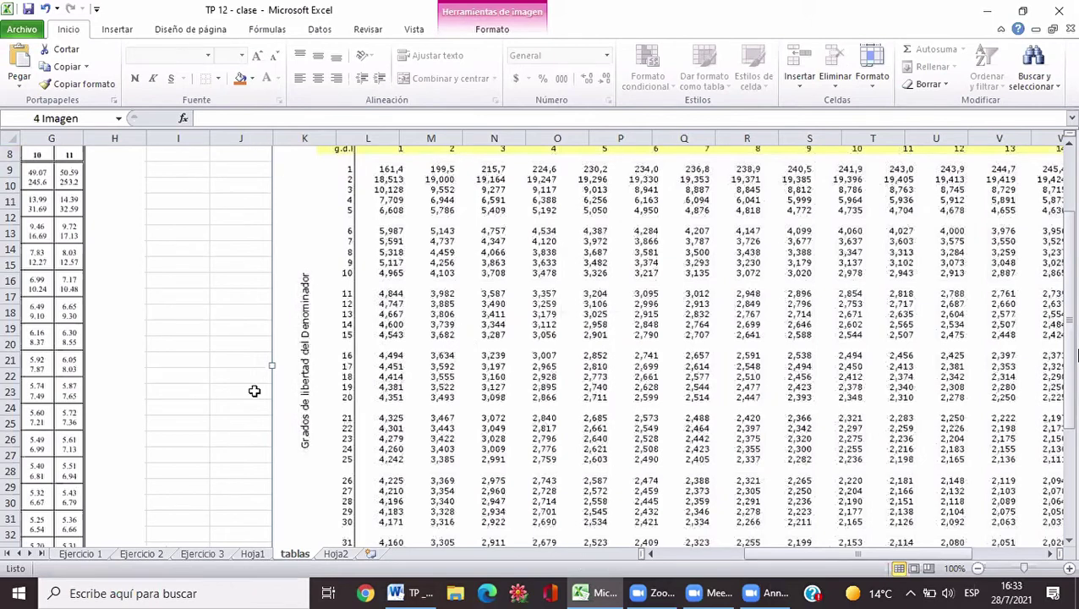
Review the ANÁLISIS DE VARIANZA table on the Ejercicio 1 sheet, including its F and critical F columns
left_click(92, 554)
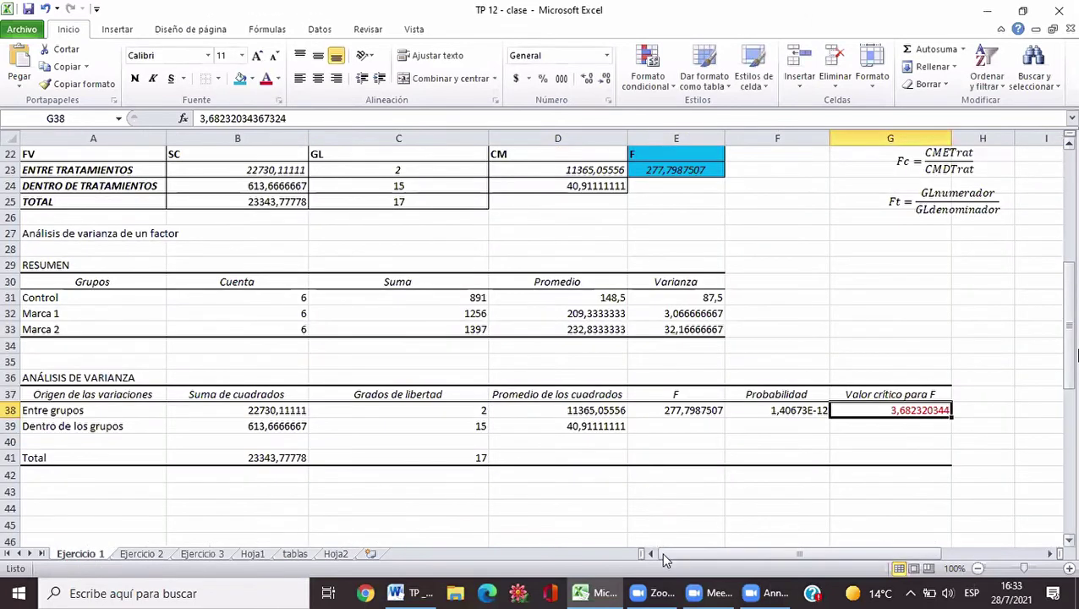
left_click(1071, 542)
left_click(1070, 542)
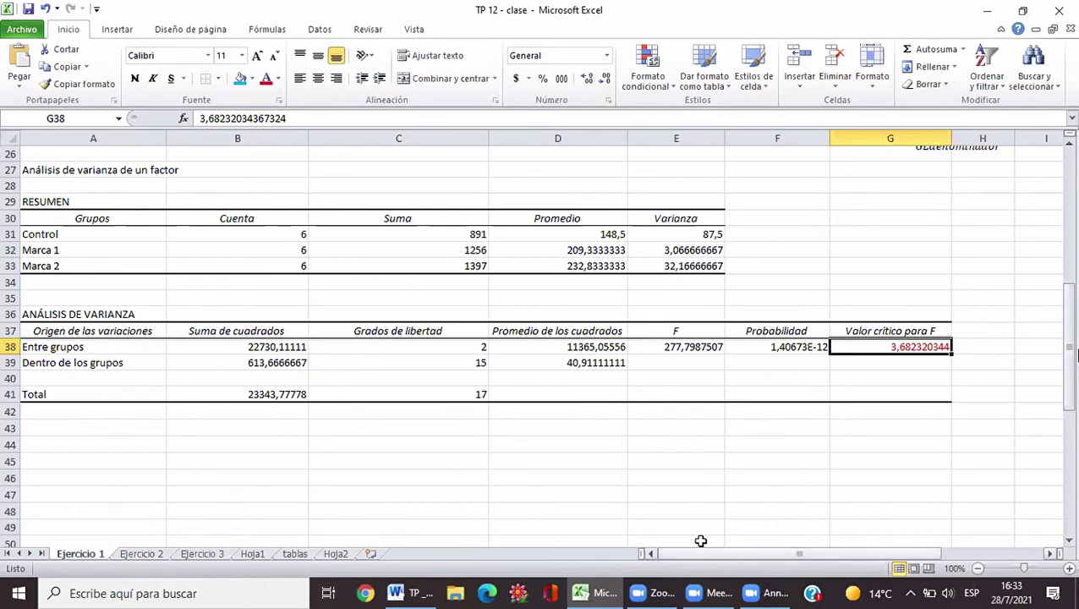
left_click(1070, 540)
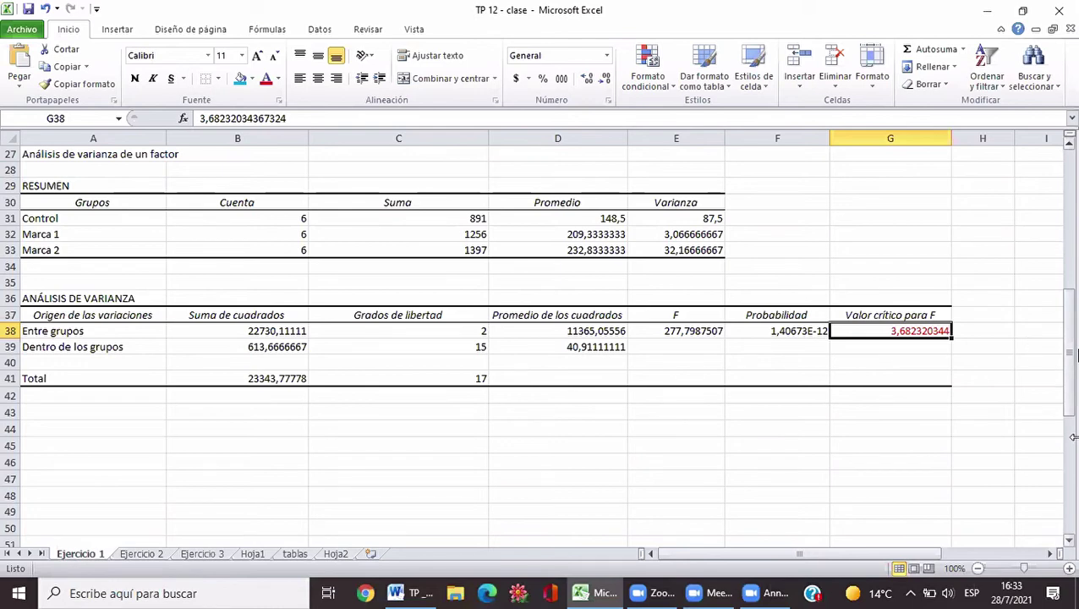
left_click(1068, 541)
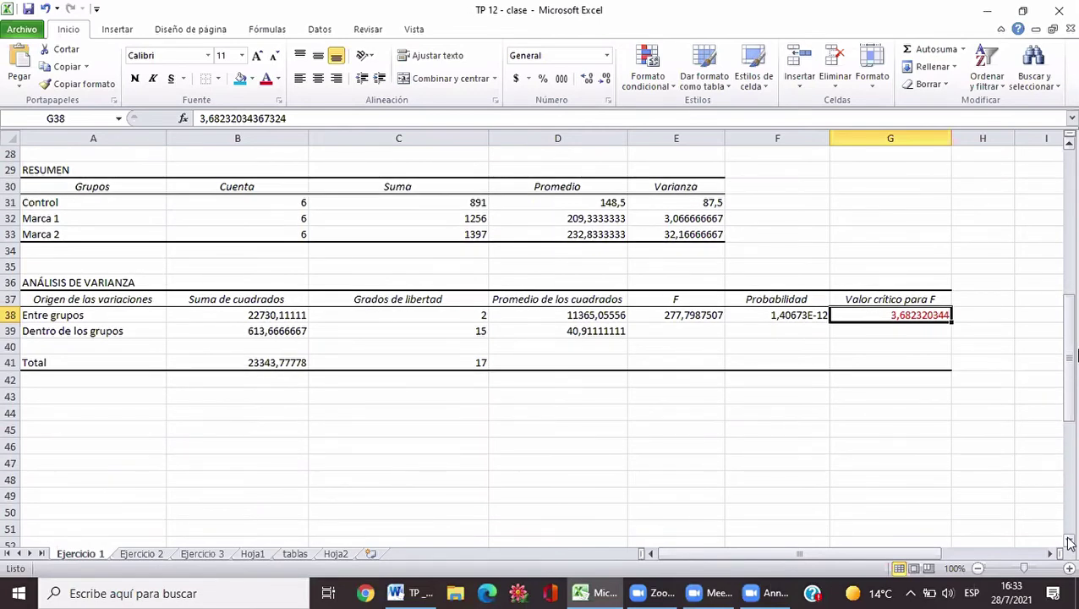
left_click(1069, 542)
left_click(1069, 542)
left_click(1068, 542)
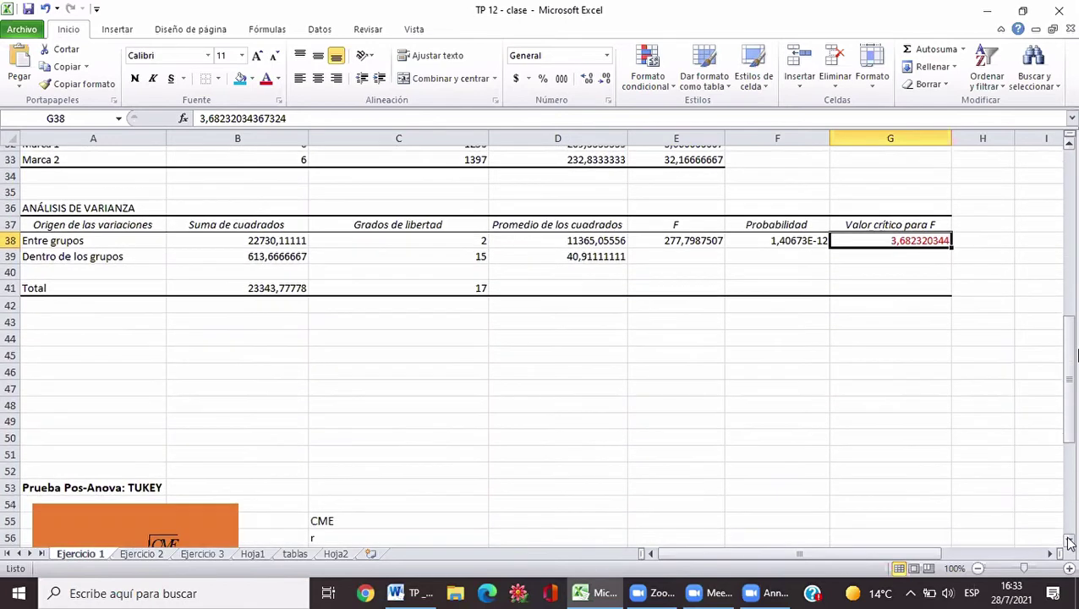
Examine the Tukey post-ANOVA section on Ejercicio 1, including its formula image and the list of required parameters
left_click(1068, 542)
left_click(1069, 542)
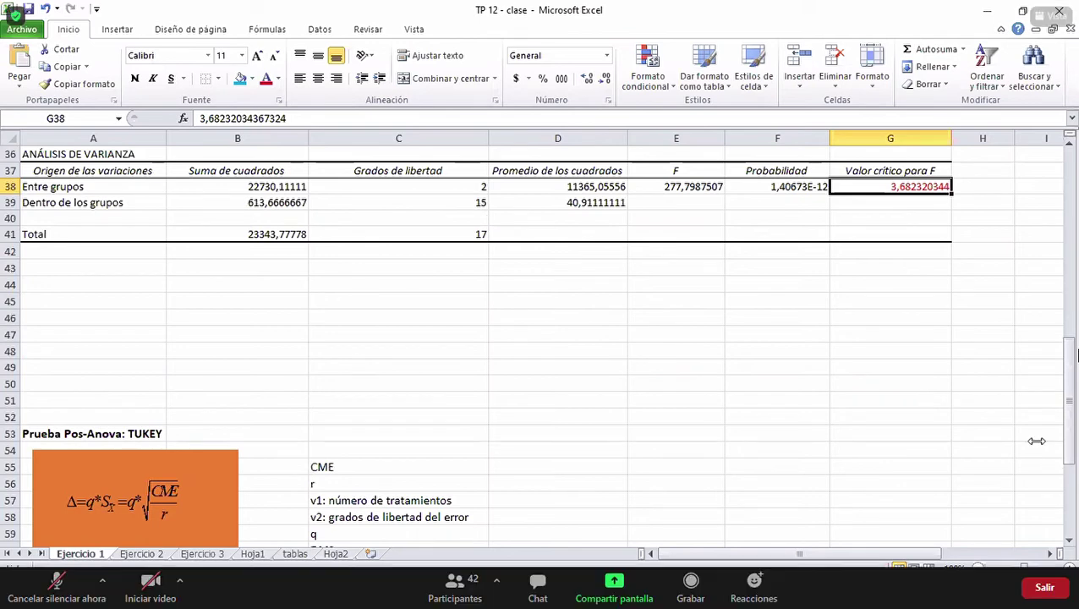
left_click(1070, 545)
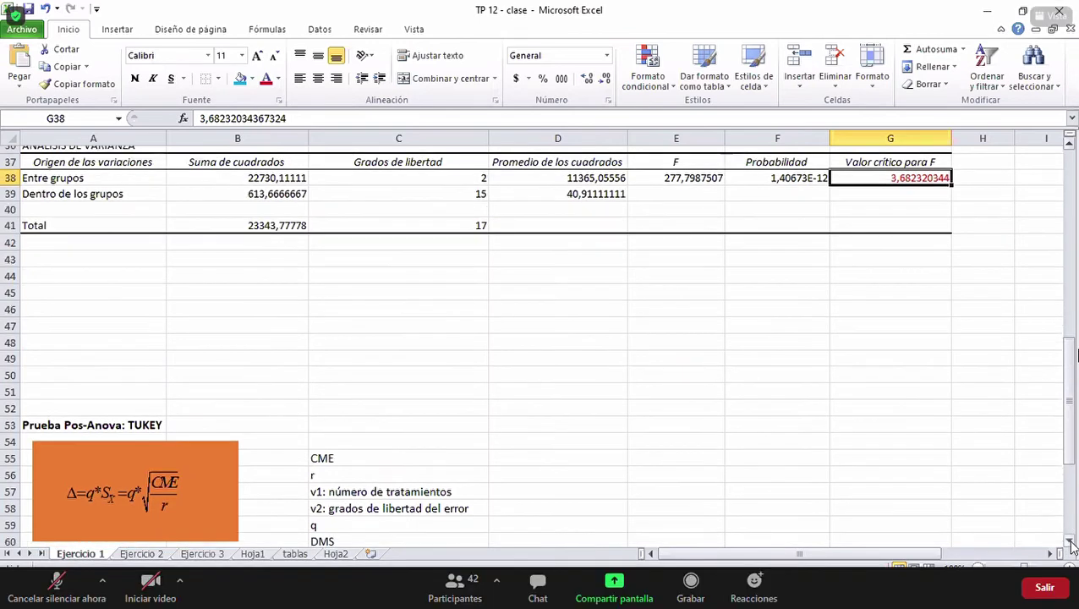
left_click(1070, 545)
left_click(1070, 545)
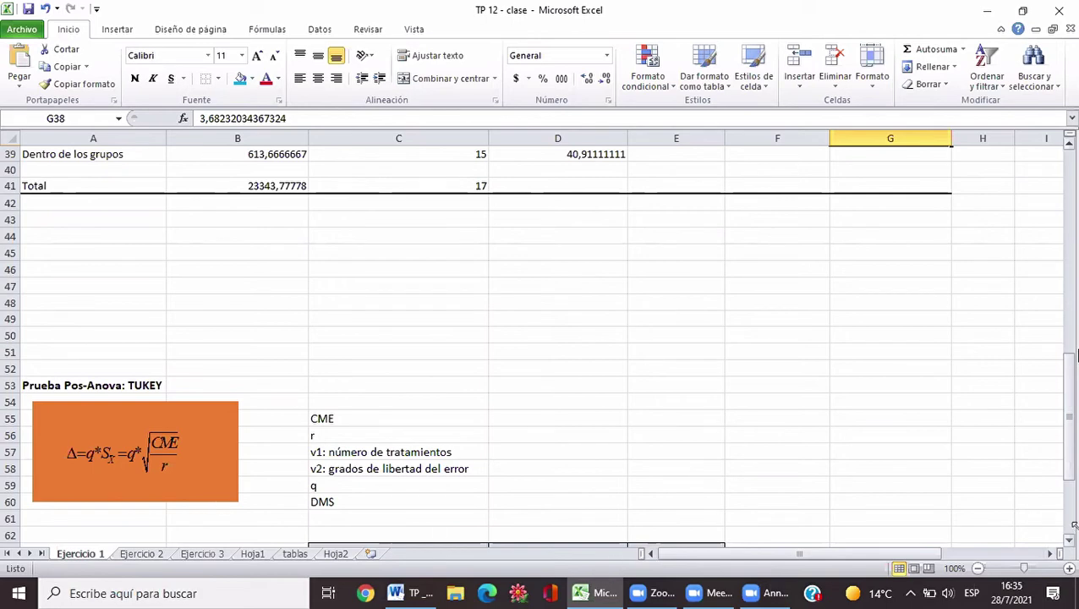
scroll(1071, 544, "down", 2)
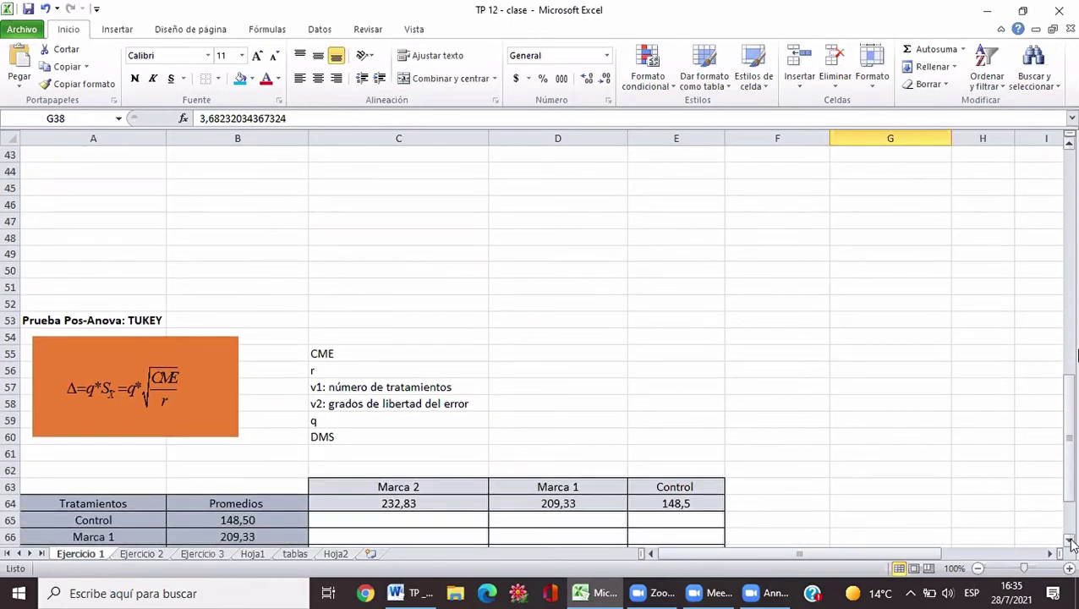
left_click(367, 403)
left_click_drag(367, 402, 153, 336)
left_click(154, 336)
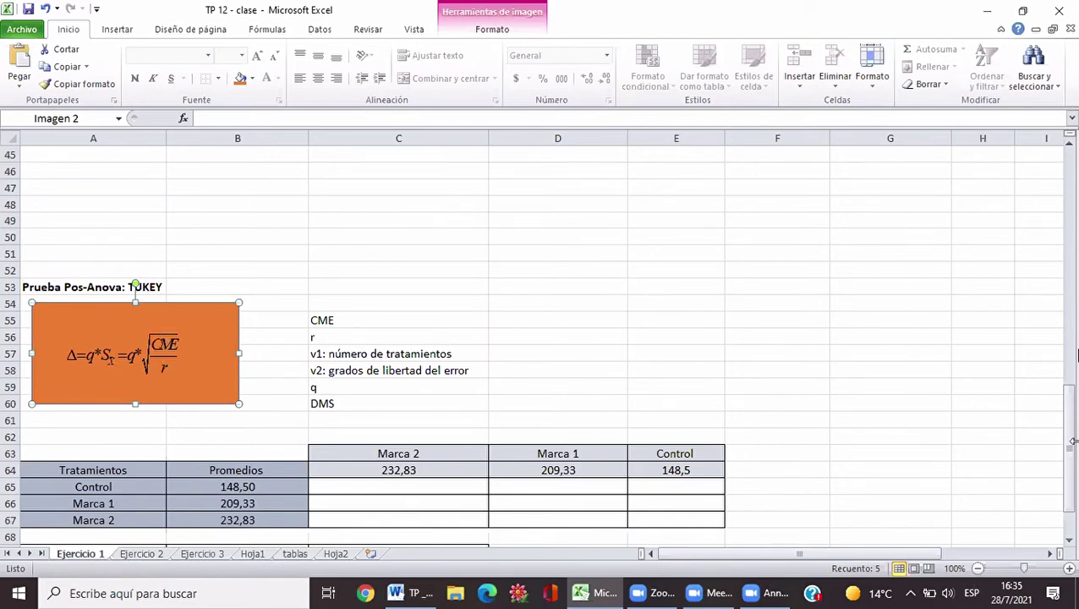
Enter 6 for r in D56 and 40,9 for CME in D55 of the Tukey section
left_click(558, 334)
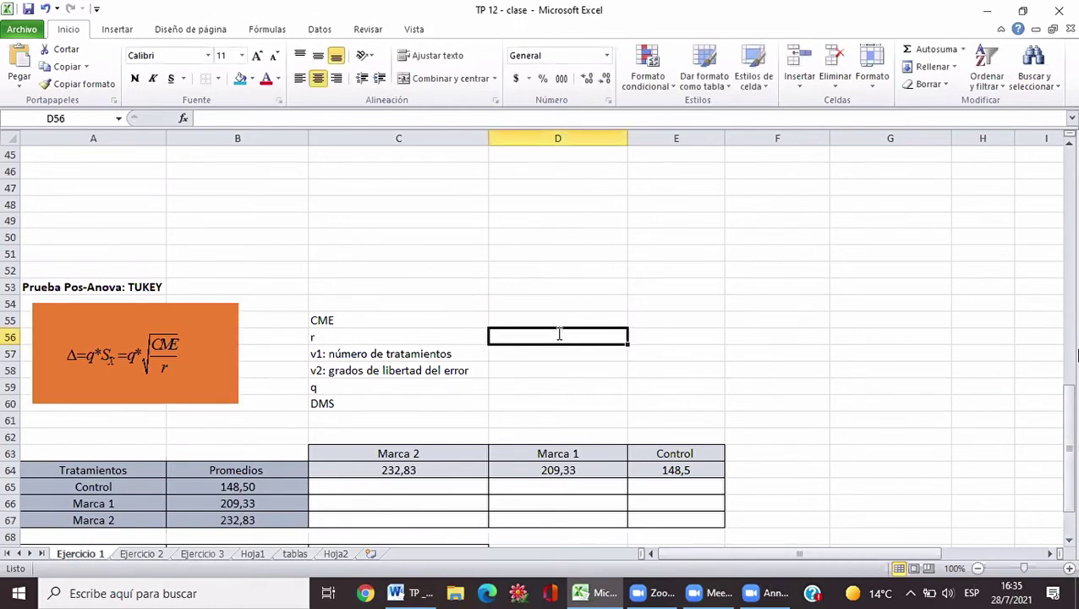
type("6")
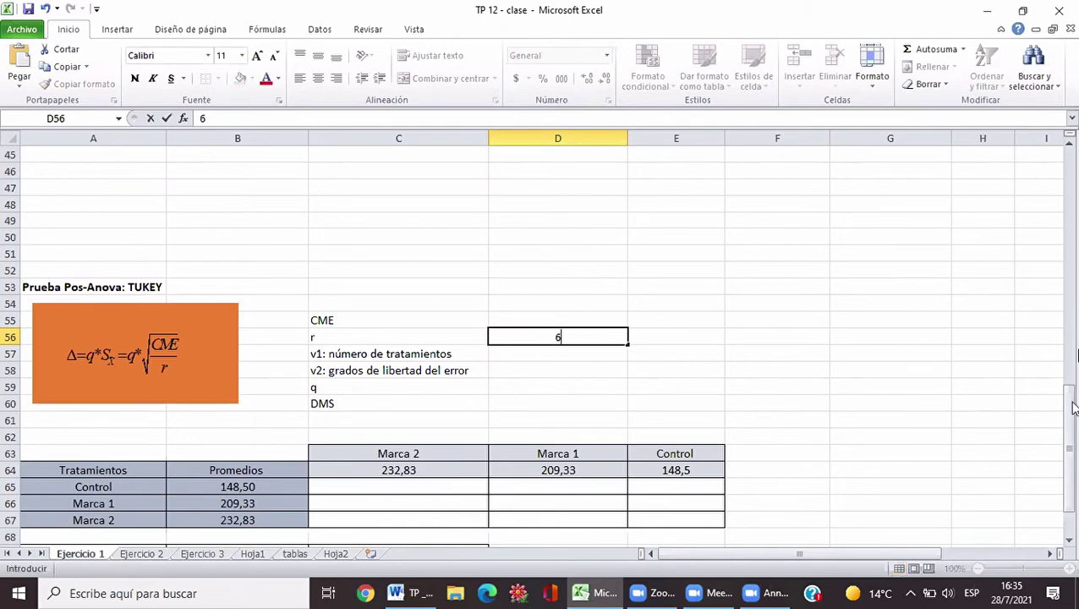
mouse_move(1072, 389)
left_mouse_down()
mouse_move(1076, 347)
mouse_move(1074, 406)
left_mouse_up()
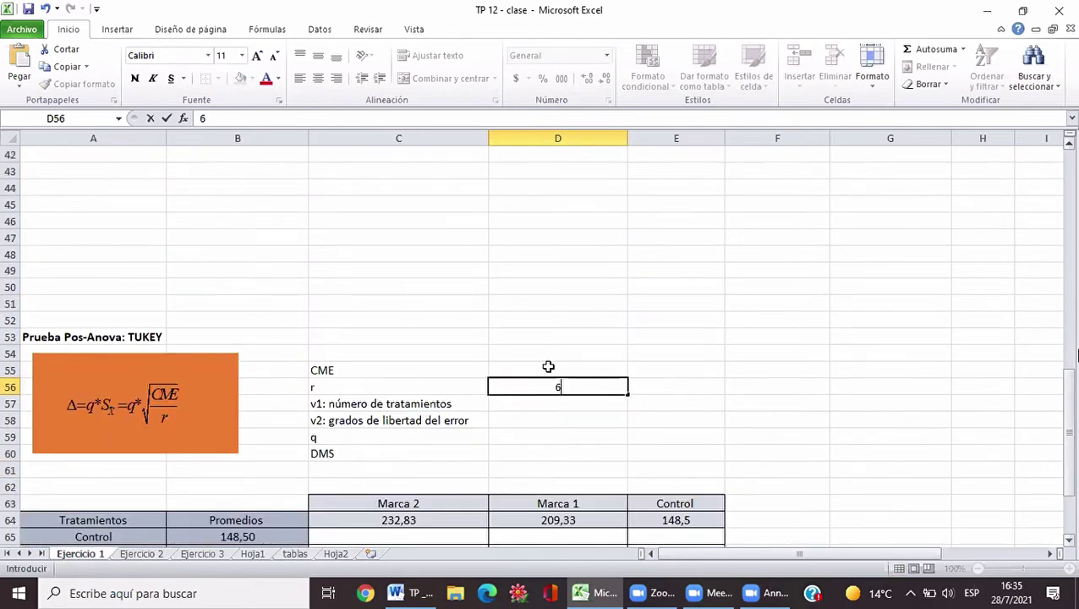
left_click(548, 366)
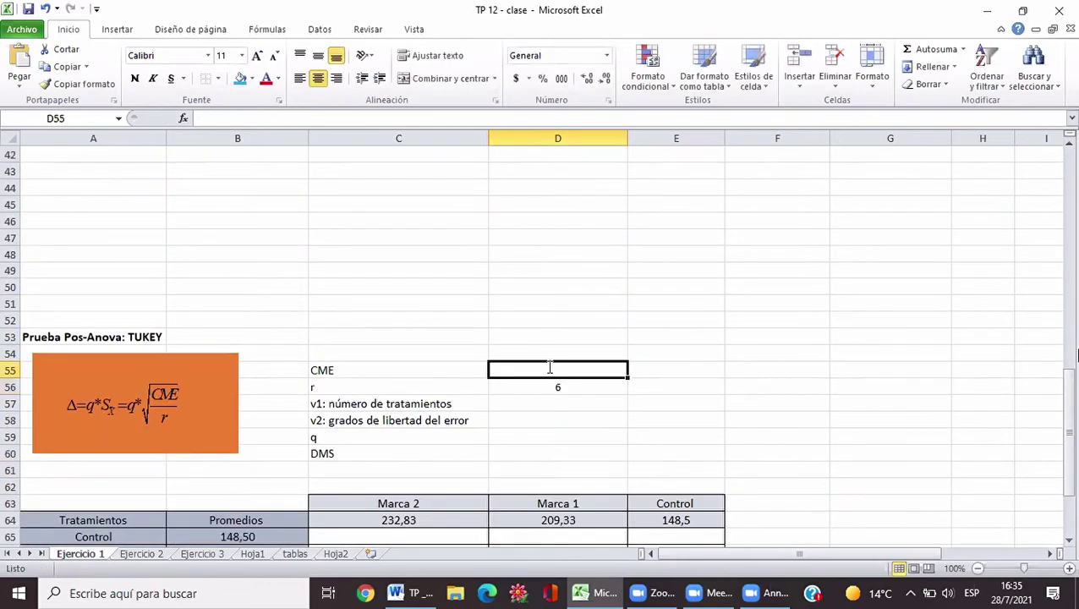
type("40,9")
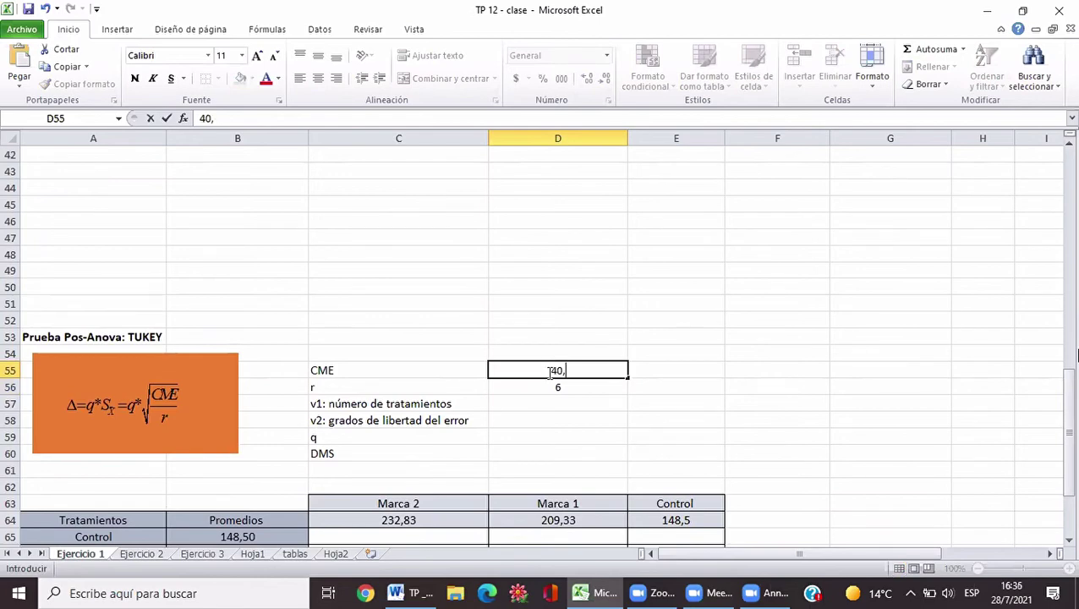
Enter 3 as the number of treatments (v1) in D57 and 15 as the error degrees of freedom (v2) in D58
left_click(522, 400)
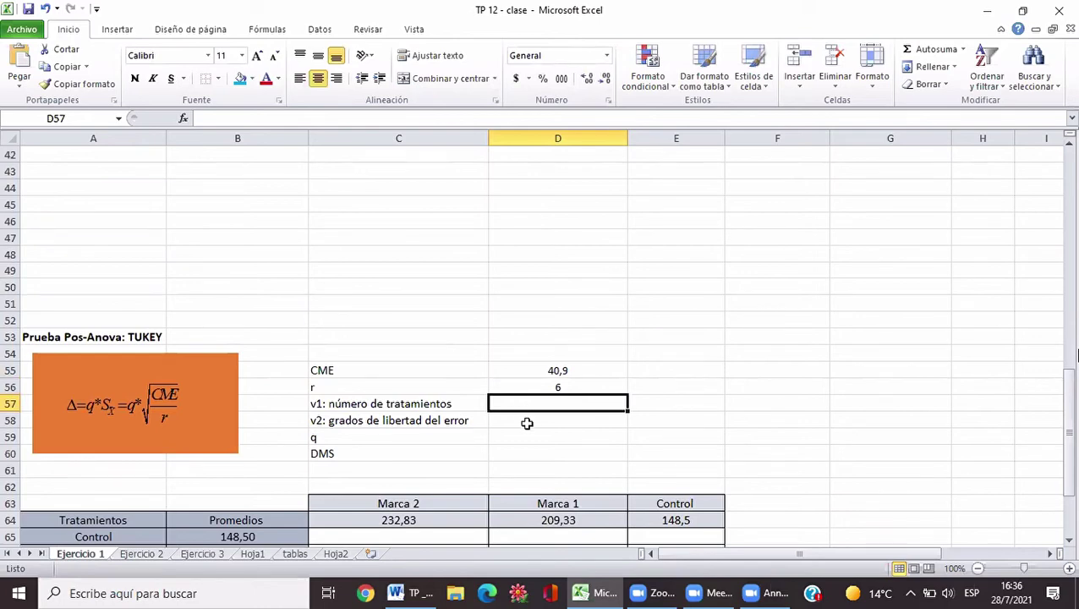
type("3")
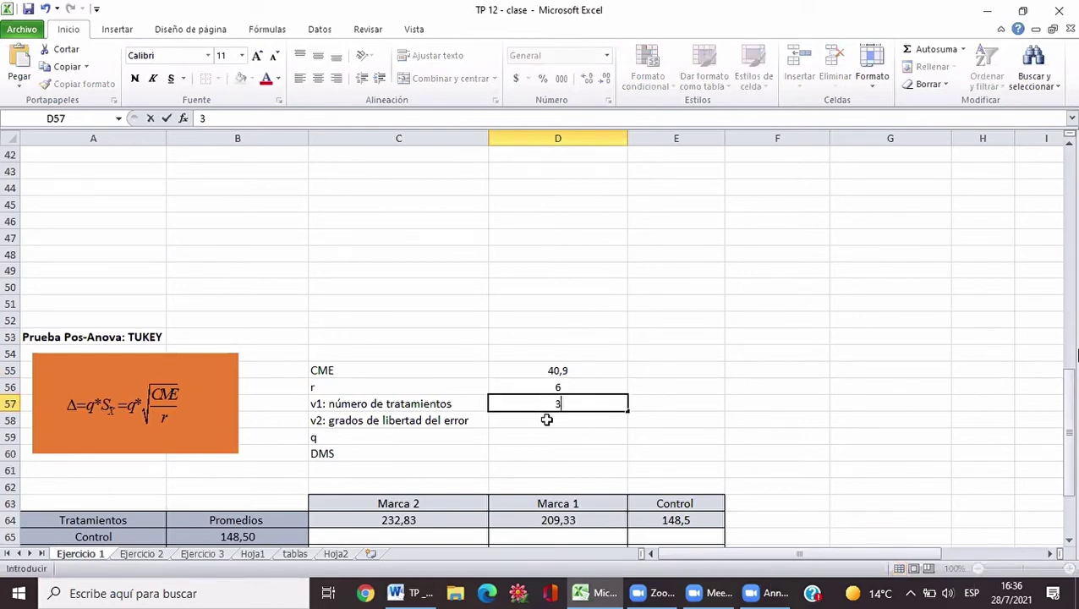
left_click(546, 419)
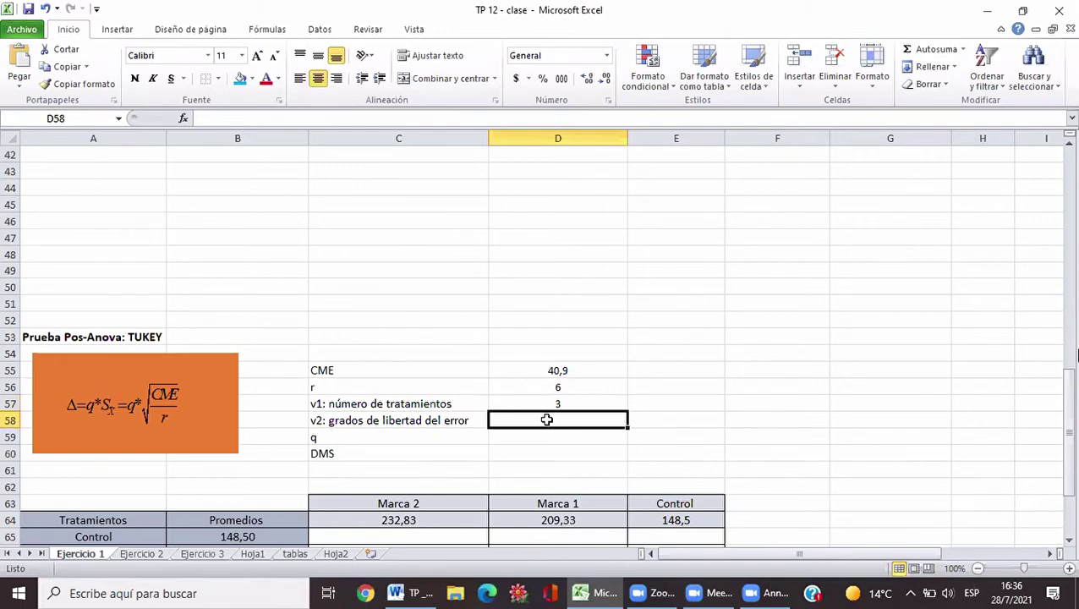
type("15")
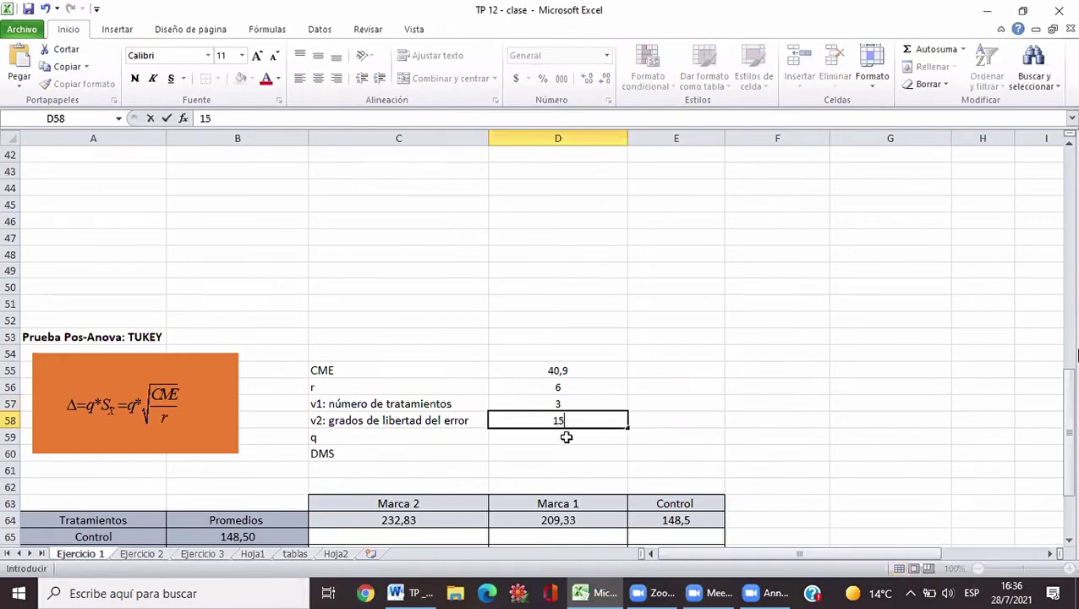
left_click(565, 436)
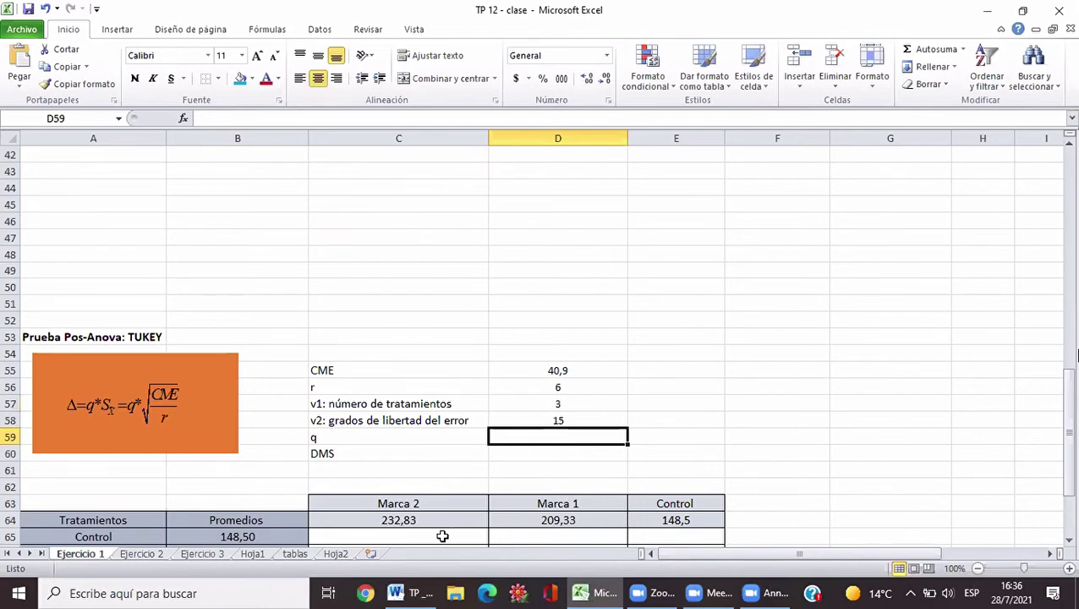
Look up the Tukey q value on the tablas sheet for v1 = 3 and v2 = 15 at the 0.05 level
left_click(298, 556)
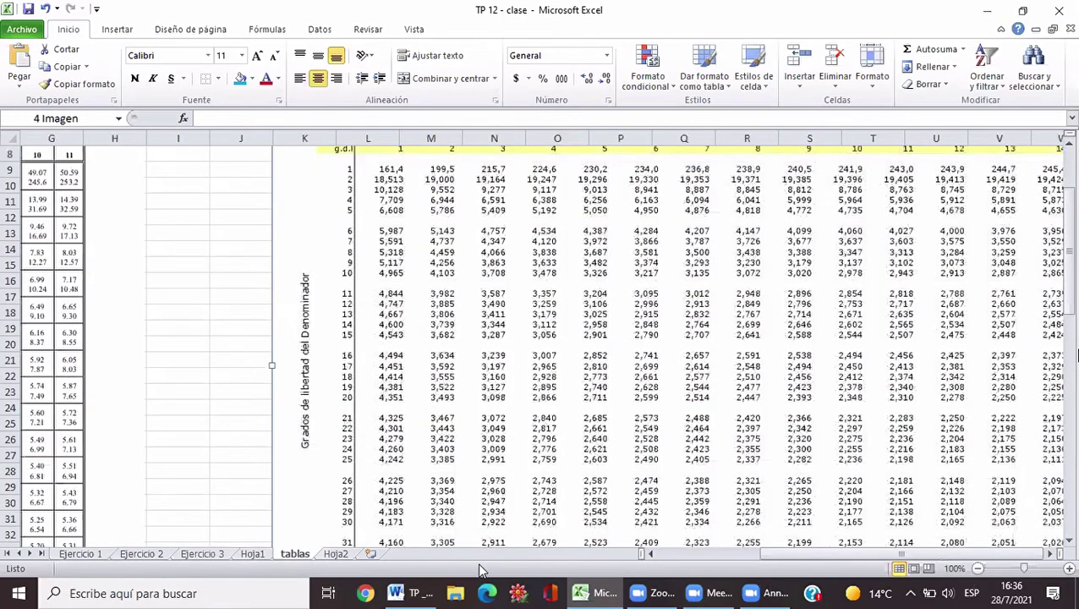
left_click(665, 558)
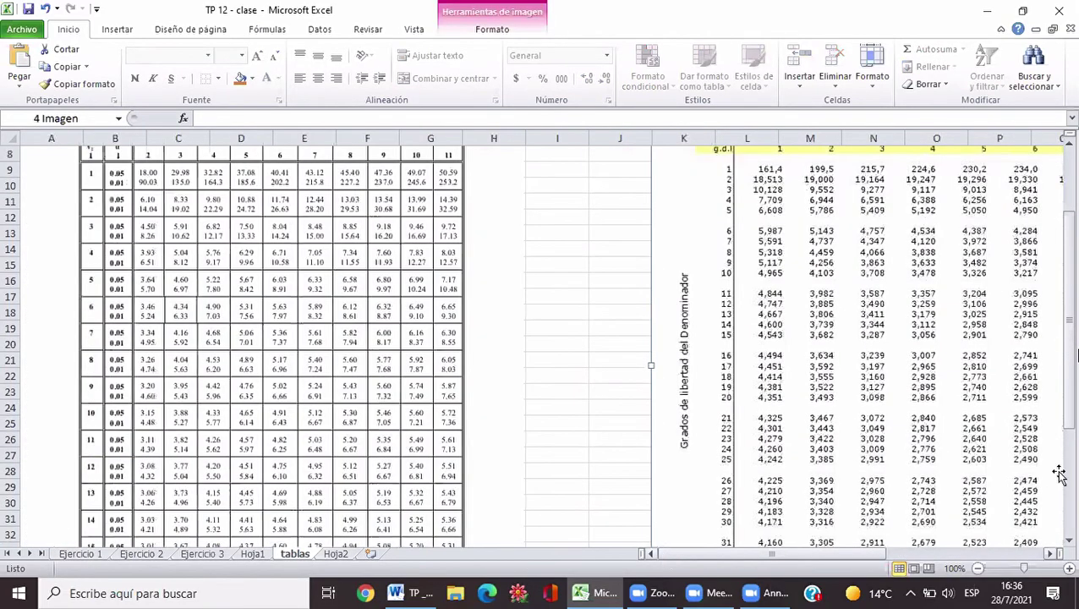
left_click(1070, 146)
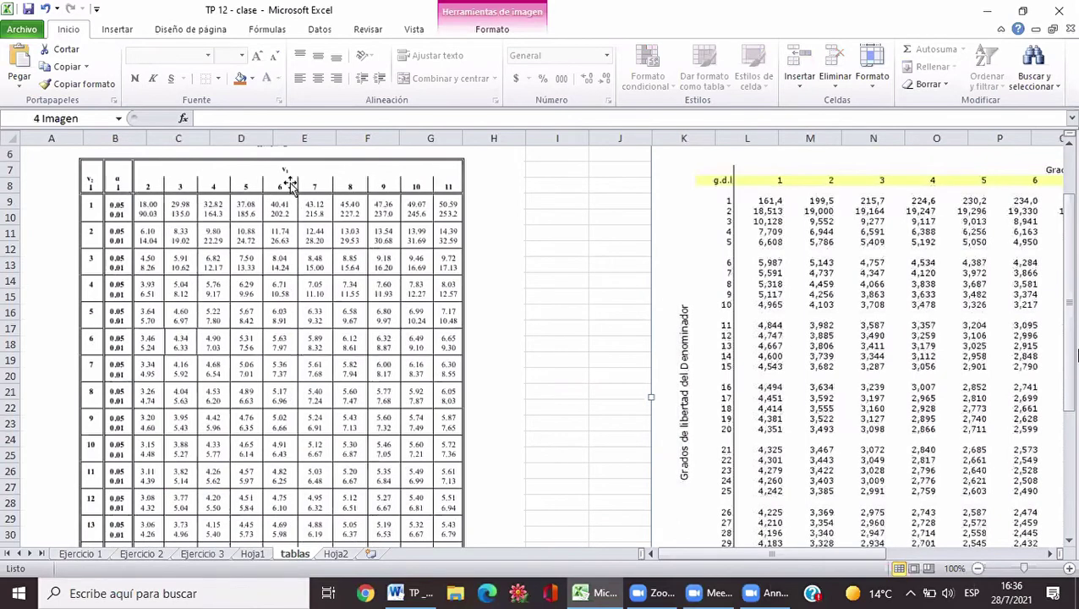
left_click(188, 188)
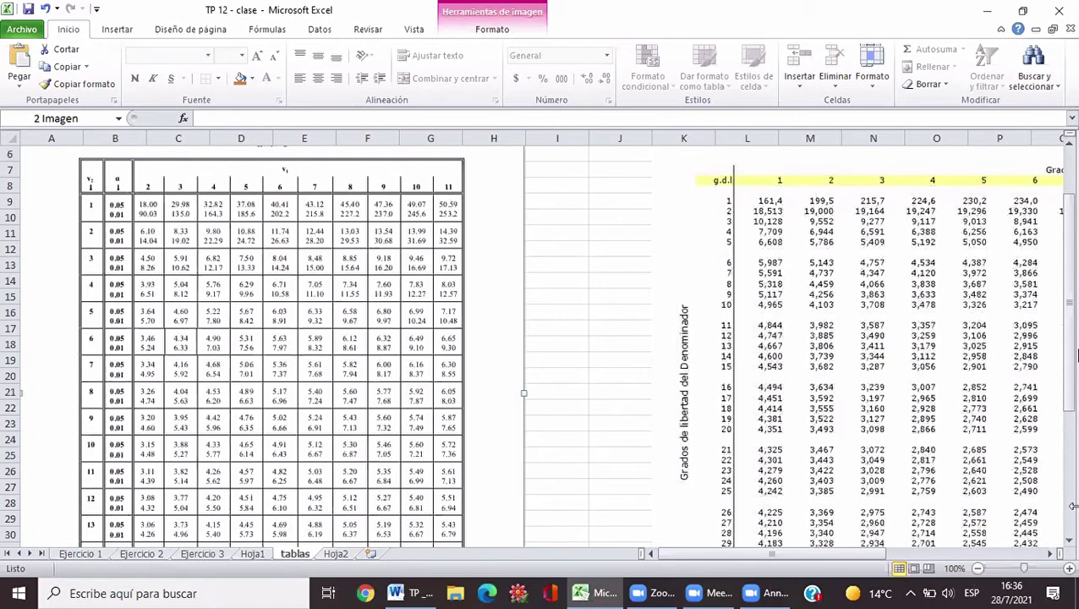
left_click(1069, 546)
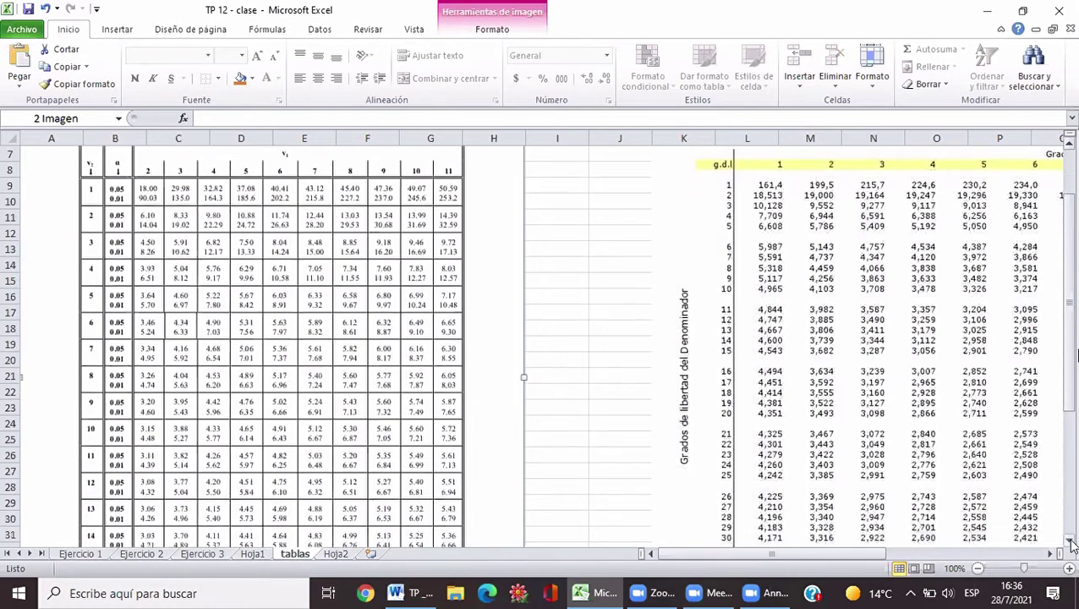
scroll(567, 369, "down", 1)
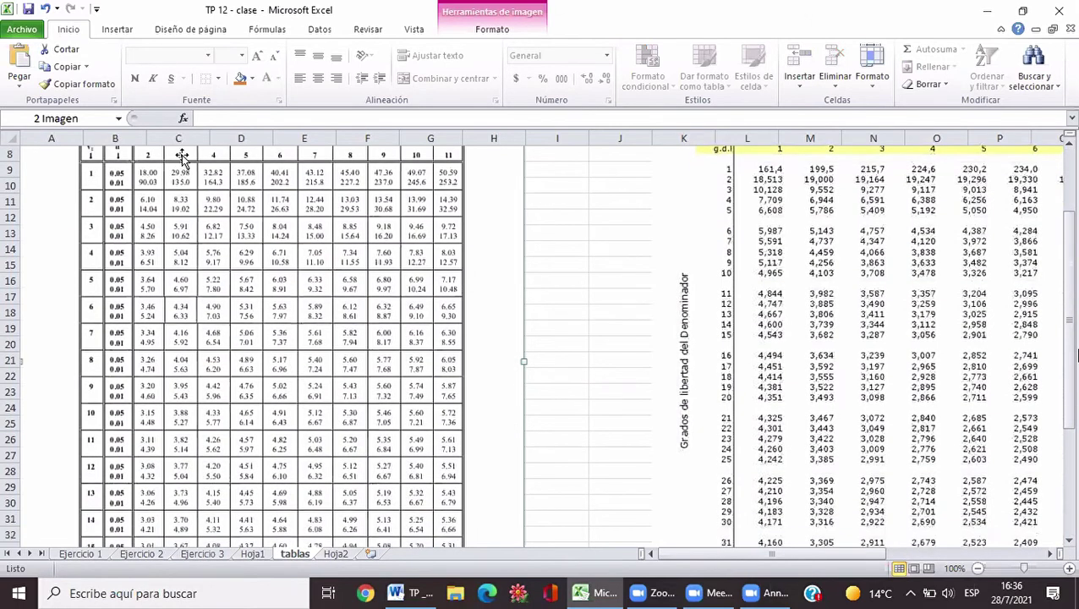
left_click(1070, 541)
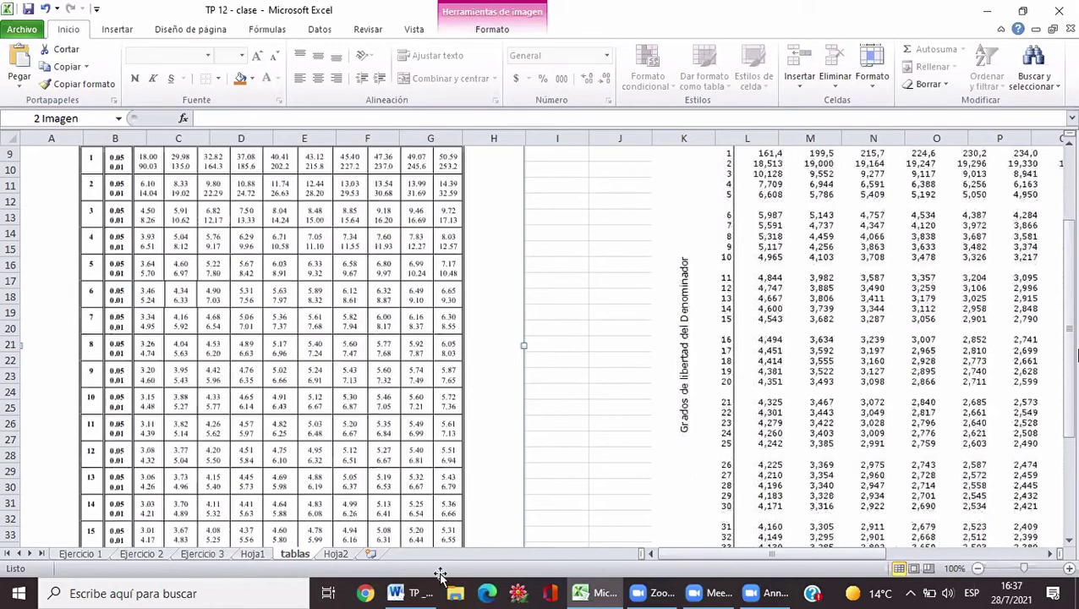
Enter 3,67 for q in D59 on the Ejercicio 1 sheet, and select the DMS cell D60
left_click(81, 553)
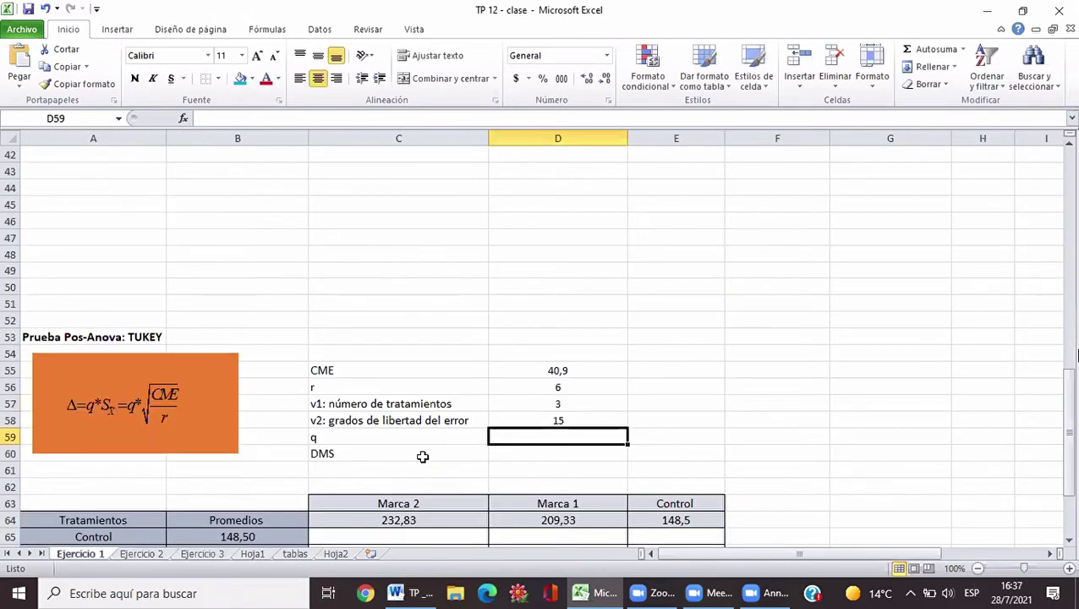
type("3")
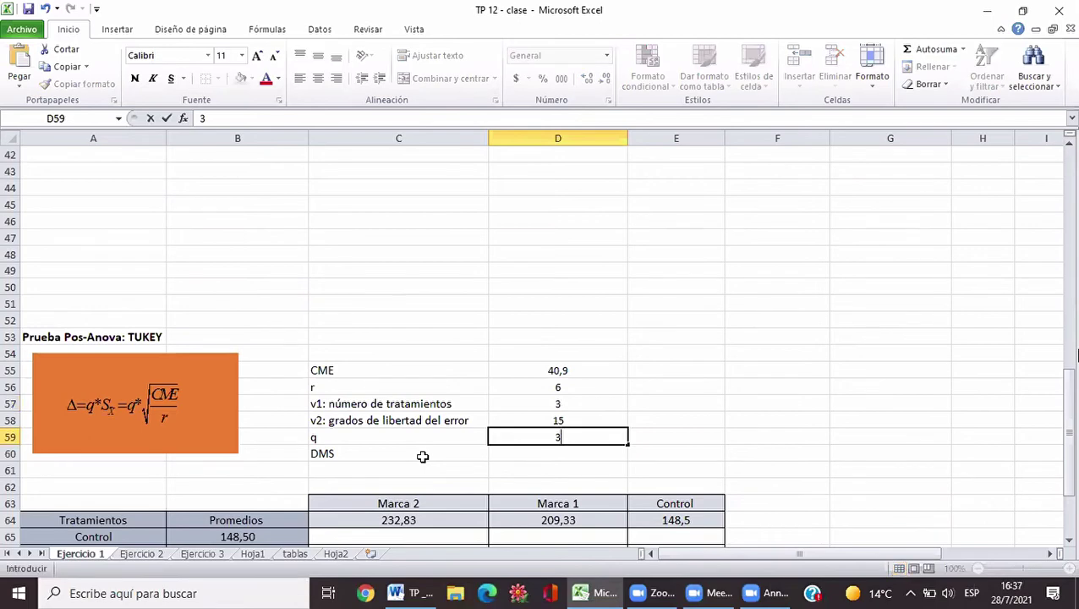
type(",67")
left_click(529, 465)
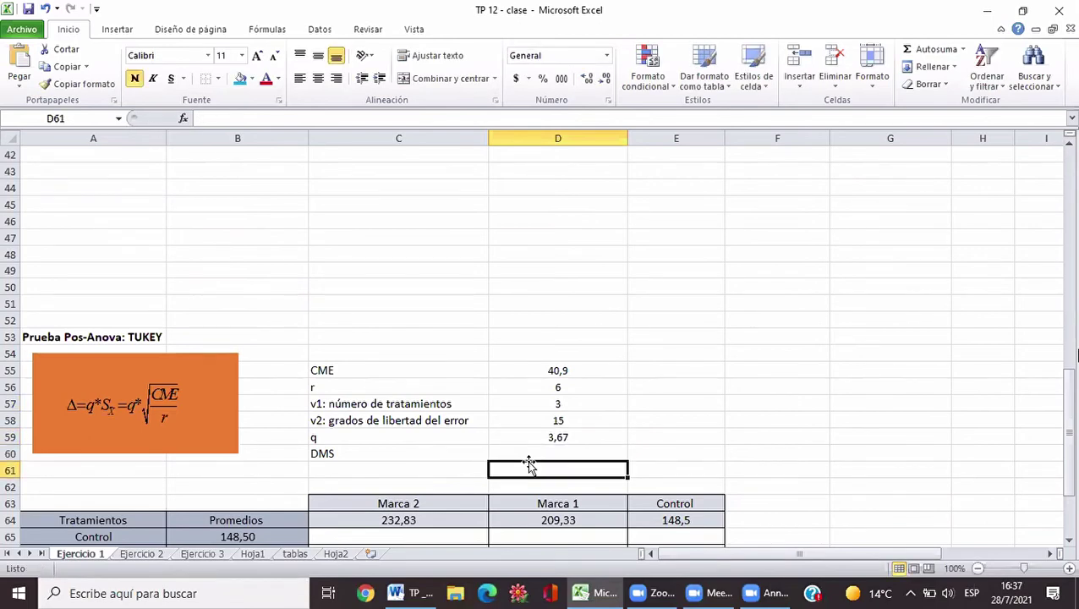
left_click(545, 454)
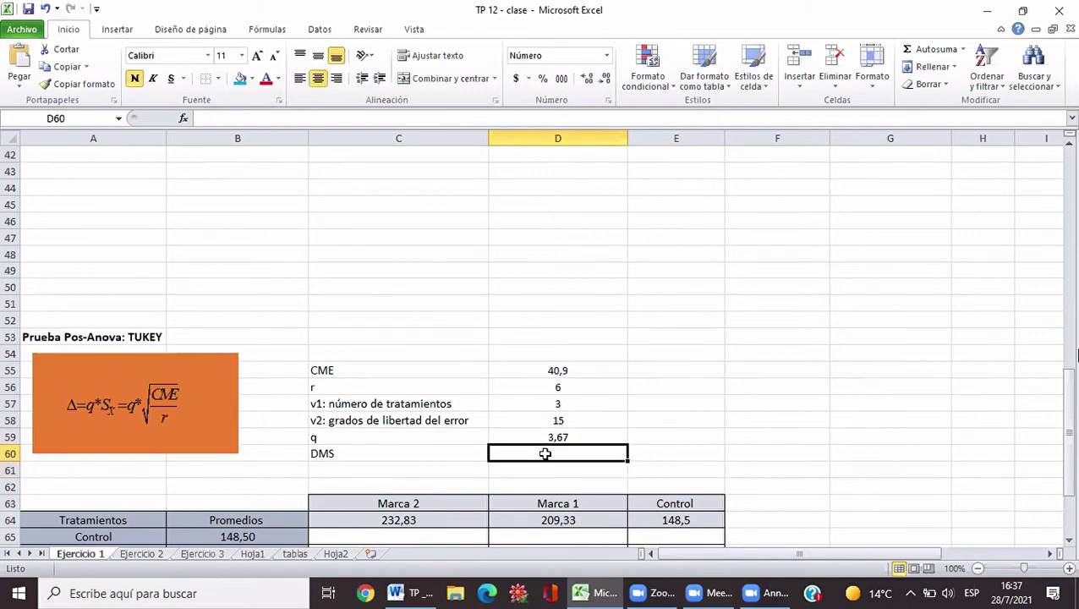
Compute the DMS in D60 with the formula =D59*RCUAD(D55/D56)
type("=")
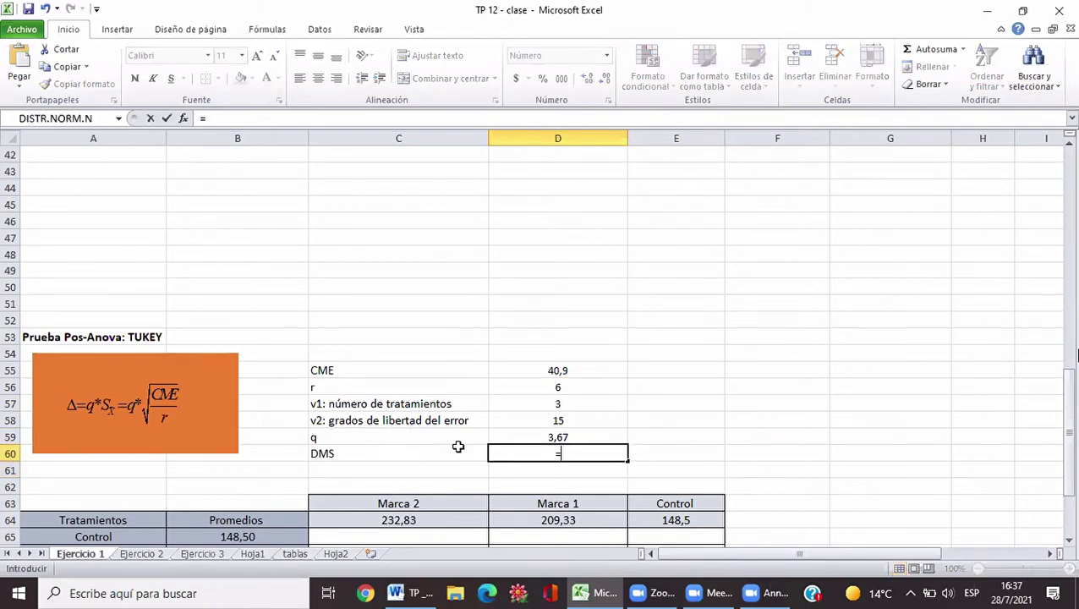
left_click(569, 437)
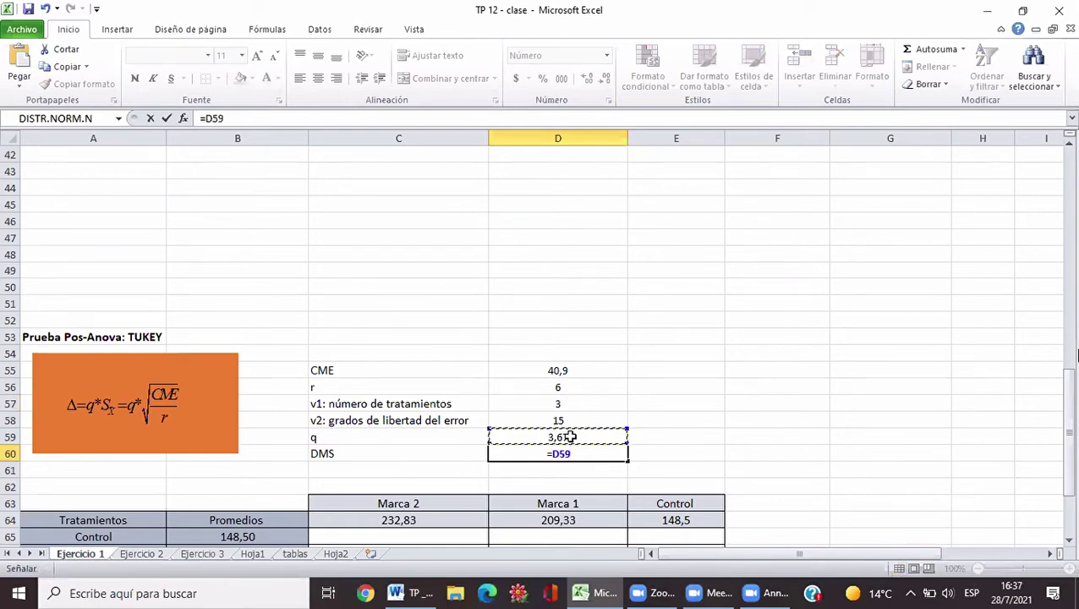
type("*")
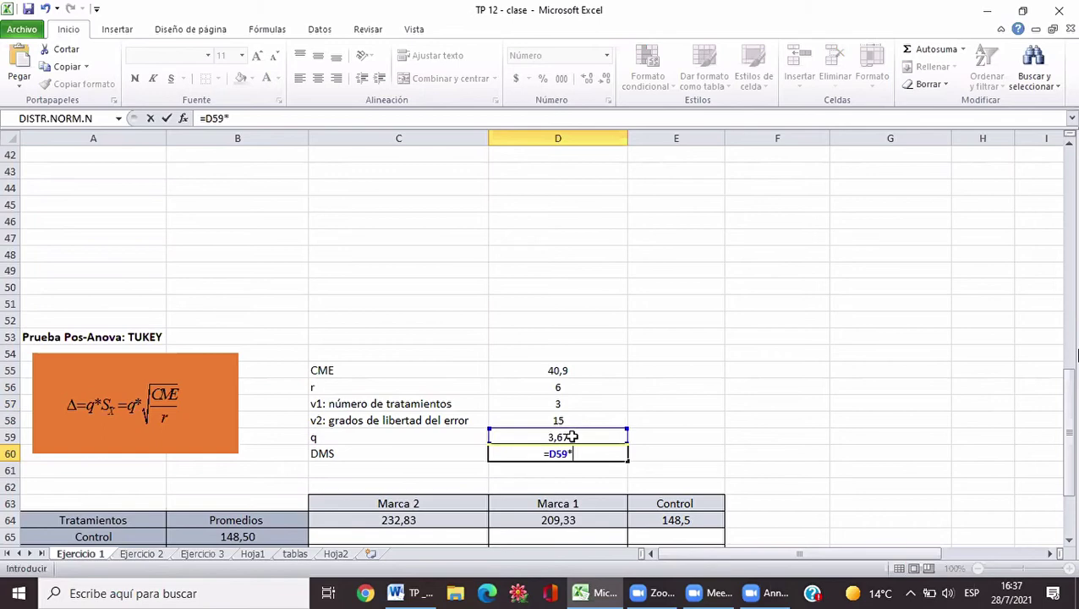
type("rc")
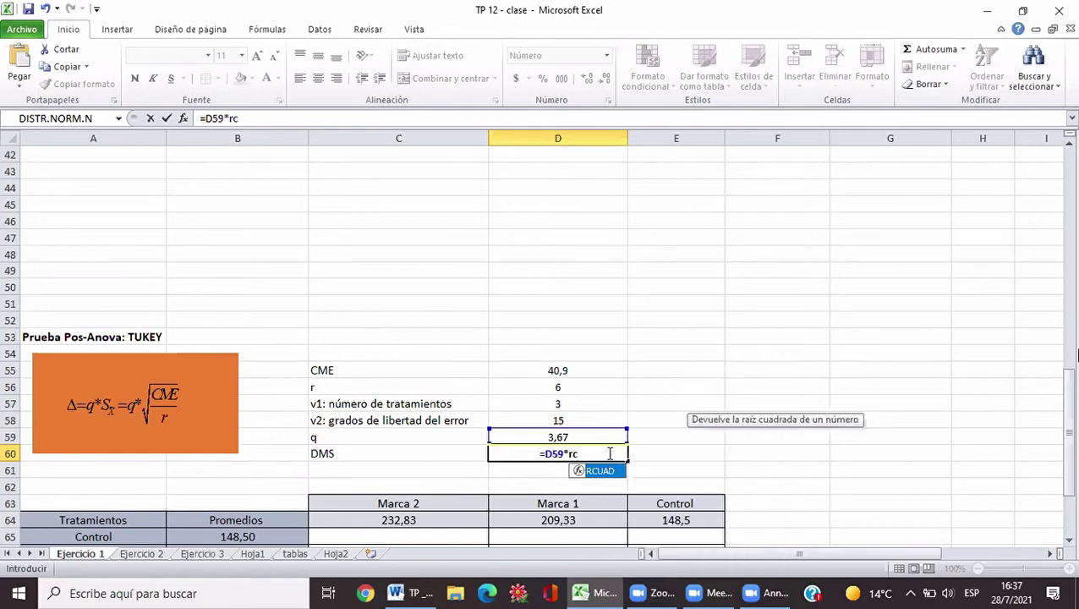
double_click(592, 472)
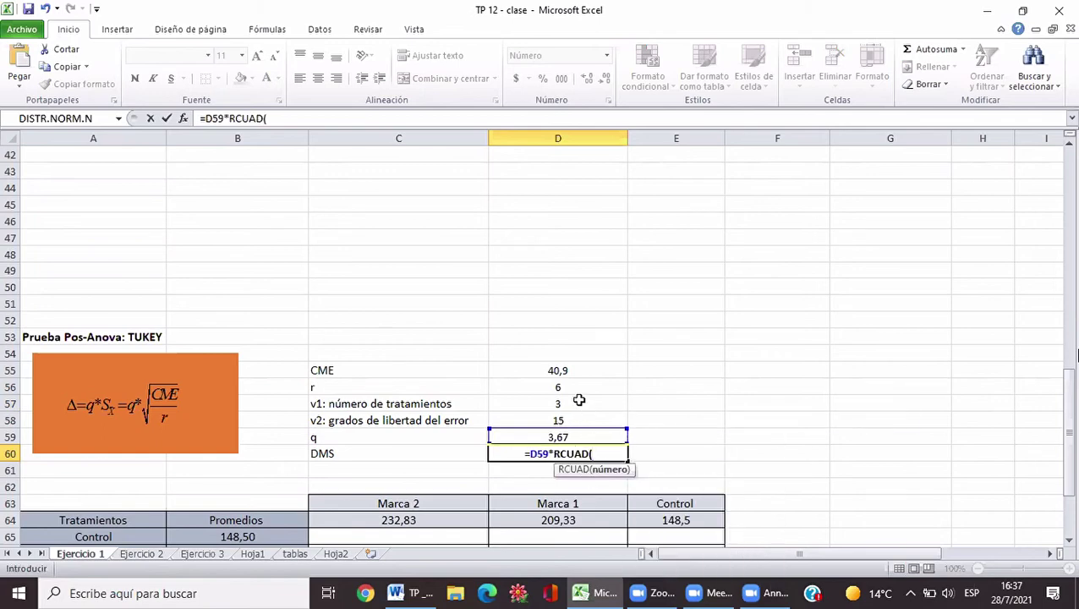
left_click(567, 370)
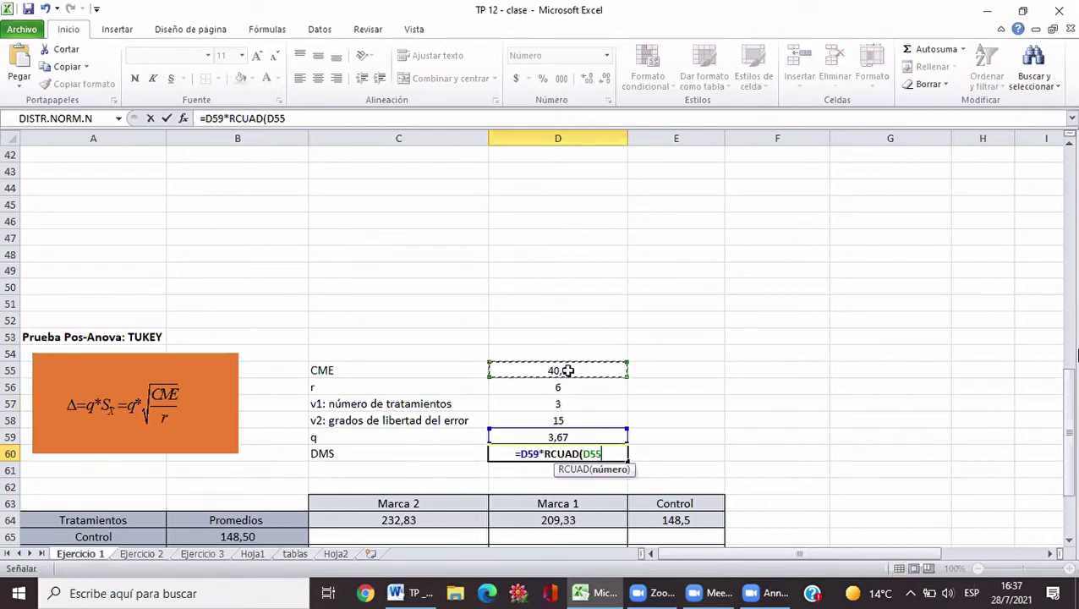
type("/")
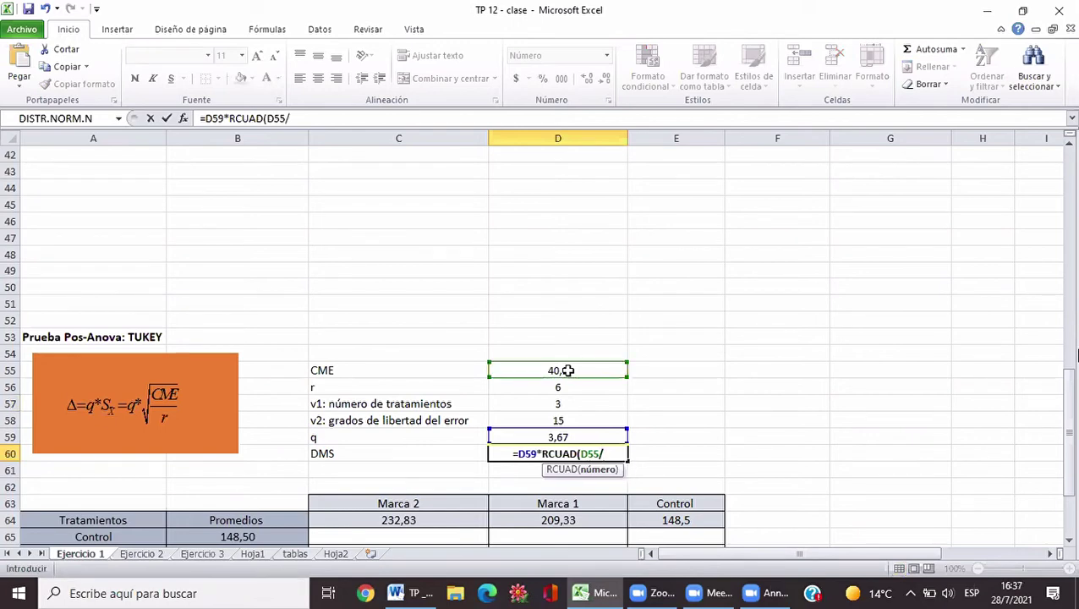
left_click(566, 390)
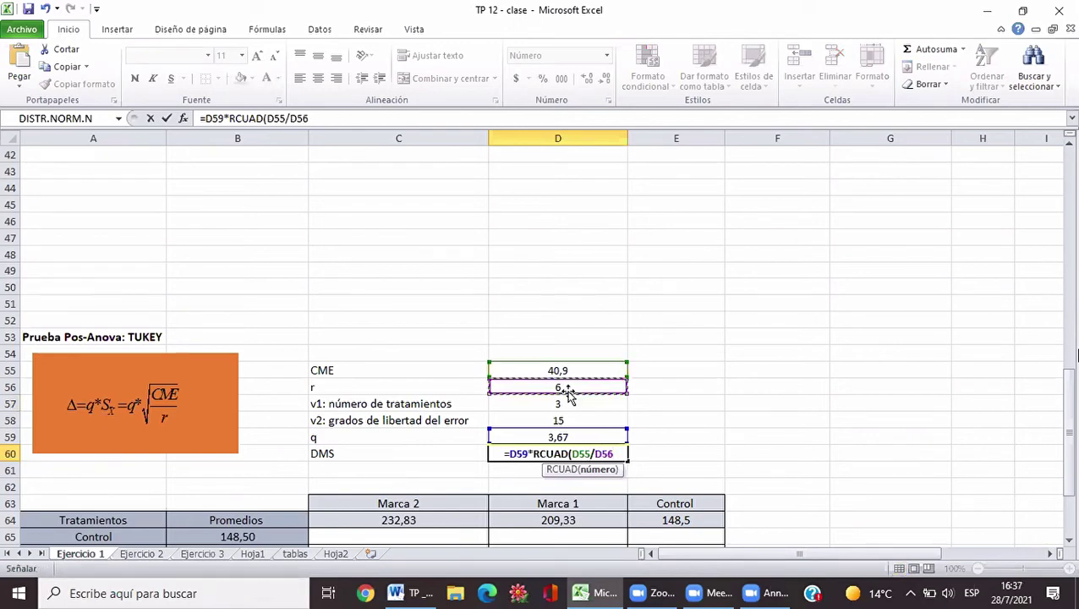
type(")")
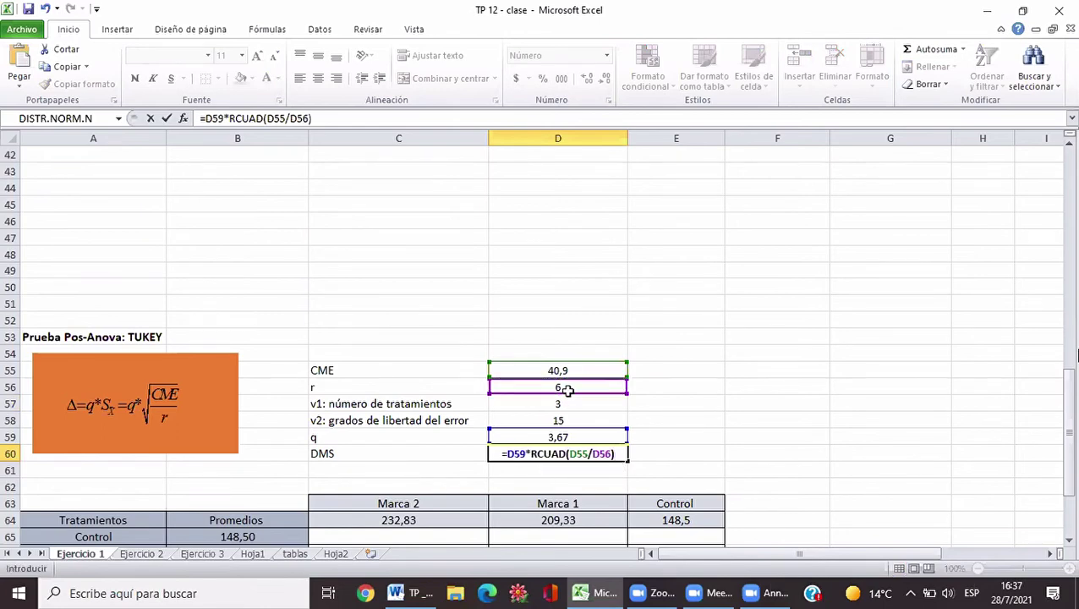
key("Return")
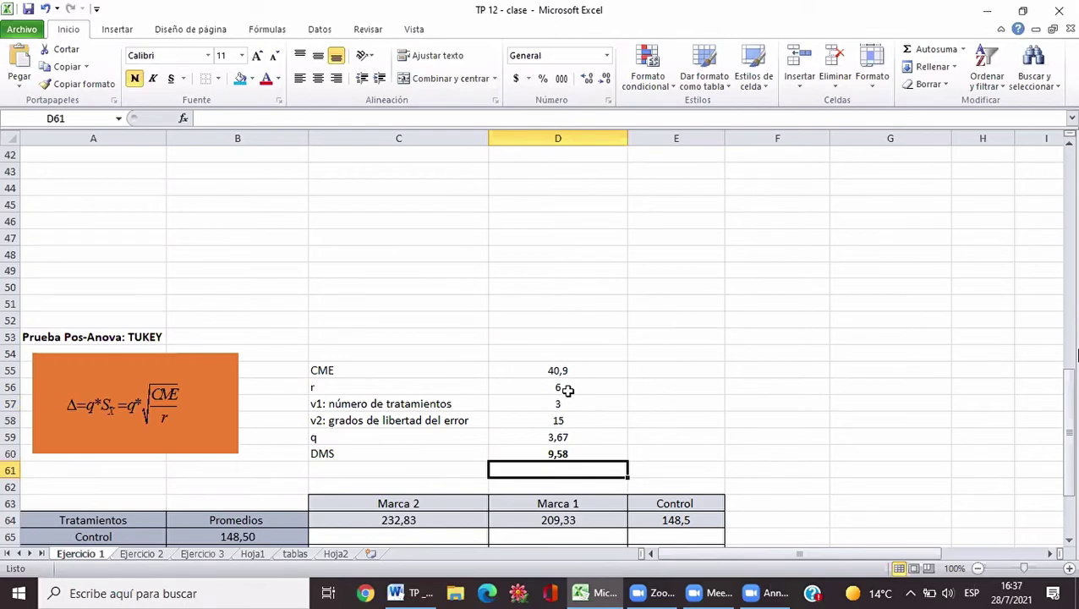
Enter 0 where each treatment meets itself in the mean comparison table: E65 for Control, D66 for Marca 1 and C67 for Marca 2
left_click(1070, 546)
left_click(1070, 545)
left_click(1070, 545)
left_click(1069, 545)
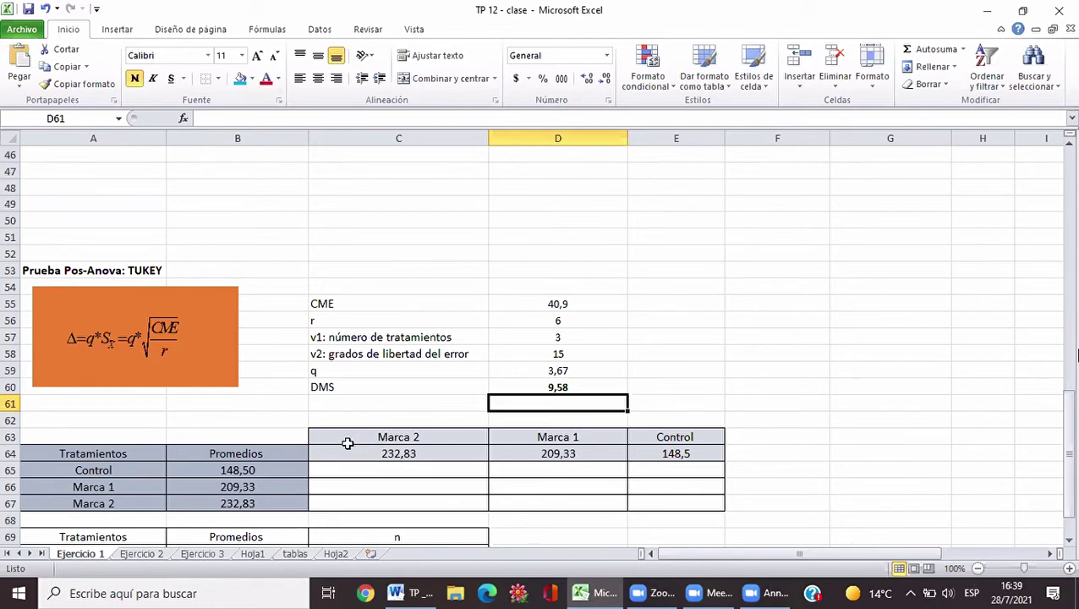
left_click_drag(348, 441, 639, 452)
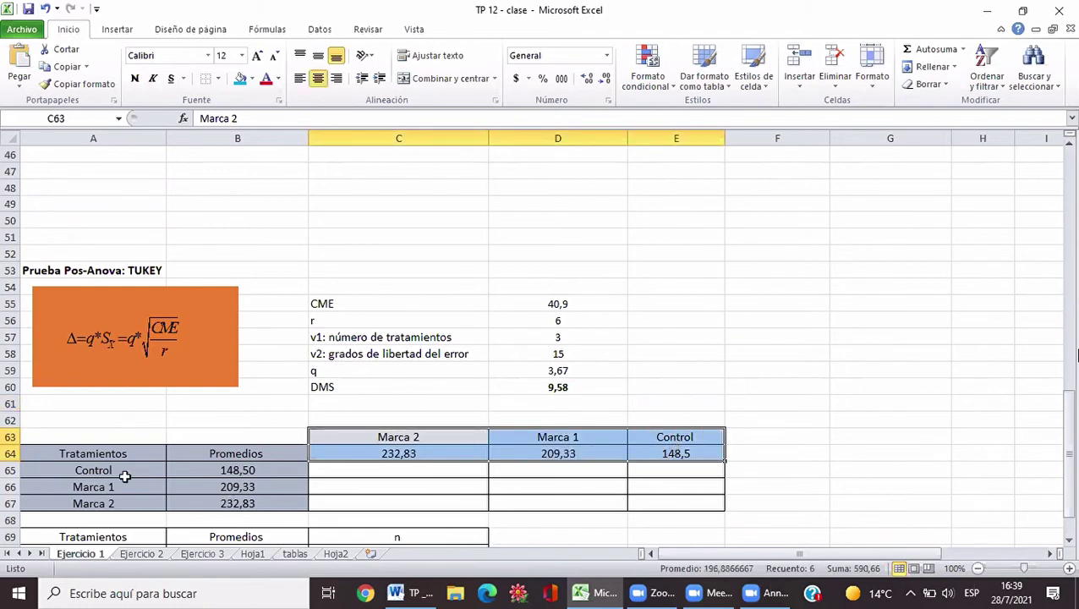
left_click(407, 469)
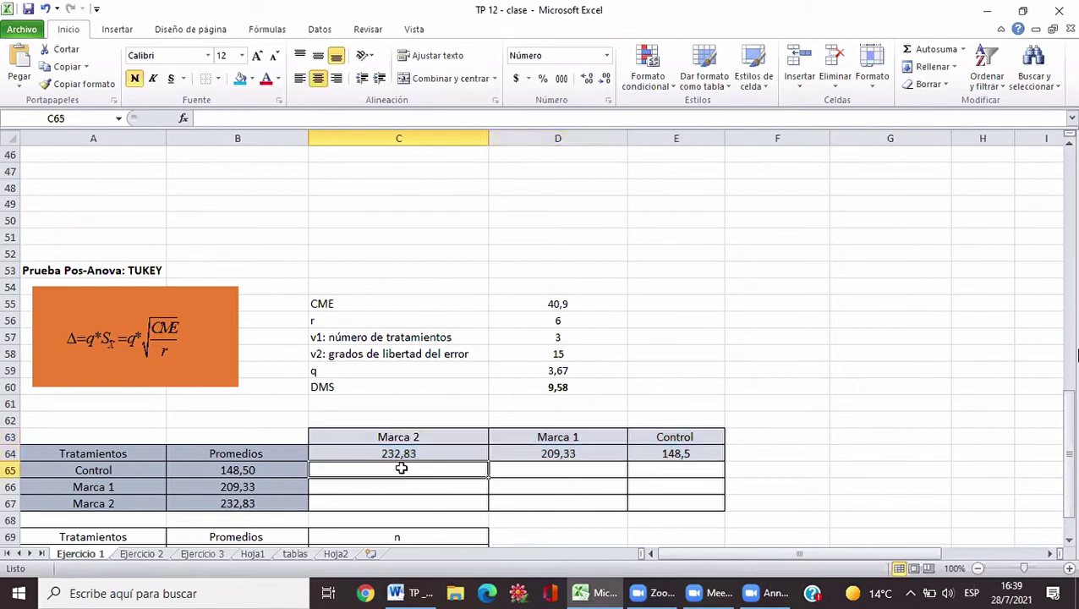
left_click(595, 480)
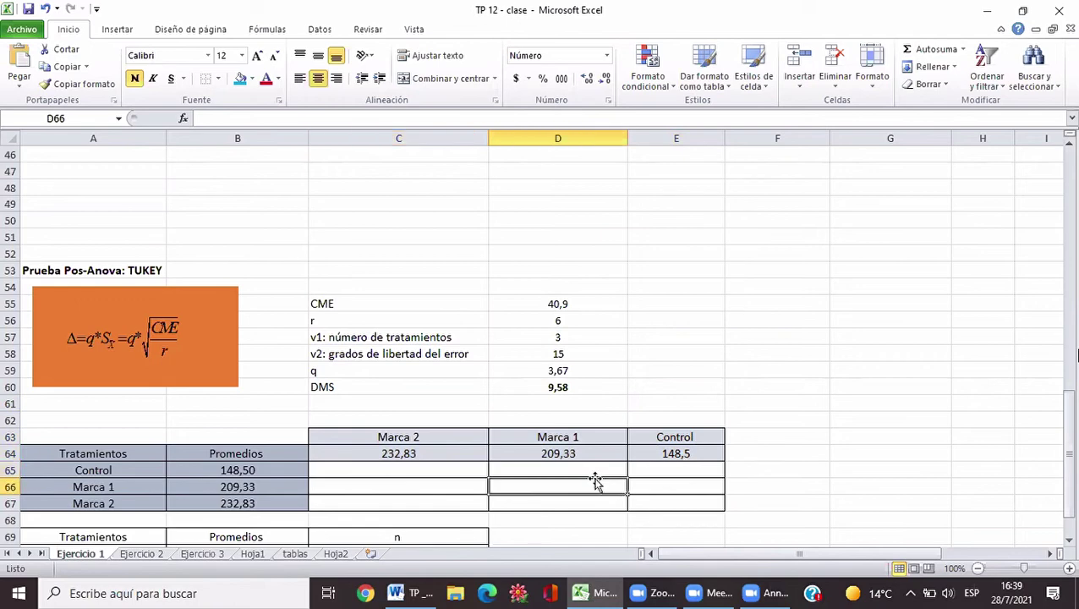
left_click(604, 468)
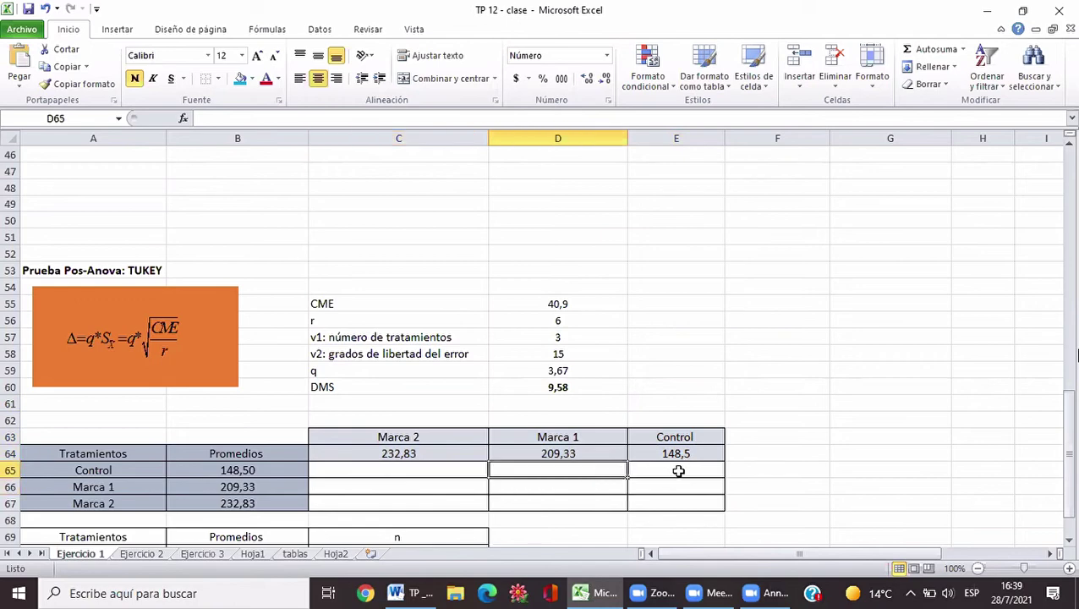
left_click(678, 471)
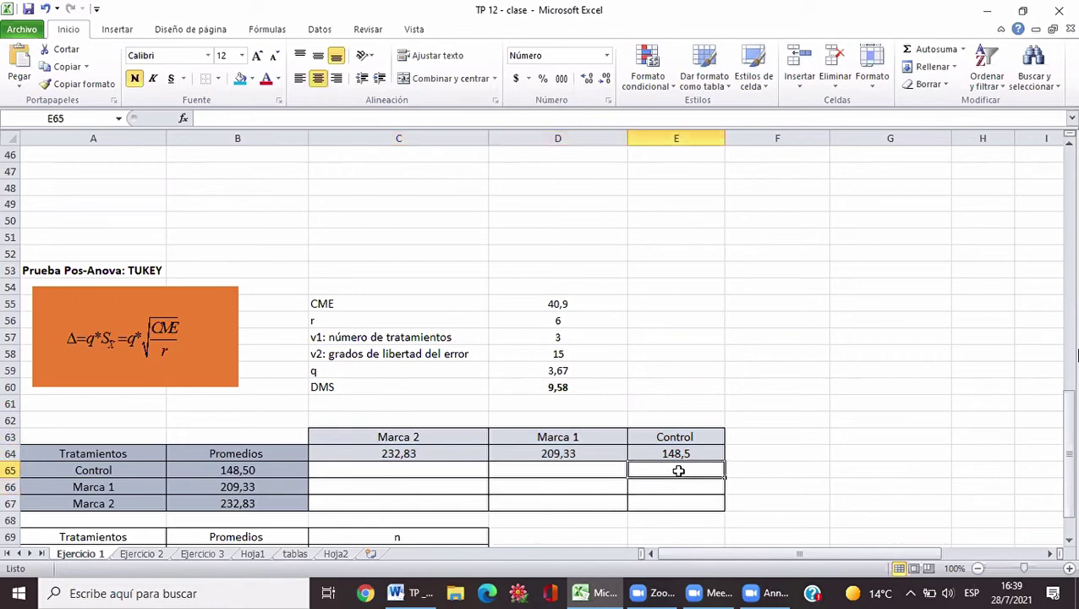
type("0")
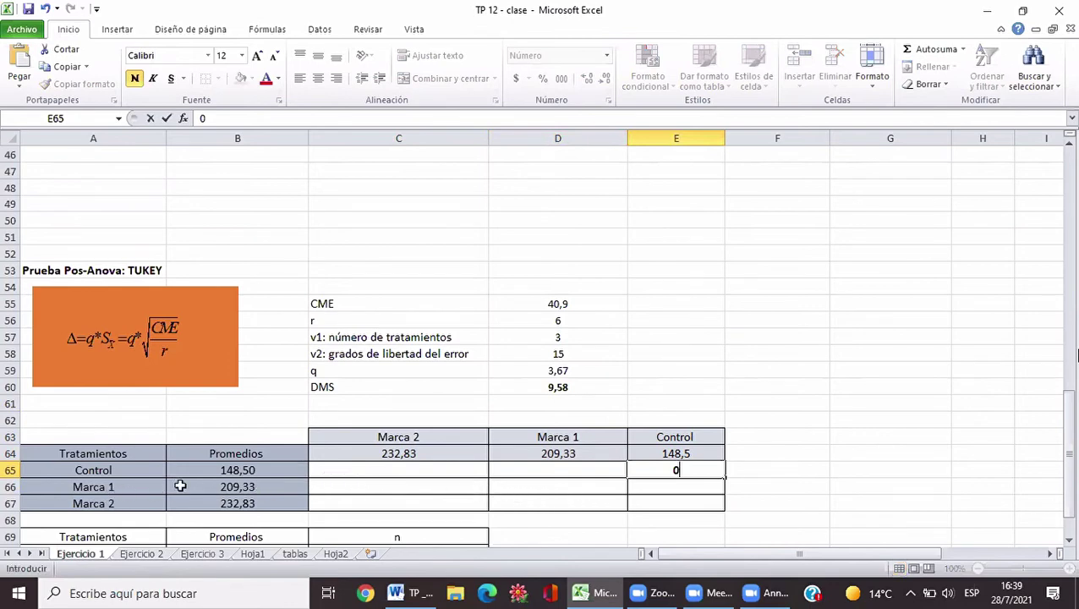
left_click(569, 486)
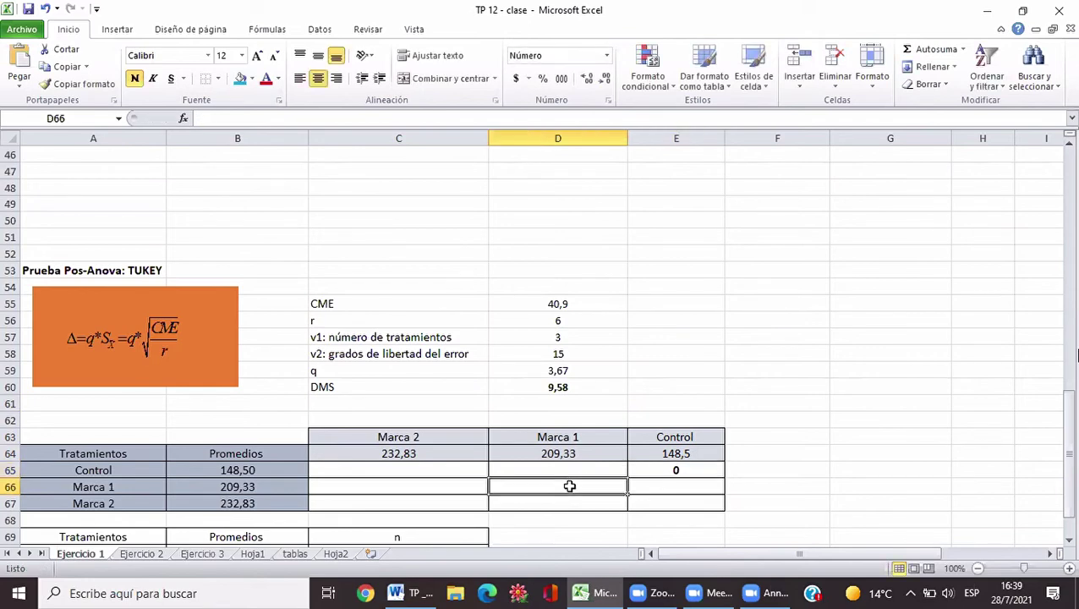
type("0")
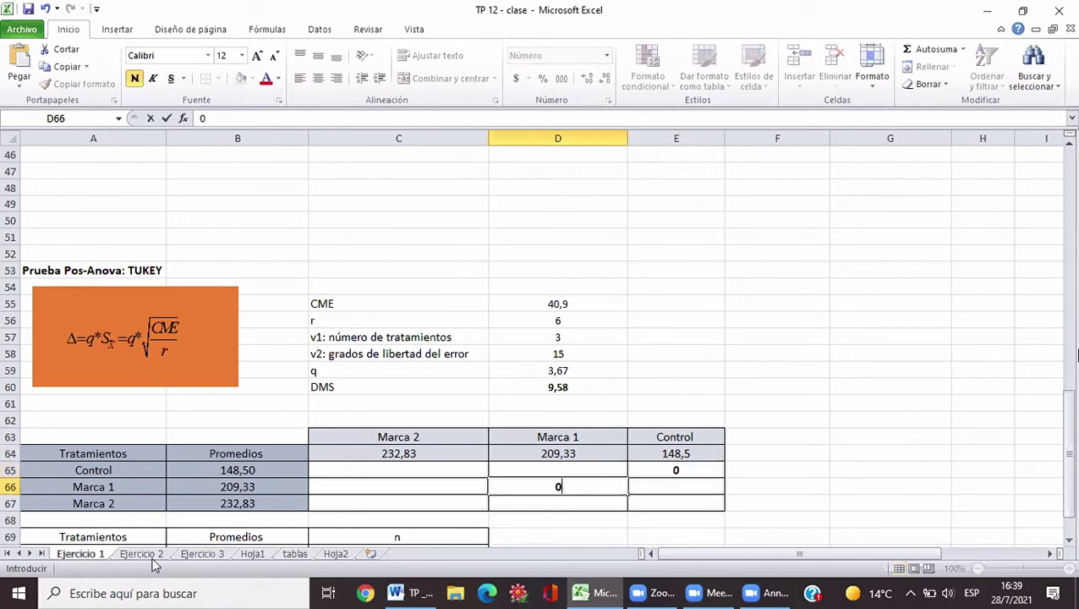
left_click(383, 503)
type("0")
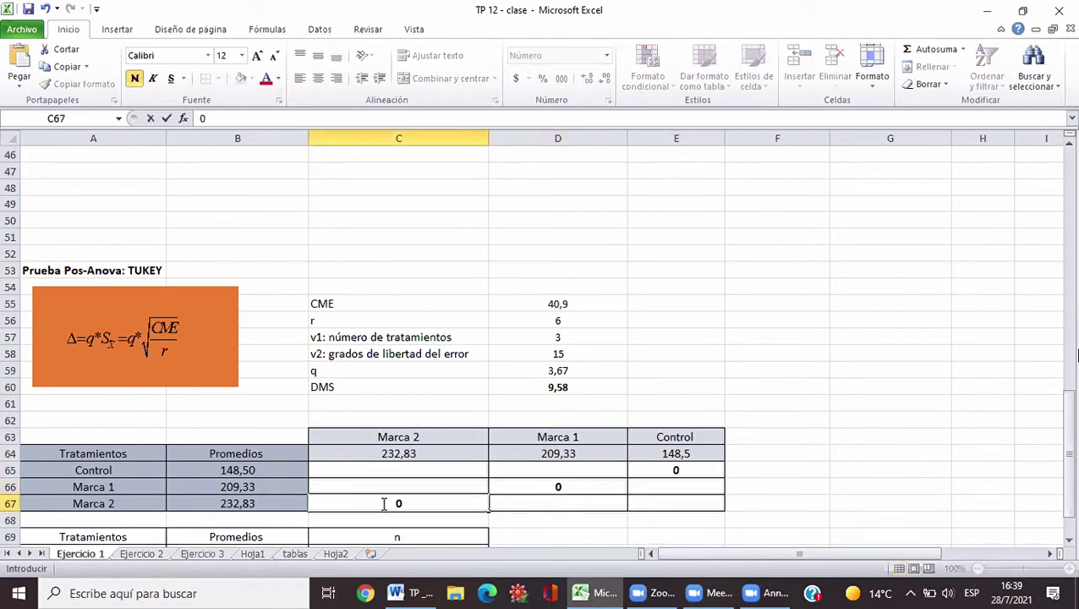
left_click(426, 501)
key("Return")
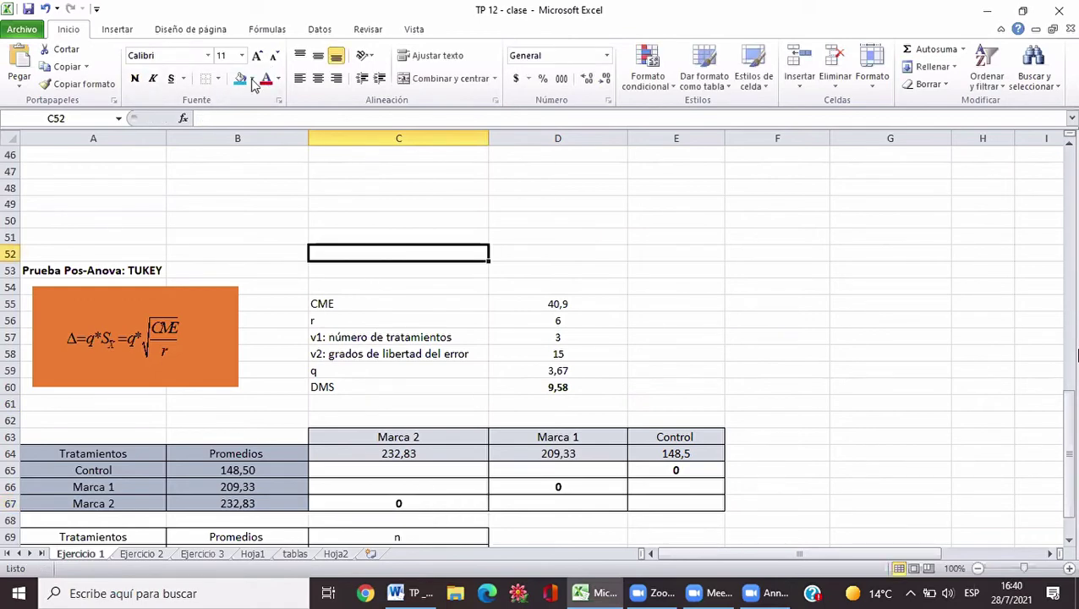
Fill the three zero cells C67, D66 and E65 of the comparison table with a light orange theme colour
key("ctrl+z")
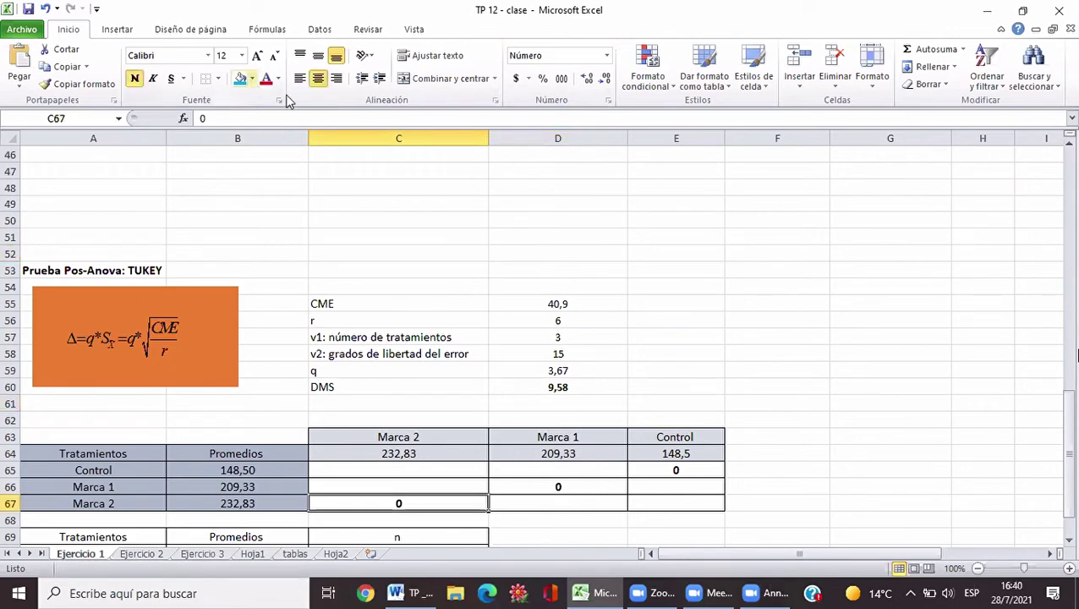
left_click(251, 79)
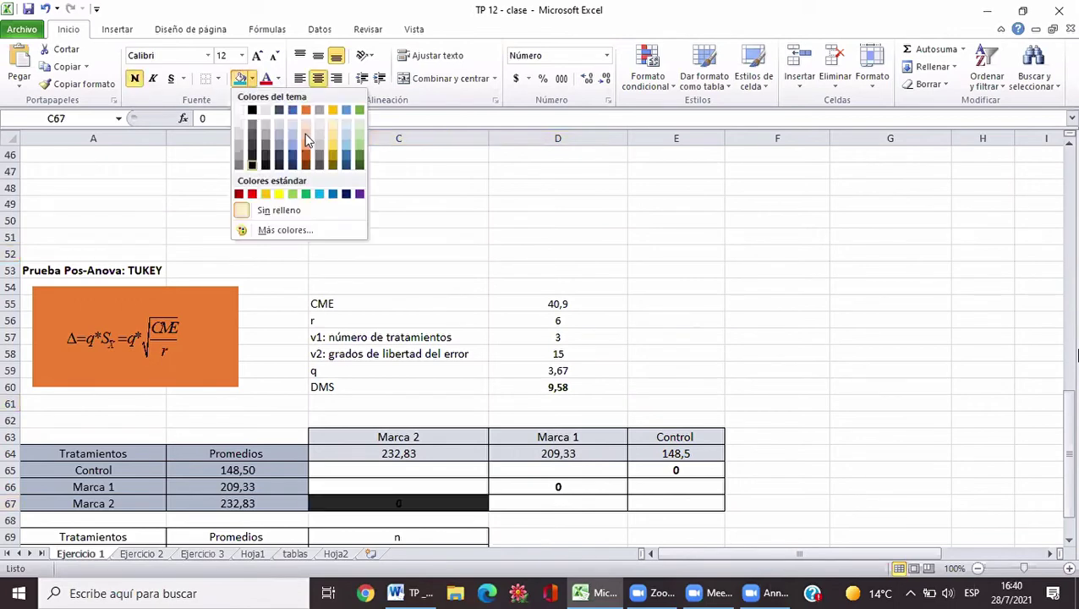
left_click(305, 134)
left_click(534, 486)
left_click(534, 485)
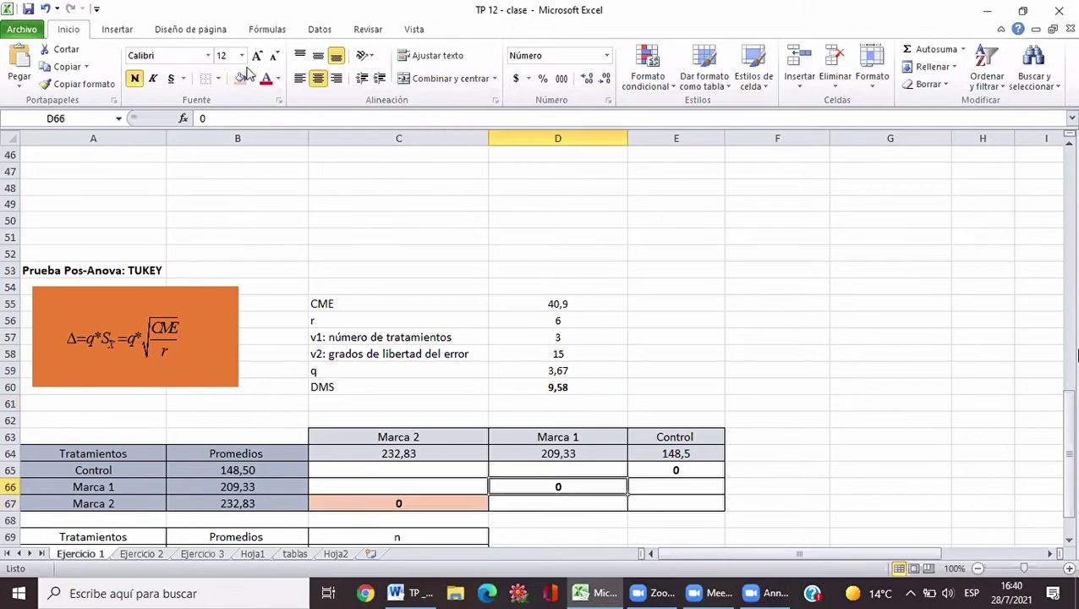
left_click(243, 79)
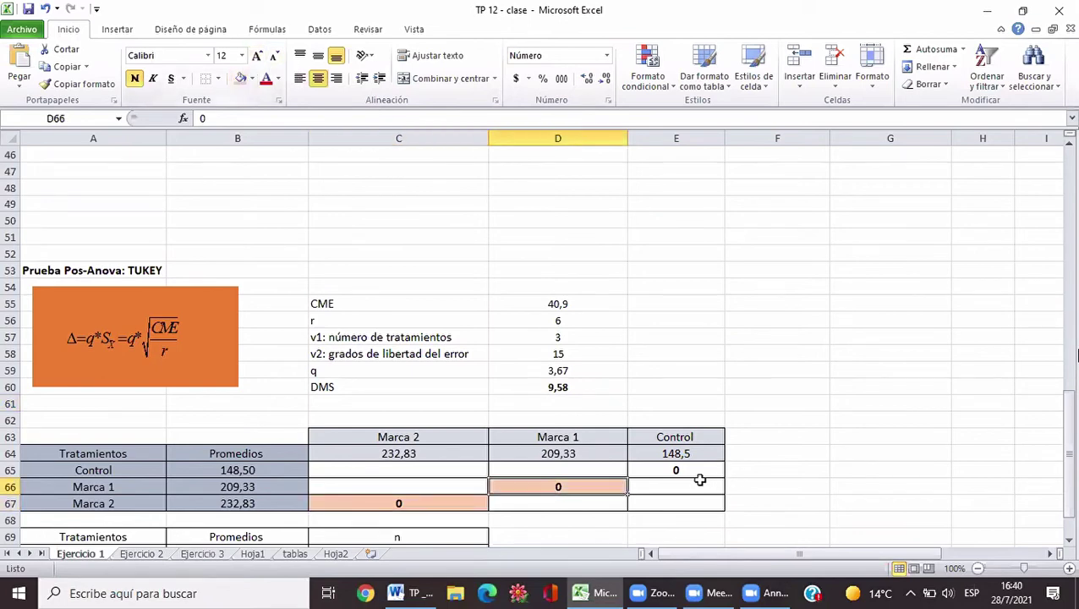
key("Right")
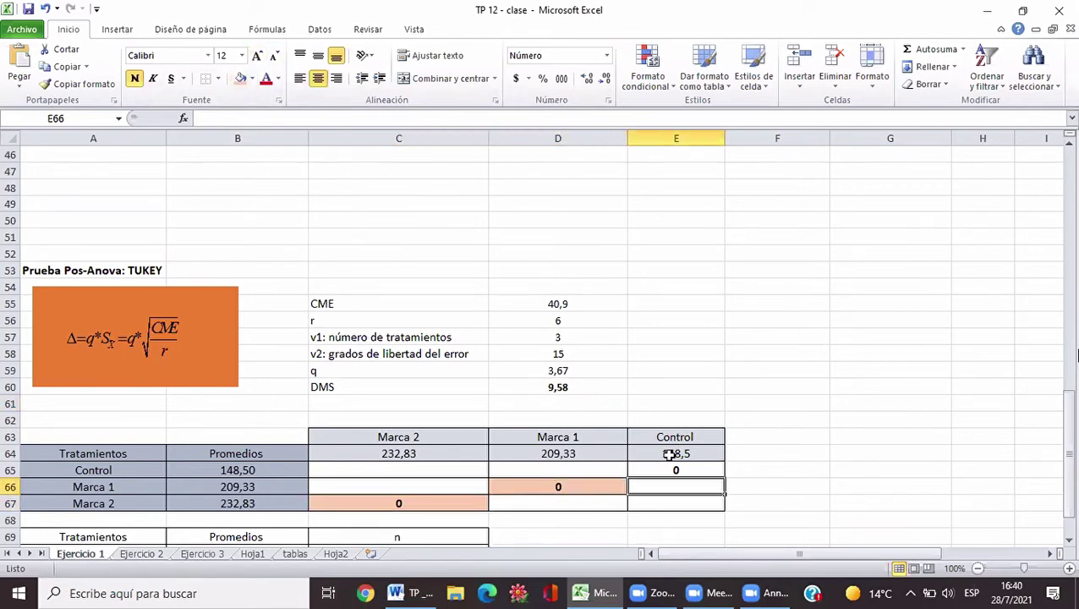
key("Up")
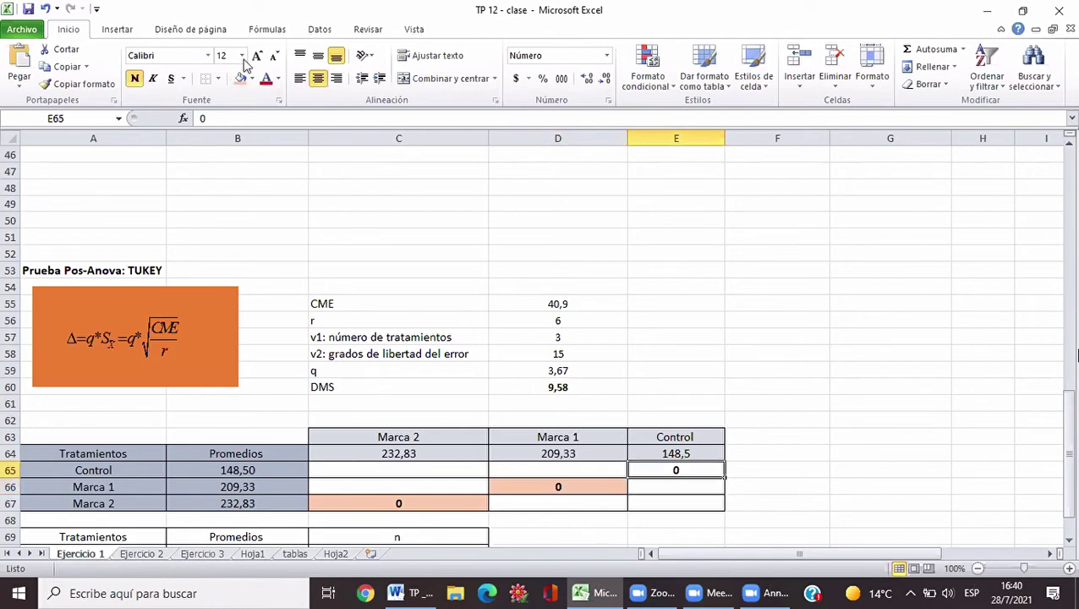
left_click(243, 79)
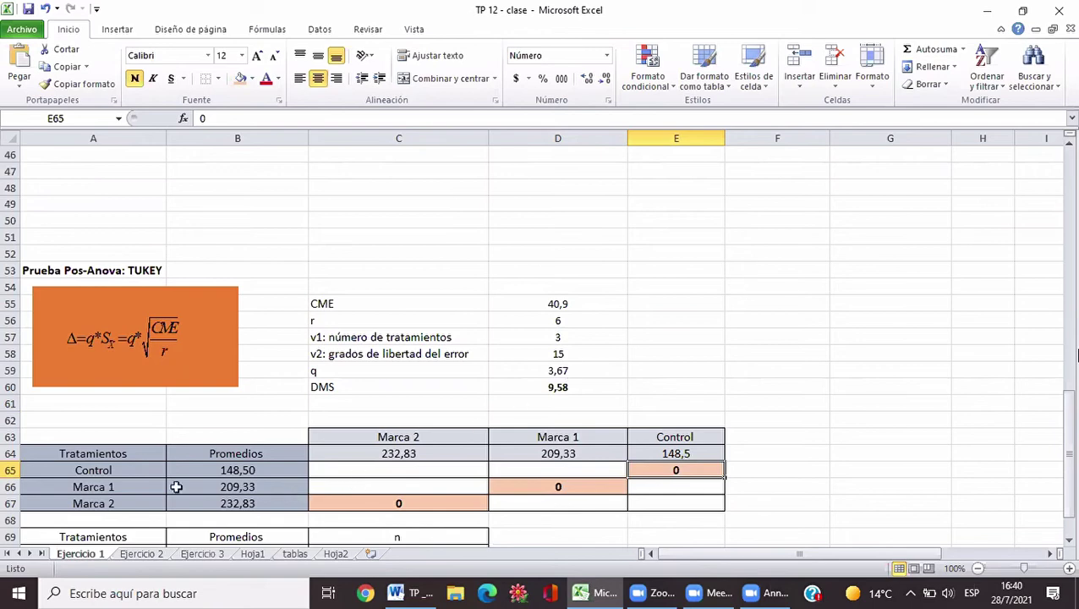
Highlight the DMS result cell D60 with the standard orange fill
key("Left")
key("Left")
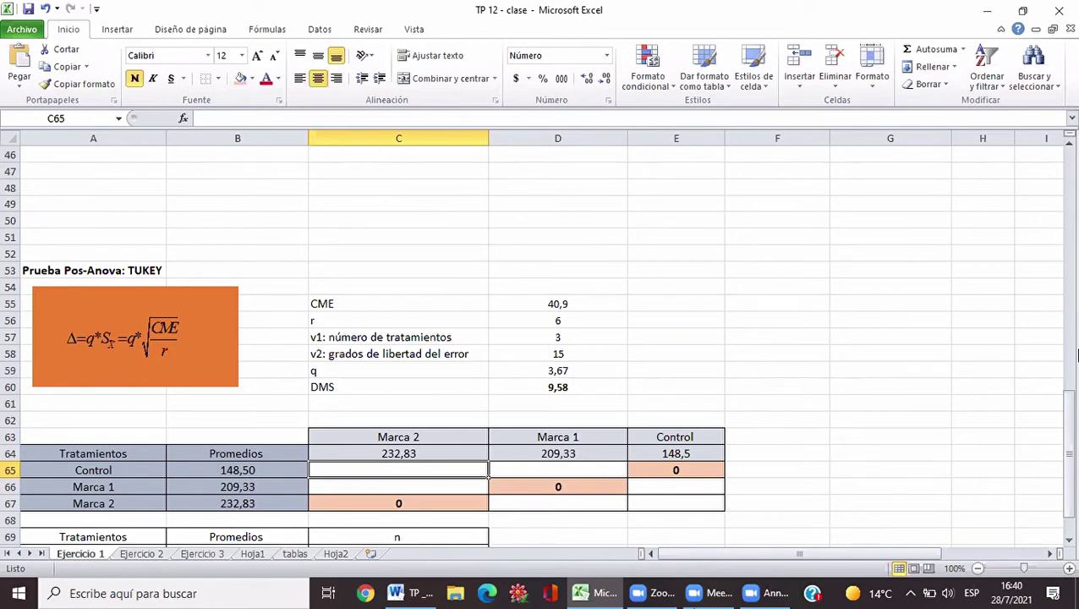
mouse_move(698, 594)
left_click(559, 387)
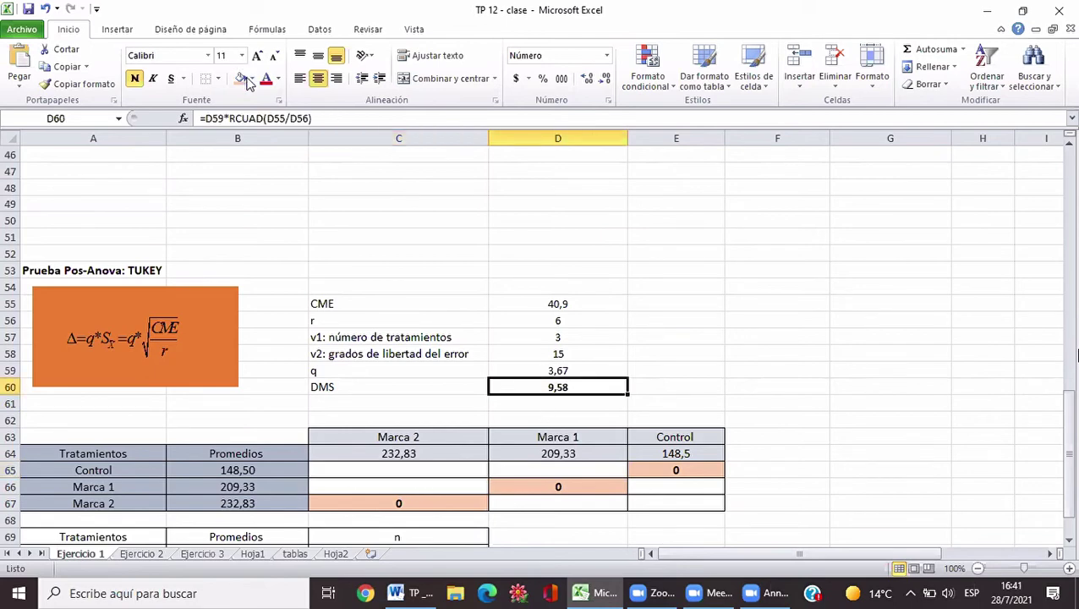
left_click(251, 79)
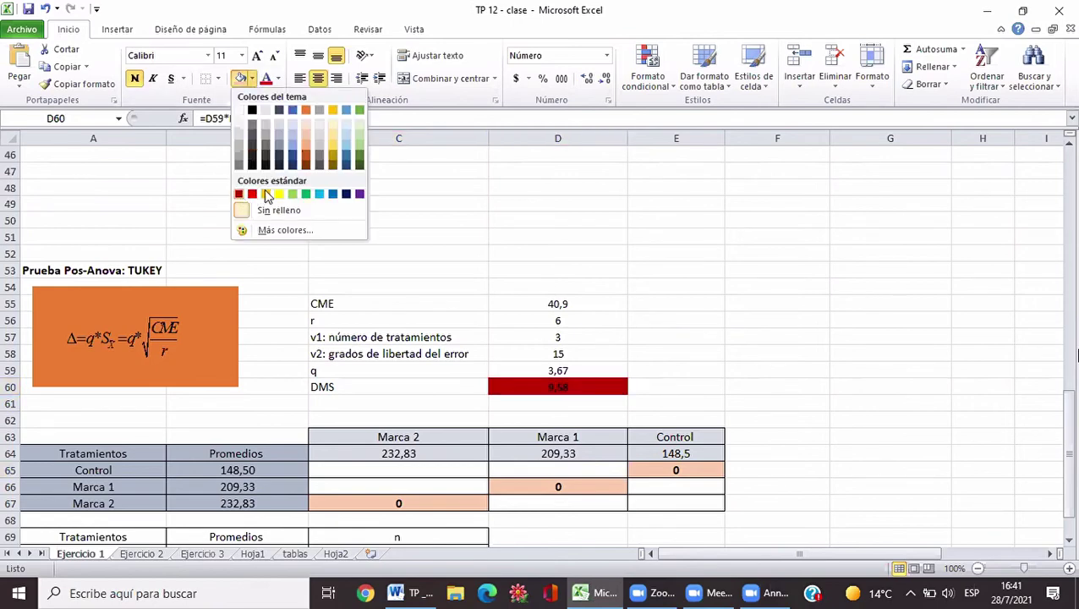
left_click(268, 192)
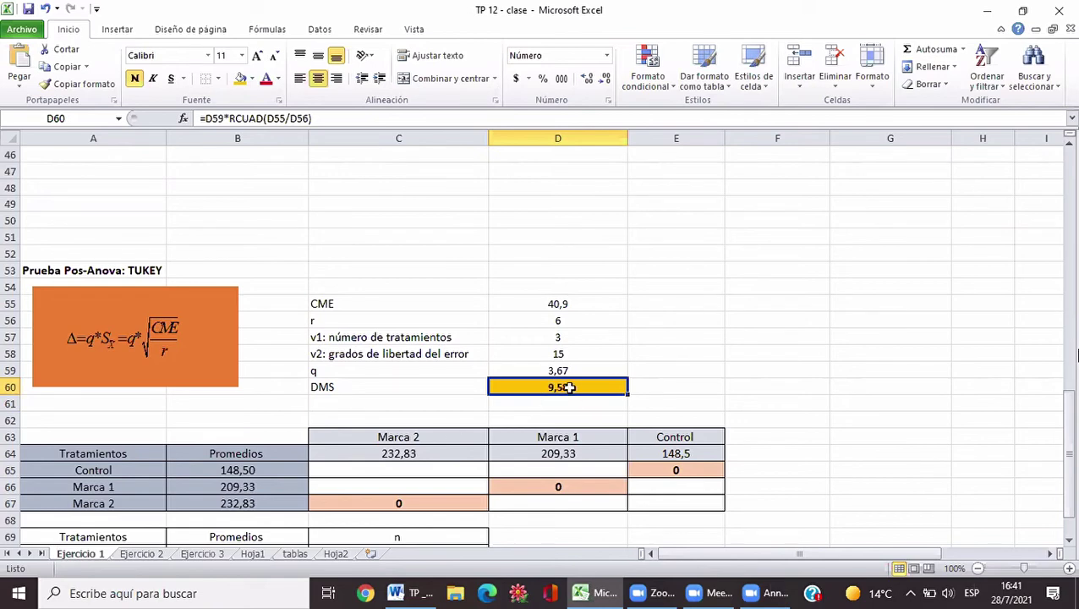
Compute the difference between the Marca 2 and Control means in C65 with the formula =C64-B65
left_click(393, 475)
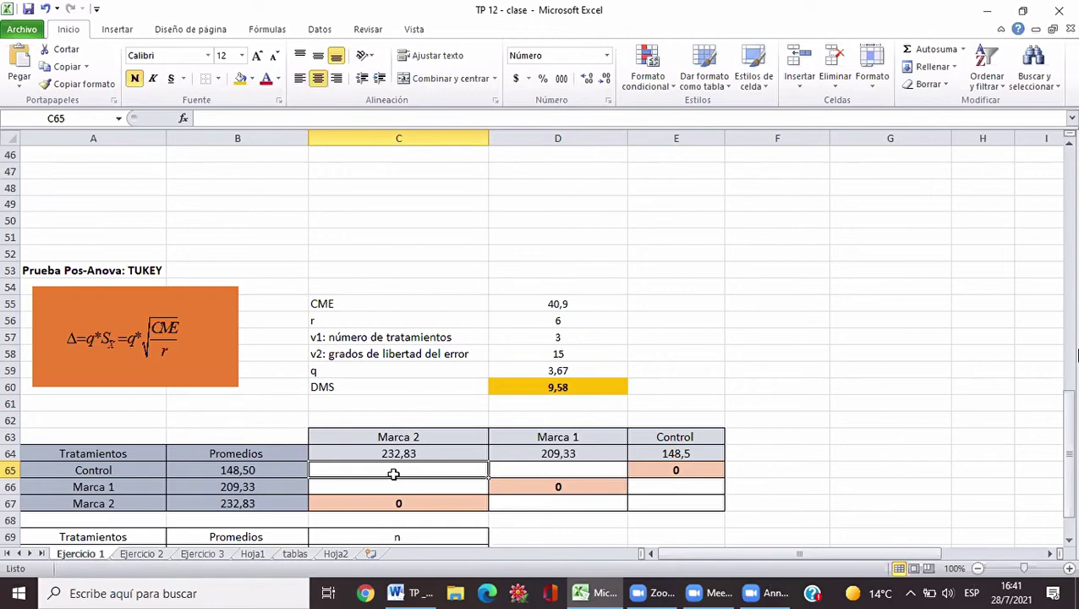
type("=")
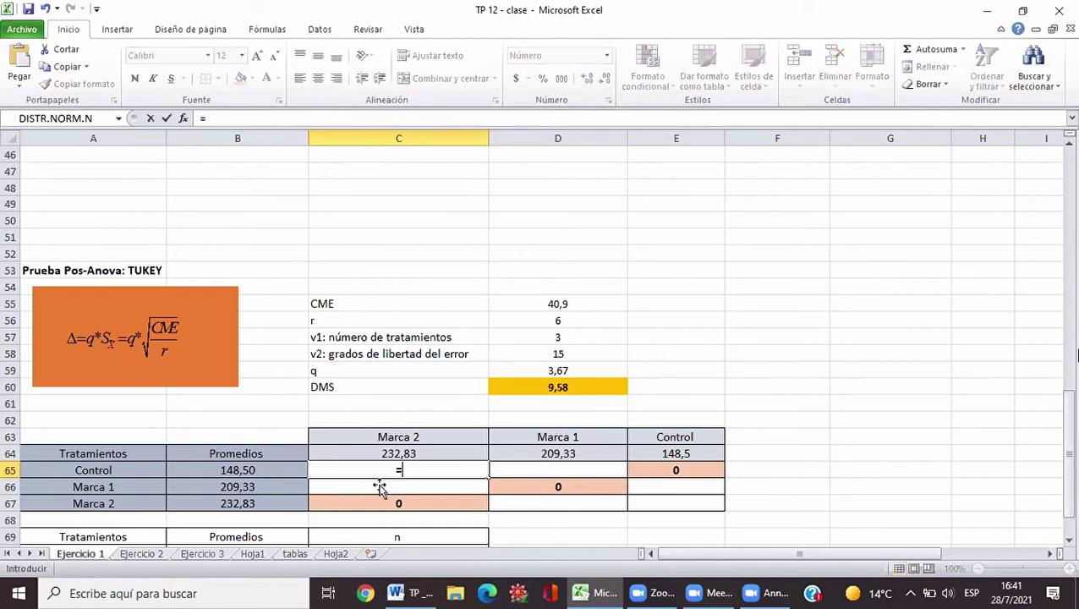
left_click(260, 472)
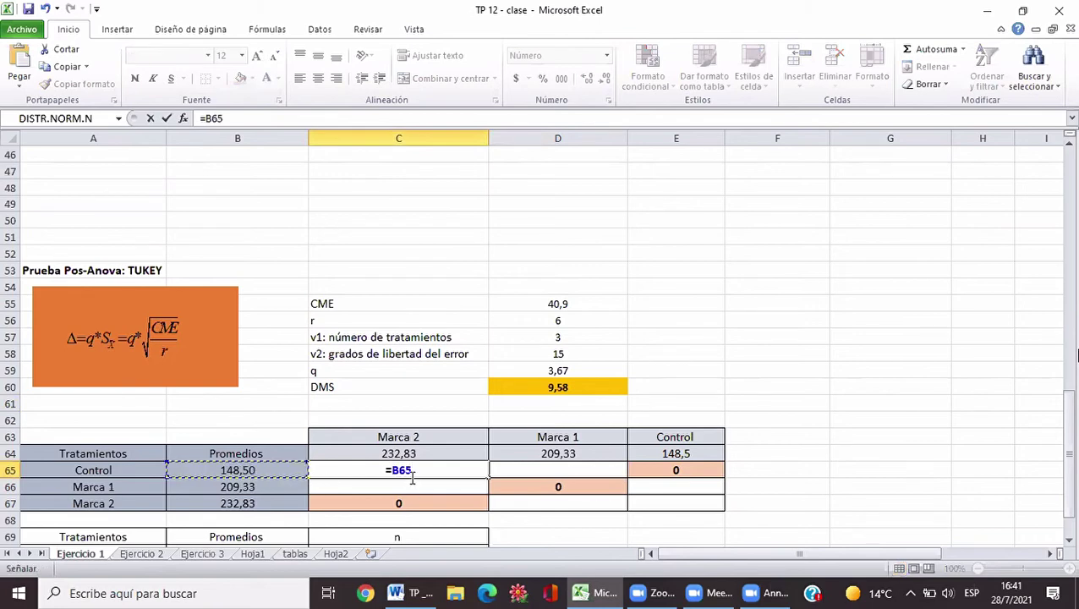
key("BackSpace")
key("BackSpace")
key("BackSpace")
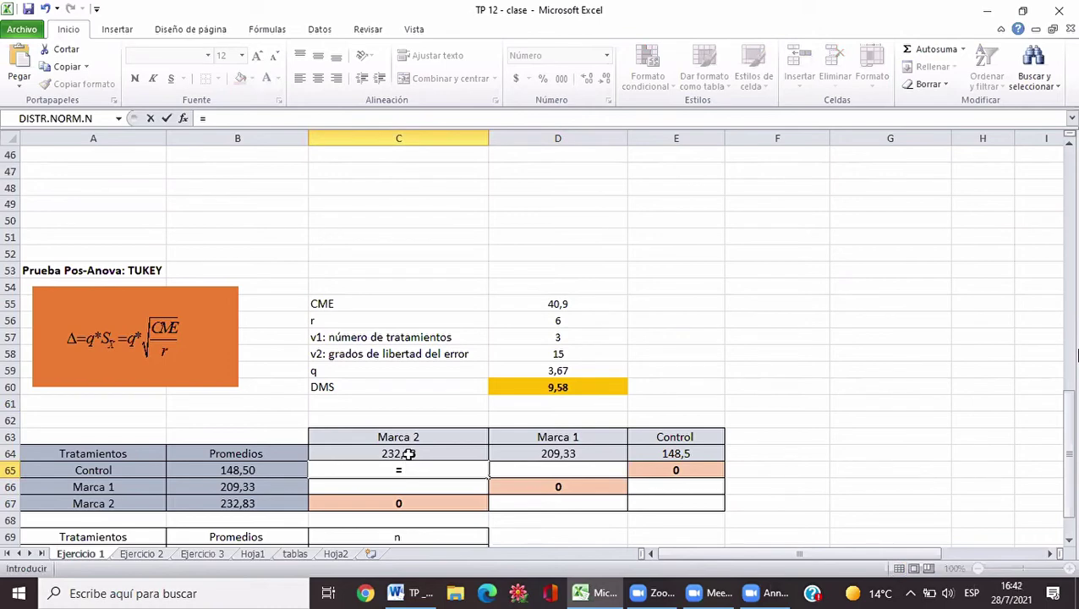
left_click(408, 454)
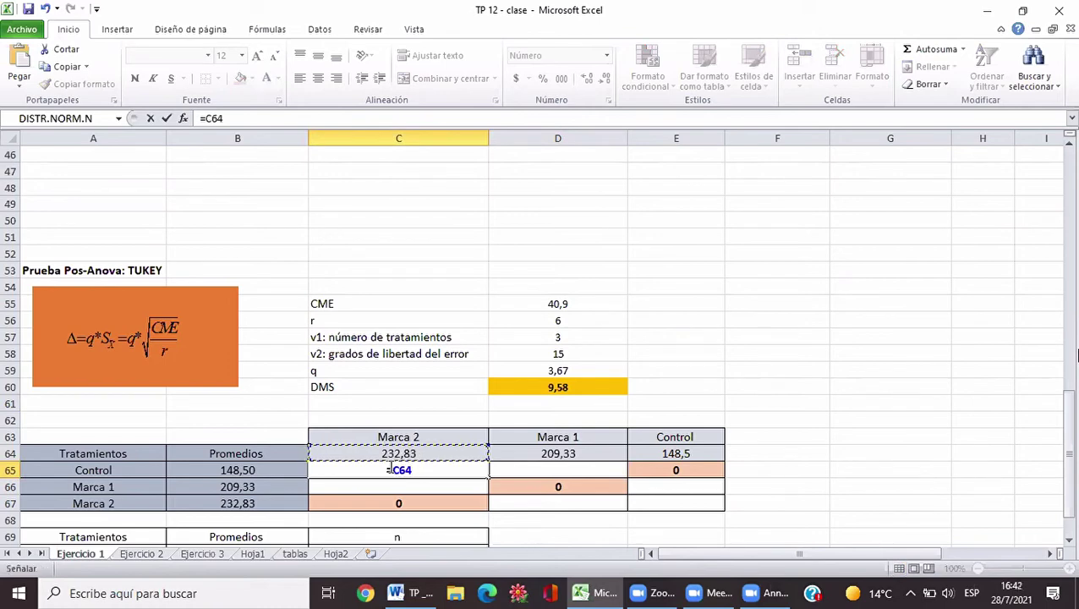
type("-")
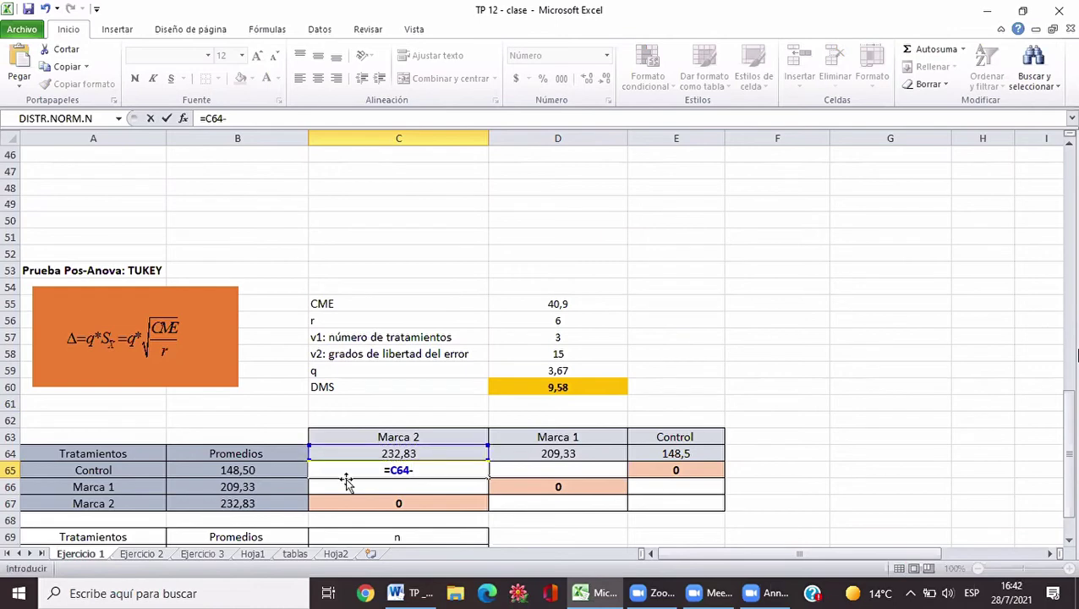
left_click(256, 468)
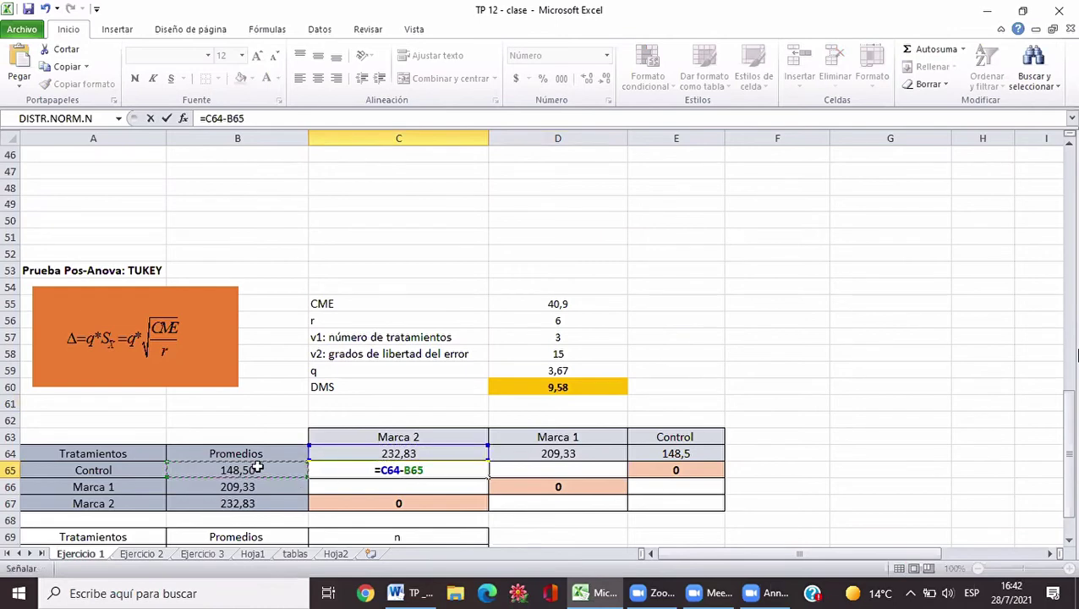
key("Return")
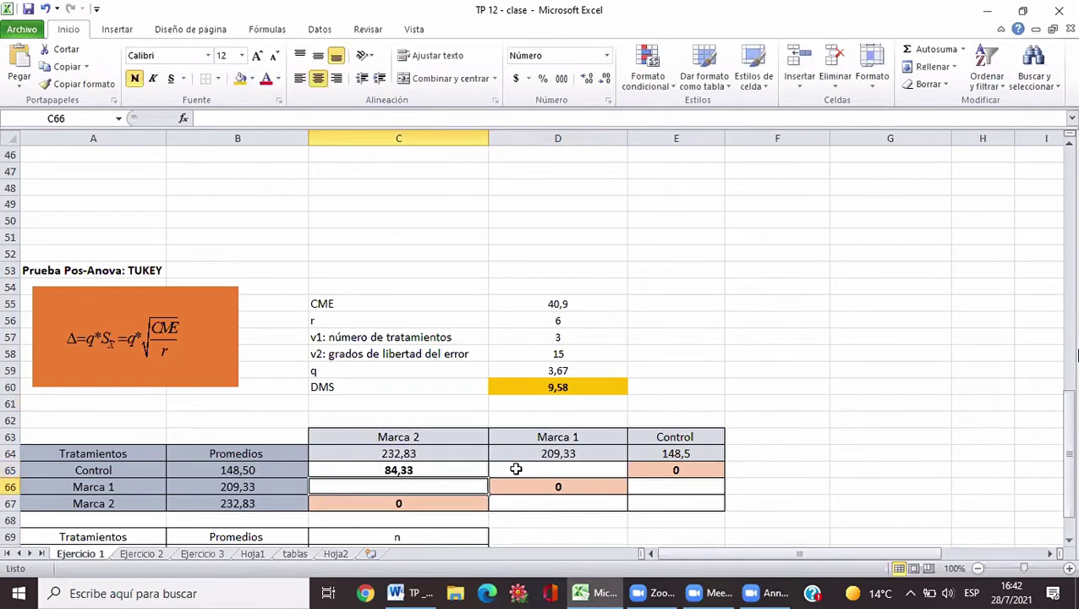
Compute the difference between the Marca 1 and Control means in D65 with the formula =D64-B65
left_click(535, 469)
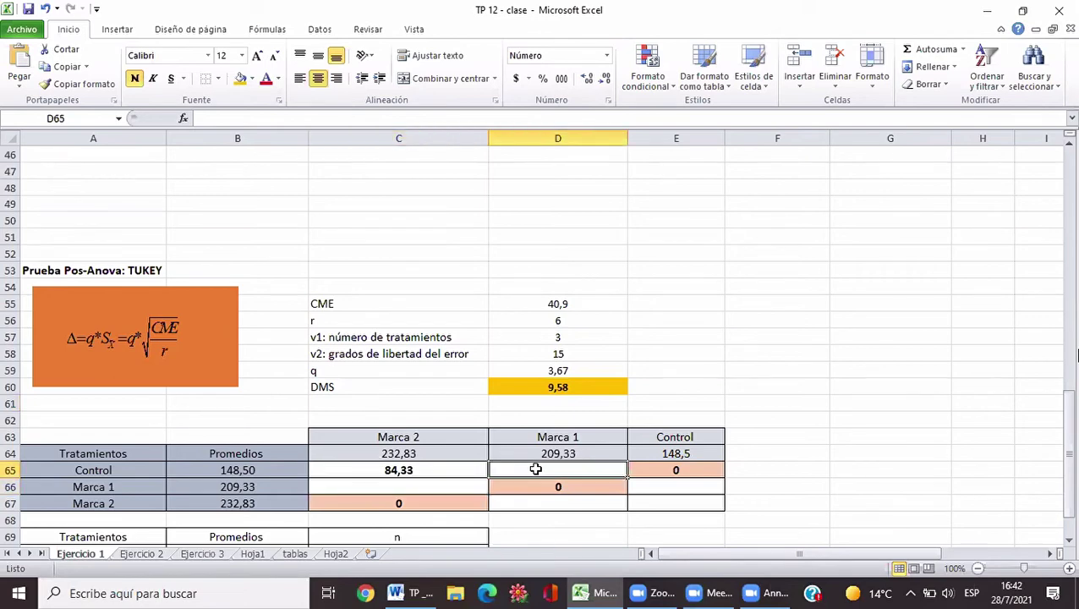
type("=")
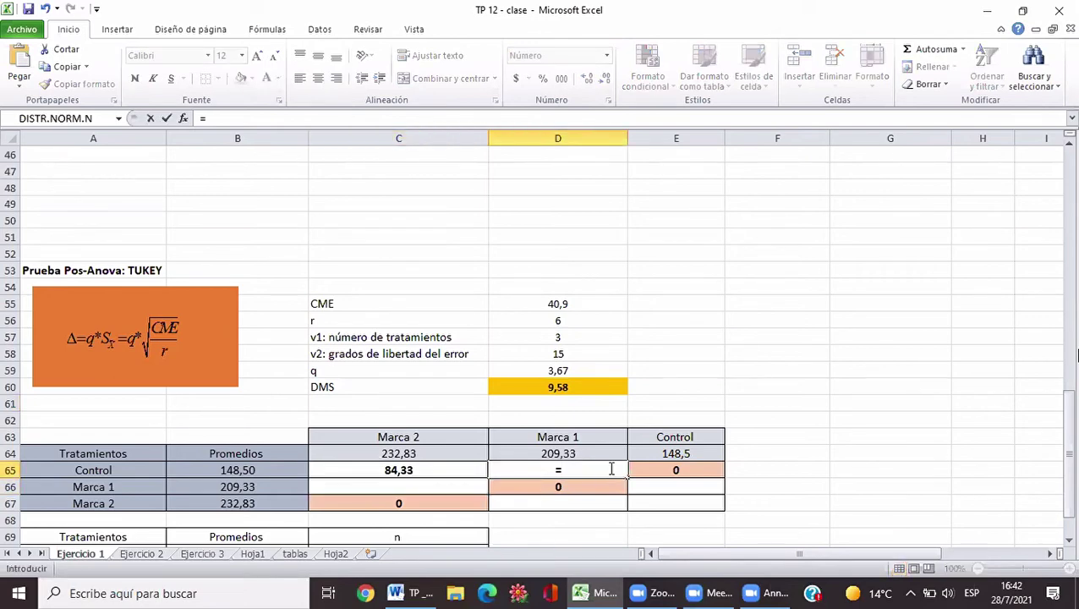
left_click(590, 454)
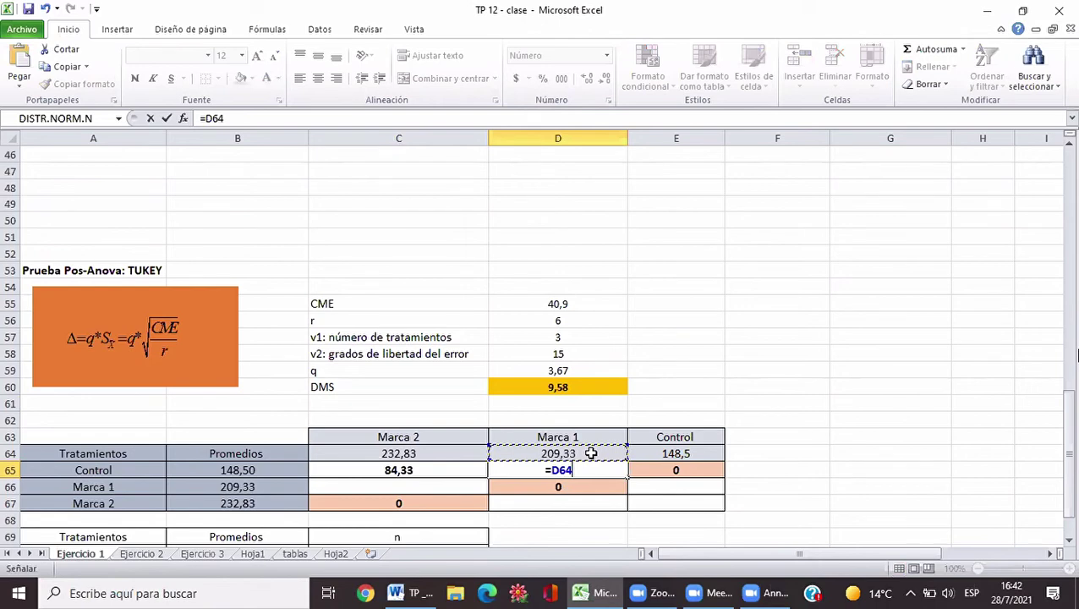
type("-")
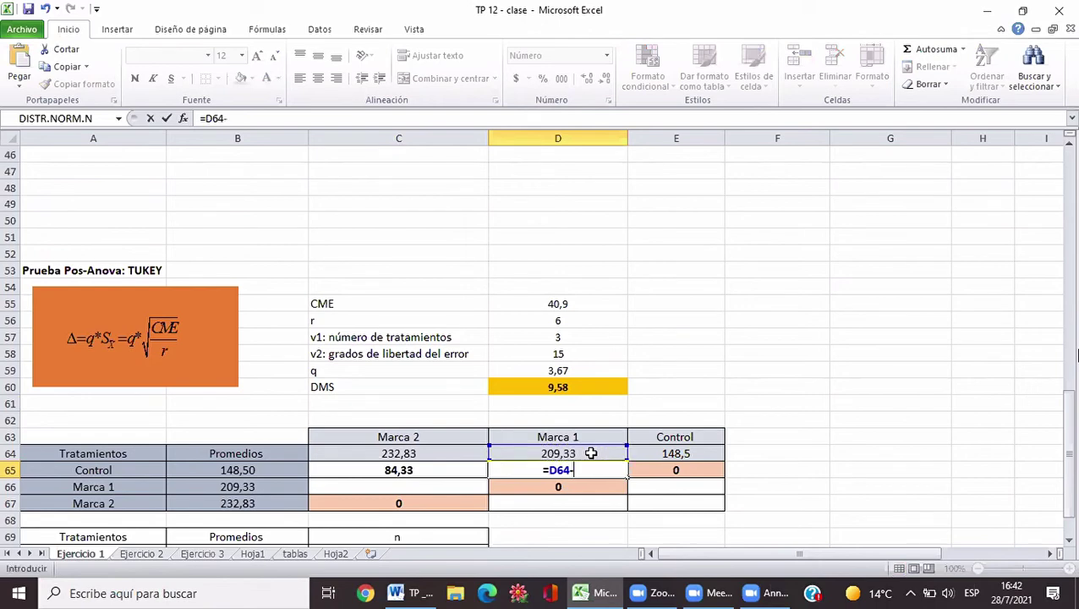
left_click(236, 471)
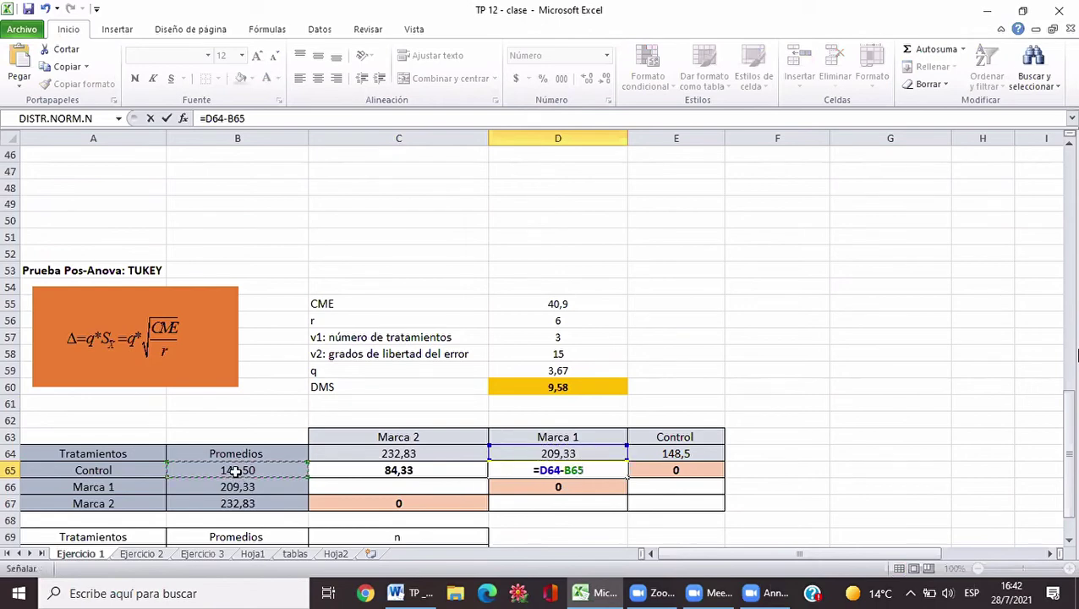
key("Return")
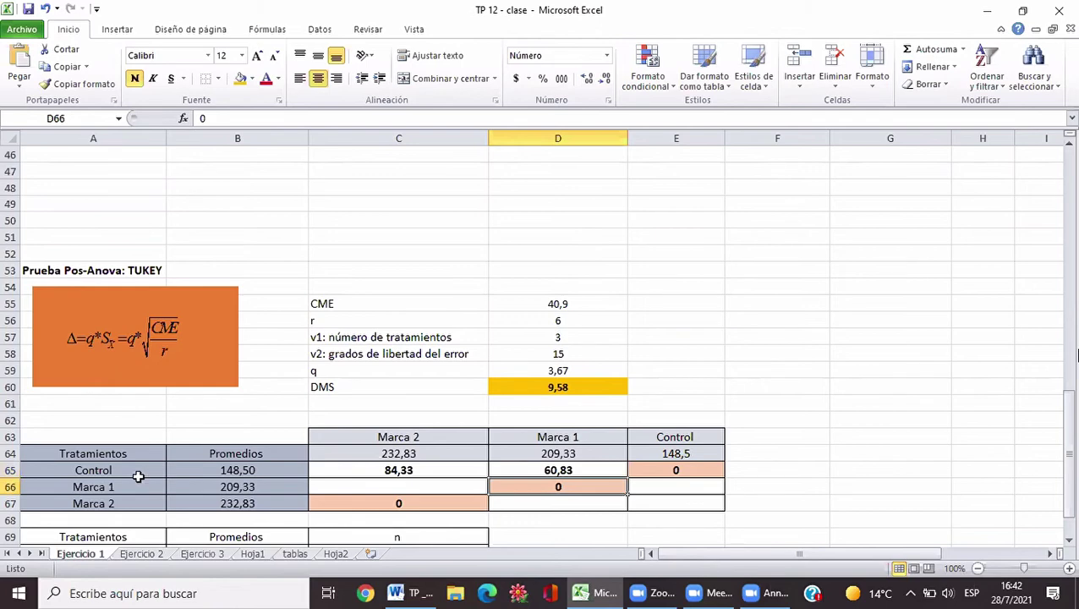
Compute the difference between the Marca 2 and Marca 1 means in C66 with the formula =C64-B66
left_click(371, 487)
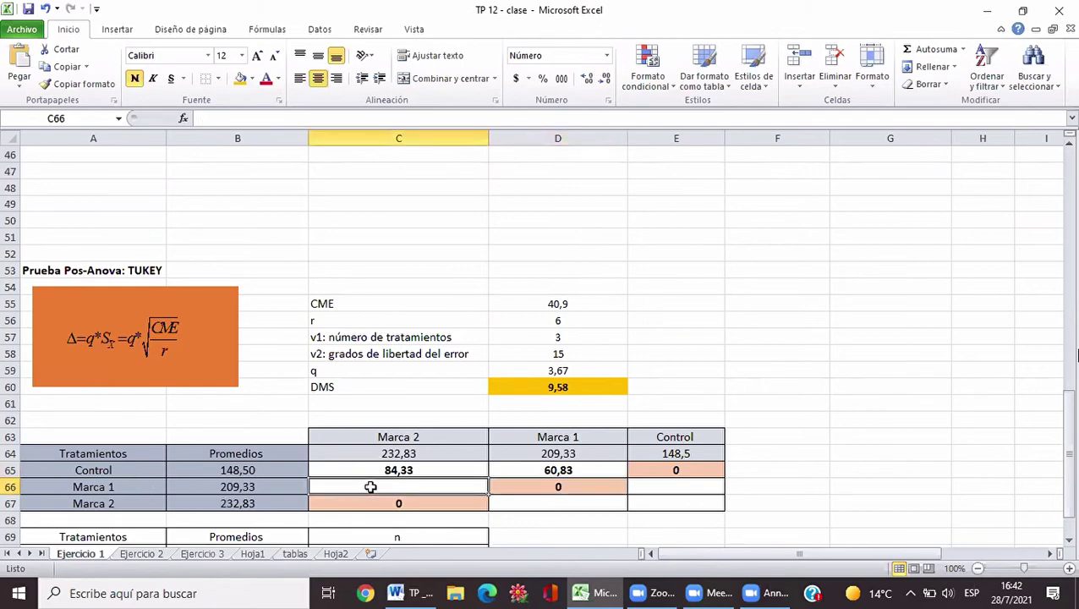
type("=")
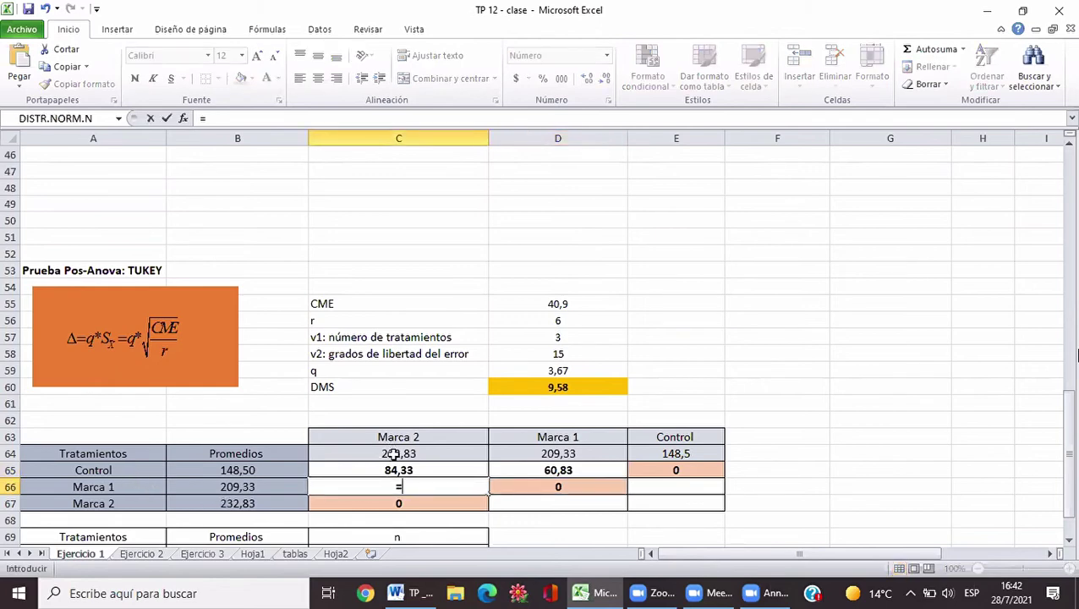
left_click(393, 454)
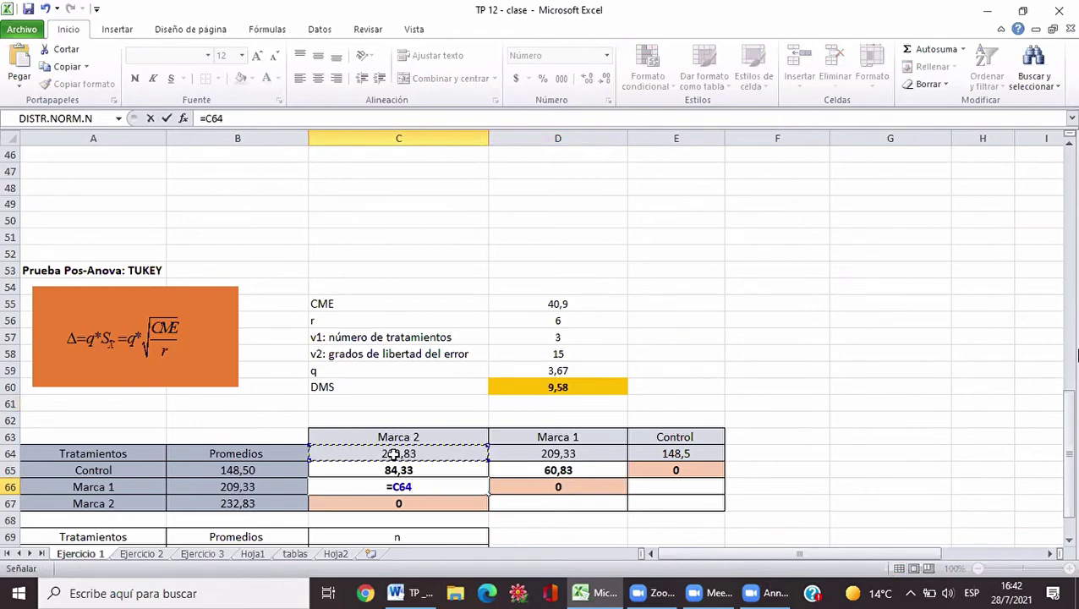
type("-")
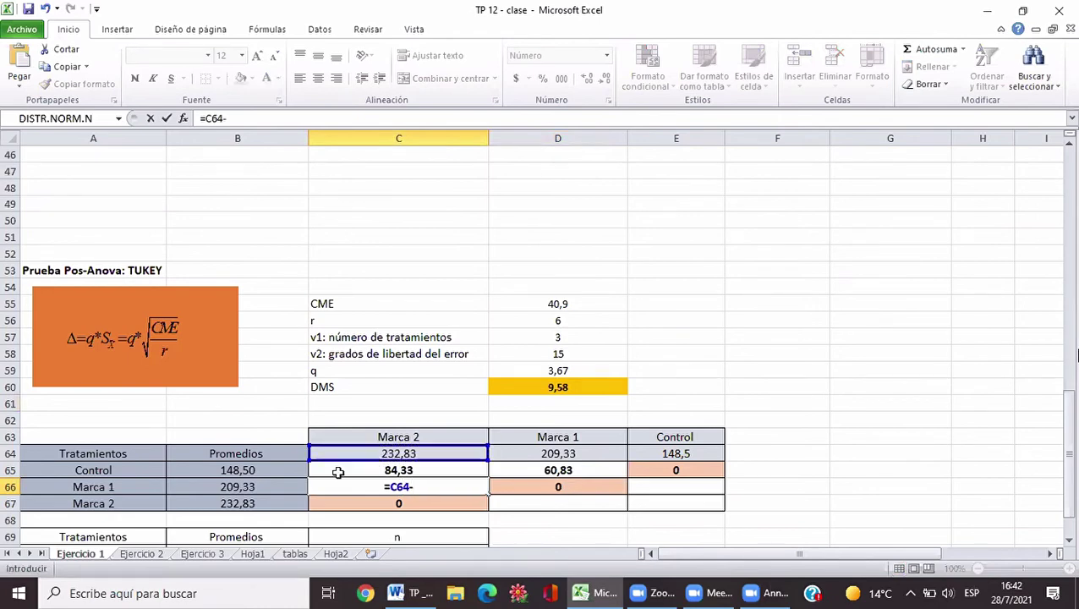
left_click(258, 491)
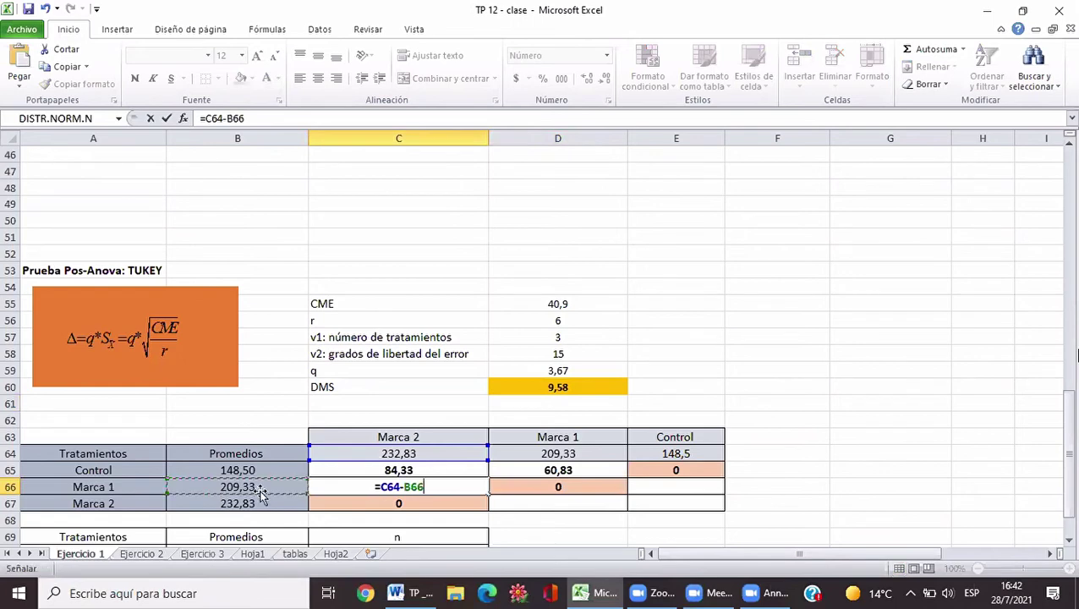
key("Return")
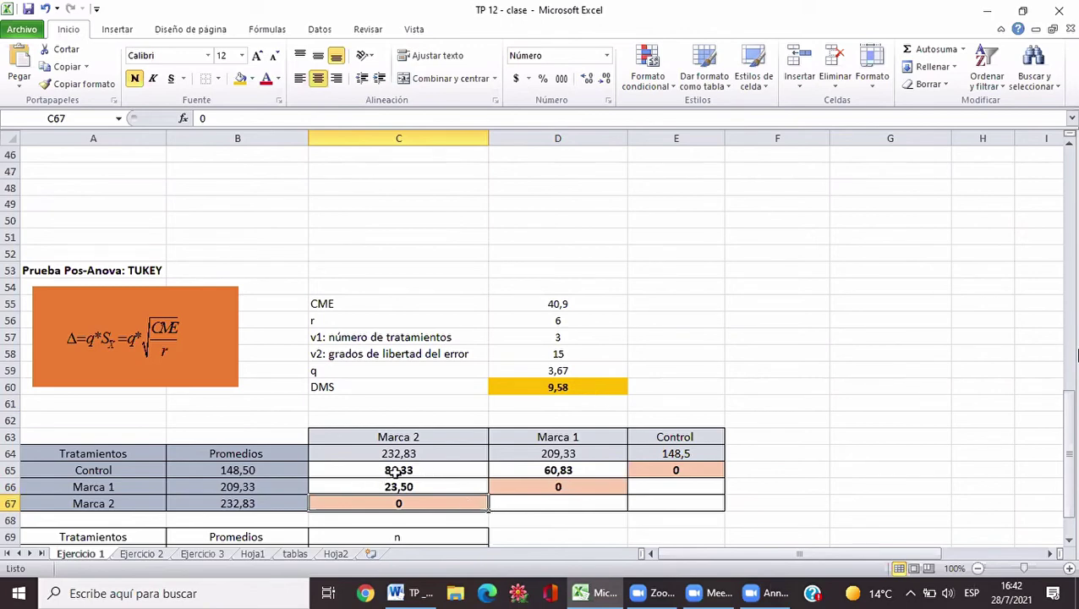
Highlight the three computed mean differences in C65, D65 and C66 with the same orange fill as the DMS cell
key("Up")
key("Up")
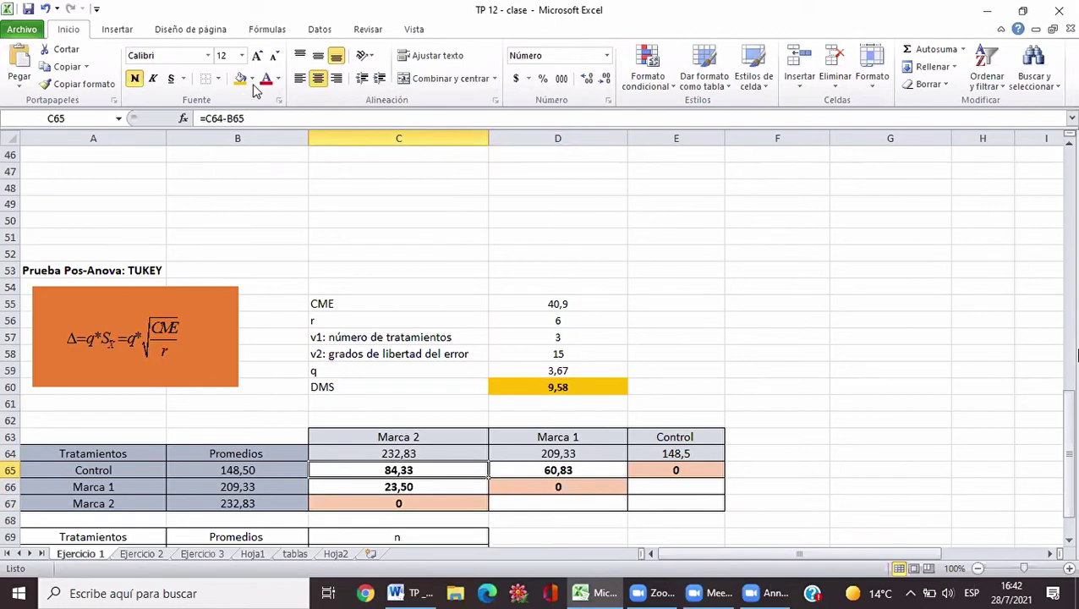
left_click(239, 75)
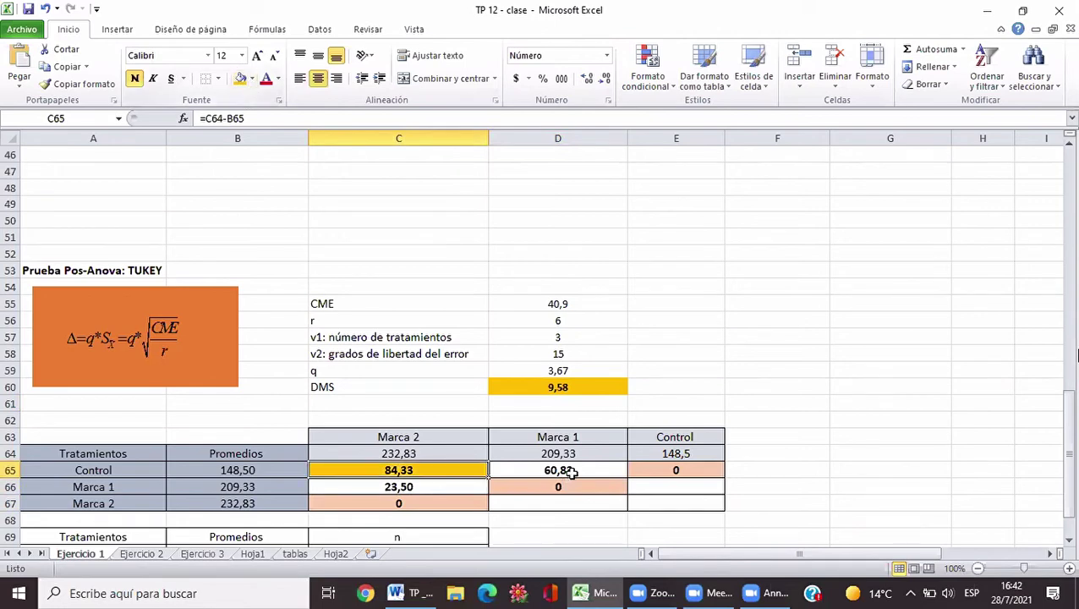
left_click(574, 474)
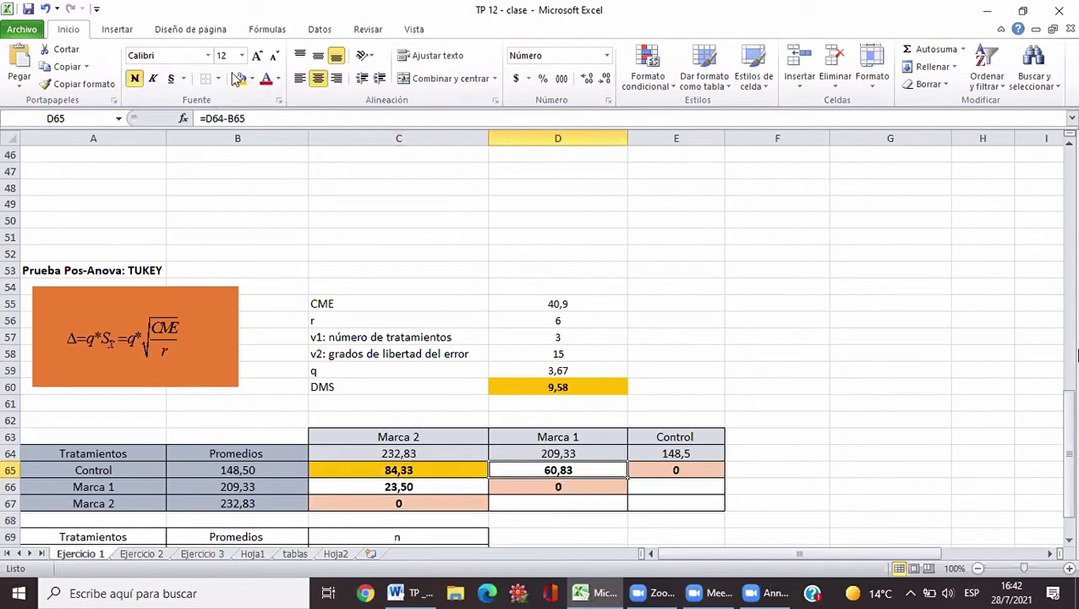
key("F4")
left_click(362, 481)
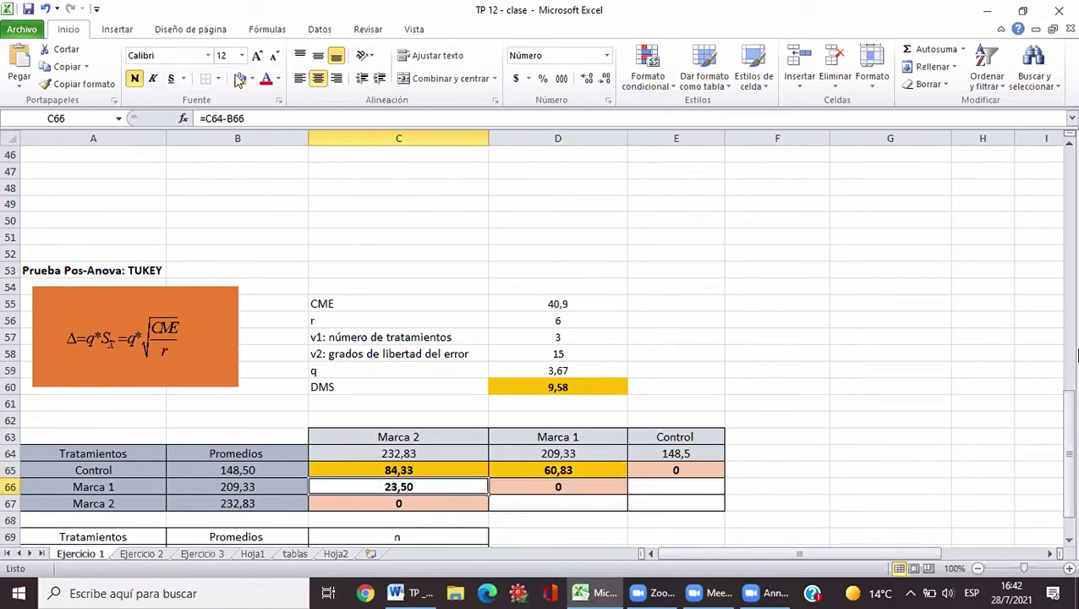
key("F4")
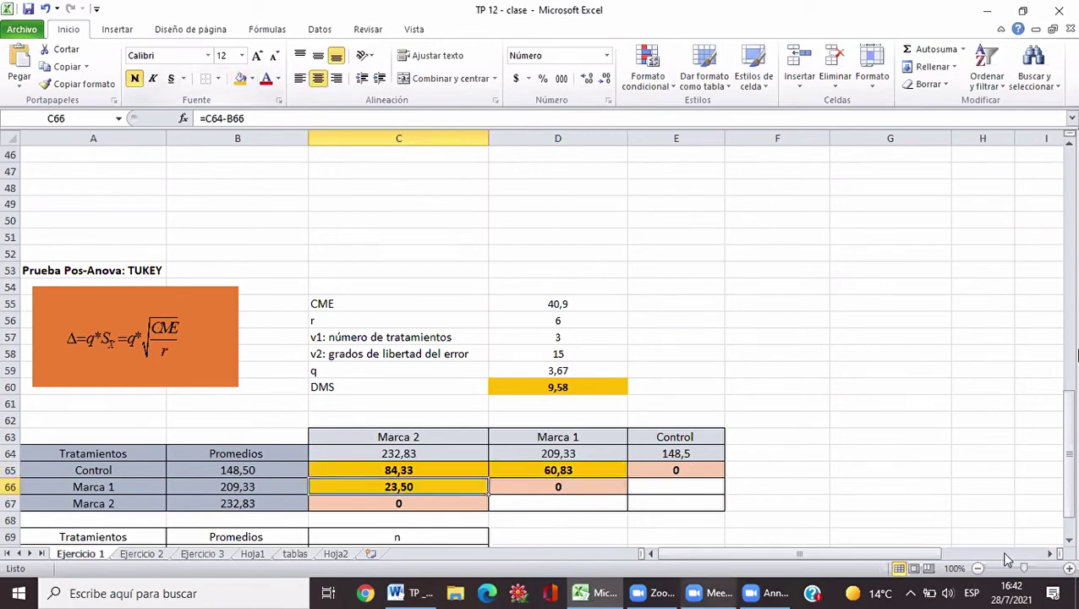
Enter the group letter A beside each treatment of the summary table, in D70, D71 and D72
left_click(1069, 546)
left_click(1070, 545)
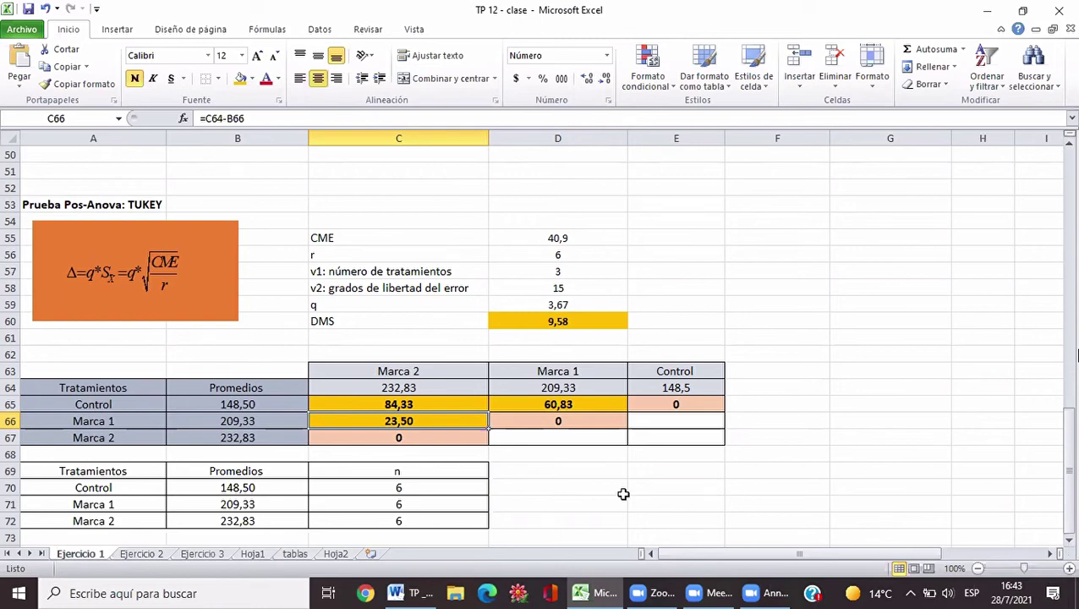
left_click(578, 487)
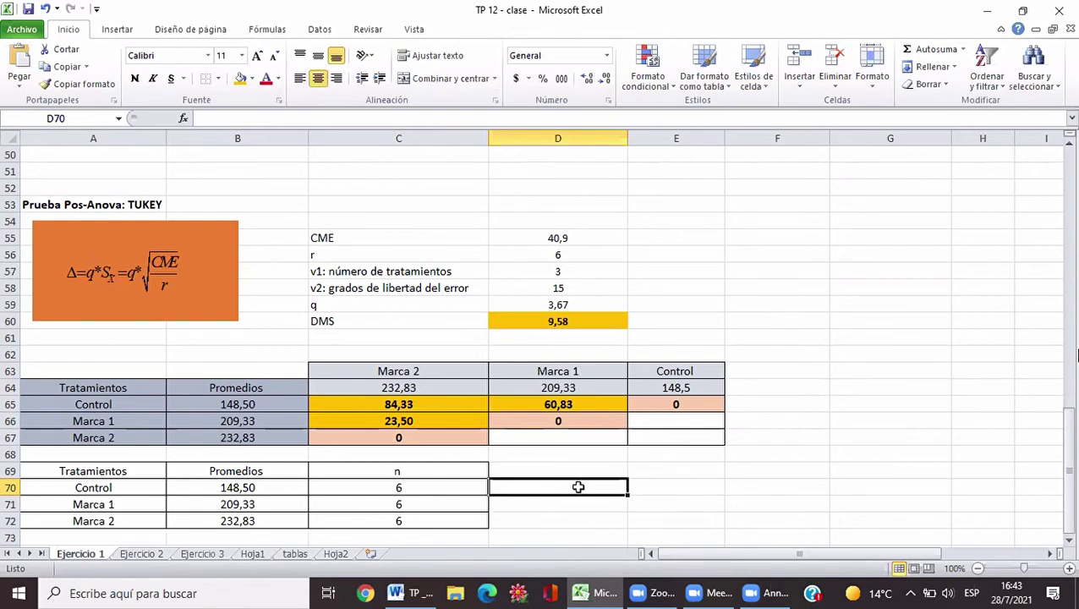
type("A")
key("Return")
type("A")
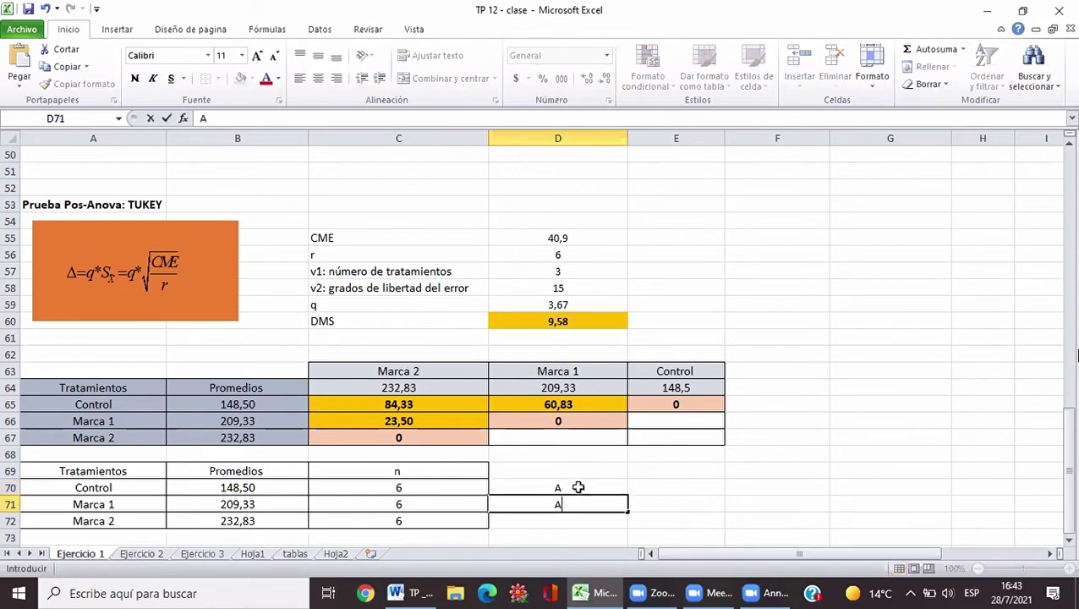
key("Return")
type("A")
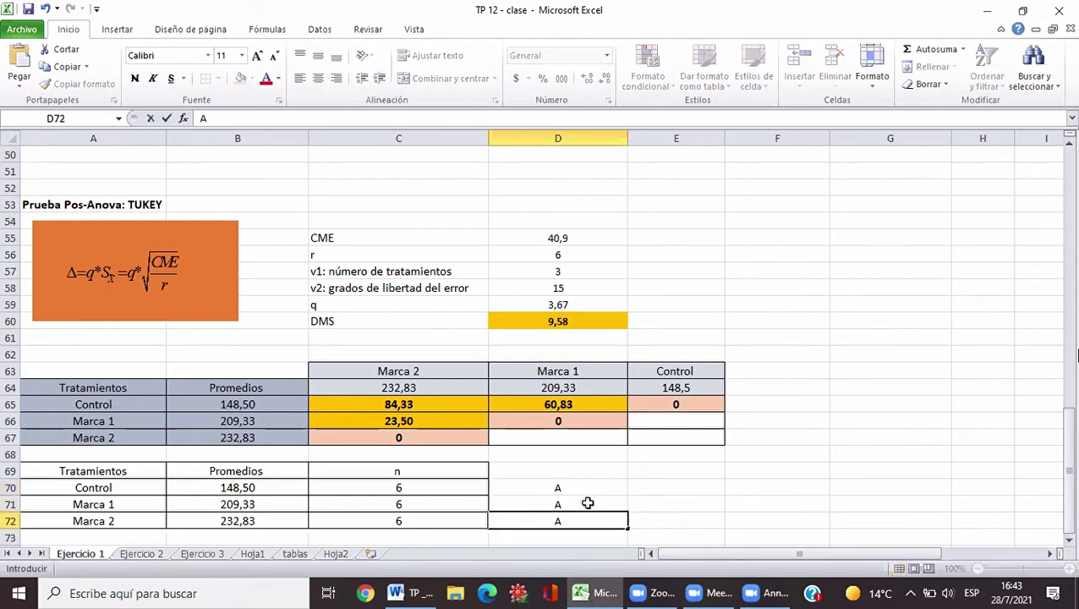
key("Return")
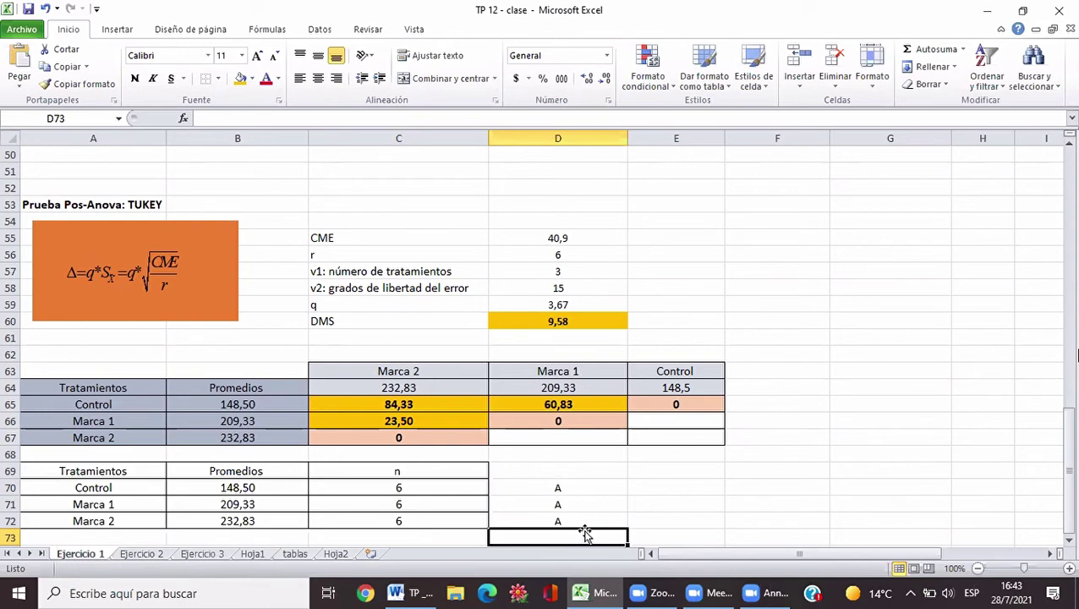
Clear the group letter A from all three treatment rows of the summary table, in D70, D71 and D72
left_click(583, 521)
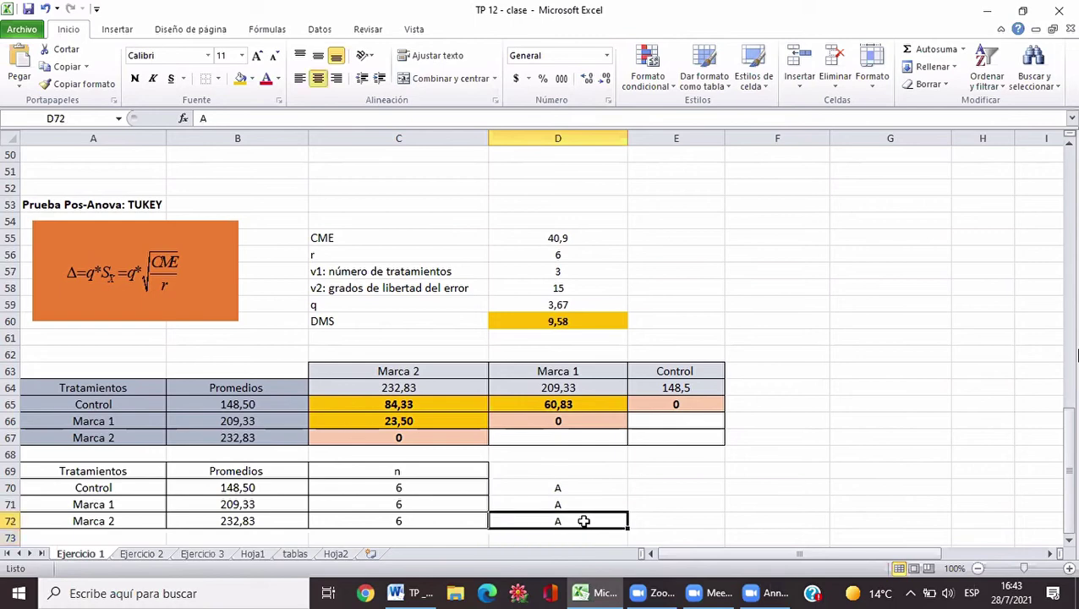
key("BackSpace")
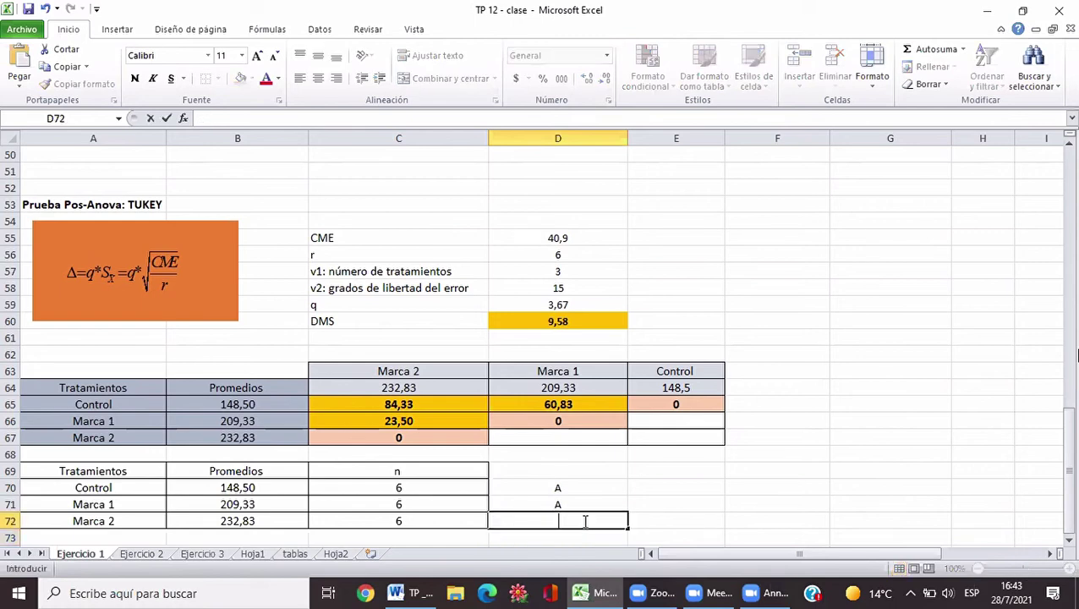
left_click(644, 520)
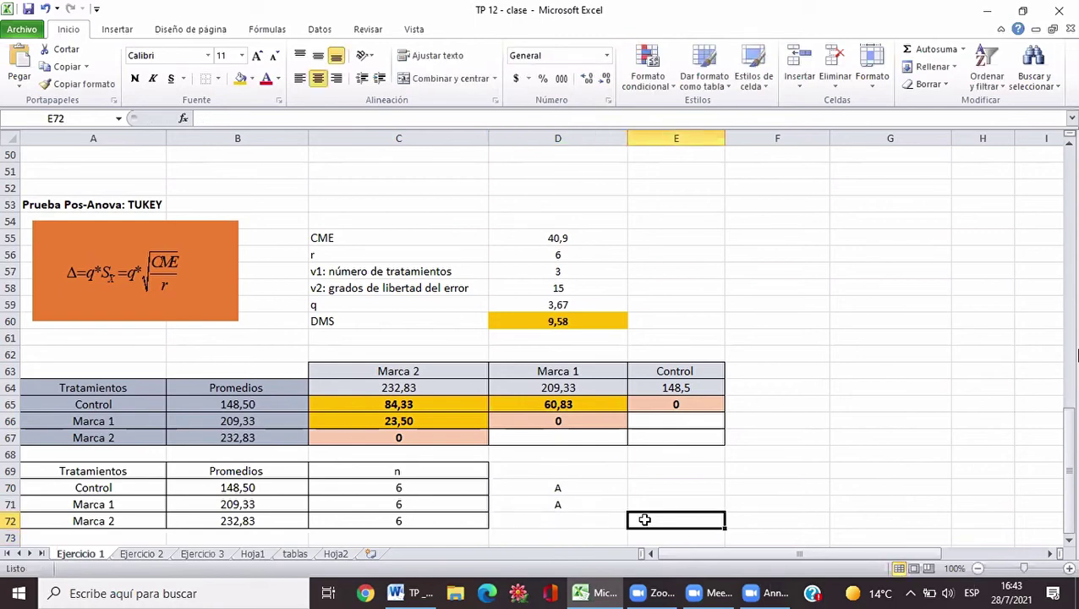
double_click(645, 520)
type("b")
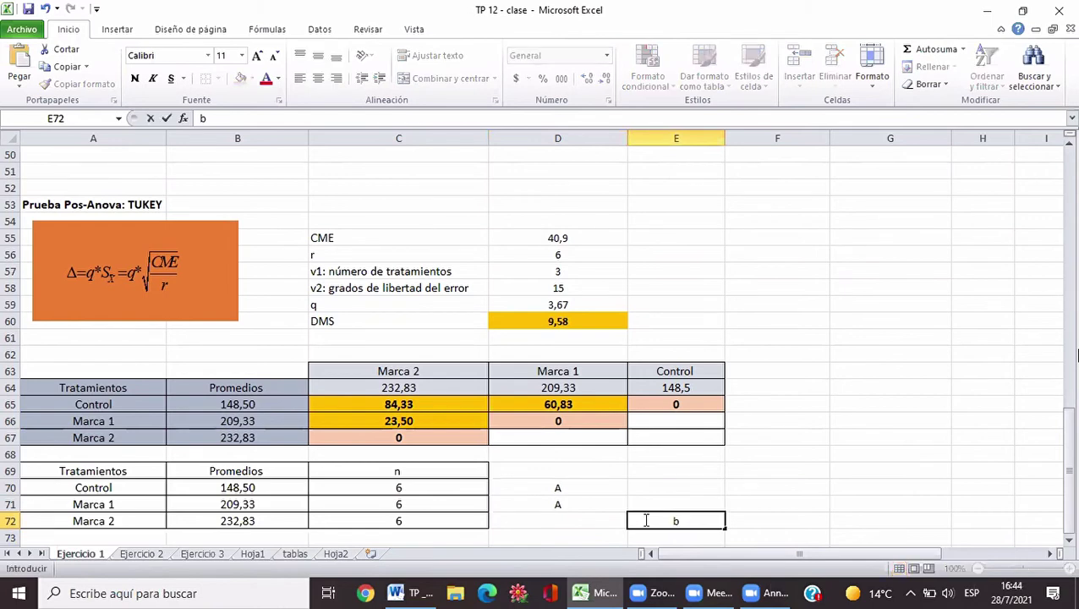
key("BackSpace")
left_click(598, 502)
key("BackSpace")
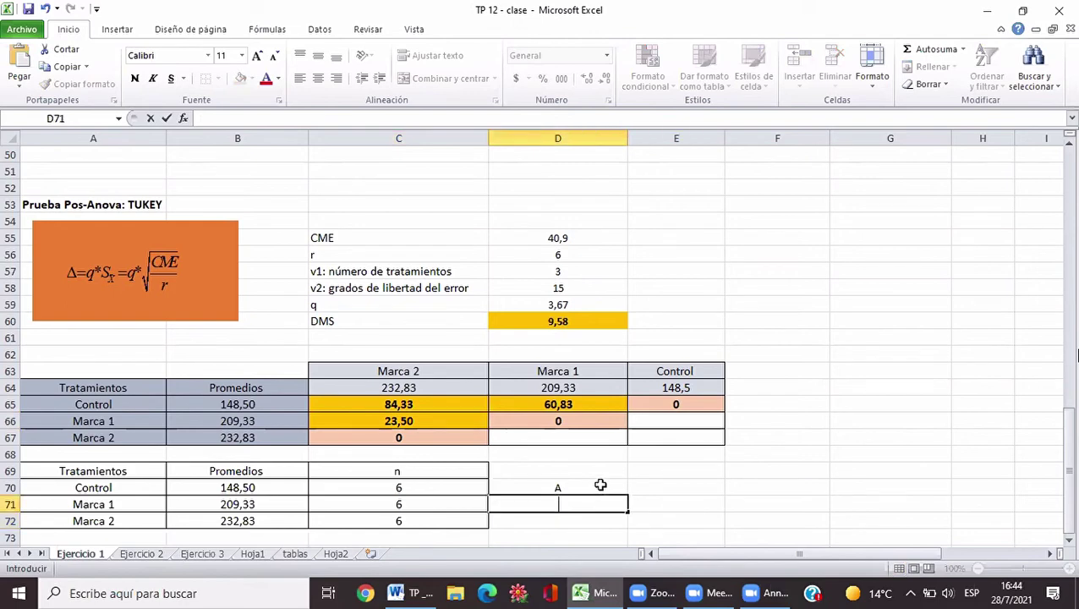
left_click(599, 484)
key("BackSpace")
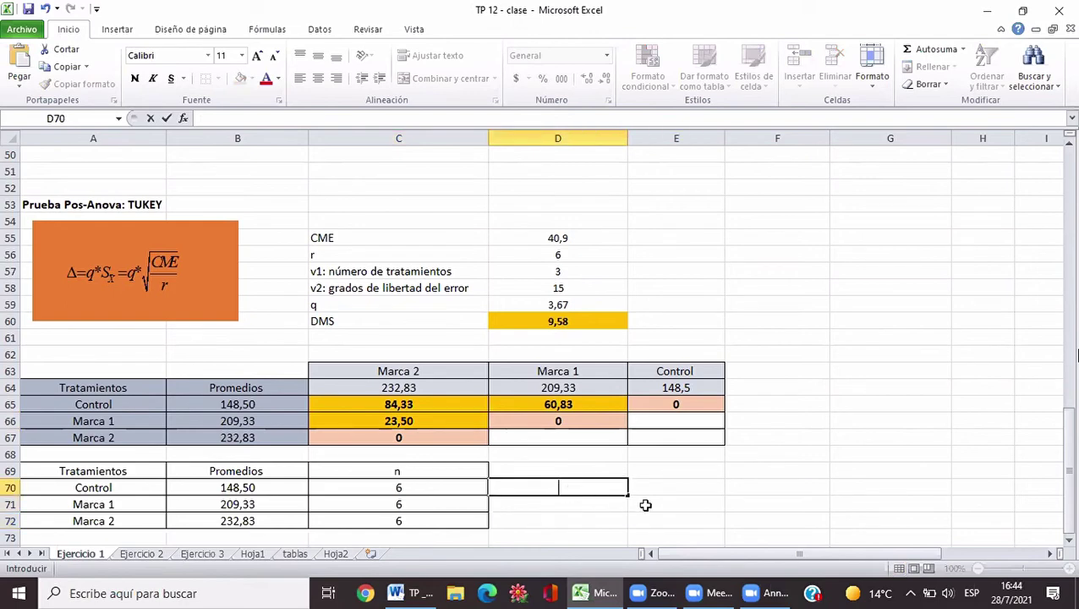
left_click(606, 470)
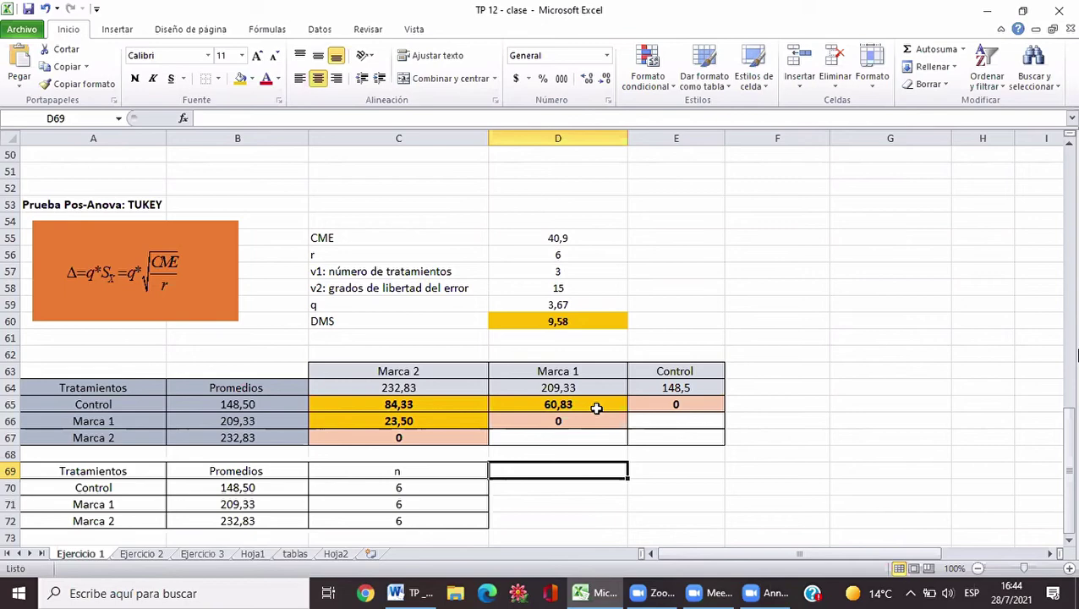
Assign a separate group letter to each treatment in staggered columns: A in D70, B in E71 and C in F72
left_click(513, 495)
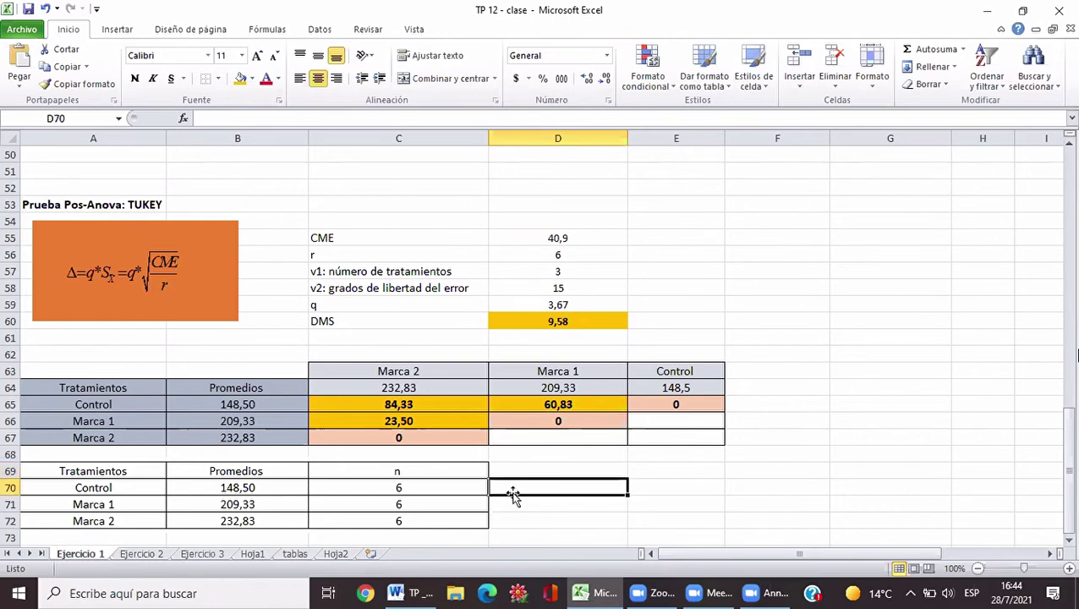
key("Right")
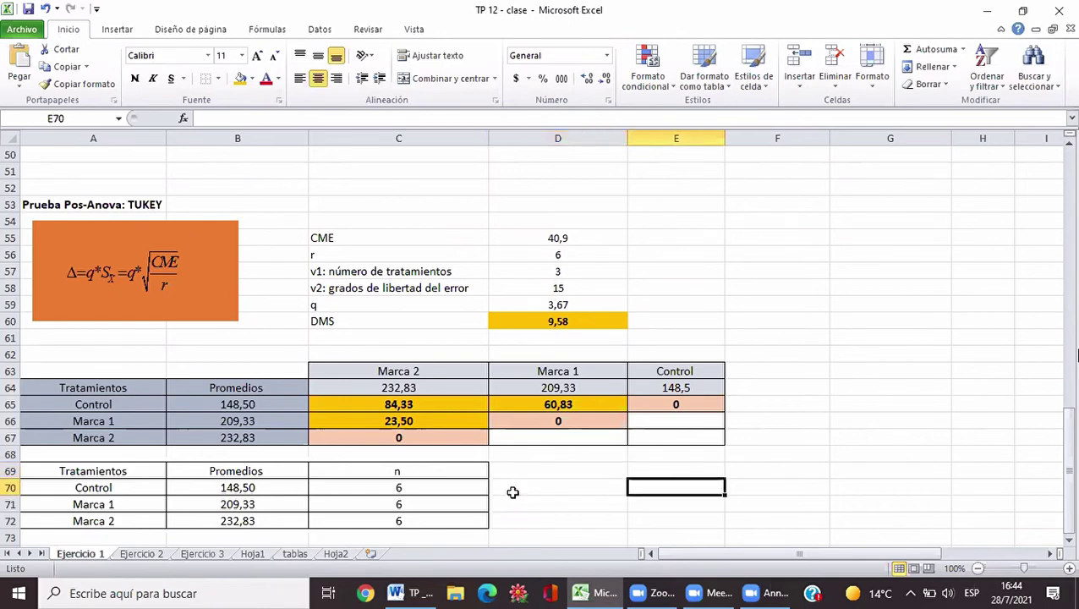
left_click(513, 496)
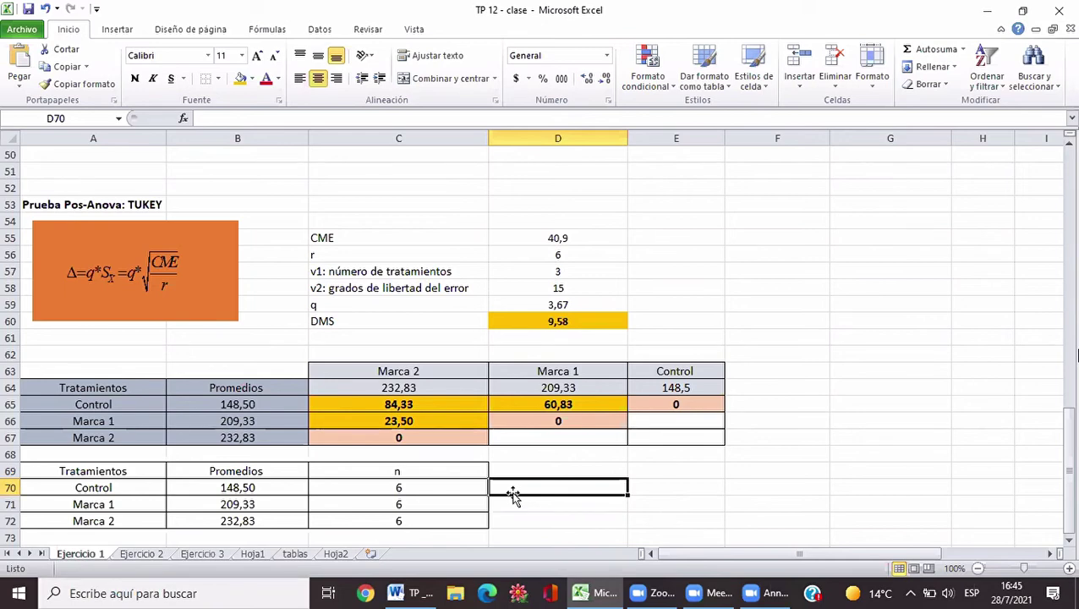
type("A")
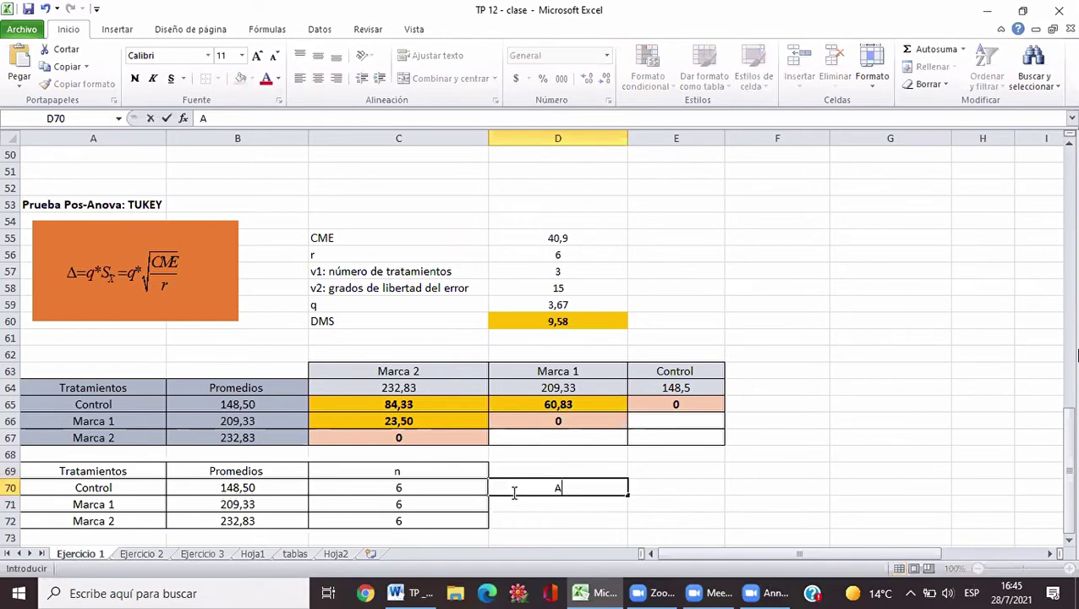
key("Tab")
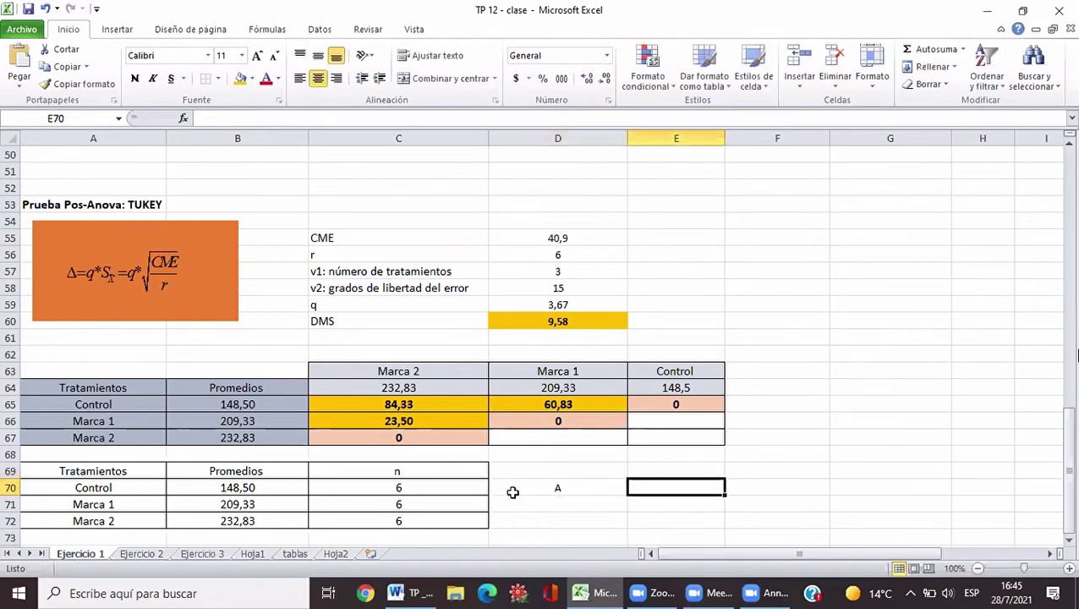
key("Down")
type("B")
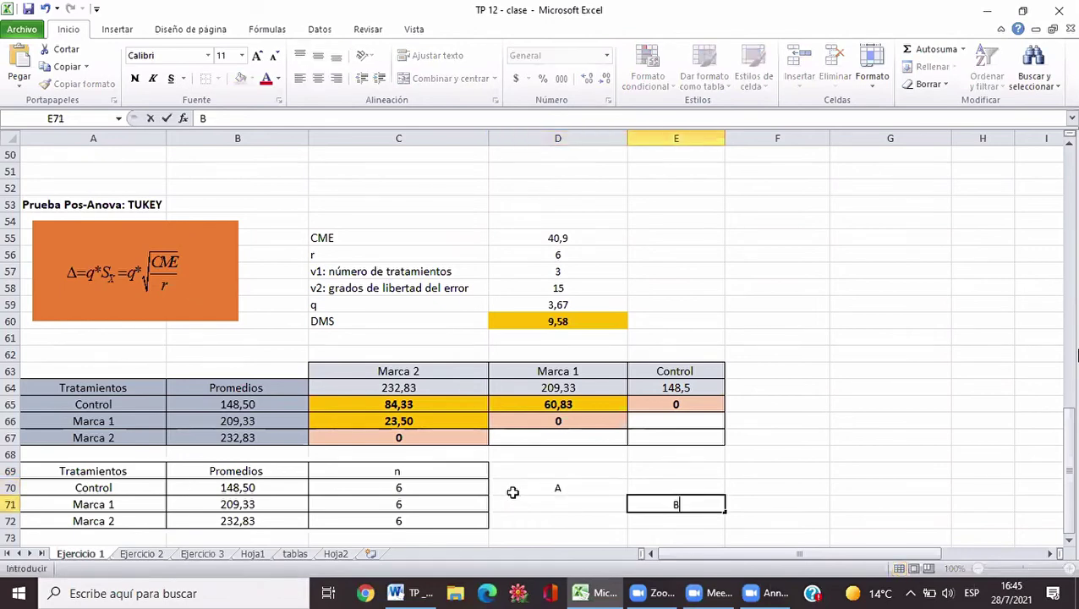
key("Tab")
key("Down")
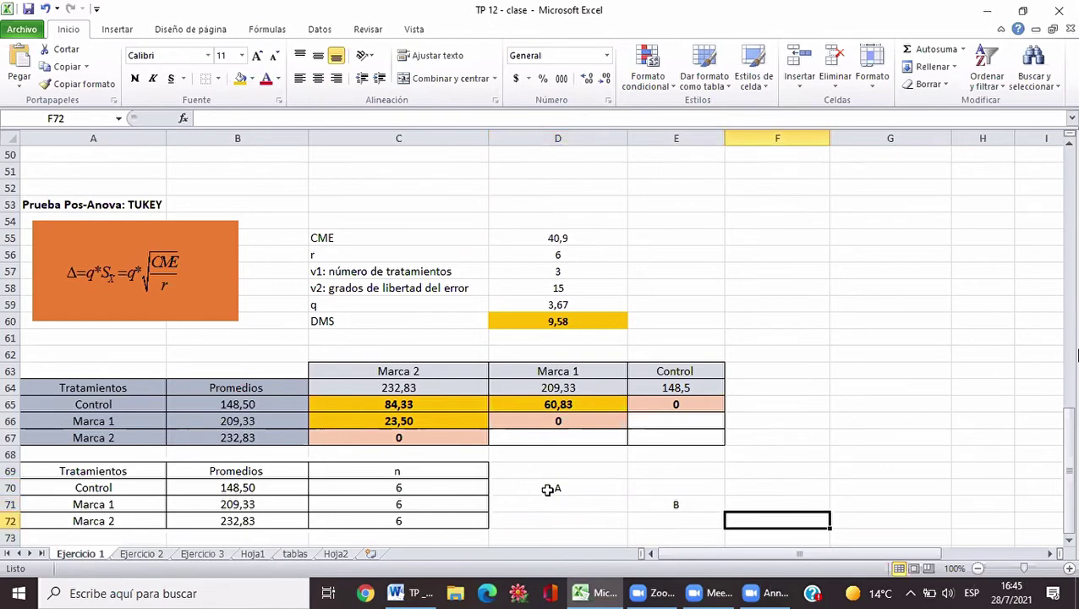
type("C")
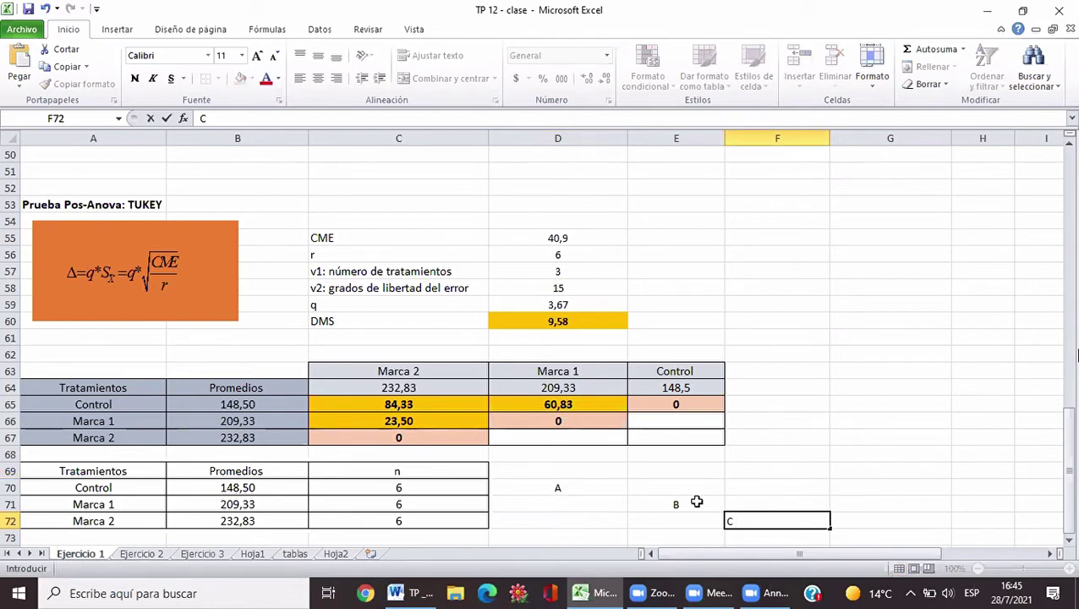
key("Tab")
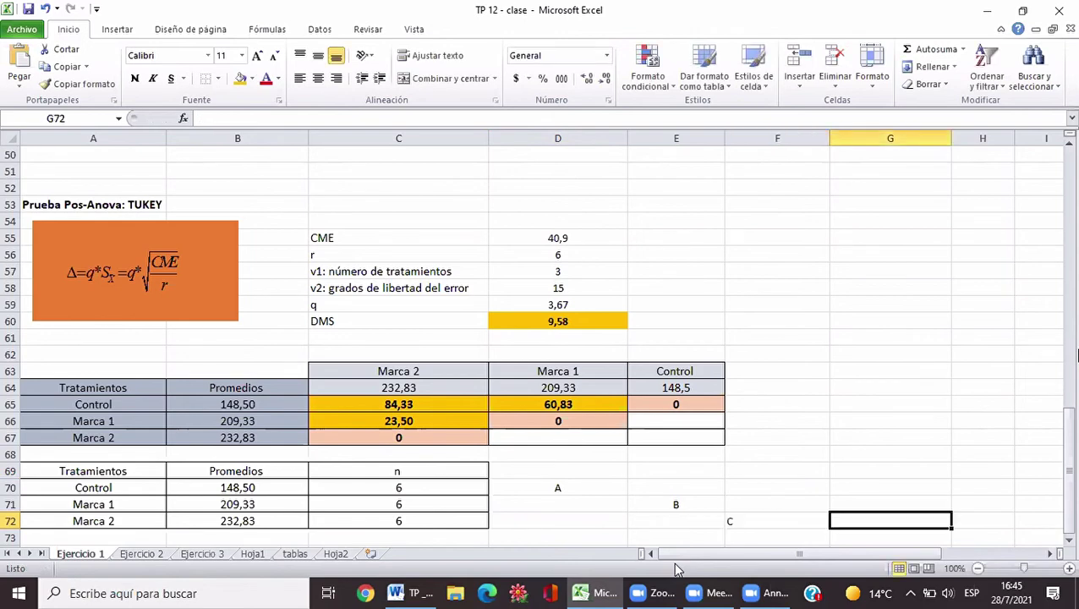
Try the shared group letter B for Marca 2 in E72 in place of the C in F72
key("Left")
key("Left")
key("Left")
key("Left")
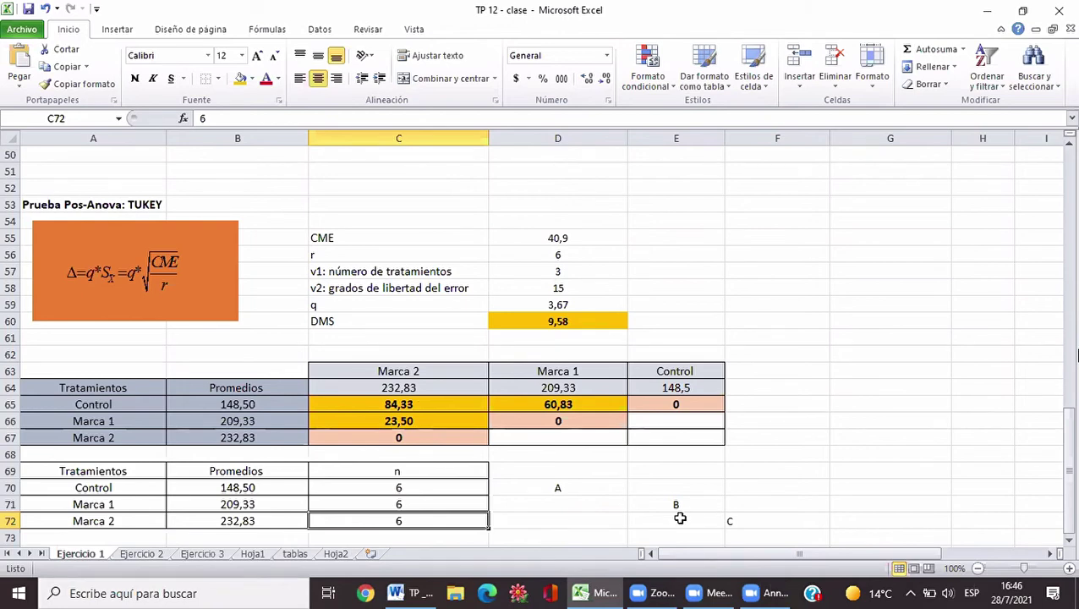
left_click(680, 517)
type("B")
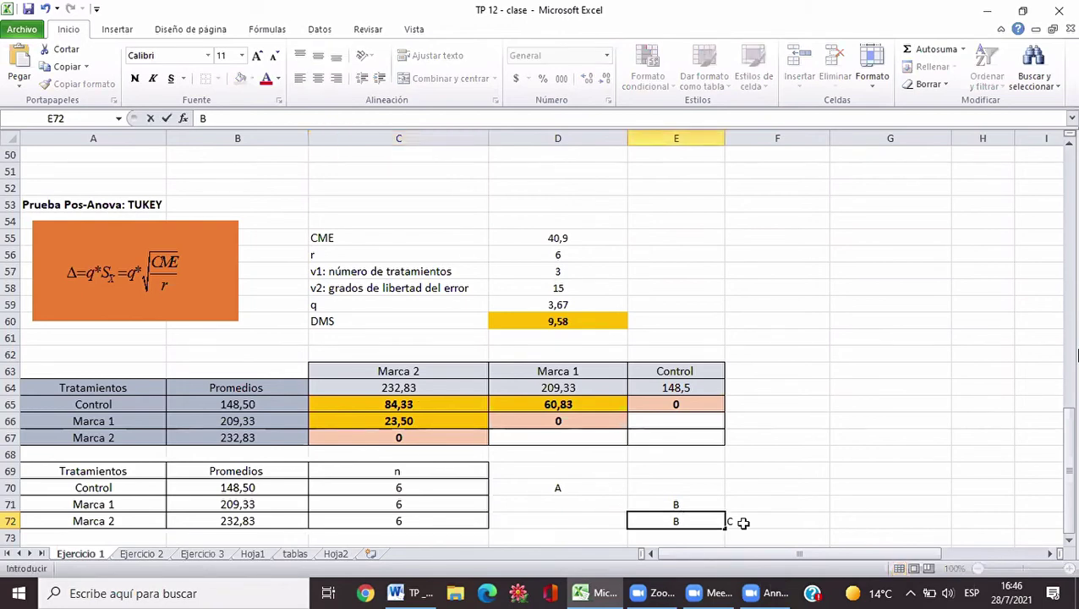
left_click(745, 524)
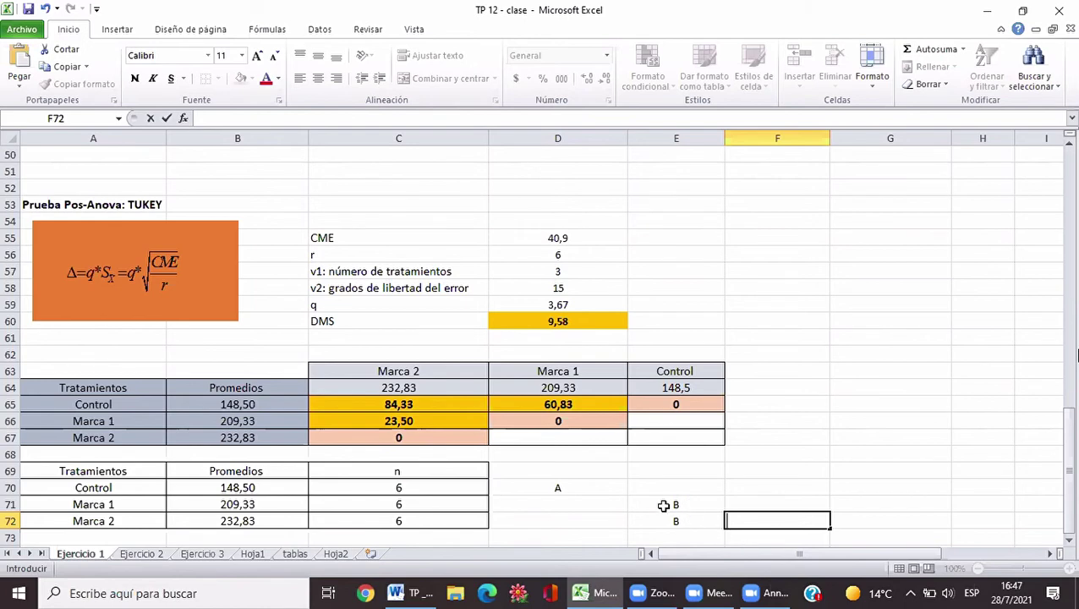
Delete the B from the Marca 2 row in E72 and re-enter C in F72
left_click(705, 515)
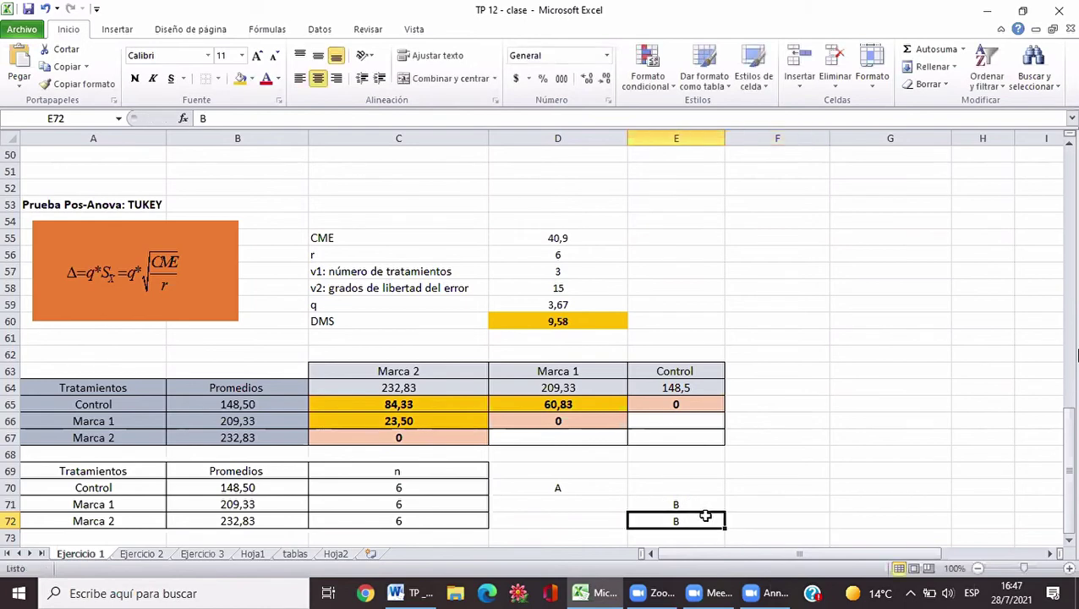
key("Delete")
key("Right")
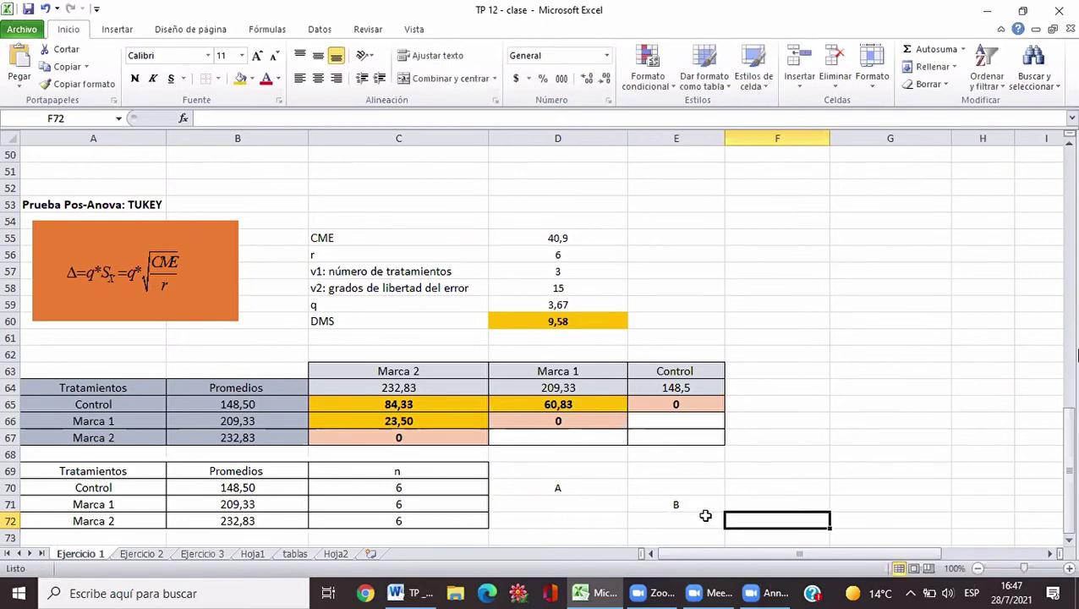
type("C")
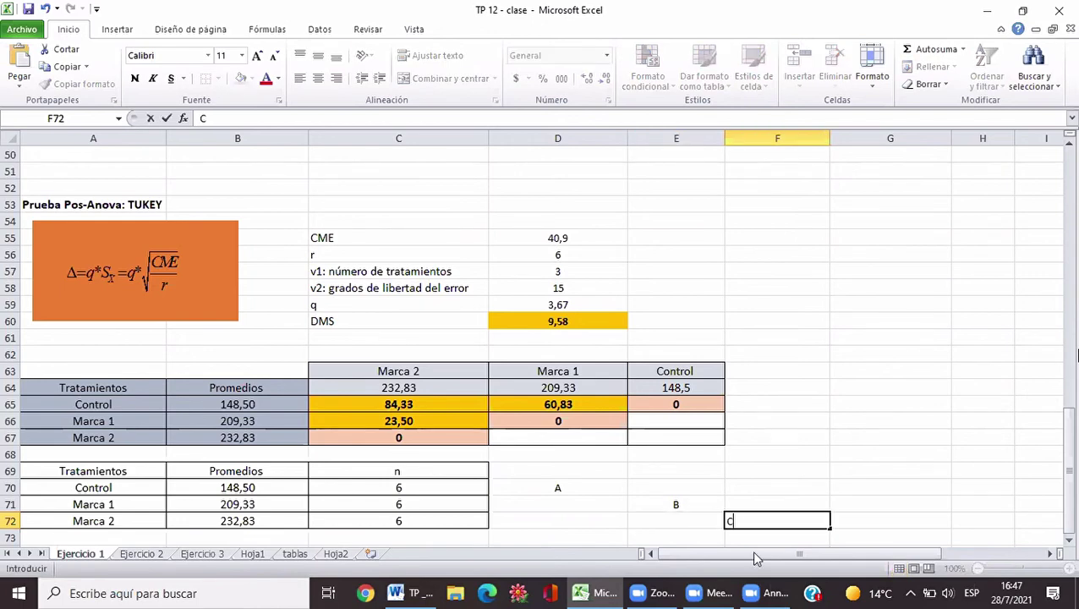
left_click(930, 475)
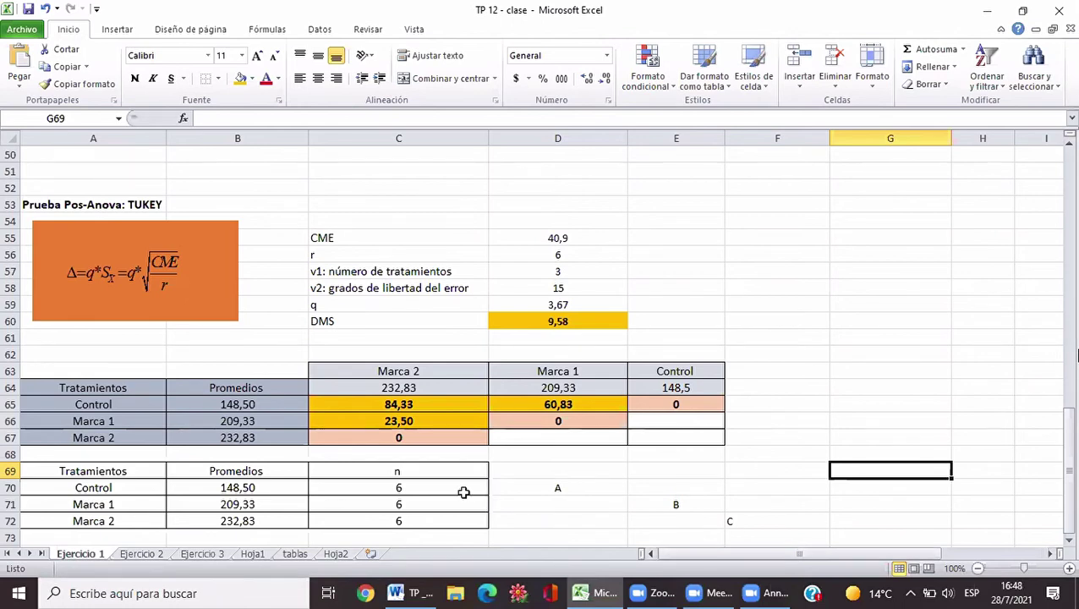
On the Ejercicio 2 sheet, enter 6 for Tratamientos in H7 and 5 for Repeticiones in H6
left_click(150, 557)
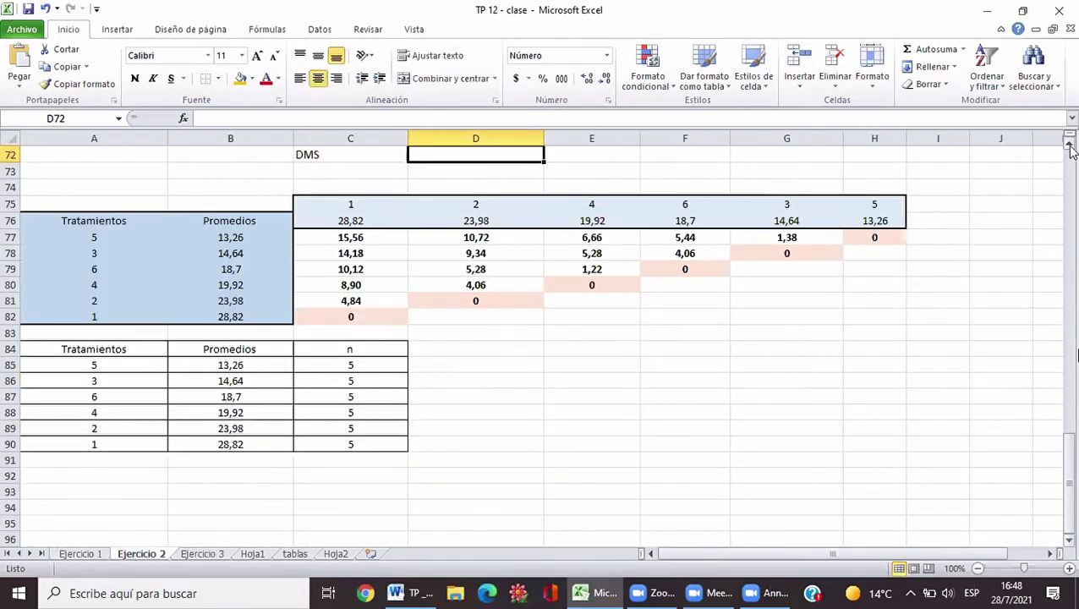
scroll(1071, 148, "up", 2)
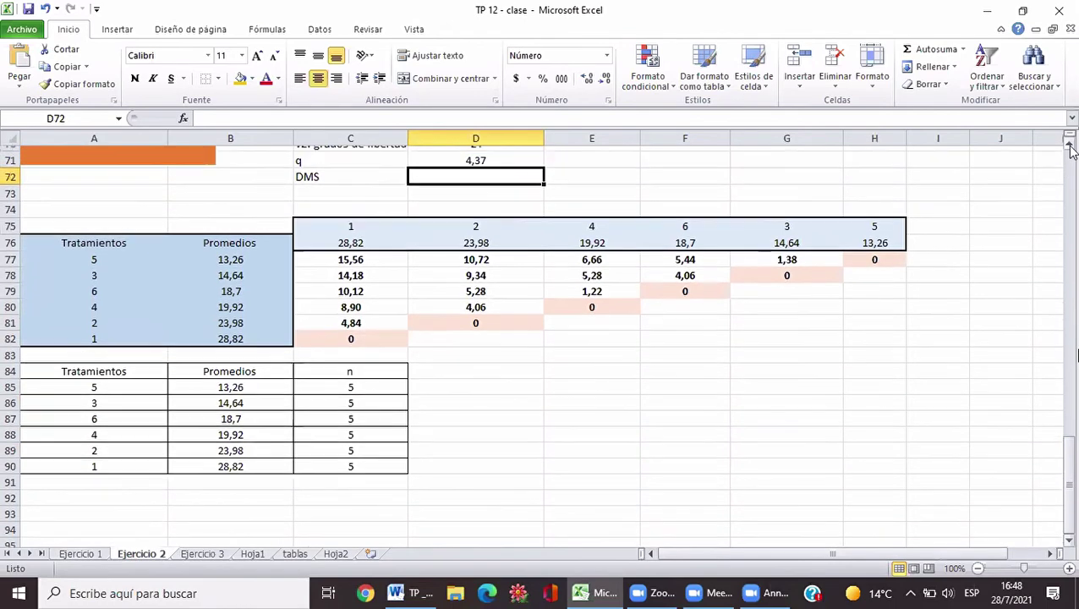
left_click_drag(1070, 453, 1070, 148)
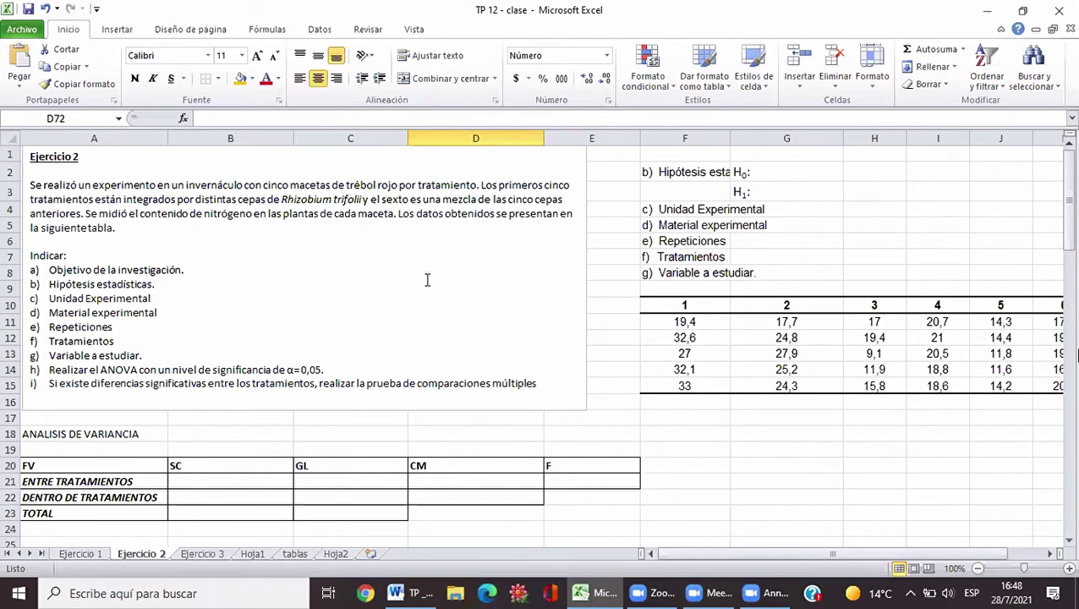
left_click(81, 554)
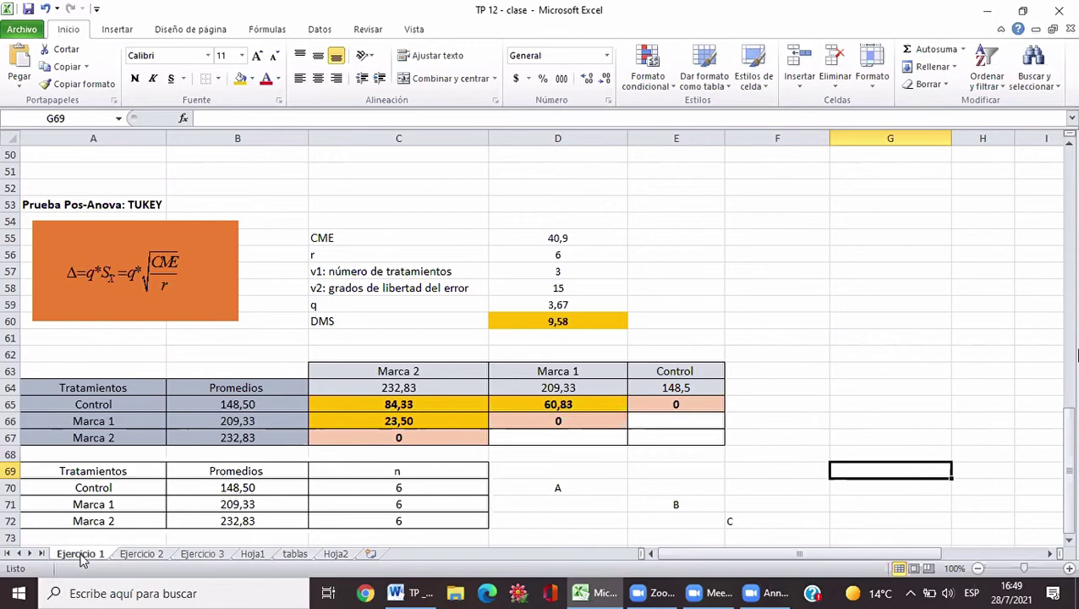
left_click(140, 554)
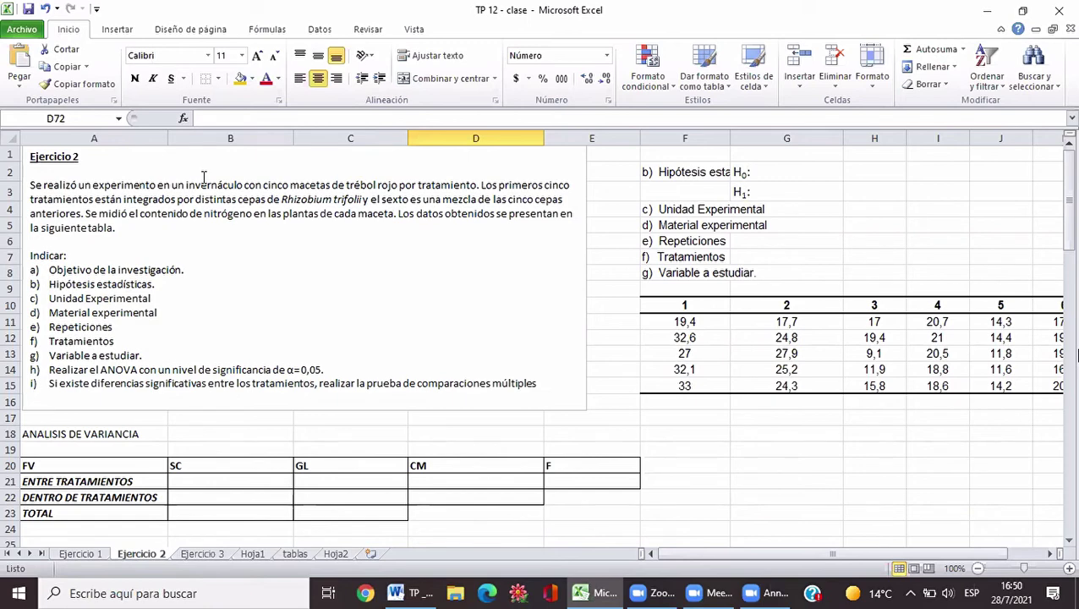
left_click(867, 257)
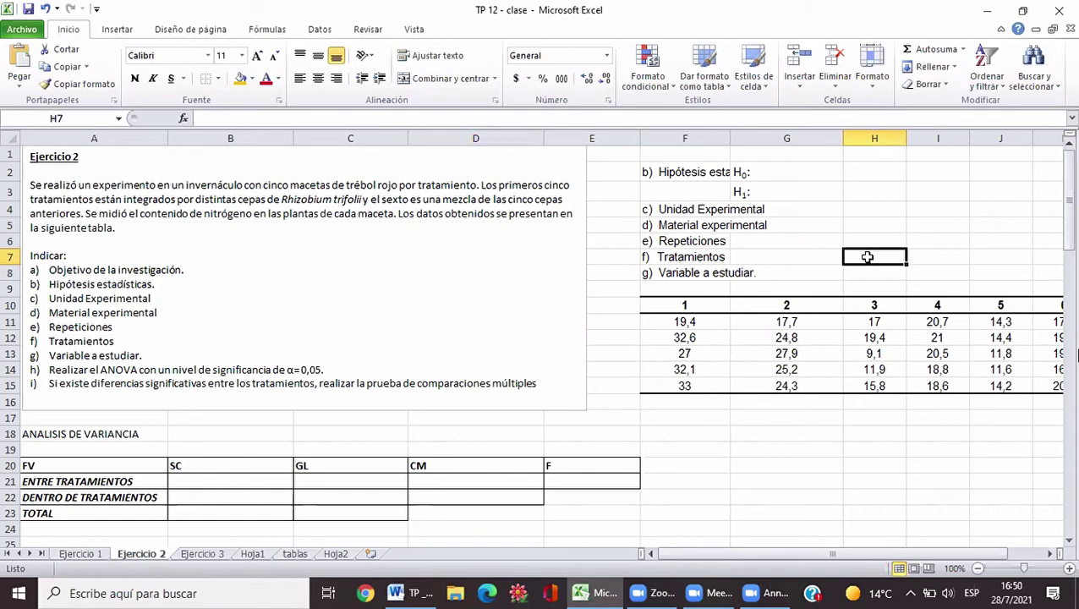
type("6")
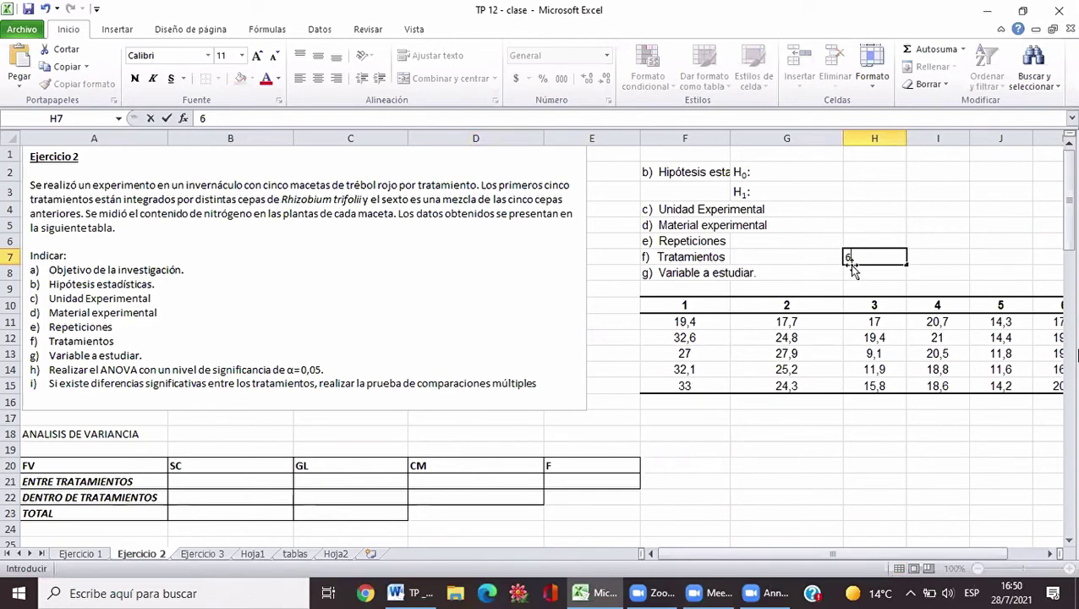
left_click(858, 237)
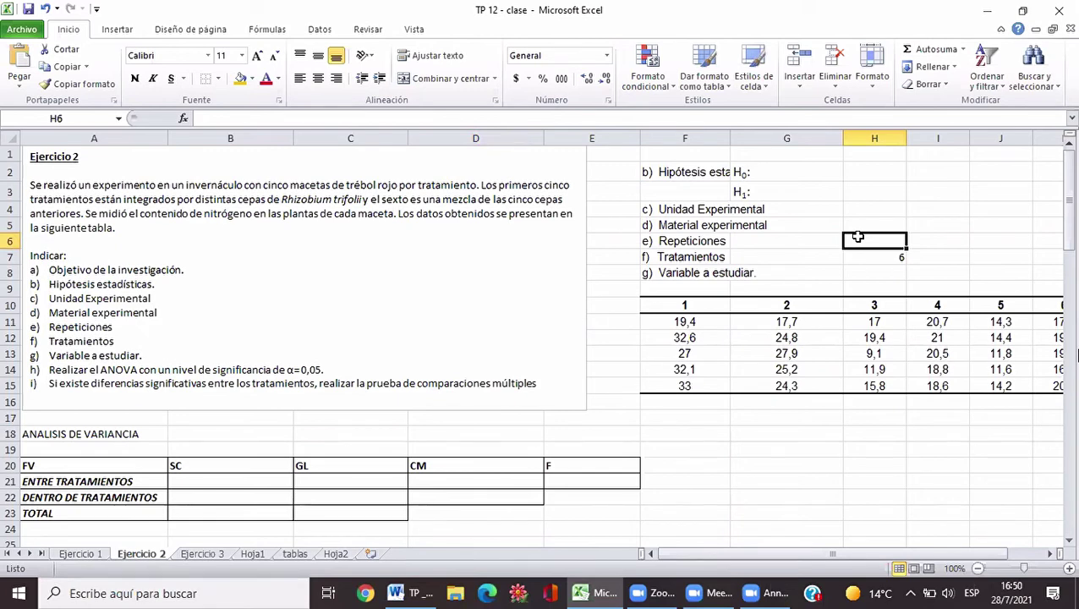
type("5")
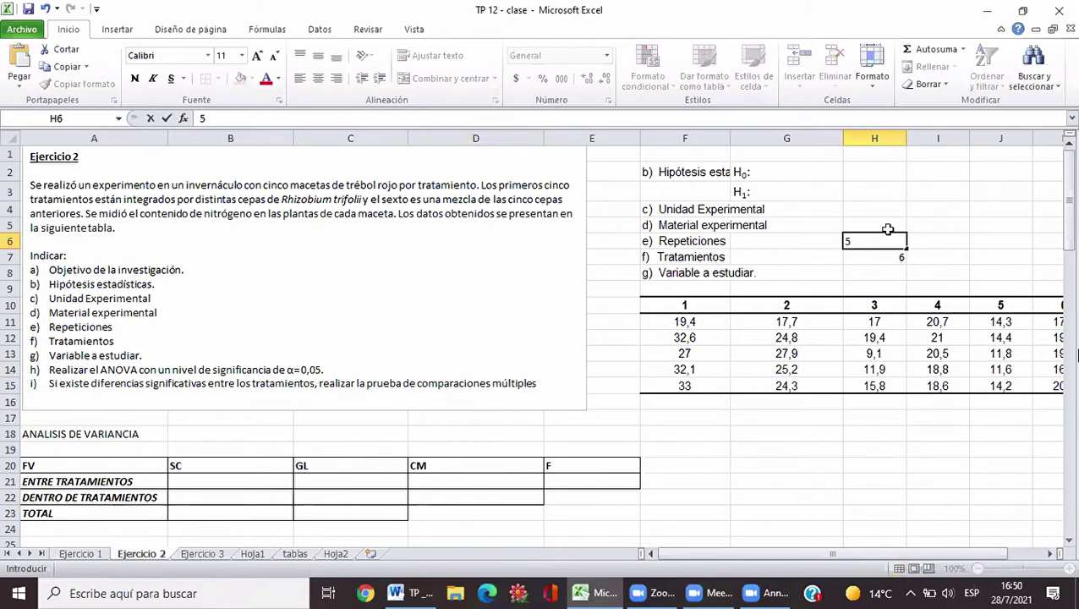
left_click(886, 227)
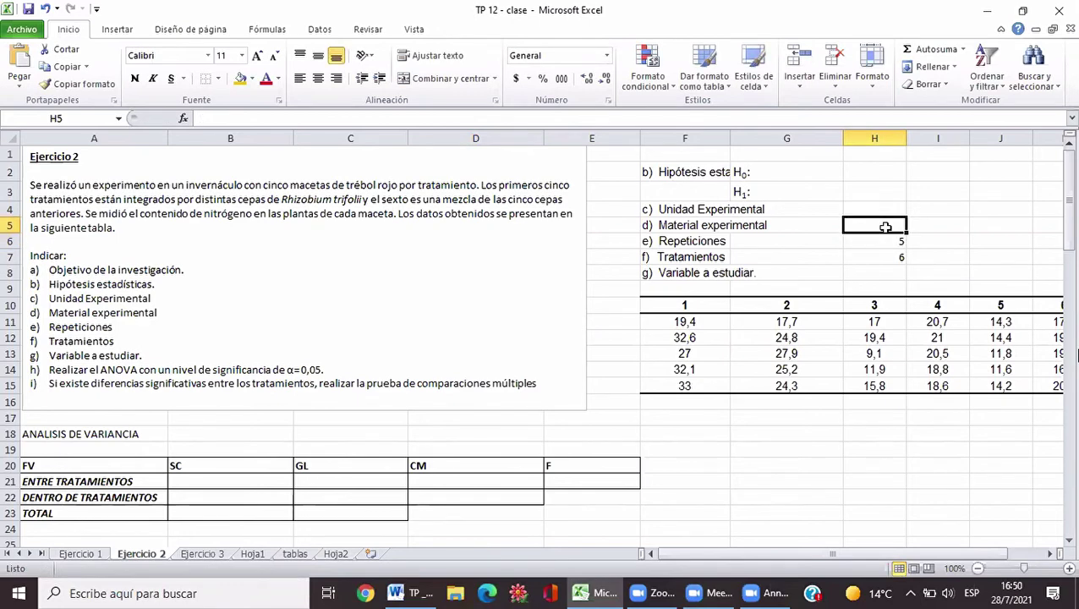
Enter CADA MACETA for Unidad Experimental in H4 and 30 M for Material experimental in H5
left_click(892, 212)
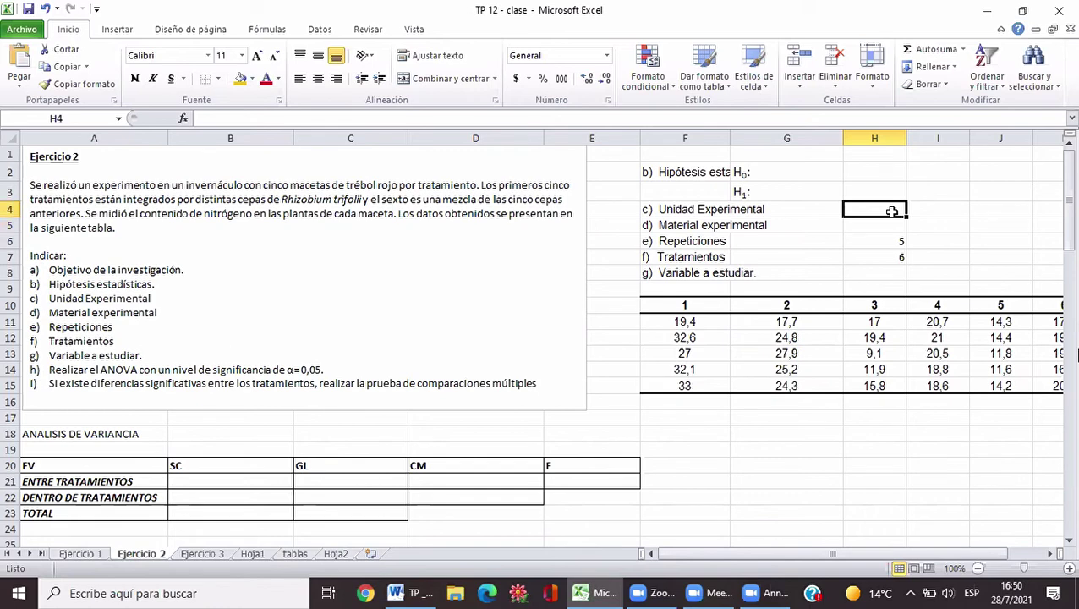
type("CDA")
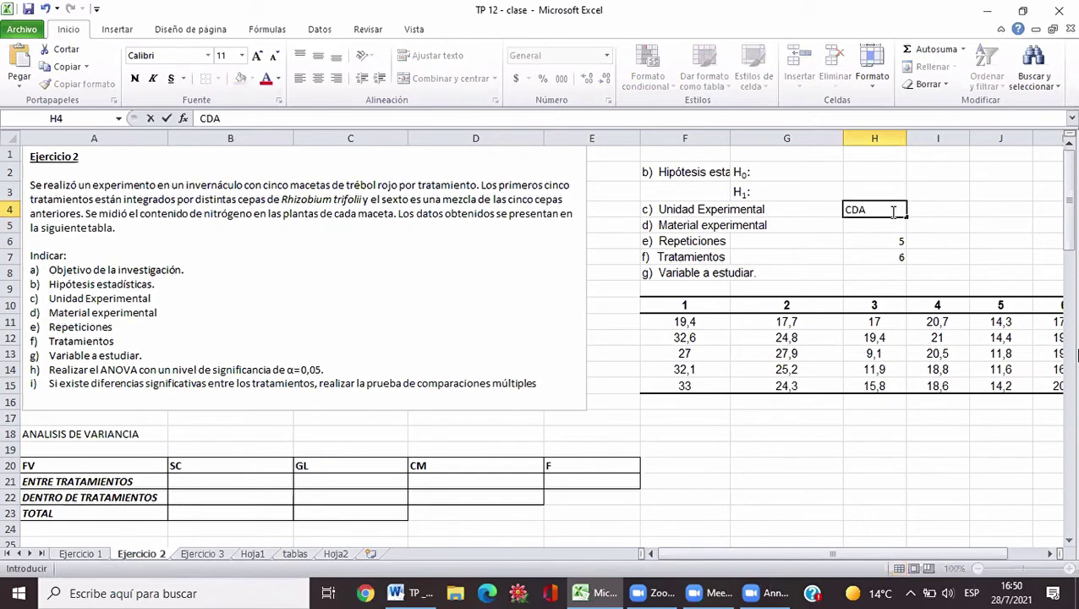
key("BackSpace")
key("BackSpace")
type("ADA MACETA")
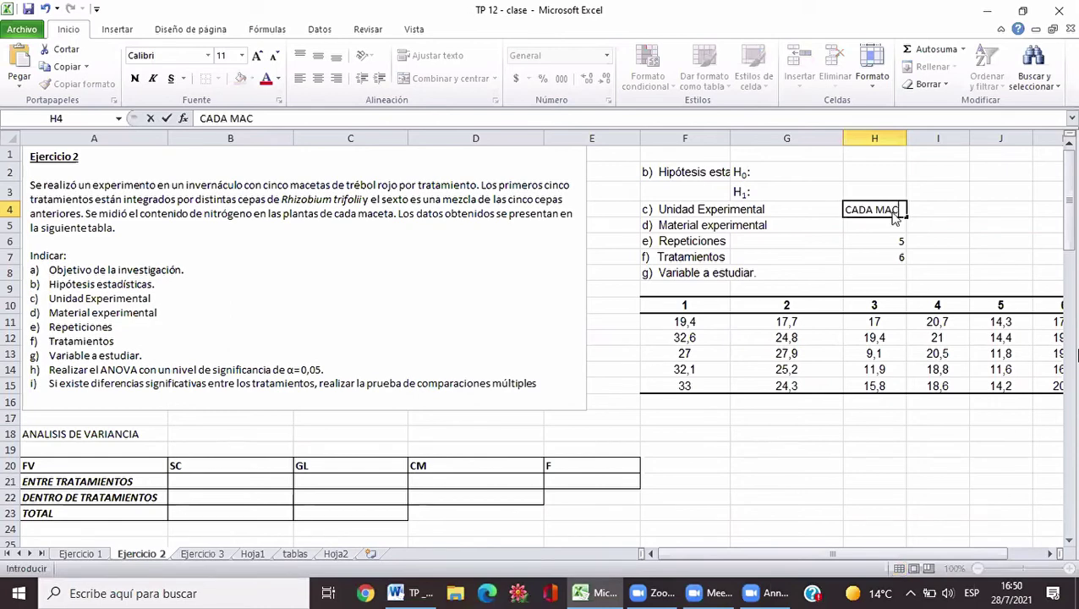
left_click(870, 227)
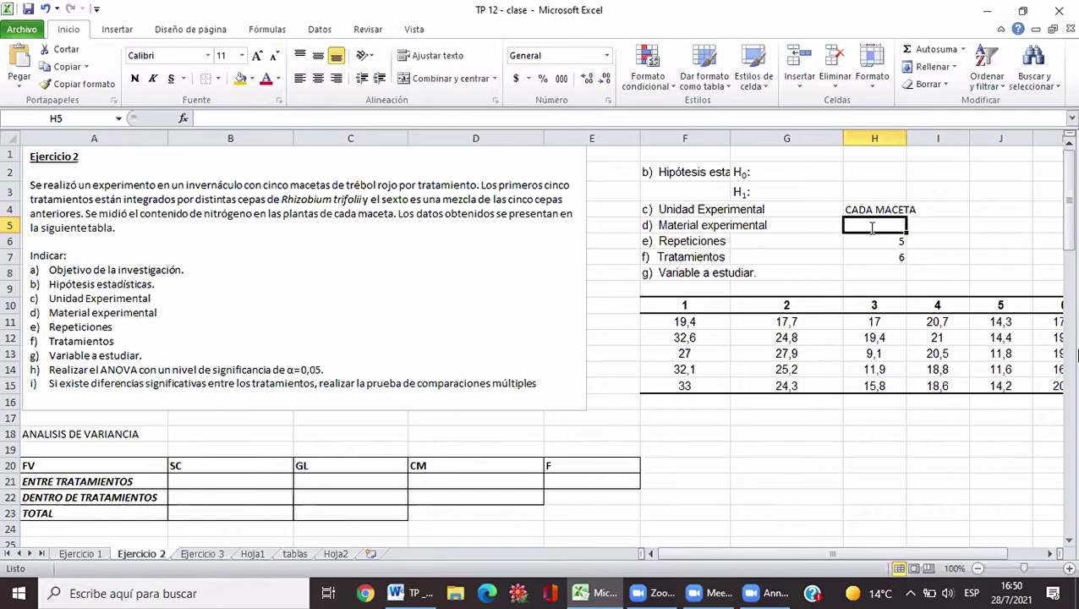
type("30 M")
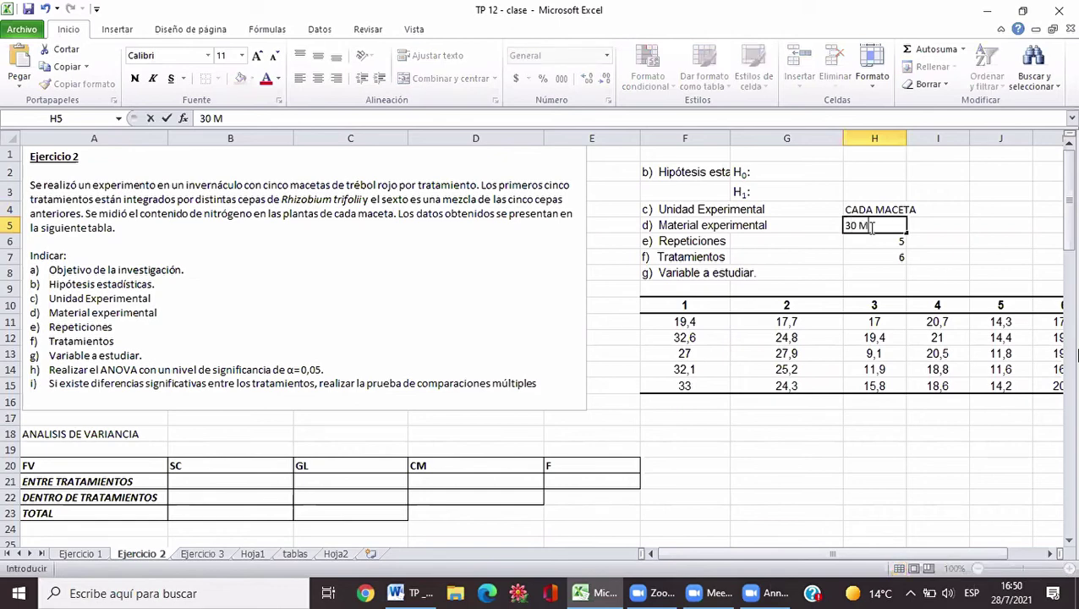
Enter NITRÓGENO, with its accent, as the Variable a estudiar in H8
left_click(884, 275)
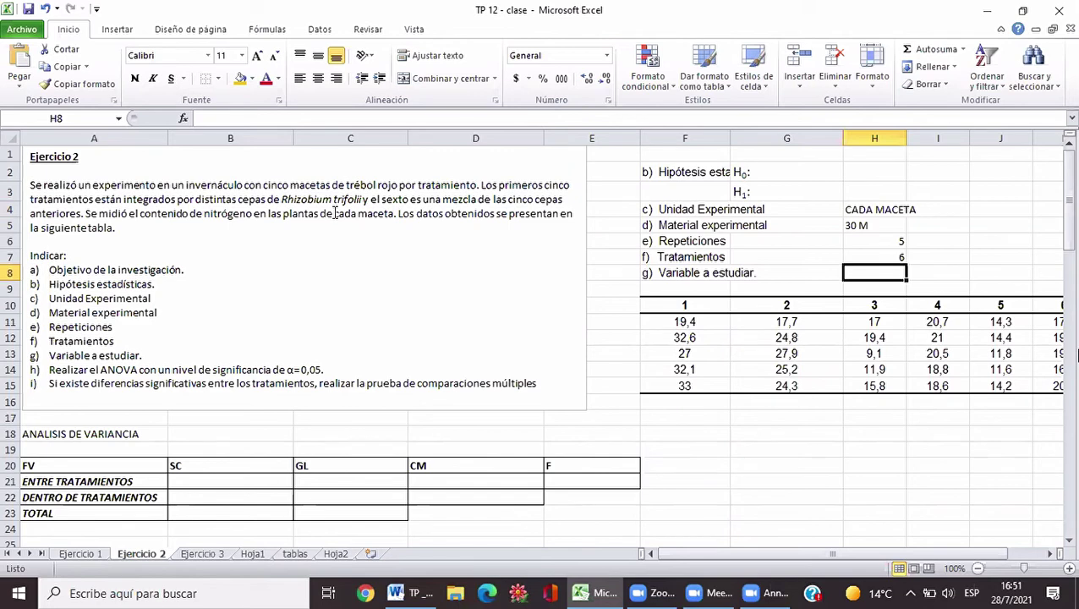
type("NITR")
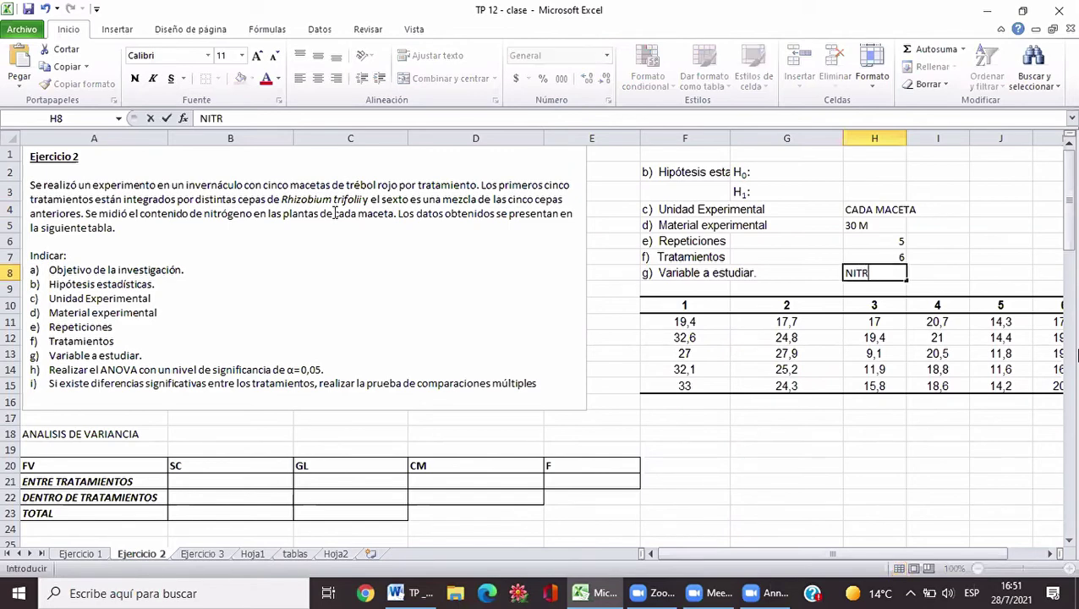
type("OGENO")
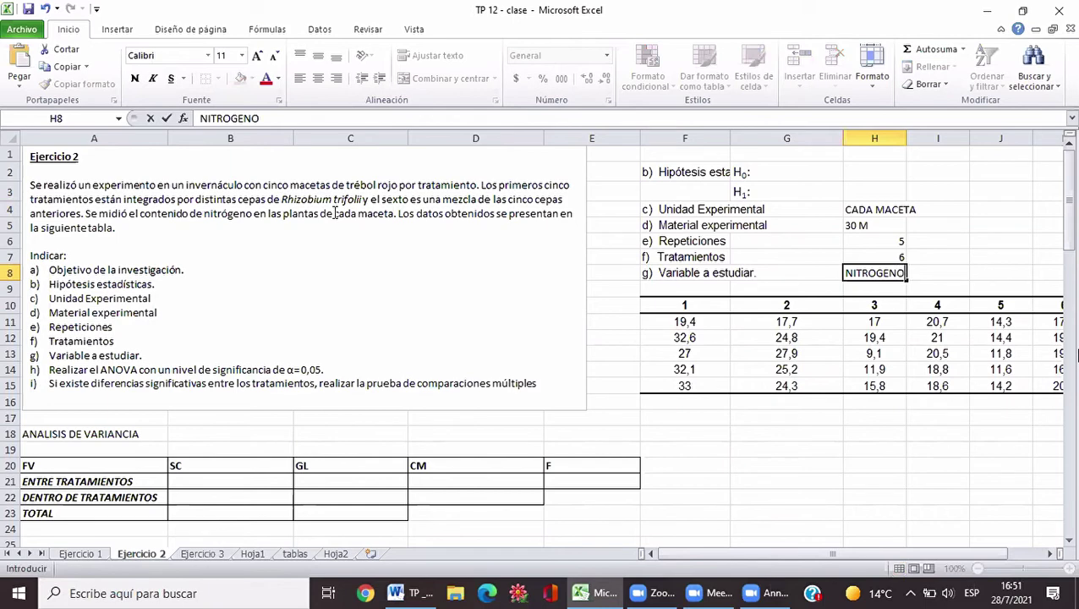
key("BackSpace")
key("BackSpace")
key("BackSpace")
key("BackSpace")
key("BackSpace")
type("ÓGENO")
left_click(974, 265)
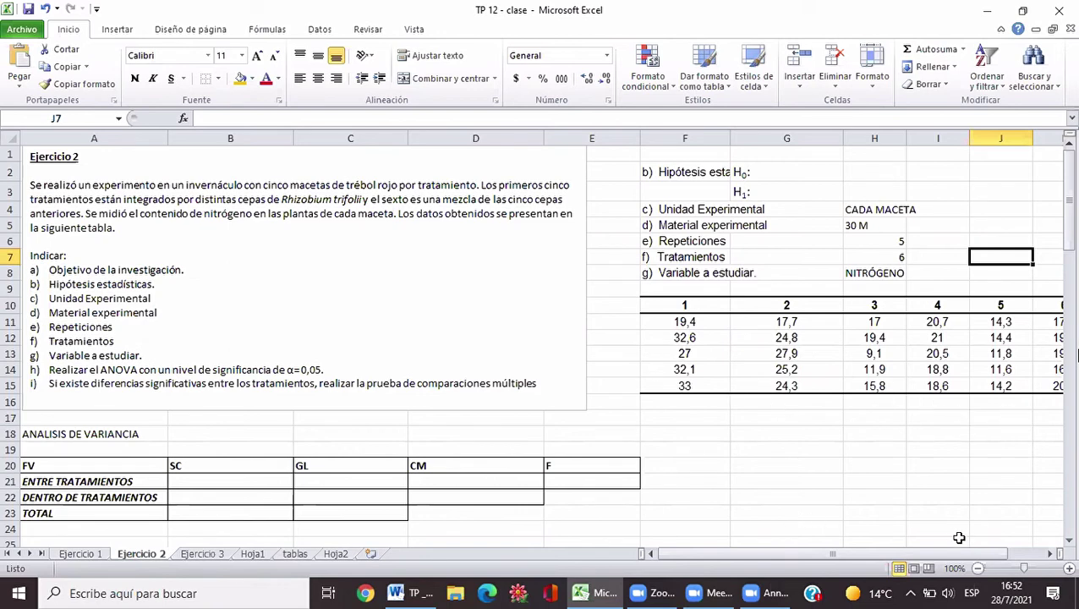
Review the hypothesis rows, the full six-treatment data table and the blank ANALISIS DE VARIANCIA table of Ejercicio 2
left_click(1048, 560)
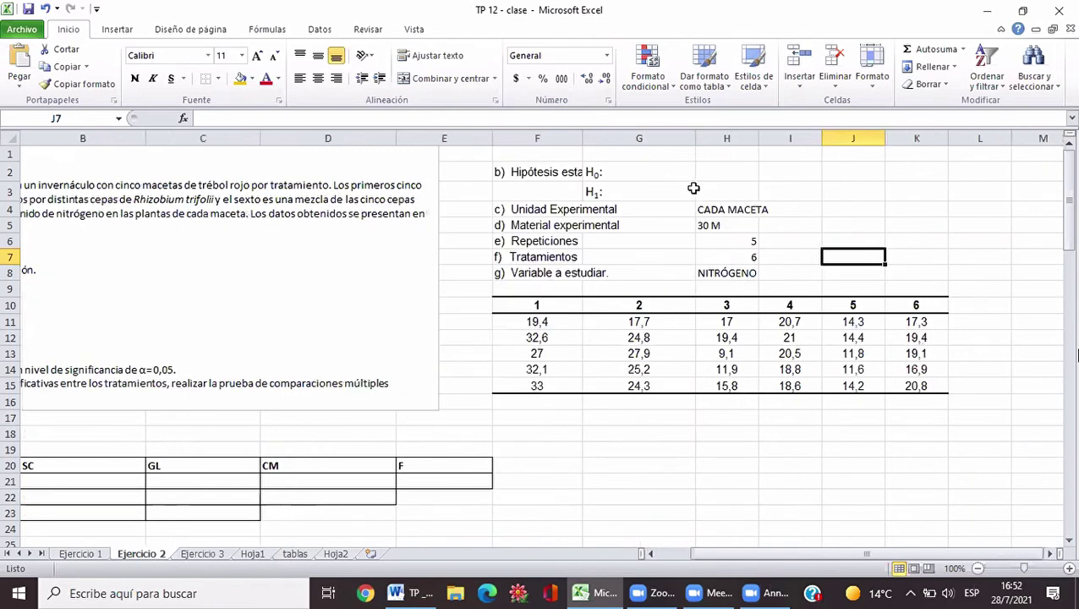
left_click(727, 178)
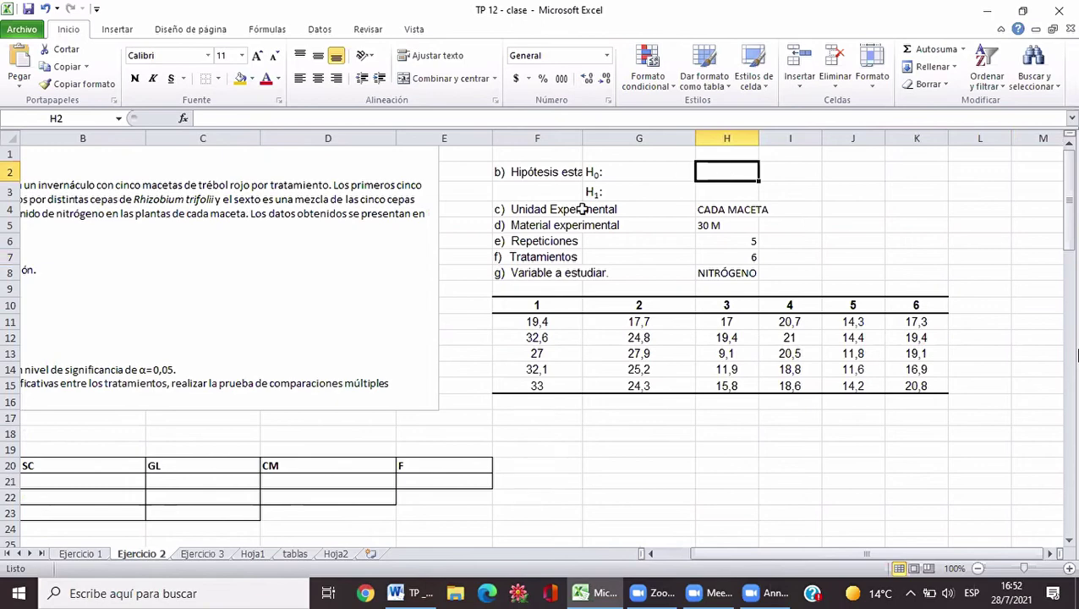
left_click(651, 554)
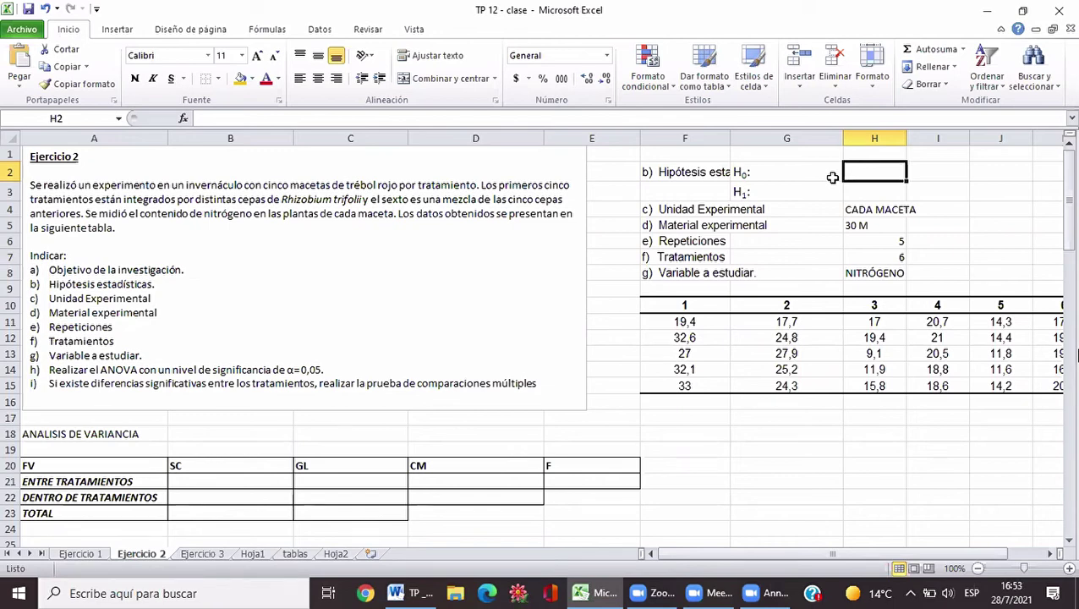
left_click(1070, 542)
left_click(1069, 542)
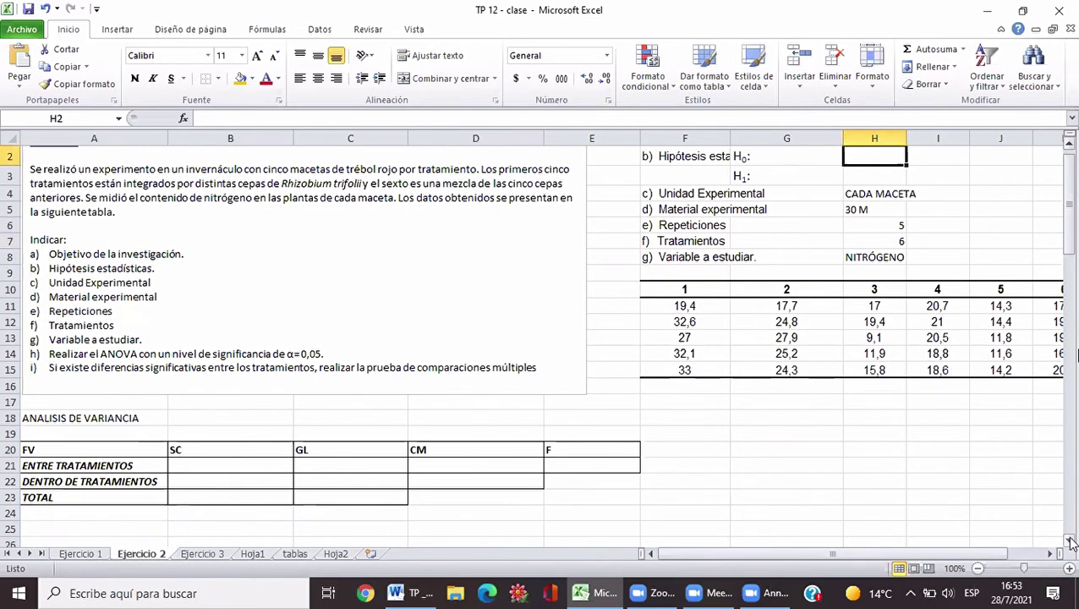
left_click(1070, 542)
left_click(1069, 541)
scroll(375, 242, "down", 1)
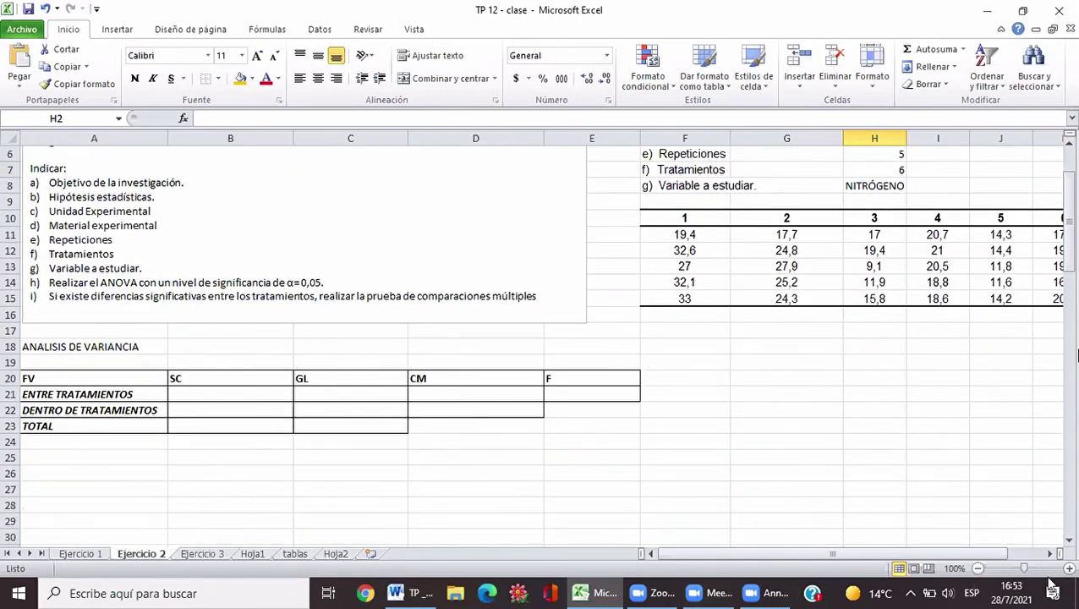
left_click(1069, 542)
left_click(1069, 542)
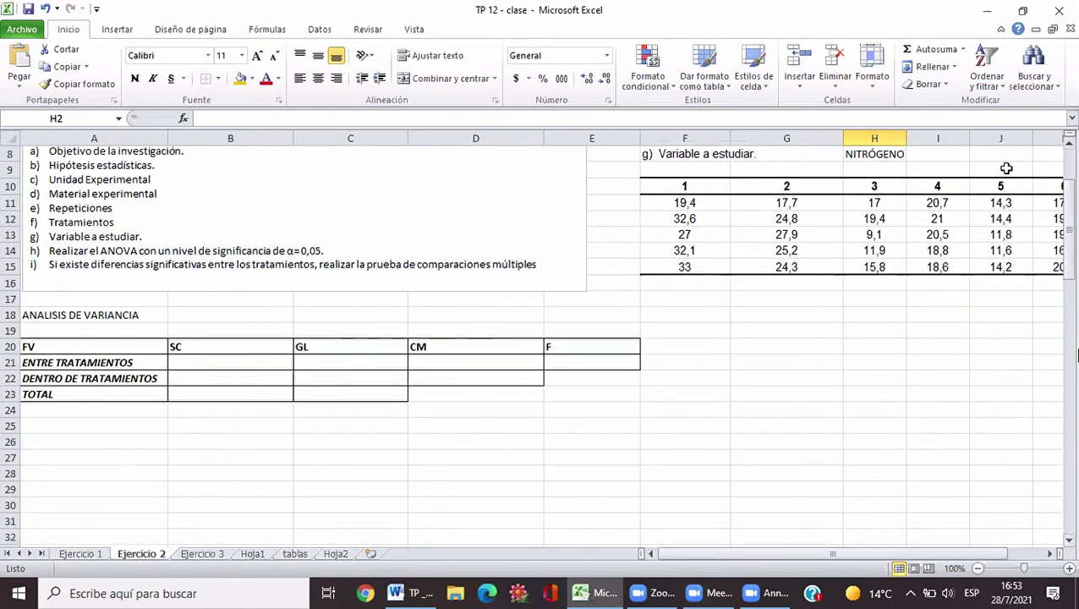
left_click(1069, 148)
left_click(1069, 148)
left_click(1069, 148)
left_click(1069, 148)
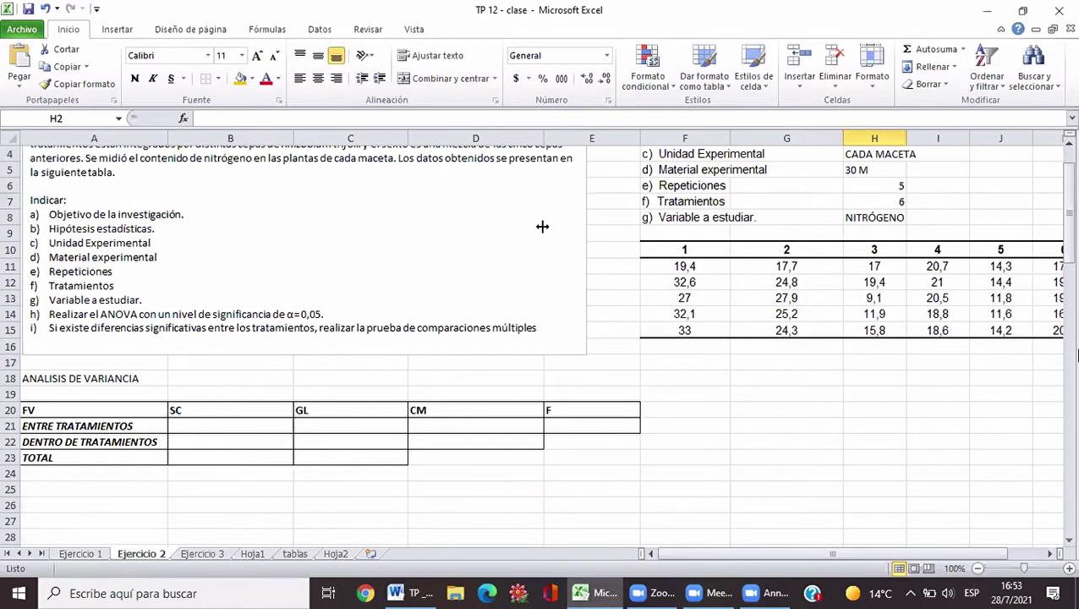
Start the Análisis de varianza de un factor data analysis with F10:K15 as its input range
left_click(319, 34)
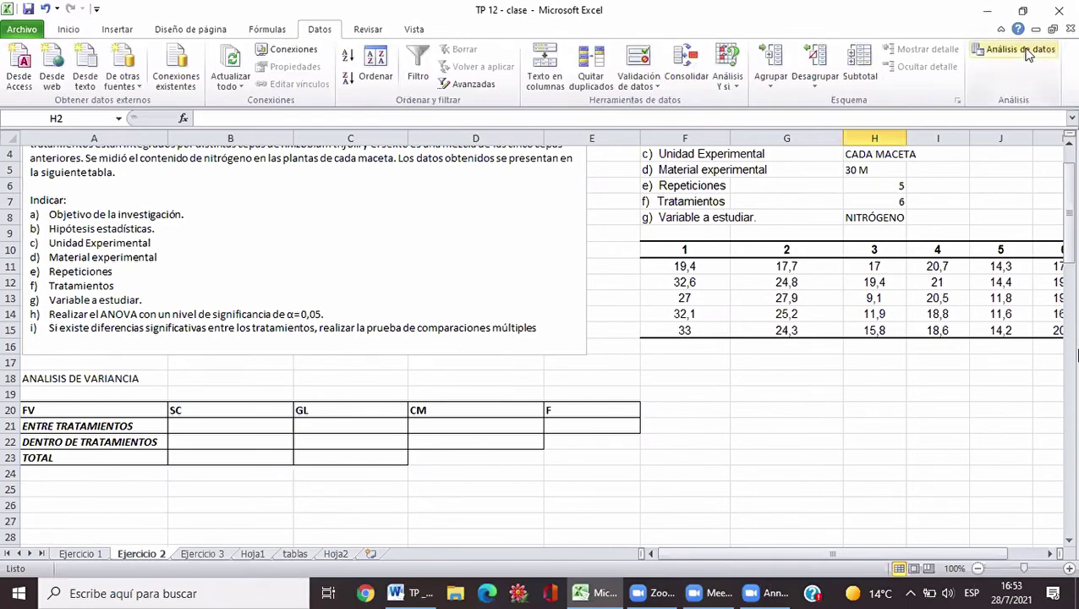
left_click(1025, 50)
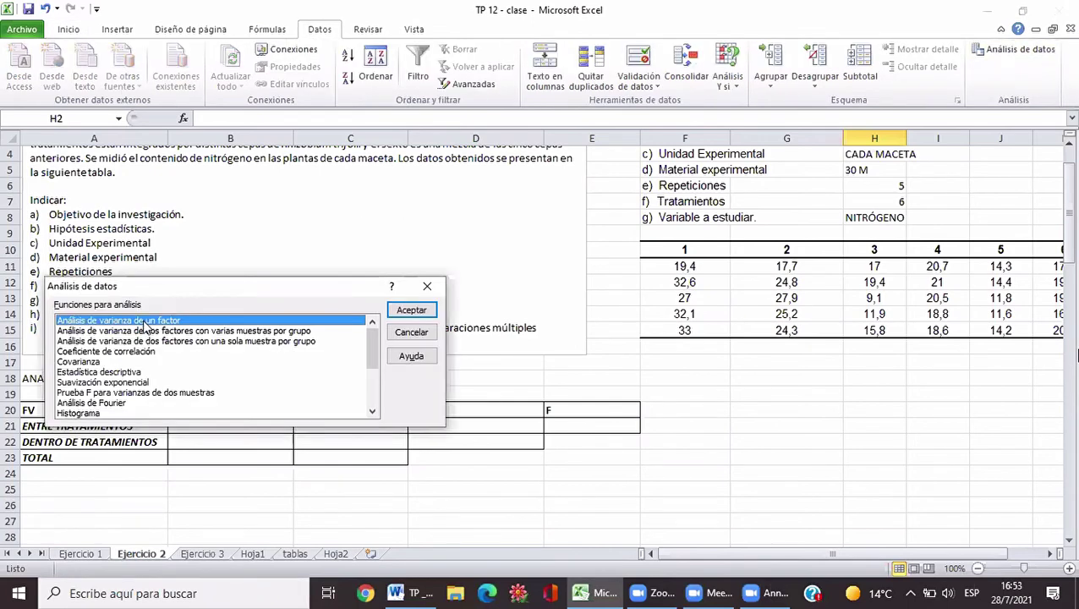
left_click(409, 314)
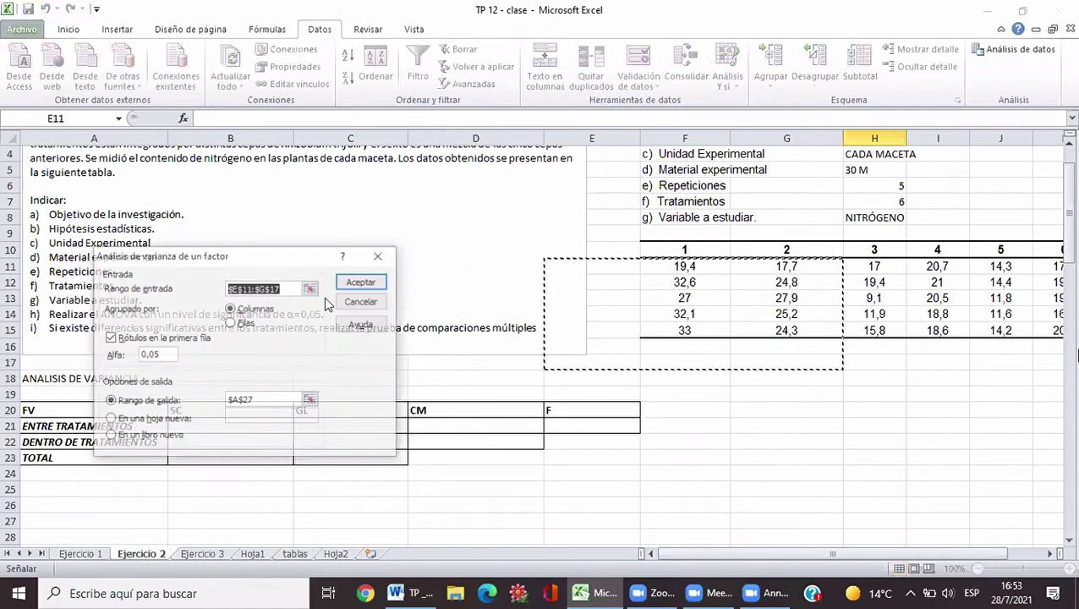
left_click_drag(666, 252, 1060, 333)
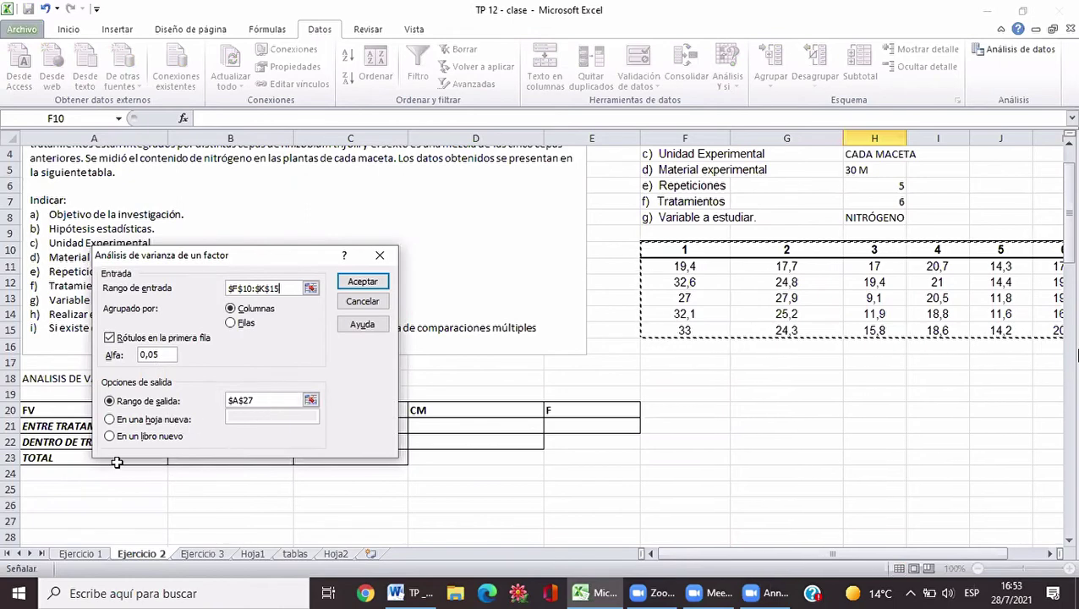
Set the output range to A25 and generate the one-factor analysis of variance
left_click(267, 399)
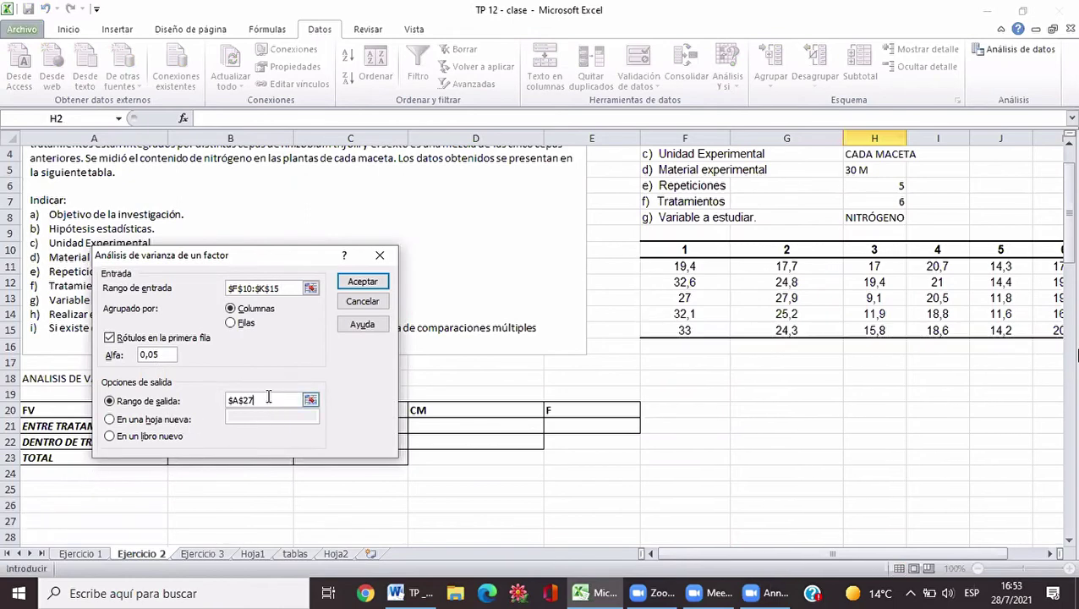
key("BackSpace")
key("BackSpace")
key("BackSpace")
key("BackSpace")
key("BackSpace")
left_click(62, 490)
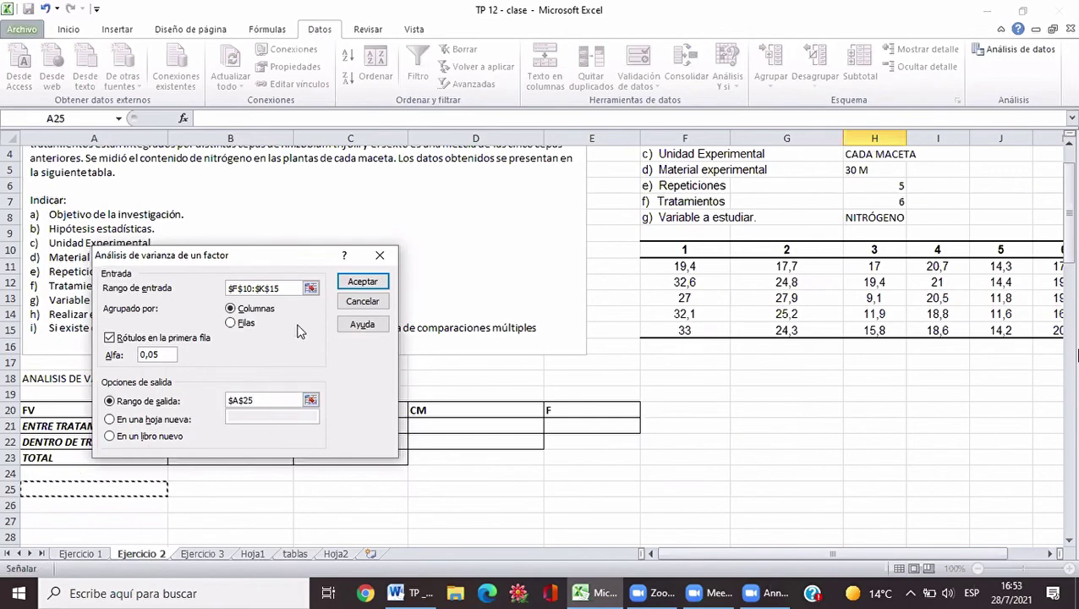
left_click(350, 284)
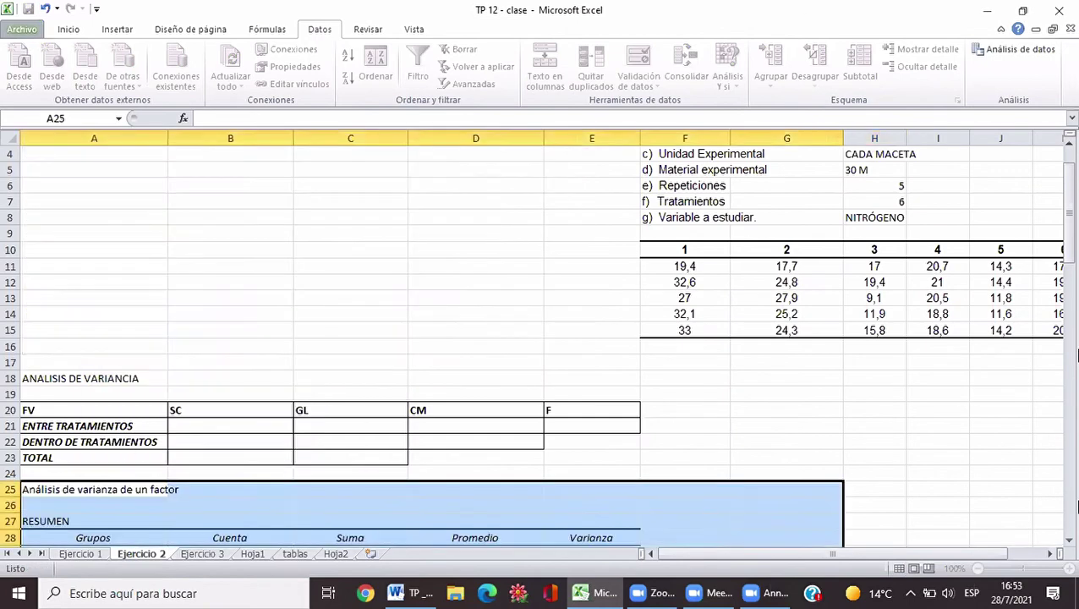
Examine the ANOVA output, comparing the F statistic, its probability and the critical F value in row 39
scroll(1070, 541, "down", 3)
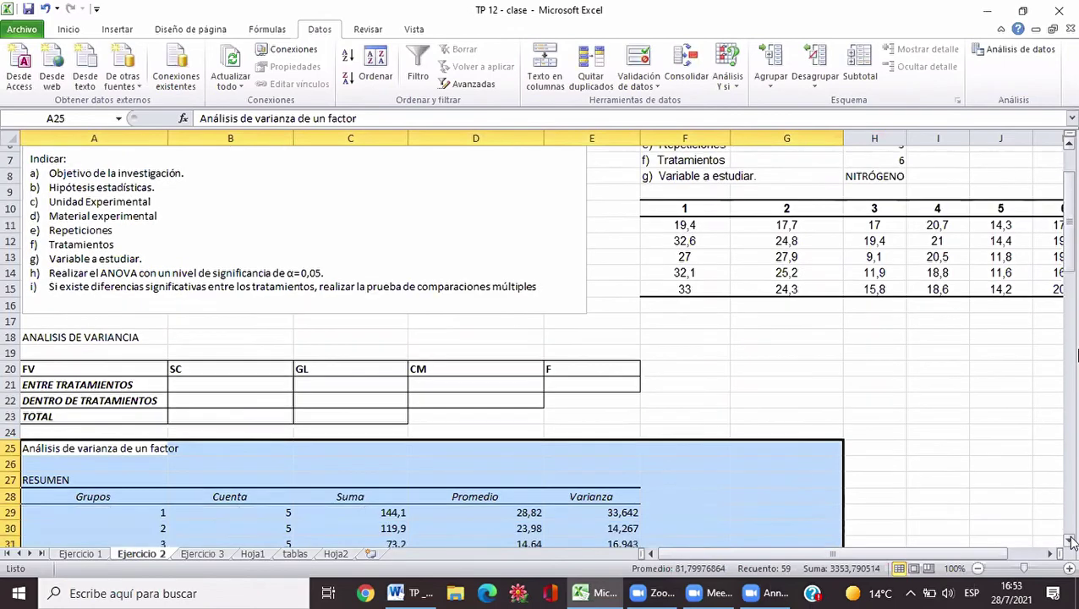
scroll(1071, 541, "down", 1)
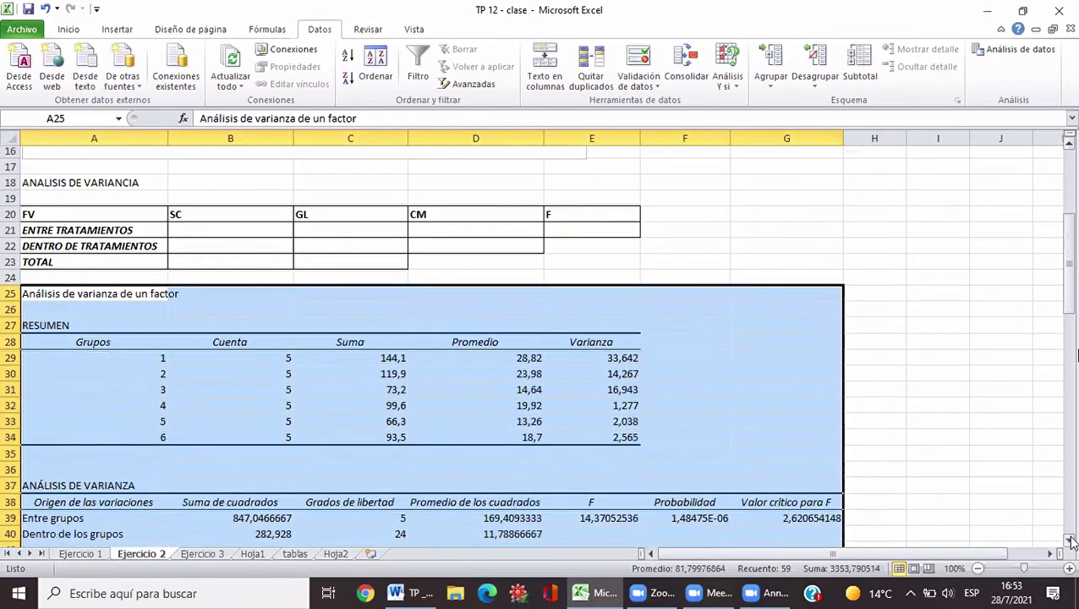
scroll(1070, 541, "down", 2)
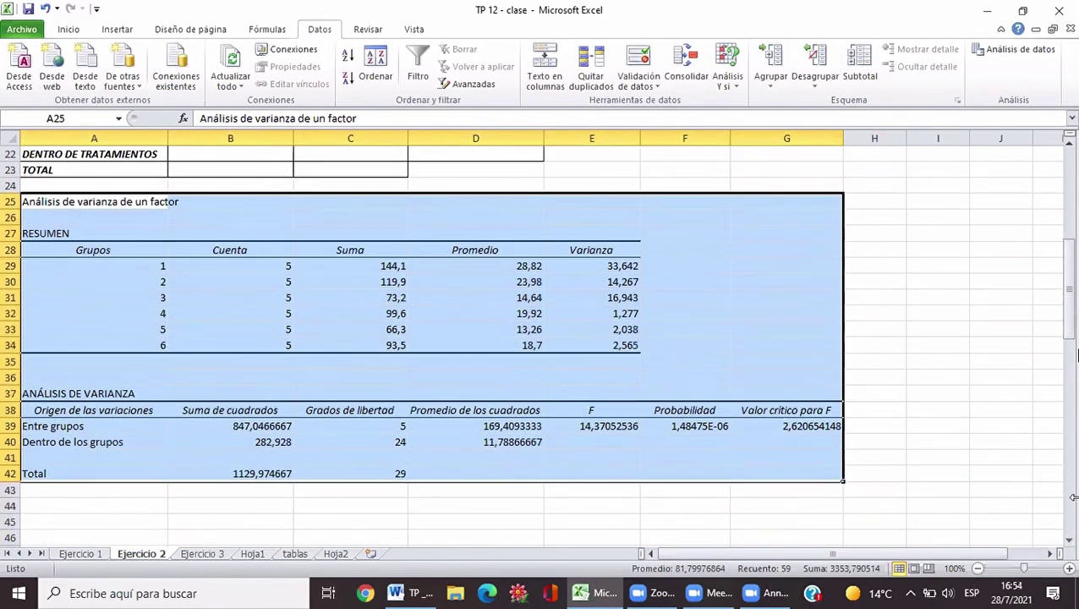
left_click(1069, 541)
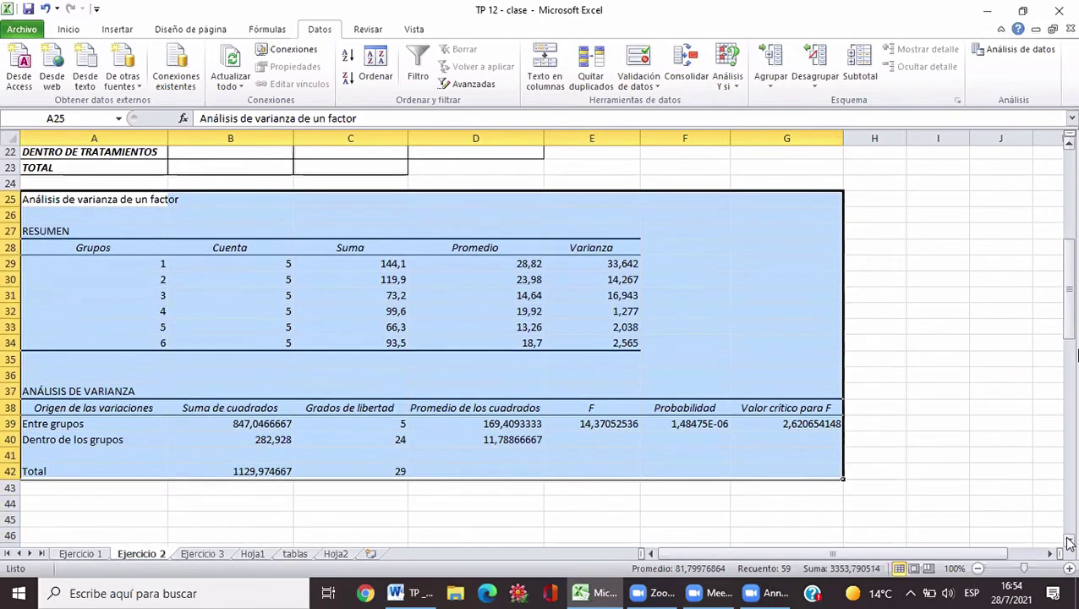
left_click(1069, 541)
left_click(1068, 541)
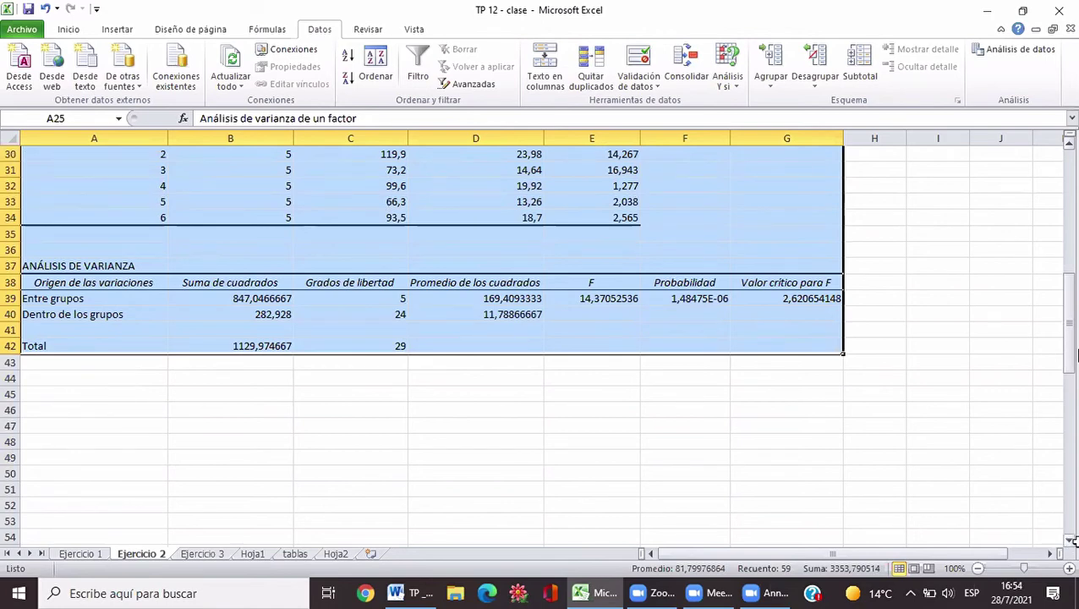
left_click(495, 440)
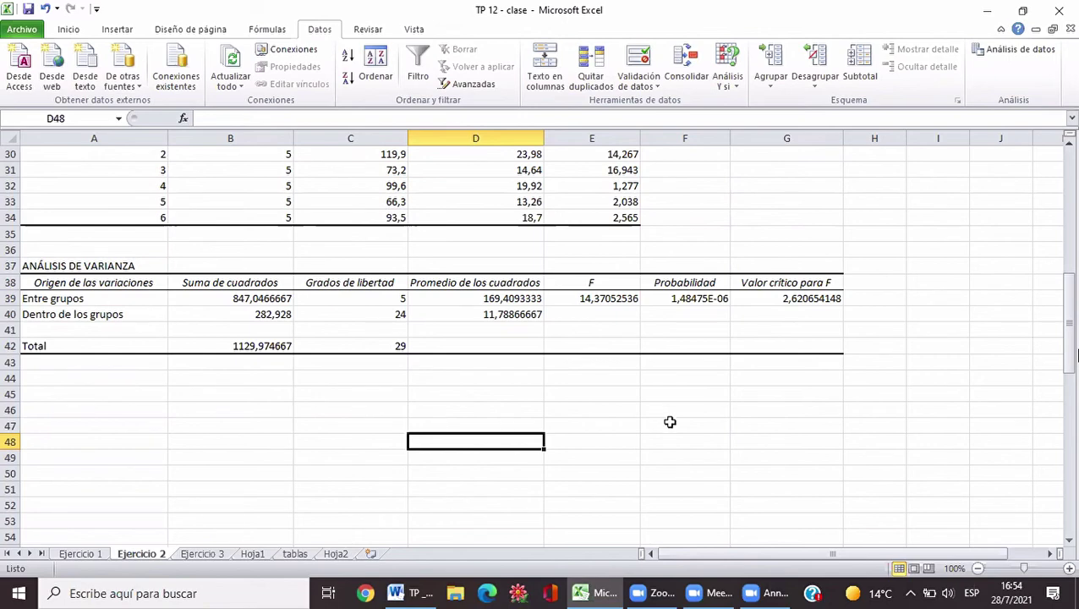
left_click(607, 299)
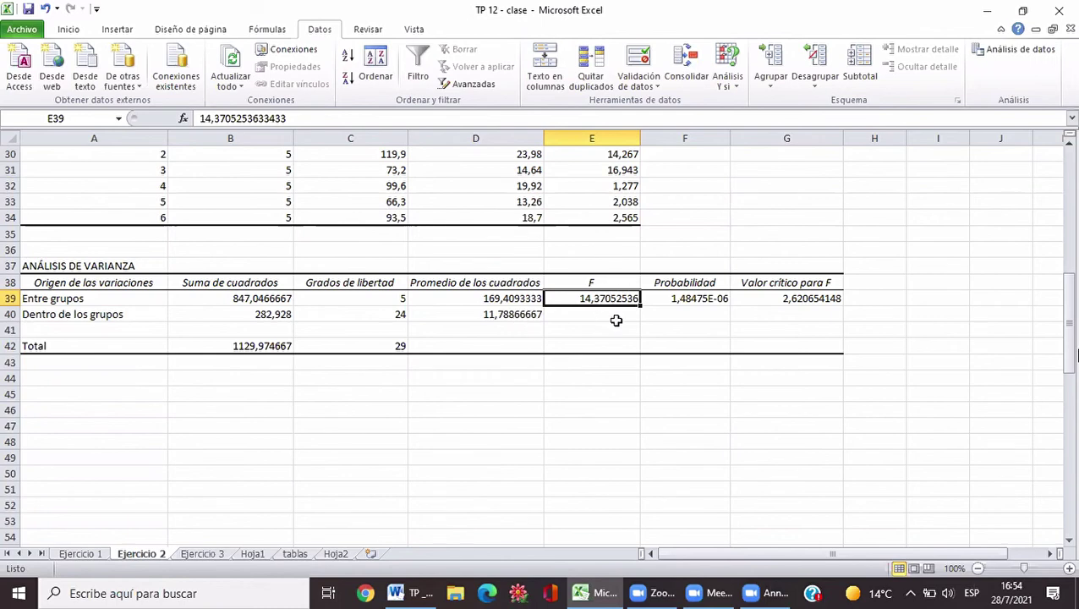
left_click(697, 298)
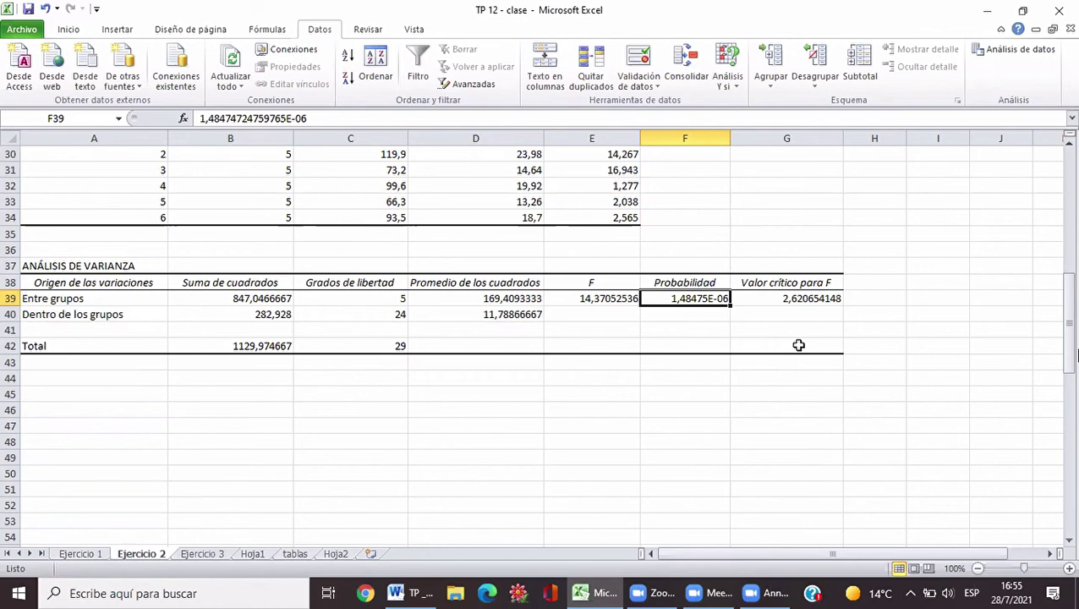
left_click(815, 300)
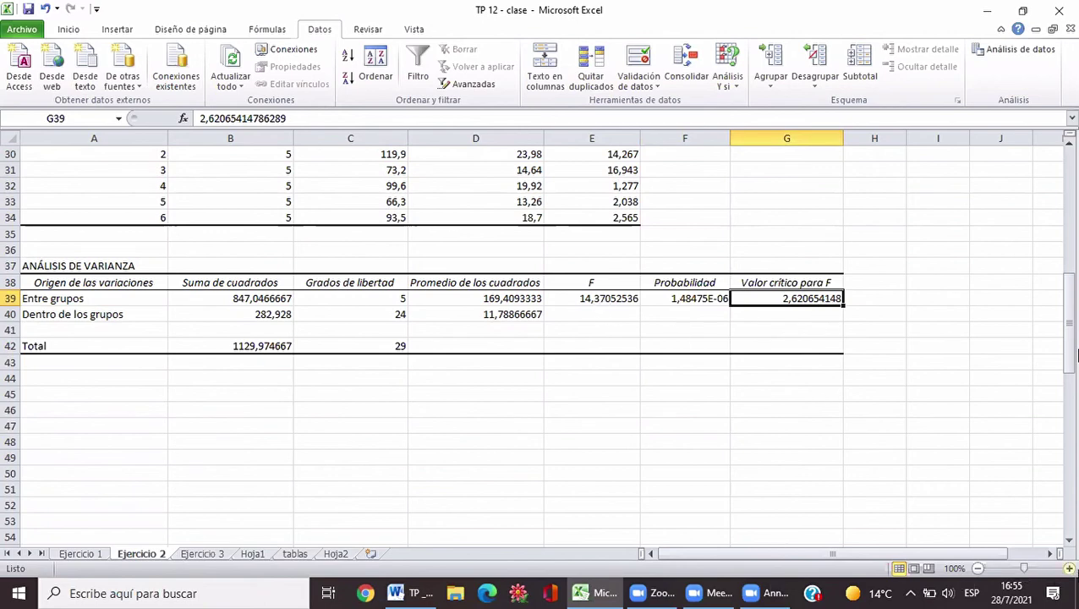
Examine the Prueba Pos-Anova: TUKEY section with its formula, parameter list and table of differences between treatment means
left_click(1070, 541)
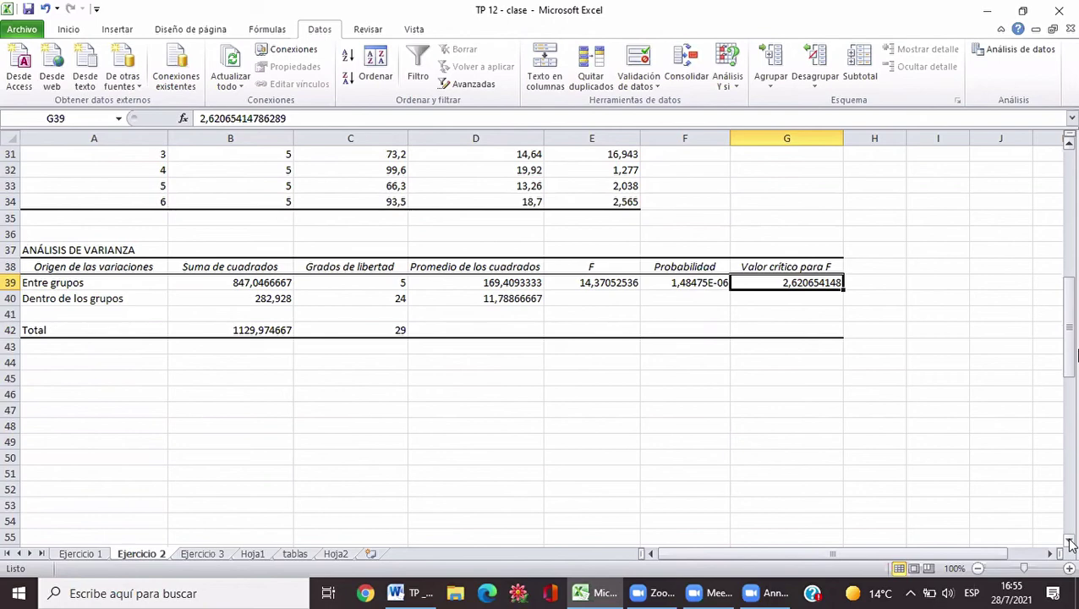
left_click(1070, 541)
left_click(1069, 541)
left_click(1070, 541)
left_click(1070, 541)
left_click(1070, 541)
left_click(1069, 542)
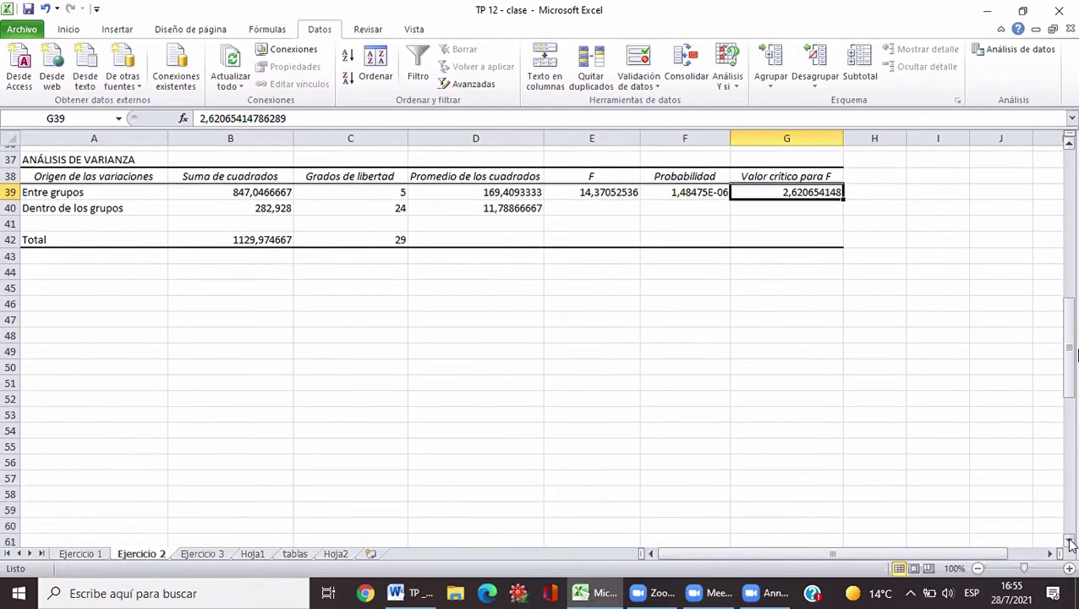
left_click(1069, 541)
left_click(1069, 541)
left_click(1069, 542)
left_click(1070, 542)
left_click(1069, 542)
left_click(1070, 542)
left_click(1069, 542)
left_click(1070, 542)
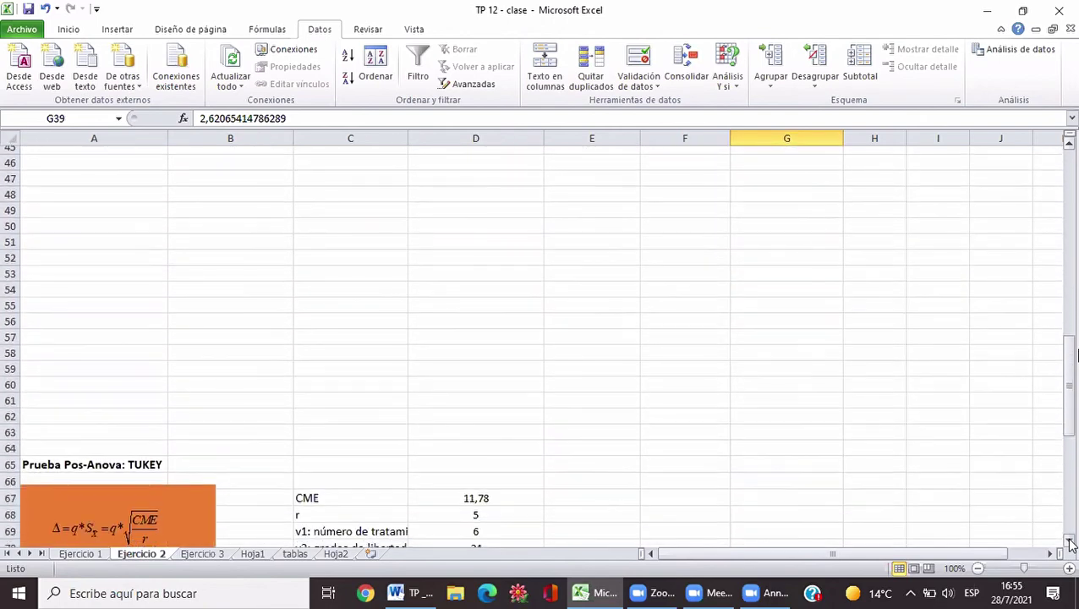
left_click(1070, 542)
left_click(1070, 542)
left_click(1070, 542)
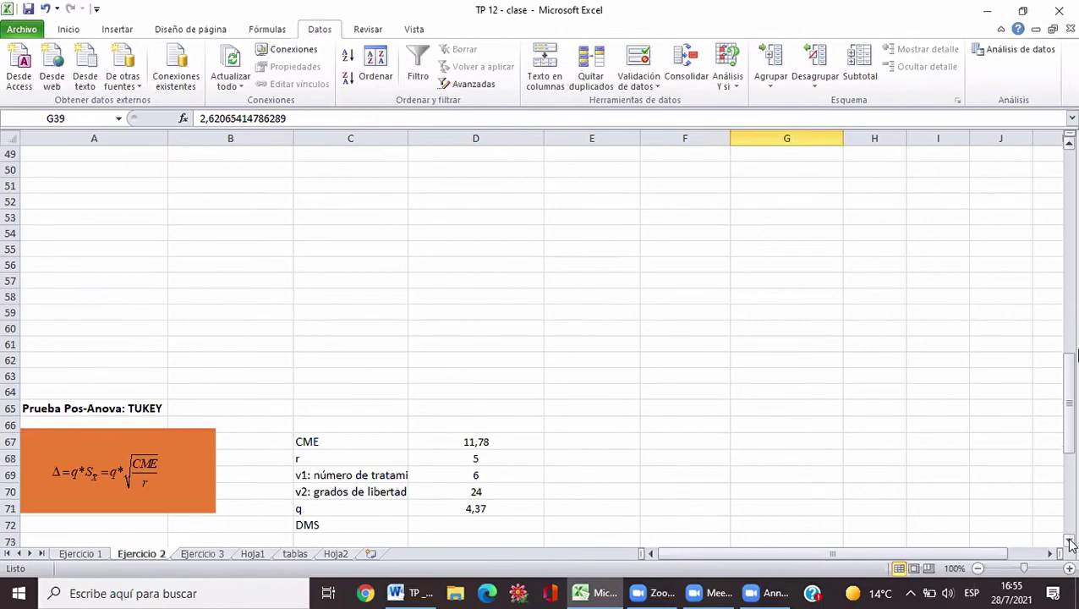
left_click(1070, 542)
left_click(1069, 542)
left_click(1069, 542)
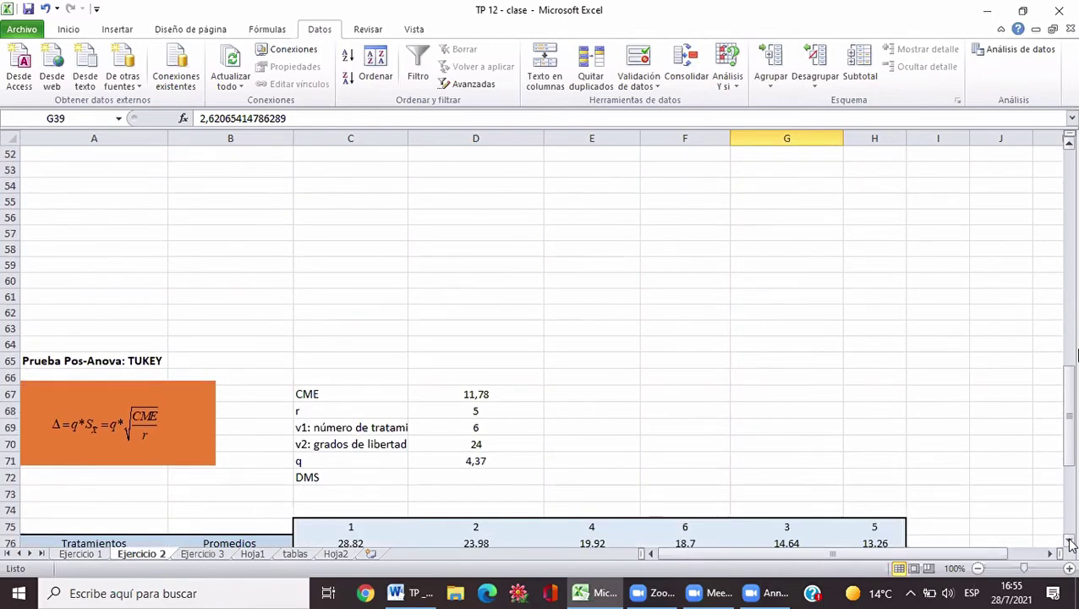
left_click(1070, 542)
left_click(1070, 542)
left_click(1070, 542)
left_click(1069, 541)
left_click(1070, 542)
left_click(1069, 542)
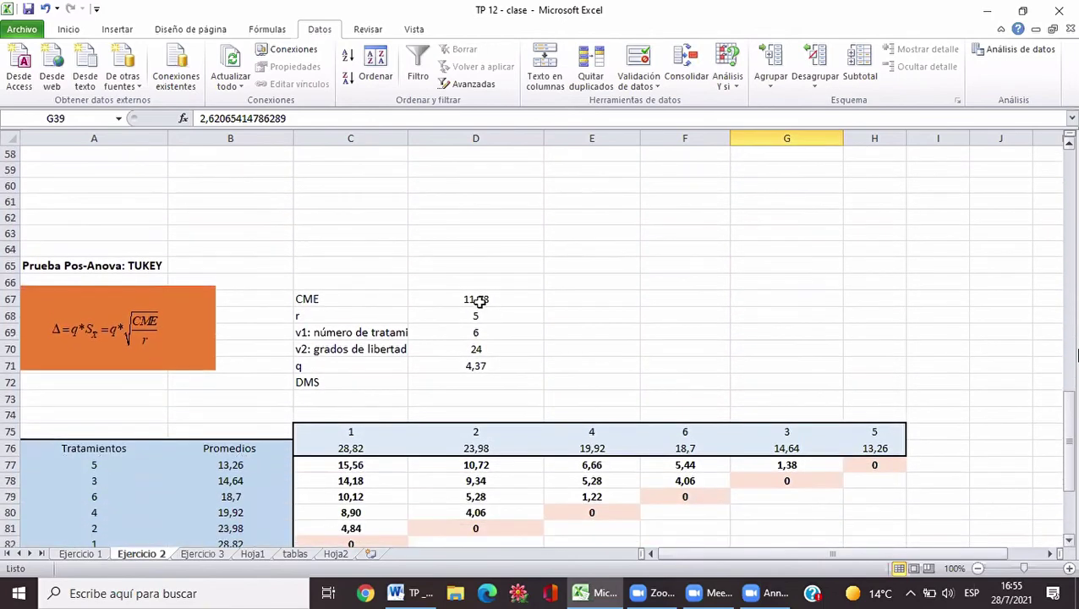
left_click(502, 382)
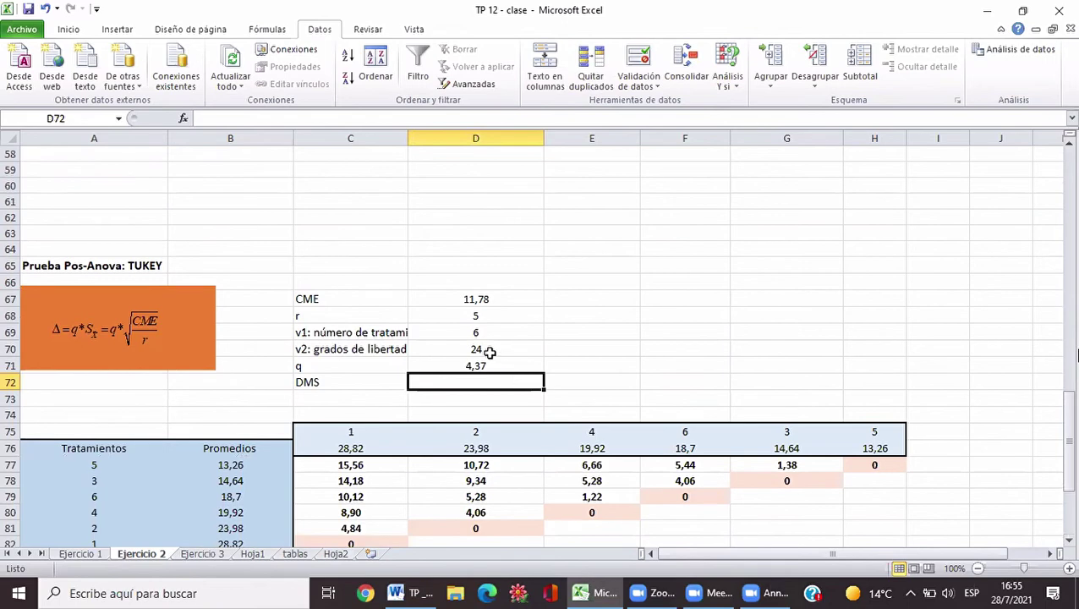
Check the CME in D67 against the within-groups mean square of the ANOVA table and correct it to 11,79
left_click(479, 296)
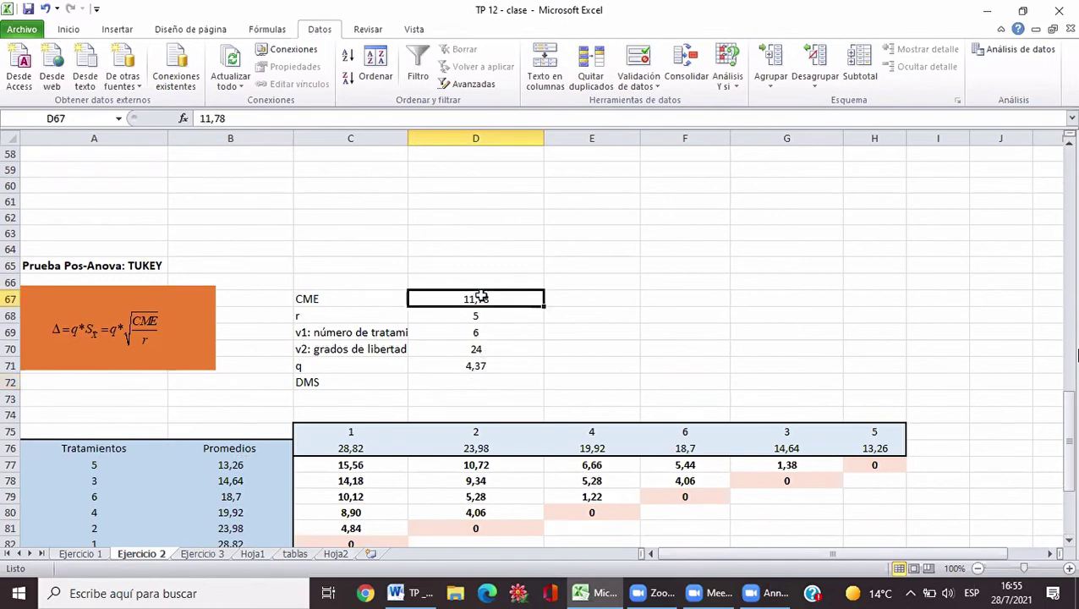
left_click_drag(1072, 423, 1076, 317)
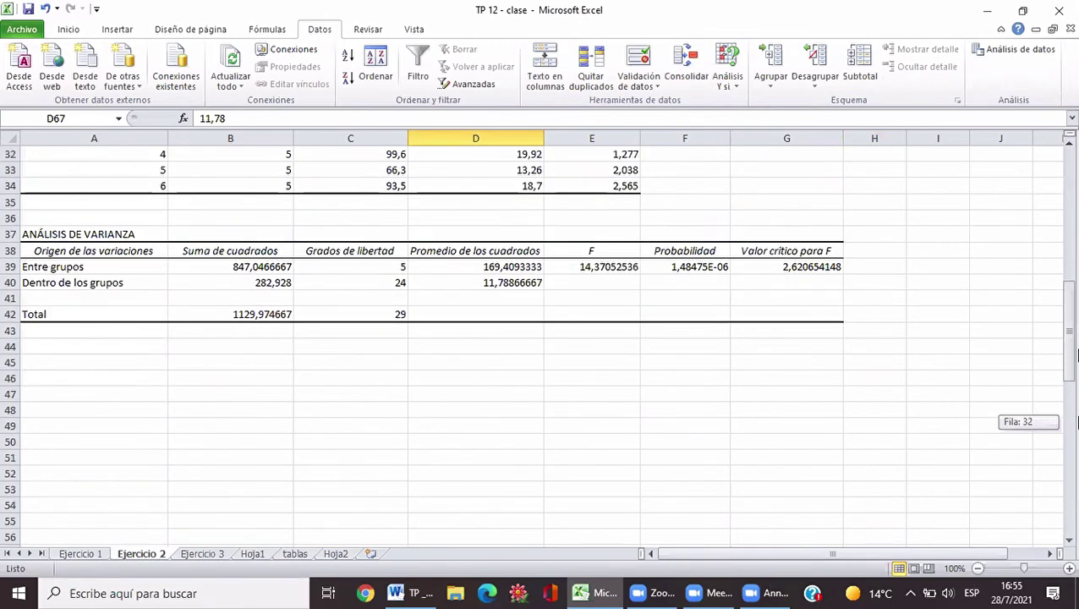
left_click_drag(1075, 355, 1076, 444)
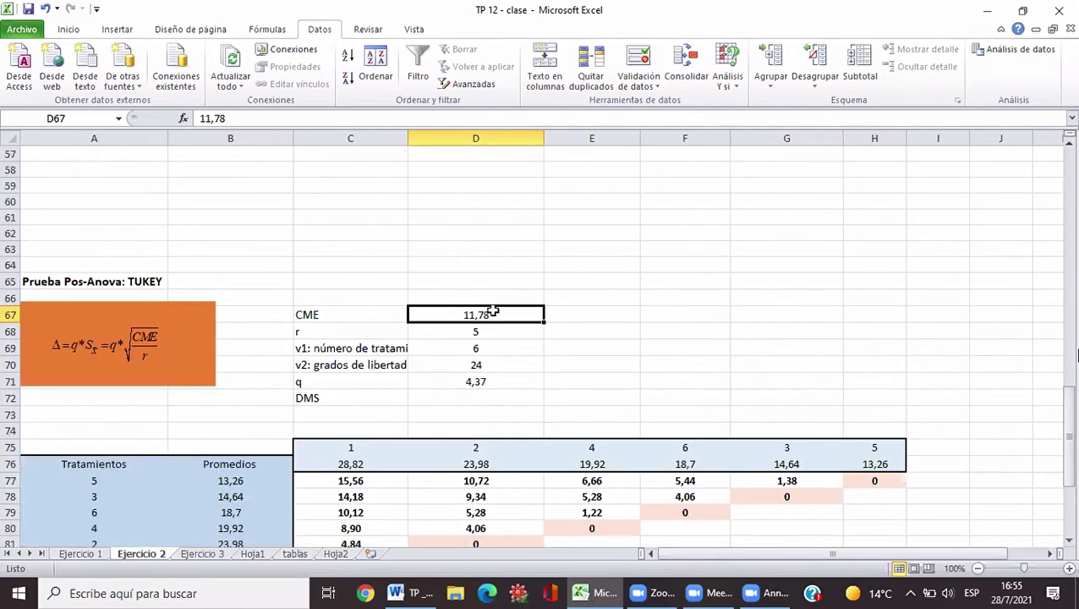
left_click(233, 118)
key("BackSpace")
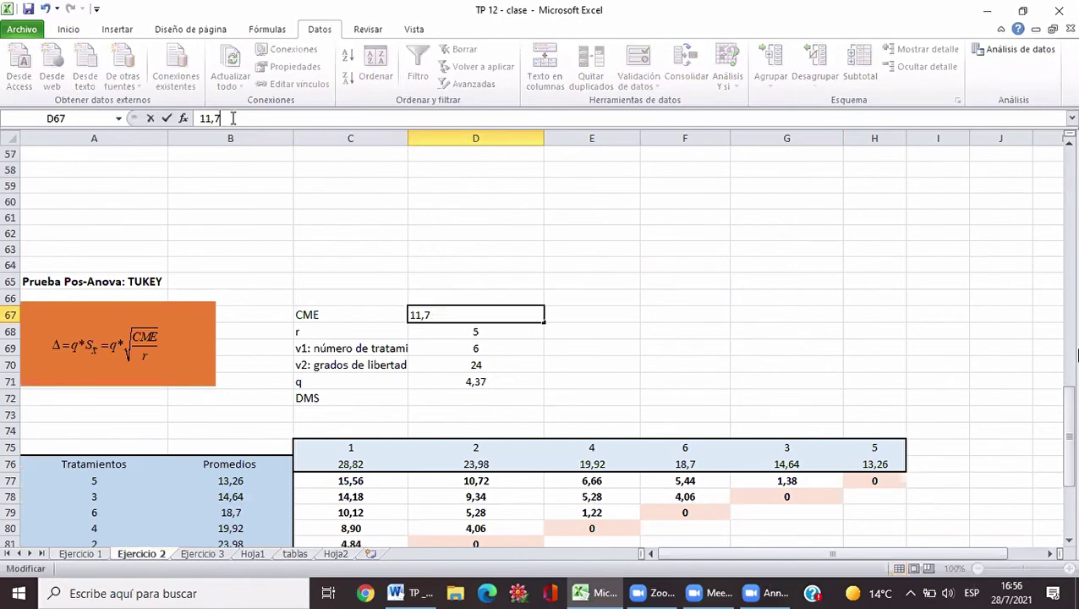
type("9")
key("Return")
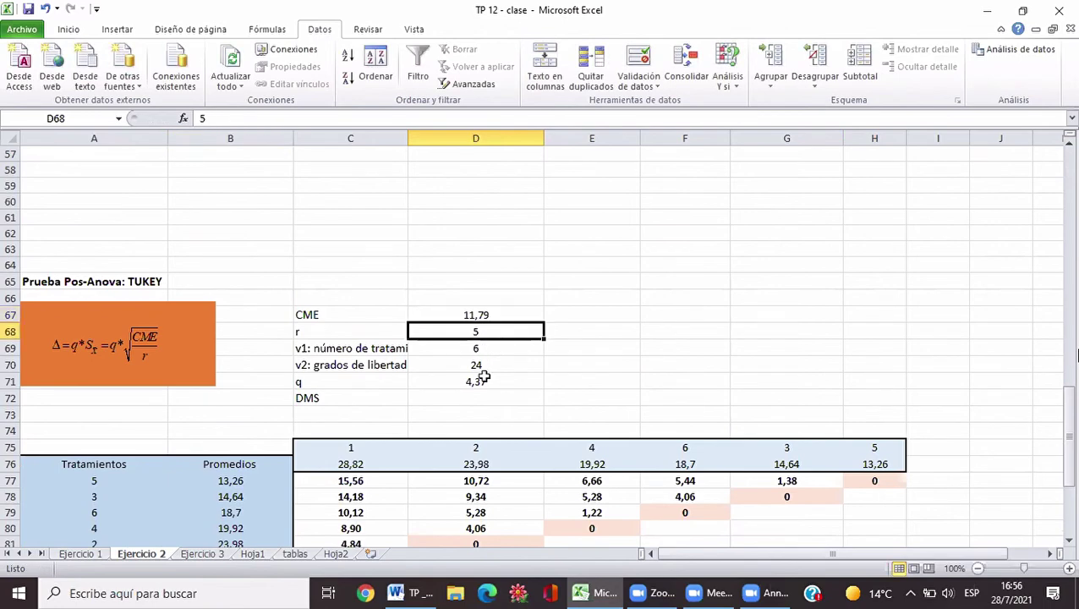
Calculate the DMS in D72 with the formula =D71*RCUAD(D67/D68)
left_click(482, 383)
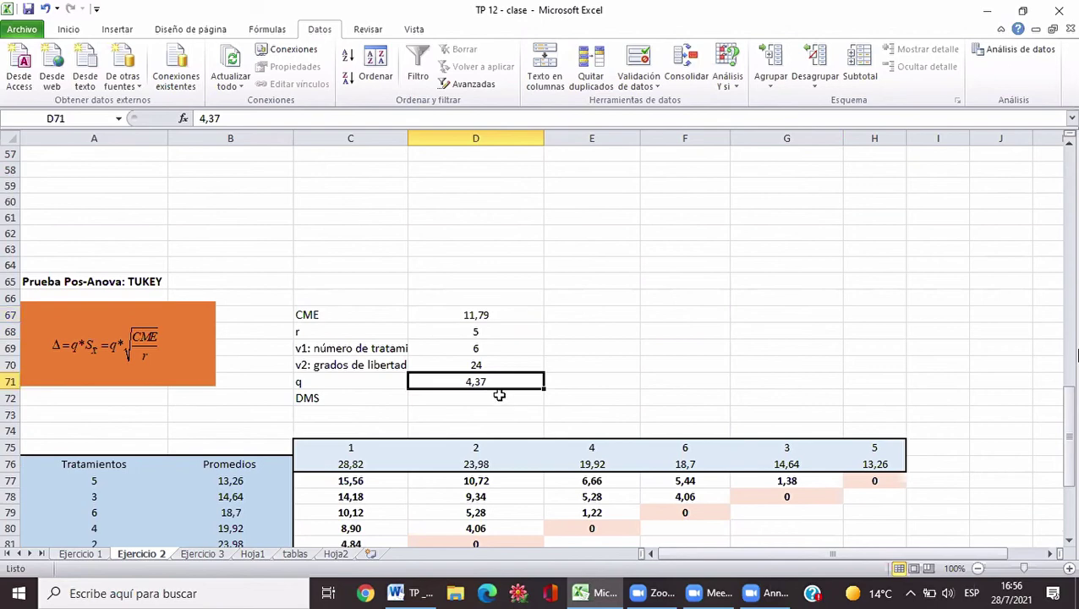
left_click(499, 395)
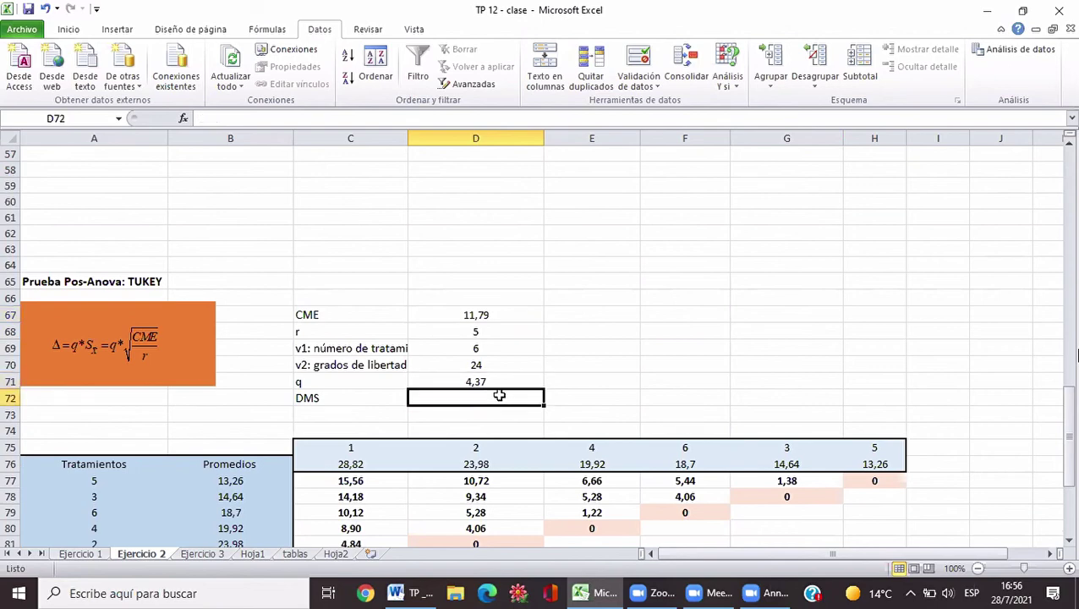
type("=")
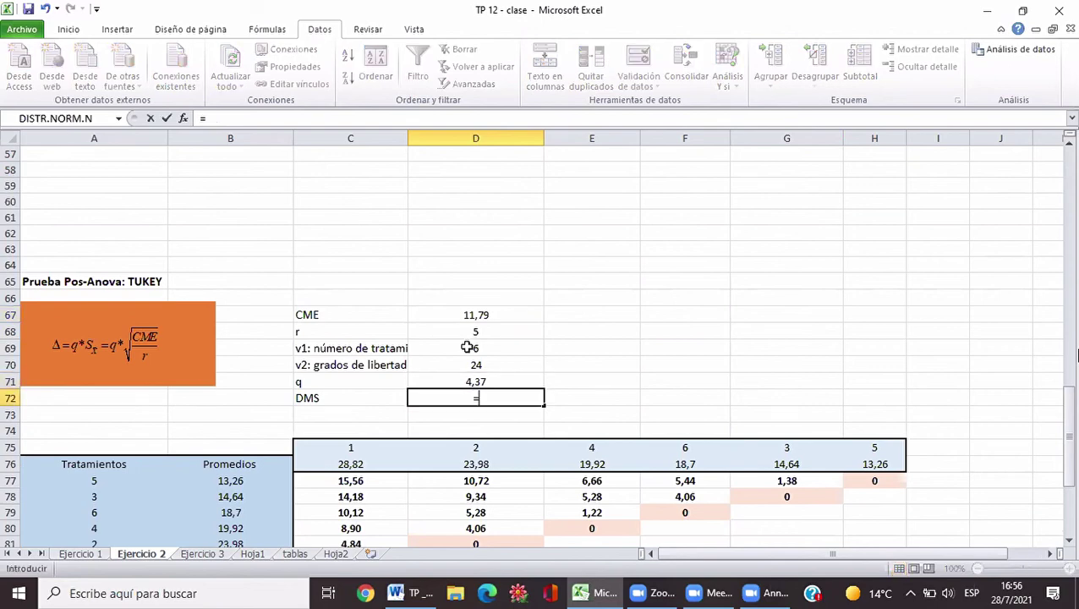
left_click(492, 381)
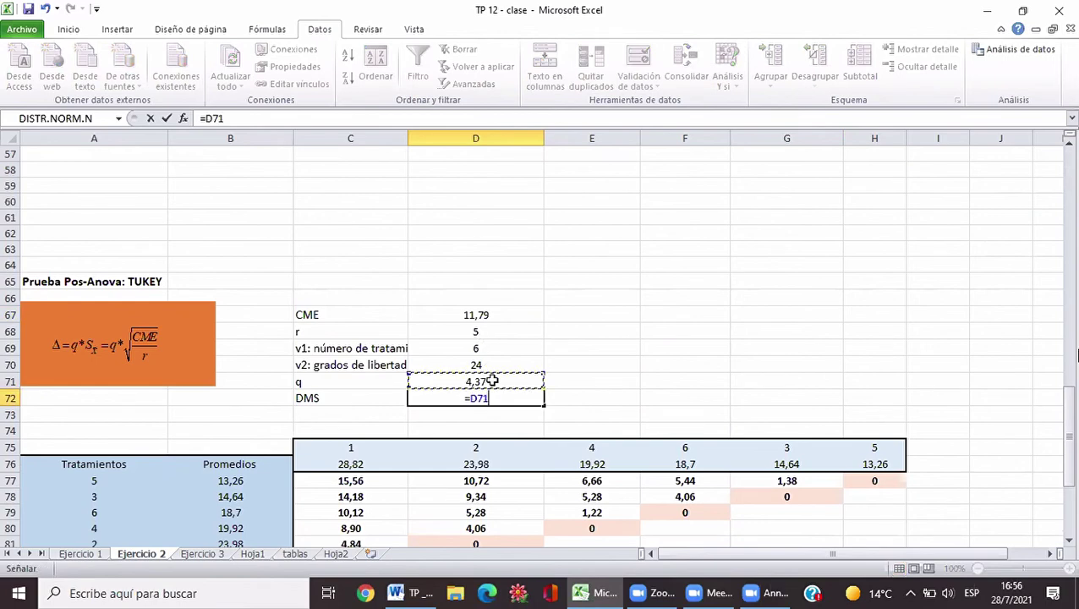
type("*")
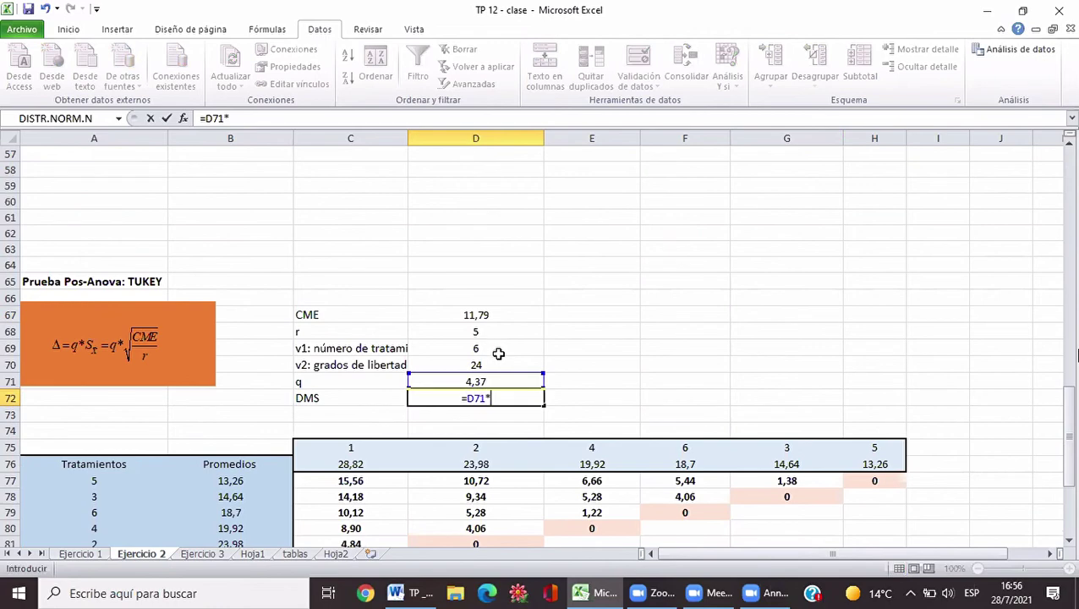
type("RC")
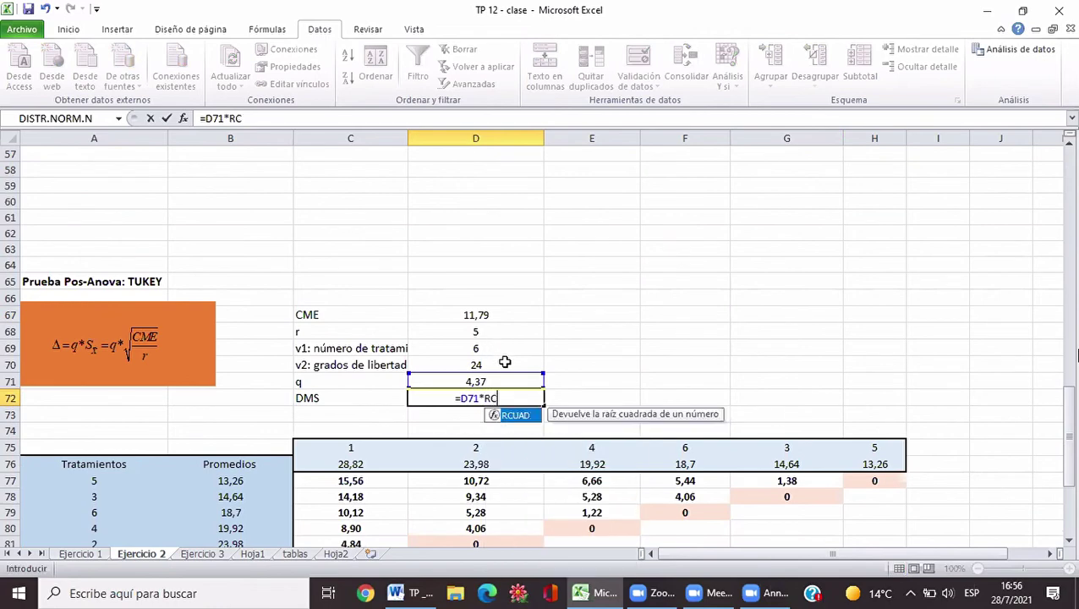
double_click(522, 421)
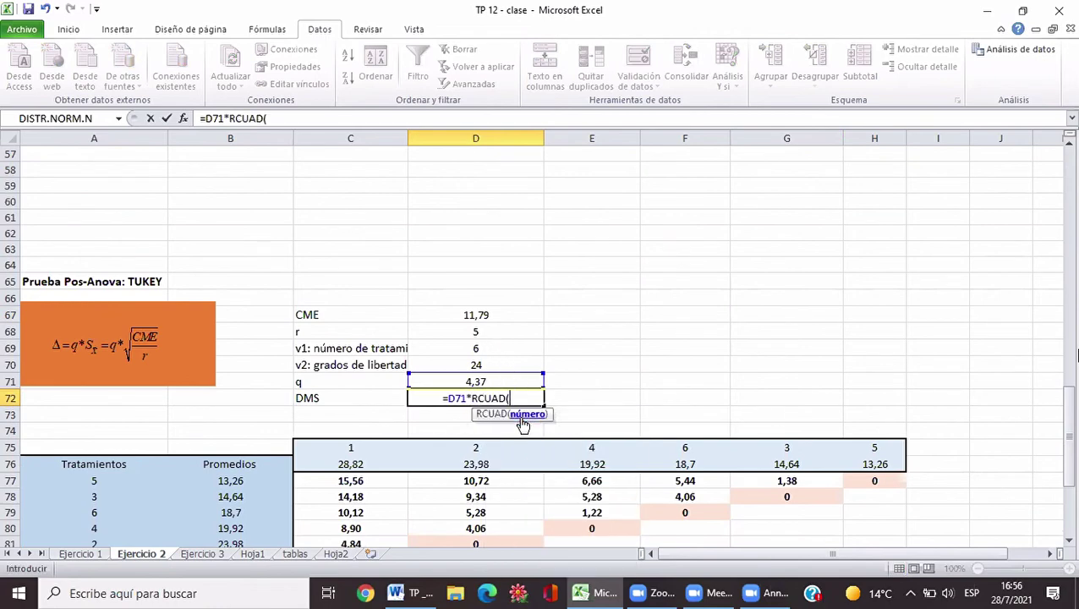
left_click(480, 313)
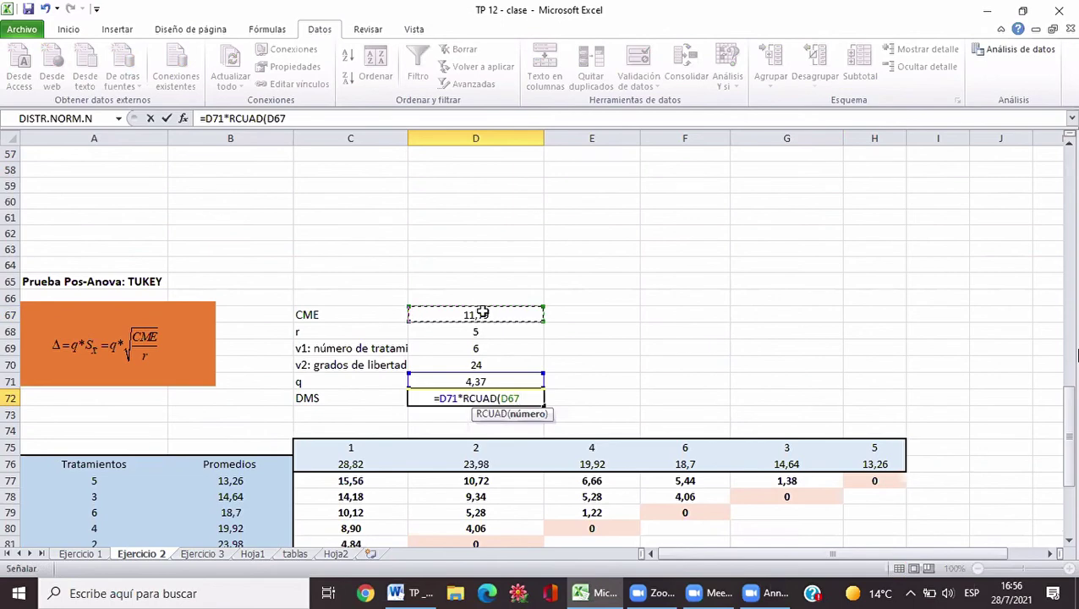
type("/")
left_click(479, 332)
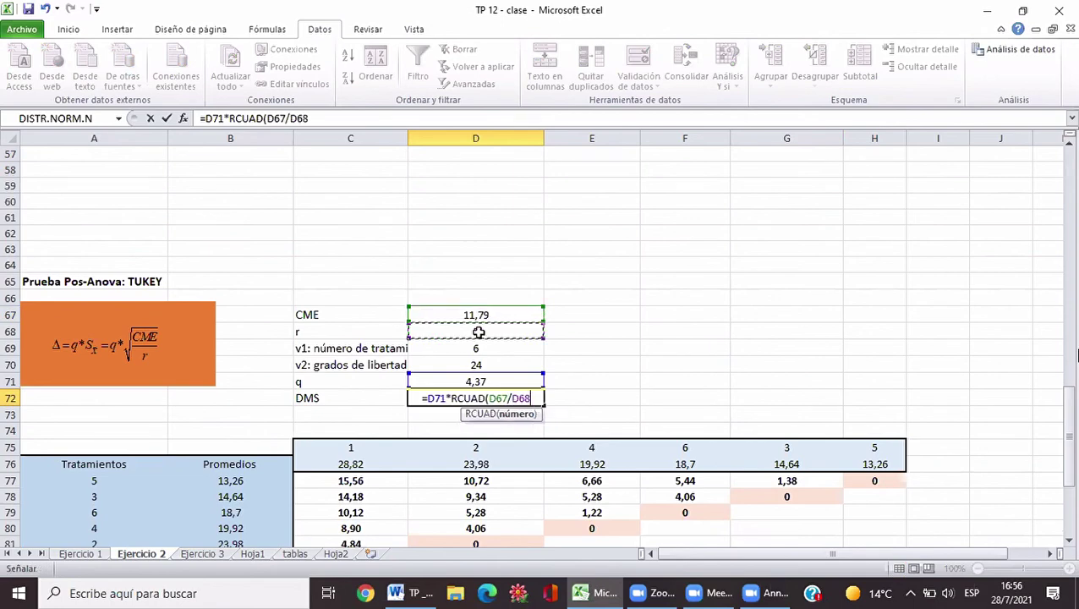
type(")")
key("Return")
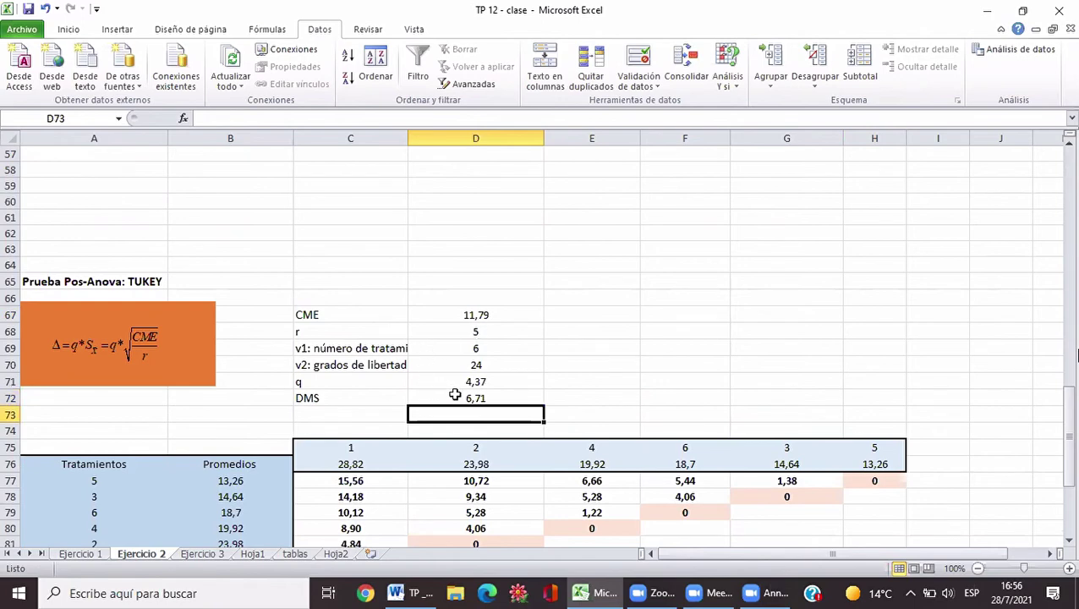
Highlight the DMS result in D72 with the orange fill colour
left_click(457, 397)
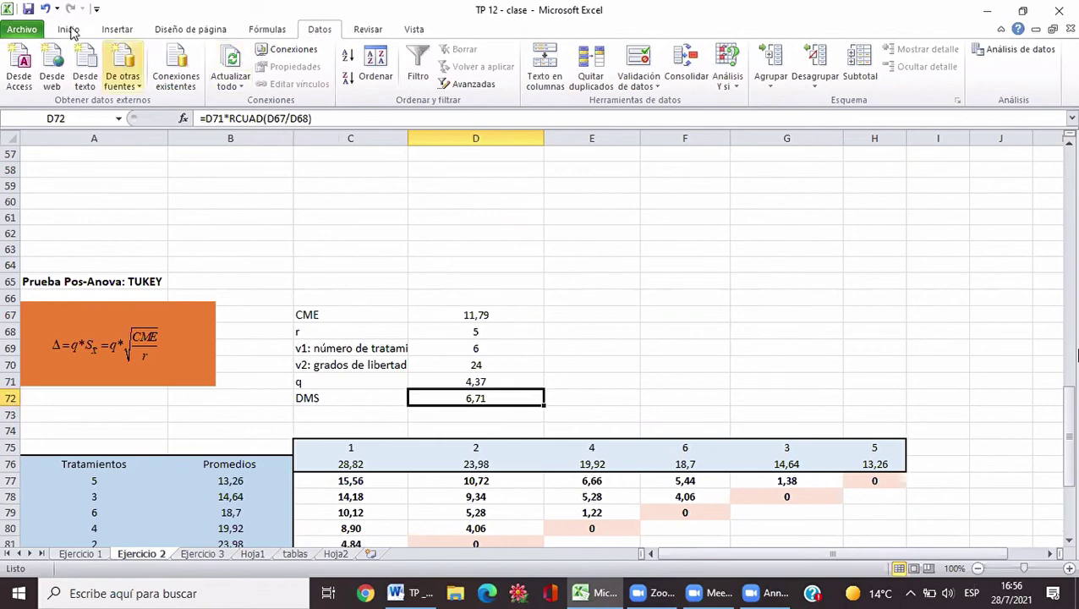
left_click(70, 29)
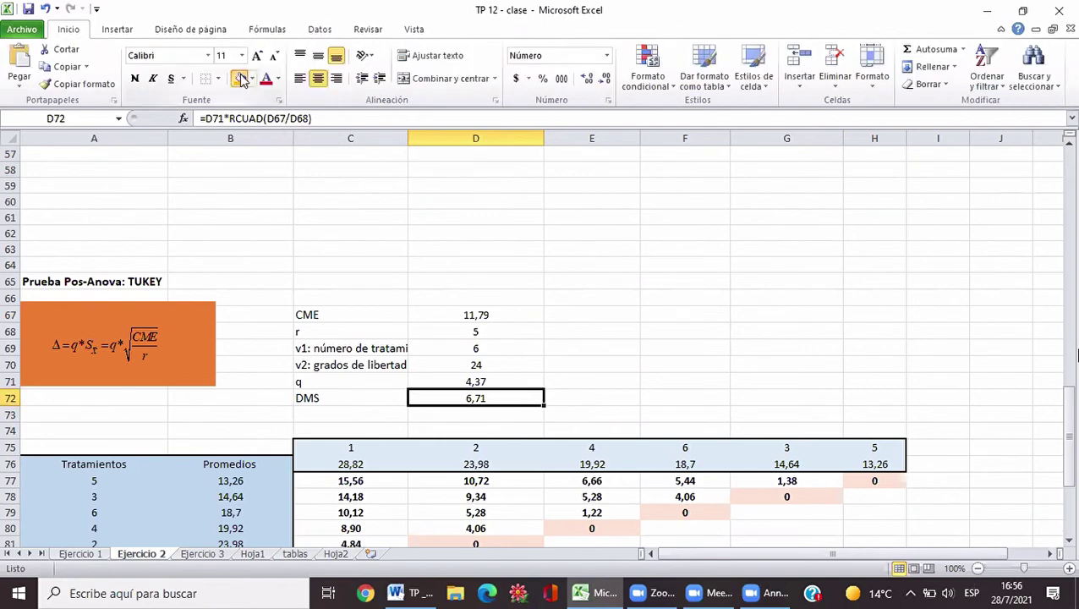
left_click(240, 78)
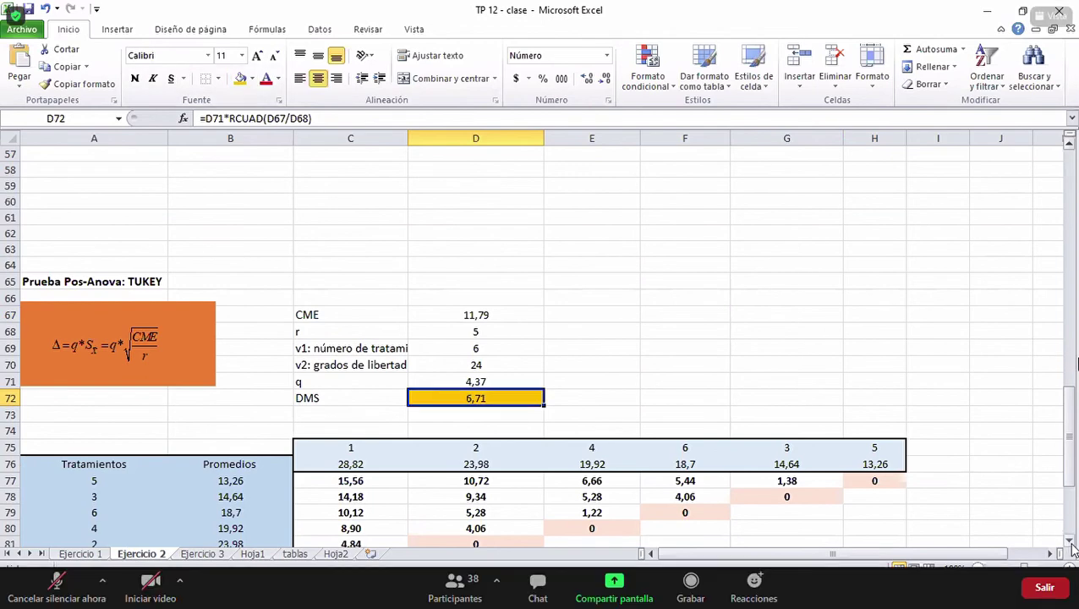
Compare the row 77 mean differences with the DMS and shade the smaller ones, E77, F77 and G77, in orange
scroll(1072, 548, "down", 2)
scroll(1072, 548, "down", 1)
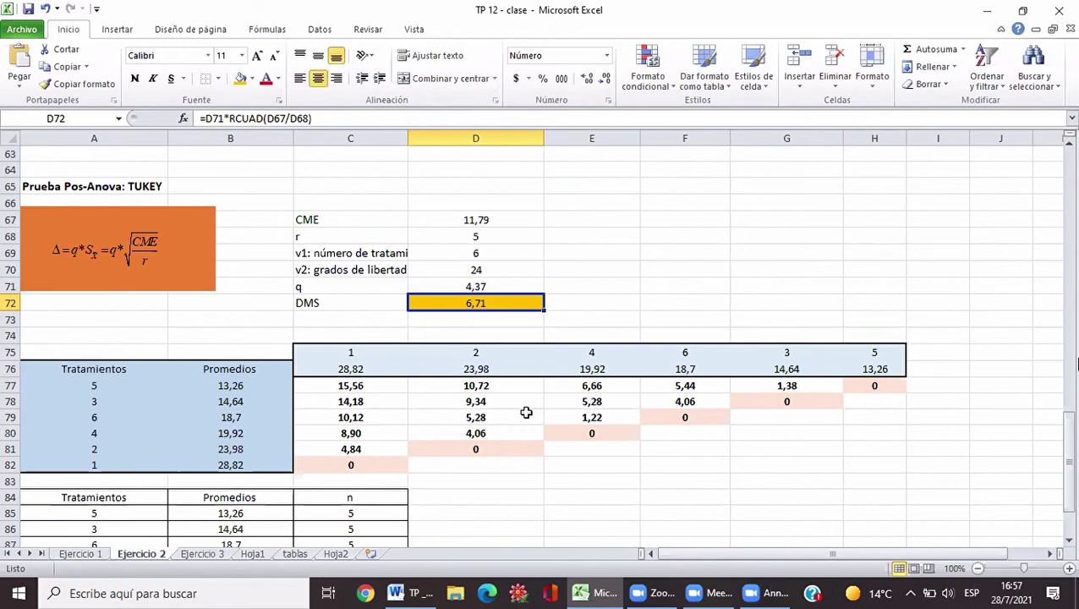
left_click(352, 387)
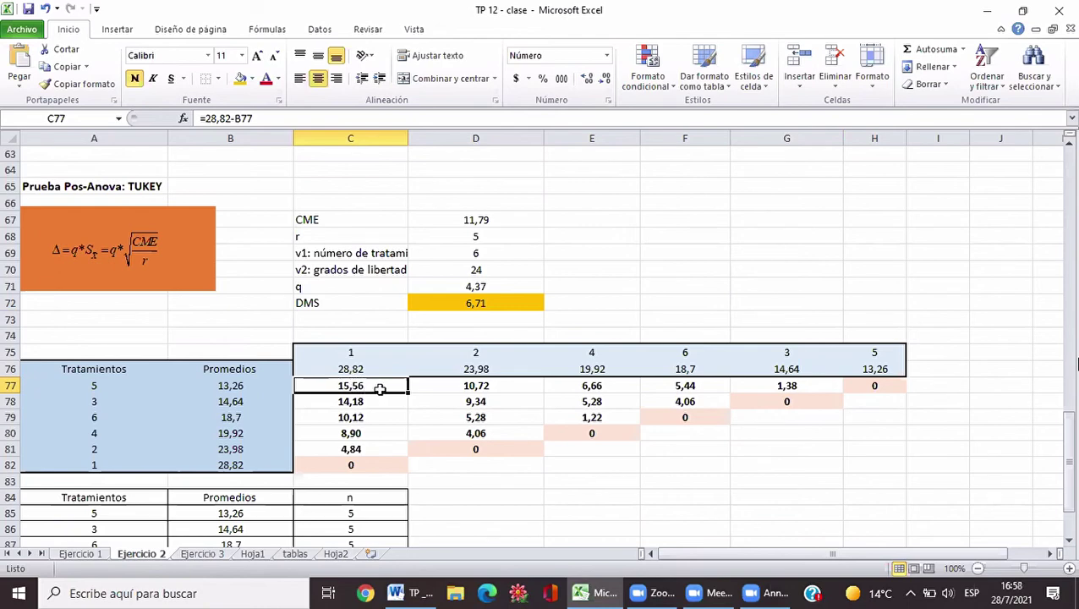
left_click(476, 386)
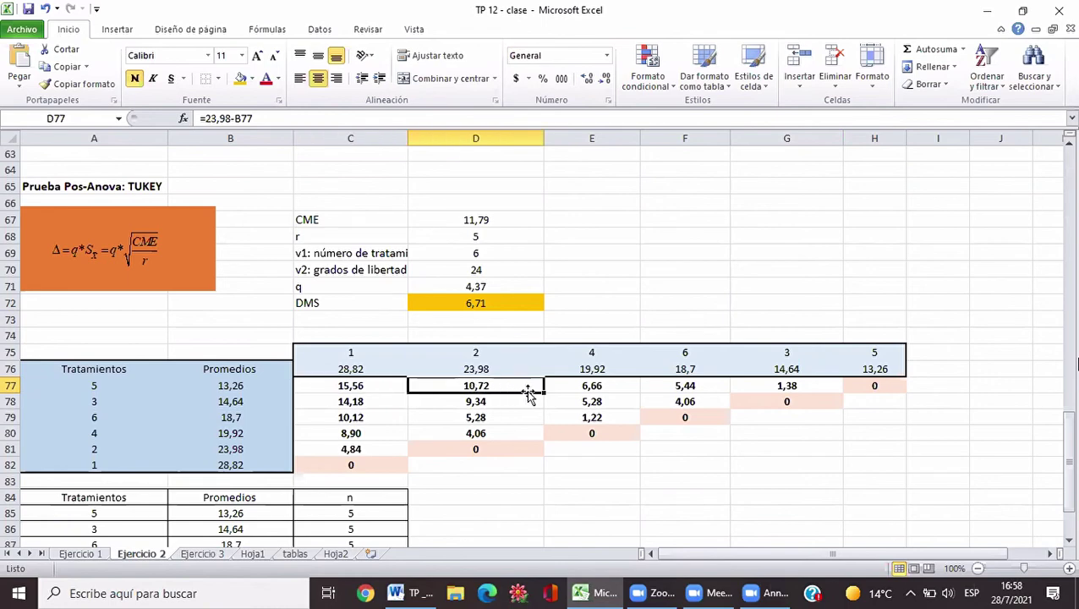
left_click(583, 386)
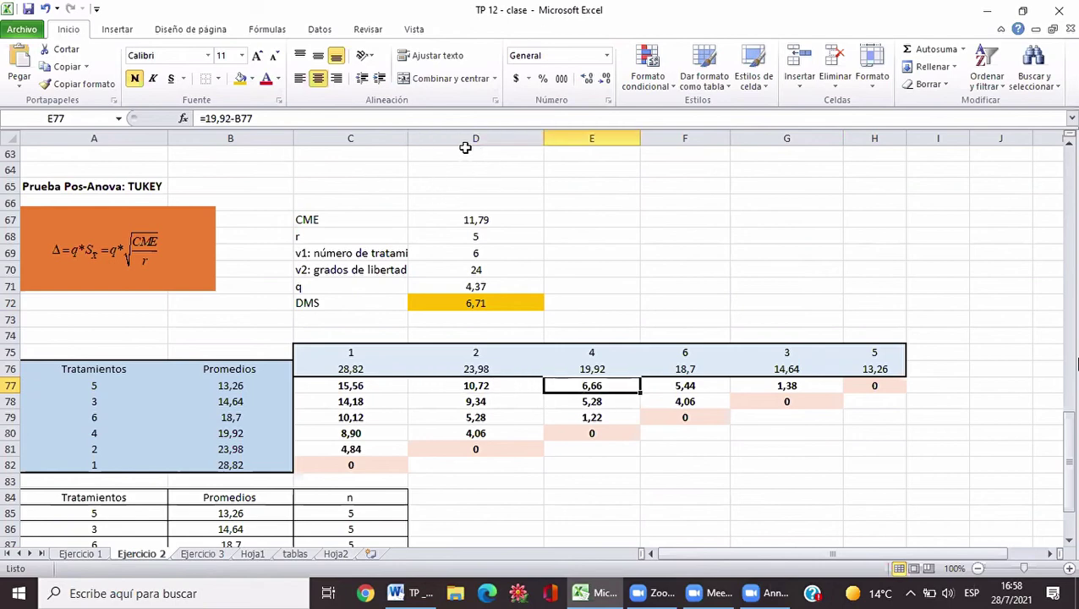
left_click(239, 79)
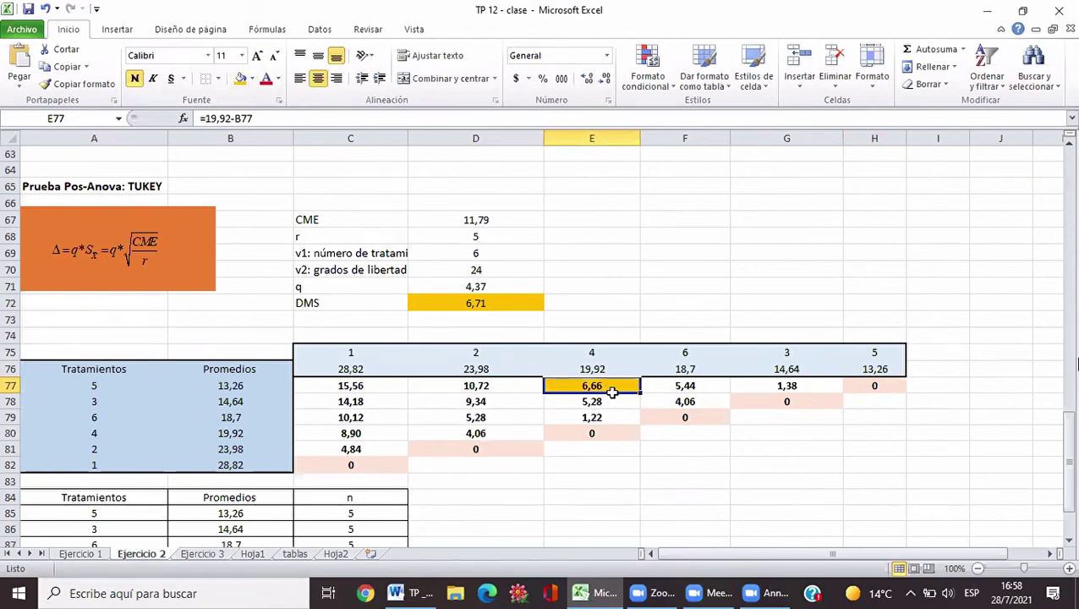
left_click(682, 386)
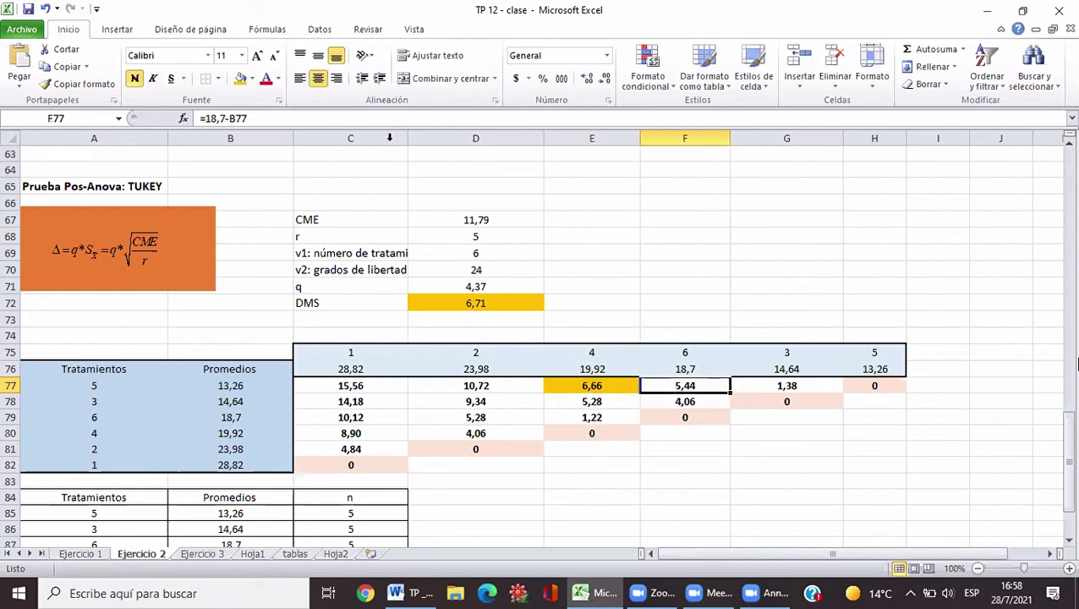
left_click(240, 78)
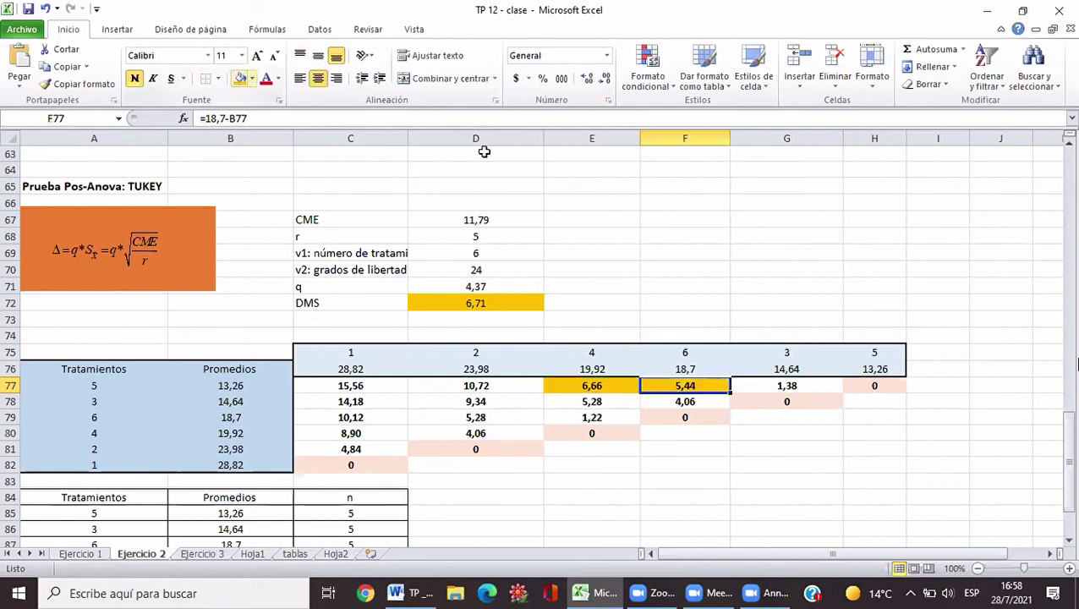
left_click(789, 385)
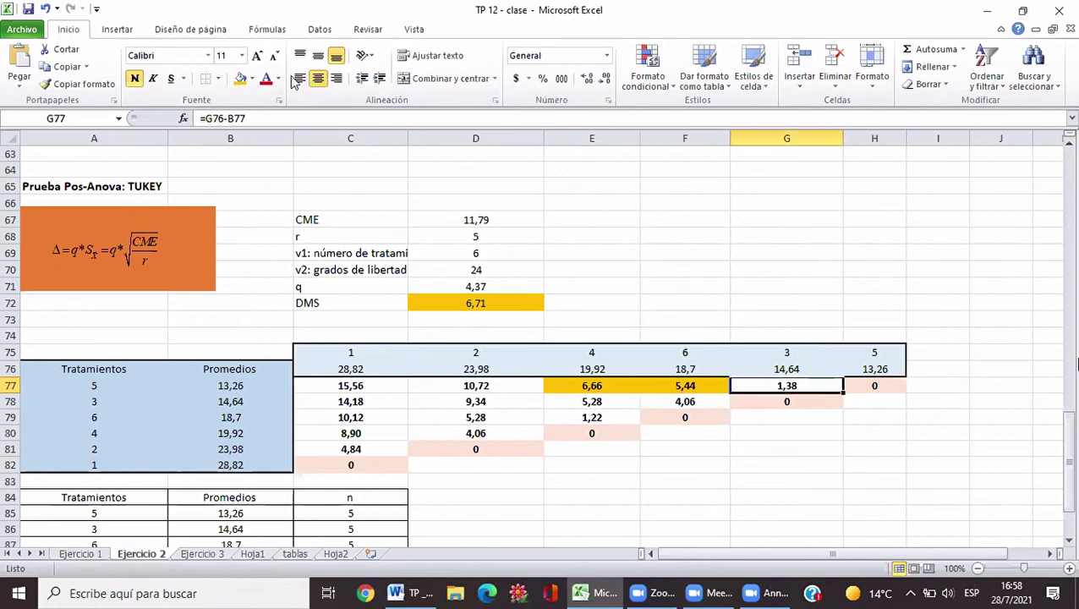
left_click(240, 78)
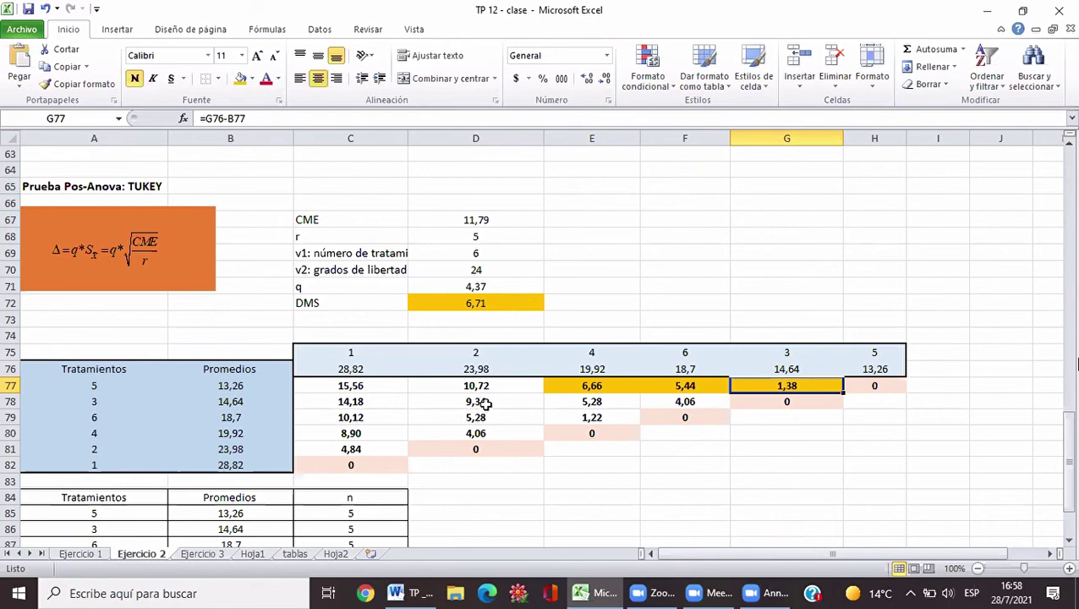
Shade the mean differences in E78:F78 and D79:E79, which are smaller than the DMS, in orange
left_click(584, 402)
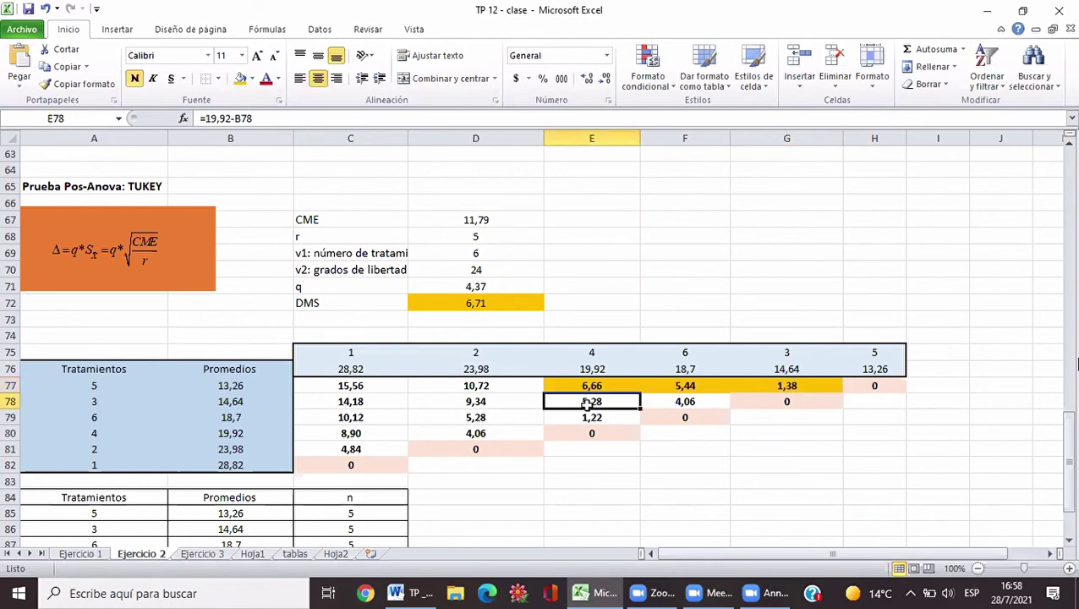
left_click_drag(624, 404, 686, 407)
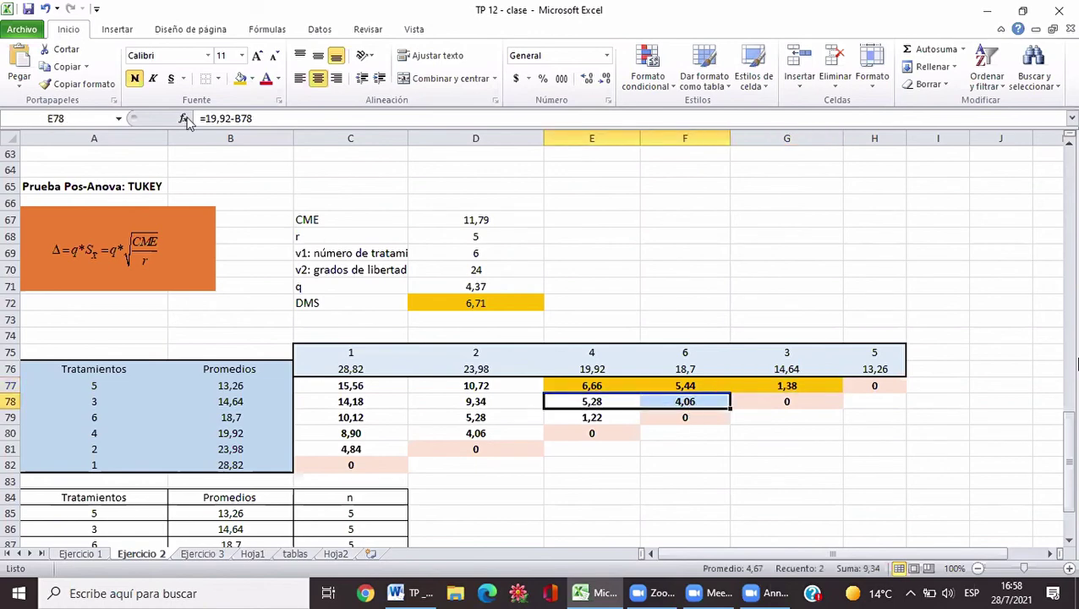
left_click(241, 78)
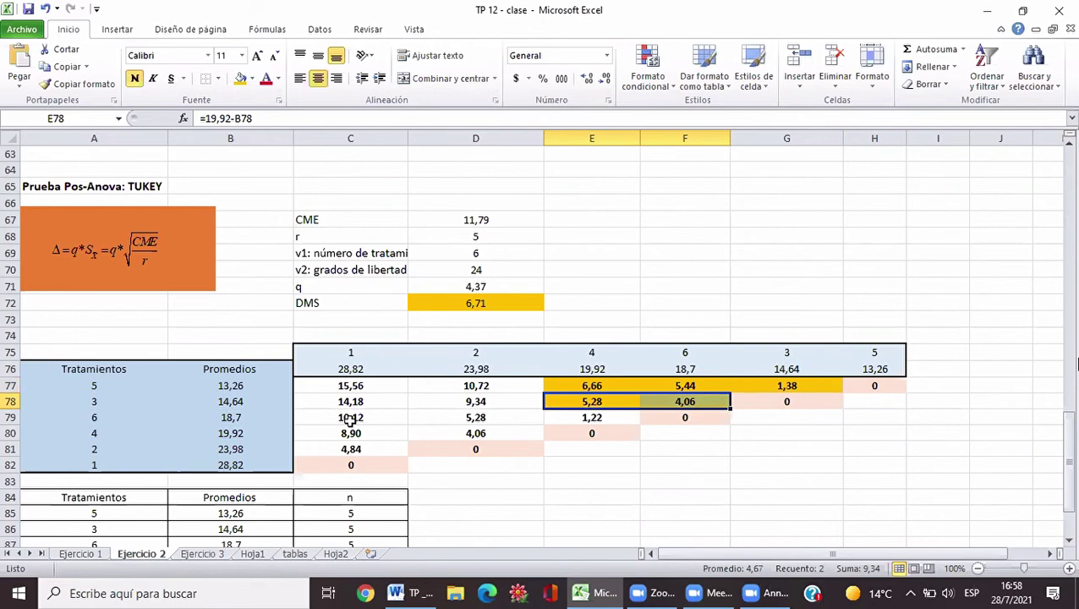
left_click_drag(474, 417, 592, 417)
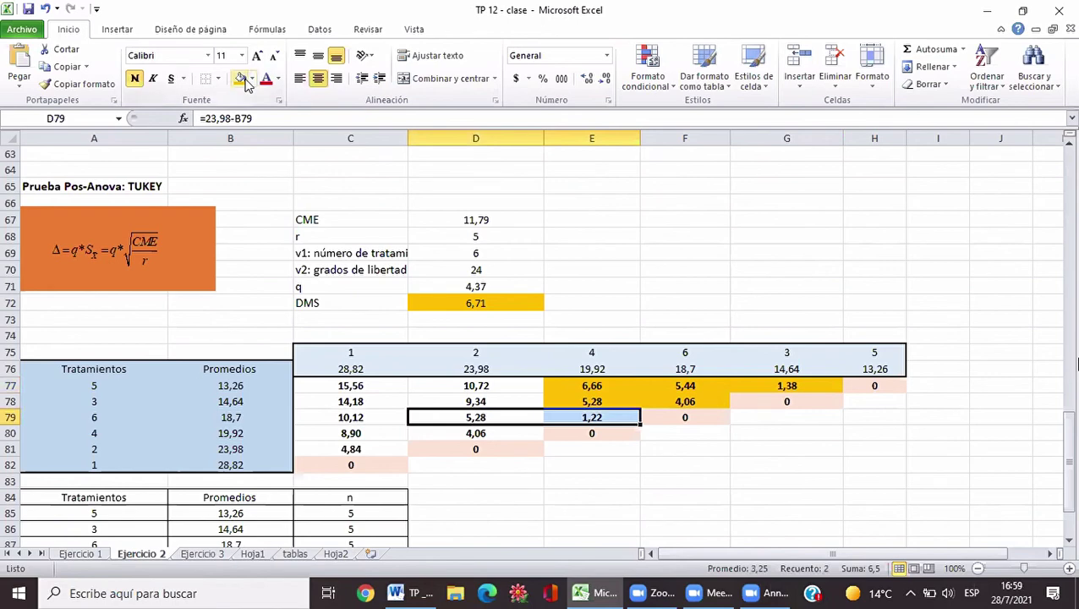
key("F4")
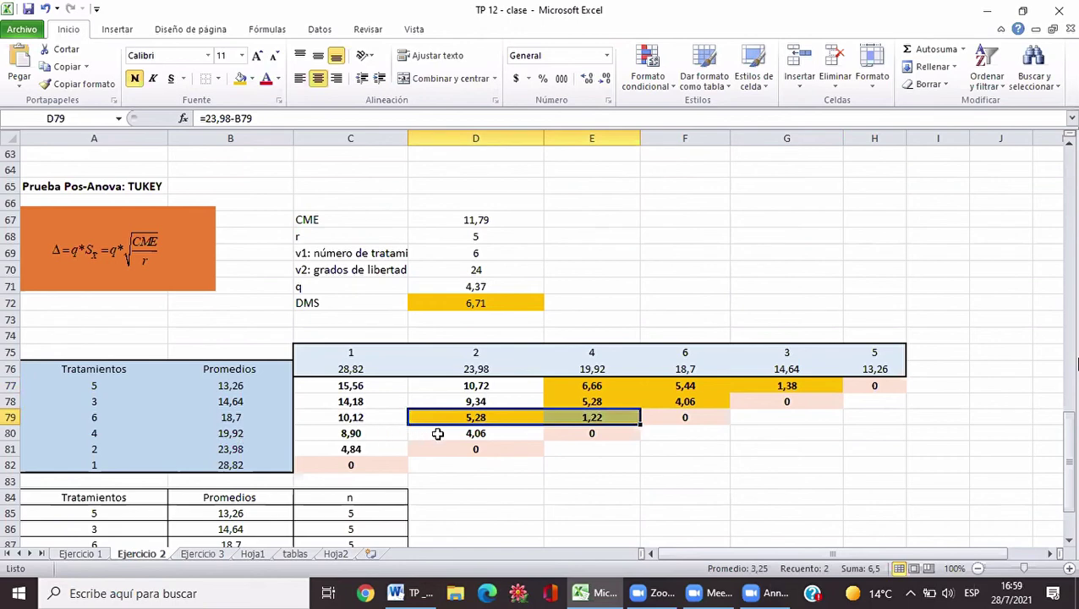
Shade the remaining differences smaller than the DMS, D80 and C81, in orange
key("Down")
key("Left")
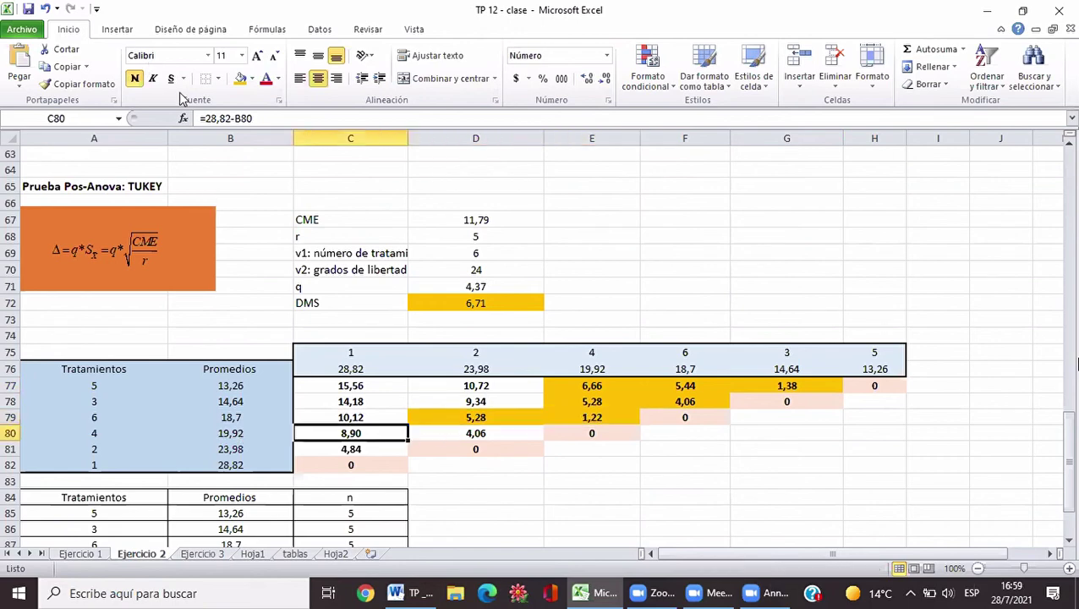
key("Right")
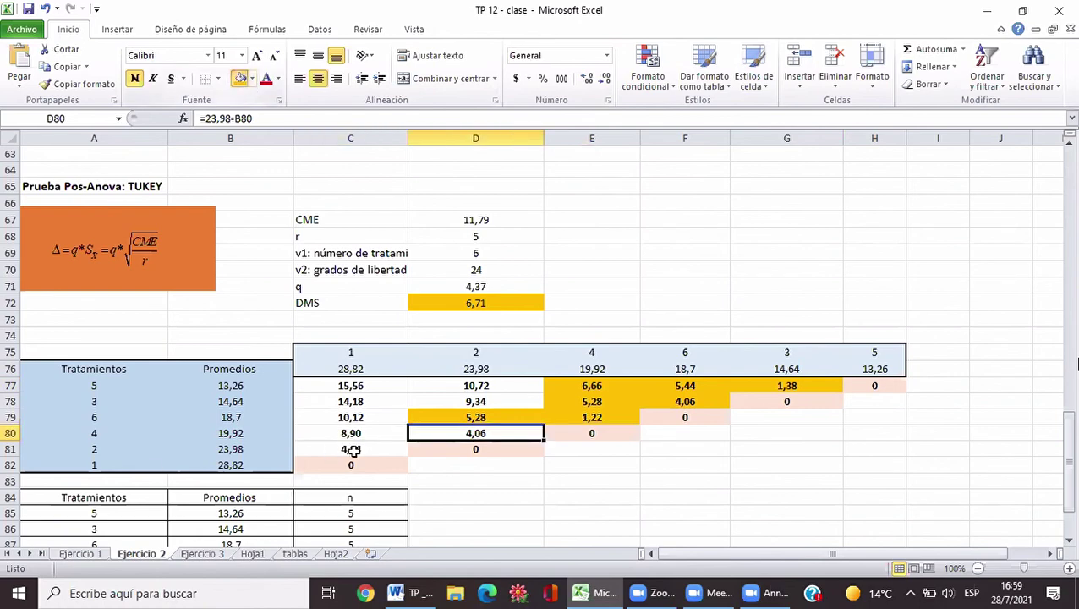
key("F4")
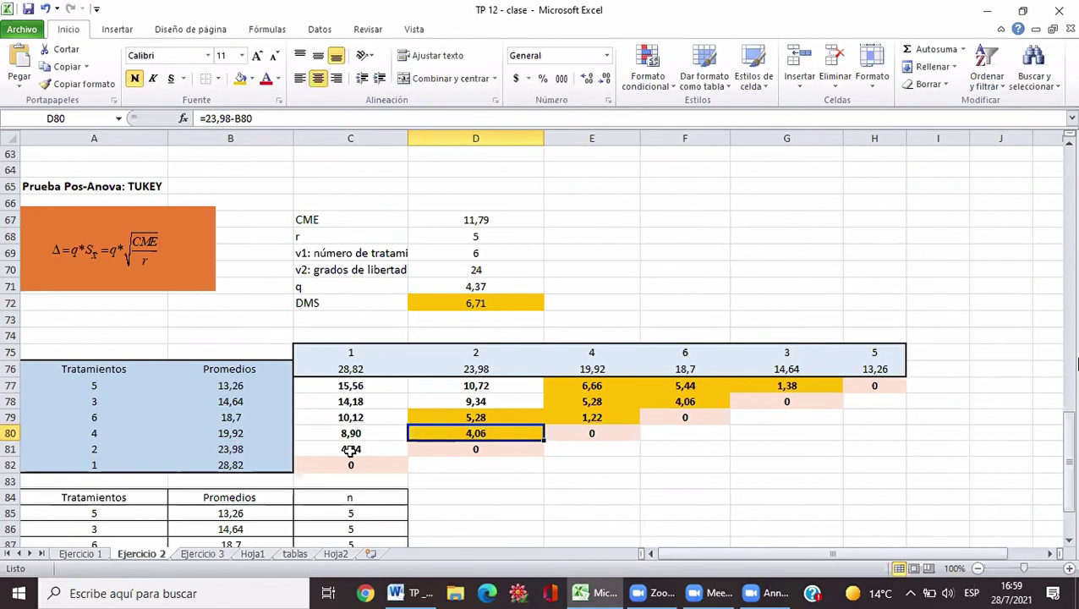
left_click(350, 449)
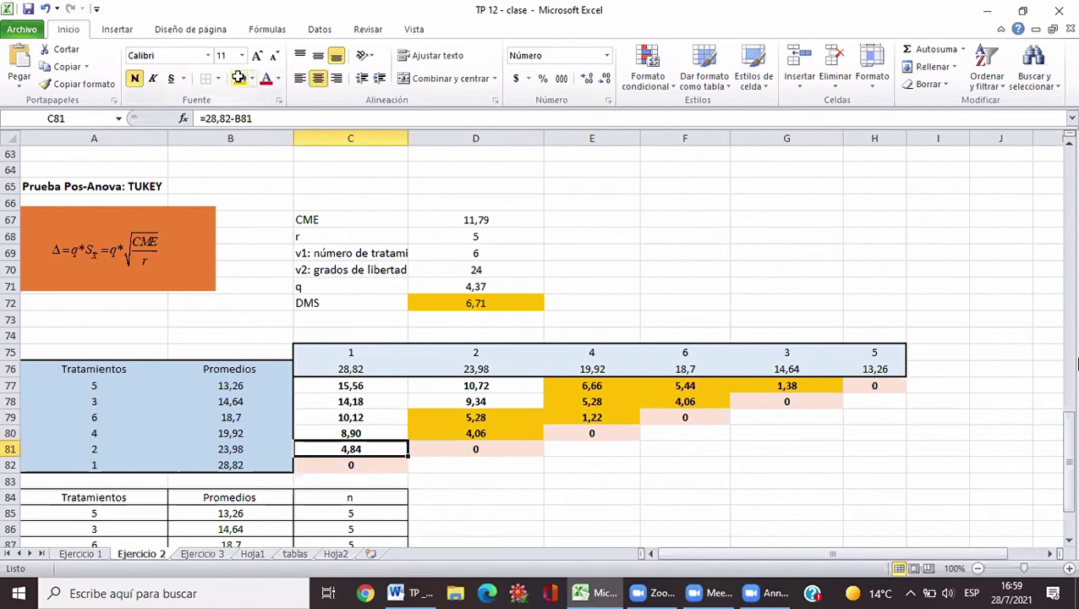
key("F4")
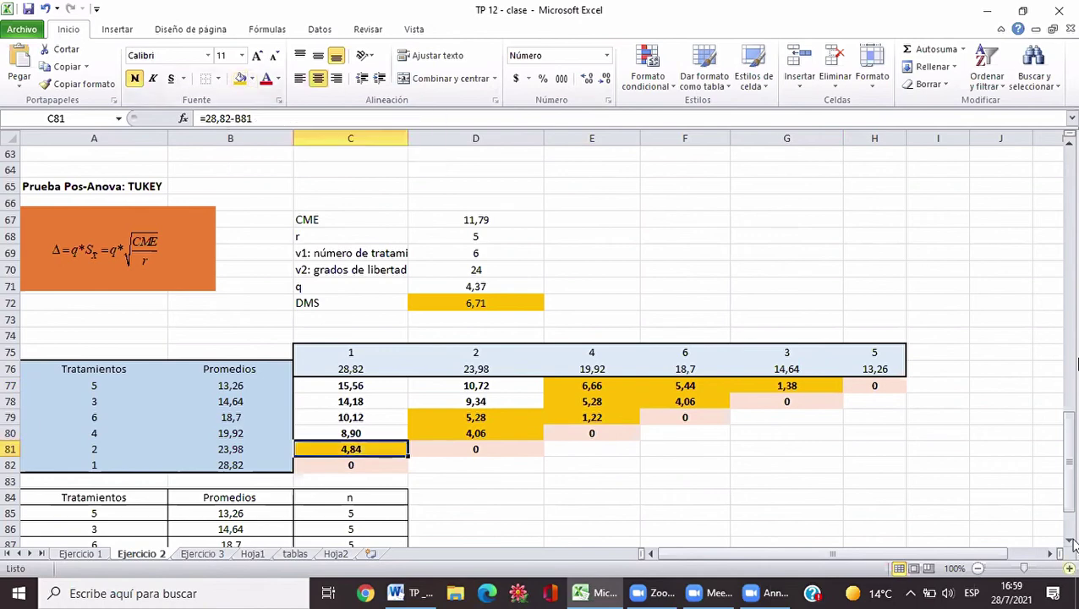
Enter the group letter A in D85, beside treatment 5 in the lower summary table
scroll(634, 427, "down", 1)
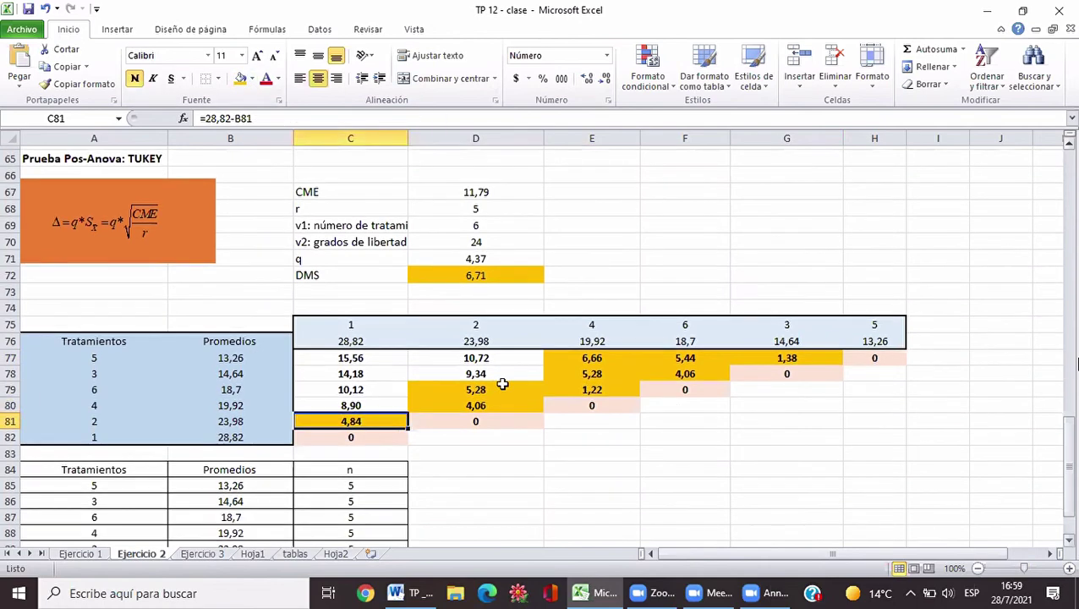
scroll(482, 384, "down", 2)
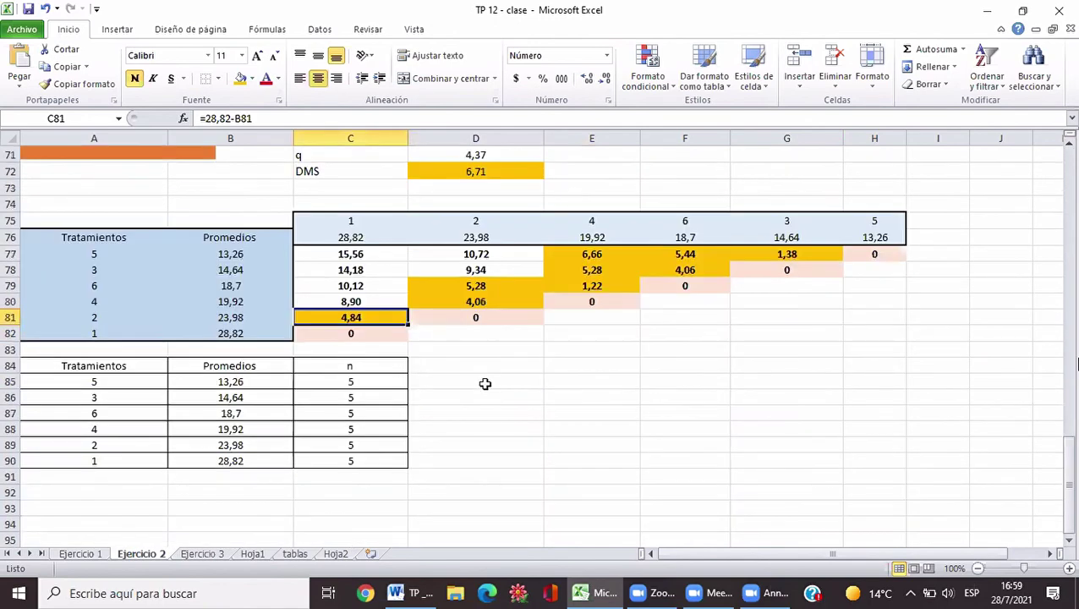
left_click(485, 384)
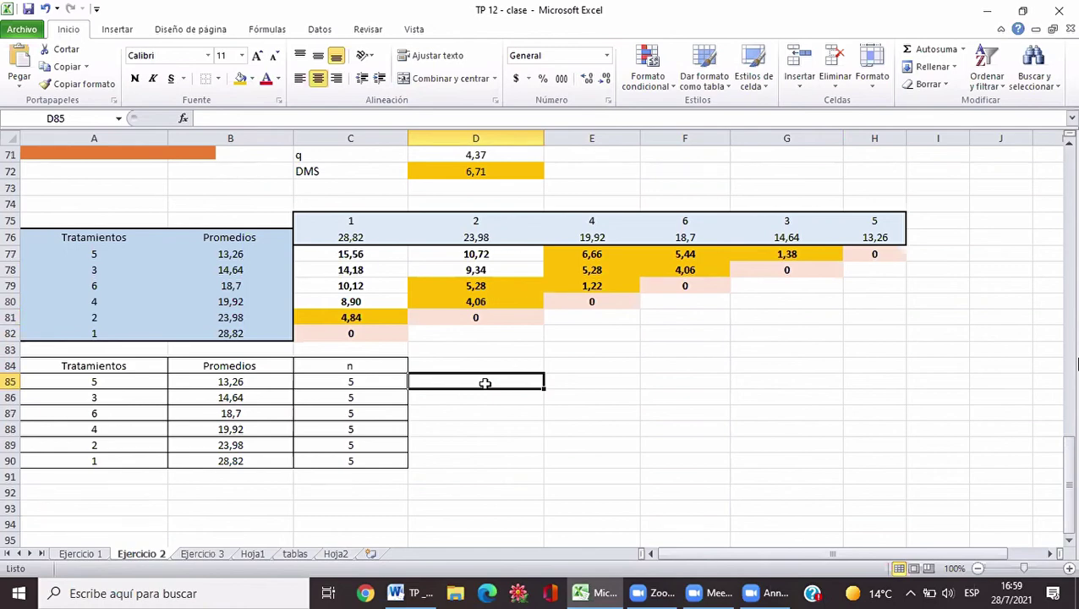
type("A")
key("Return")
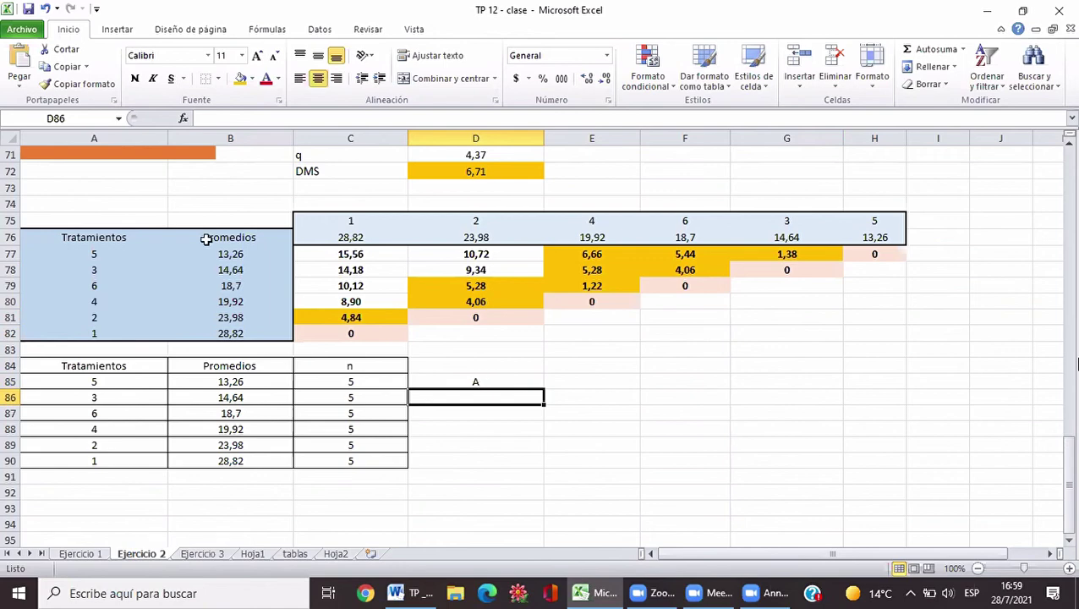
Replace the difference formula in G77 with the cell reference =D86
left_click(758, 257)
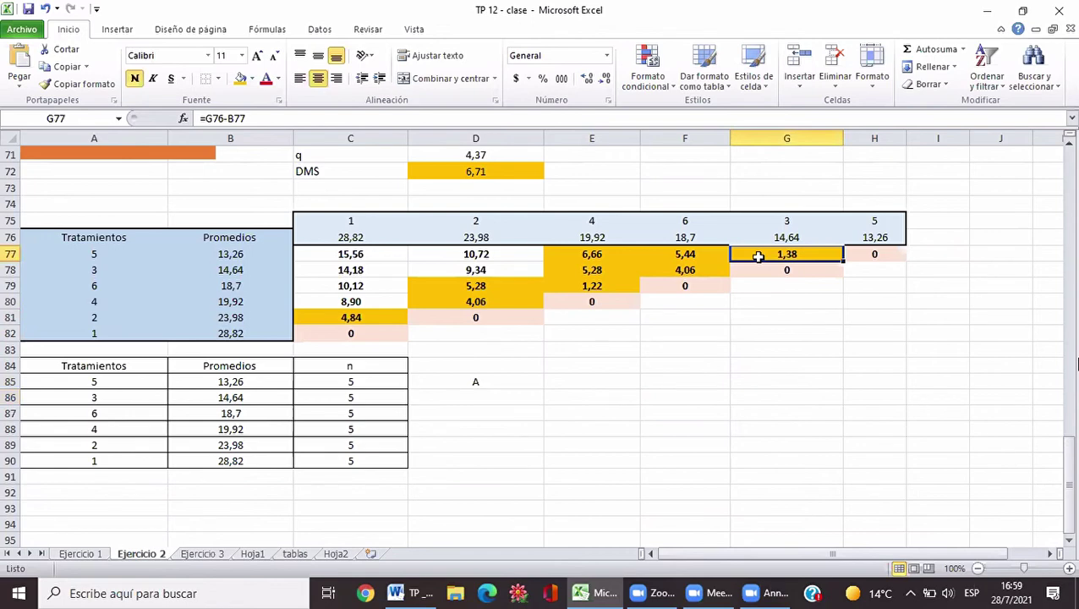
type("A")
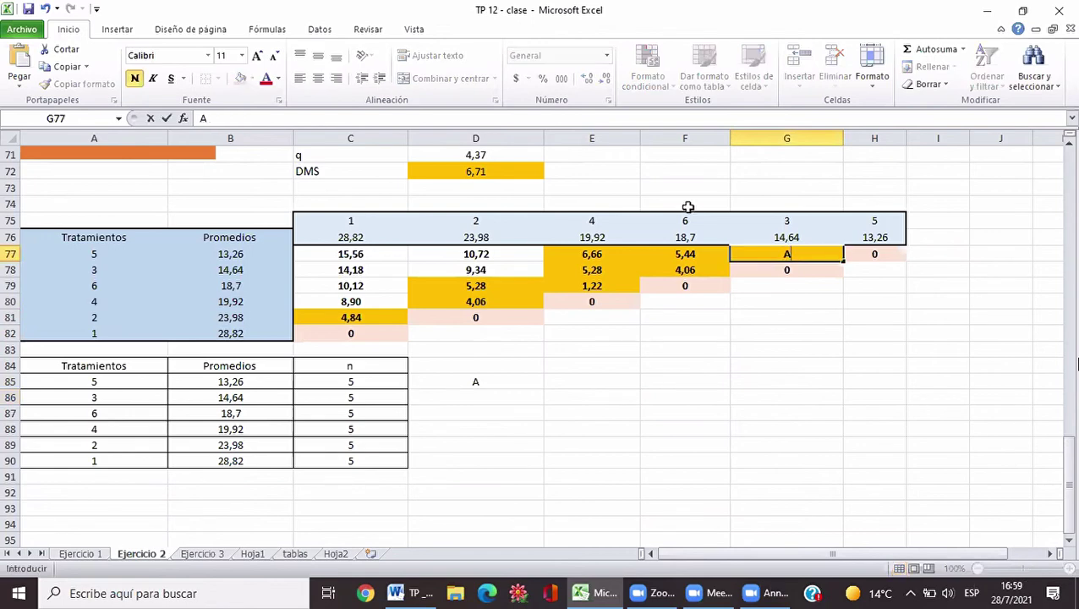
left_click(44, 8)
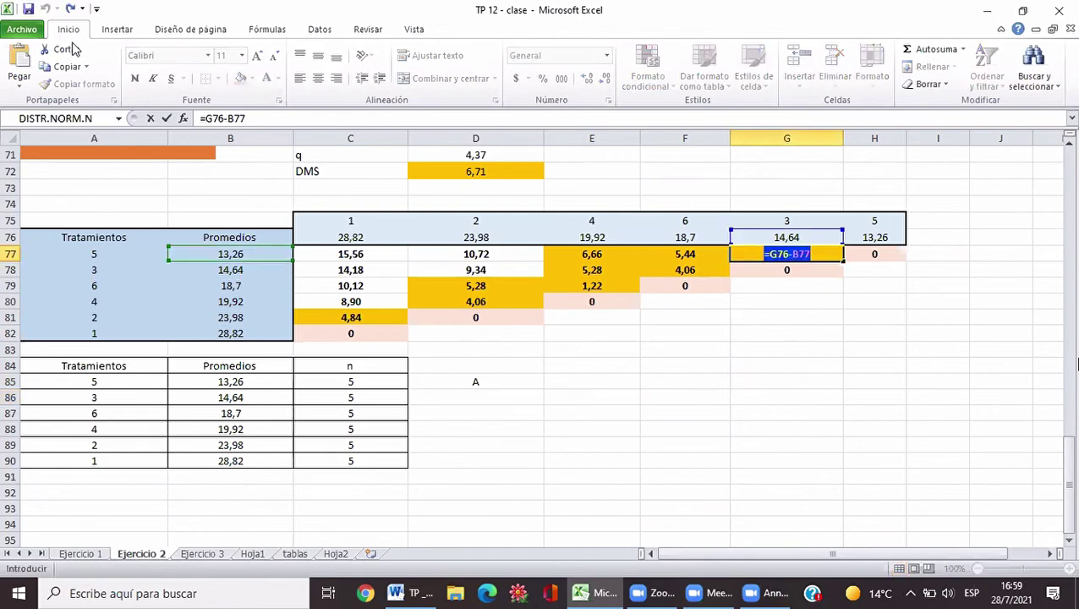
left_click(486, 402)
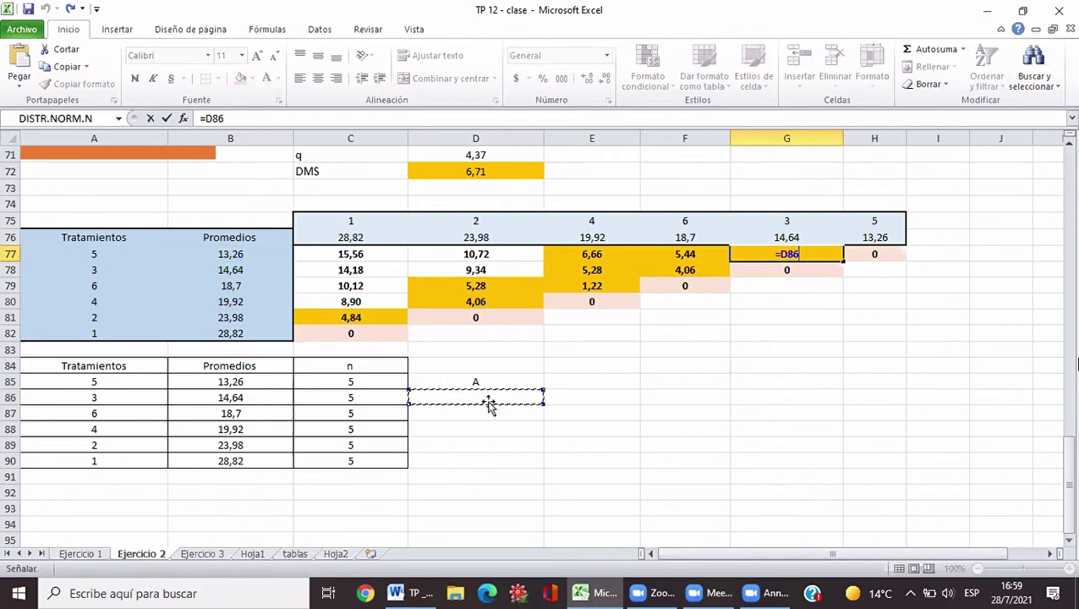
left_click(979, 391)
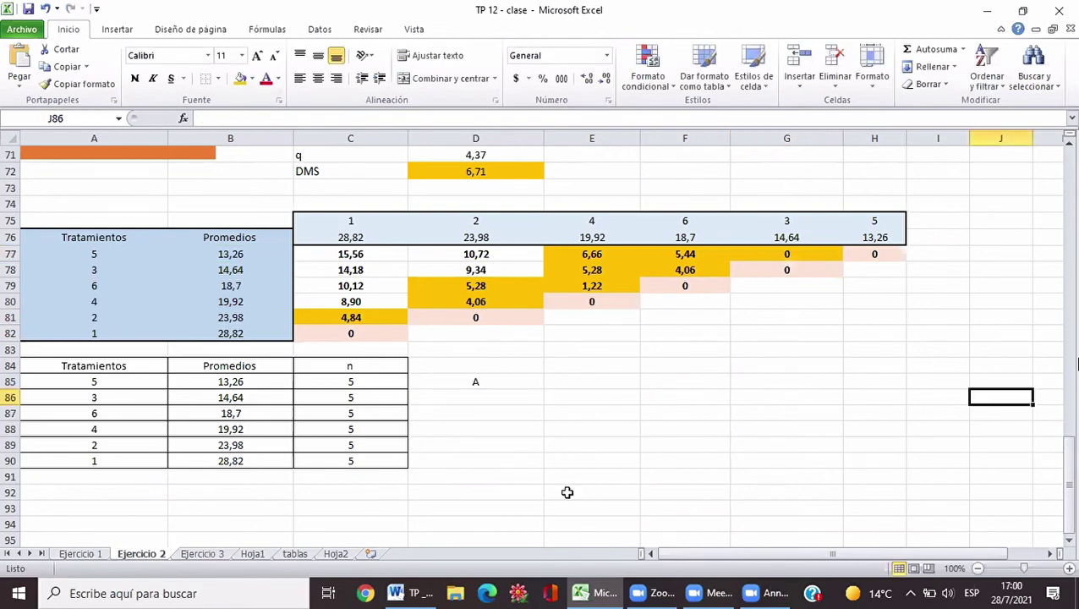
Enter the group letter A in D86, D87 and D88 for treatments 3, 6 and 4
left_click(498, 397)
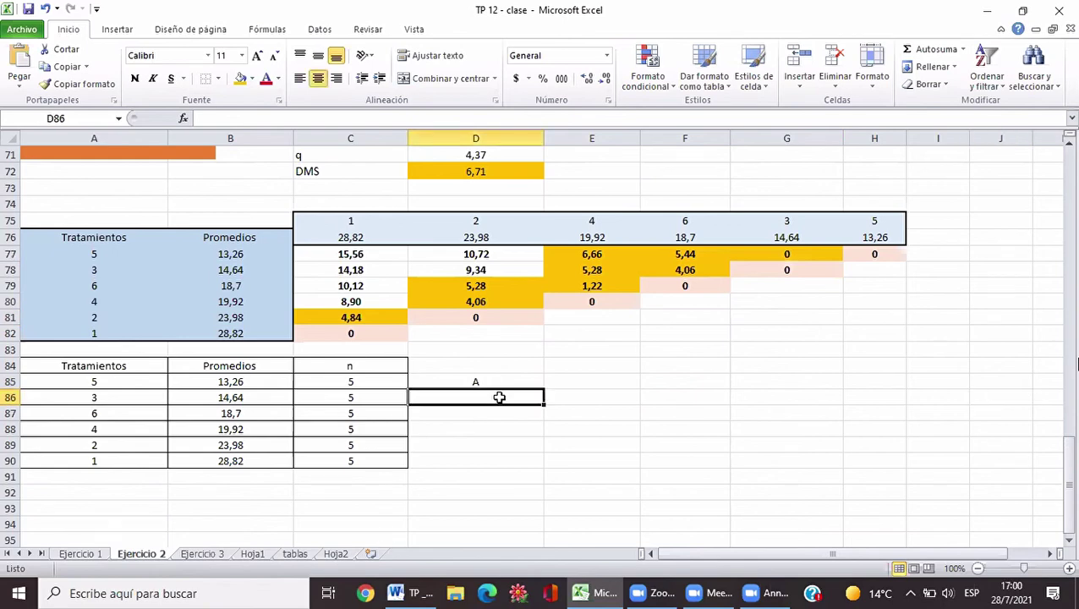
type("A")
key("Return")
type("A")
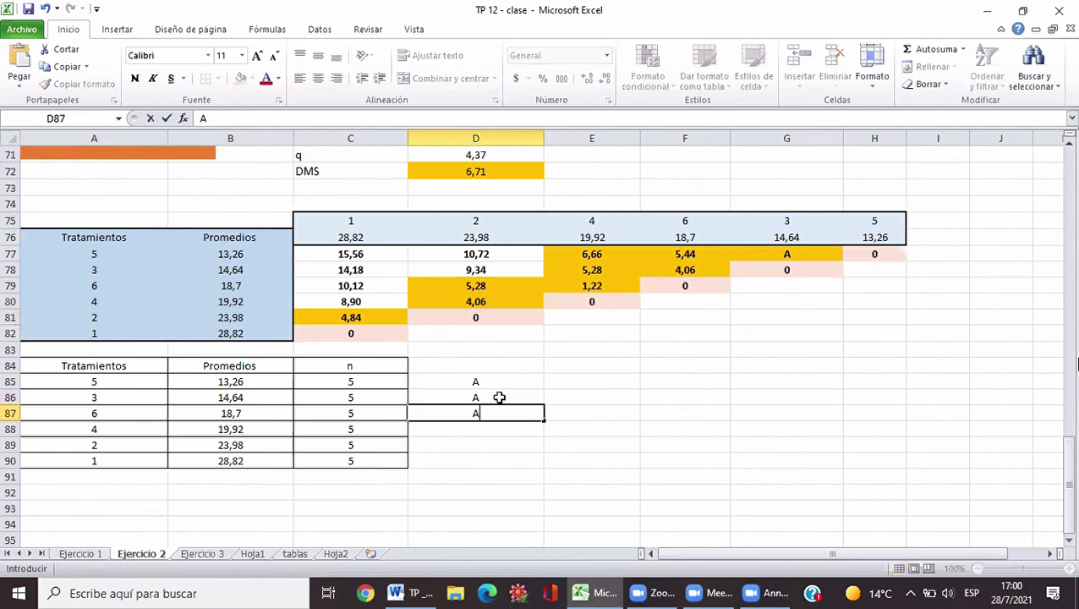
key("Return")
type("A")
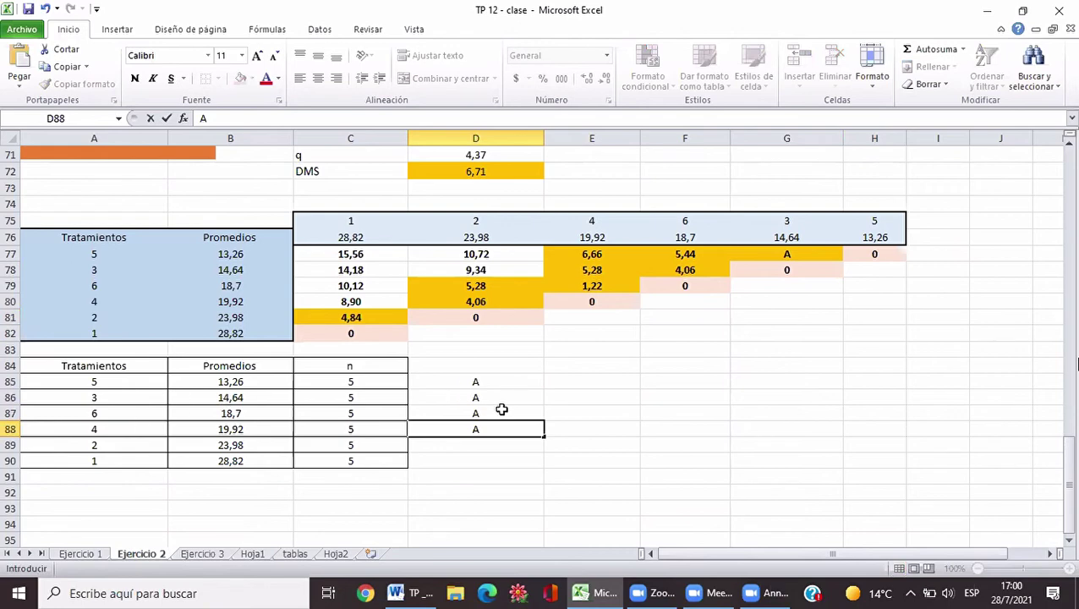
key("Up")
key("Up")
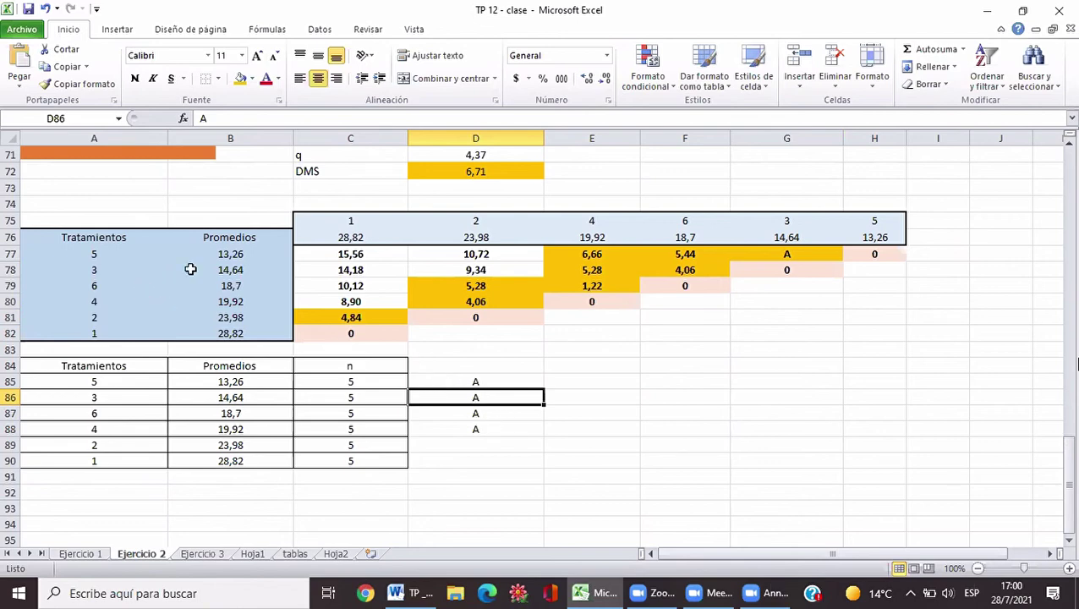
Enter the group letter B in E87, E88 and E89 for treatments 6, 4 and 2
left_click(113, 286)
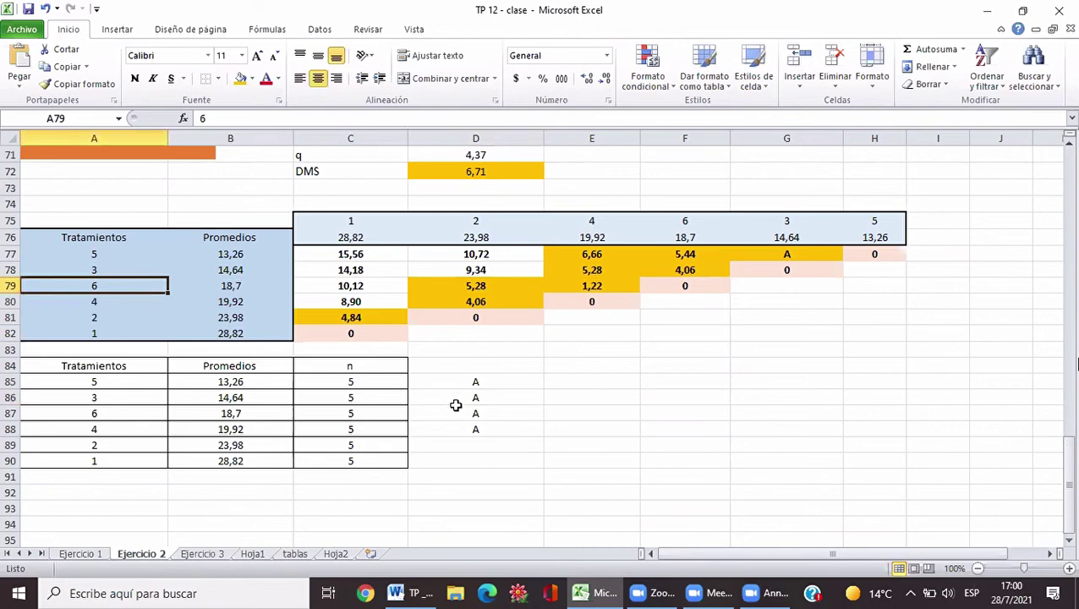
left_click(500, 415)
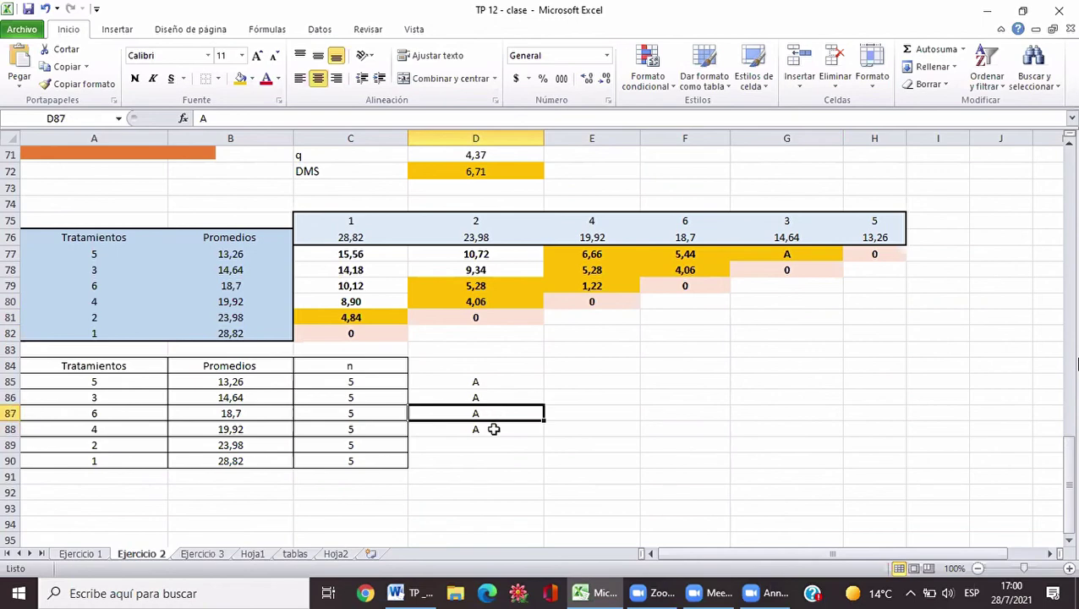
left_click(493, 430)
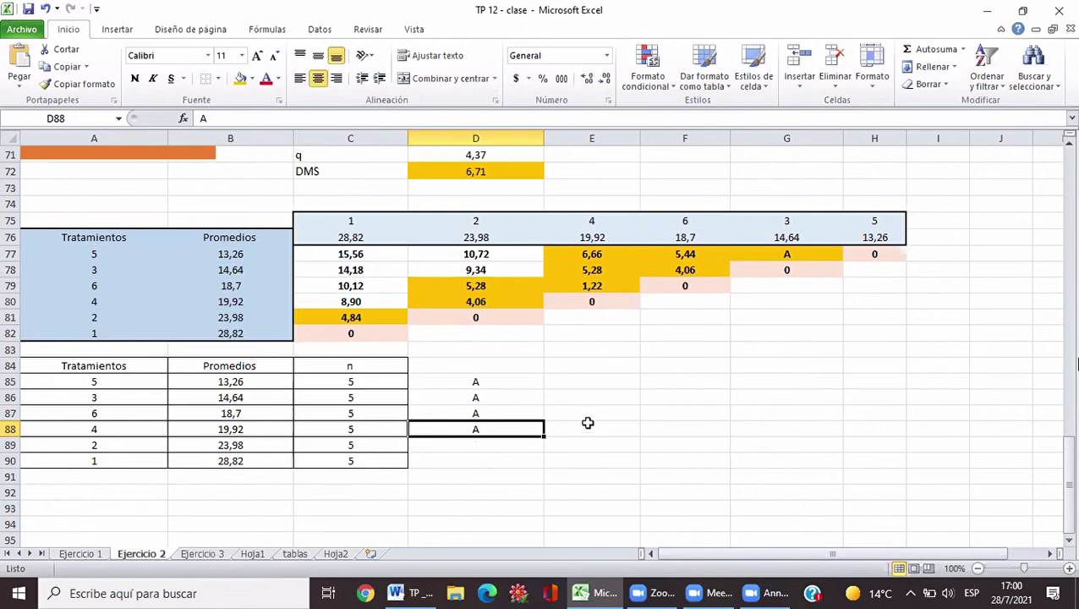
left_click(512, 452)
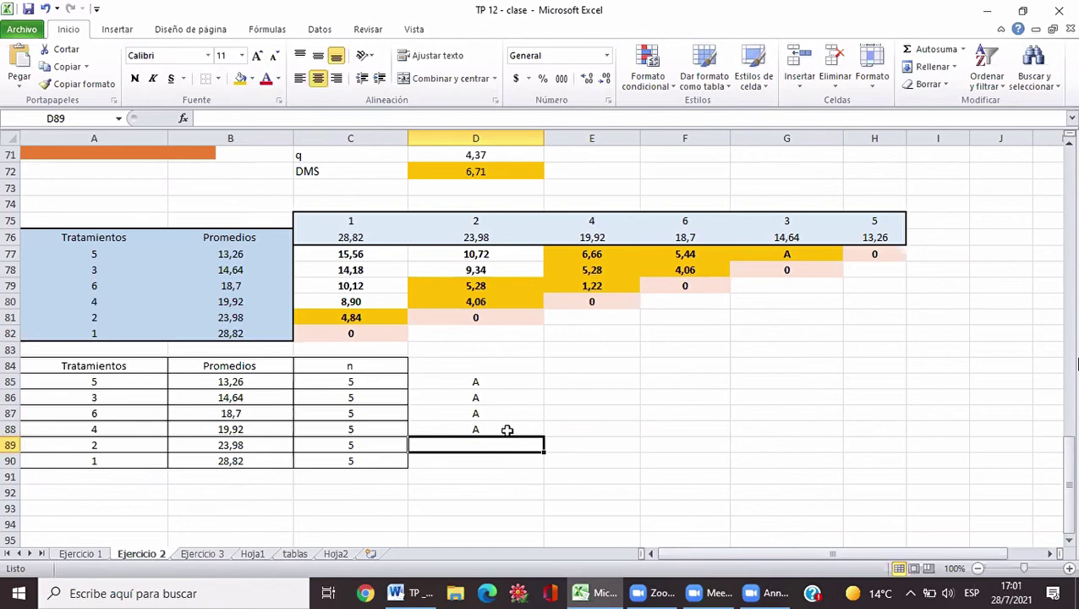
left_click(571, 412)
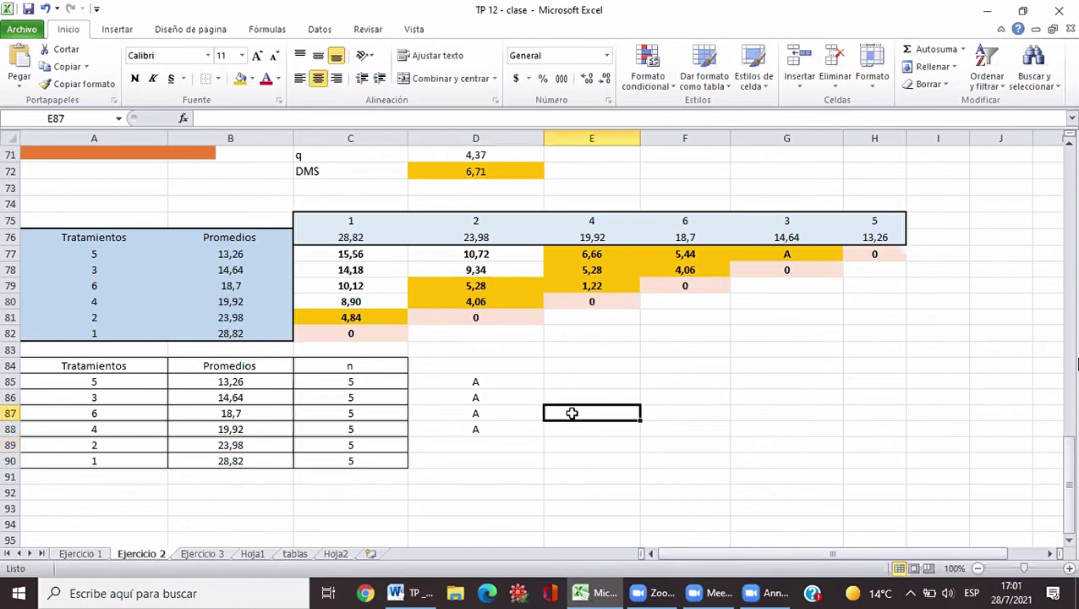
type("B")
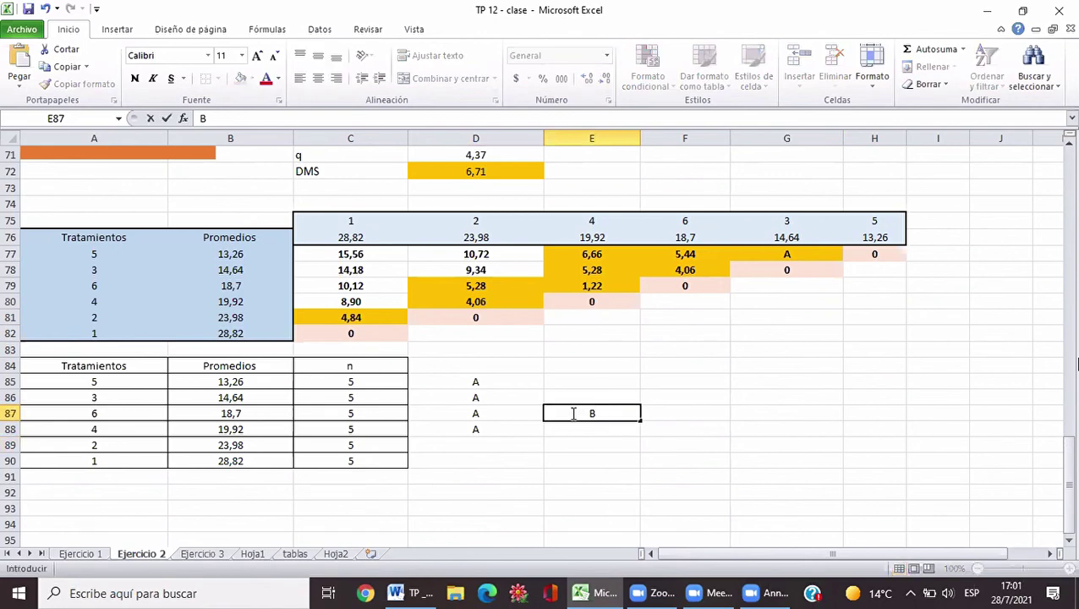
key("Return")
type("B")
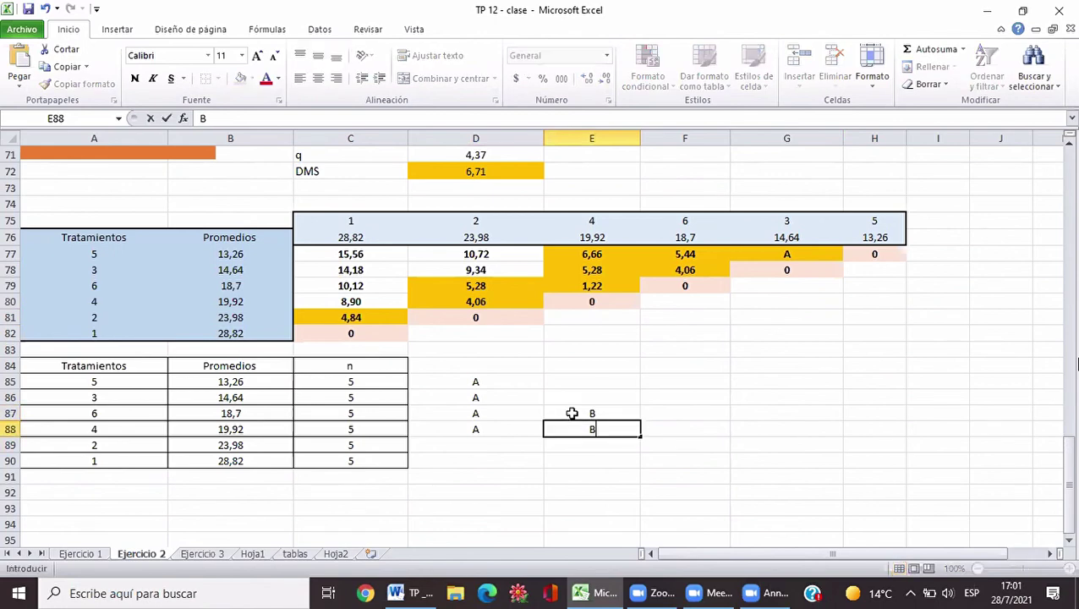
key("Return")
type("B")
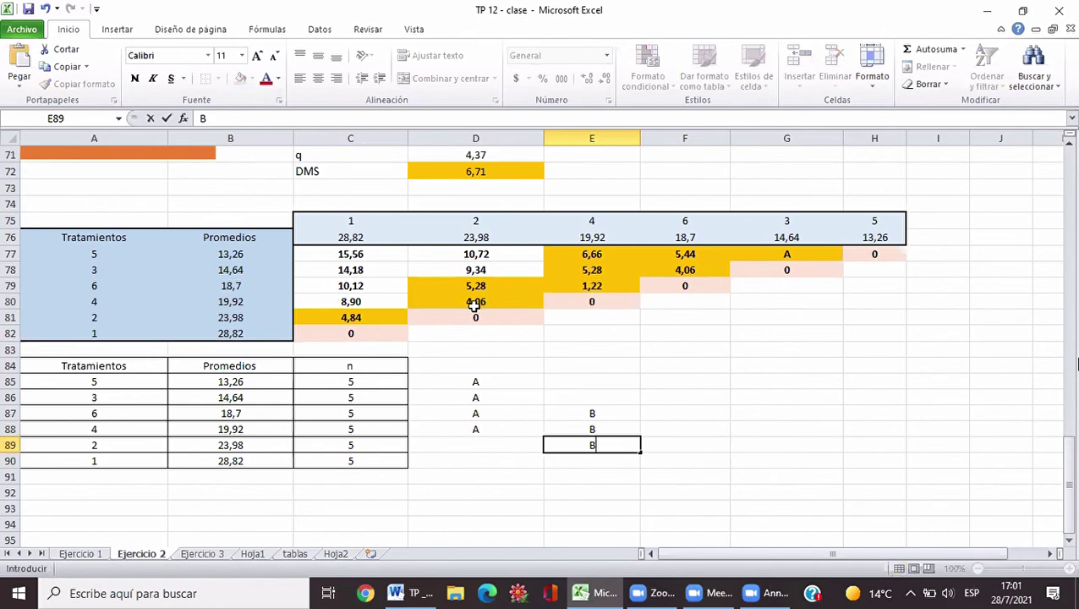
Enter the group letter C in F89 and F90 for treatments 2 and 1
left_click(607, 427)
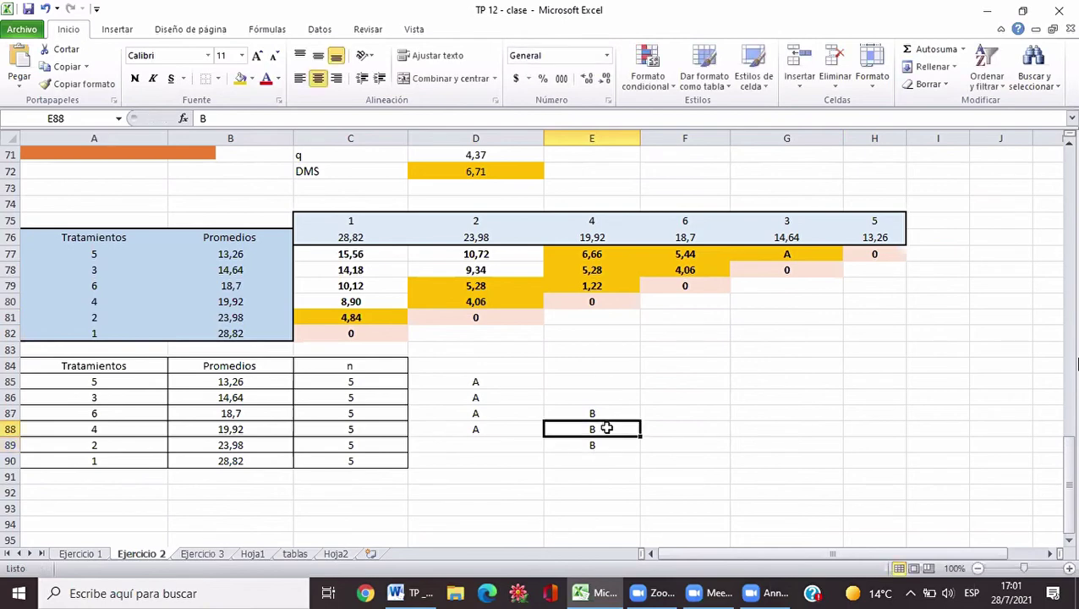
left_click(608, 448)
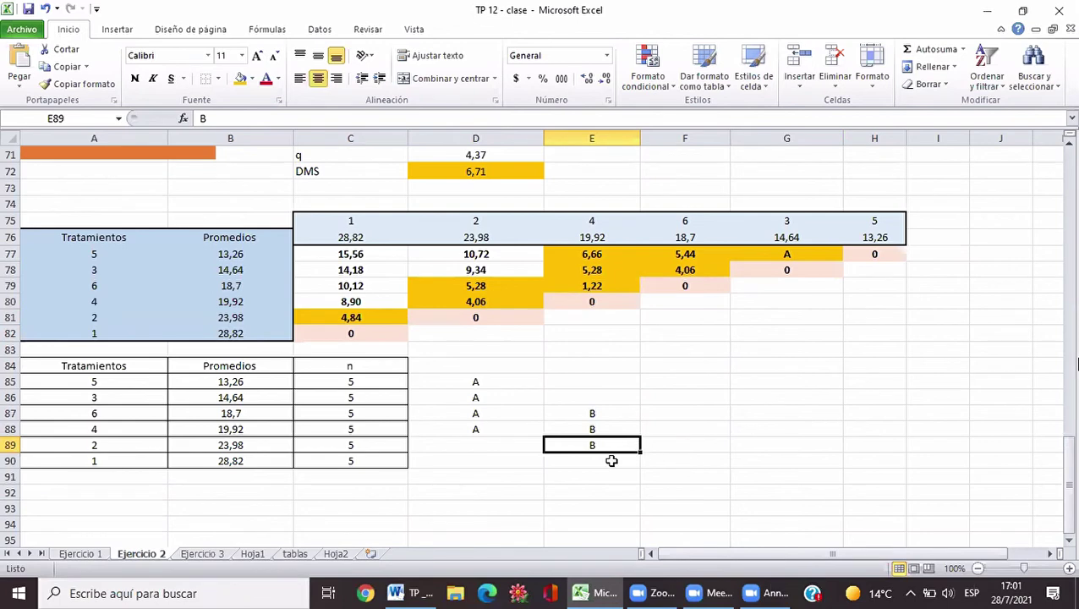
left_click(693, 444)
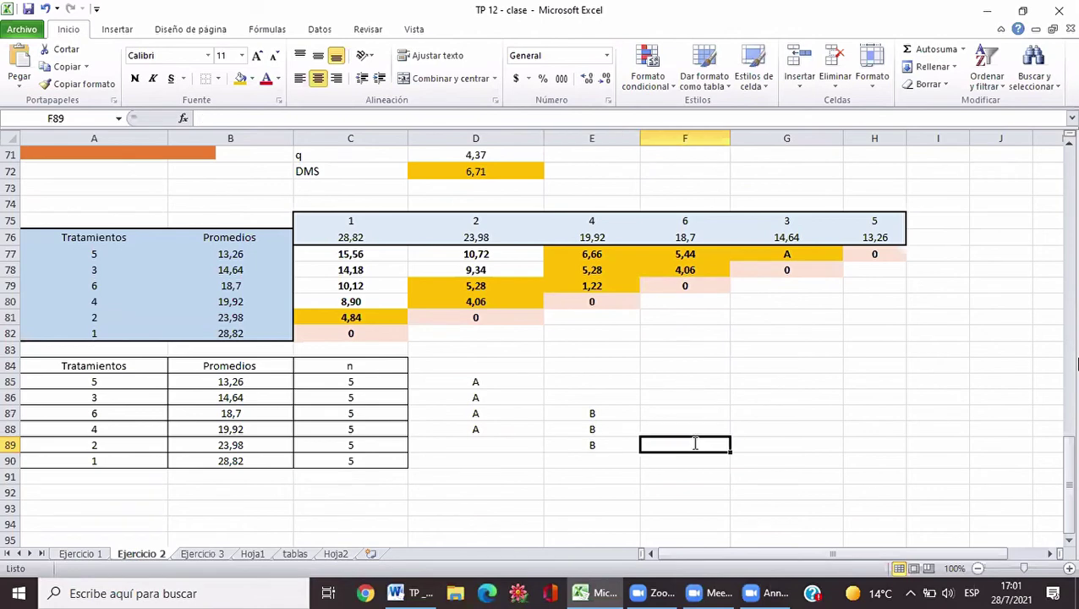
key("Down")
type("C")
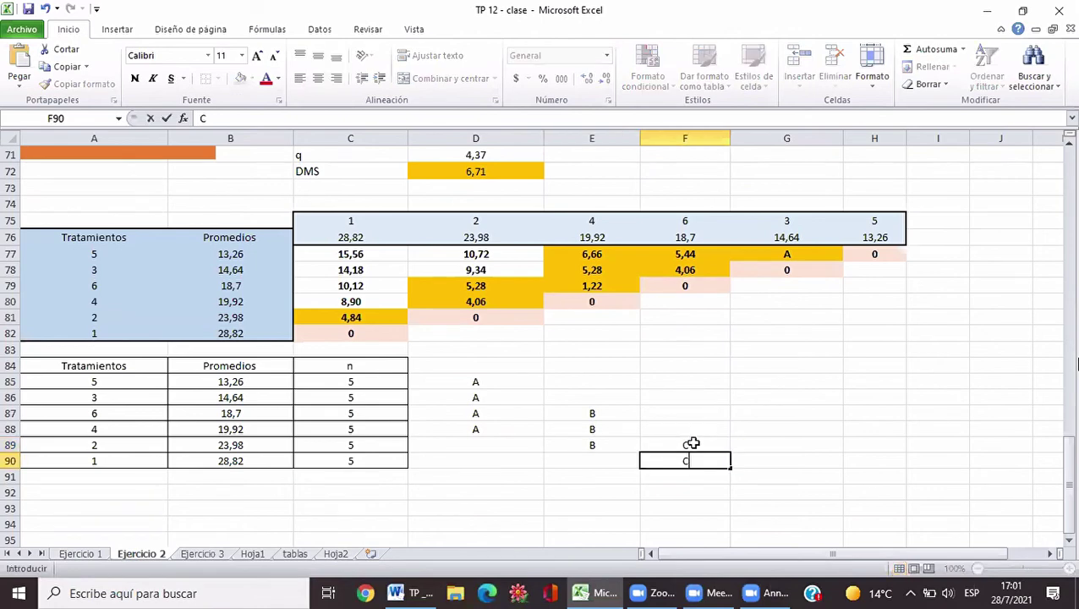
Finish the entry in F90 and check the group letters of treatments 2 and 1 against each other
left_click(694, 507)
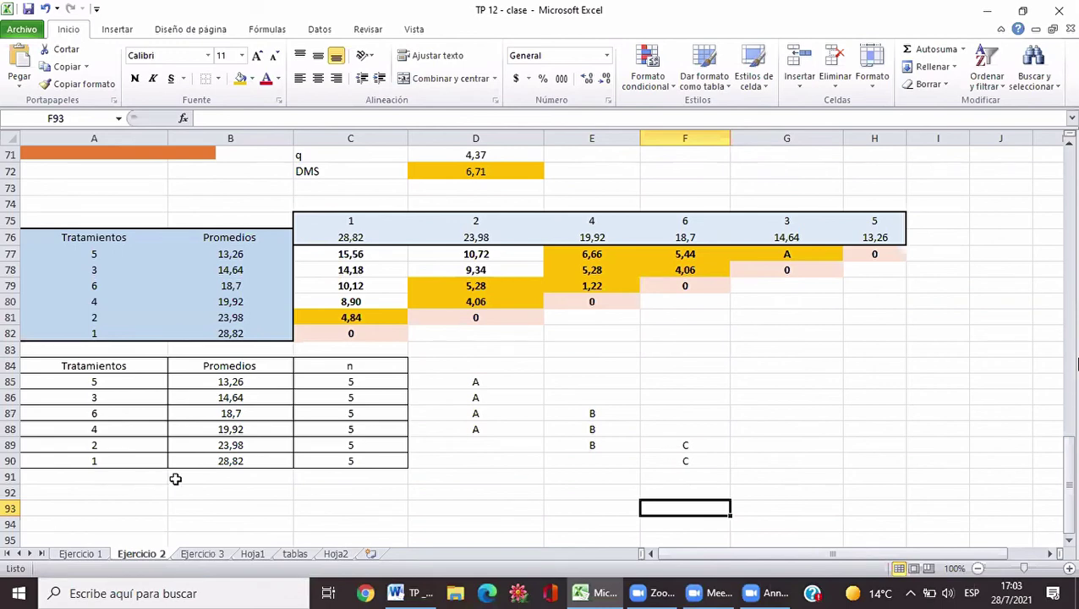
left_click(226, 460)
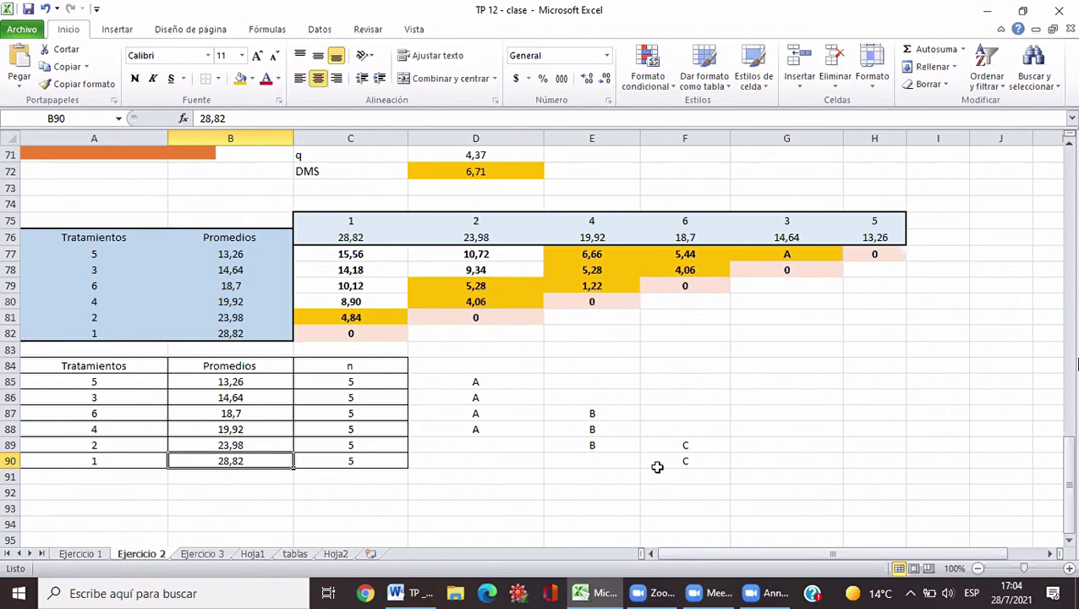
left_click(688, 453)
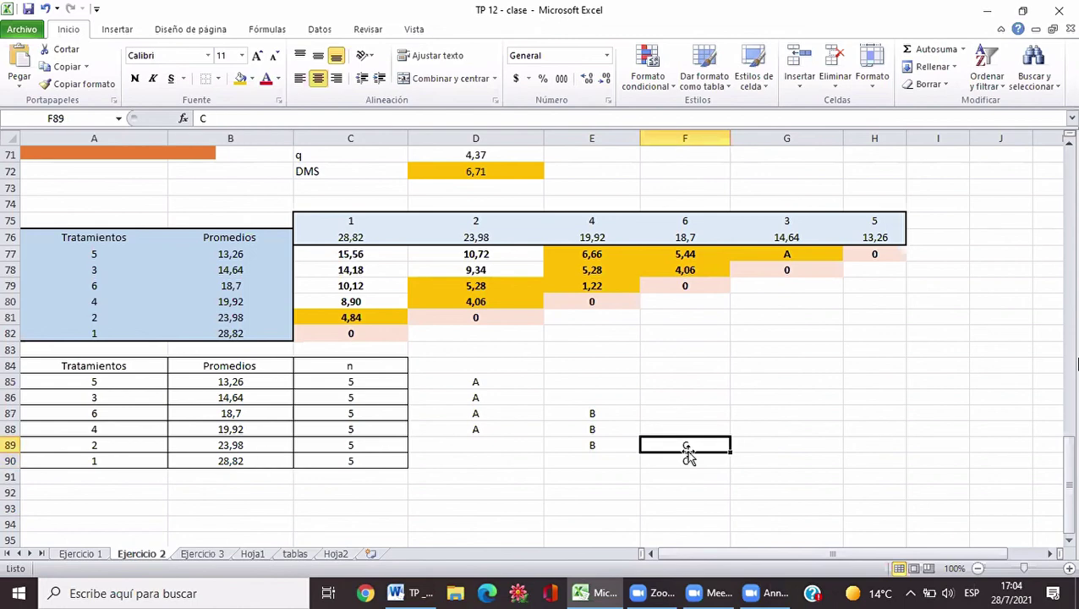
left_click(575, 446)
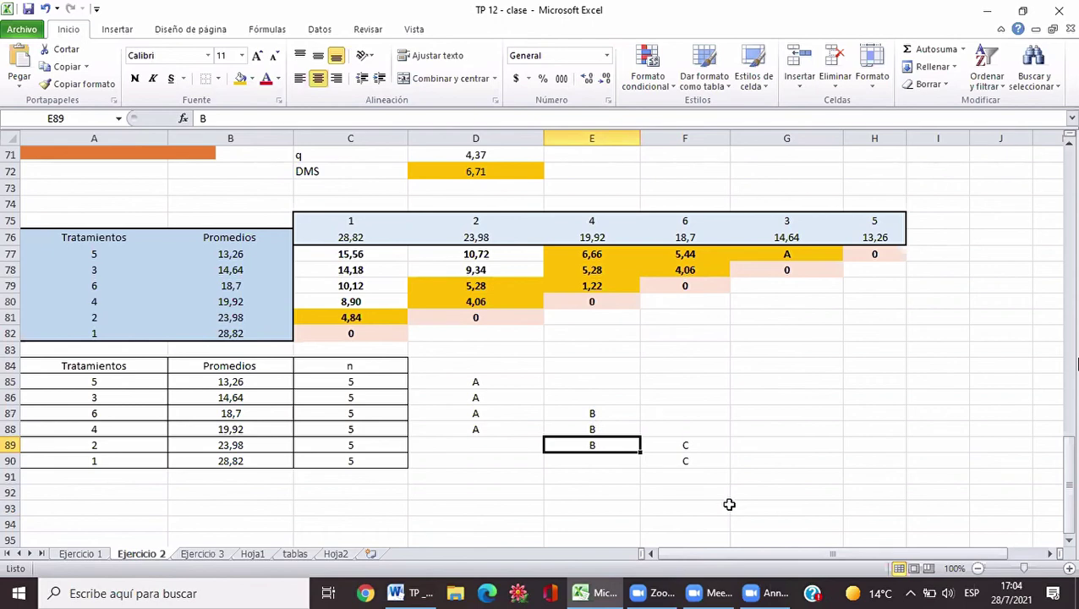
left_click(702, 460)
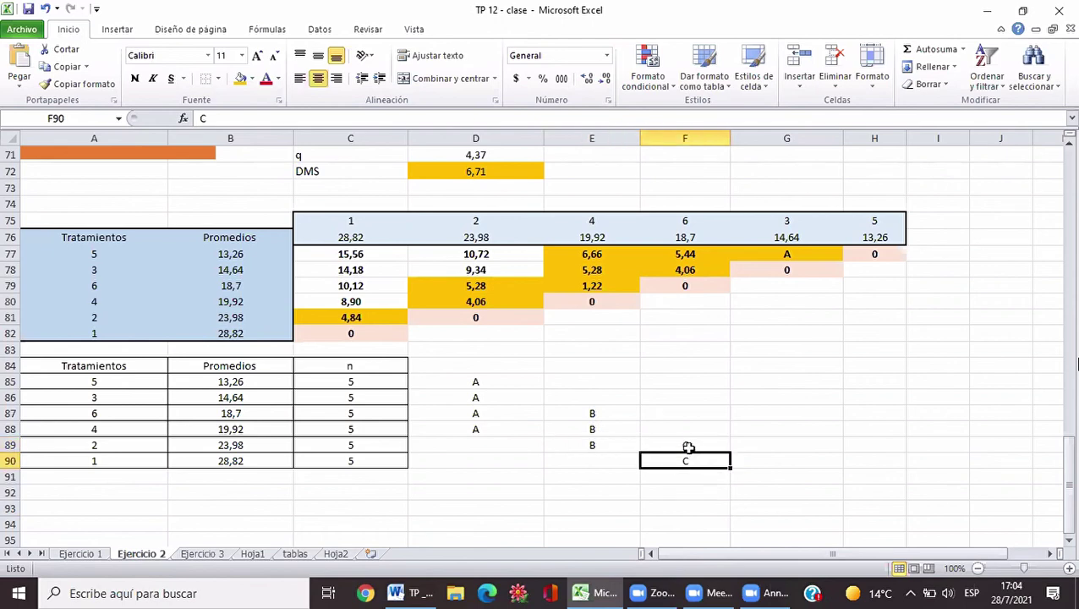
left_click(688, 448)
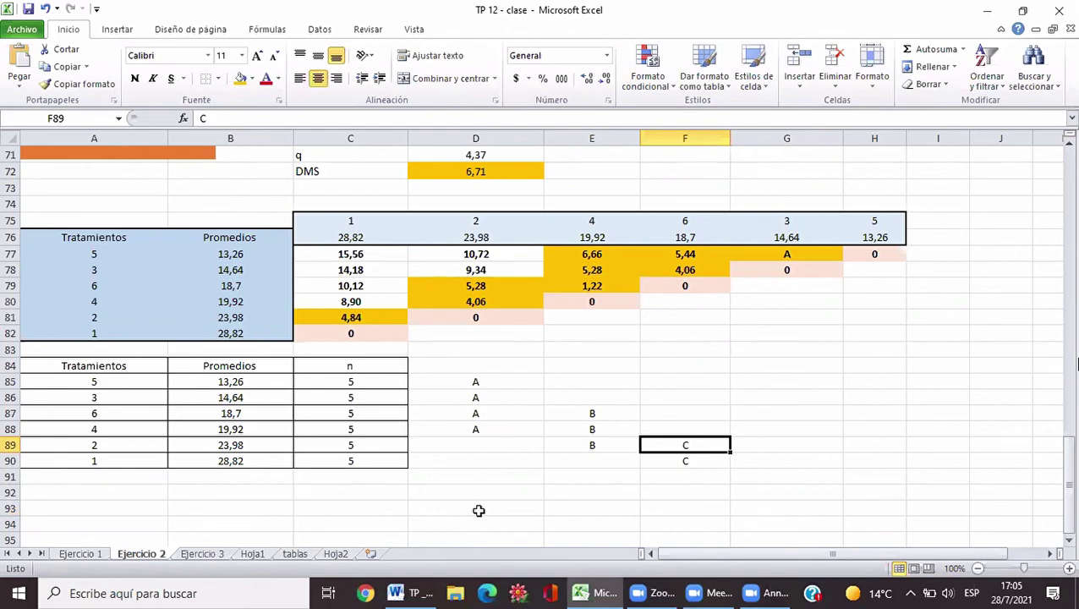
Open the Ejercicio 3 sheet and examine the squash variety problem, its hypothesis lines and the empty variance analysis table
left_click(202, 555)
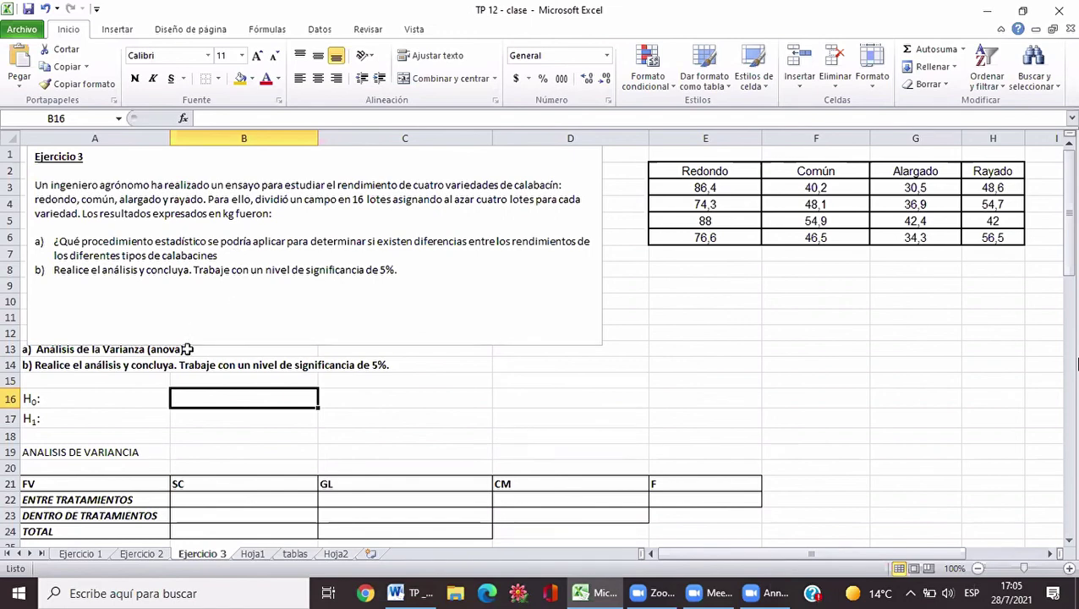
left_click(164, 352)
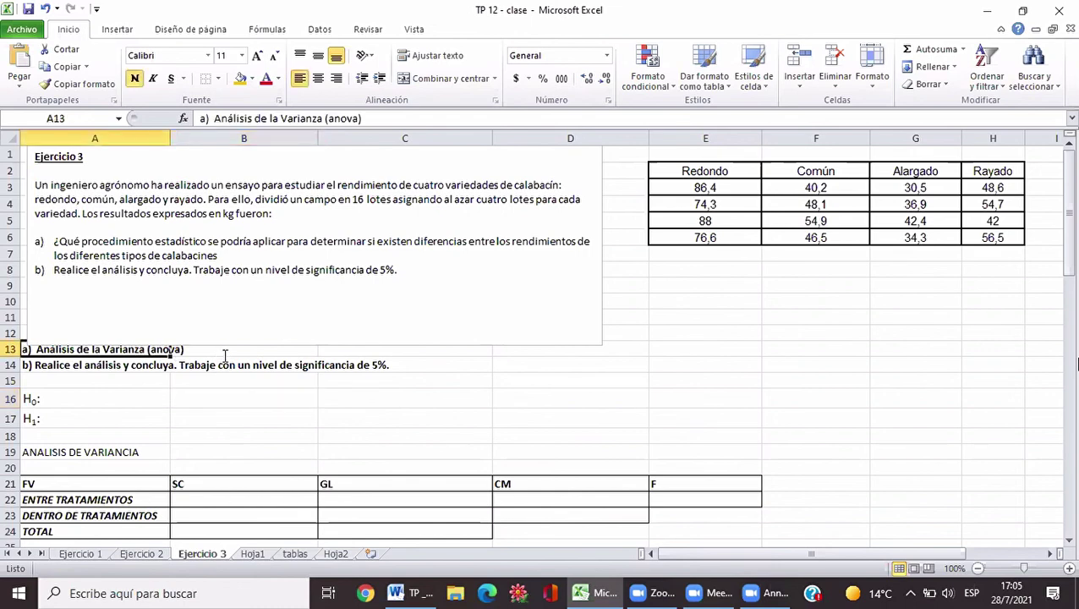
key("Right")
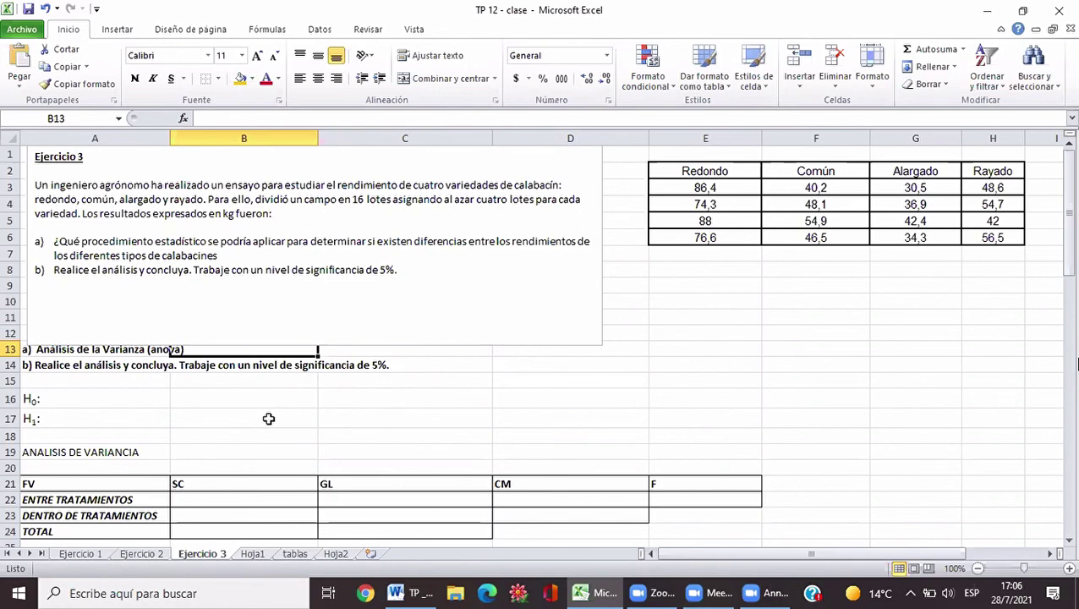
left_click(1070, 542)
left_click(1069, 542)
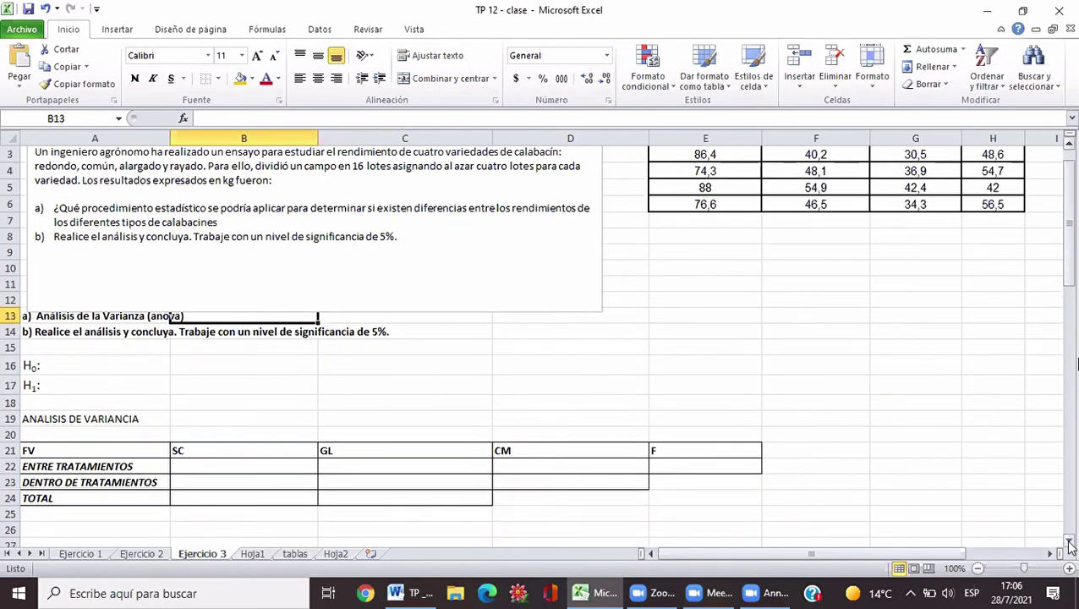
left_click(1069, 542)
left_click(1069, 542)
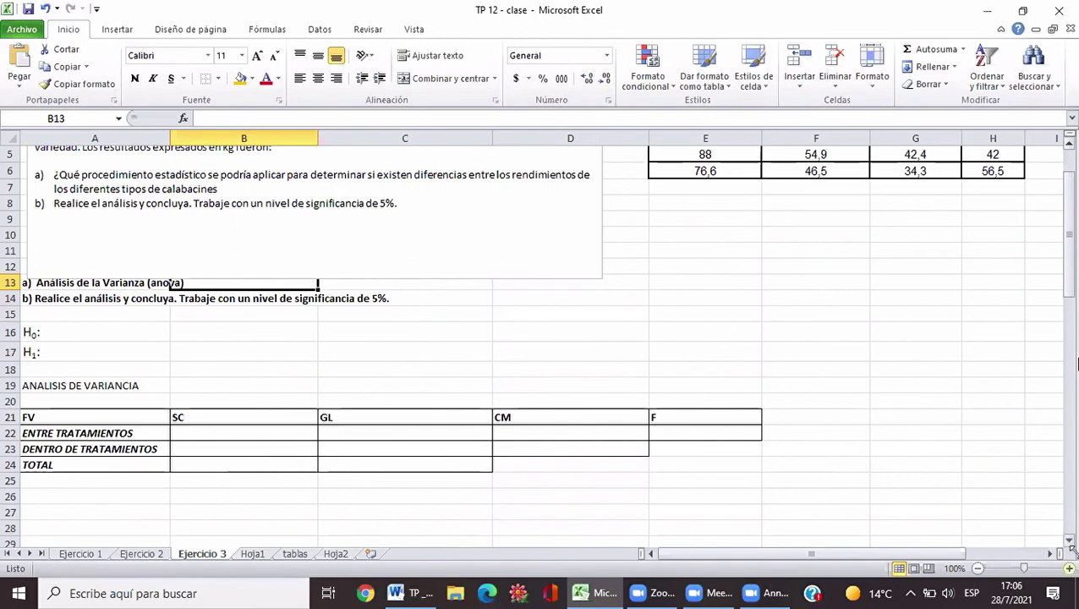
left_click(1069, 541)
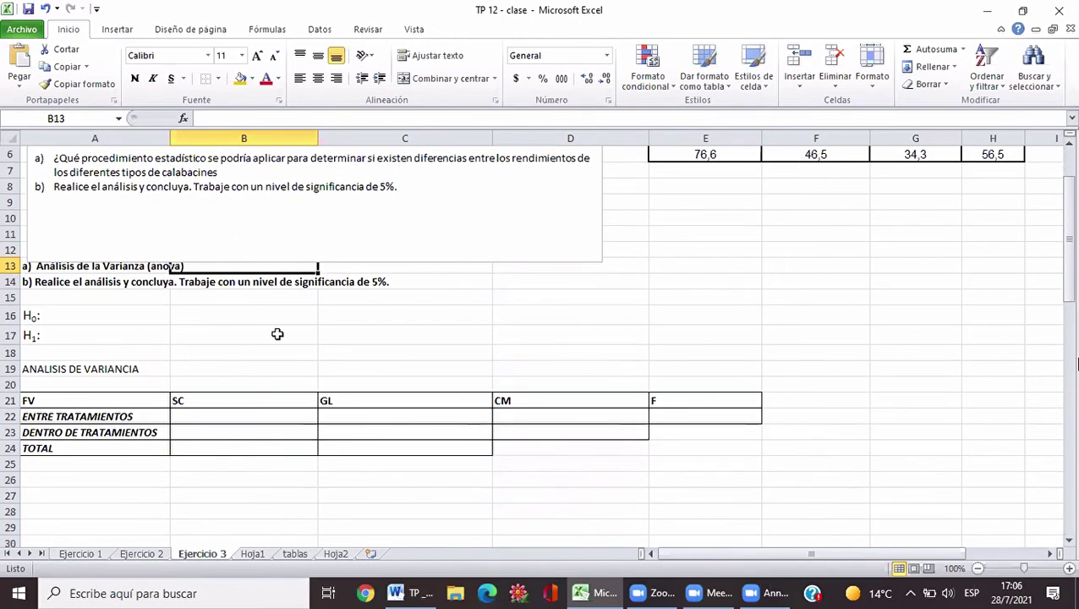
left_click(101, 316)
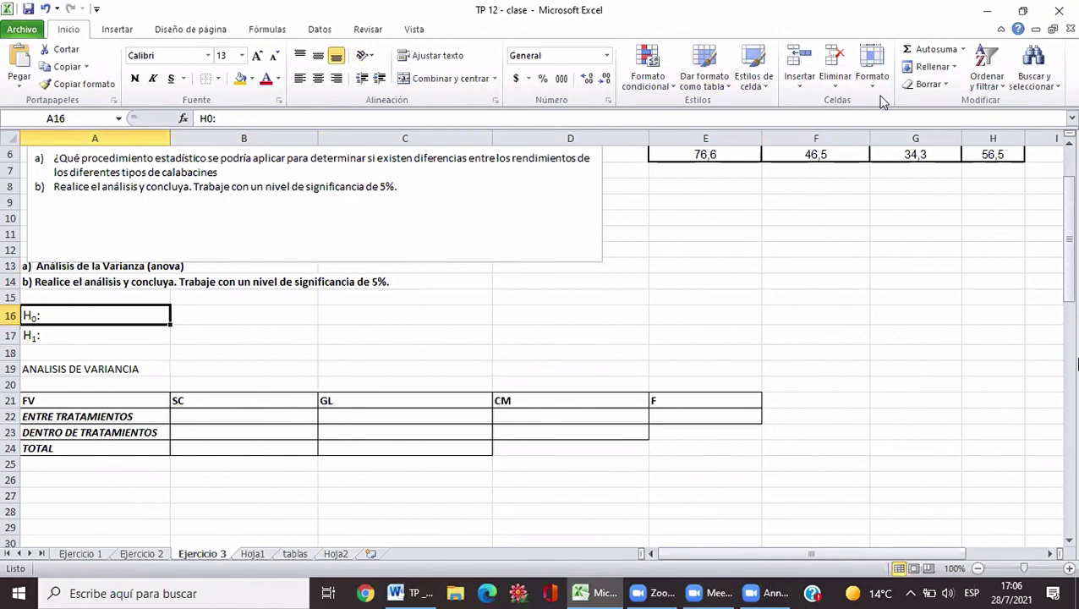
Start a one-factor analysis of variance from the data analysis tools with $E$2:$H$6 as the input range
left_click(316, 31)
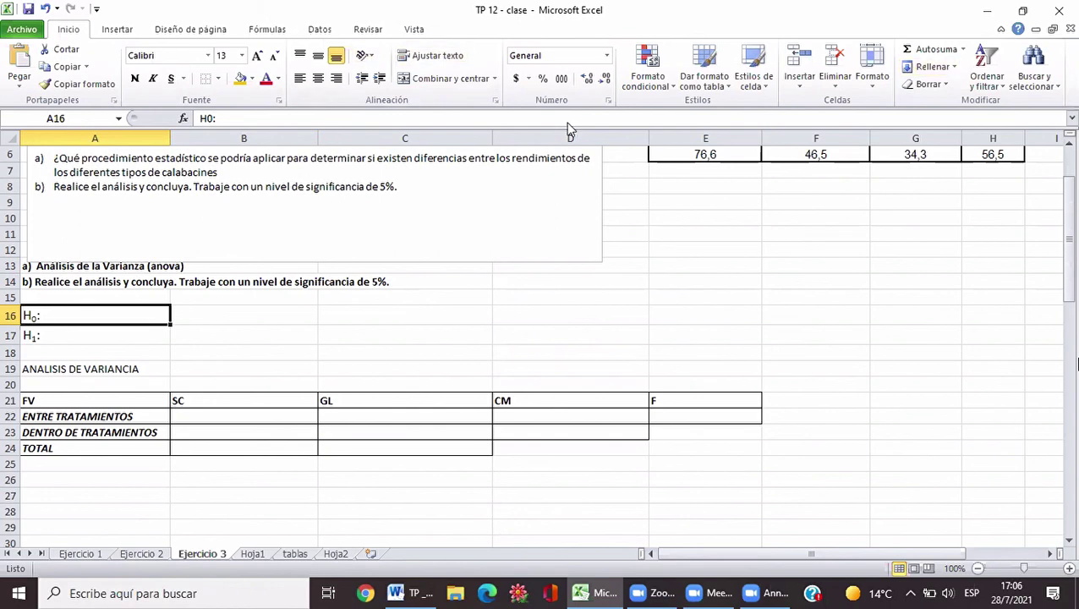
left_click(1068, 145)
scroll(1069, 149, "up", 2)
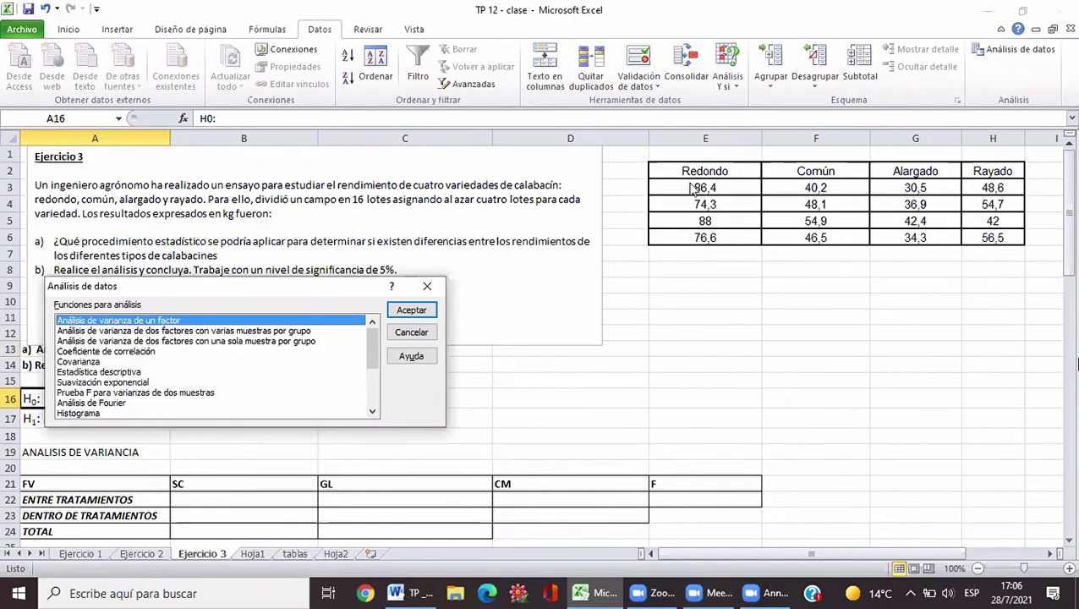
left_click(423, 311)
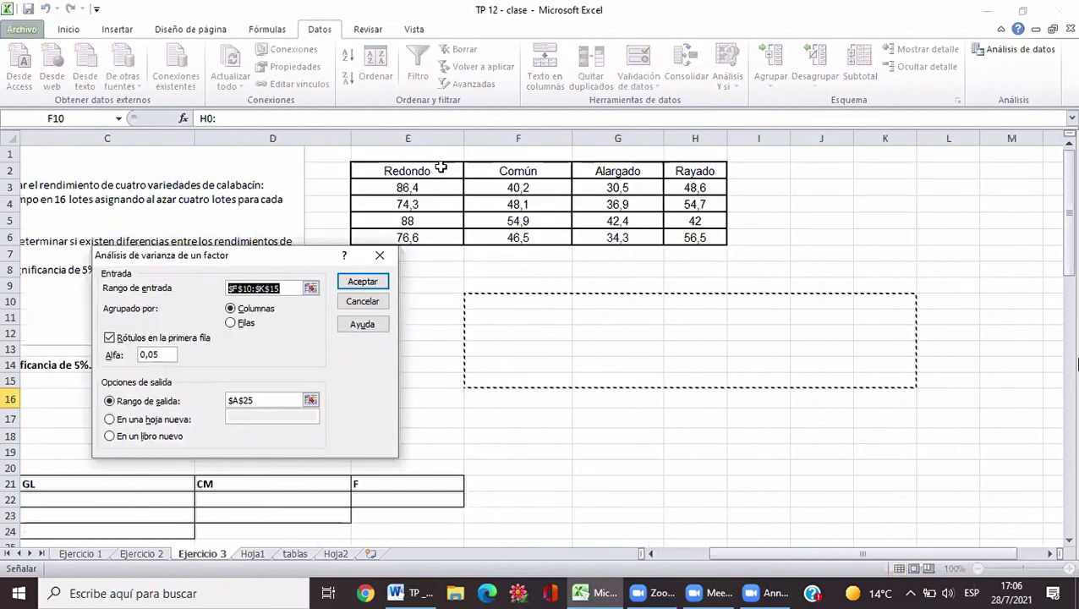
left_click_drag(441, 168, 711, 239)
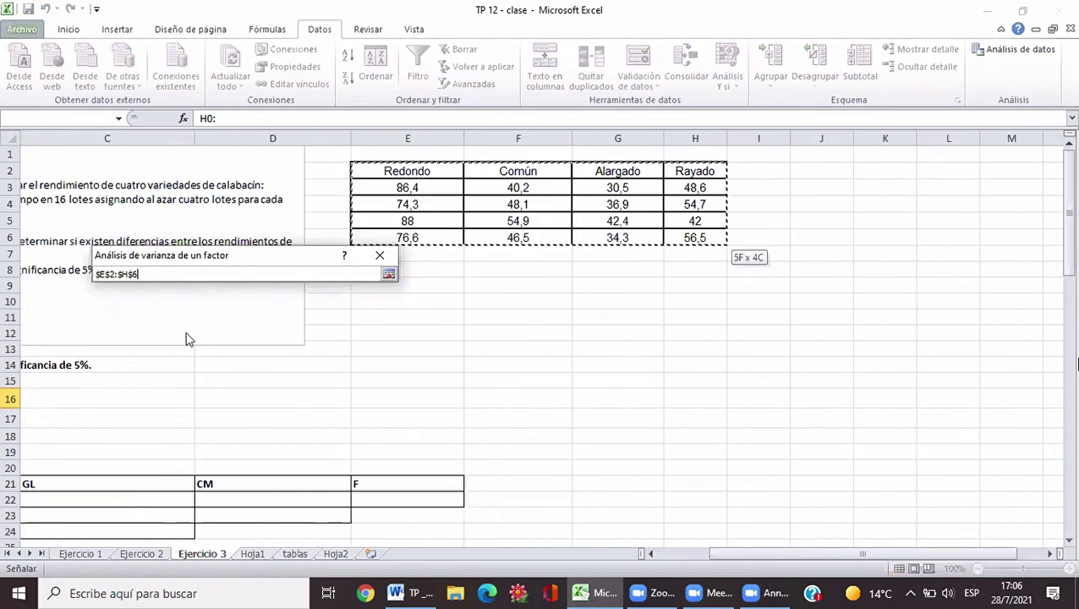
key("Return")
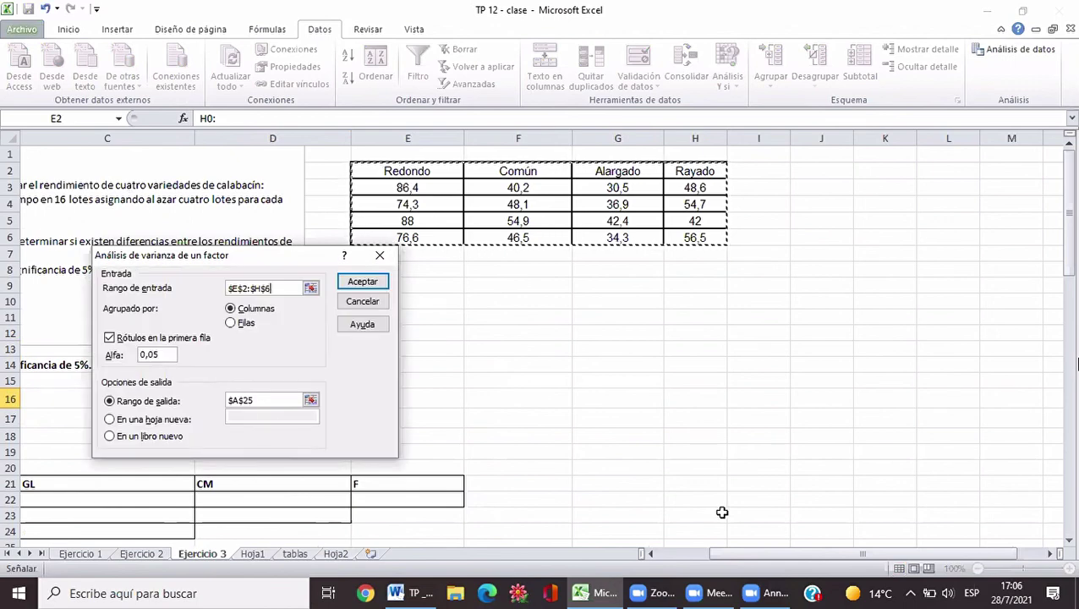
Set the output range to $A$26 and try to run the one-factor analysis of variance
left_click(651, 553)
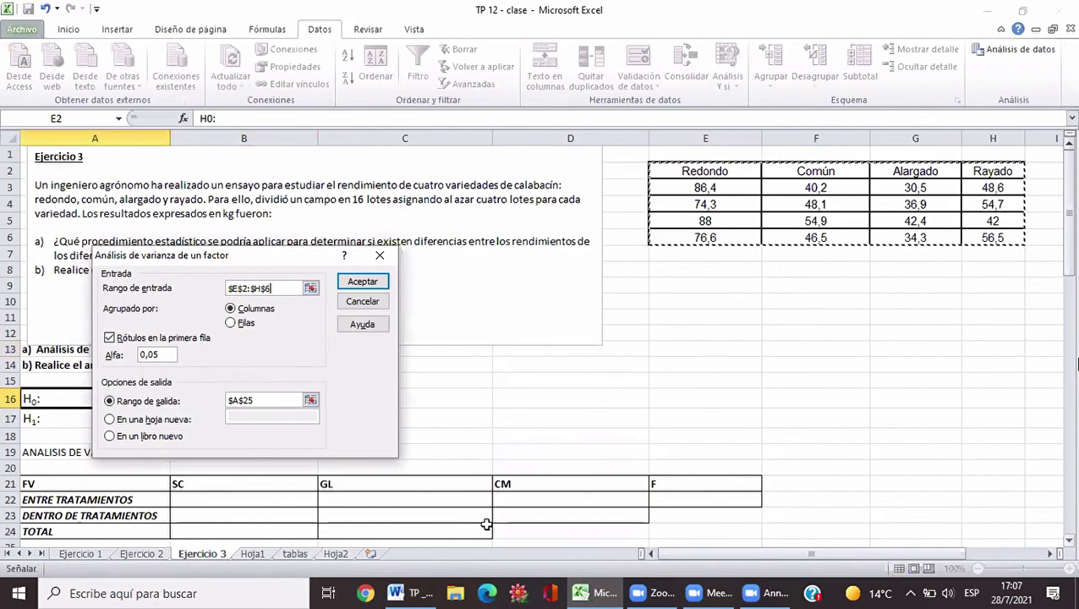
scroll(161, 518, "down", 1)
left_click(127, 511)
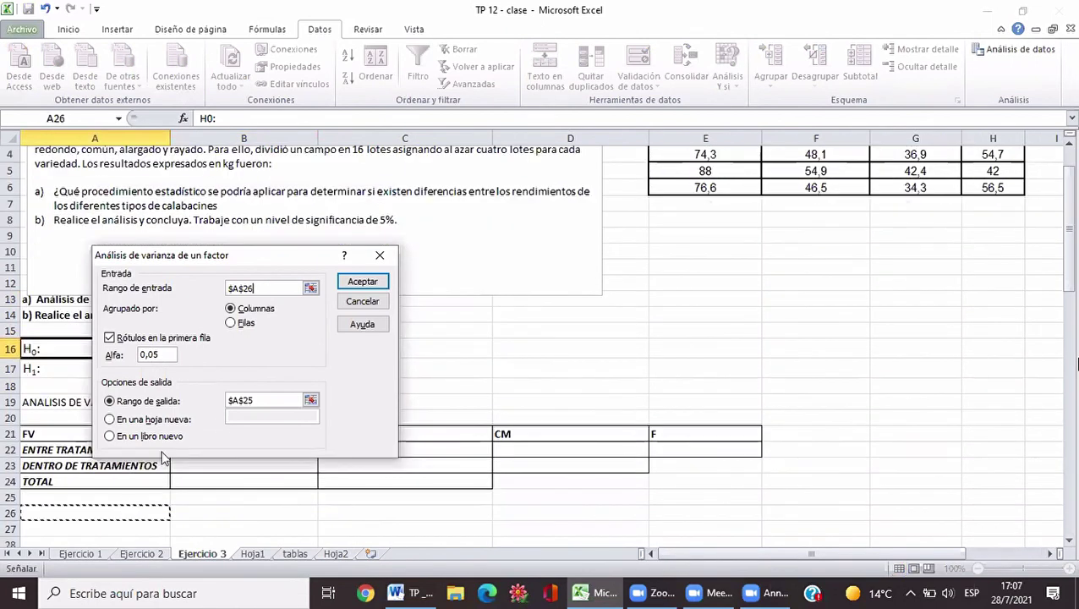
left_click(254, 399)
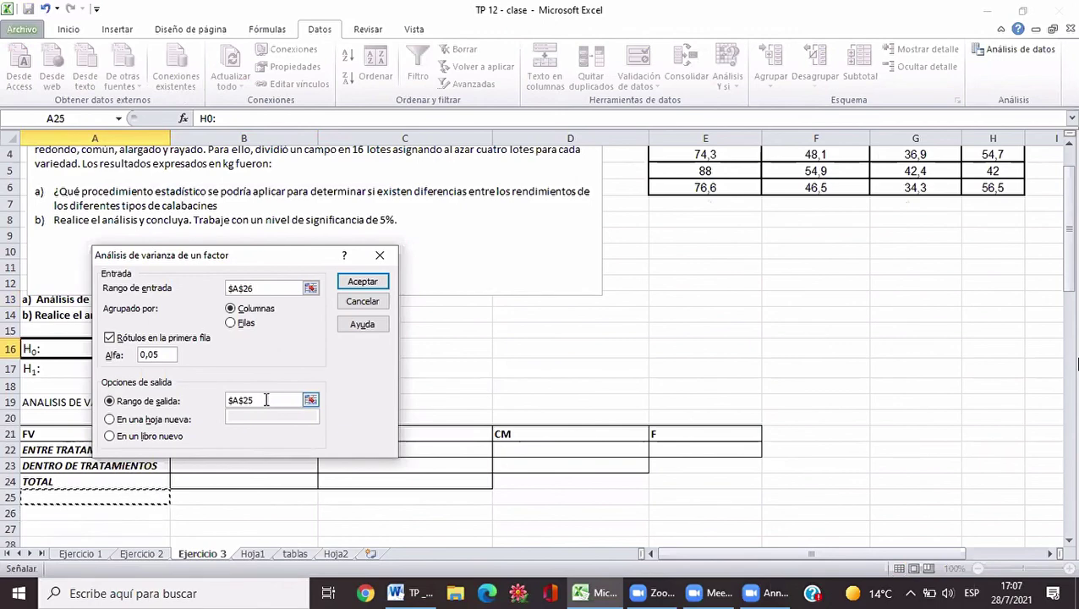
key("BackSpace")
key("BackSpace")
key("BackSpace")
key("BackSpace")
key("BackSpace")
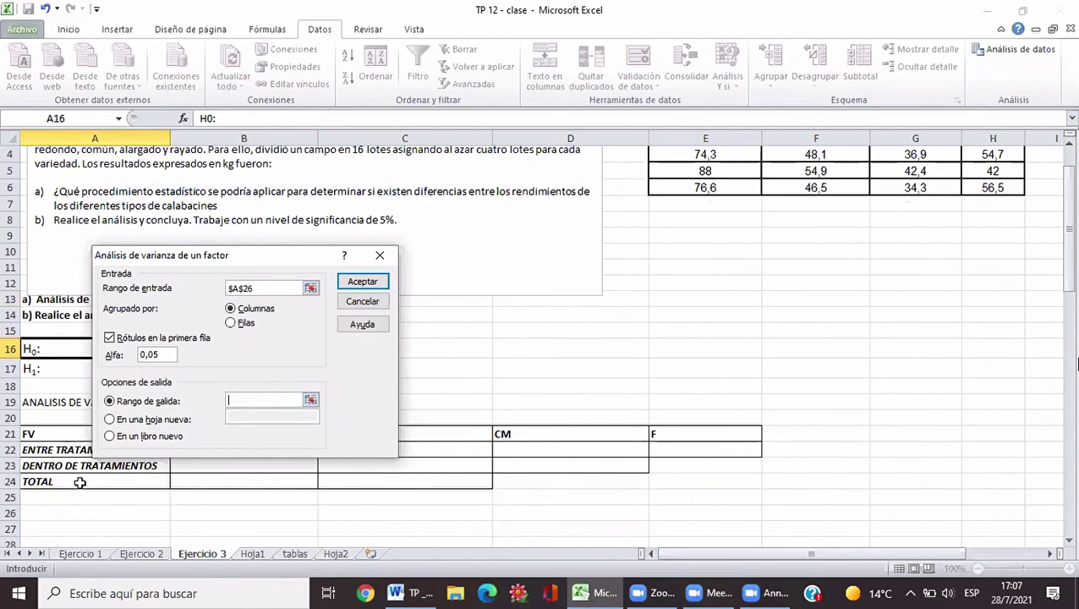
left_click(76, 508)
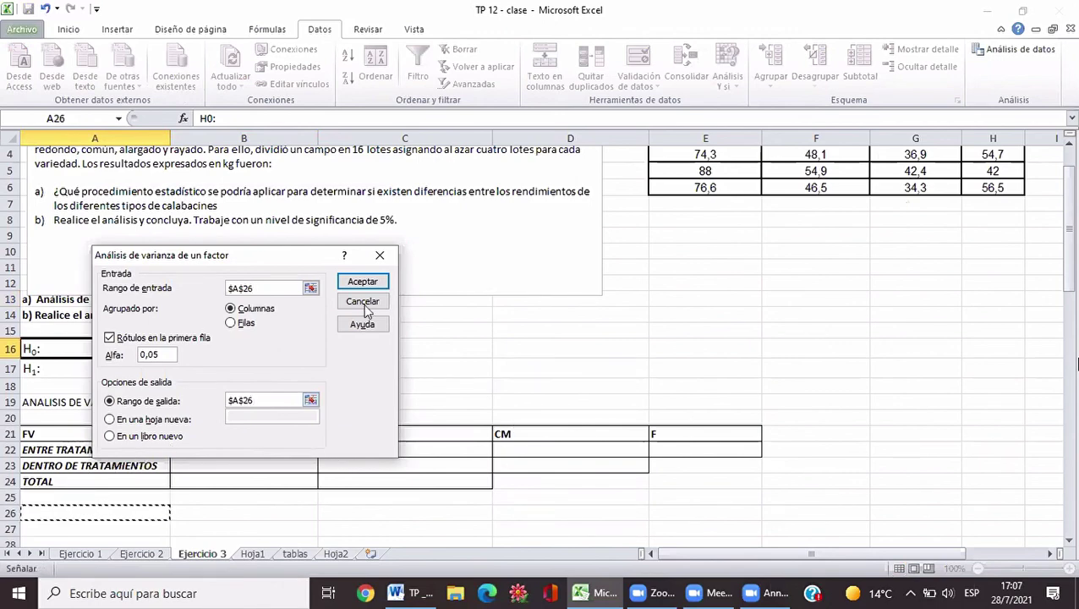
left_click_drag(364, 283, 541, 372)
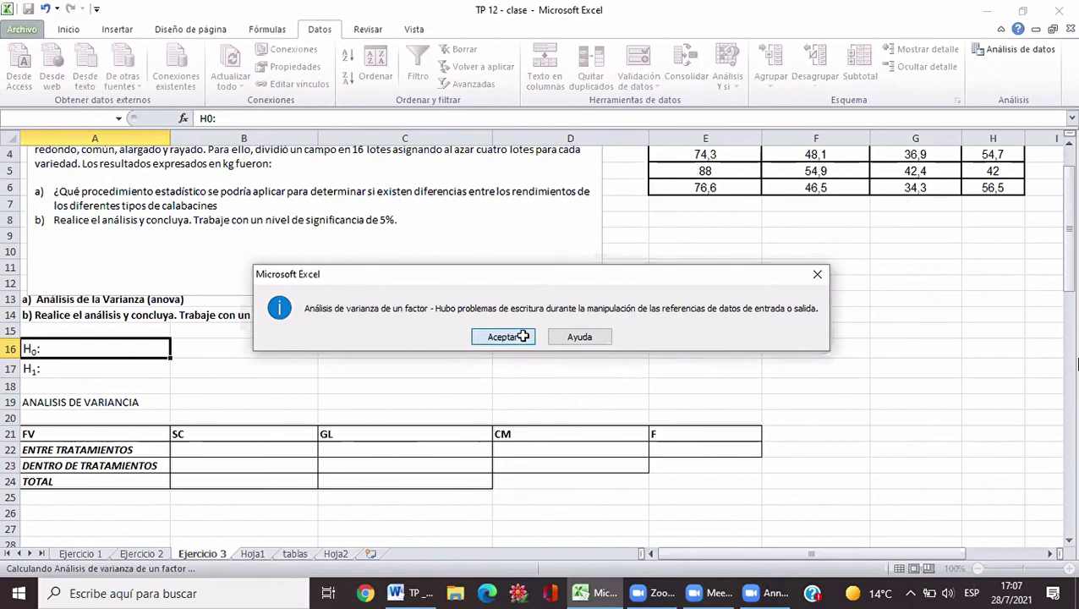
left_click(522, 336)
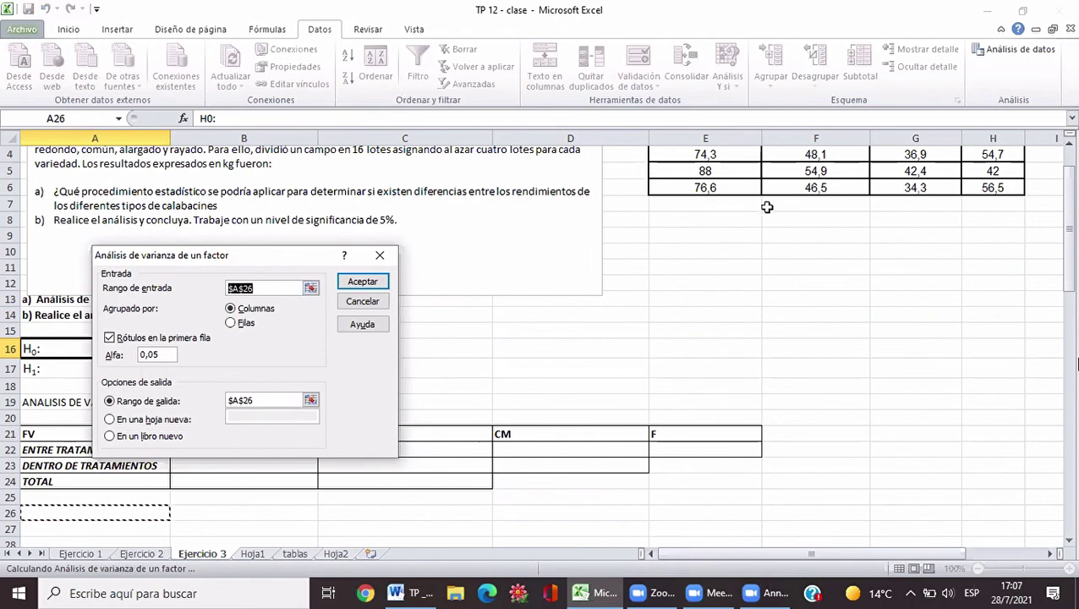
Set the input range of the variance analysis to the variety data in $E$2:$H$6 again
left_click(1070, 144)
left_click(1070, 144)
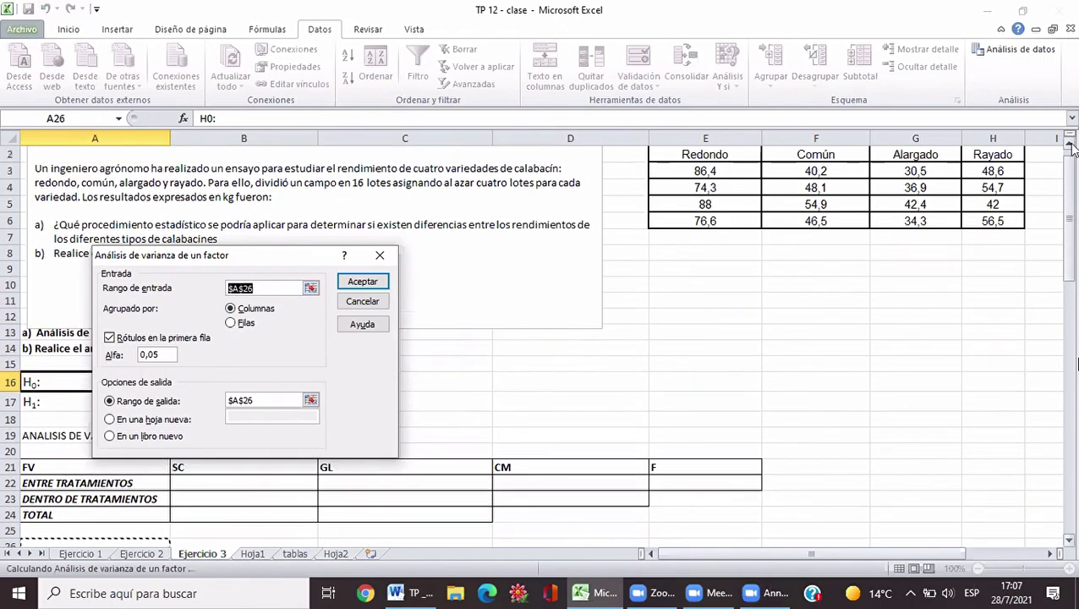
left_click(1071, 145)
left_click_drag(744, 171, 1003, 244)
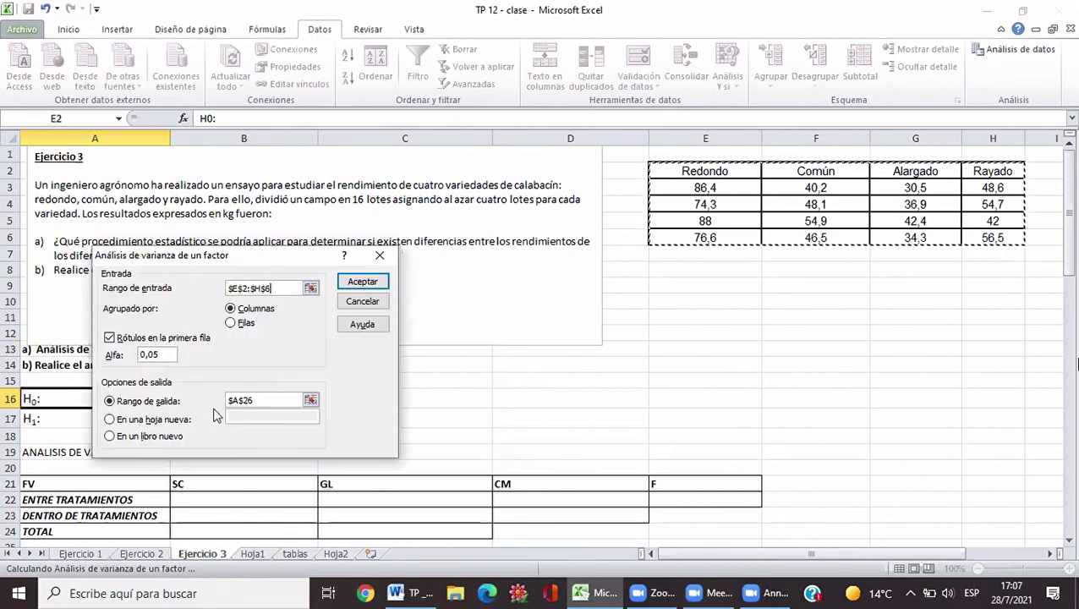
Enter $A$26 as the output range again and retry running the one-factor analysis of variance
left_click(1070, 541)
left_click(1070, 541)
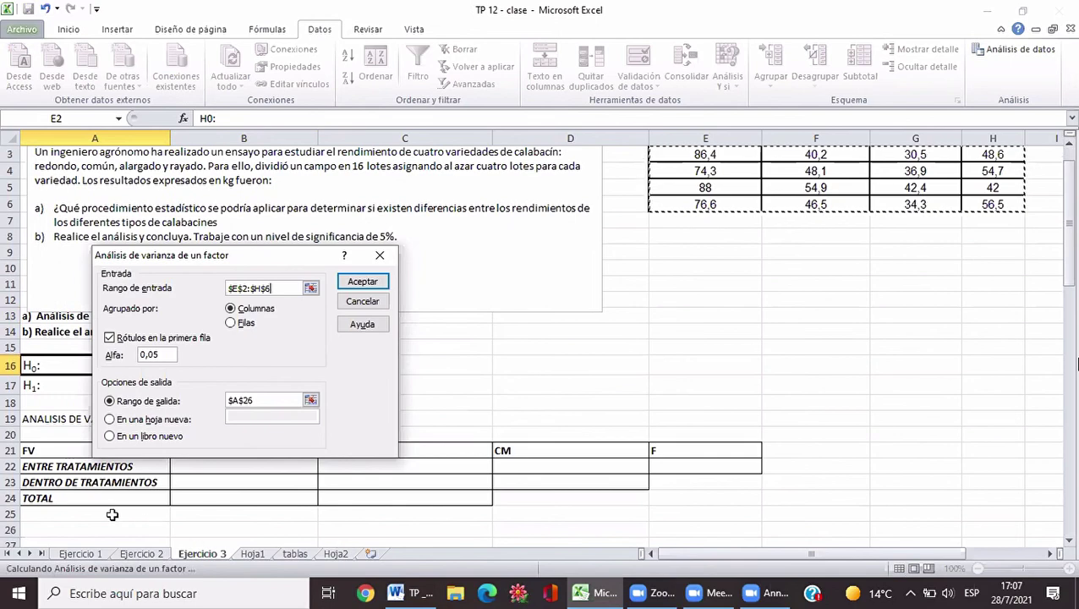
left_click(87, 526)
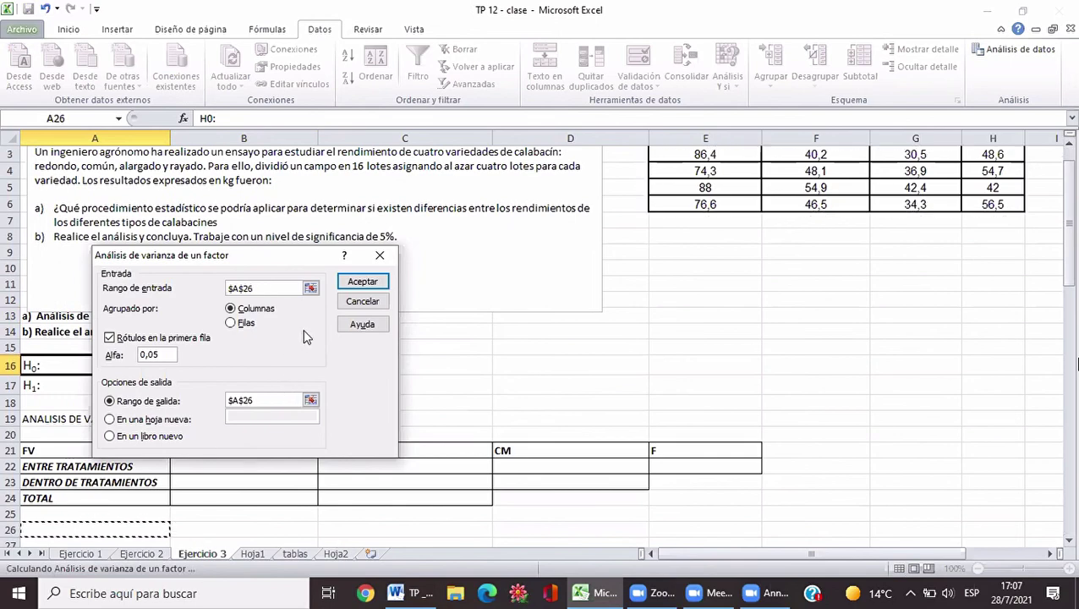
left_click(256, 400)
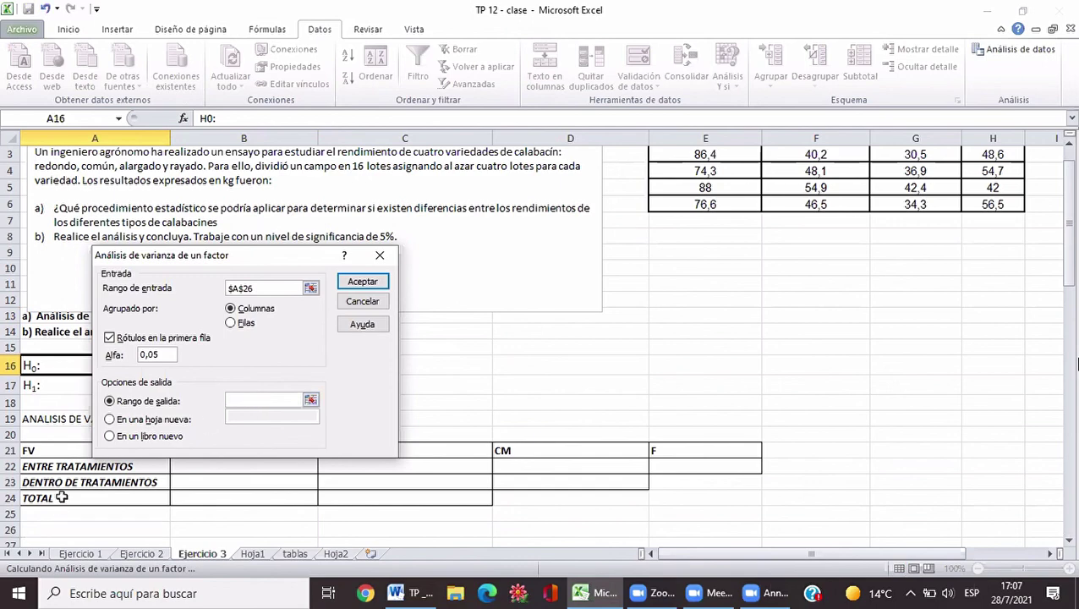
left_click(49, 528)
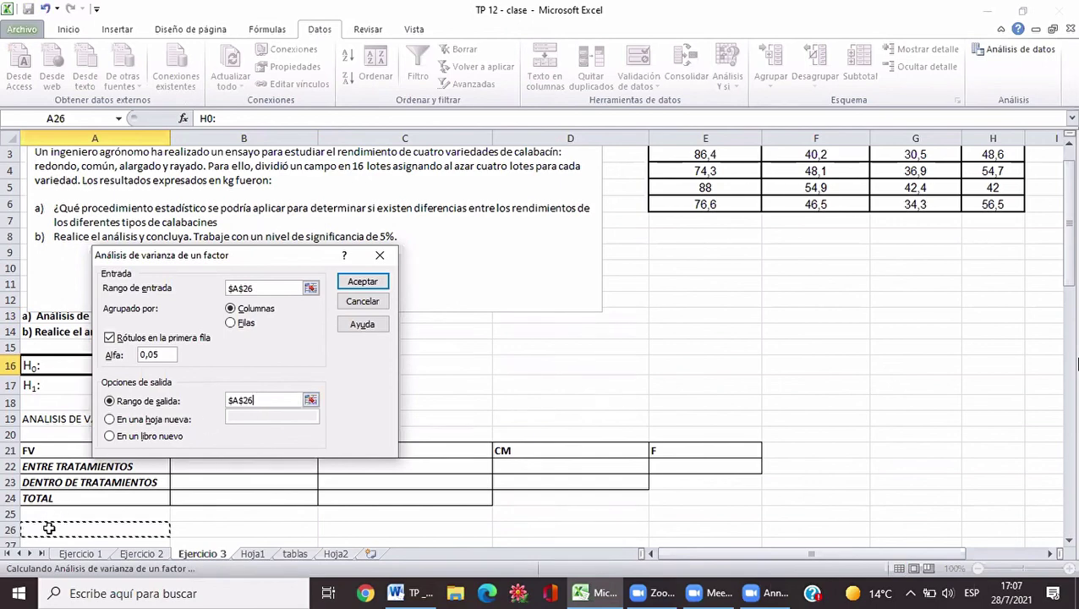
key("Return")
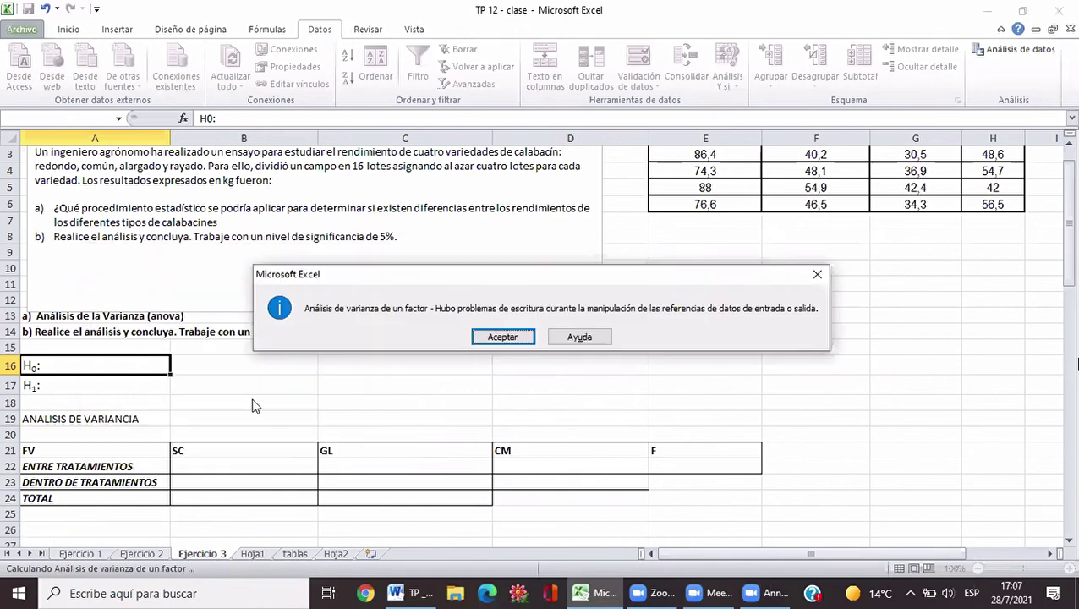
left_click(503, 337)
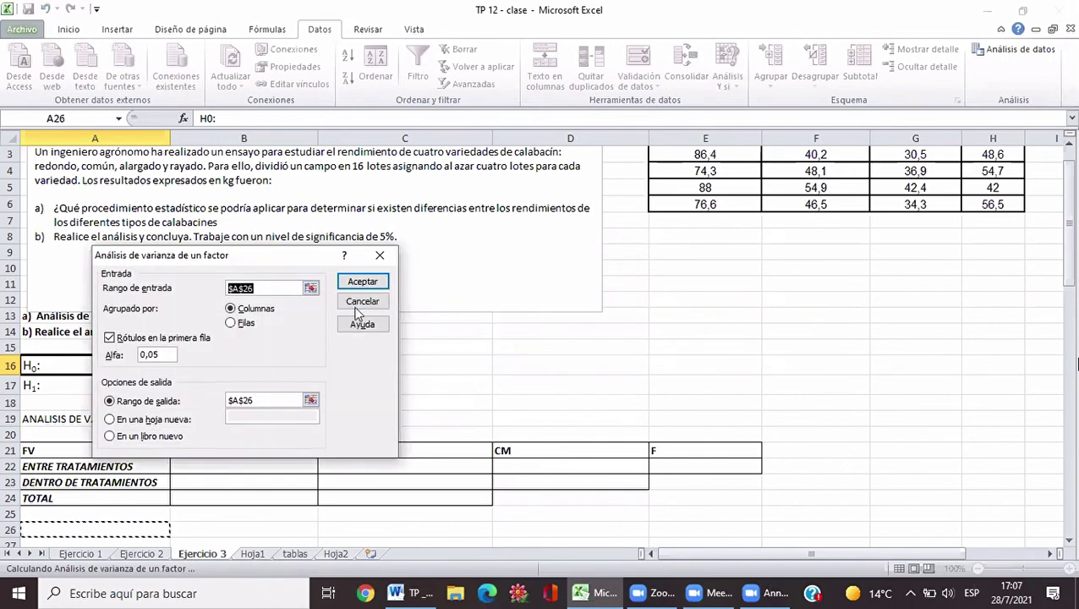
Replace the variance analysis's input range with the labelled data of the four varieties in $E$2:$H$6
left_click(288, 288)
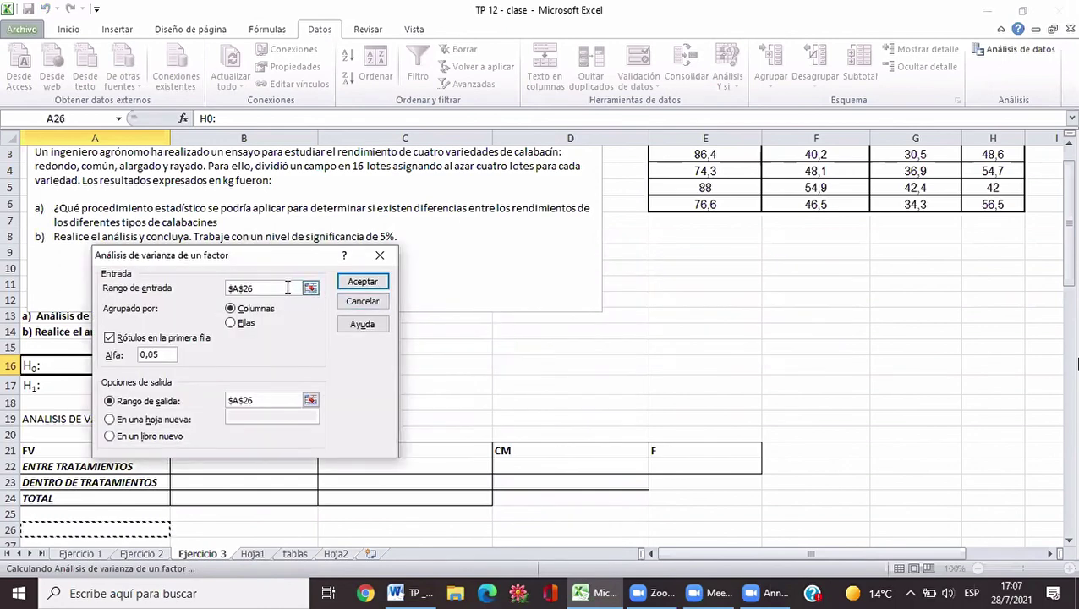
key("BackSpace")
key("BackSpace")
key("BackSpace")
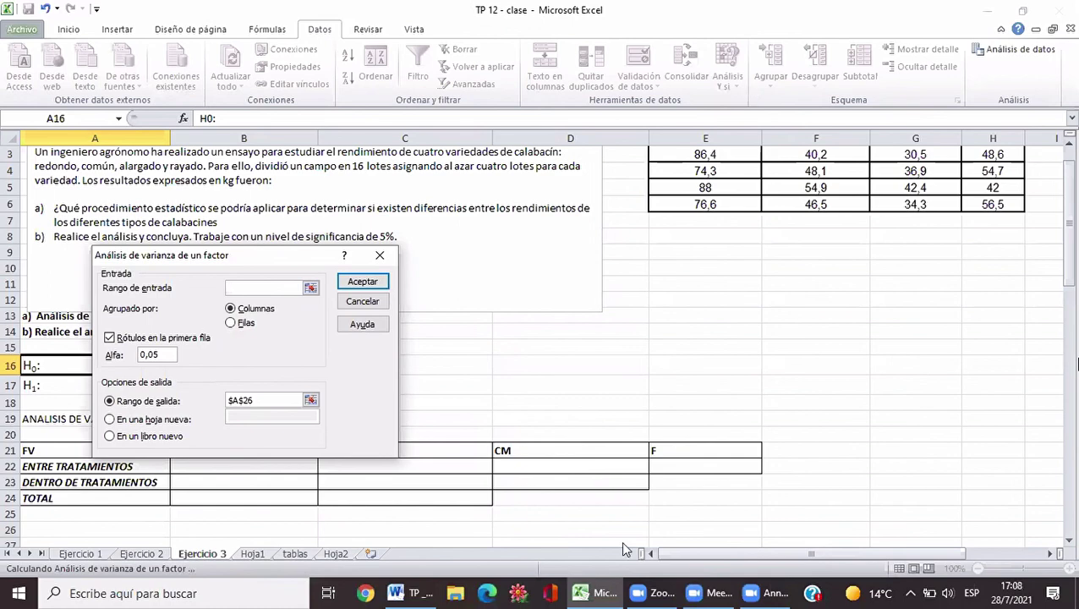
left_click(718, 598)
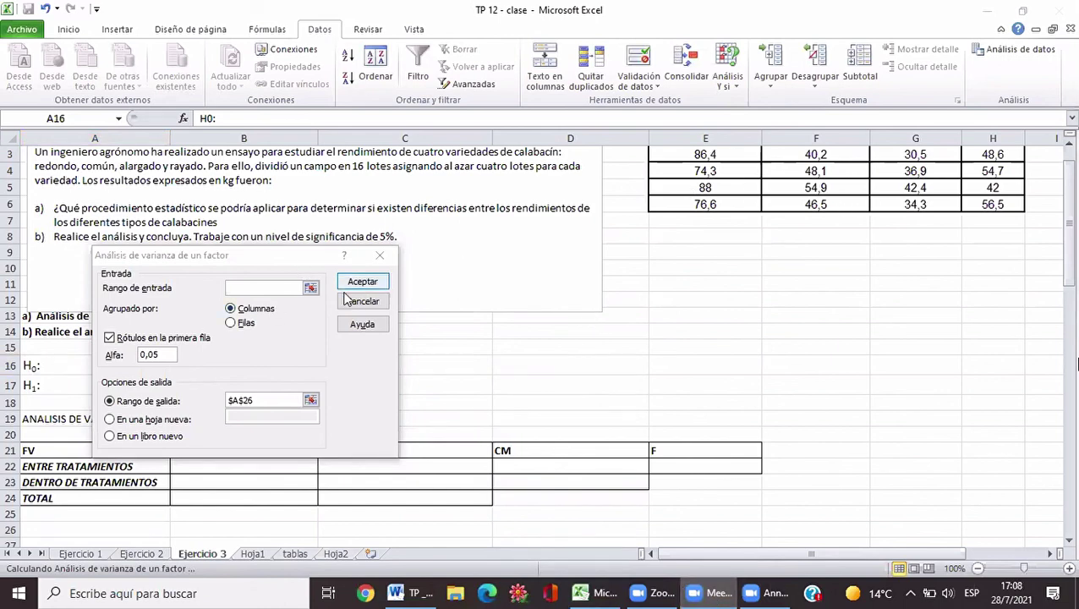
left_click(274, 289)
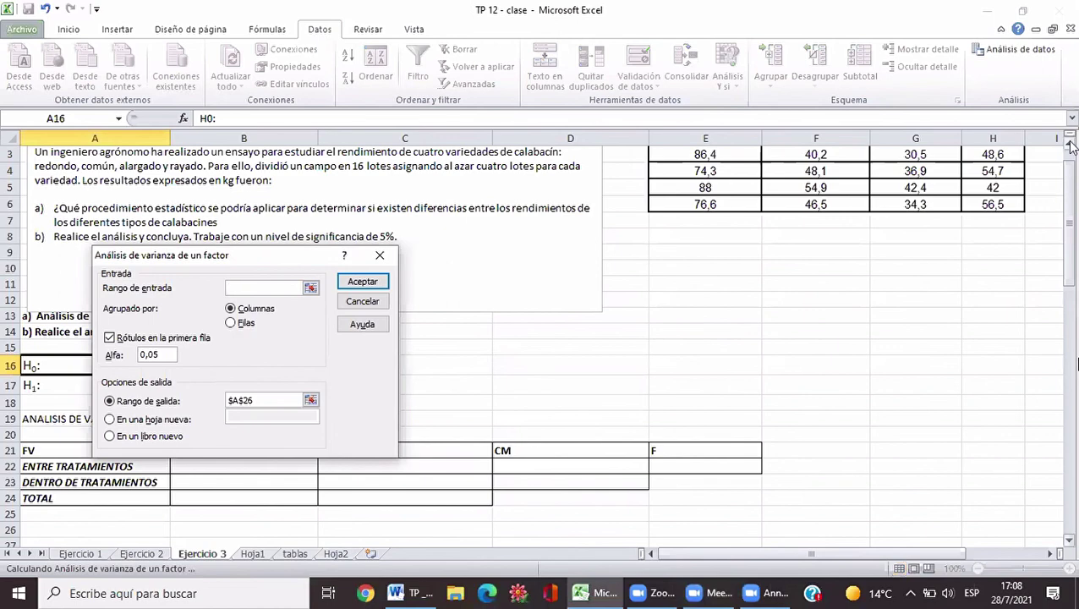
scroll(736, 165, "up", 1)
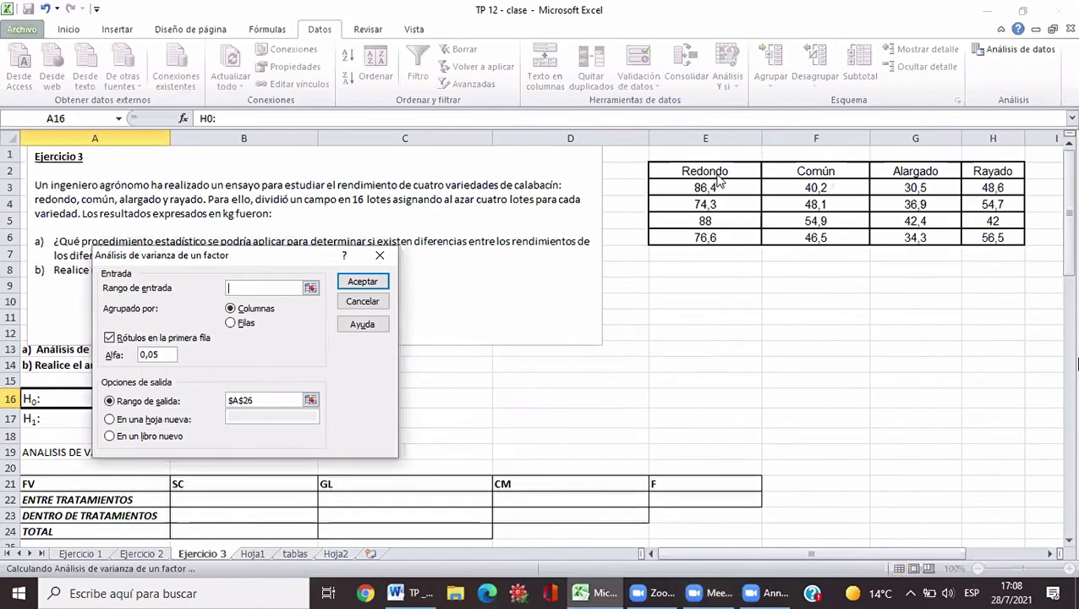
left_click_drag(751, 169, 982, 241)
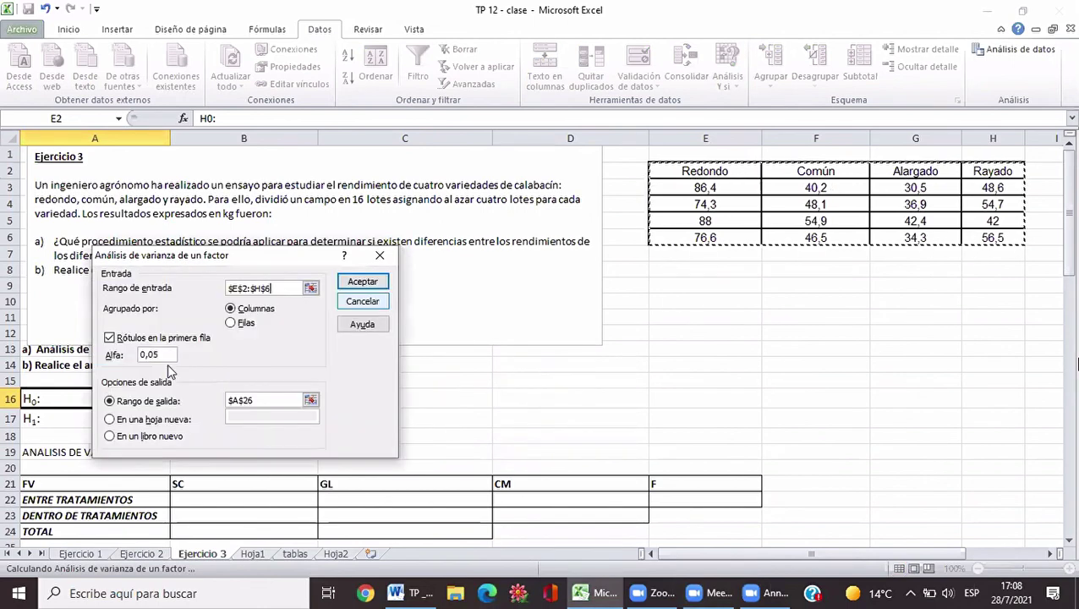
Set the output range to $A$26 and run the one-factor analysis of variance
left_click(265, 402)
key("BackSpace")
key("BackSpace")
key("BackSpace")
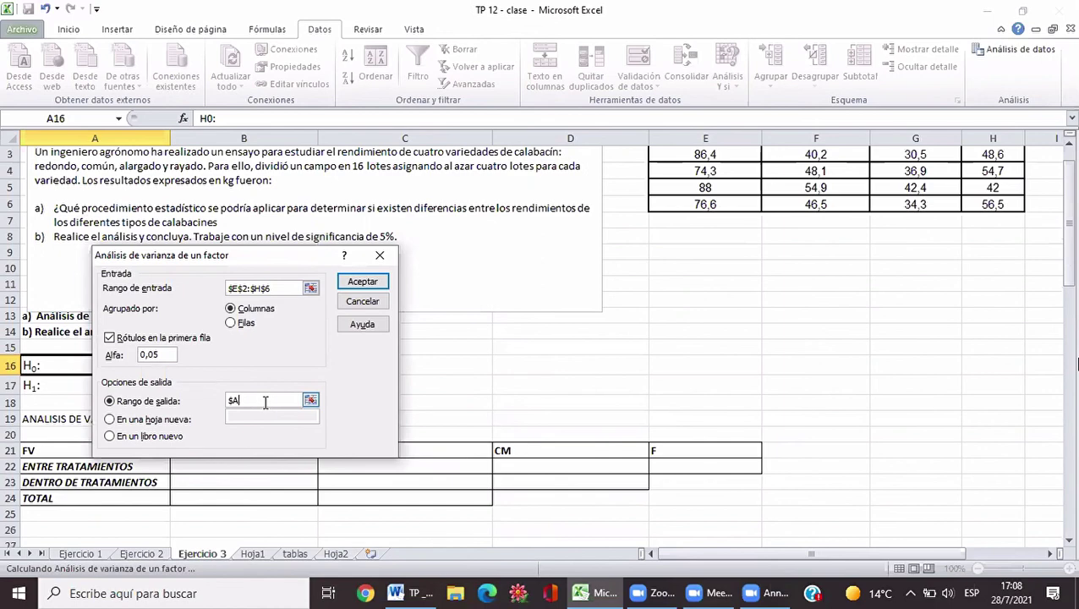
key("BackSpace")
key("BackSpace")
left_click(80, 531)
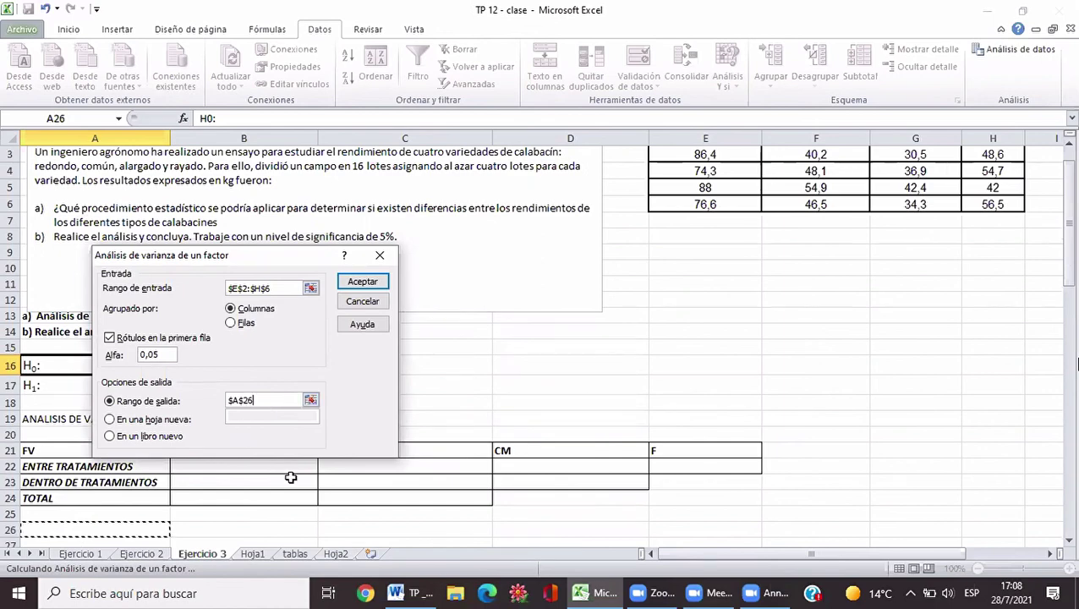
key("Return")
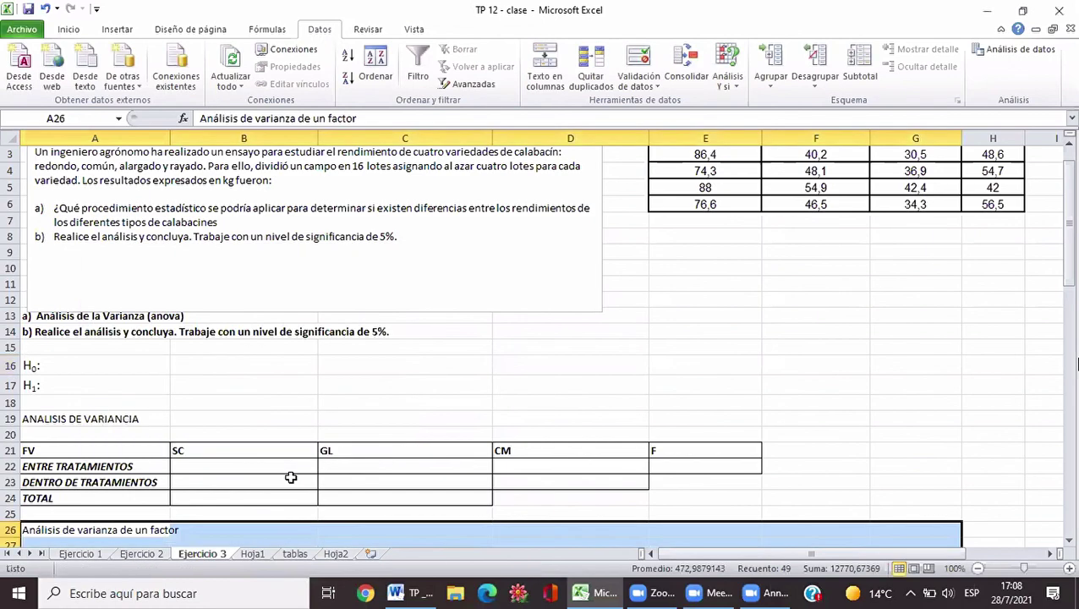
Examine the group summary and the variance table, including the probability for the between-groups row
left_click(1069, 542)
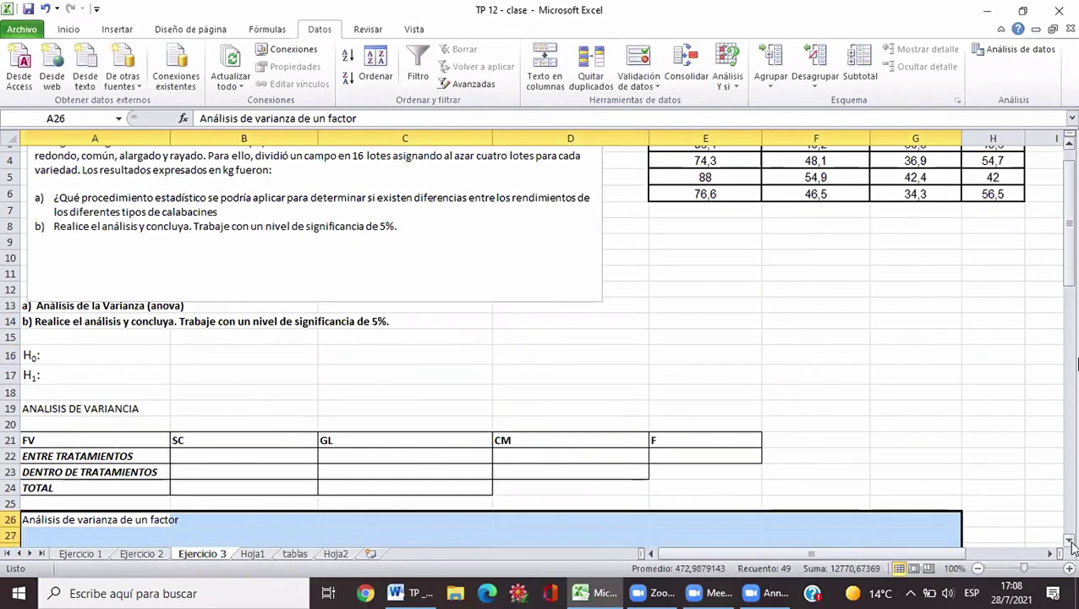
left_click_drag(1070, 544, 1070, 544)
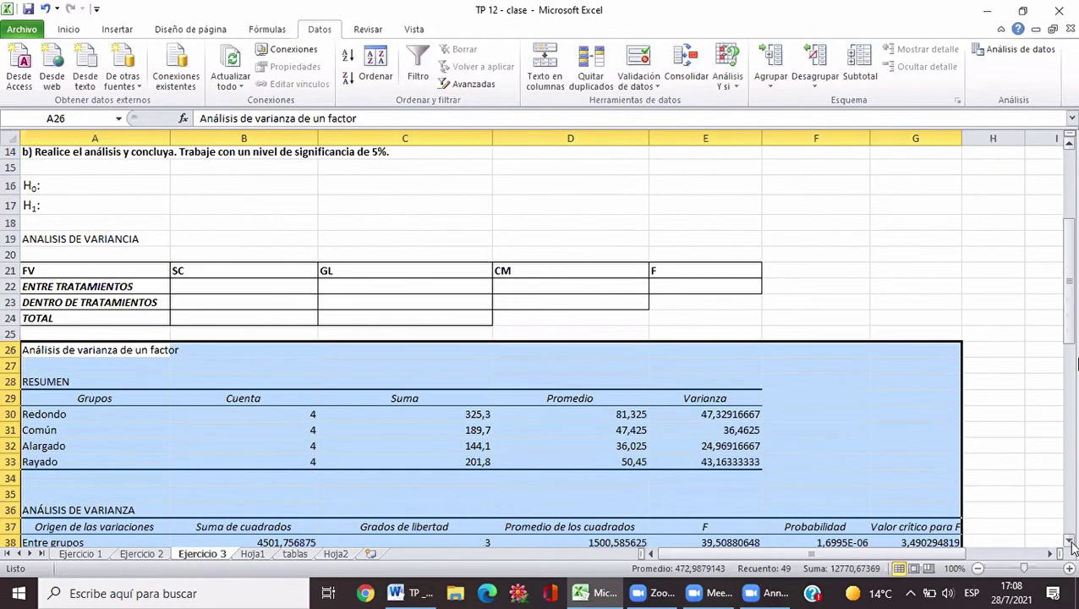
scroll(1072, 547, "down", 4)
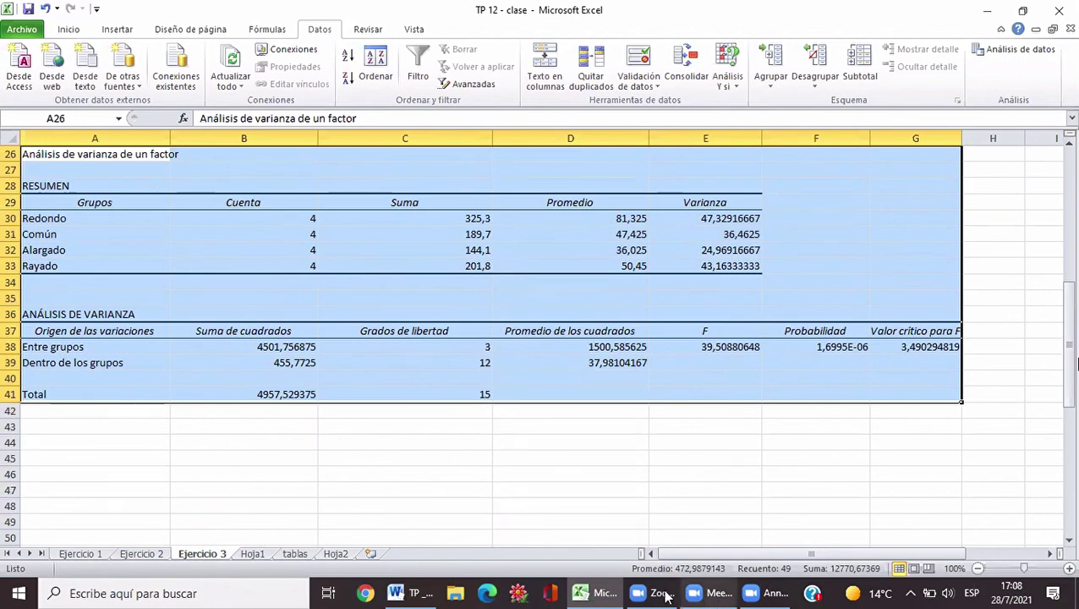
left_click(765, 597)
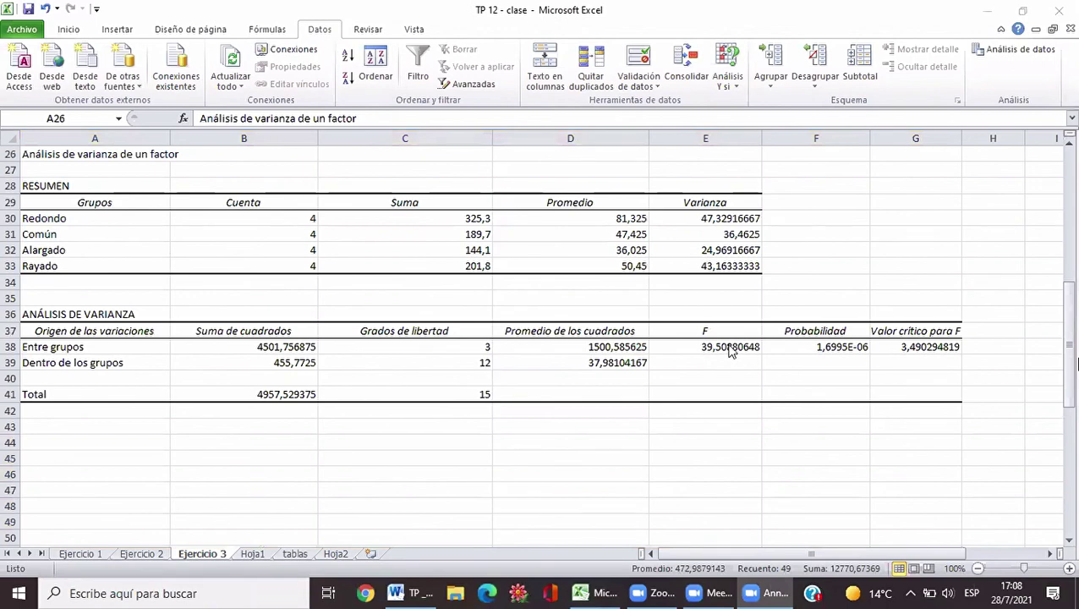
key("alt+Tab")
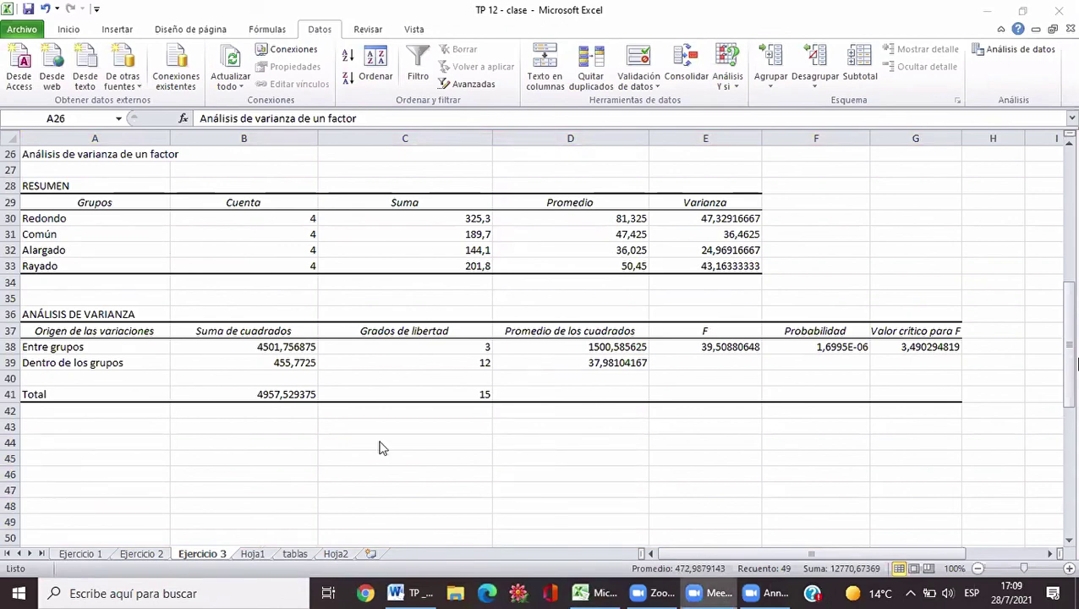
key("ctrl+a")
left_click(1069, 544)
left_click_drag(1069, 545, 1069, 545)
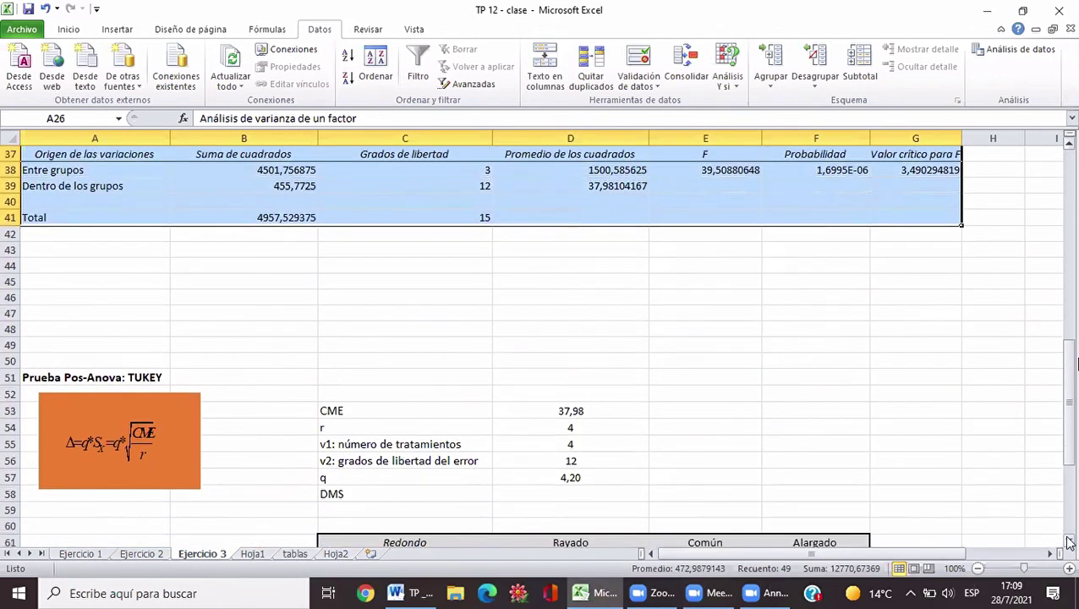
left_click(820, 169)
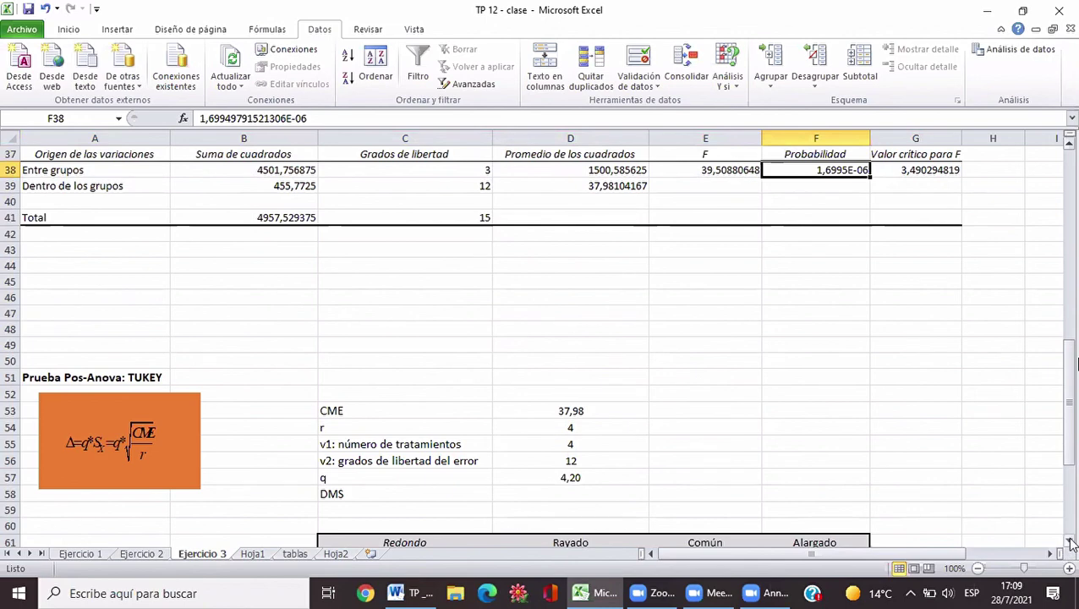
Calculate the DMS of the Tukey test in D58 with the formula =D57*RCUAD(D53/D54)
scroll(1070, 542, "down", 3)
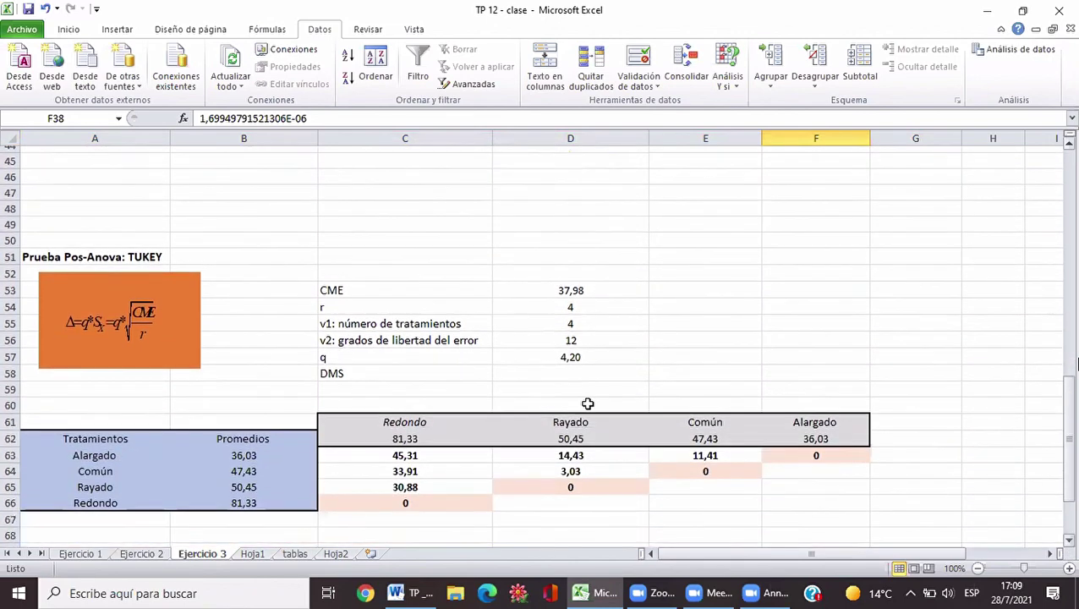
left_click(577, 367)
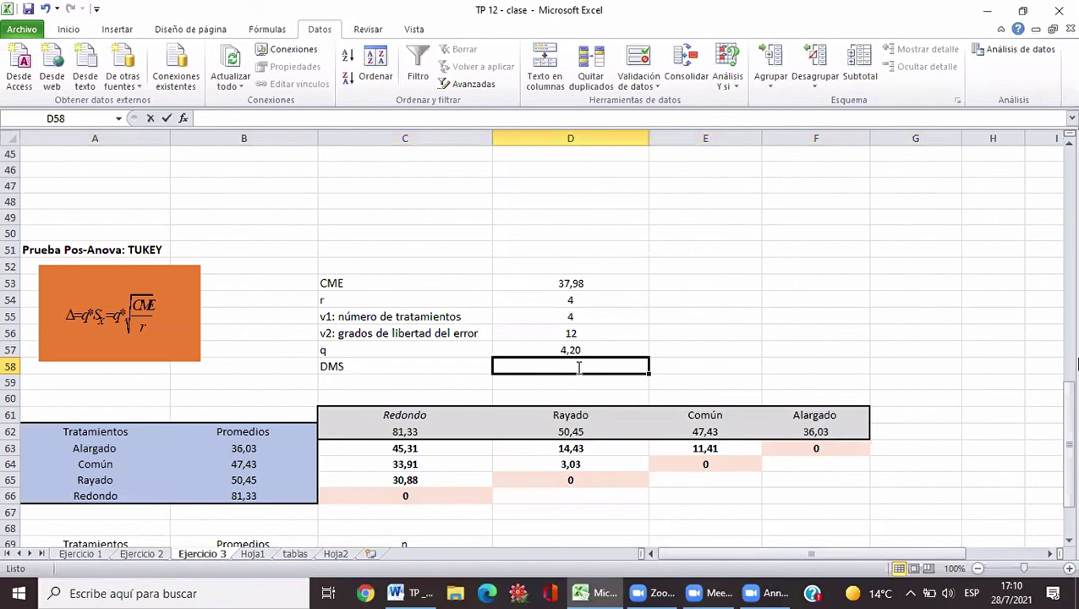
type("=")
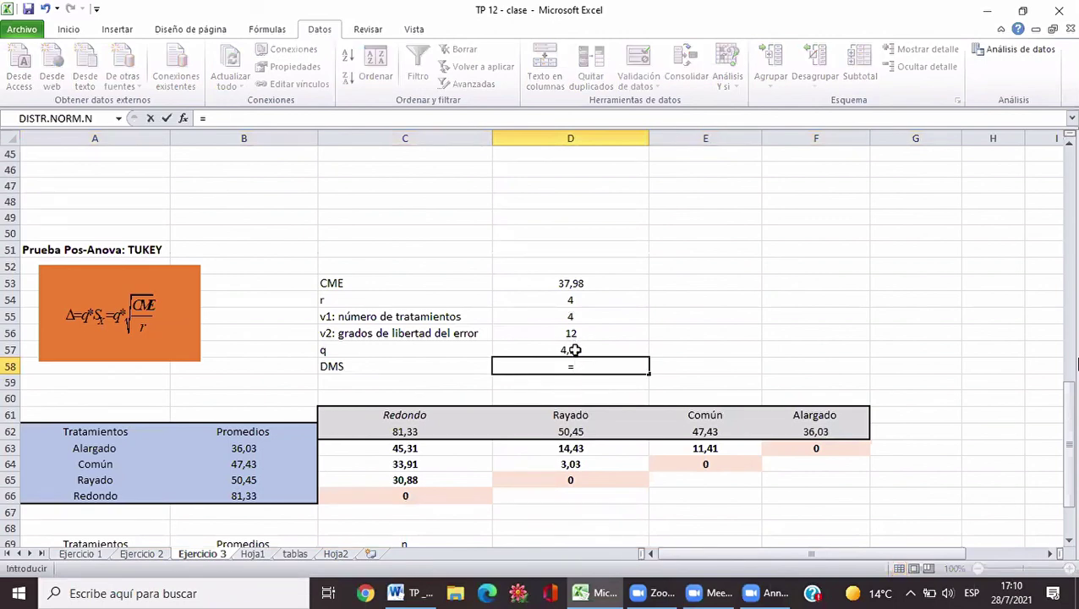
left_click(574, 349)
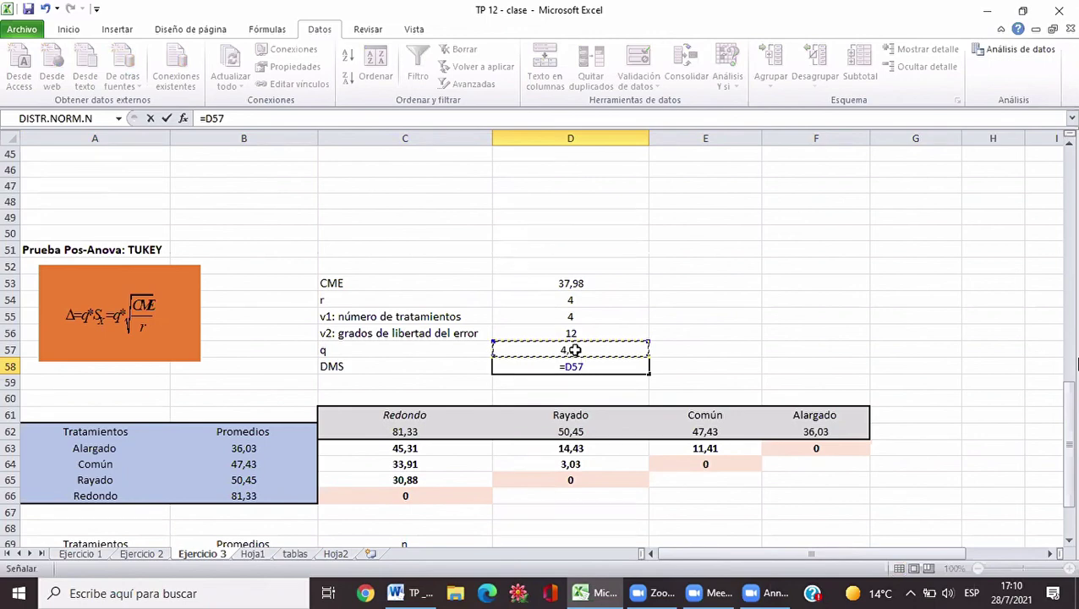
type("*")
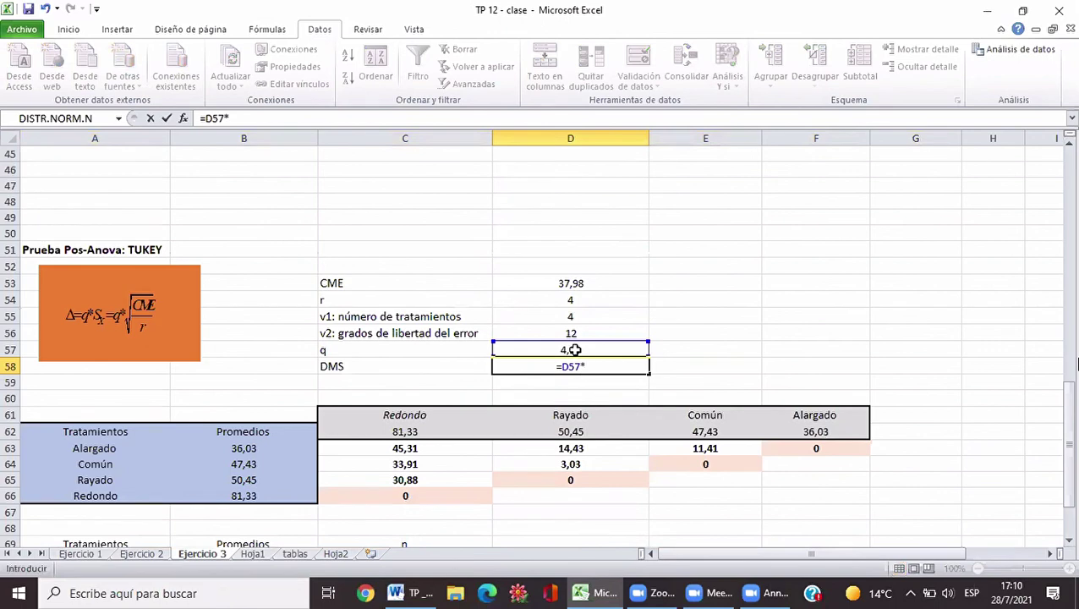
type("RC")
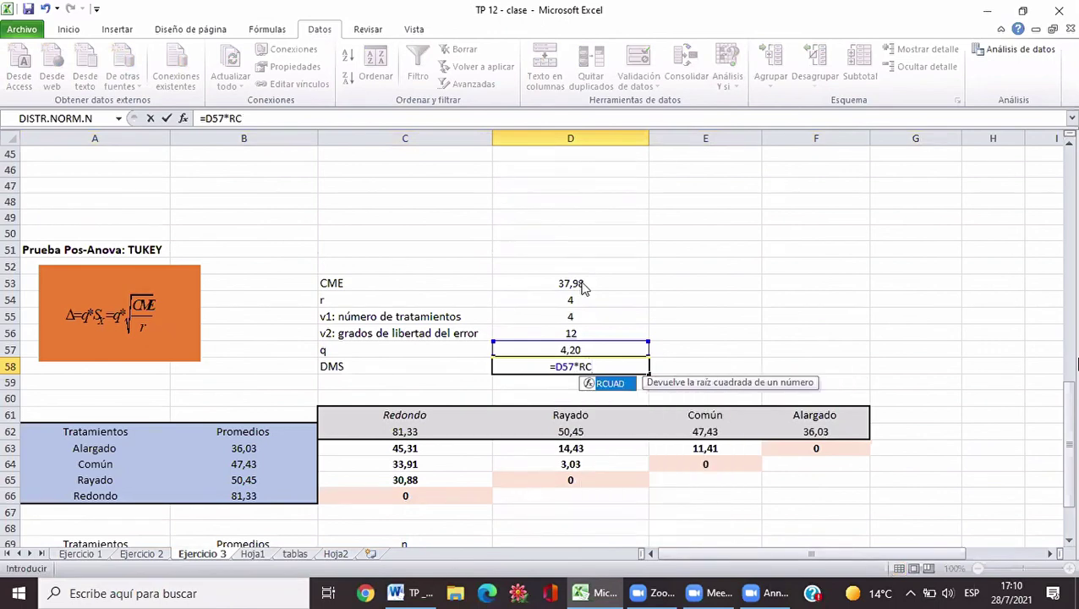
key("Return")
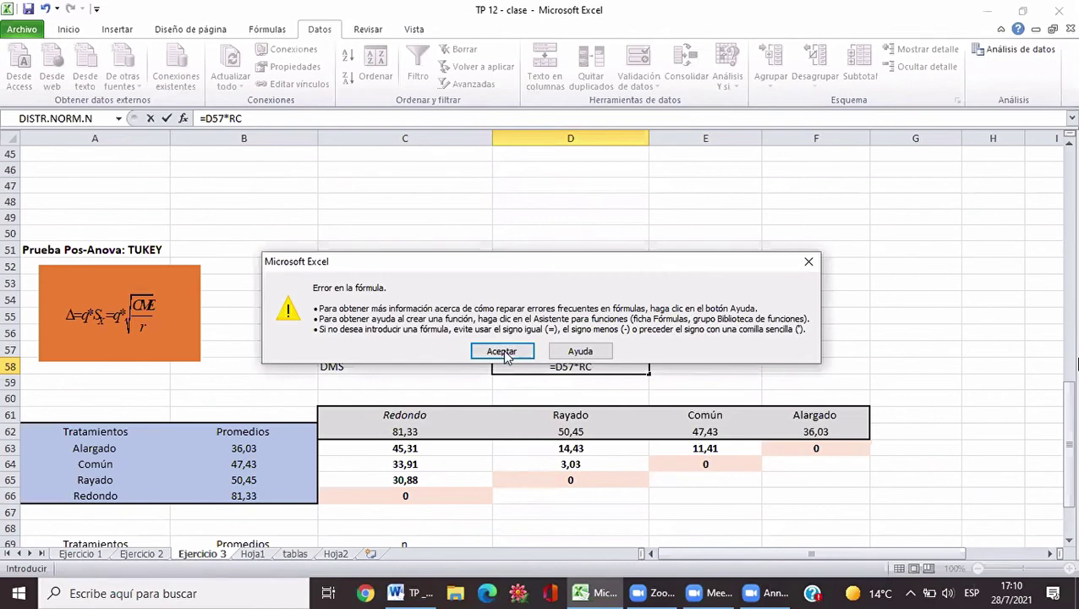
key("Return")
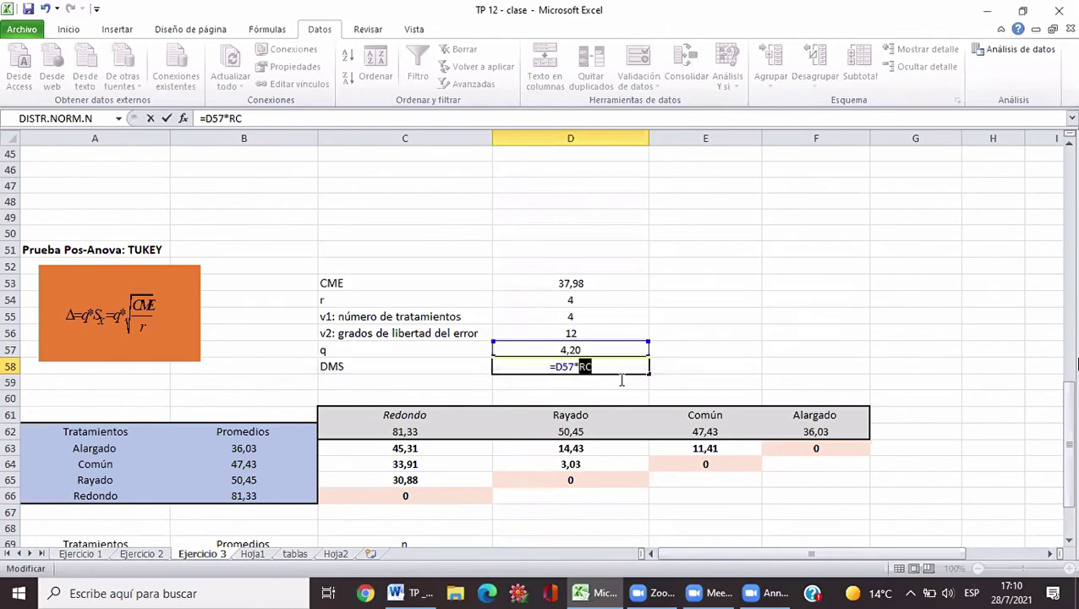
key("Right")
key("BackSpace")
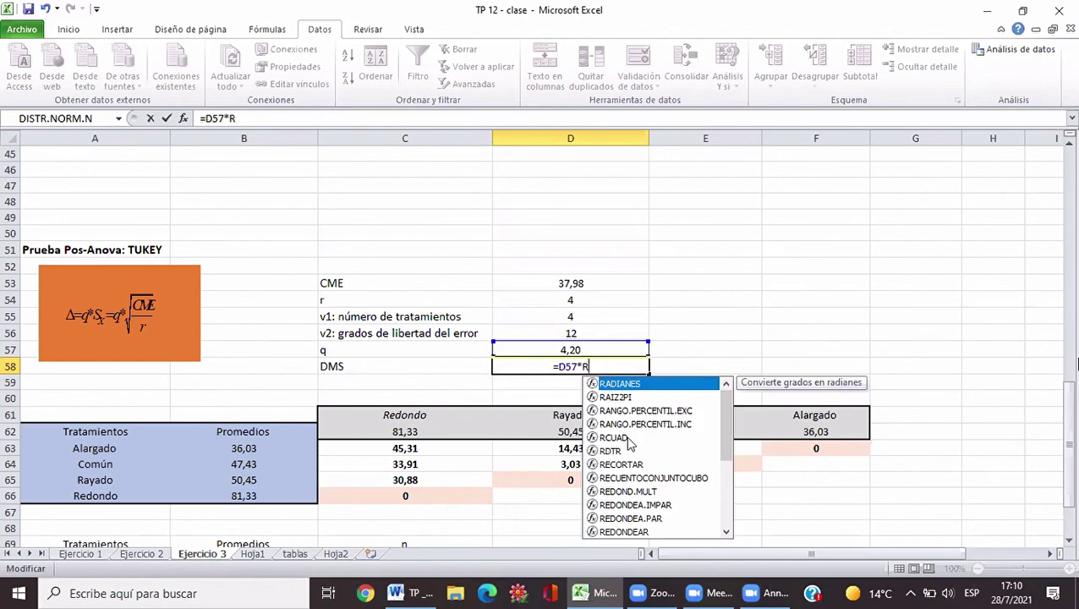
type("CUAD(")
left_click(569, 283)
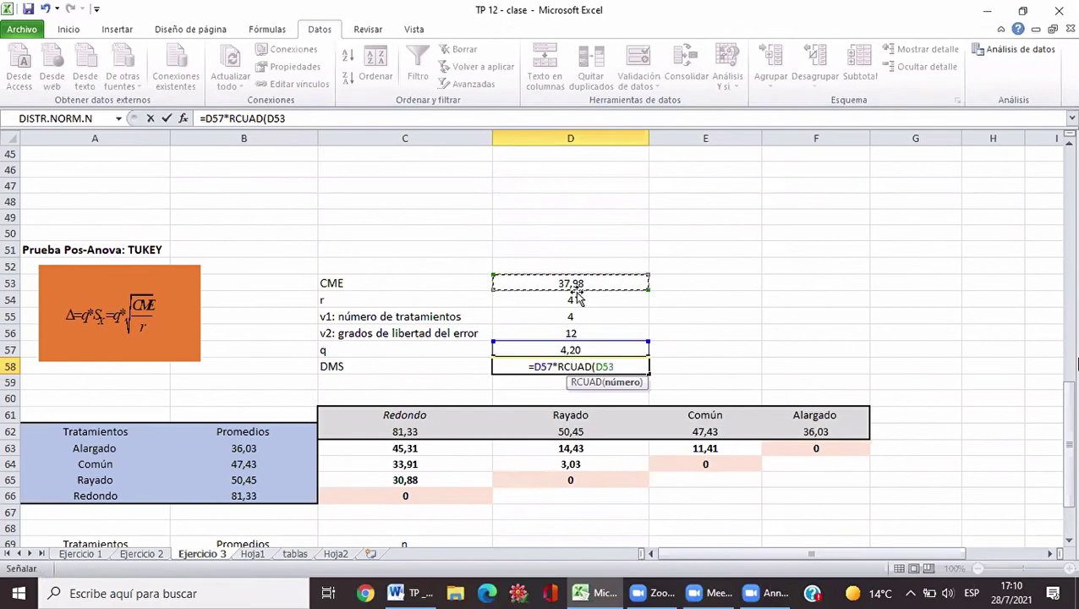
type("/")
left_click(576, 293)
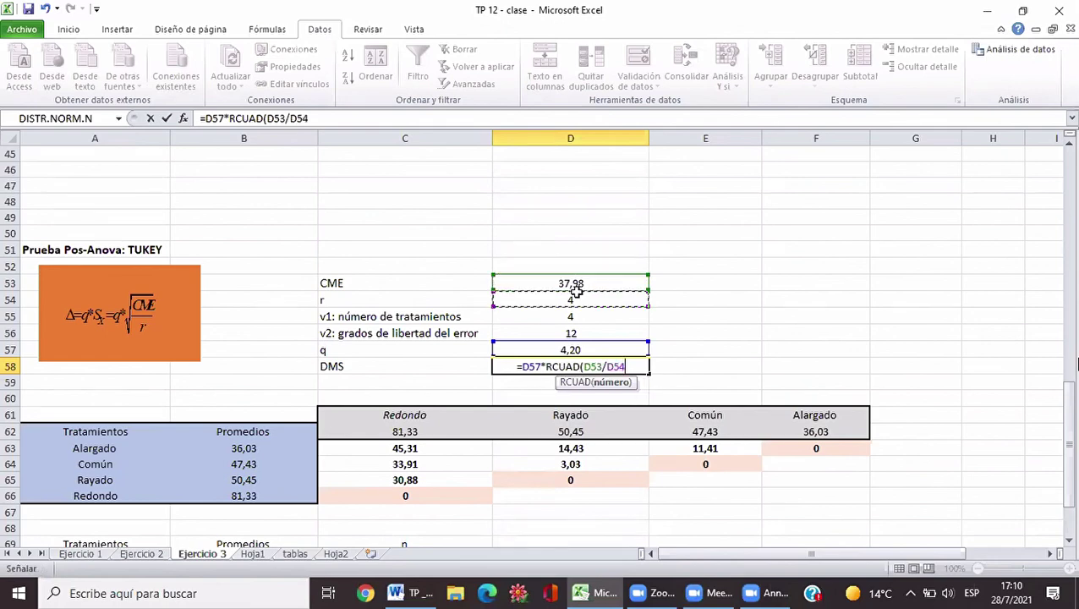
key("Return")
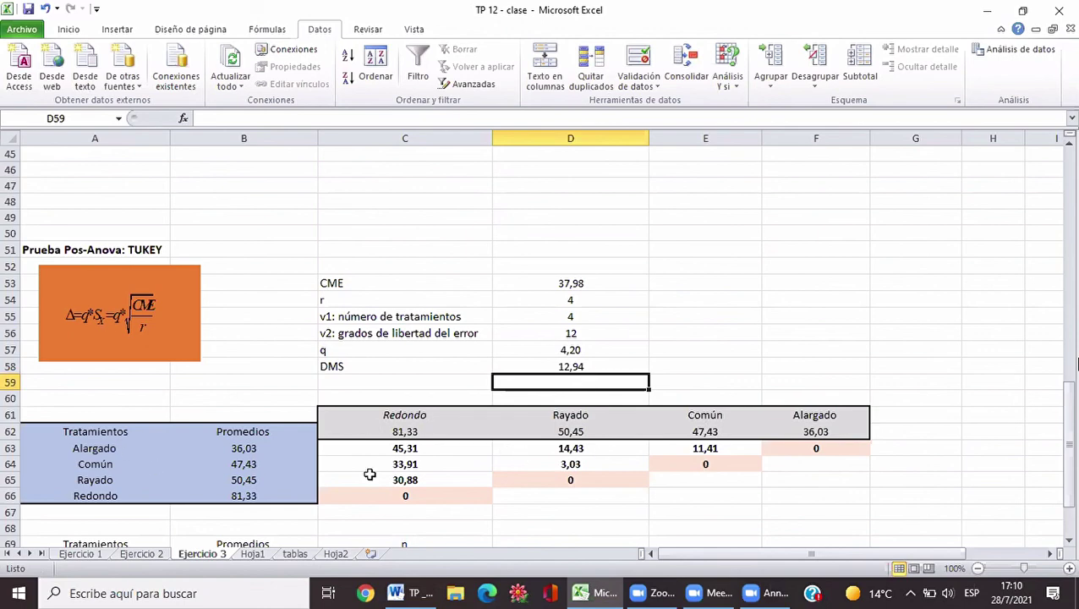
Check the Alargado row of mean differences against the DMS and fill the Común–Alargado difference in E63 with orange
key("Down")
key("Down")
key("Down")
key("Down")
key("Left")
key("Left")
key("Left")
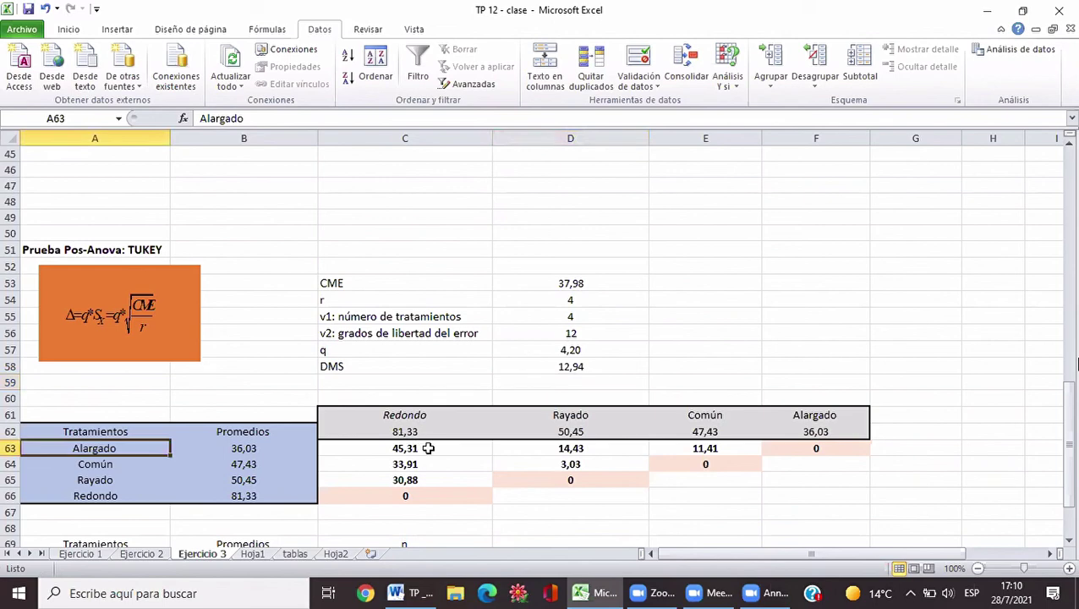
key("Right")
key("Right")
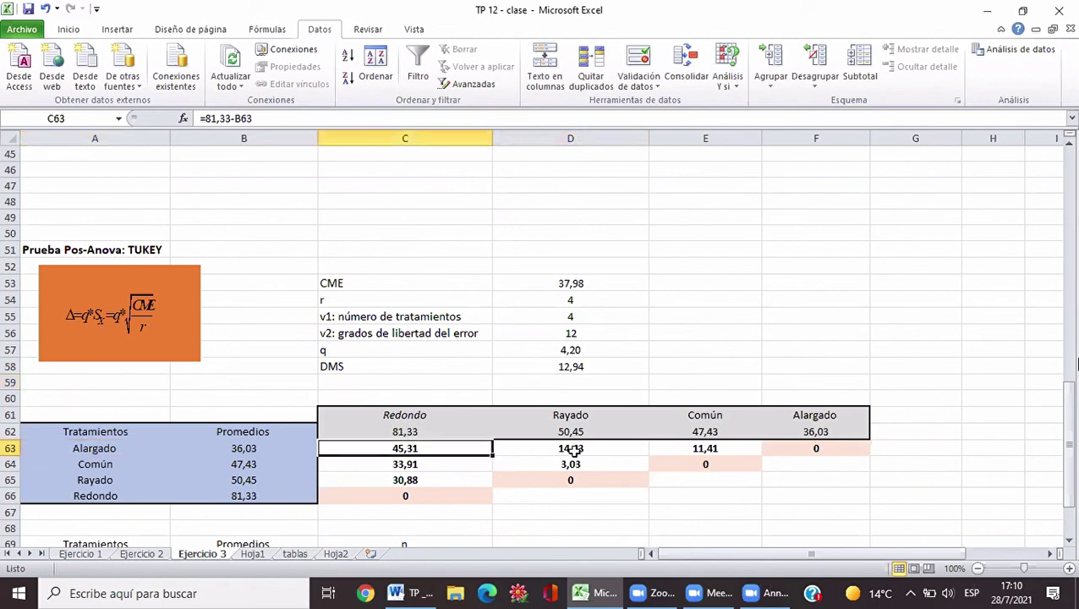
key("Right")
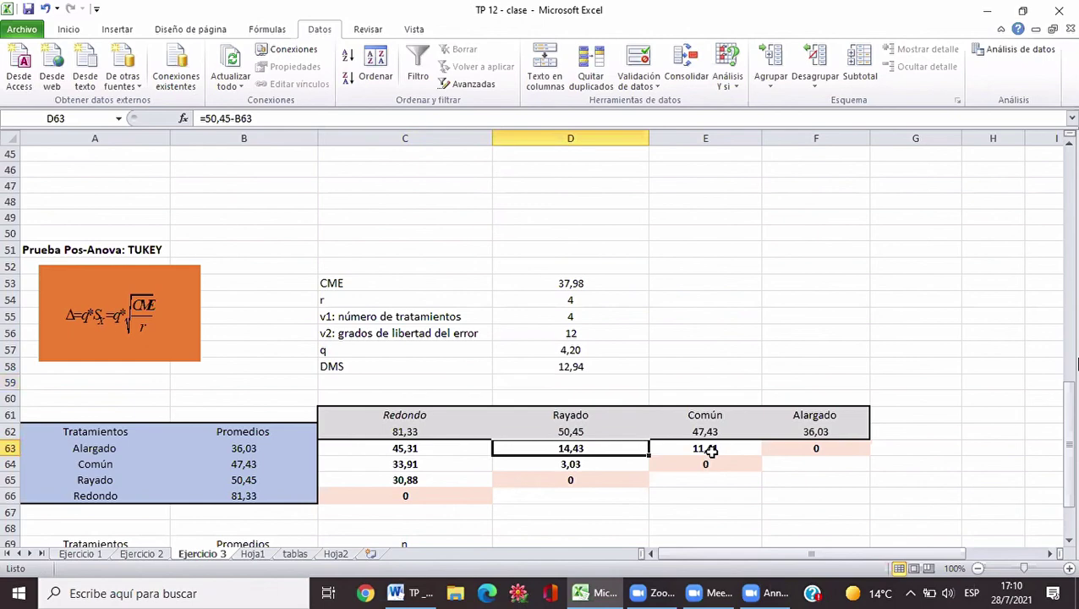
key("Right")
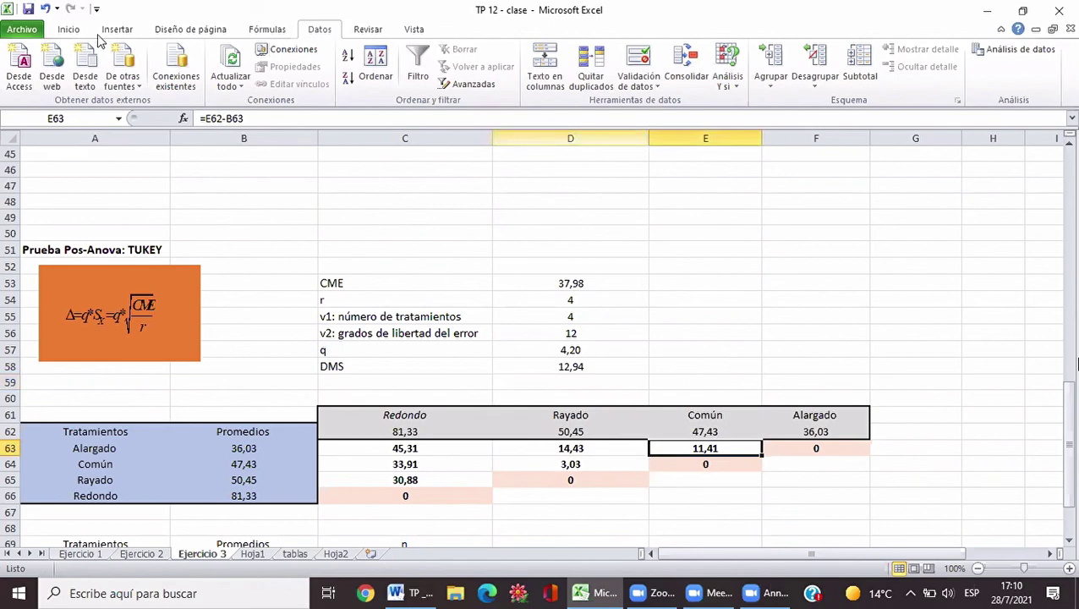
left_click(69, 28)
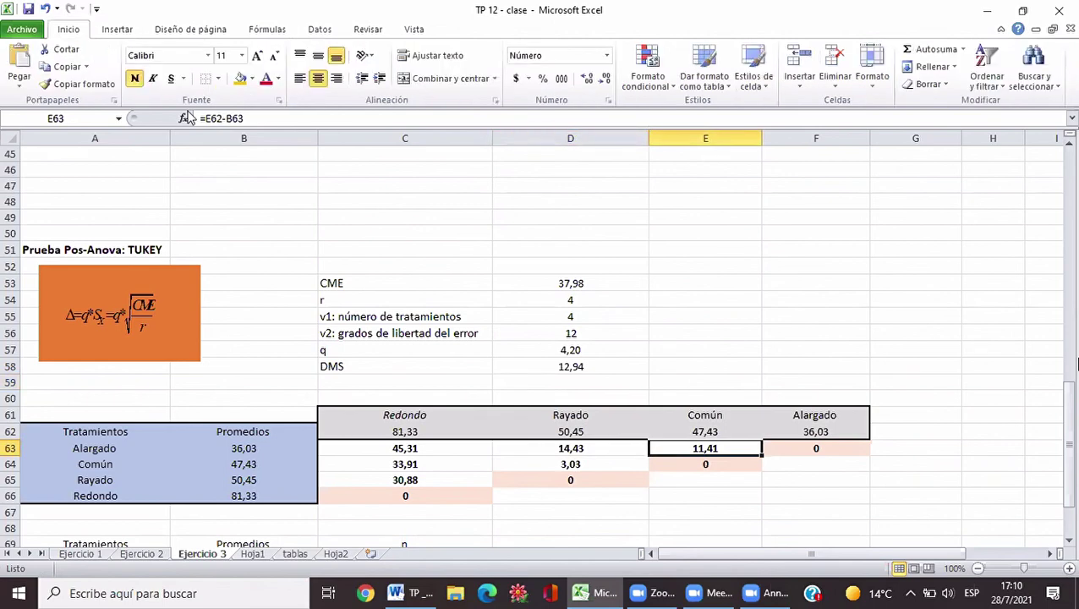
left_click(241, 78)
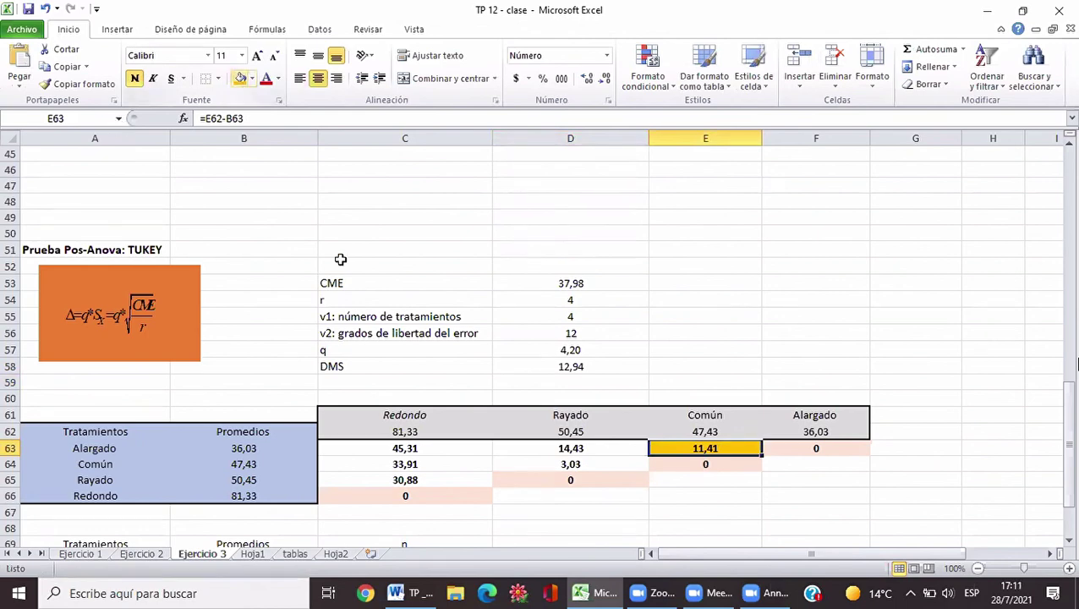
Fill the Rayado–Común difference in D64 with orange
left_click(592, 462)
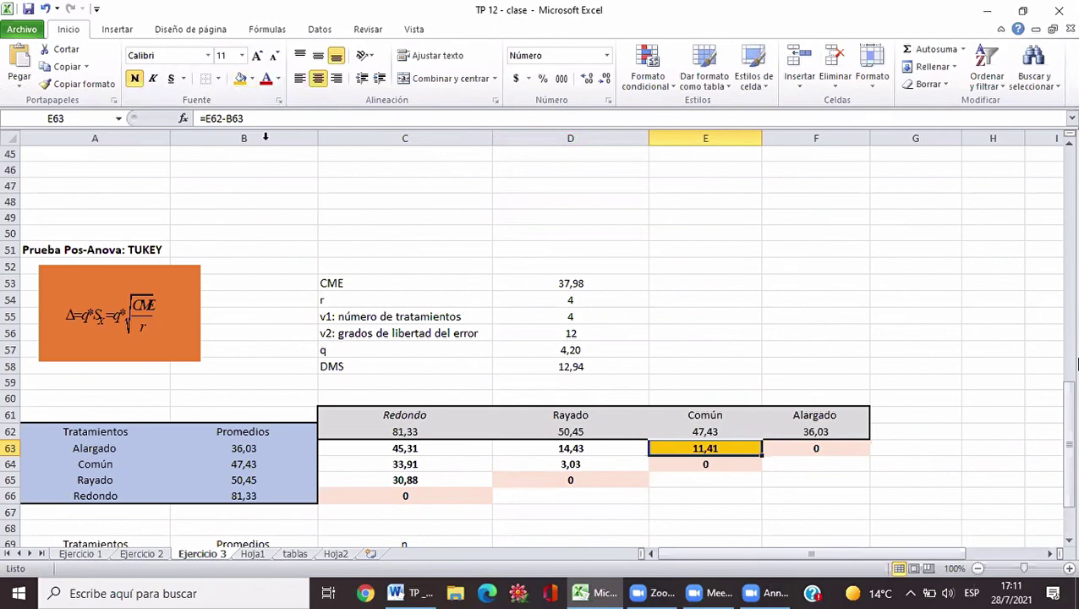
left_click(241, 79)
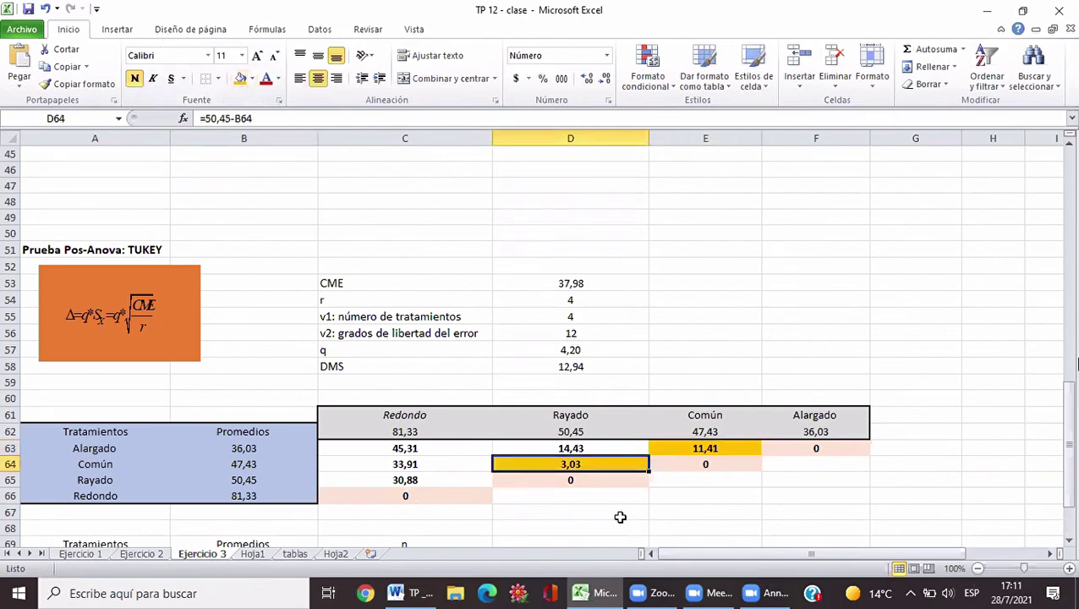
Enter the group letter A for Alargado in D70 and for Común in D71, beside the table of means and n
left_click(1068, 543)
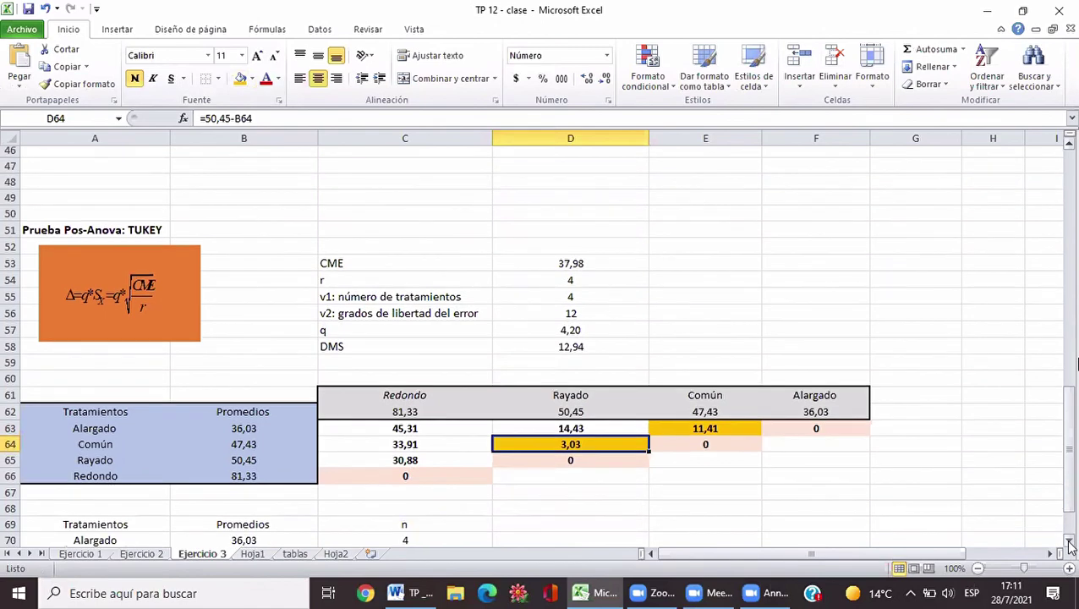
scroll(1069, 544, "down", 3)
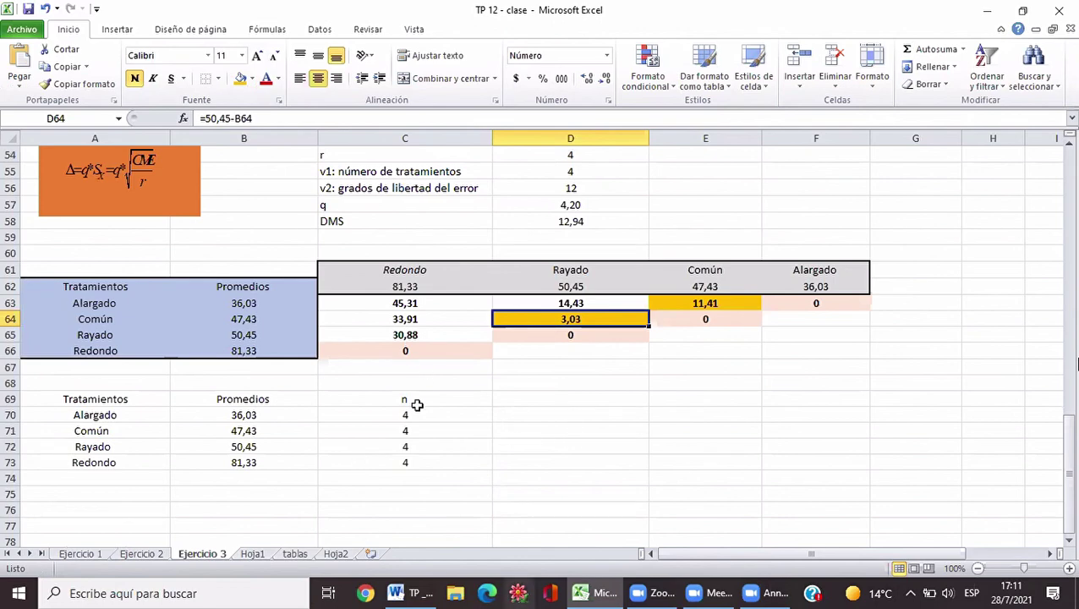
left_click(539, 419)
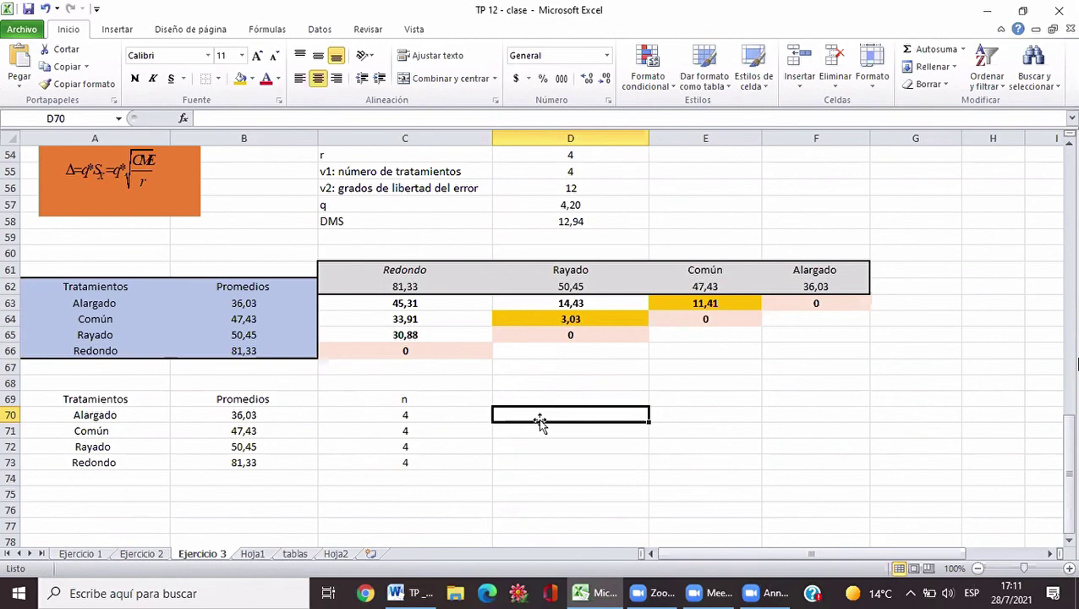
type("A")
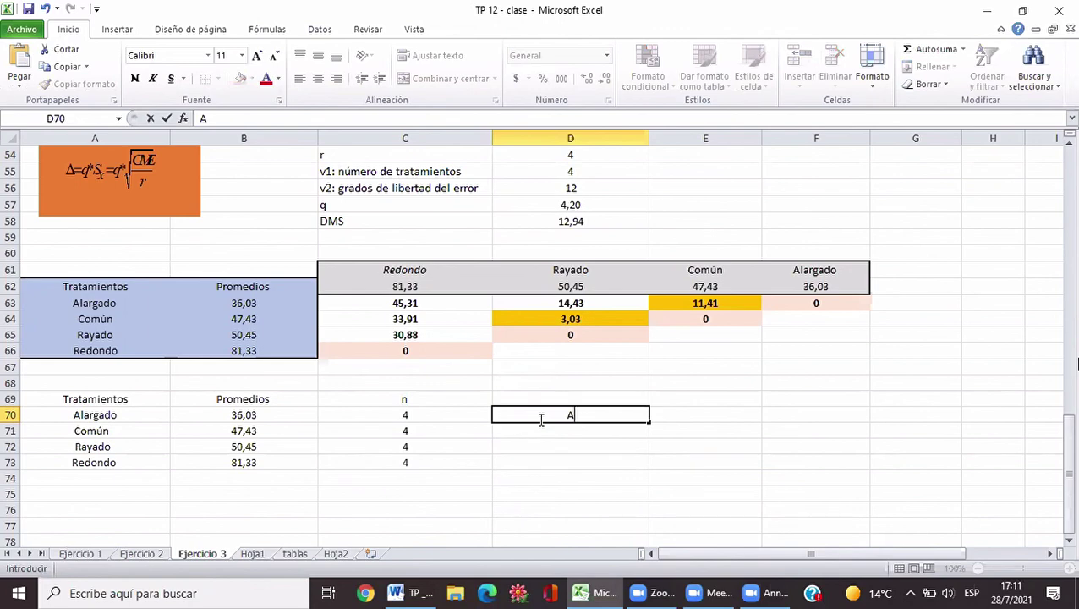
key("Return")
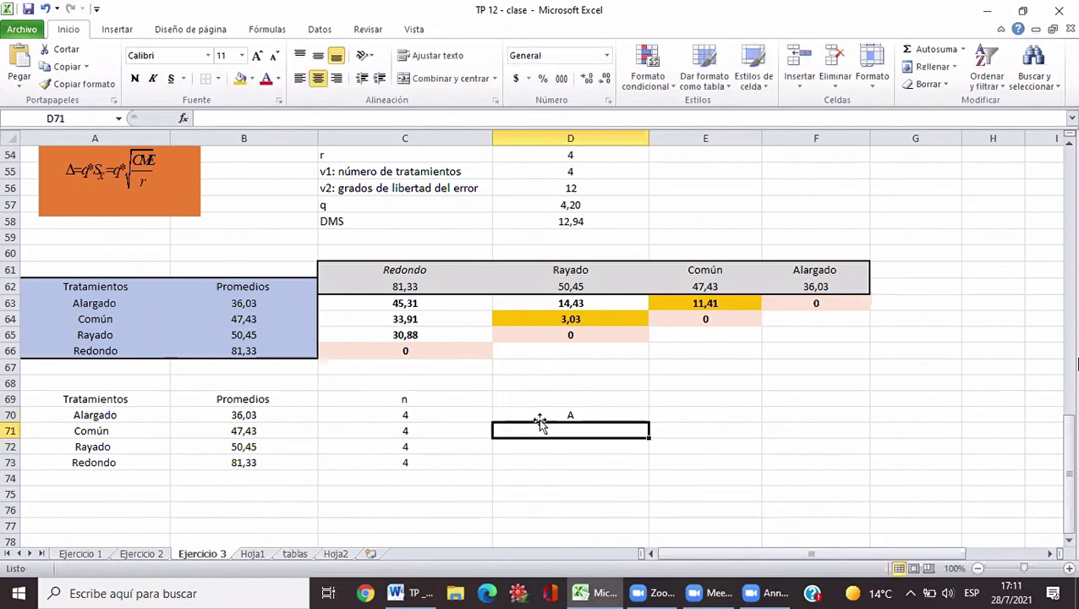
type("A")
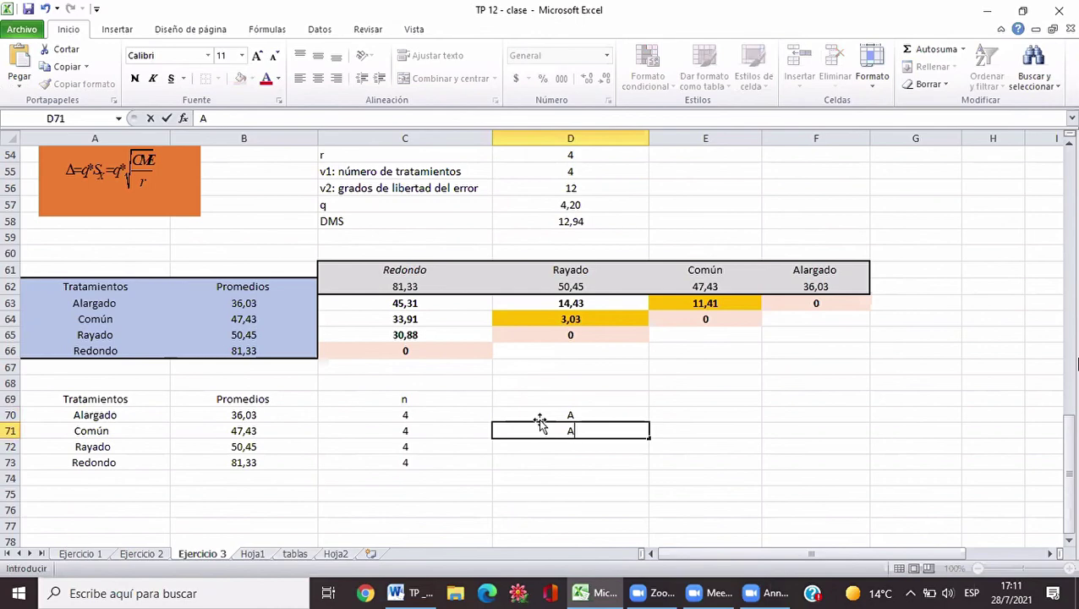
key("Tab")
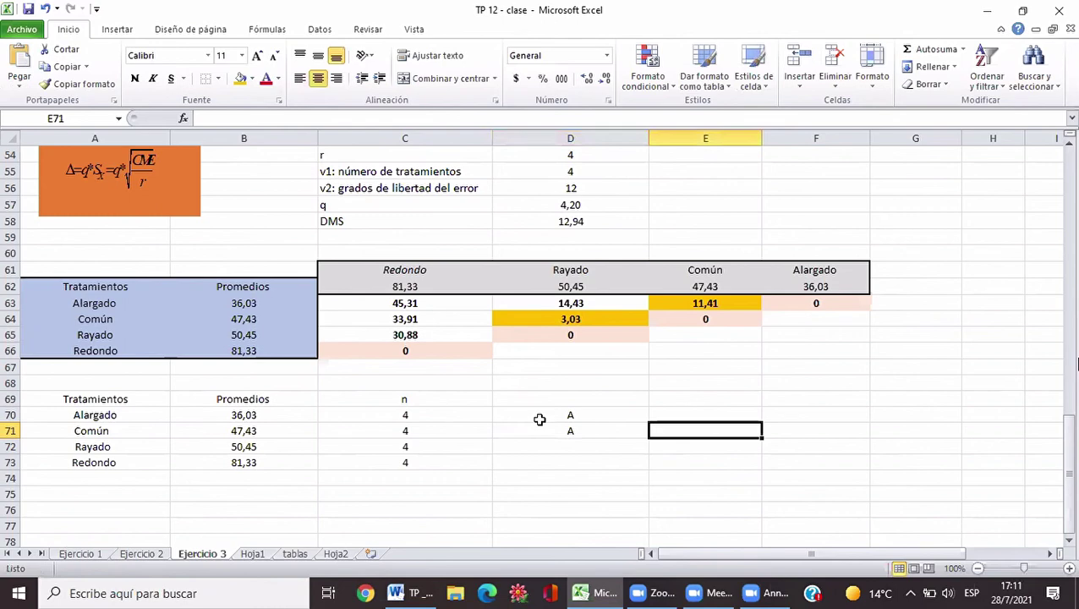
Enter the letter B for Común in E71 and Rayado in E72, and C for Redondo in F73
type("B")
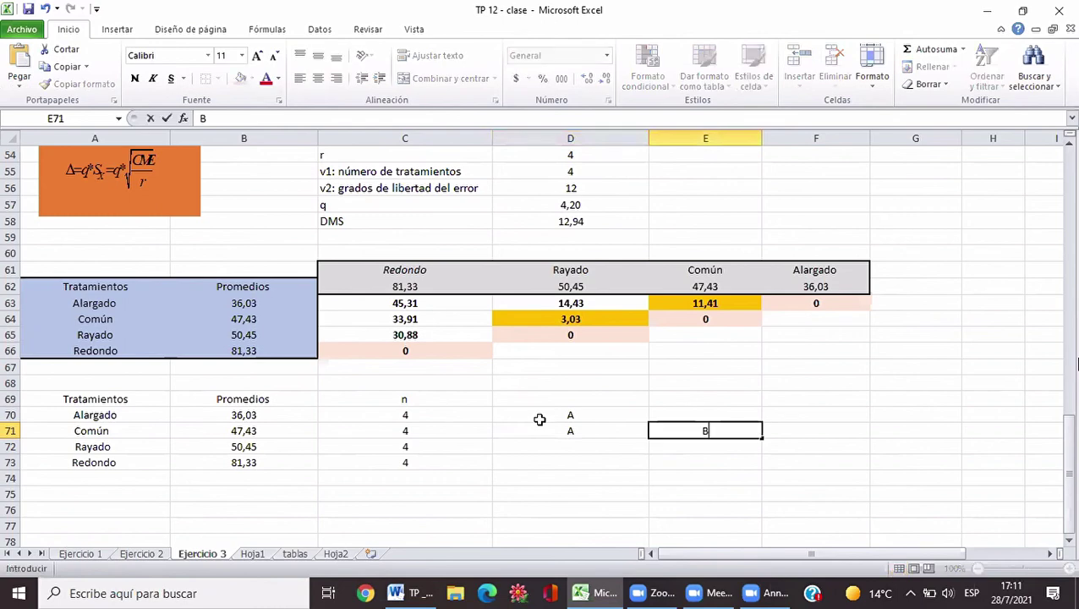
key("Return")
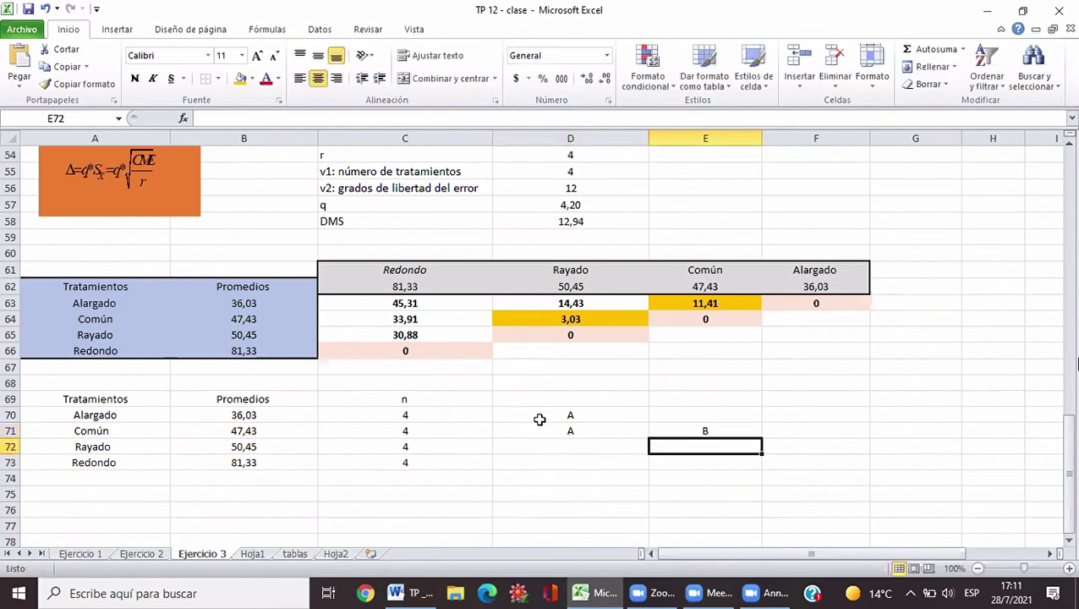
type("B")
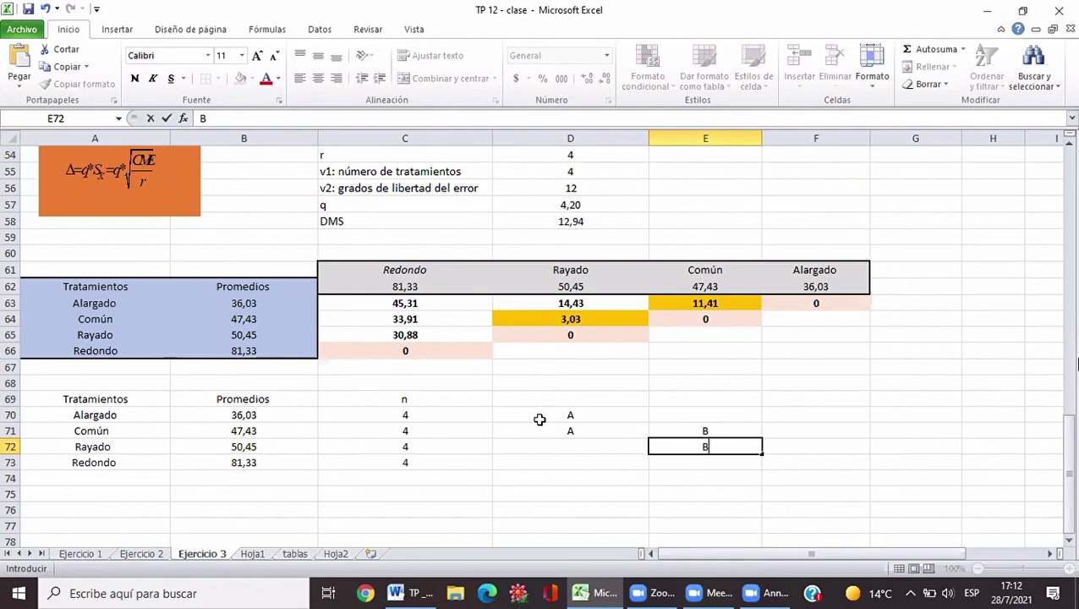
left_click(818, 462)
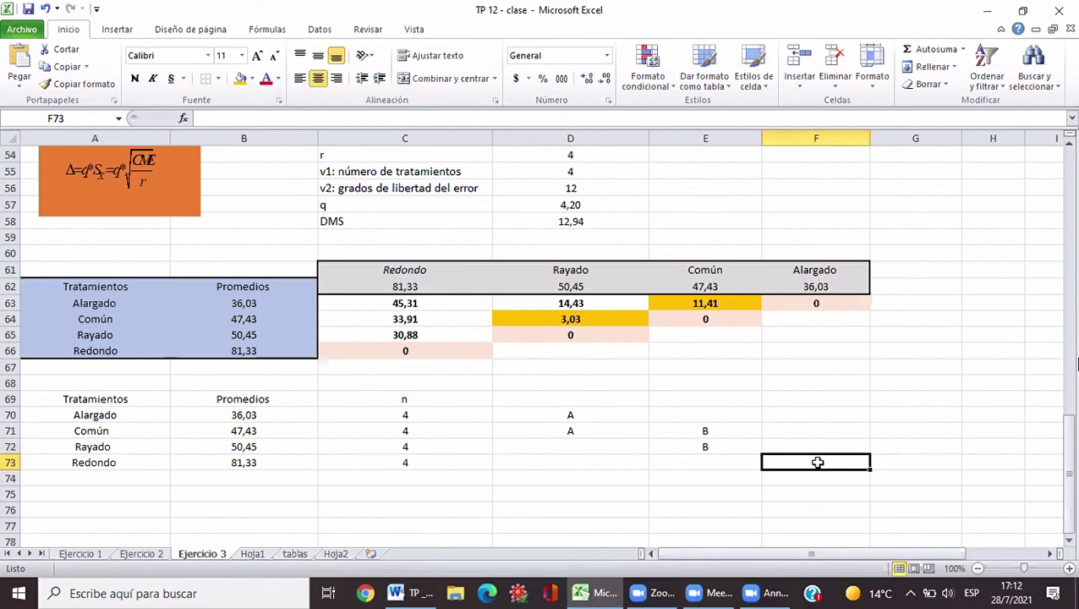
type("C")
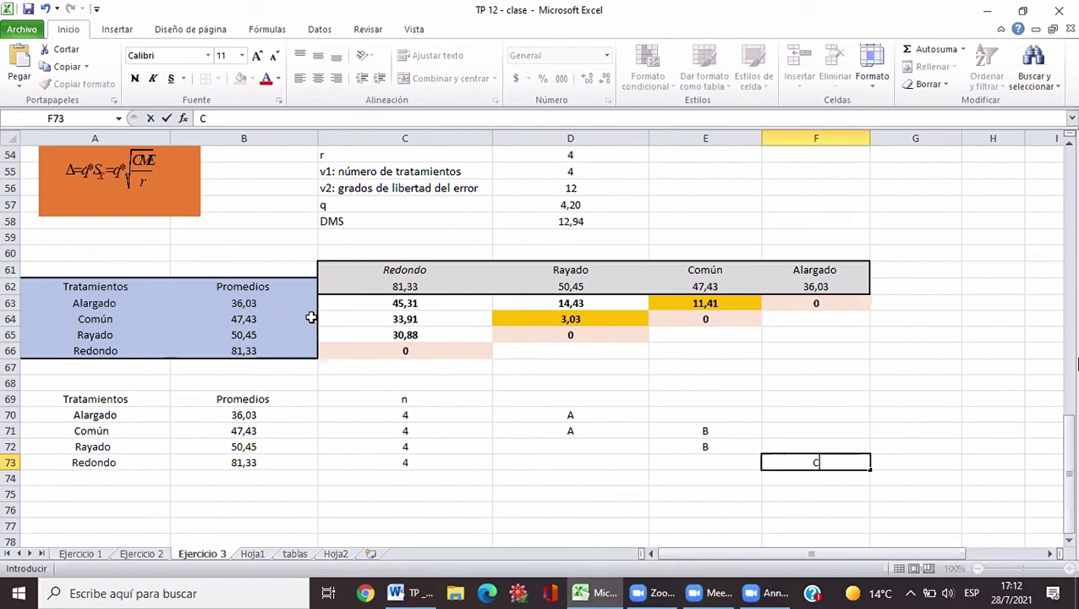
left_click(420, 335)
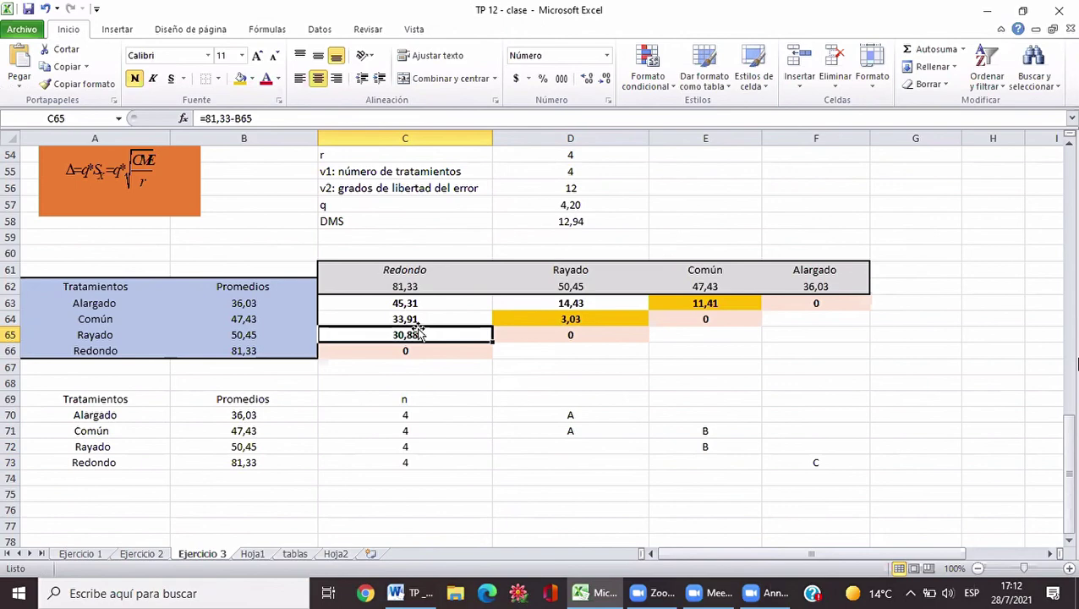
Review the letters assigned to the four treatments in D70:F73, going from Alargado through to Redondo
left_click(573, 412)
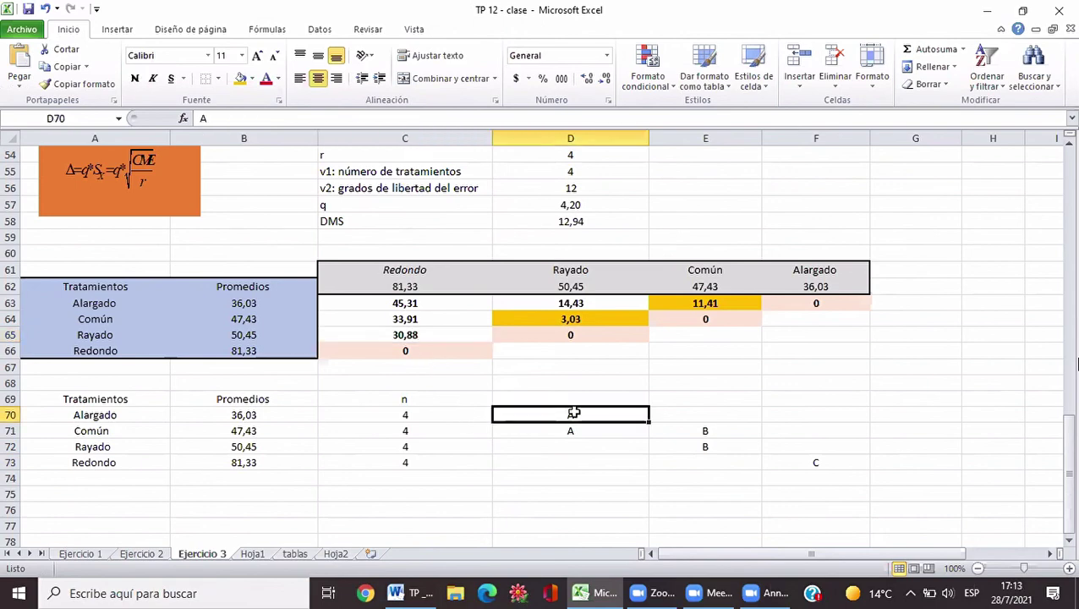
key("Down")
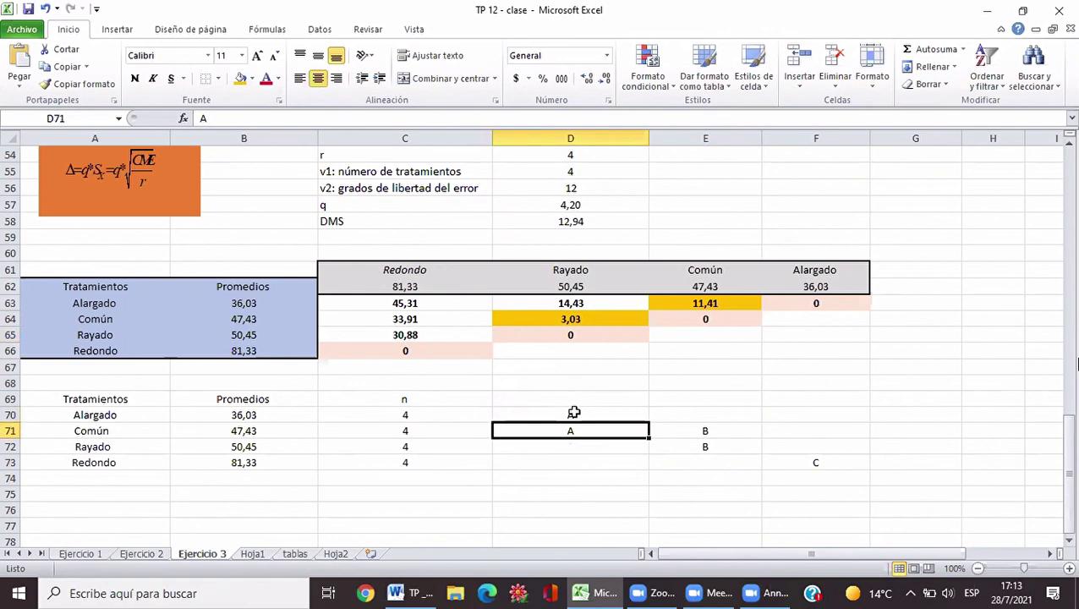
left_click(709, 432)
left_click(716, 446)
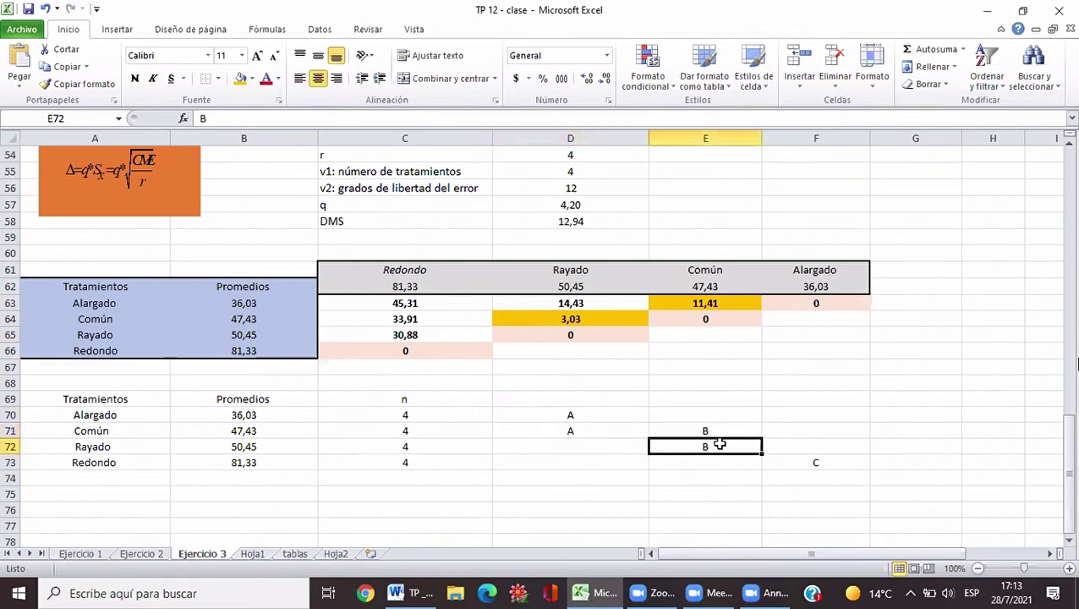
left_click(835, 462)
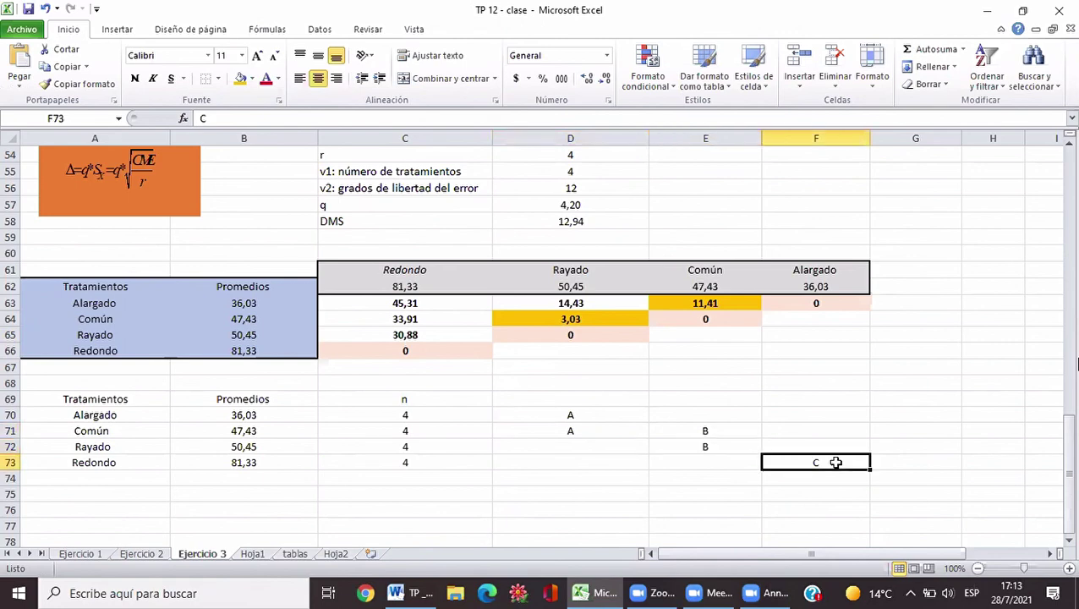